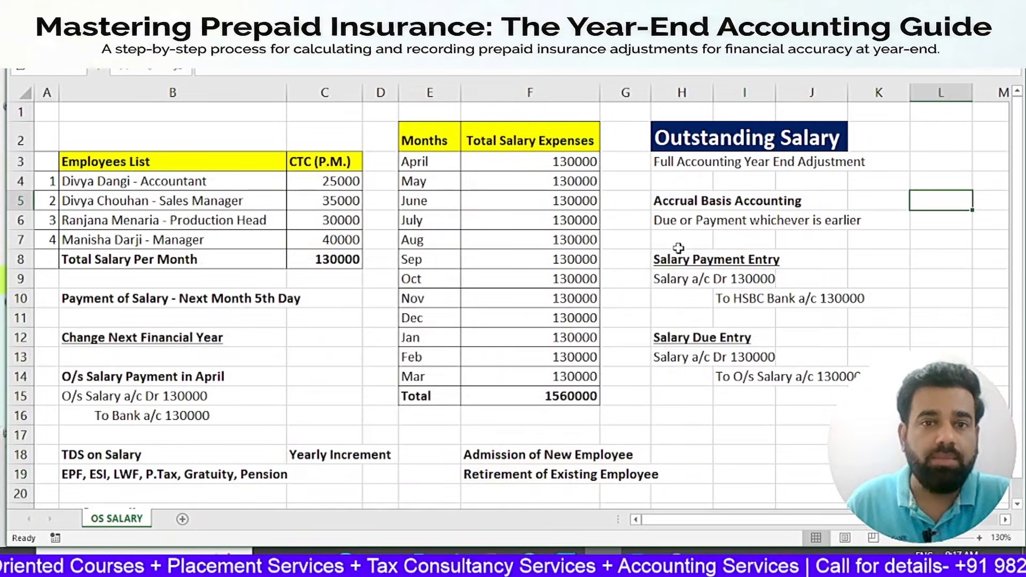
- Add a new worksheet after OS SALARY and rename it Prepaid Insurance
{"action": "left_click", "coordinate": [183, 519]}
{"action": "right_click", "coordinate": [184, 521]}
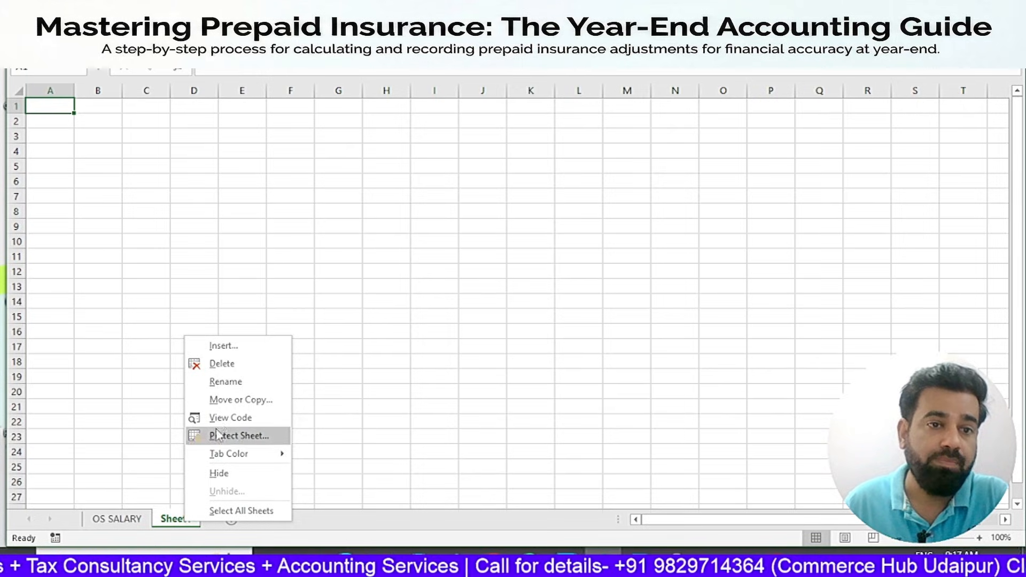
{"action": "left_click", "coordinate": [234, 386]}
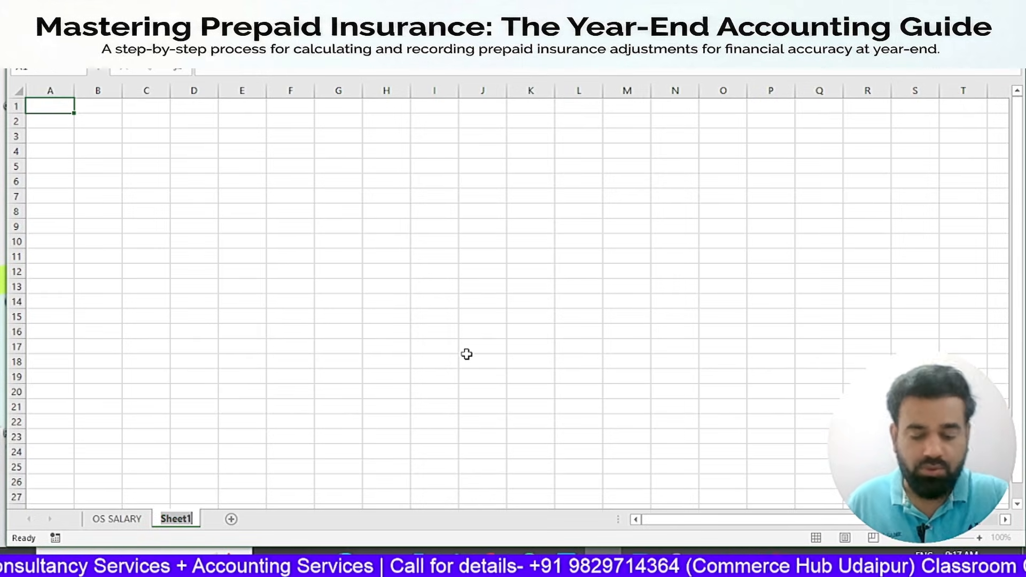
{"action": "type", "text": "Prepaid"}
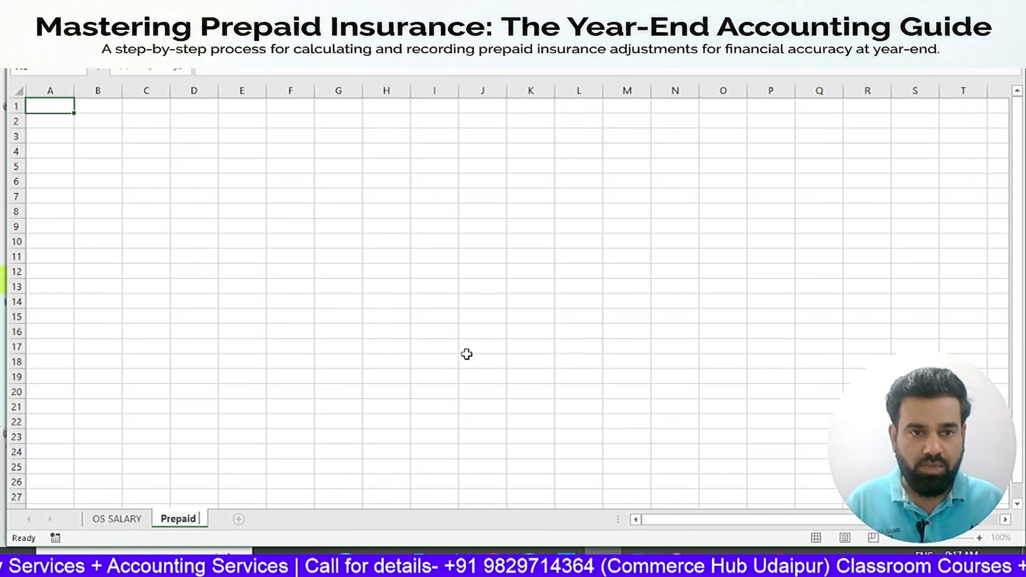
{"action": "type", "text": " Insurance"}
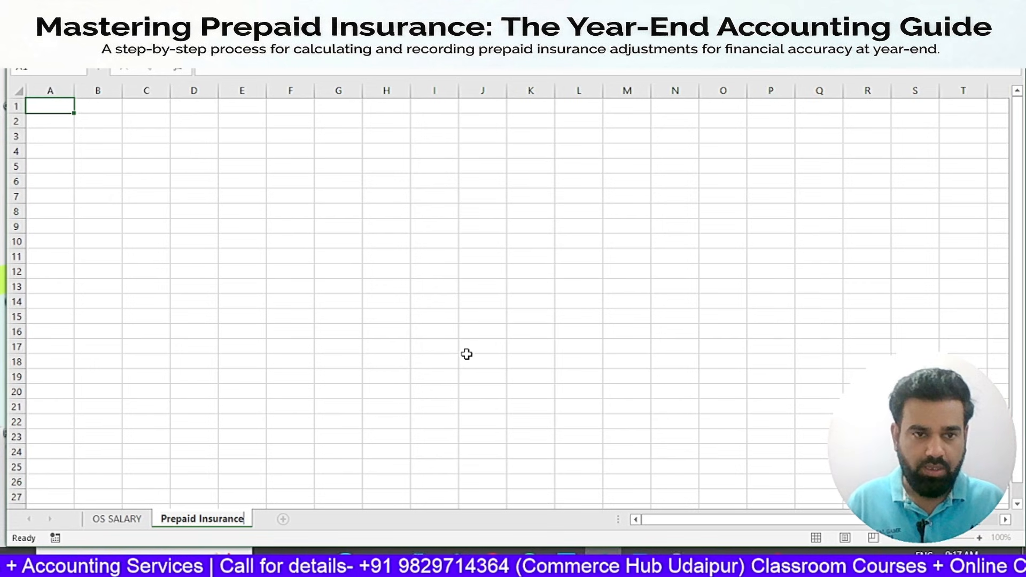
{"action": "left_click", "coordinate": [807, 376]}
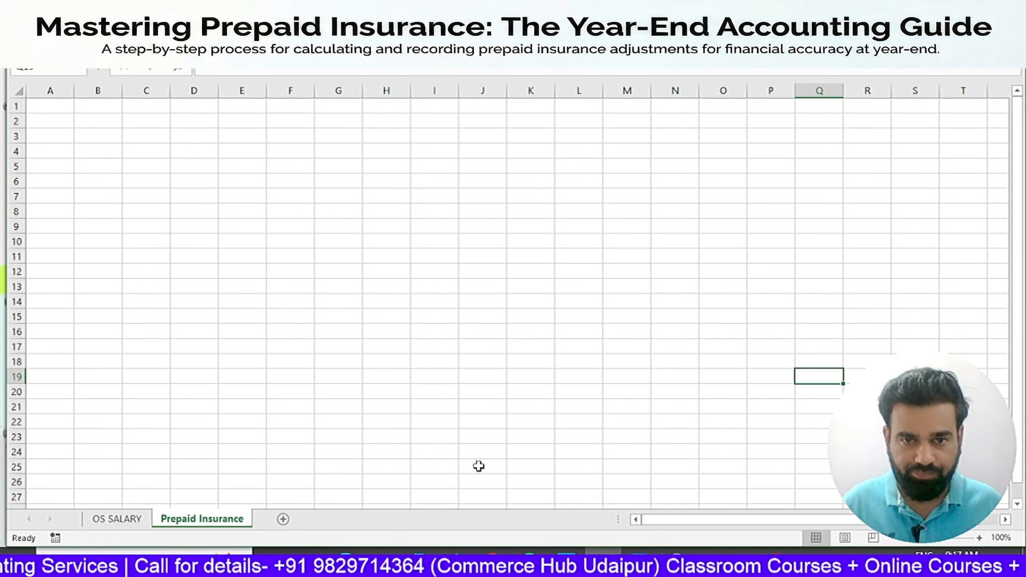
- Copy the Outstanding Salary title and its subtitle line (H2:J3) from the OS SALARY sheet into cell J2 of the Prepaid Insurance sheet
{"action": "left_click", "coordinate": [116, 518]}
{"action": "left_click", "coordinate": [686, 137]}
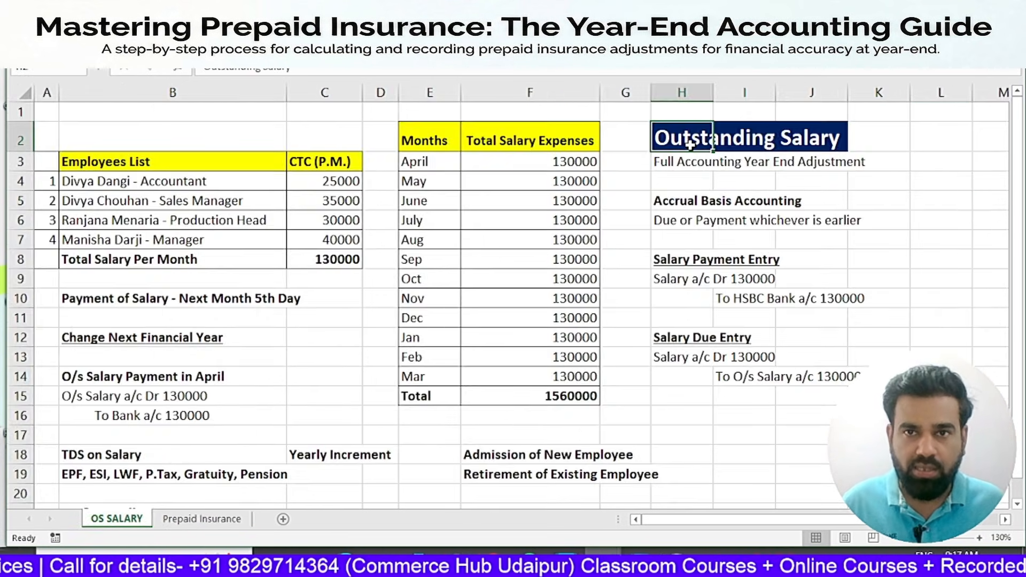
{"action": "left_click_drag", "start_coordinate": [685, 138], "coordinate": [842, 161]}
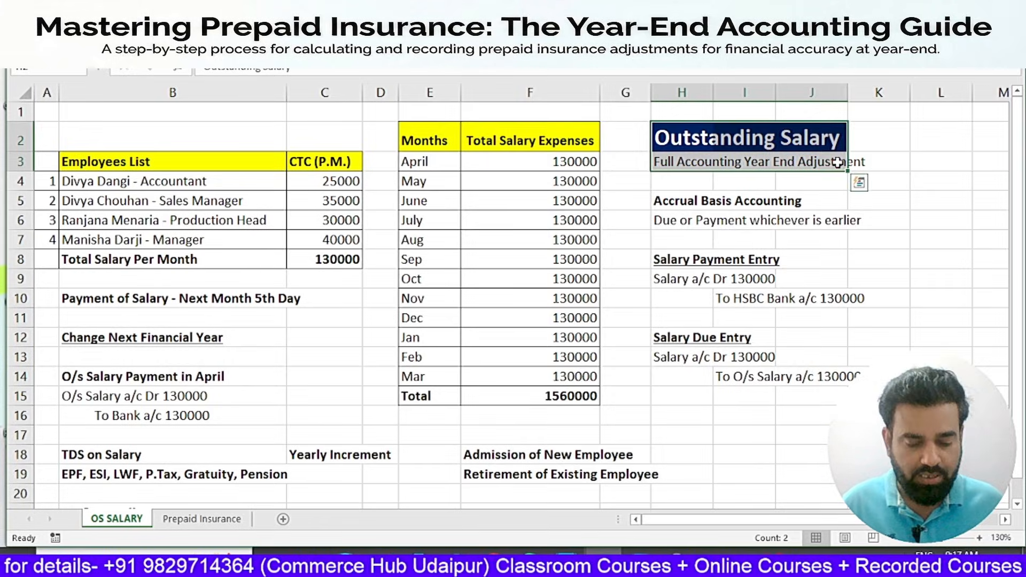
{"action": "key", "text": "ctrl+c"}
{"action": "left_click", "coordinate": [201, 518]}
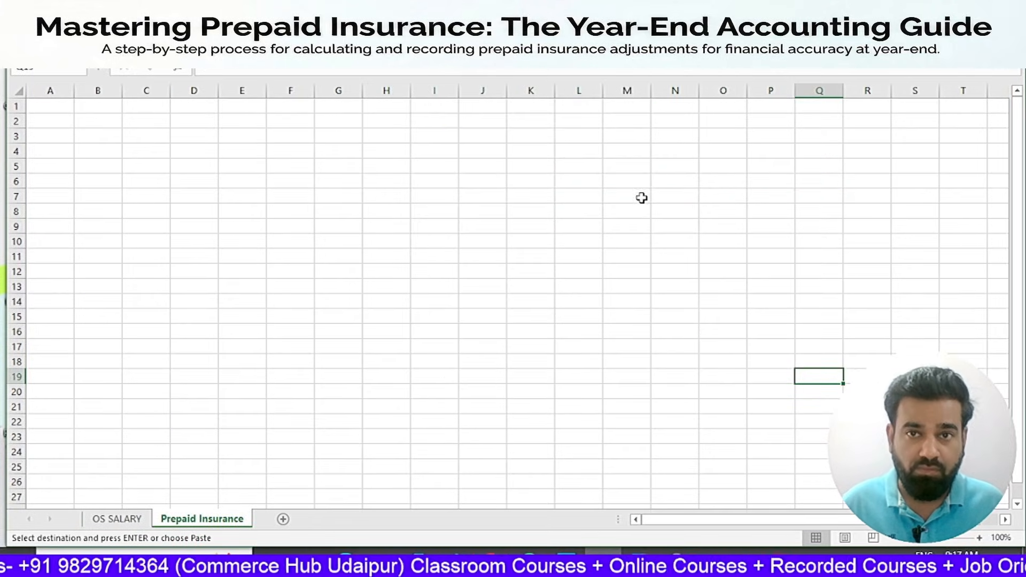
{"action": "left_click", "coordinate": [629, 124]}
{"action": "left_click", "coordinate": [502, 122]}
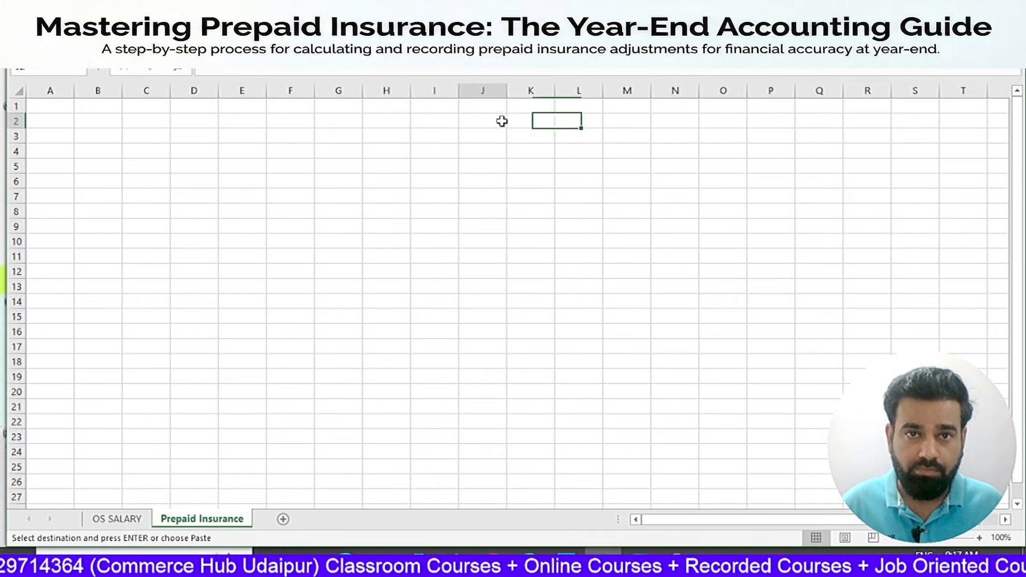
{"action": "key", "text": "ctrl+v"}
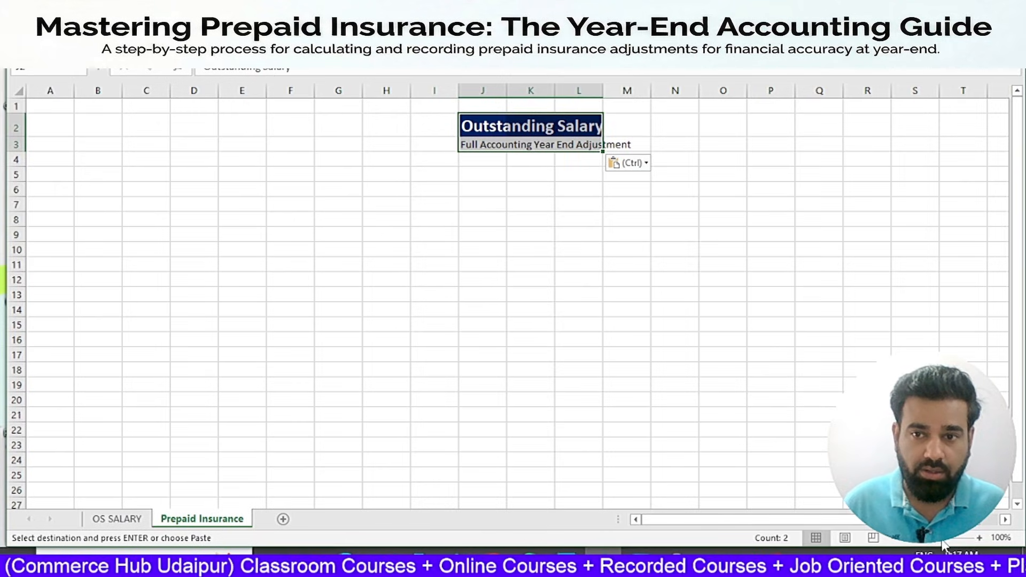
- Widen columns L, K and J so the pasted title and subtitle fit within the banner
{"action": "left_click", "coordinate": [978, 539]}
{"action": "left_click", "coordinate": [979, 539]}
{"action": "left_click", "coordinate": [978, 539]}
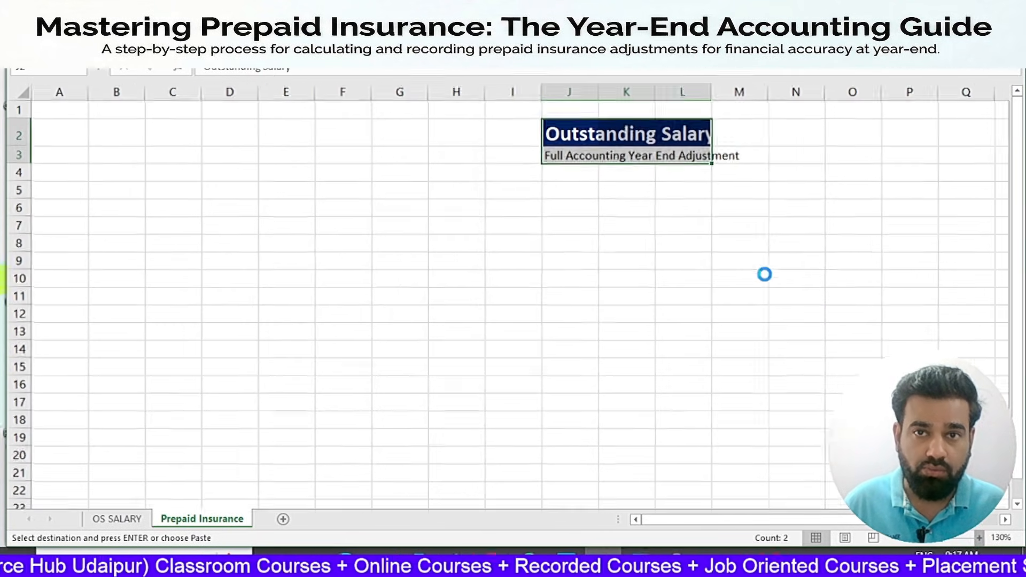
{"action": "left_click", "coordinate": [675, 227]}
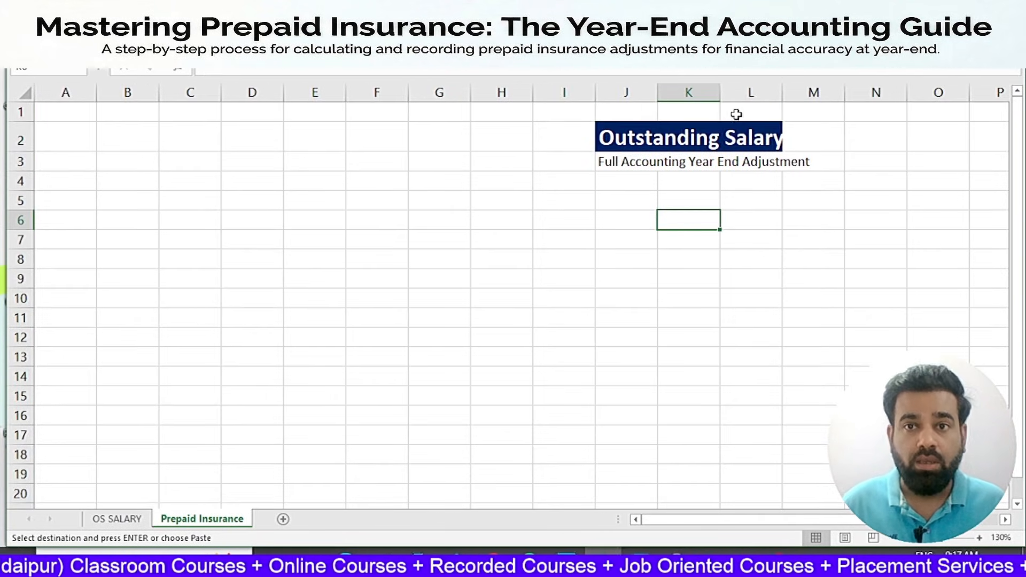
{"action": "left_click_drag", "start_coordinate": [779, 95], "coordinate": [822, 107]}
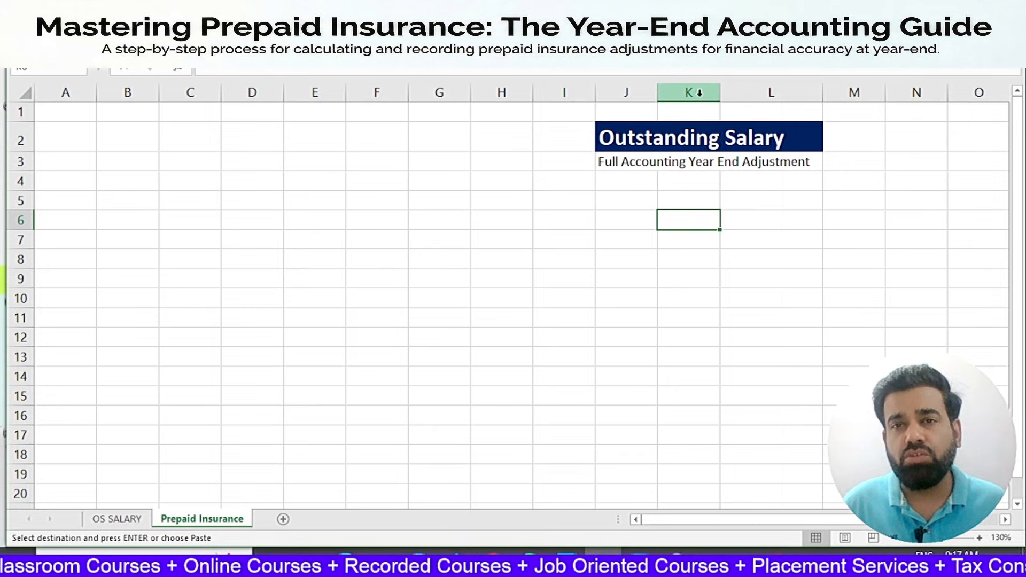
{"action": "left_click_drag", "start_coordinate": [720, 94], "coordinate": [748, 127]}
{"action": "left_click_drag", "start_coordinate": [660, 95], "coordinate": [690, 137]}
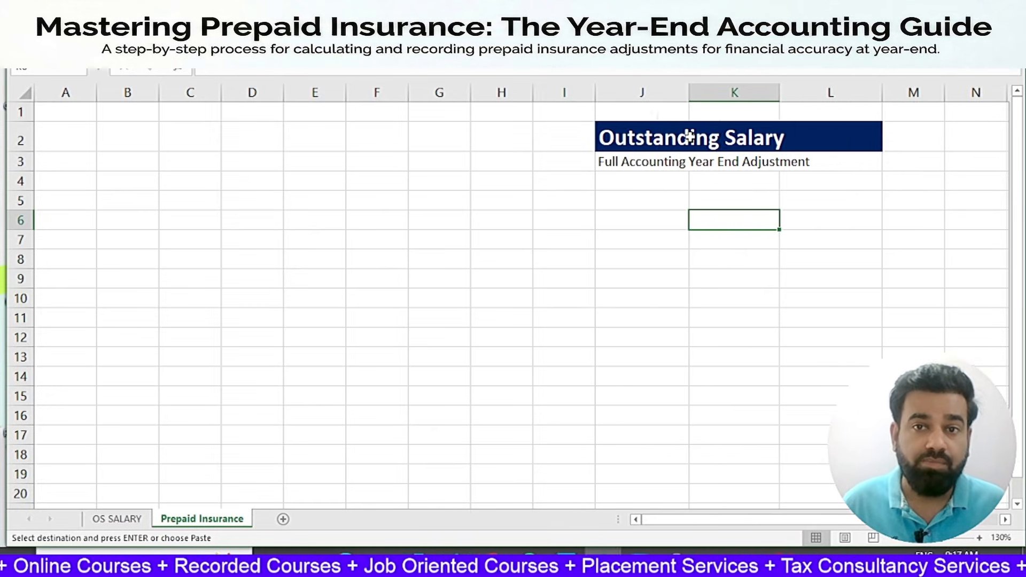
- Replace the title in cell J2 with "Prepaid Insurance"
{"action": "left_click", "coordinate": [649, 136]}
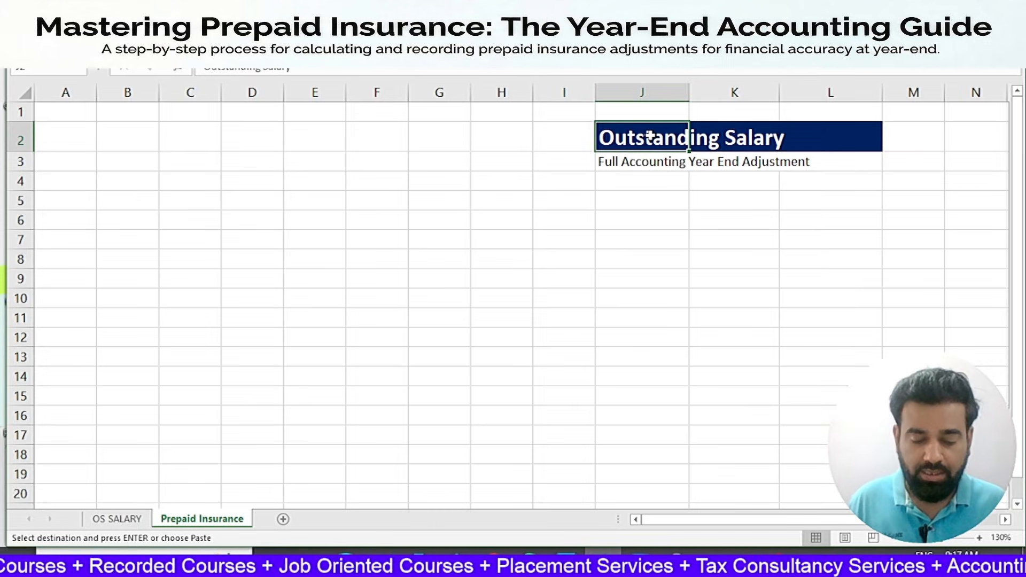
{"action": "type", "text": "Prepaid"}
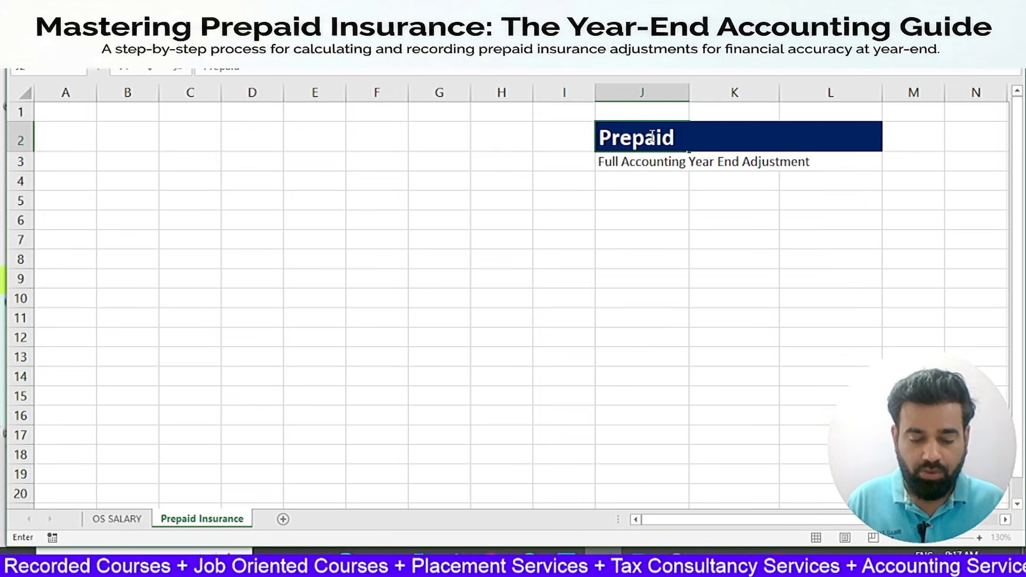
{"action": "type", "text": " S"}
{"action": "key", "text": "BackSpace"}
{"action": "type", "text": "Indu"}
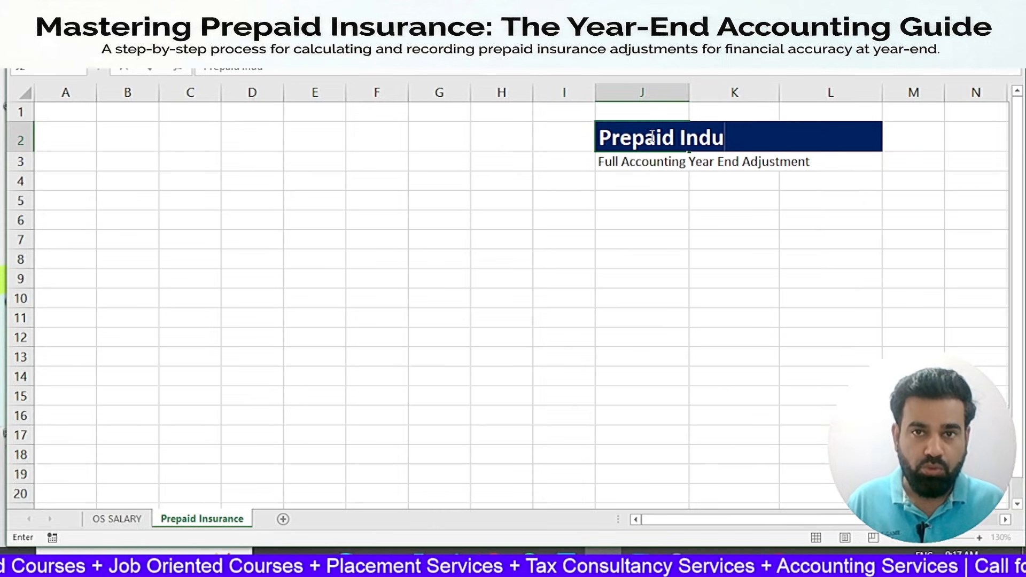
{"action": "type", "text": "strial"}
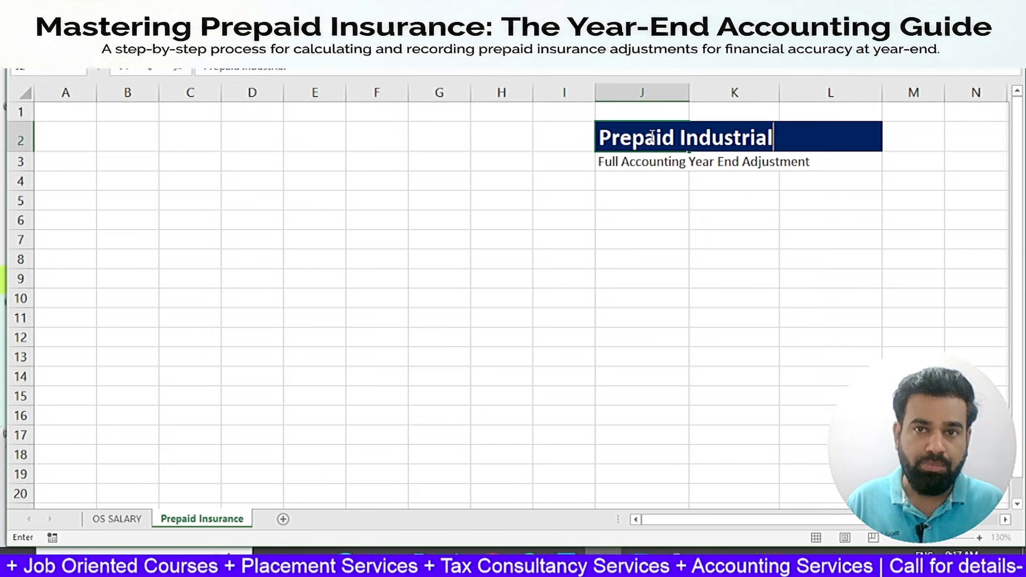
{"action": "key", "text": "BackSpace"}
{"action": "key", "text": "BackSpace"}
{"action": "key", "text": "BackSpace"}
{"action": "key", "text": "BackSpace"}
{"action": "key", "text": "BackSpace"}
{"action": "key", "text": "BackSpace"}
{"action": "key", "text": "BackSpace"}
{"action": "key", "text": "BackSpace"}
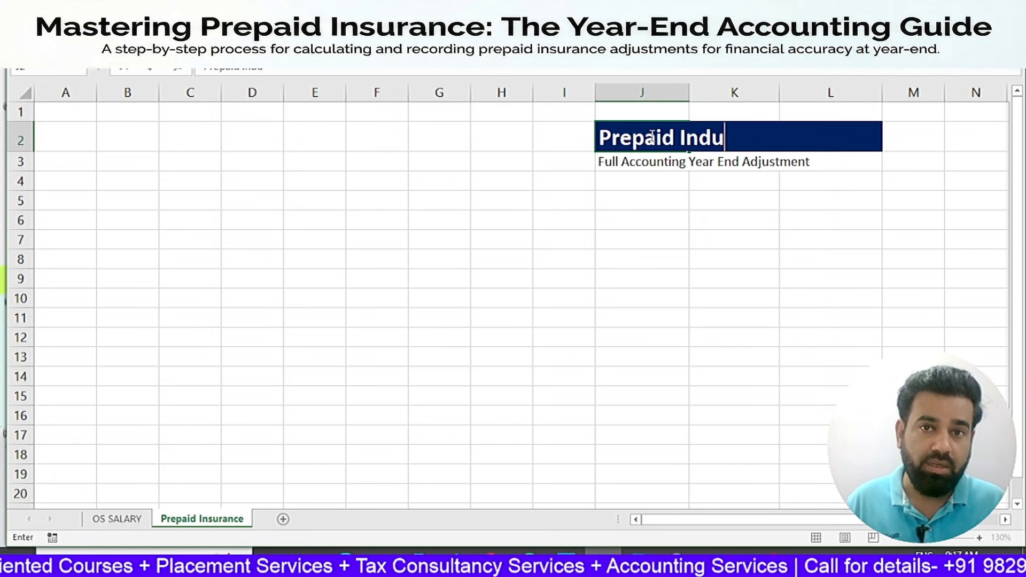
{"action": "type", "text": "Surance"}
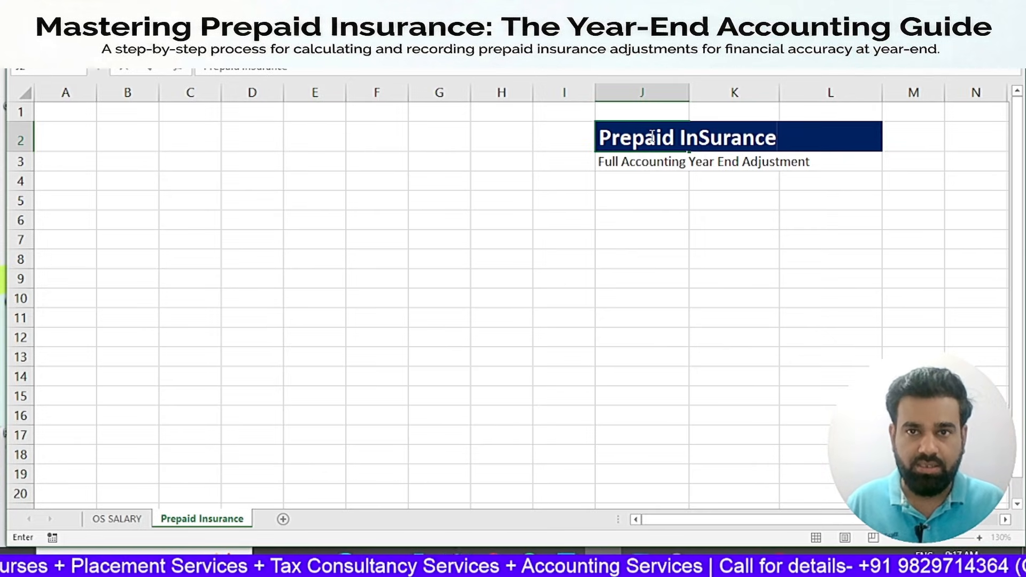
{"action": "key", "text": "BackSpace"}
{"action": "key", "text": "BackSpace"}
{"action": "key", "text": "BackSpace"}
{"action": "key", "text": "BackSpace"}
{"action": "key", "text": "BackSpace"}
{"action": "key", "text": "BackSpace"}
{"action": "key", "text": "BackSpace"}
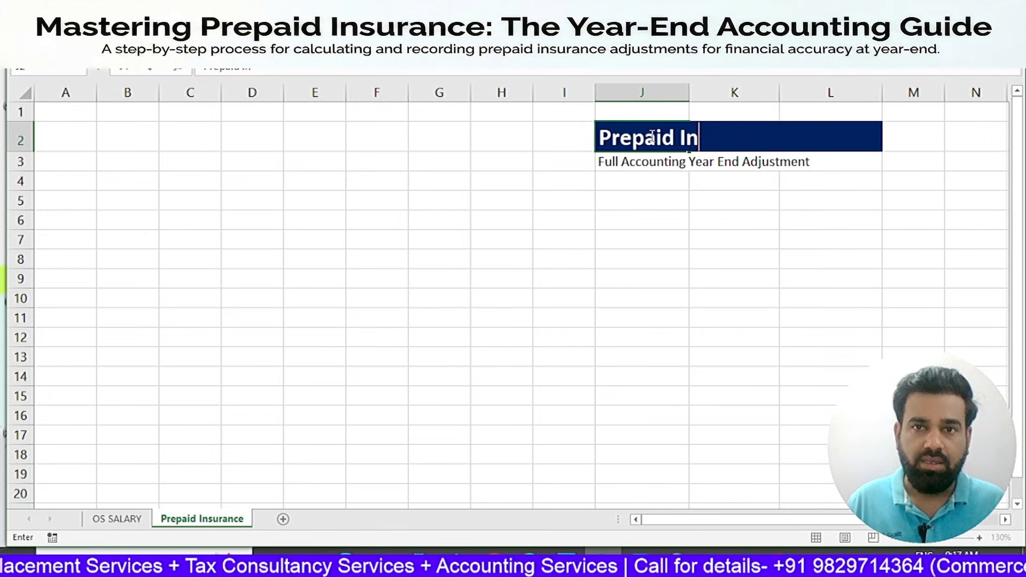
{"action": "type", "text": "surance"}
{"action": "key", "text": "Return"}
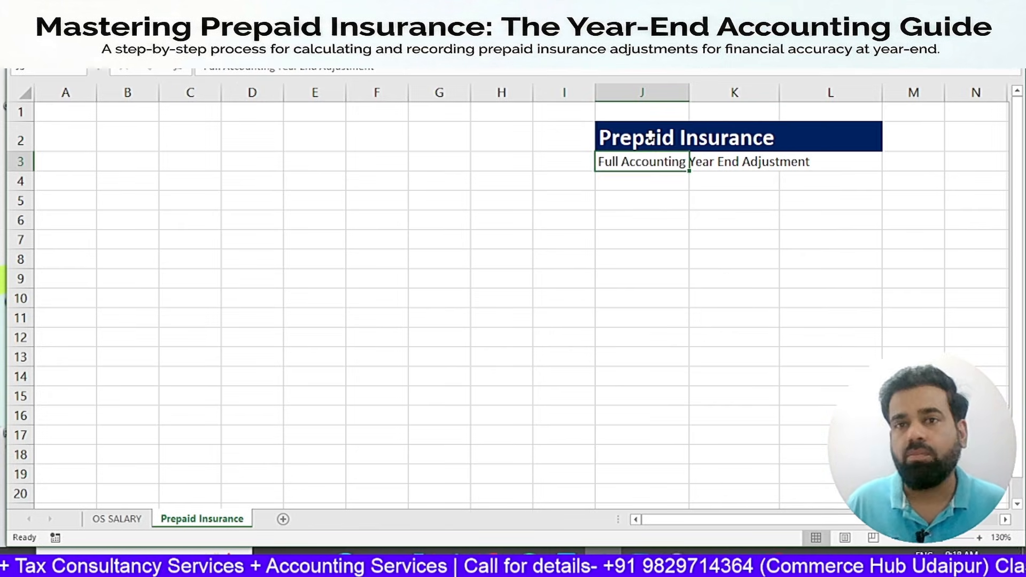
{"action": "key", "text": "Return"}
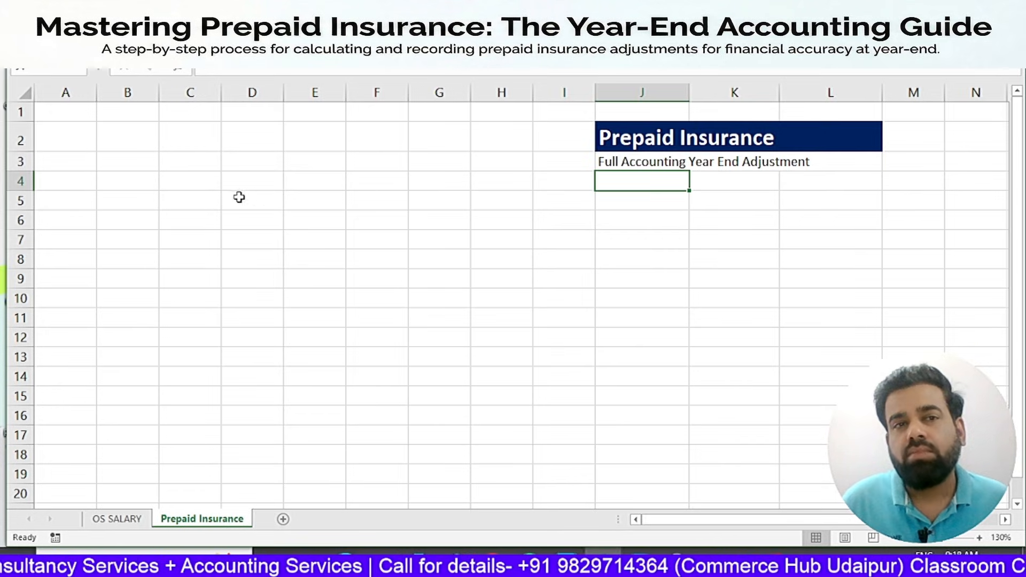
- Narrow column L slightly so the title banner ends closer to the subtitle text
{"action": "left_click", "coordinate": [152, 184]}
{"action": "left_click", "coordinate": [141, 146]}
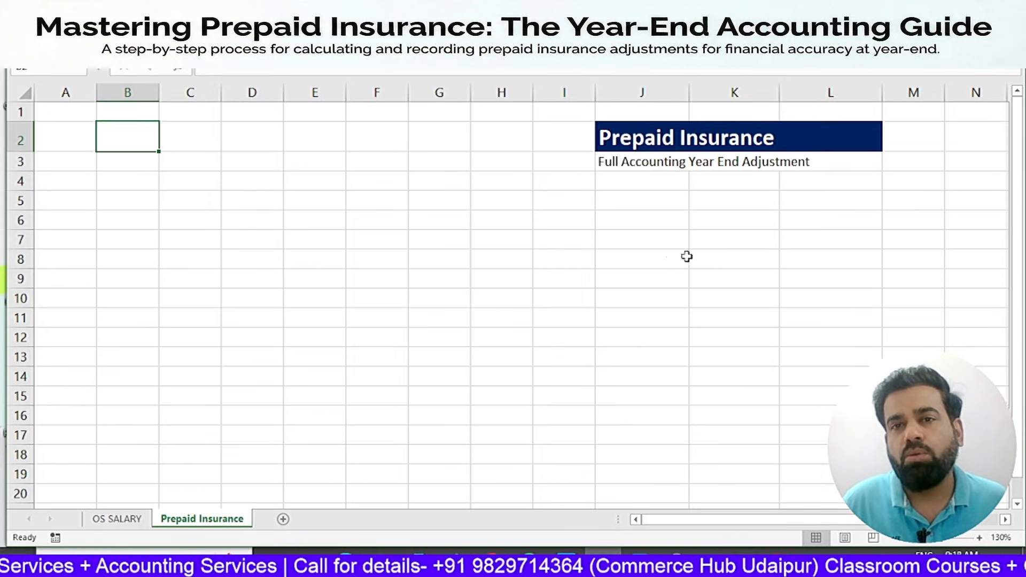
{"action": "left_click", "coordinate": [980, 537]}
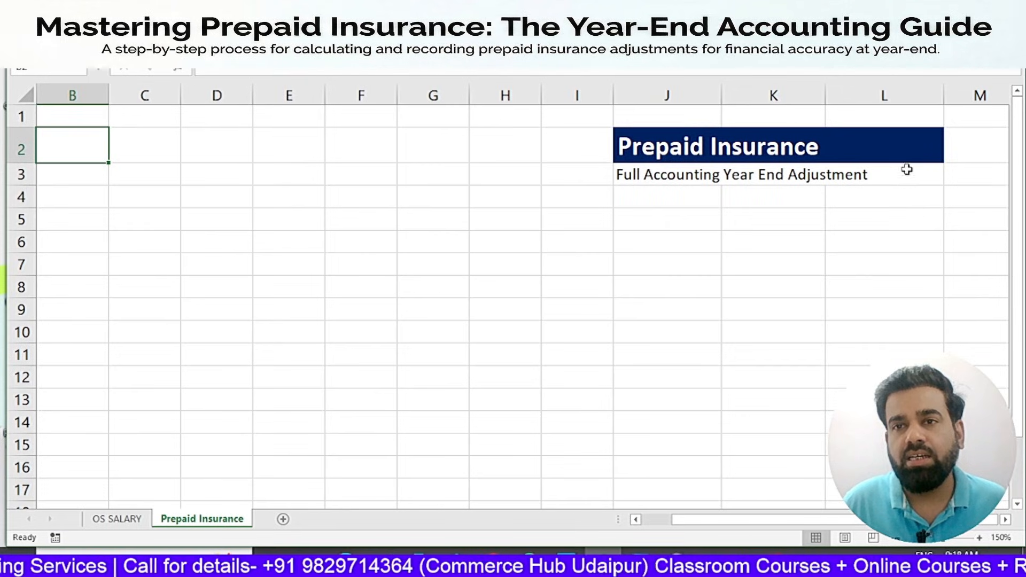
{"action": "left_click_drag", "start_coordinate": [939, 99], "coordinate": [907, 99]}
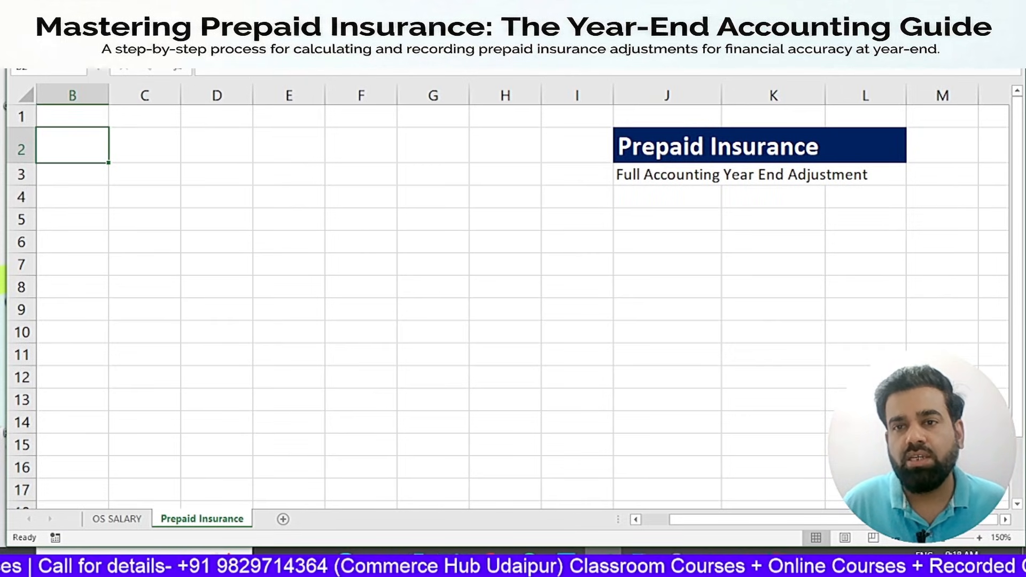
{"action": "left_click_drag", "start_coordinate": [861, 520], "coordinate": [745, 538]}
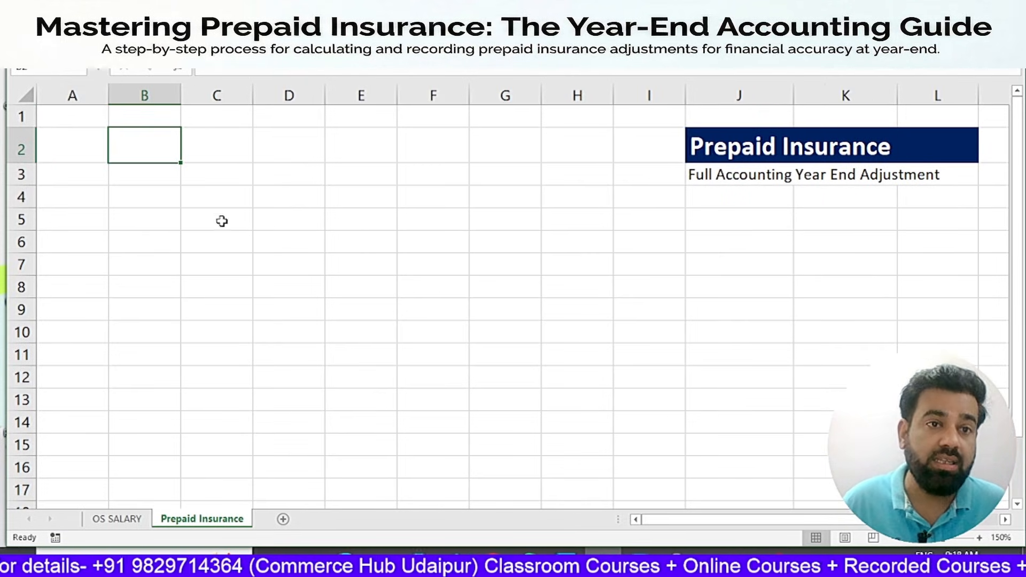
- Widen column B for the asset names and narrow the empty column I
{"action": "left_click", "coordinate": [158, 178]}
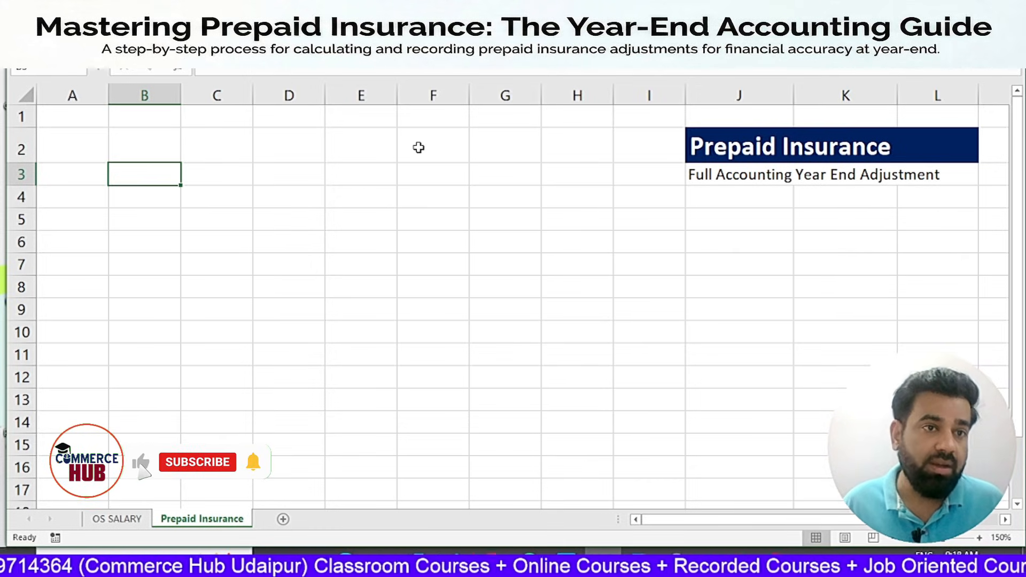
{"action": "key", "text": "Left"}
{"action": "key", "text": "Right"}
{"action": "key", "text": "Left"}
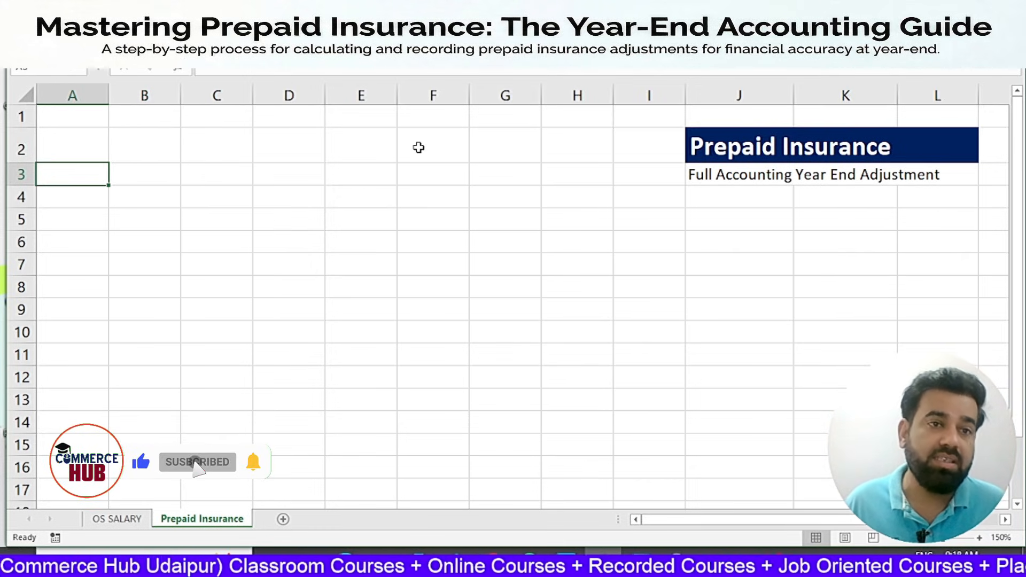
{"action": "left_click_drag", "start_coordinate": [182, 103], "coordinate": [211, 103]}
{"action": "left_click_drag", "start_coordinate": [715, 96], "coordinate": [683, 96]}
- Enter the table headings "Sr" in cell A3 and "Fixed Assets" in cell B3
{"action": "left_click", "coordinate": [120, 180]}
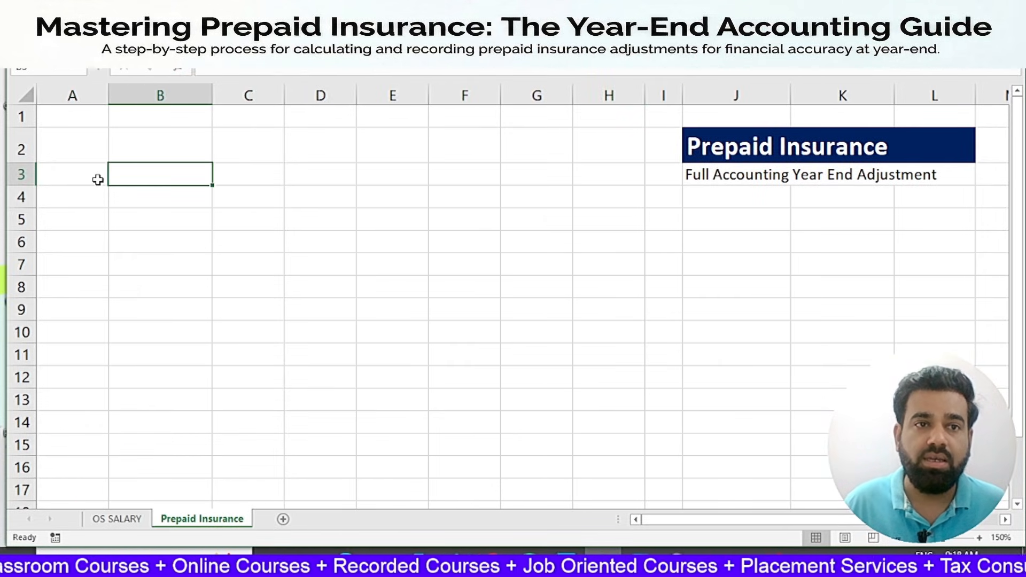
{"action": "left_click", "coordinate": [98, 179]}
{"action": "key", "text": "Right"}
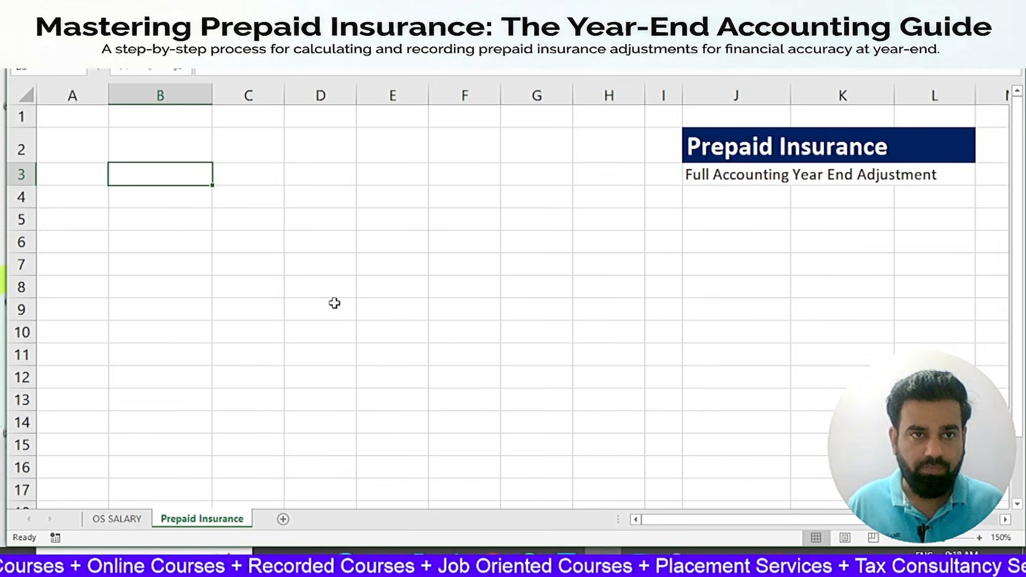
{"action": "key", "text": "Left"}
{"action": "key", "text": "Tab"}
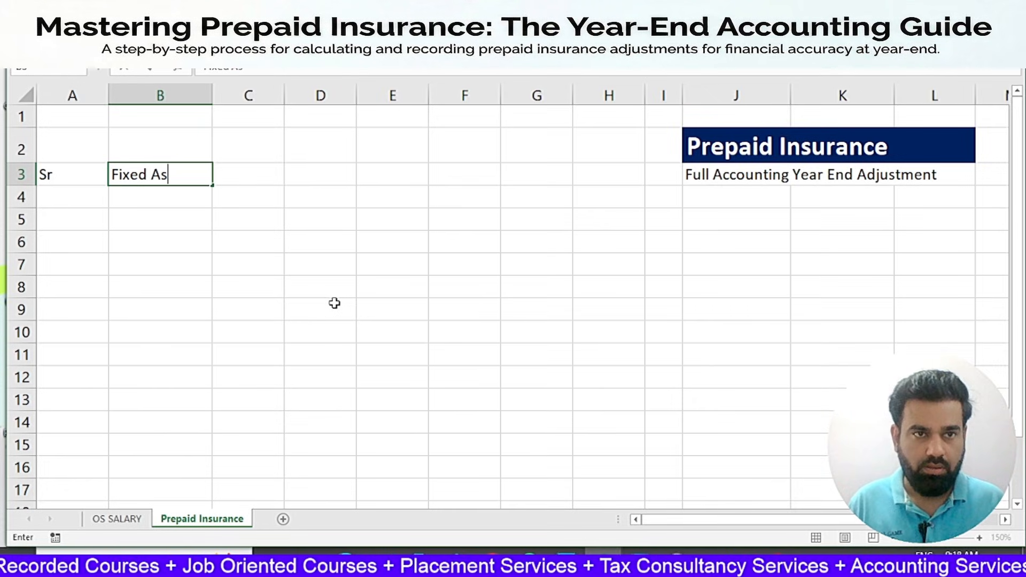
{"action": "key", "text": "Return"}
{"action": "key", "text": "Up"}
{"action": "key", "text": "Right"}
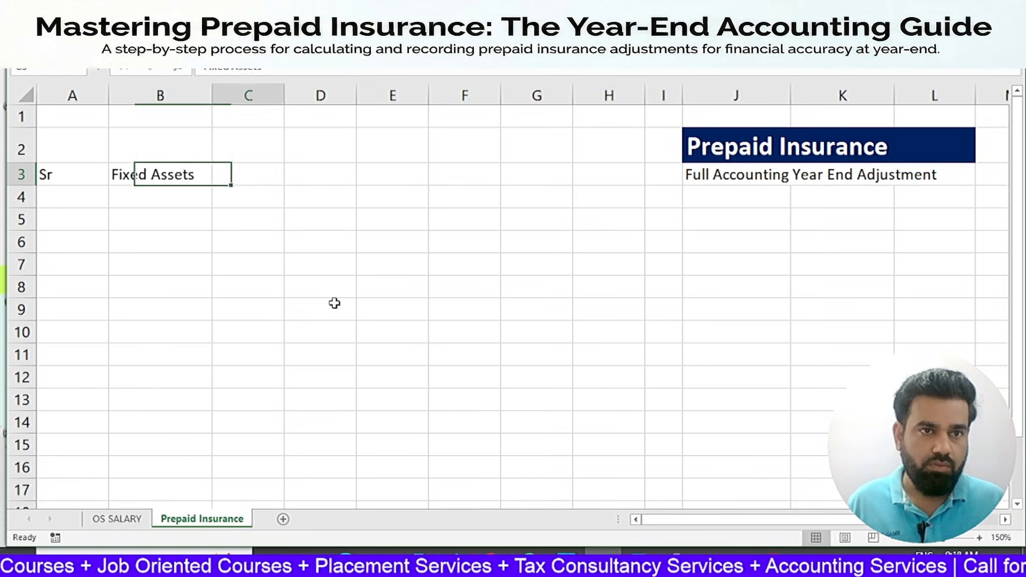
- Enter "Plant Machineries" in cell B4 under Fixed Assets and widen column B to fit the name
{"action": "key", "text": "Down"}
{"action": "key", "text": "Left"}
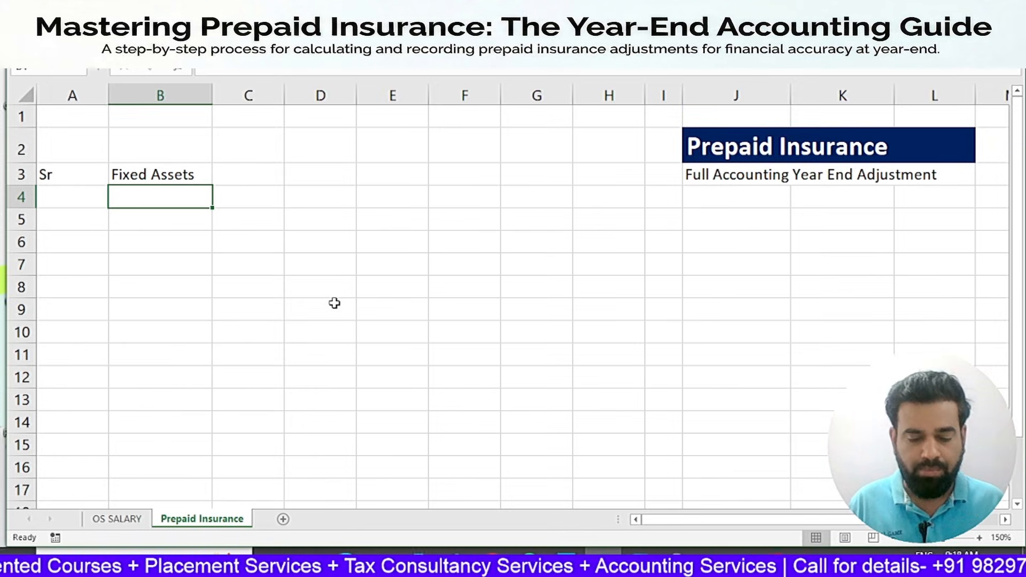
{"action": "type", "text": "Plan"}
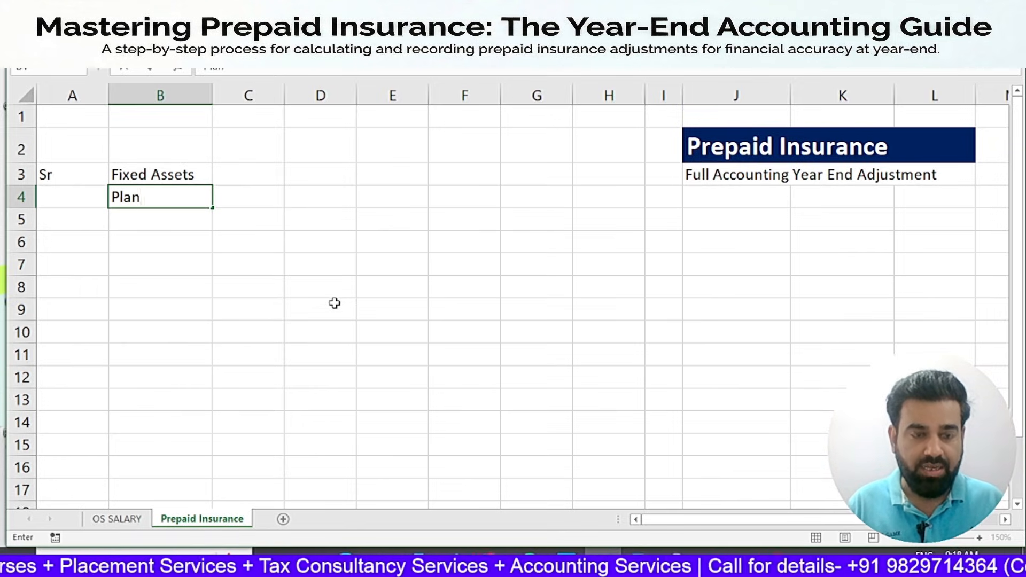
{"action": "type", "text": "t Machinery"}
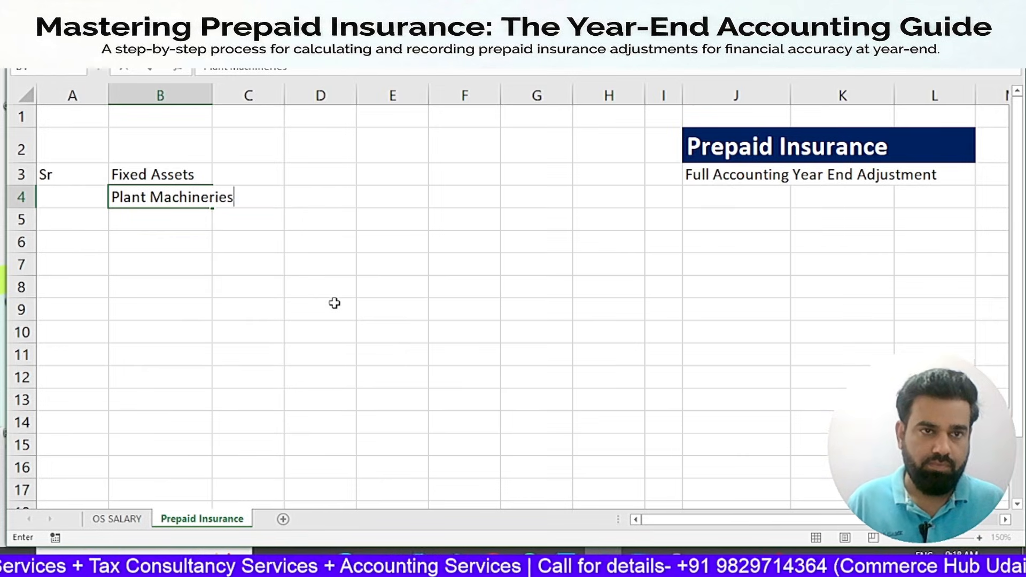
{"action": "key", "text": "Return"}
{"action": "left_click_drag", "start_coordinate": [212, 96], "coordinate": [233, 129]}
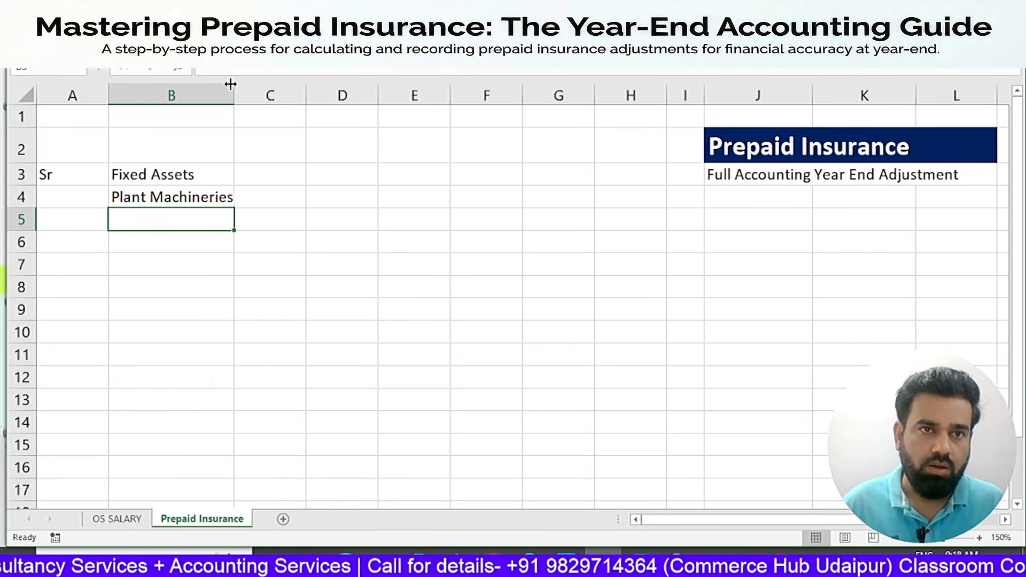
{"action": "left_click_drag", "start_coordinate": [230, 84], "coordinate": [241, 104]}
- Enter the heading "Insurance Date" in cell C3, widening column C to fit it and narrowing the Sr column
{"action": "left_click", "coordinate": [277, 177]}
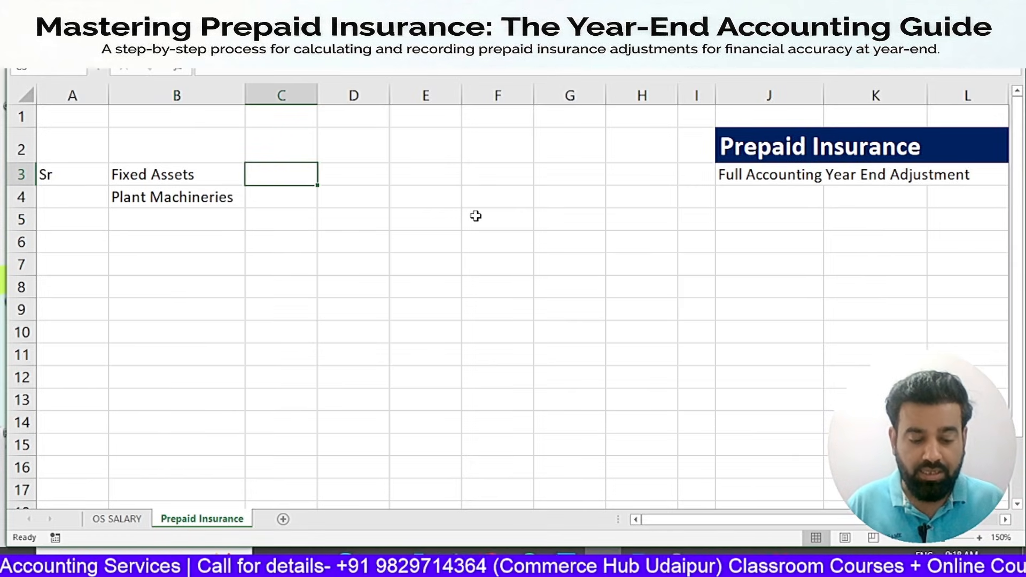
{"action": "type", "text": "Insurance"}
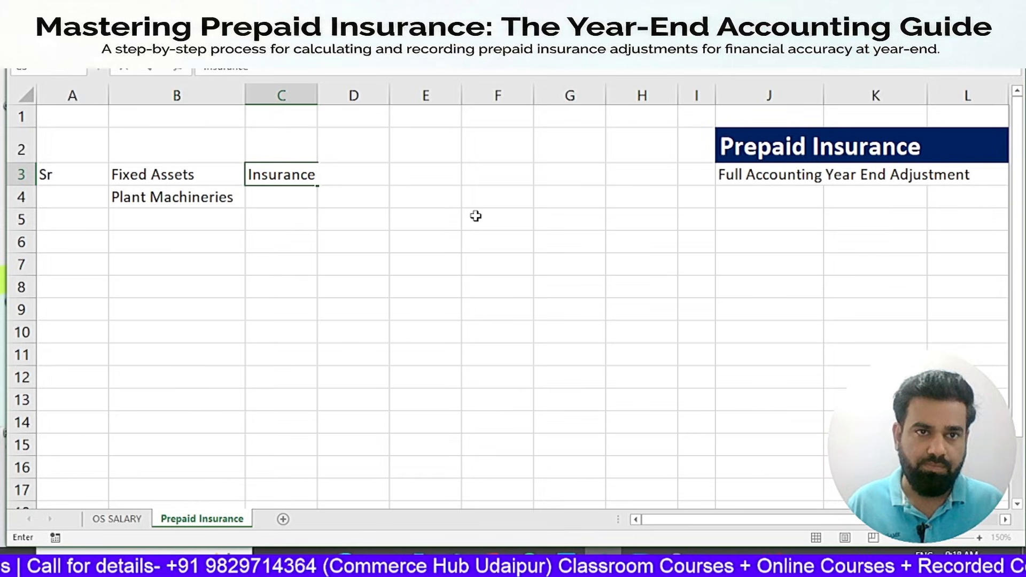
{"action": "type", "text": " Date"}
{"action": "key", "text": "Return"}
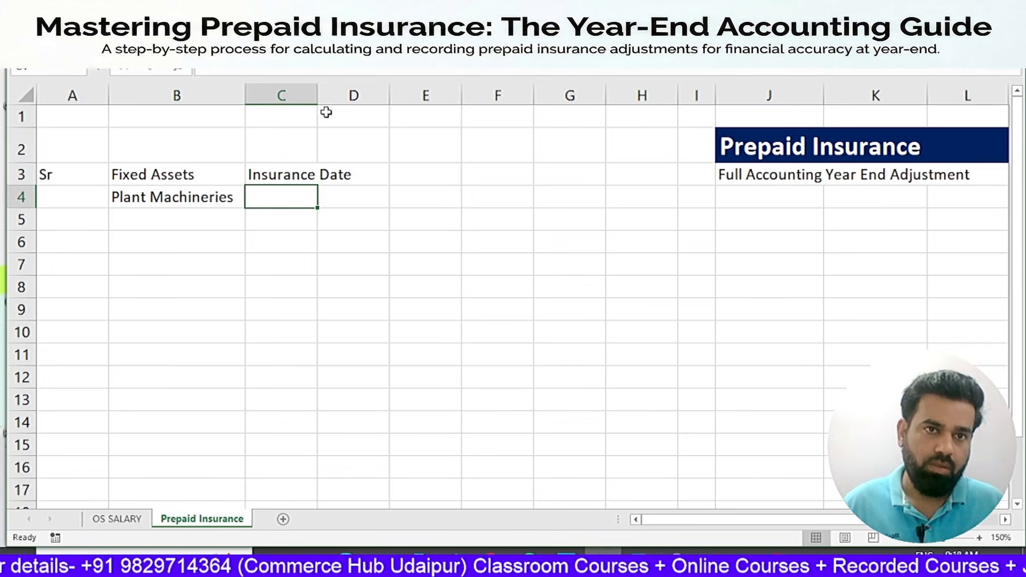
{"action": "left_click_drag", "start_coordinate": [318, 96], "coordinate": [364, 118]}
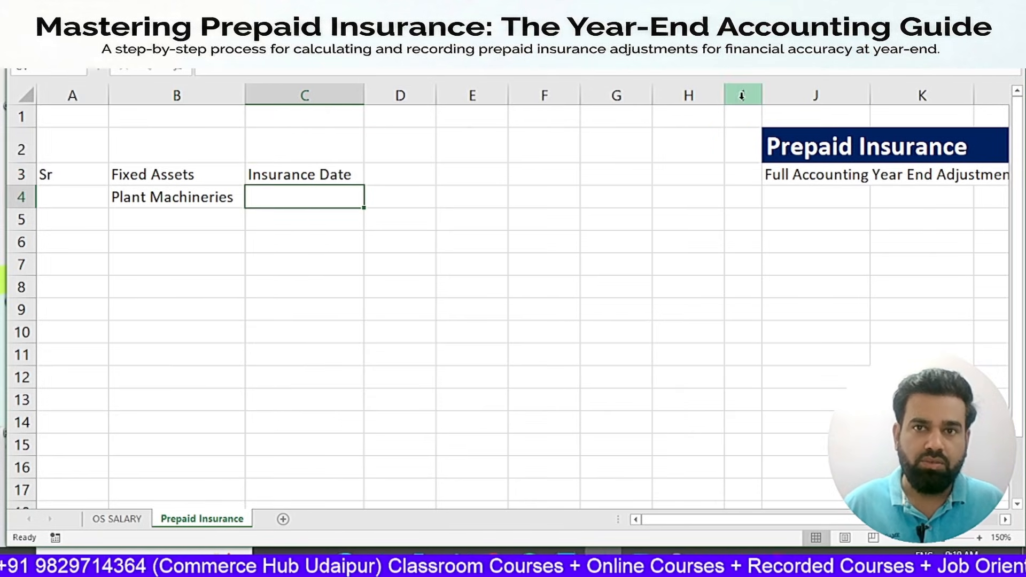
{"action": "left_click_drag", "start_coordinate": [108, 99], "coordinate": [73, 134]}
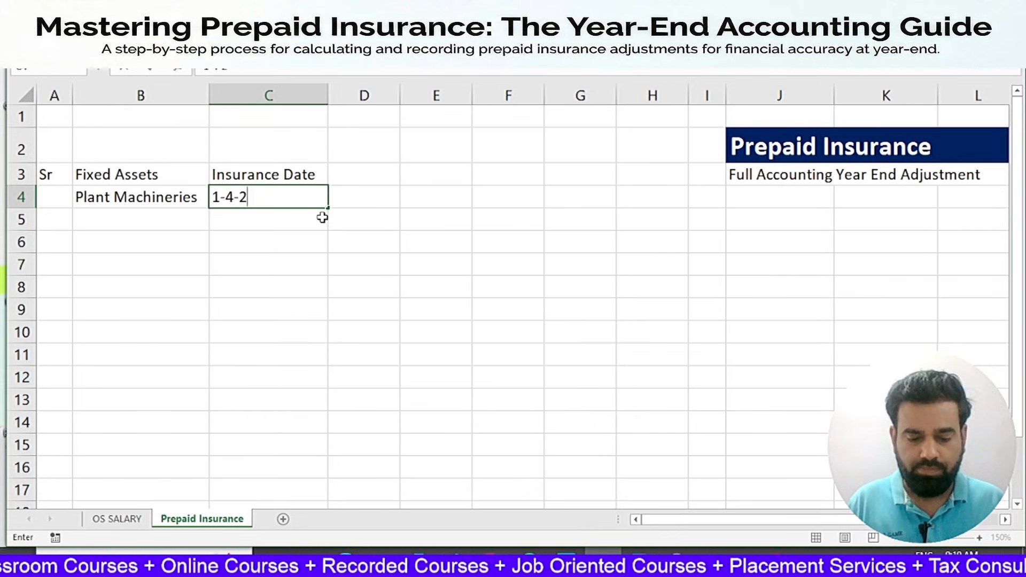
- Enter the Plant Machineries insurance date as 1-Apr-2025 in cell C4 and reselect that cell
{"action": "key", "text": "Tab"}
{"action": "key", "text": "Left"}
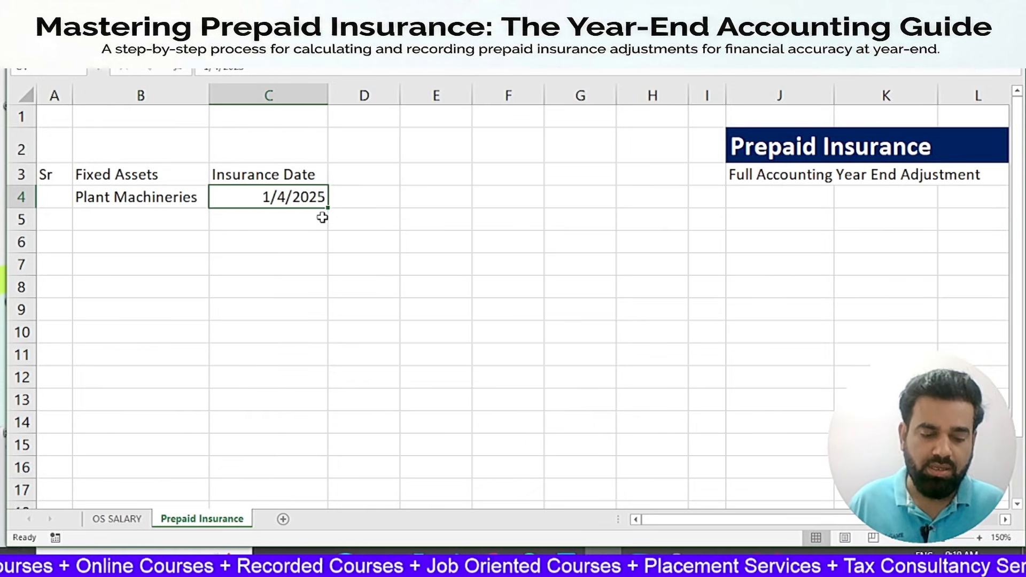
{"action": "type", "text": "1-Apr-25"}
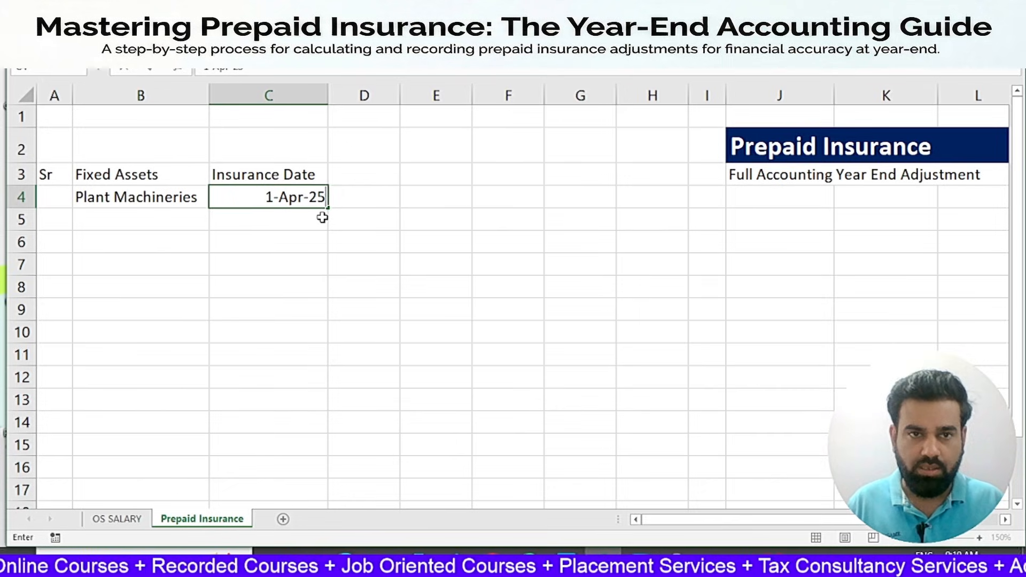
{"action": "key", "text": "BackSpace"}
{"action": "type", "text": "025"}
{"action": "key", "text": "Return"}
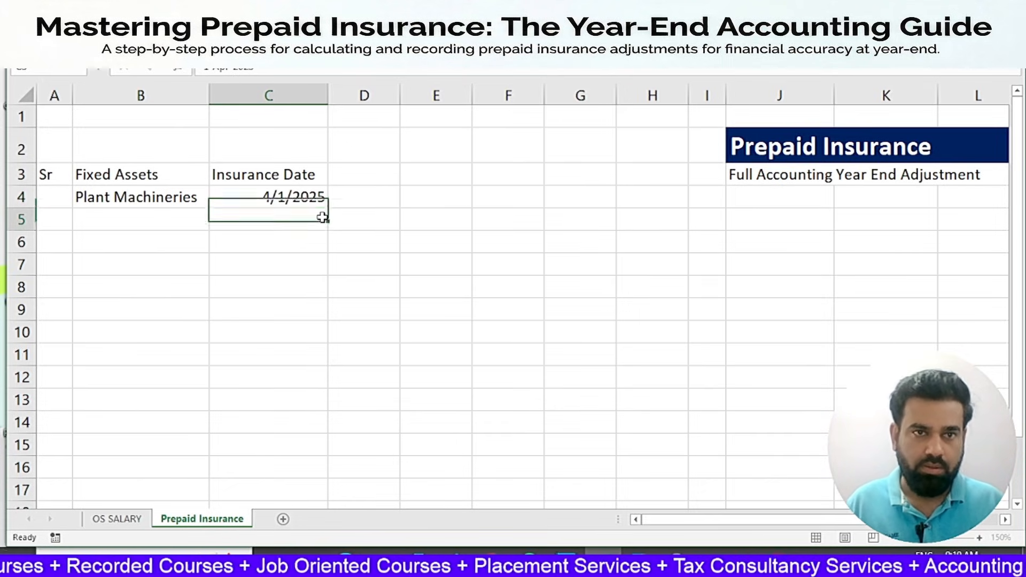
{"action": "key", "text": "Up"}
{"action": "key", "text": "Up"}
{"action": "key", "text": "Right"}
{"action": "key", "text": "Down"}
{"action": "key", "text": "Left"}
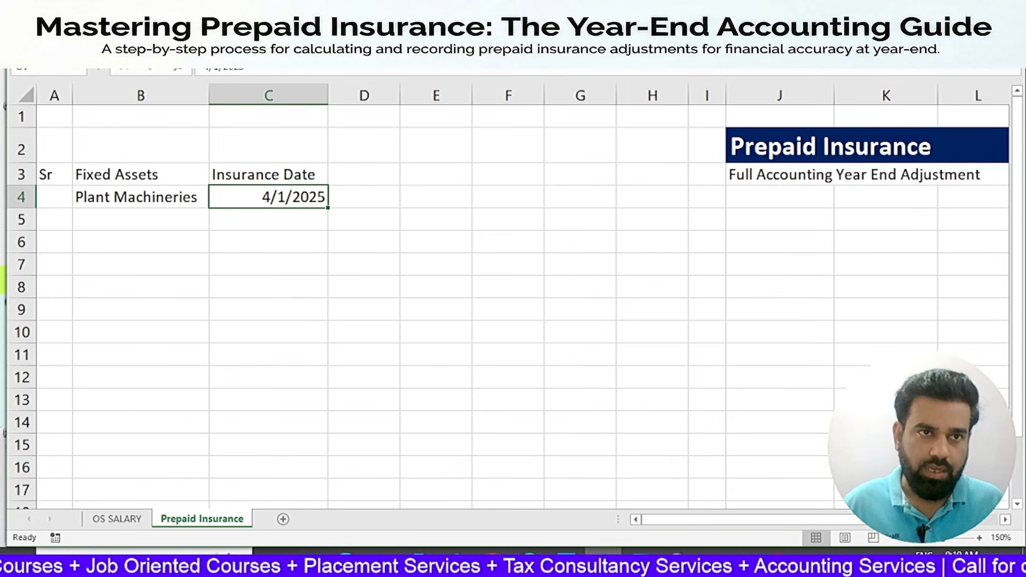
{"action": "left_click", "coordinate": [63, 49]}
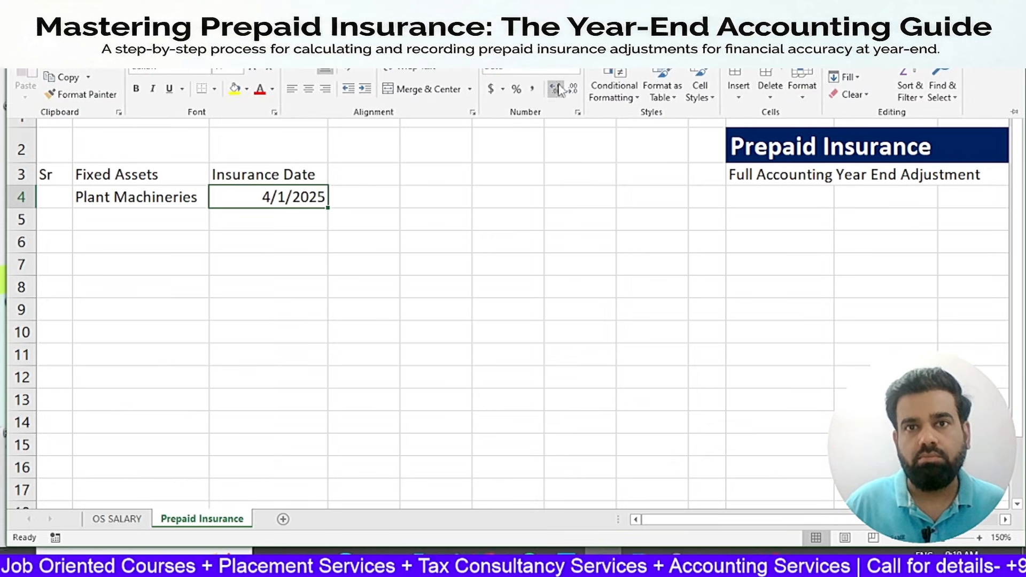
{"action": "left_click", "coordinate": [575, 72]}
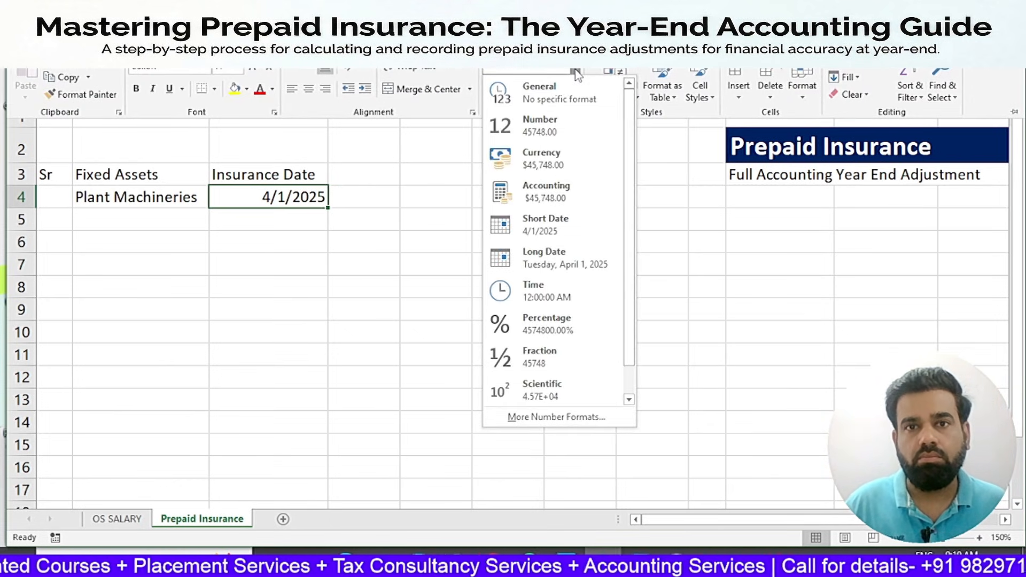
{"action": "key", "text": "Escape"}
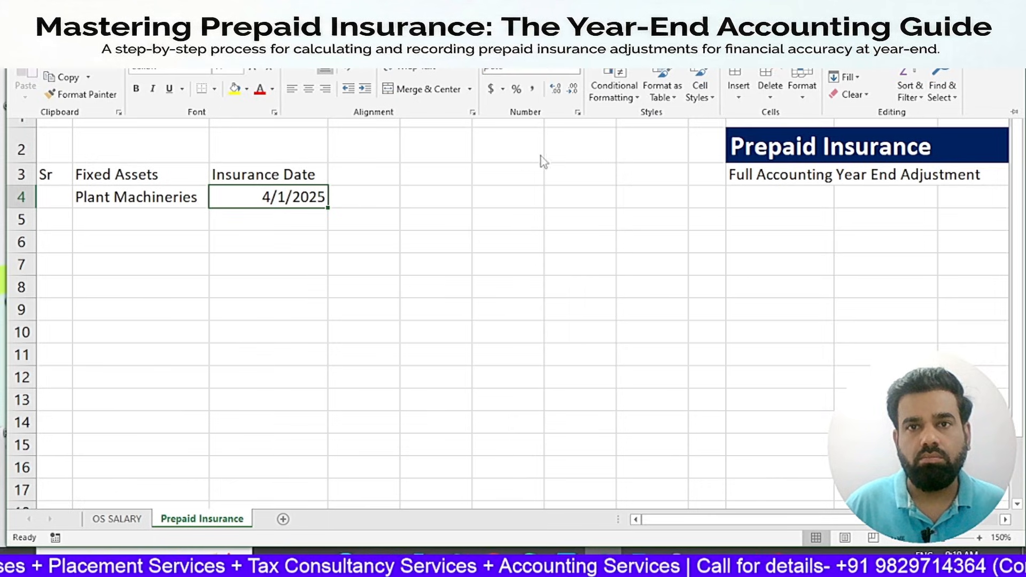
{"action": "key", "text": "Escape"}
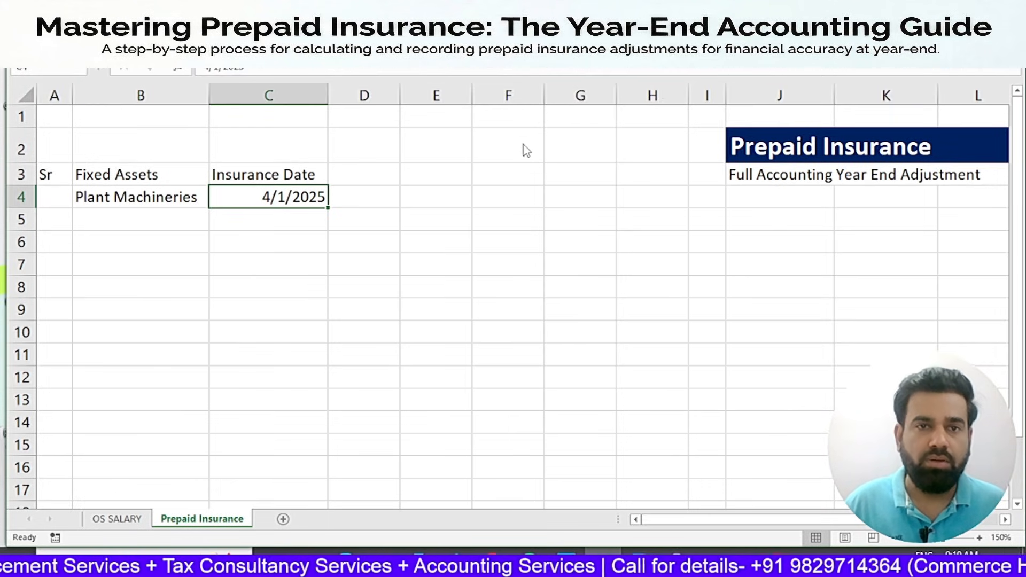
- Format the date in cell C4 with the second 14-Mar-12 date type, which uses a two-digit day
{"action": "key", "text": "ctrl+1"}
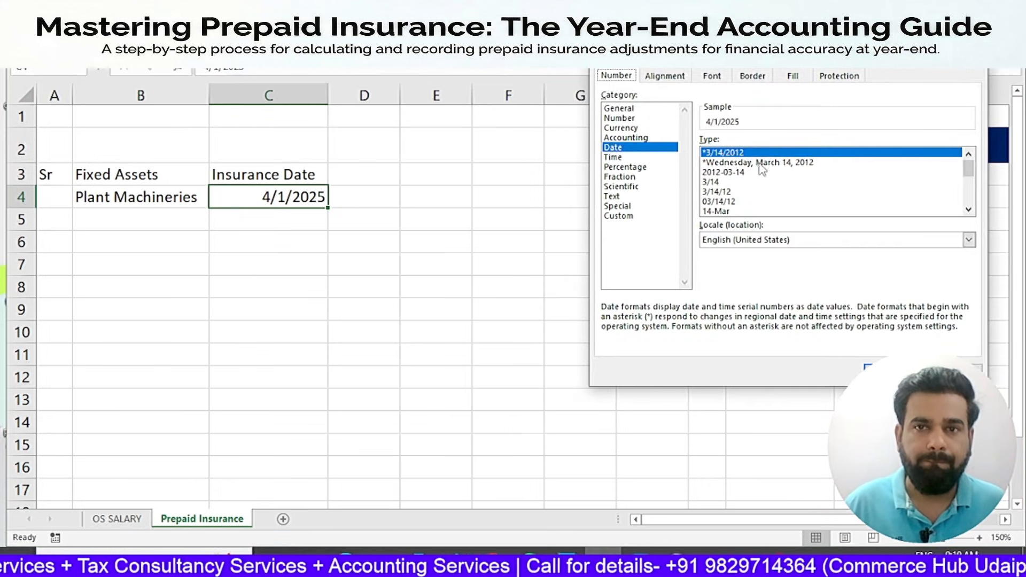
{"action": "scroll", "coordinate": [740, 211], "scroll_direction": "down", "scroll_amount": 1}
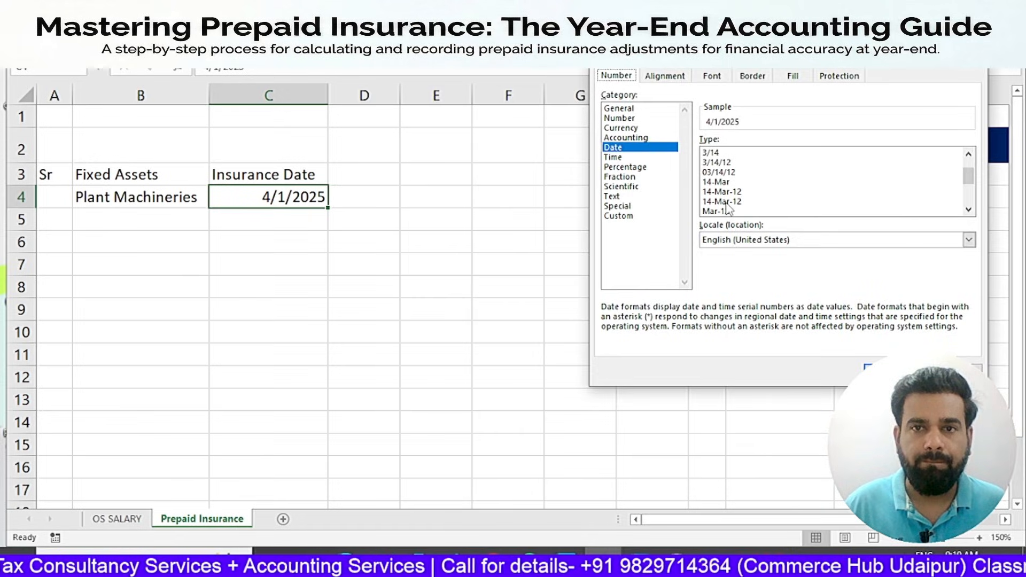
{"action": "left_click", "coordinate": [727, 201]}
{"action": "left_click", "coordinate": [871, 368]}
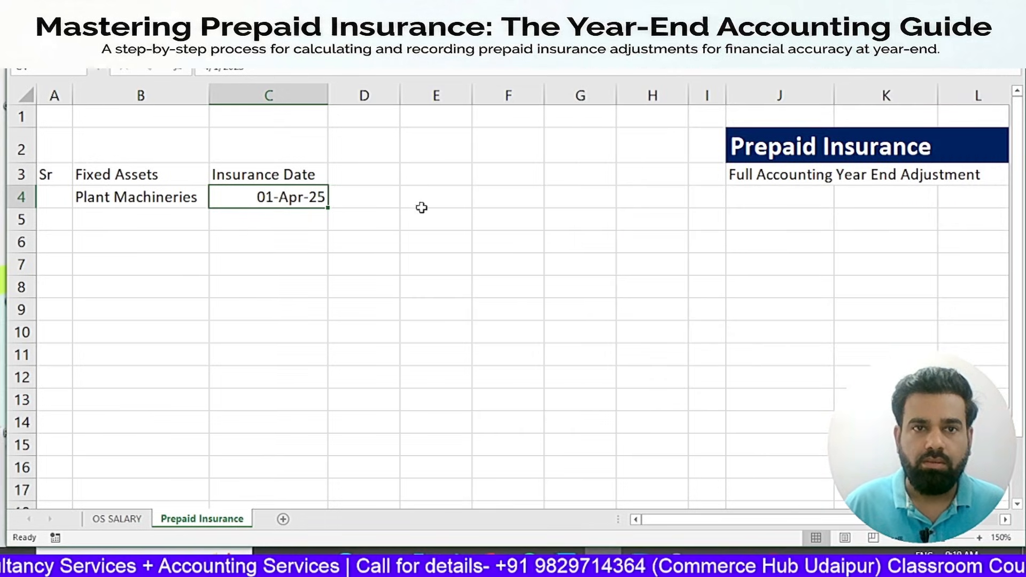
- Enter the heading "Premium Paid" in cell D3 and widen column D to fit it
{"action": "left_click", "coordinate": [367, 170]}
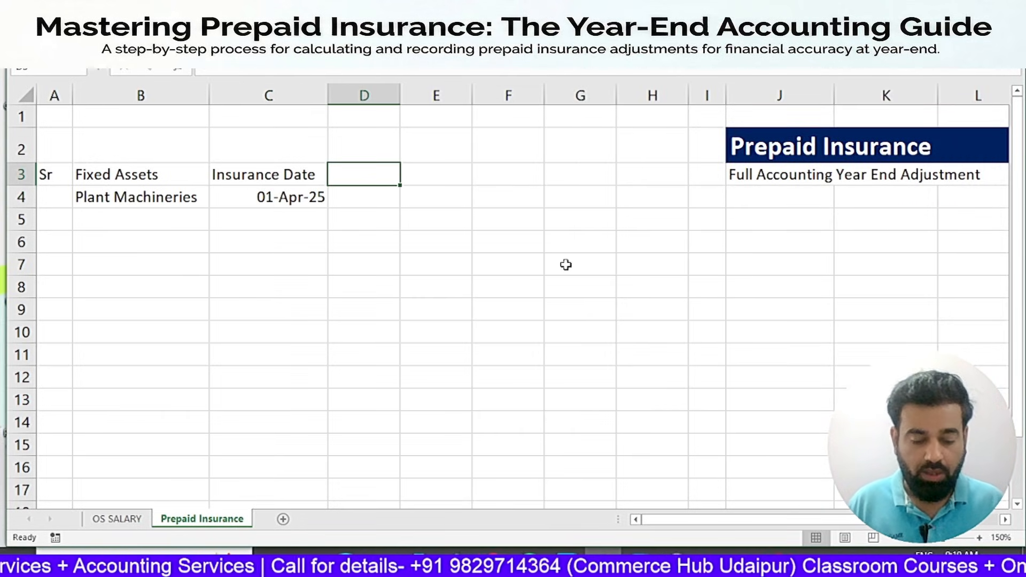
{"action": "type", "text": "Amount"}
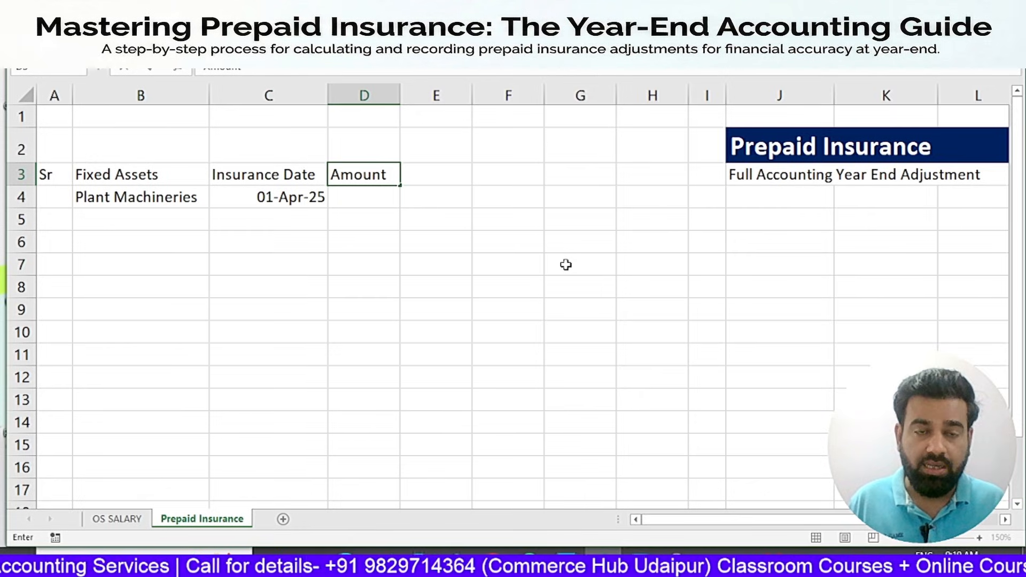
{"action": "key", "text": "BackSpace"}
{"action": "key", "text": "BackSpace"}
{"action": "key", "text": "BackSpace"}
{"action": "key", "text": "BackSpace"}
{"action": "key", "text": "BackSpace"}
{"action": "key", "text": "BackSpace"}
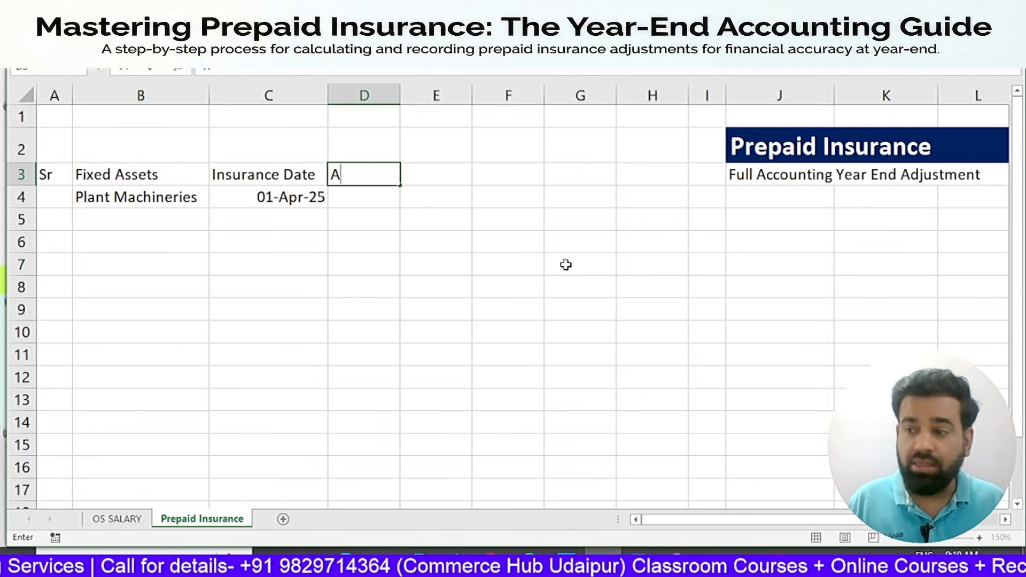
{"action": "type", "text": "Pre"}
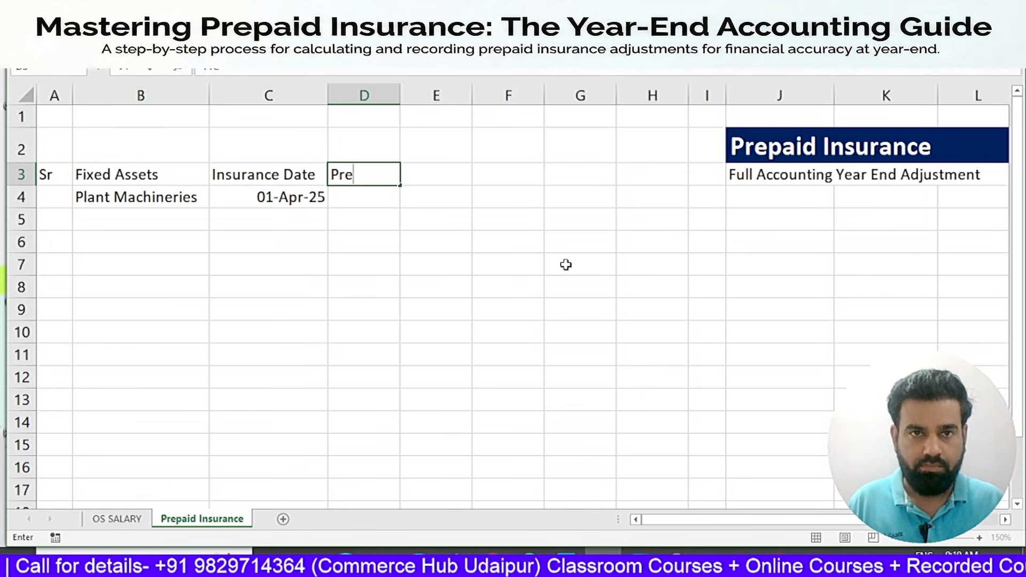
{"action": "type", "text": "mium Paid"}
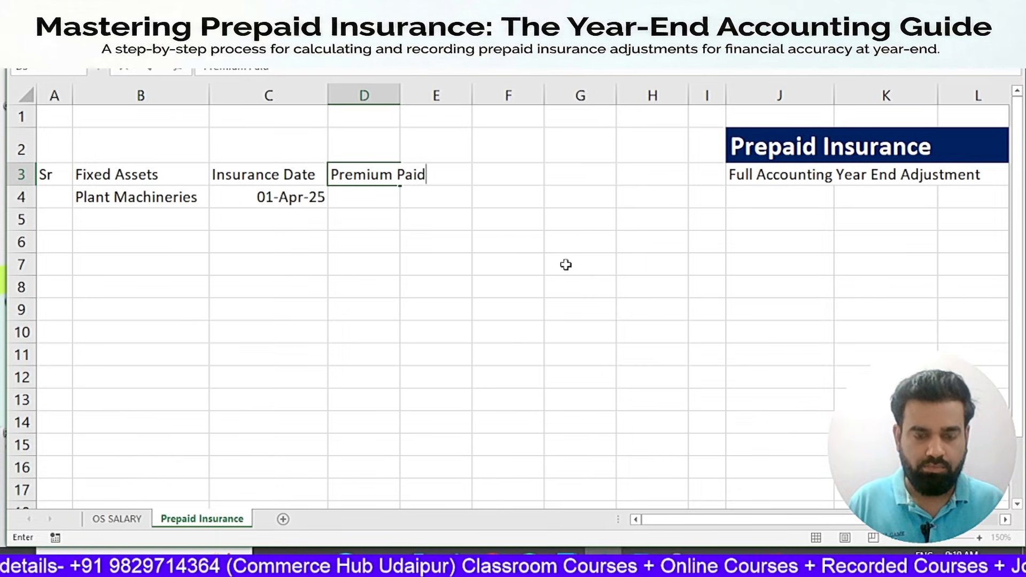
{"action": "key", "text": "Return"}
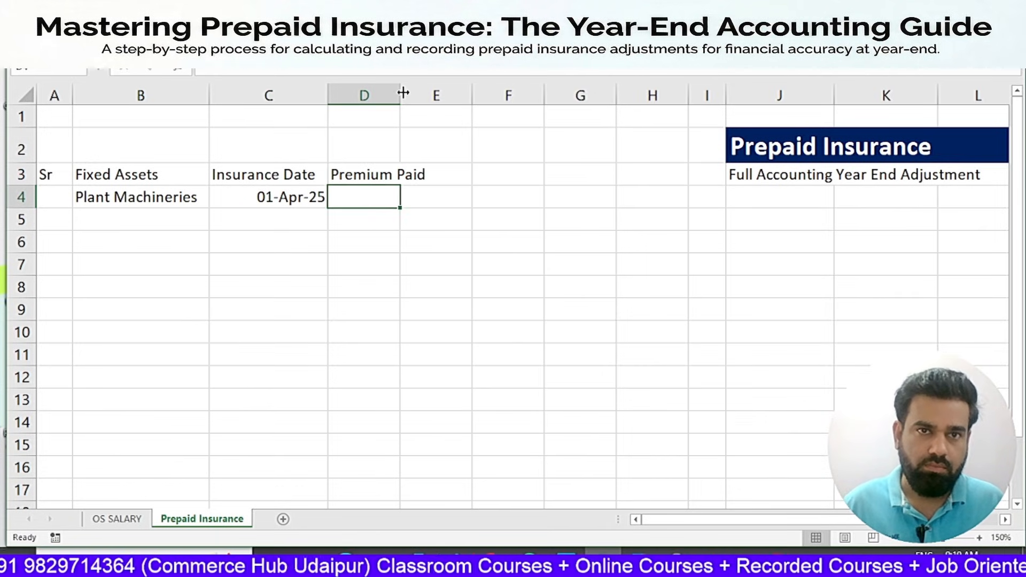
{"action": "left_click_drag", "start_coordinate": [403, 93], "coordinate": [440, 94]}
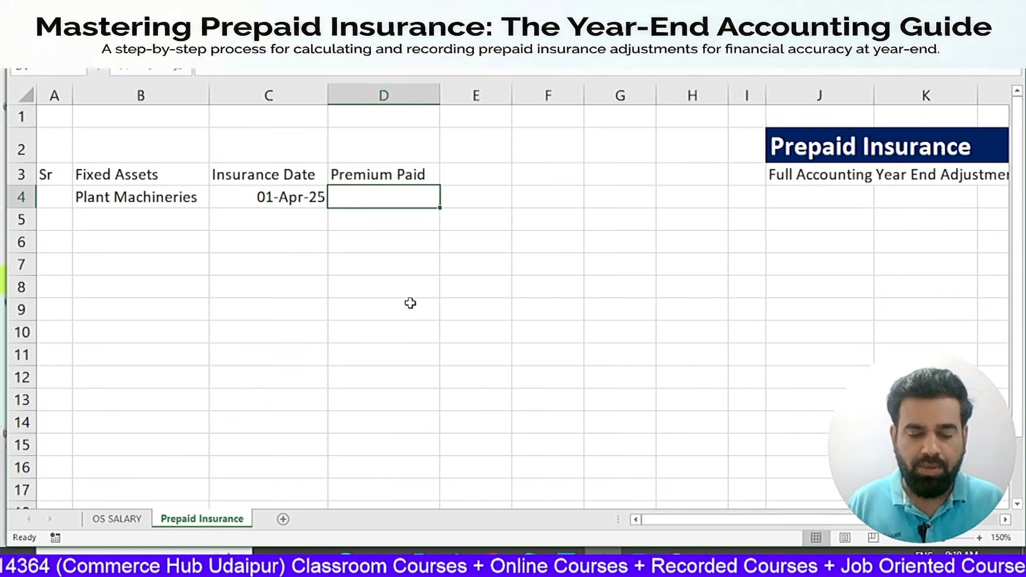
- Enter 500000 as the premium paid for Plant Machineries in cell D4
{"action": "type", "text": "500000"}
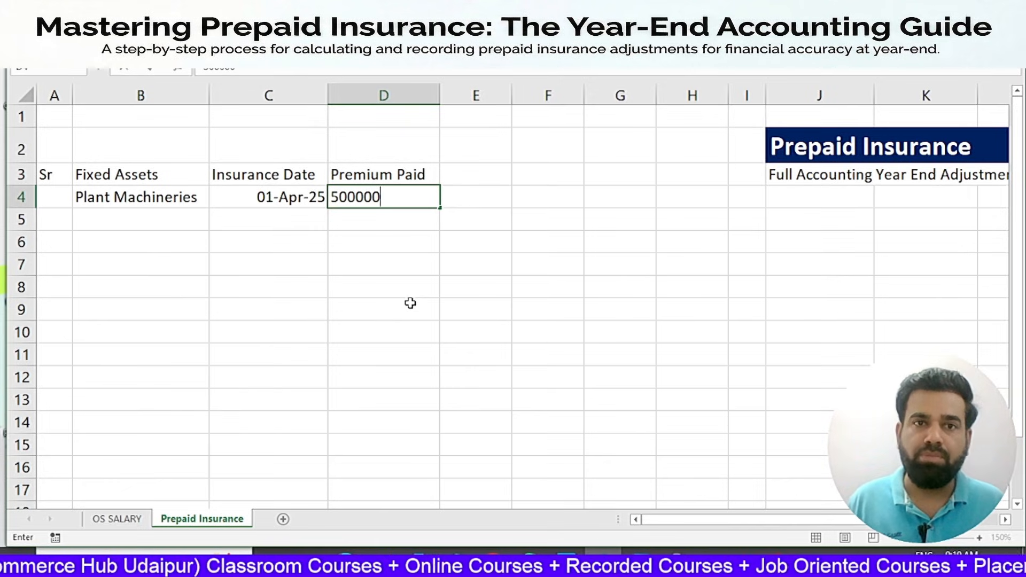
{"action": "key", "text": "Right"}
{"action": "key", "text": "Left"}
{"action": "key", "text": "Up"}
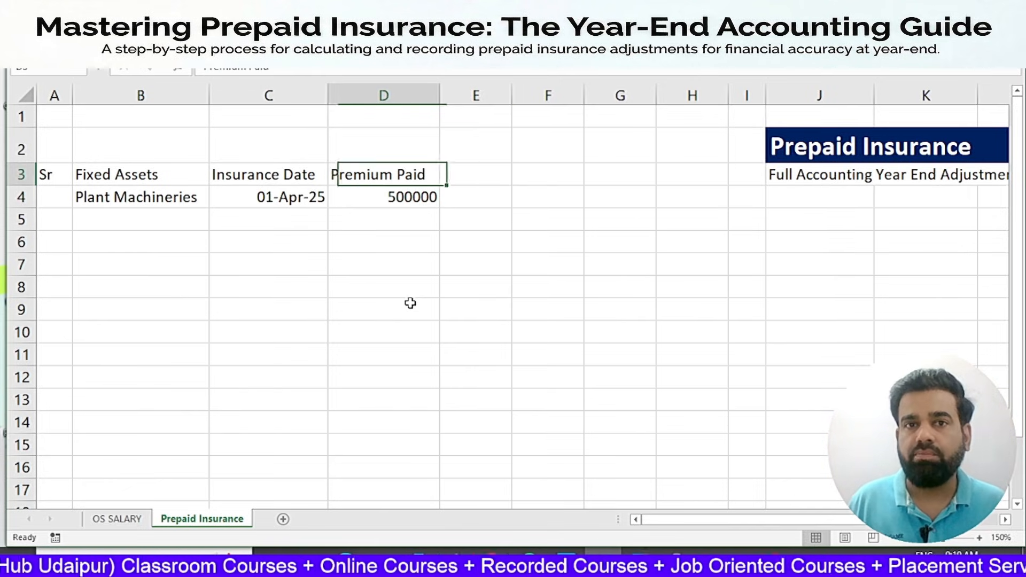
- Enter the heading "GST" in cell E3 and the rate 18% in cell E4
{"action": "key", "text": "Down"}
{"action": "key", "text": "Right"}
{"action": "key", "text": "Up"}
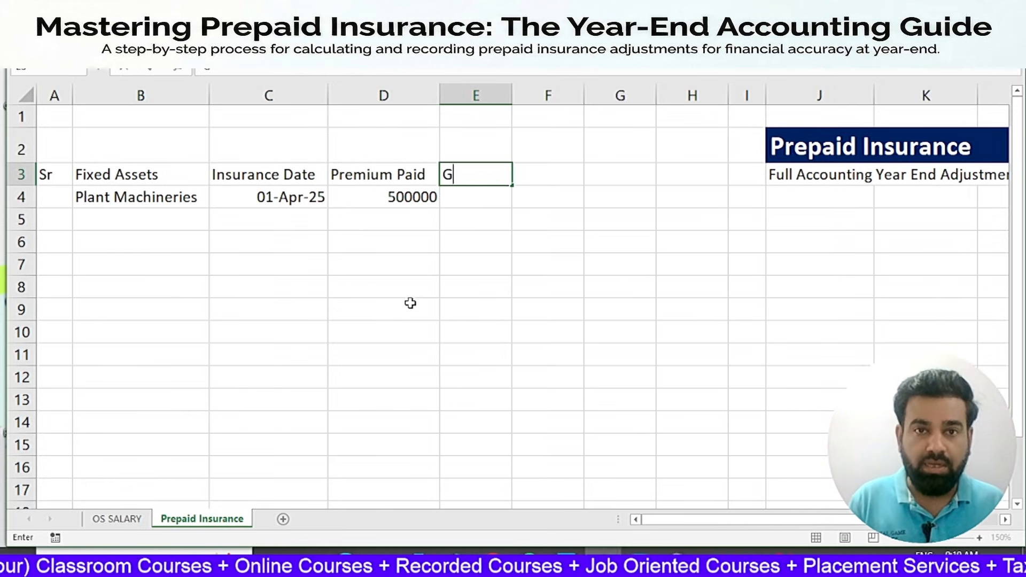
{"action": "key", "text": "Return"}
{"action": "type", "text": "18"}
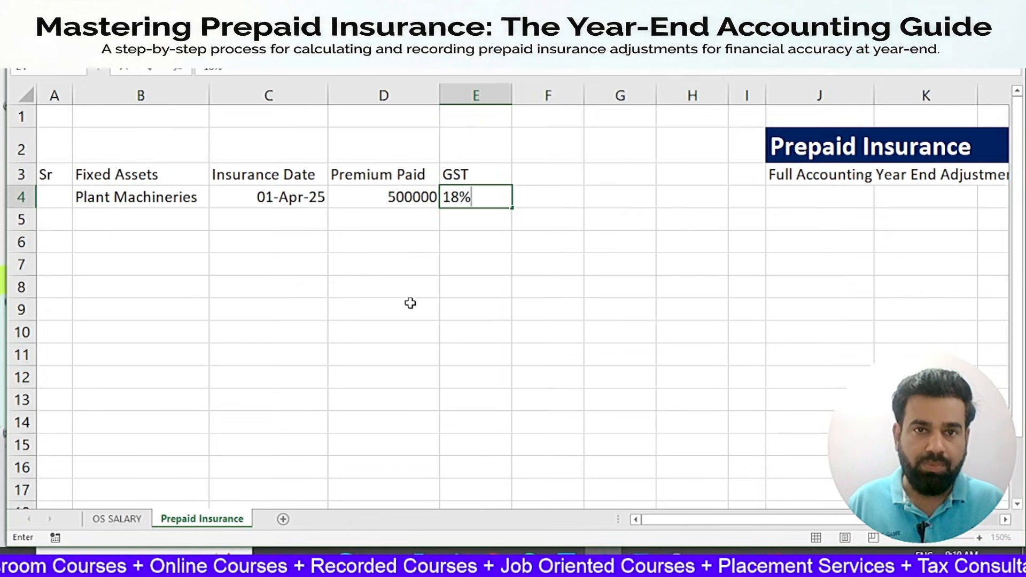
{"action": "type", "text": "%"}
{"action": "key", "text": "Return"}
{"action": "key", "text": "Up"}
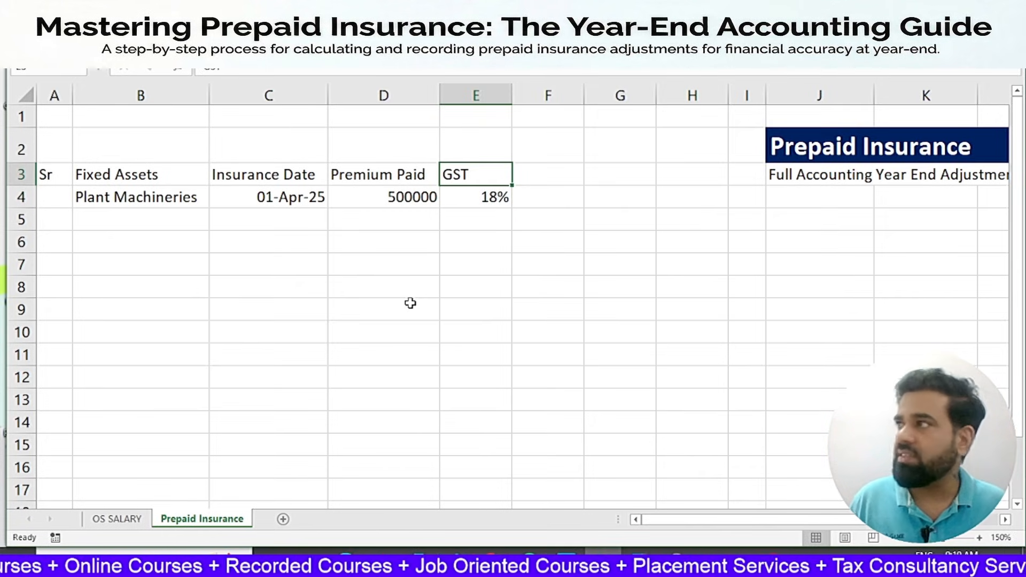
- Enter the heading "Period" in cell F3, next to GST
{"action": "key", "text": "Down"}
{"action": "key", "text": "Right"}
{"action": "key", "text": "Up"}
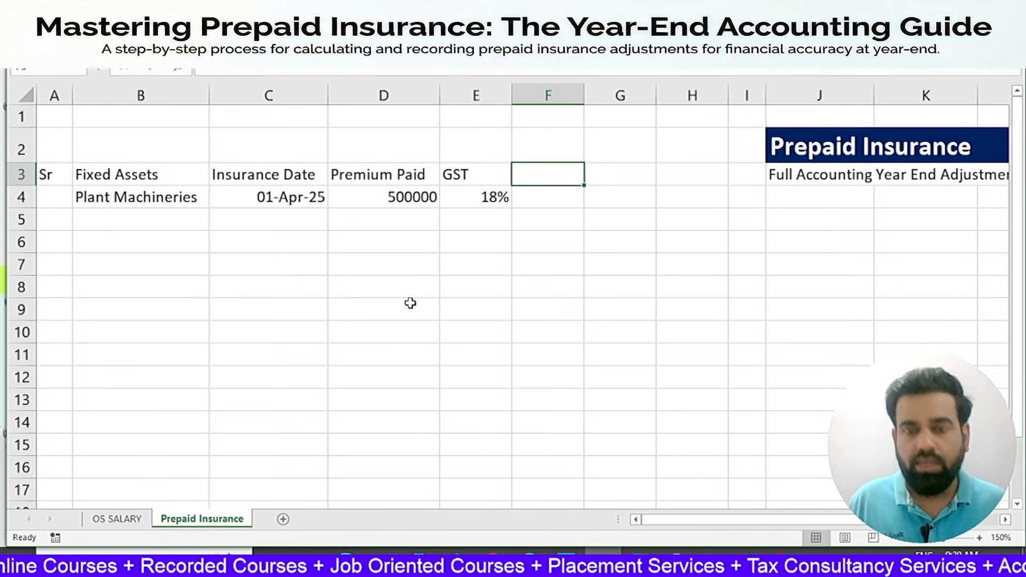
{"action": "type", "text": "Period"}
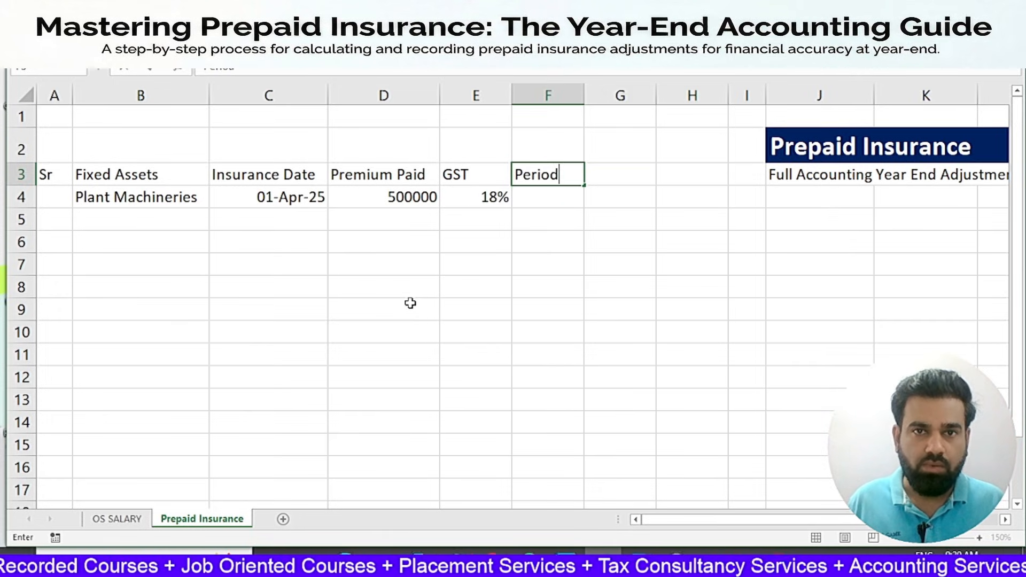
{"action": "key", "text": "Return"}
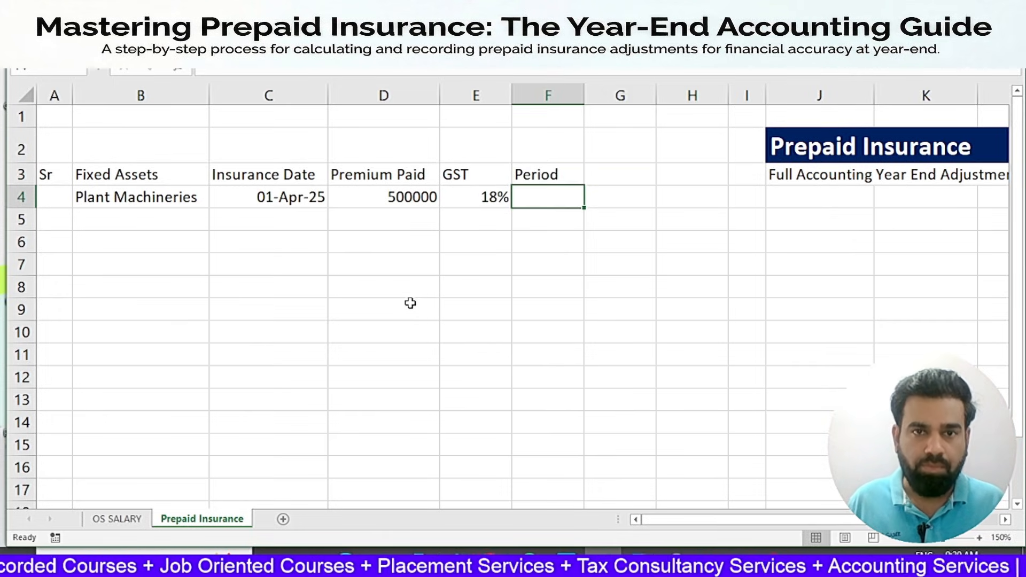
- Enter the period "2 Year" in F4 and the serial numbers 1 and 2 in cells A4 and A5
{"action": "type", "text": "2 Year"}
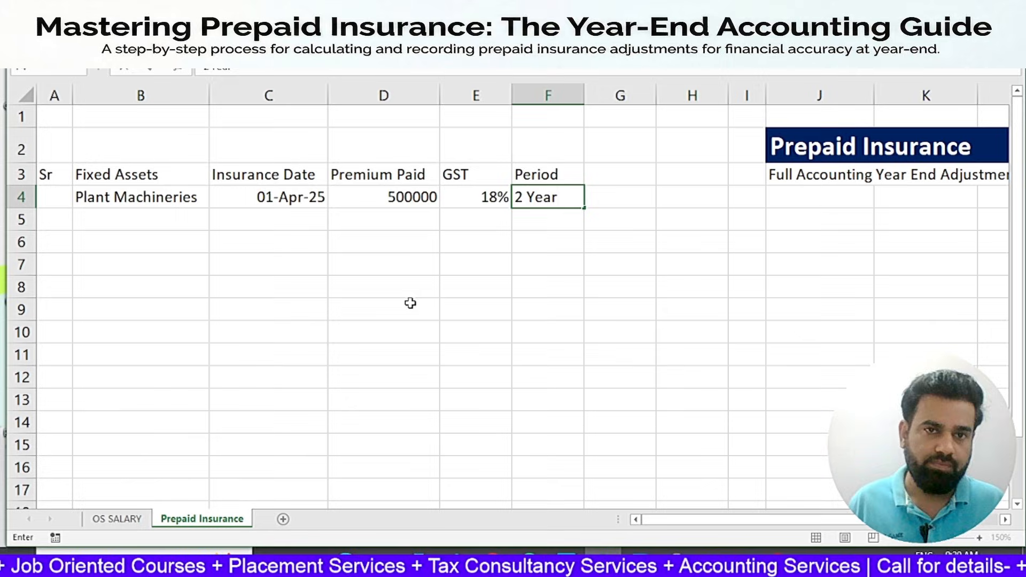
{"action": "key", "text": "Return"}
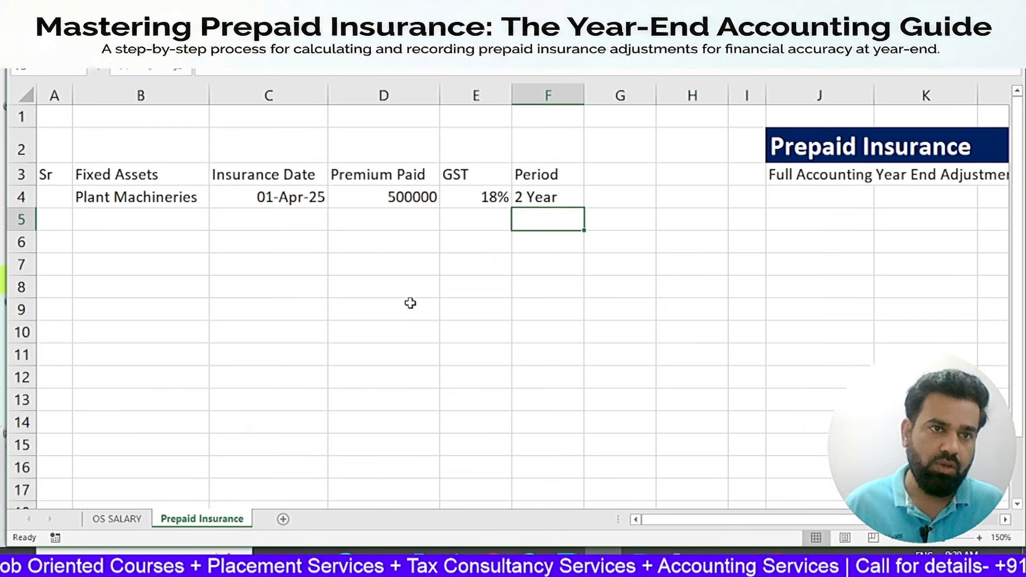
{"action": "left_click", "coordinate": [56, 199]}
{"action": "type", "text": "1"}
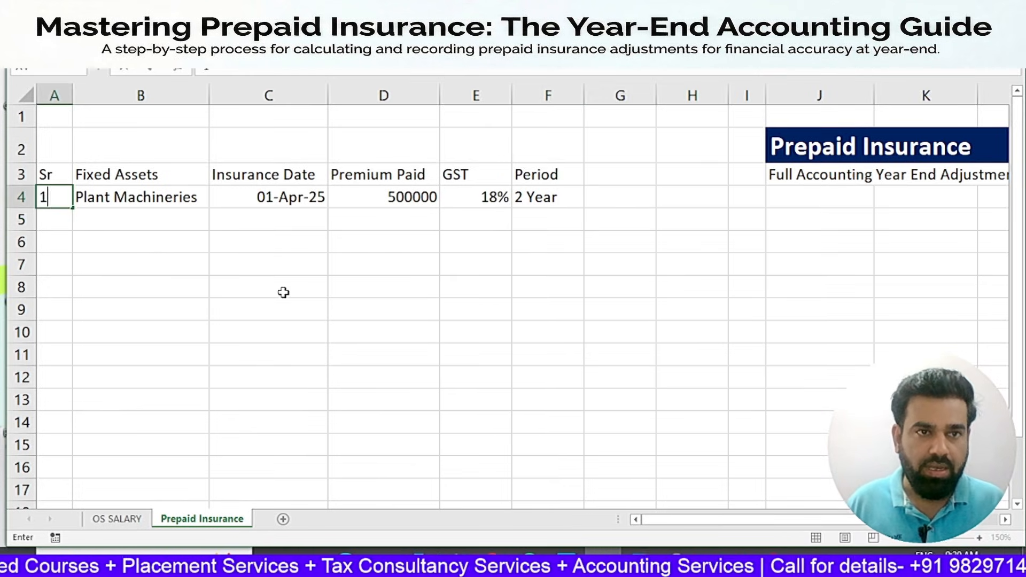
{"action": "key", "text": "Return"}
{"action": "type", "text": "2"}
{"action": "key", "text": "Tab"}
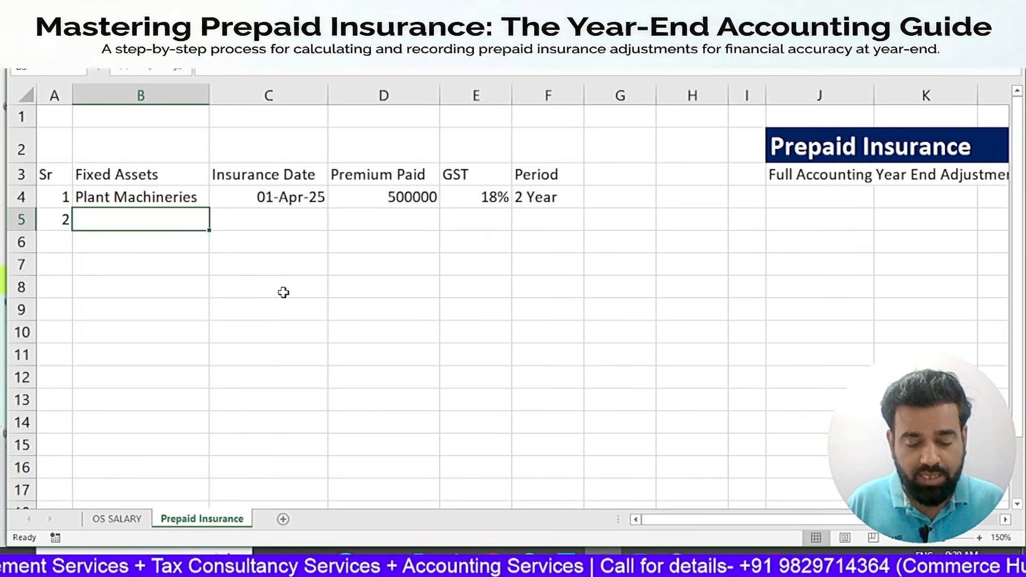
- Enter "Factory" as the second fixed asset in cell B5
{"action": "type", "text": "Land &"}
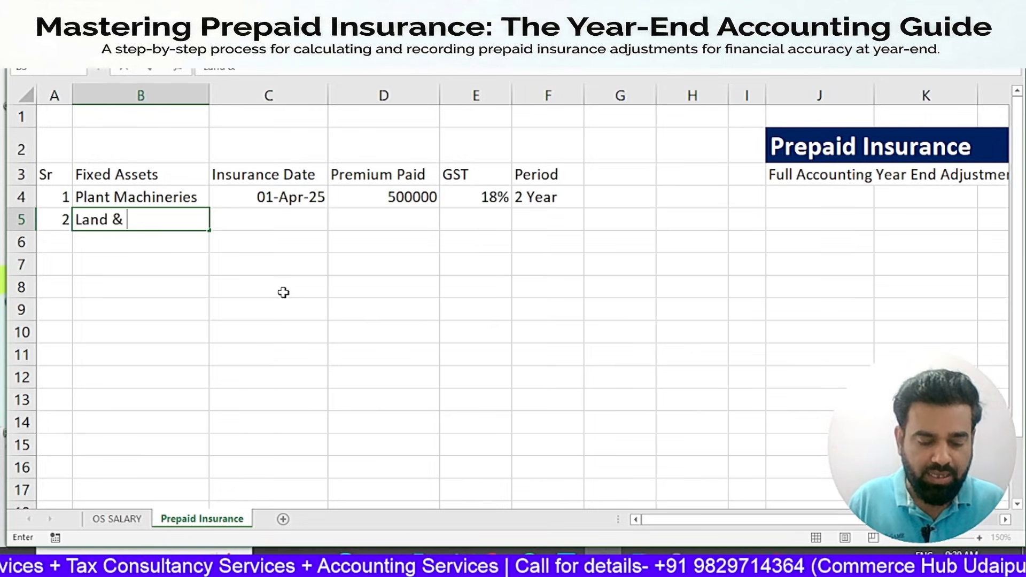
{"action": "type", "text": " M"}
{"action": "key", "text": "BackSpace"}
{"action": "key", "text": "BackSpace"}
{"action": "key", "text": "BackSpace"}
{"action": "key", "text": "BackSpace"}
{"action": "key", "text": "BackSpace"}
{"action": "key", "text": "BackSpace"}
{"action": "key", "text": "BackSpace"}
{"action": "key", "text": "BackSpace"}
{"action": "type", "text": "Faco"}
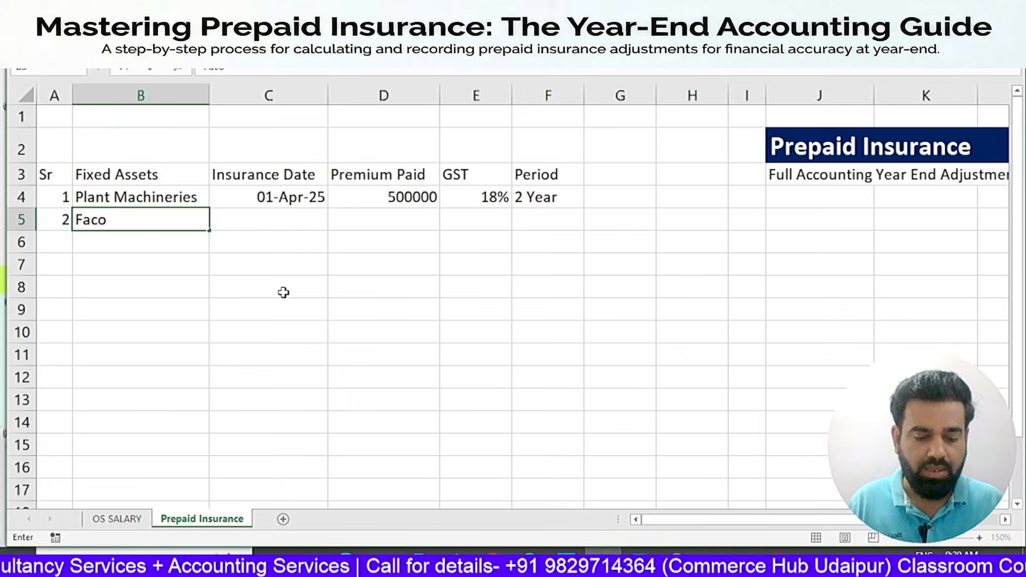
{"action": "key", "text": "BackSpace"}
{"action": "type", "text": "tory"}
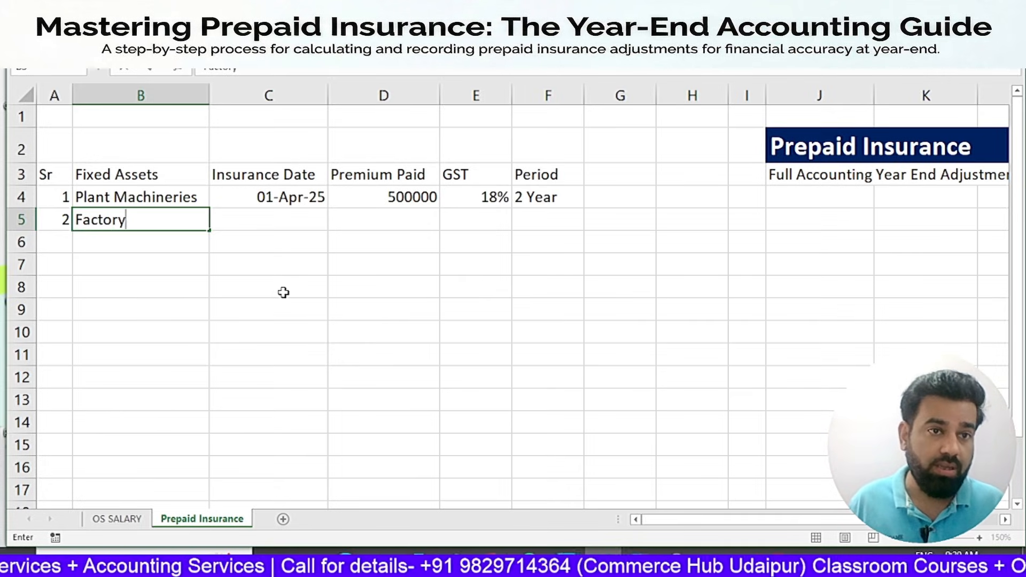
{"action": "key", "text": "Tab"}
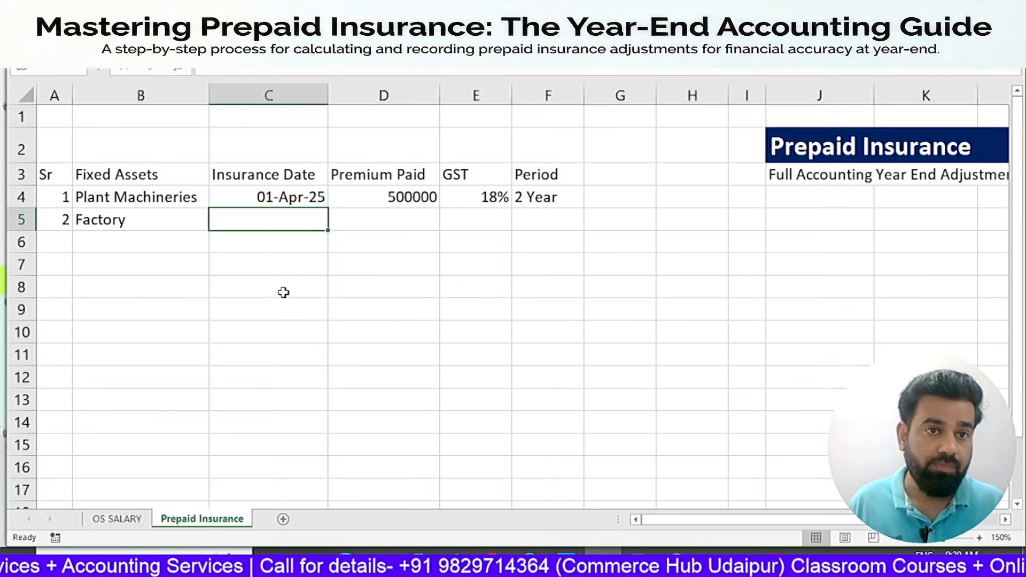
- Enter 1-Oct-25 as the insurance date for Factory in cell C5
{"action": "type", "text": "1-"}
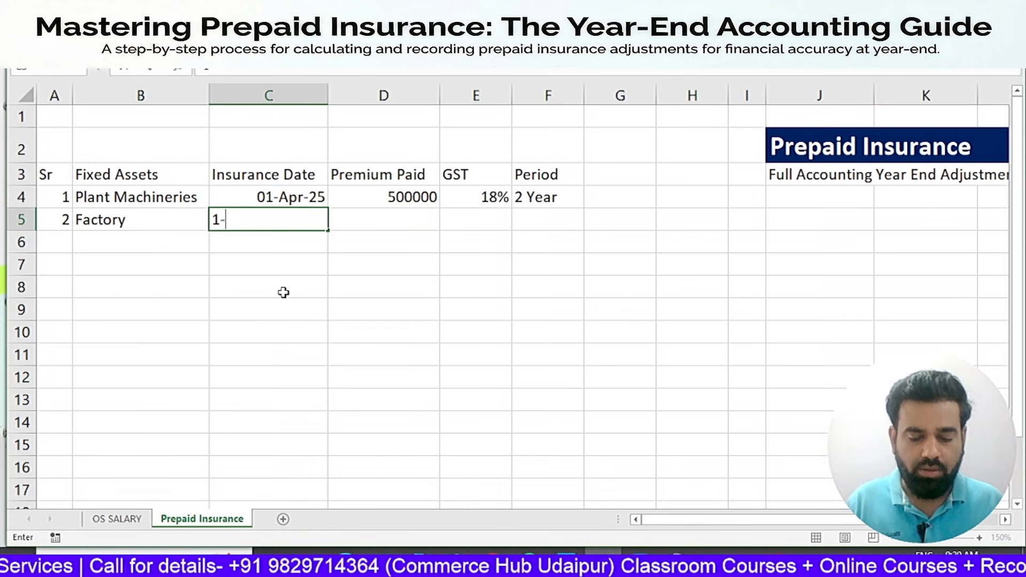
{"action": "type", "text": "Oct-25"}
{"action": "key", "text": "Tab"}
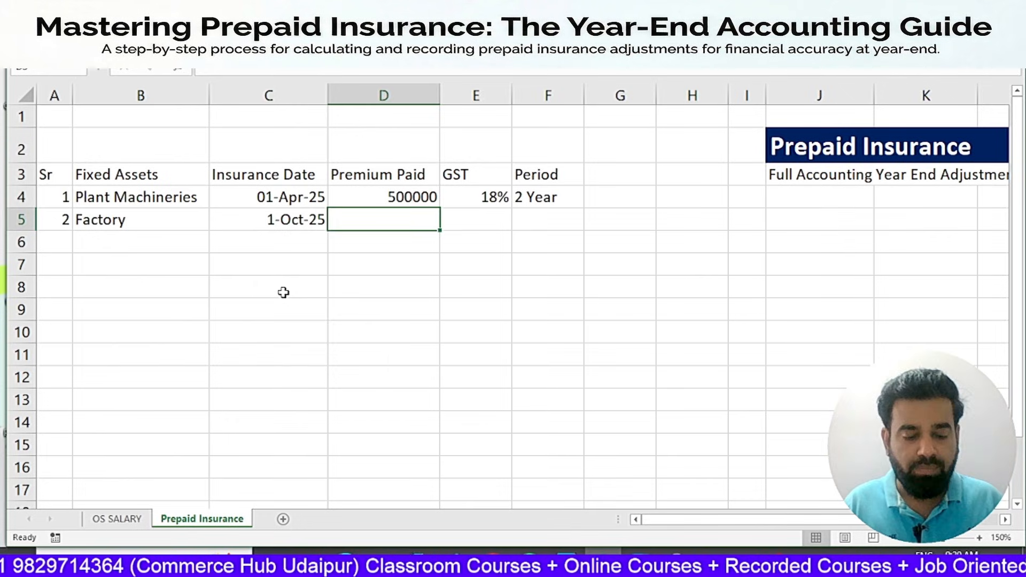
- Enter the premium paid of 200000 in D5 and the GST rate of 18% in E5 for Factory
{"action": "type", "text": "2"}
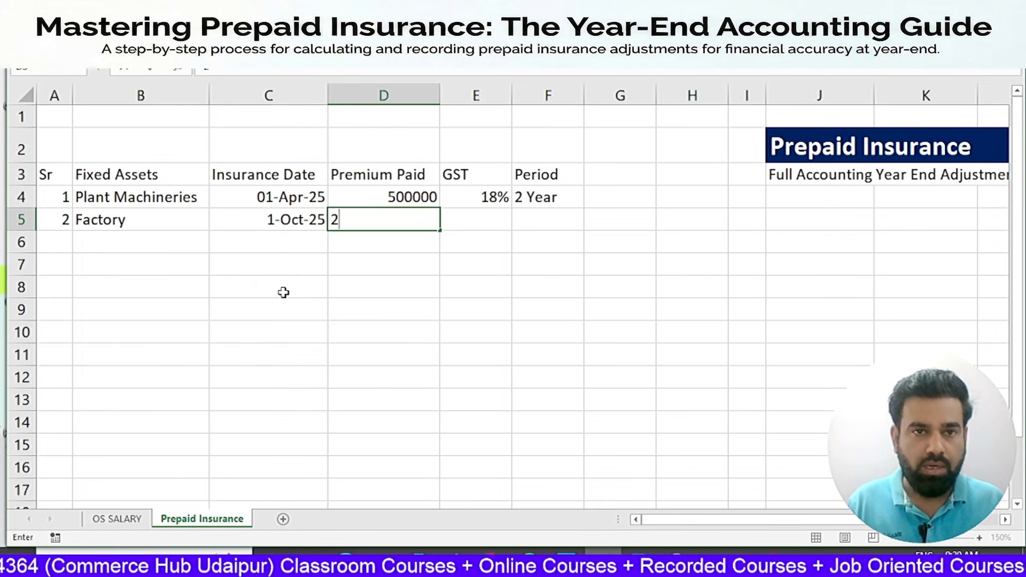
{"action": "type", "text": "00000"}
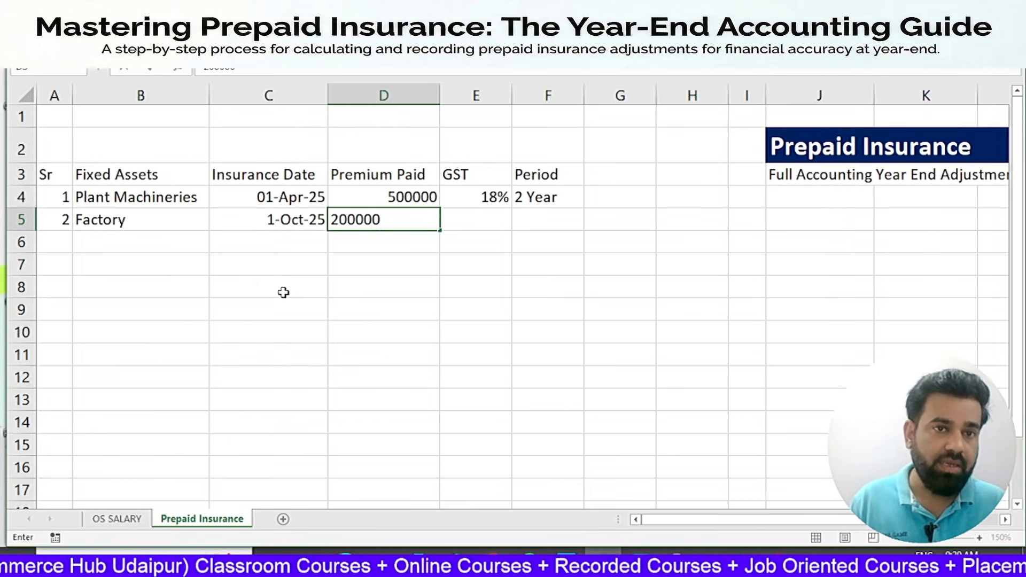
{"action": "key", "text": "Tab"}
{"action": "type", "text": "18%"}
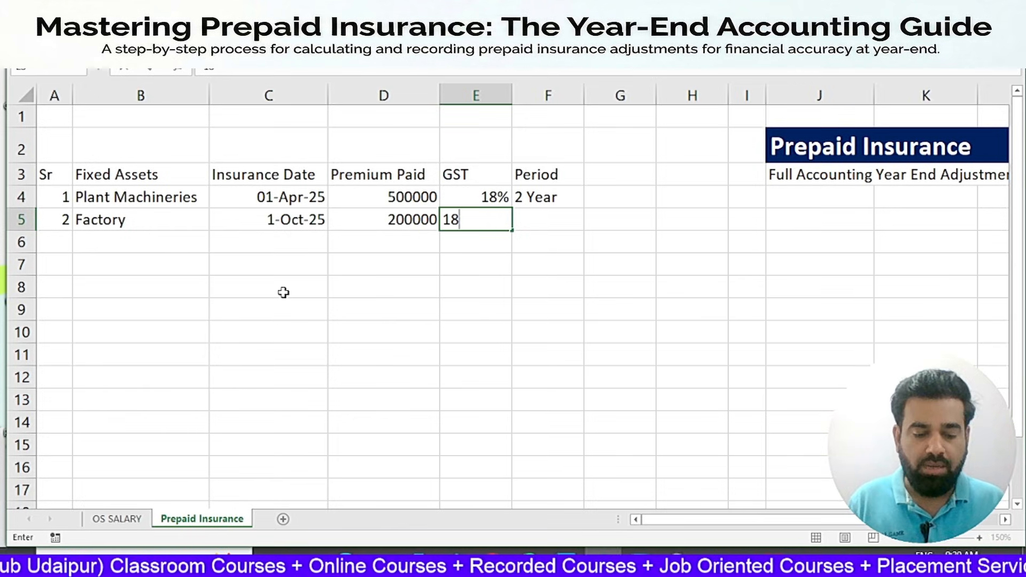
{"action": "key", "text": "Up"}
{"action": "key", "text": "Up"}
{"action": "key", "text": "Up"}
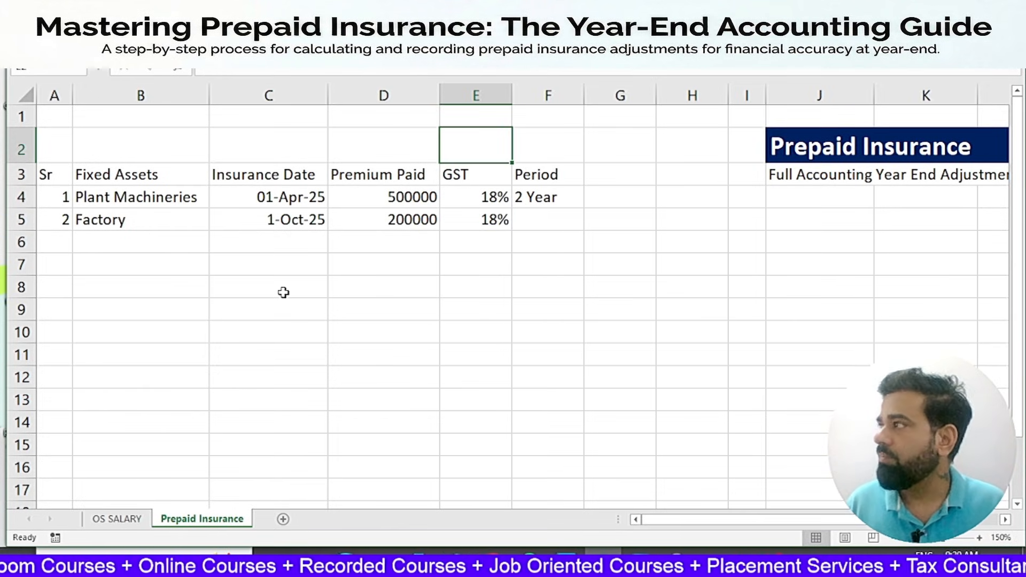
{"action": "key", "text": "Down"}
{"action": "key", "text": "Down"}
{"action": "key", "text": "Down"}
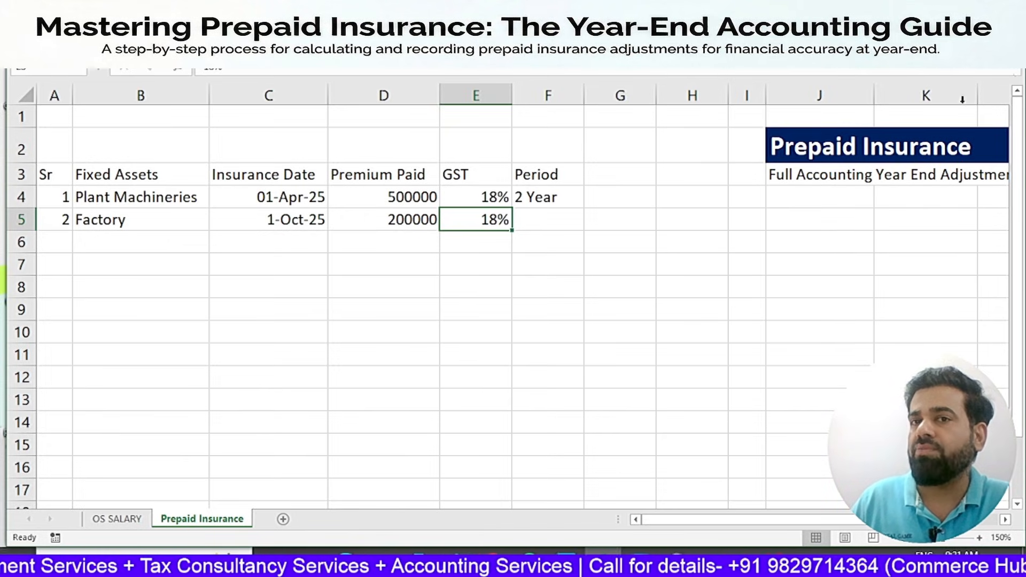
- Narrow the empty columns H and G to bring the Prepaid Insurance title block closer to the table
{"action": "left_click_drag", "start_coordinate": [729, 95], "coordinate": [687, 143]}
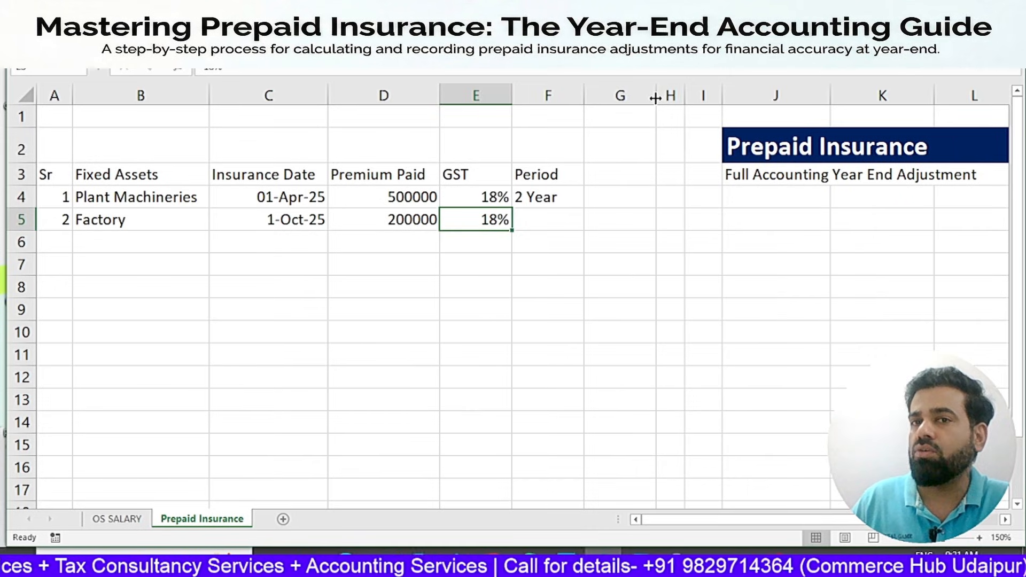
{"action": "left_click_drag", "start_coordinate": [656, 99], "coordinate": [609, 172]}
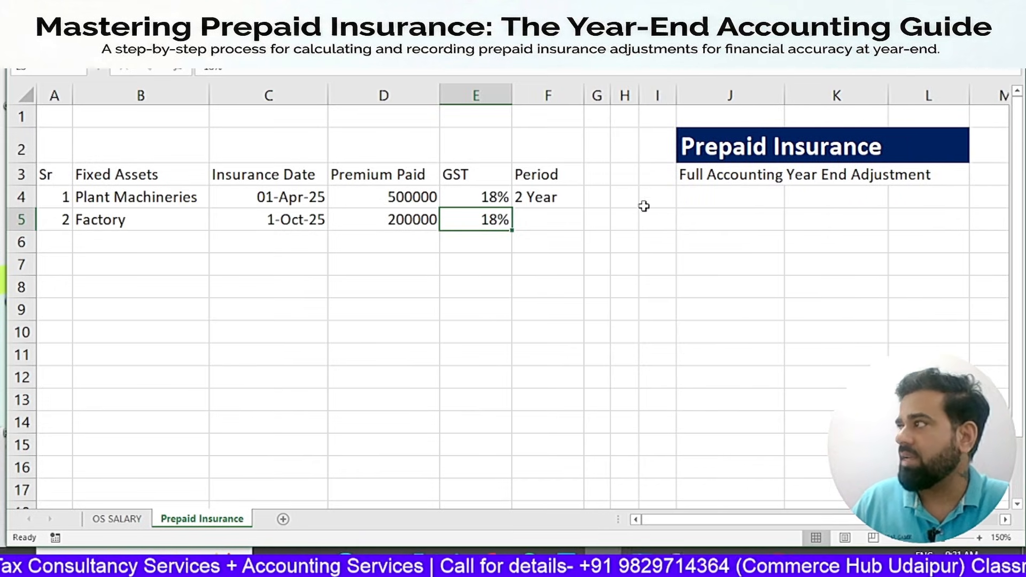
{"action": "left_click", "coordinate": [797, 263]}
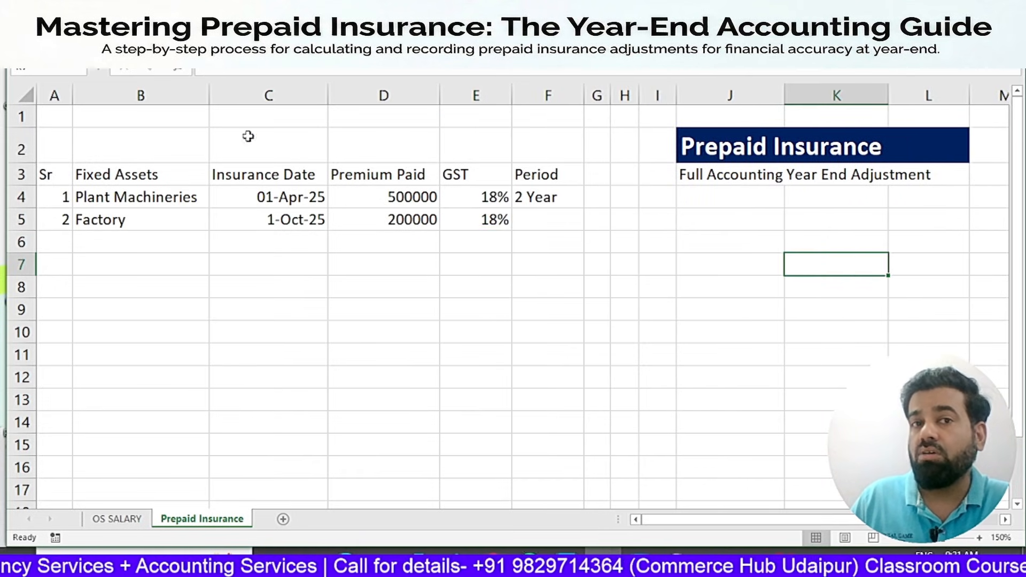
- Enter the heading "General Insurance" in cell B1 above the fixed assets table
{"action": "left_click", "coordinate": [50, 121]}
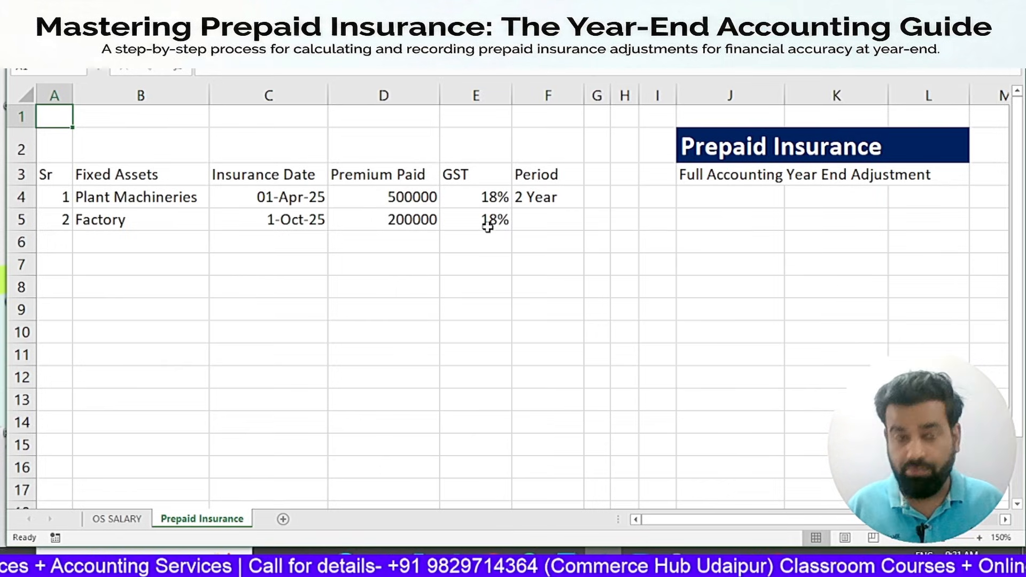
{"action": "key", "text": "Right"}
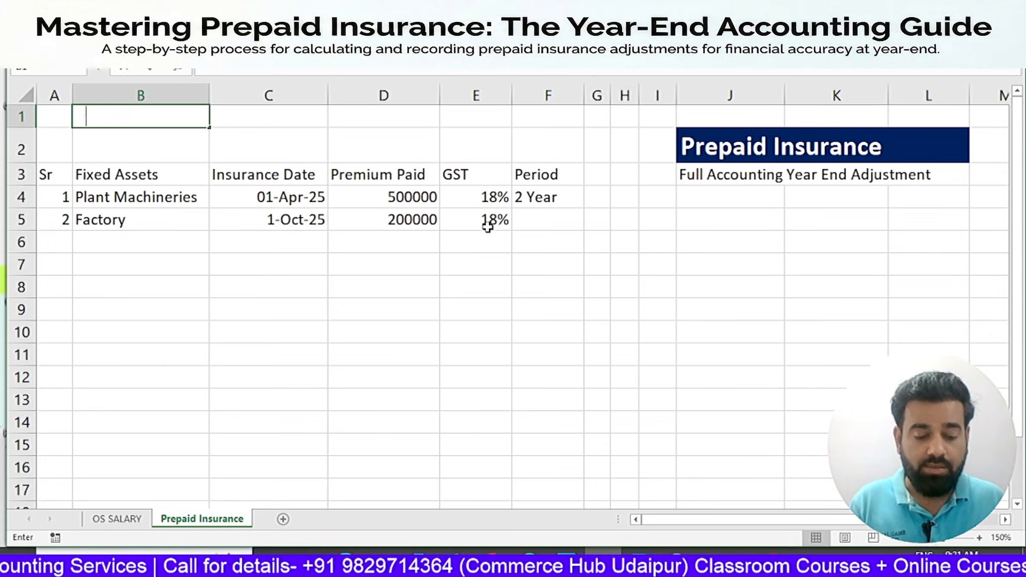
{"action": "type", "text": "Geer"}
{"action": "key", "text": "BackSpace"}
{"action": "key", "text": "BackSpace"}
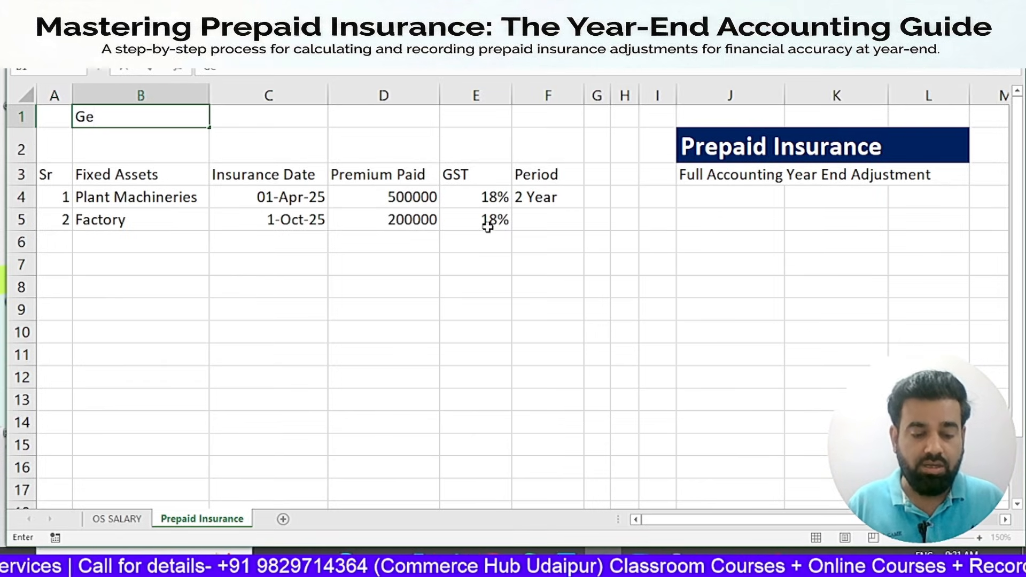
{"action": "type", "text": "neral Insurance"}
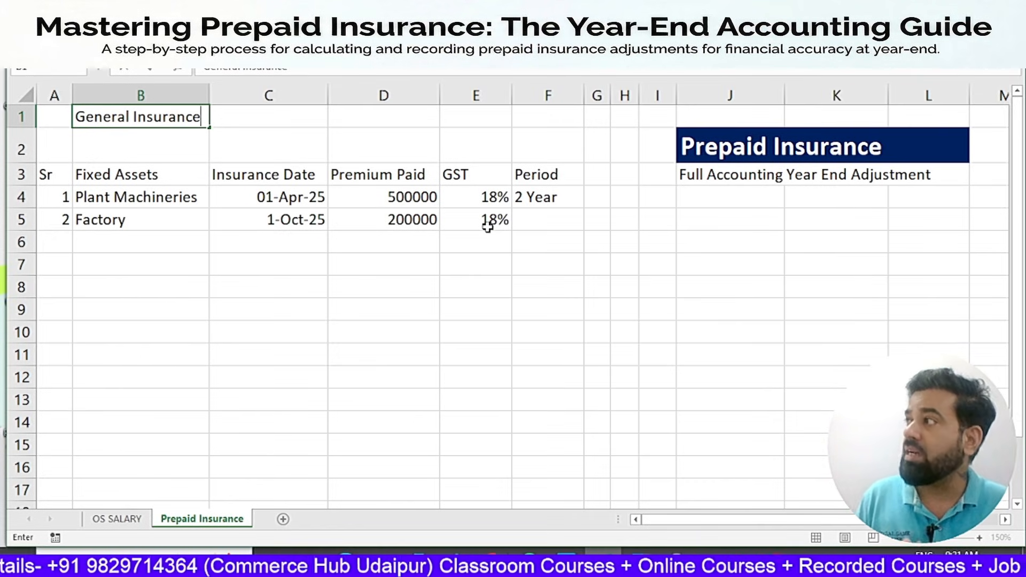
{"action": "key", "text": "Return"}
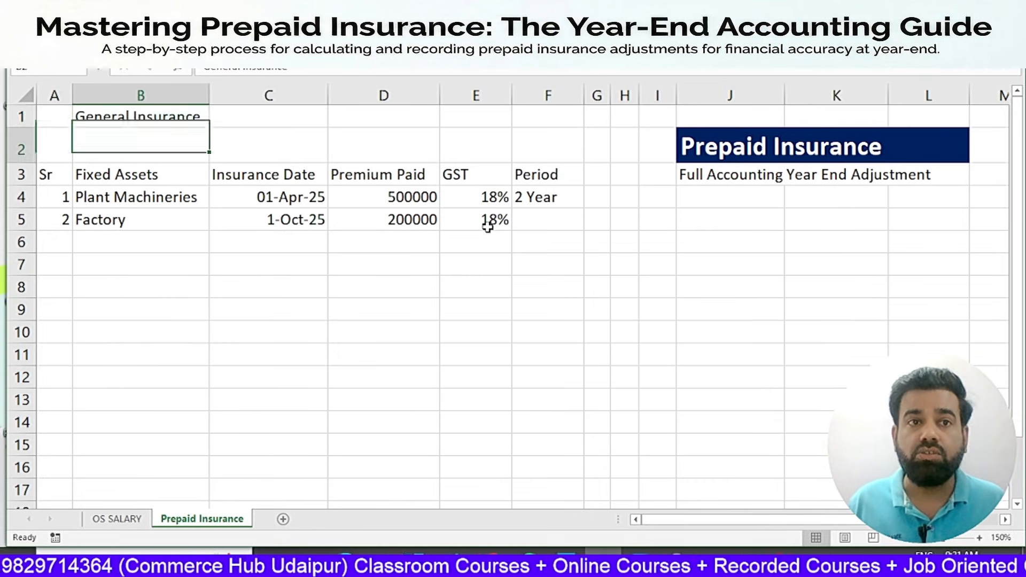
- Make the General Insurance heading in B1 bold and fill its cell with yellow
{"action": "key", "text": "Up"}
{"action": "key", "text": "ctrl+b"}
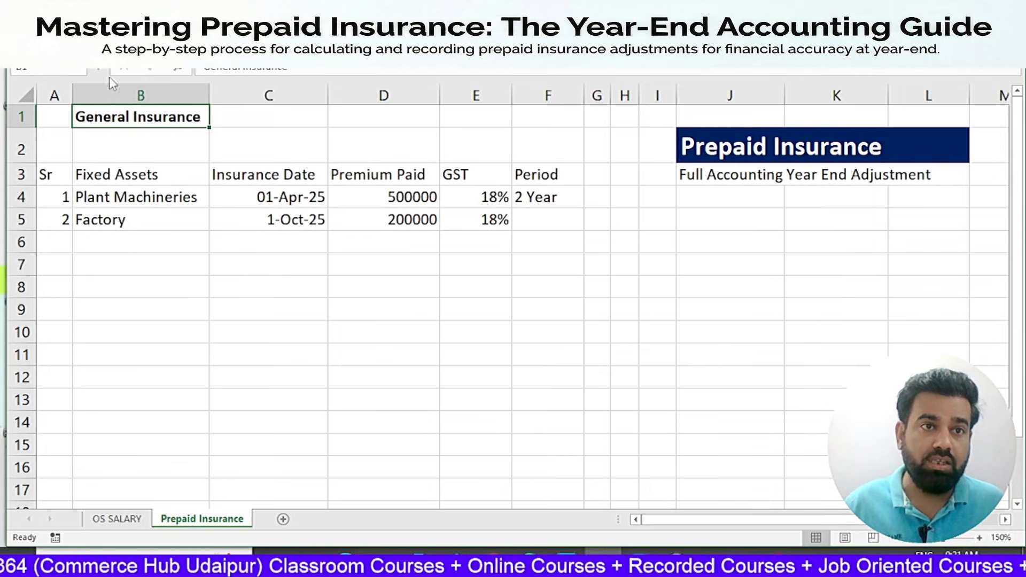
{"action": "left_click", "coordinate": [57, 47]}
{"action": "left_click", "coordinate": [235, 90]}
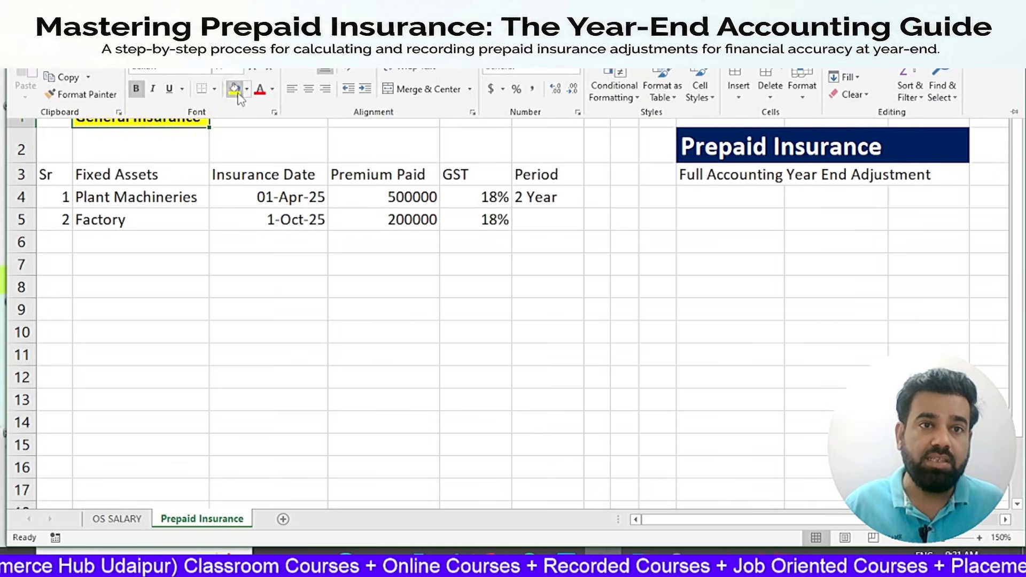
{"action": "left_click", "coordinate": [243, 284]}
- Start the label "SAC Code -" in cell C1, beside the General Insurance heading
{"action": "left_click", "coordinate": [275, 94]}
{"action": "left_click", "coordinate": [281, 121]}
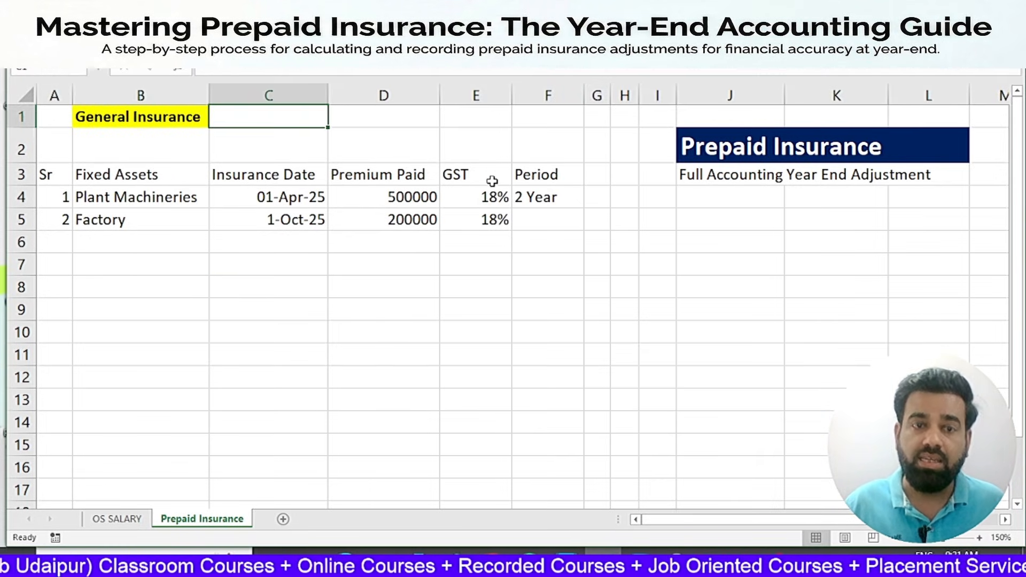
{"action": "type", "text": "SAC Code -"}
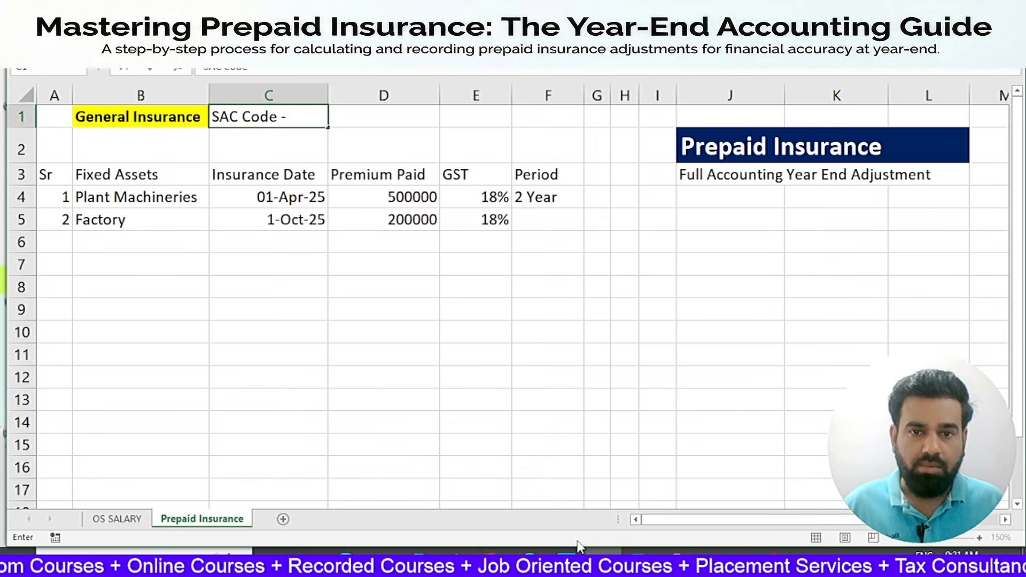
- Switch to Google Chrome and check the search results for the general insurance SAC code and GST rate
{"action": "left_click", "coordinate": [490, 562]}
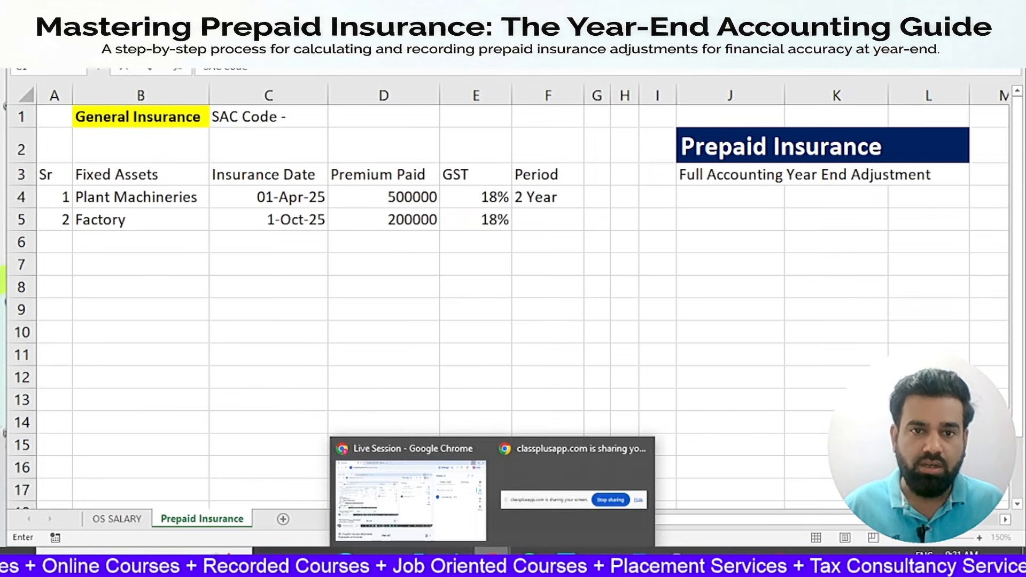
{"action": "left_click", "coordinate": [441, 514]}
{"action": "left_click", "coordinate": [268, 16]}
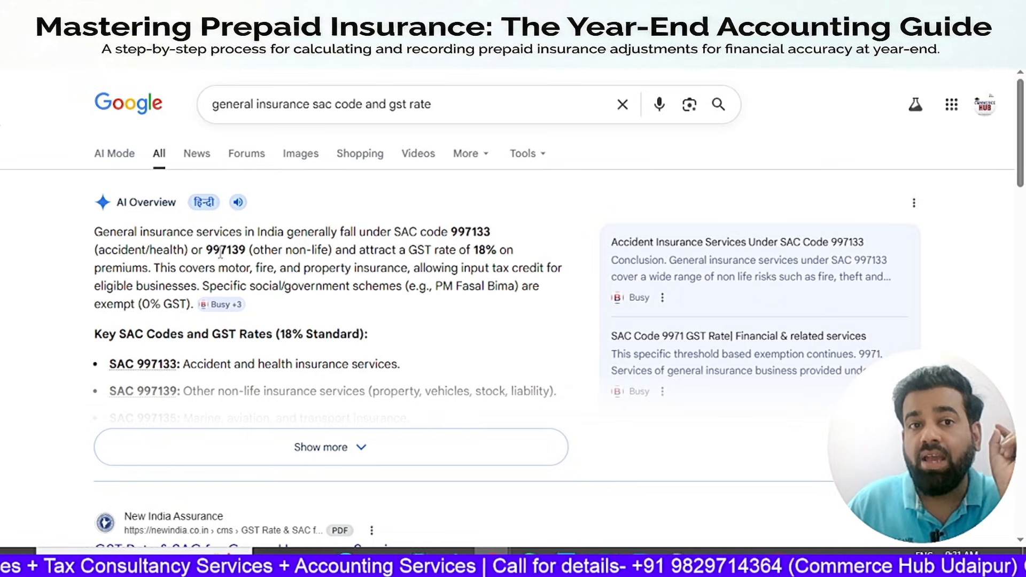
- Return to Excel, complete cell C1 as "SAC Code - 997139" and widen column C to fit it
{"action": "key", "text": "alt+Tab"}
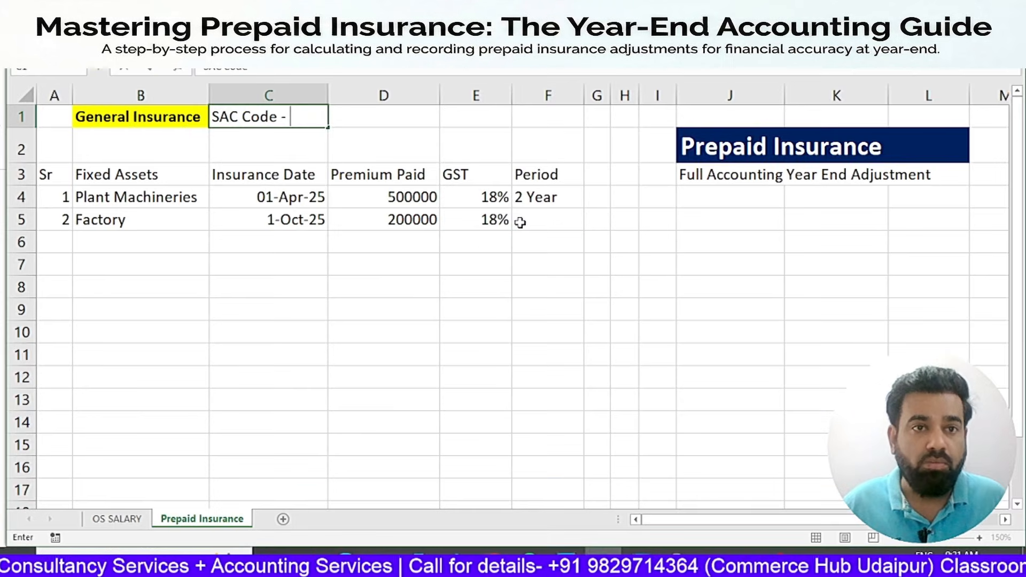
{"action": "type", "text": "997139"}
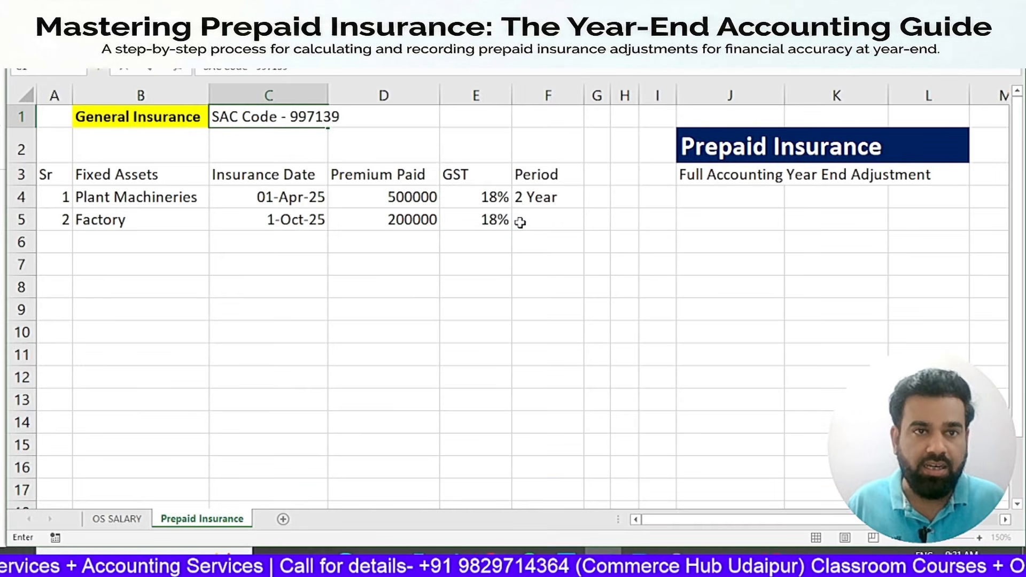
{"action": "key", "text": "Return"}
{"action": "key", "text": "Up"}
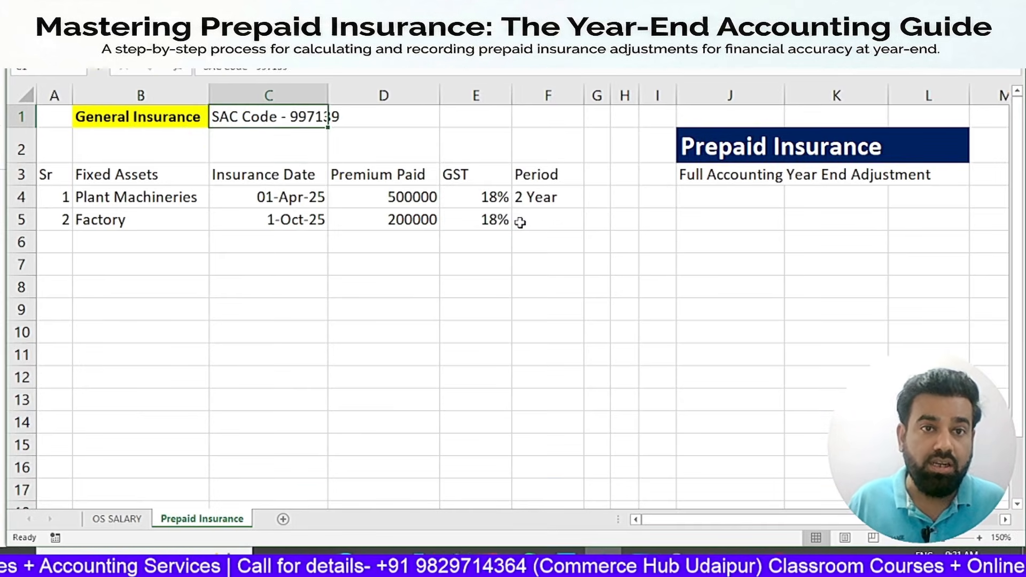
{"action": "key", "text": "Right"}
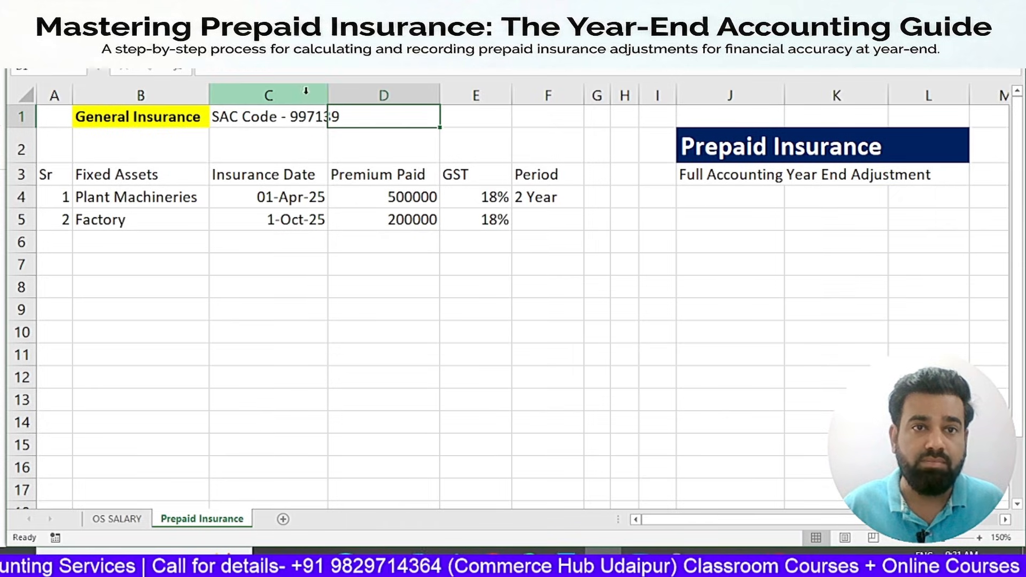
{"action": "left_click_drag", "start_coordinate": [328, 96], "coordinate": [363, 106]}
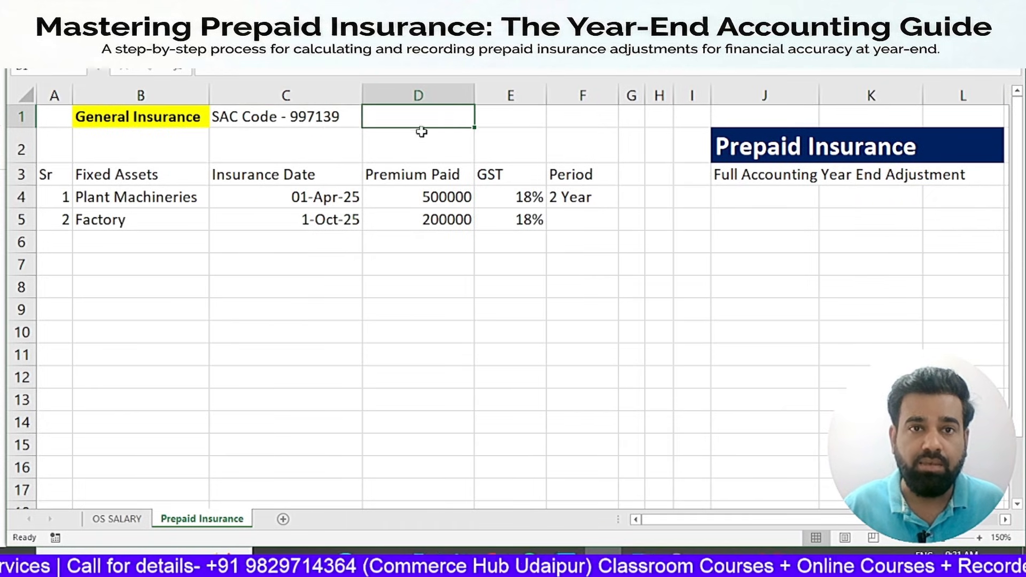
{"action": "type", "text": "GST "}
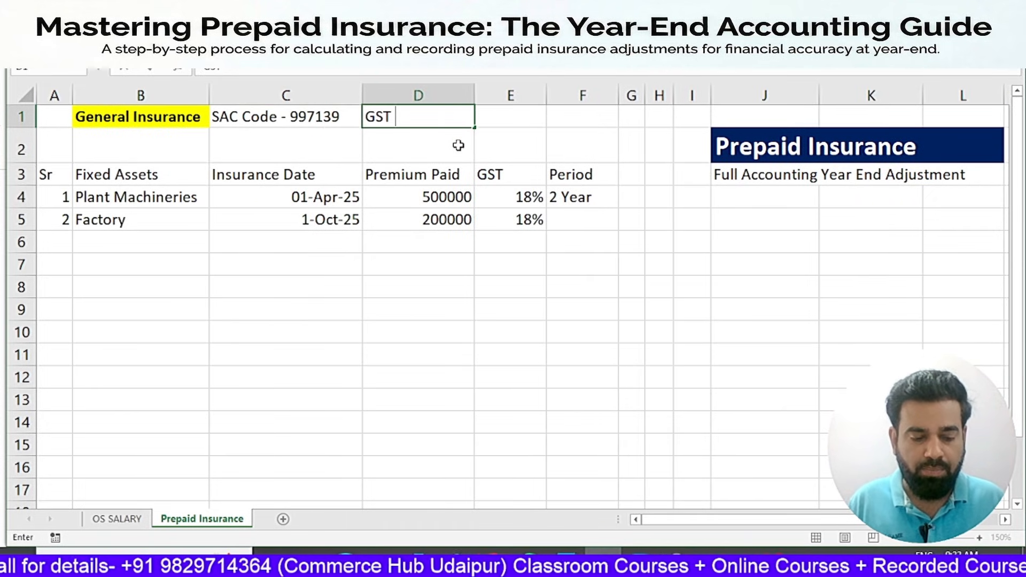
{"action": "type", "text": "Rate"}
{"action": "key", "text": "BackSpace"}
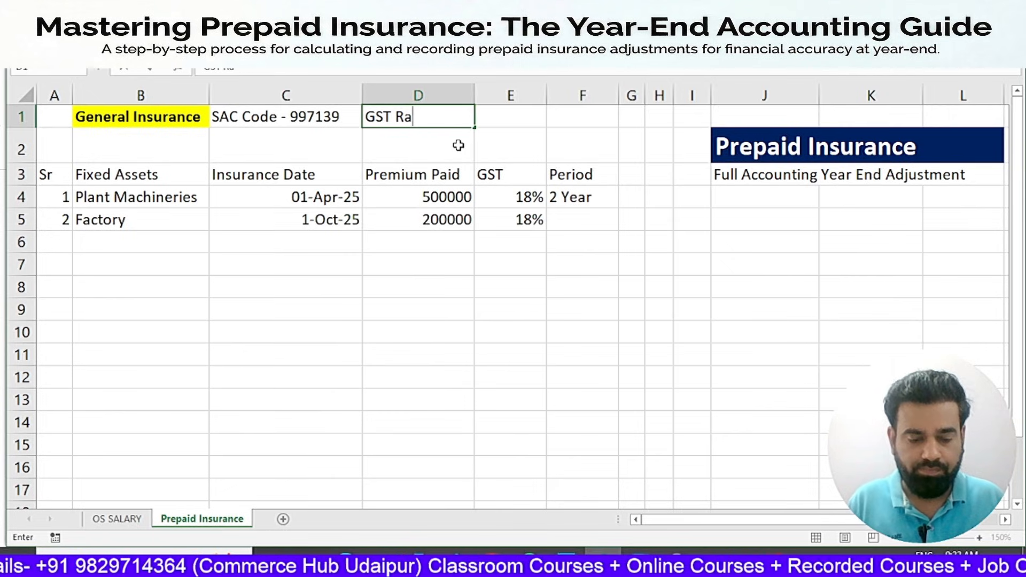
{"action": "type", "text": "te @18%"}
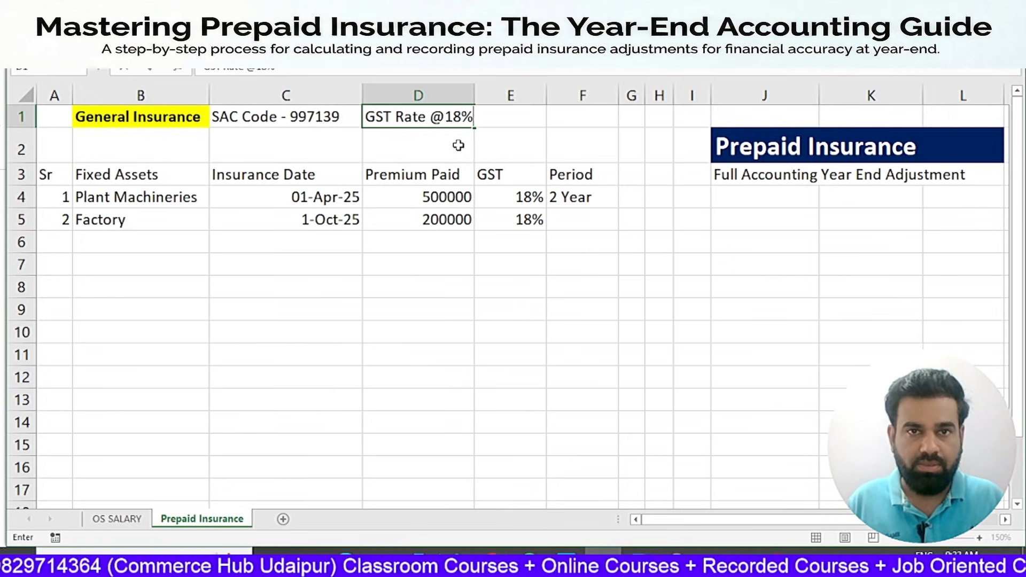
{"action": "key", "text": "Return"}
- Make the SAC code in C1 and the GST rate label in D1 bold
{"action": "key", "text": "Up"}
{"action": "key", "text": "Left"}
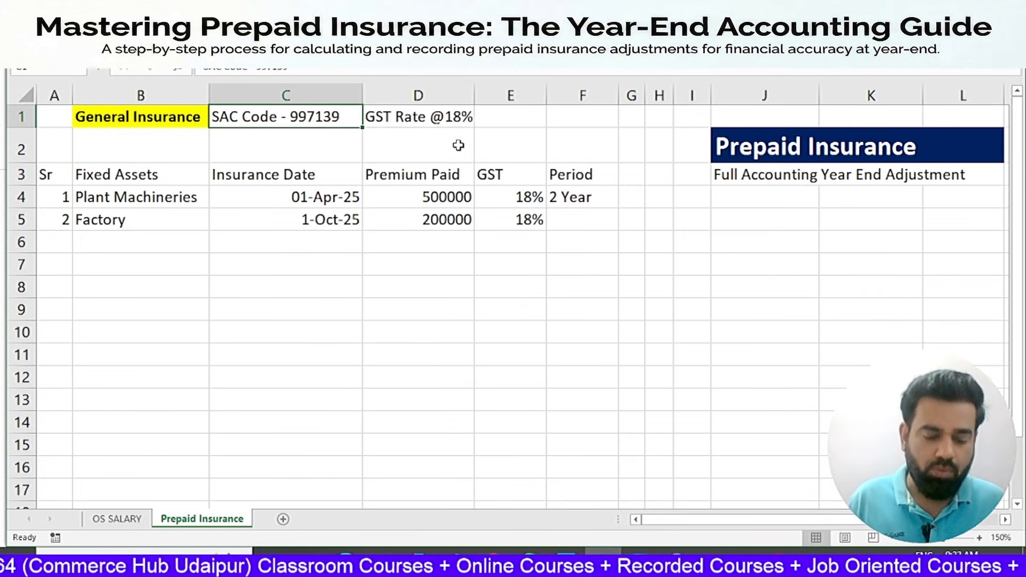
{"action": "key", "text": "ctrl+b"}
{"action": "key", "text": "Right"}
{"action": "key", "text": "ctrl+b"}
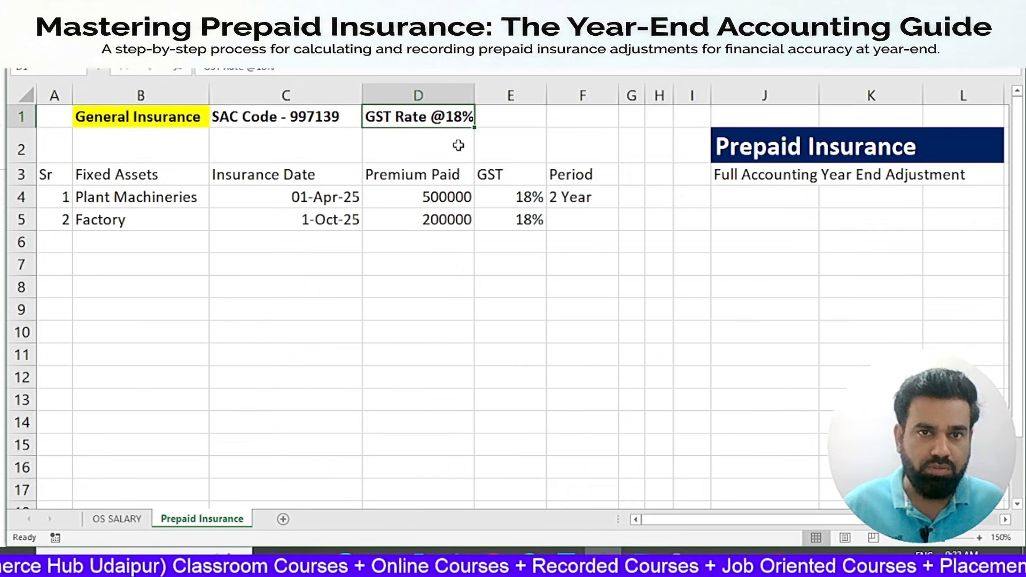
- Enter "3 Year" as the insurance period for Factory in cell F5
{"action": "left_click", "coordinate": [560, 202]}
{"action": "left_click", "coordinate": [563, 224]}
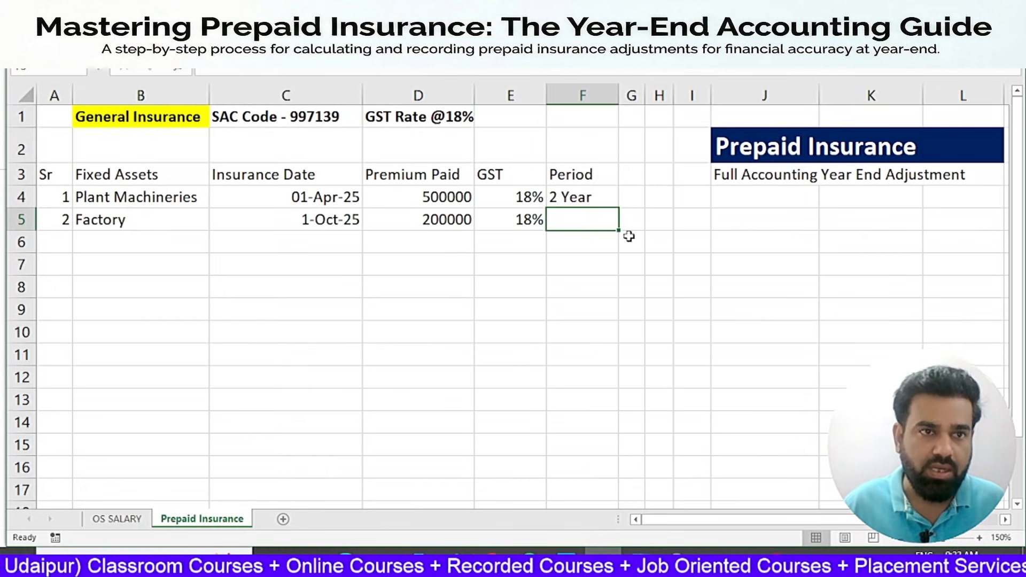
{"action": "type", "text": "3 Year"}
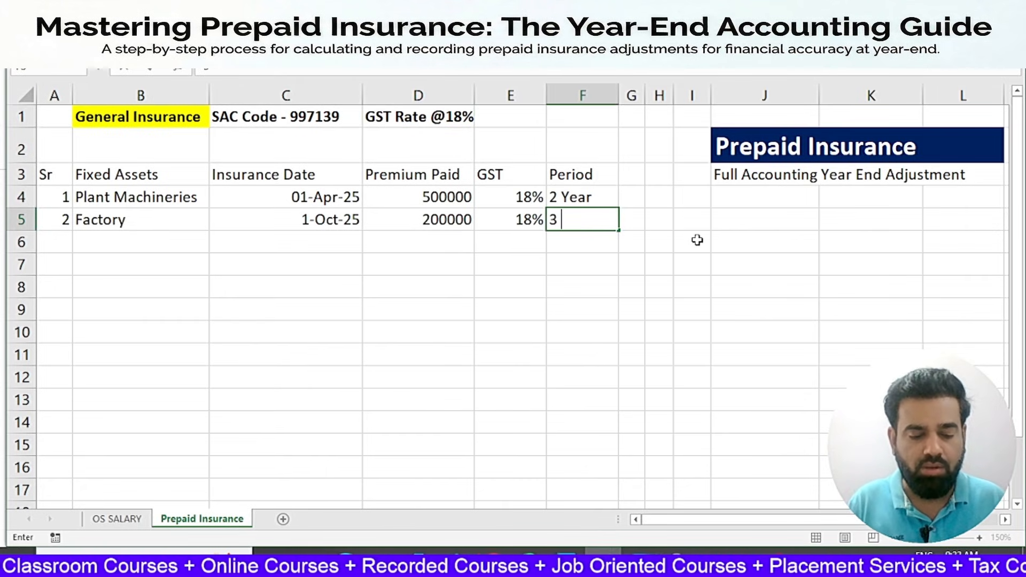
{"action": "key", "text": "Return"}
- Start a new row 6 with serial number 3 and "Stock" as the fixed asset
{"action": "key", "text": "Left"}
{"action": "key", "text": "Left"}
{"action": "key", "text": "Left"}
{"action": "key", "text": "Left"}
{"action": "key", "text": "Left"}
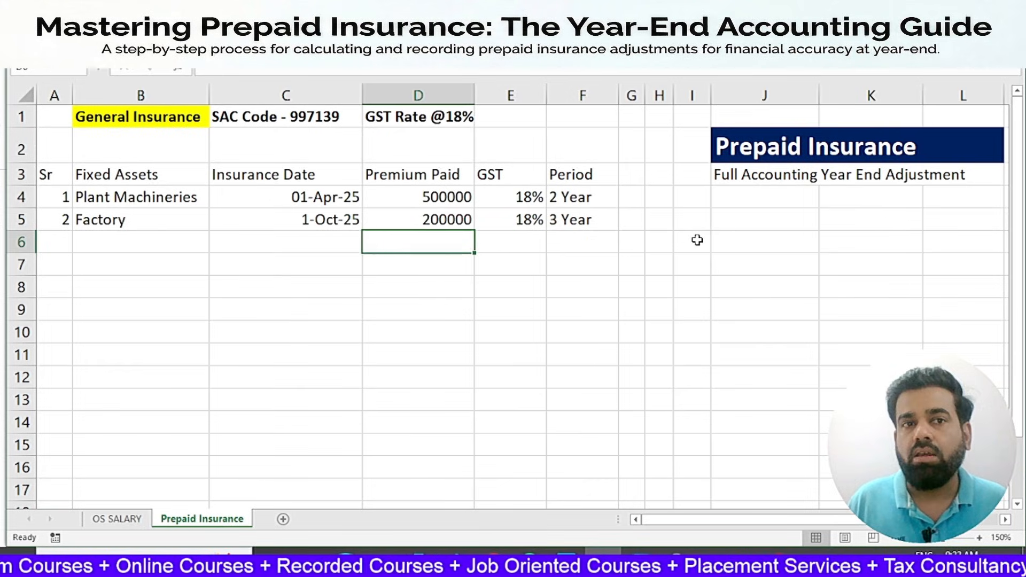
{"action": "type", "text": "3"}
{"action": "key", "text": "Tab"}
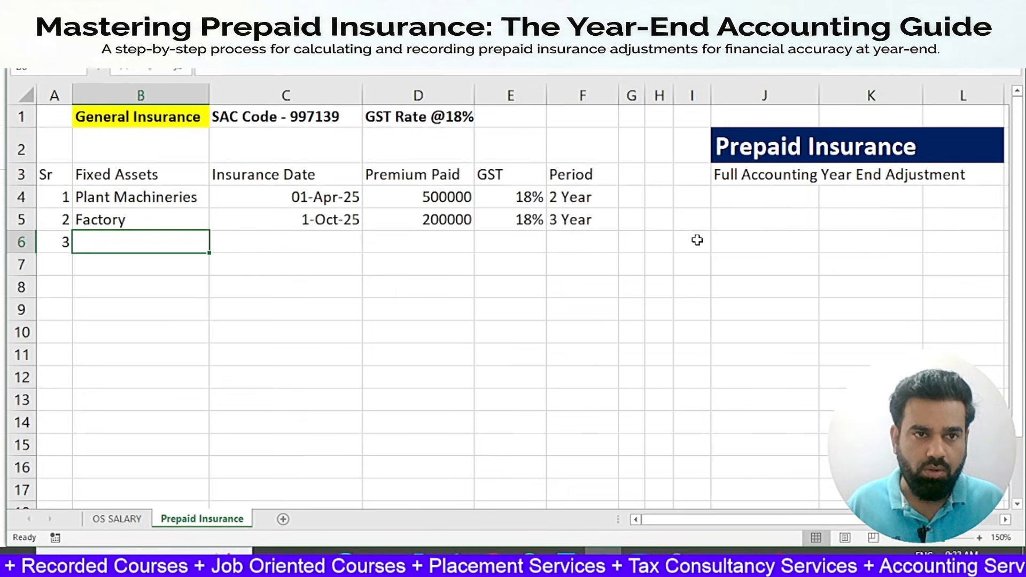
{"action": "key", "text": "Up"}
{"action": "key", "text": "Up"}
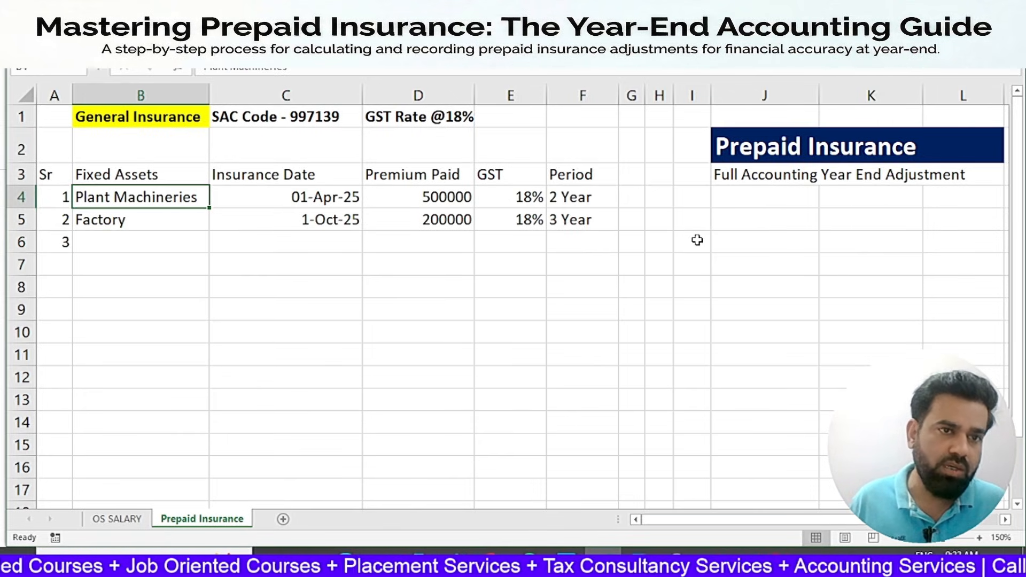
{"action": "key", "text": "Down"}
{"action": "key", "text": "Down"}
{"action": "type", "text": "Stoc"}
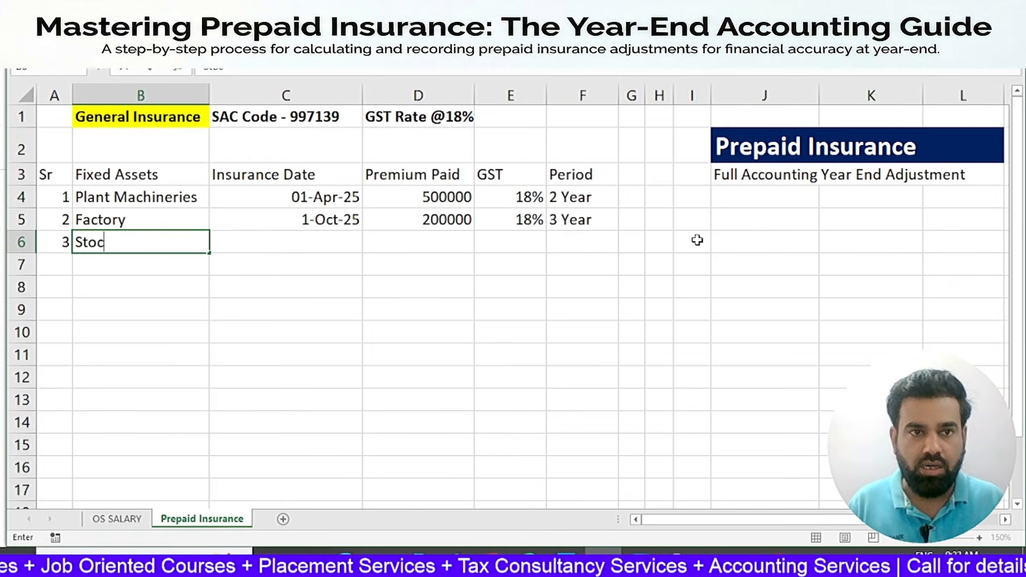
{"action": "type", "text": "k"}
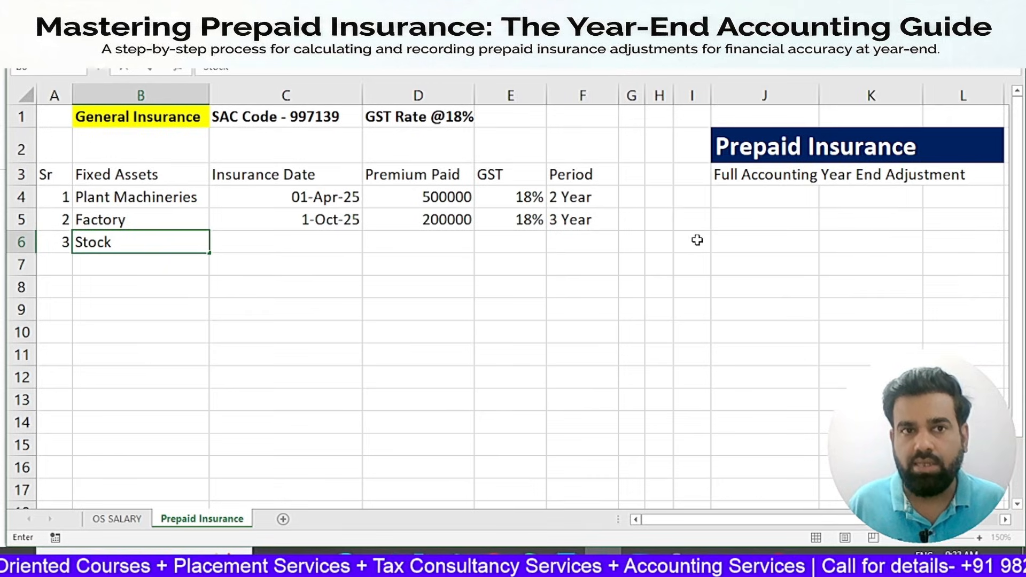
{"action": "key", "text": "Tab"}
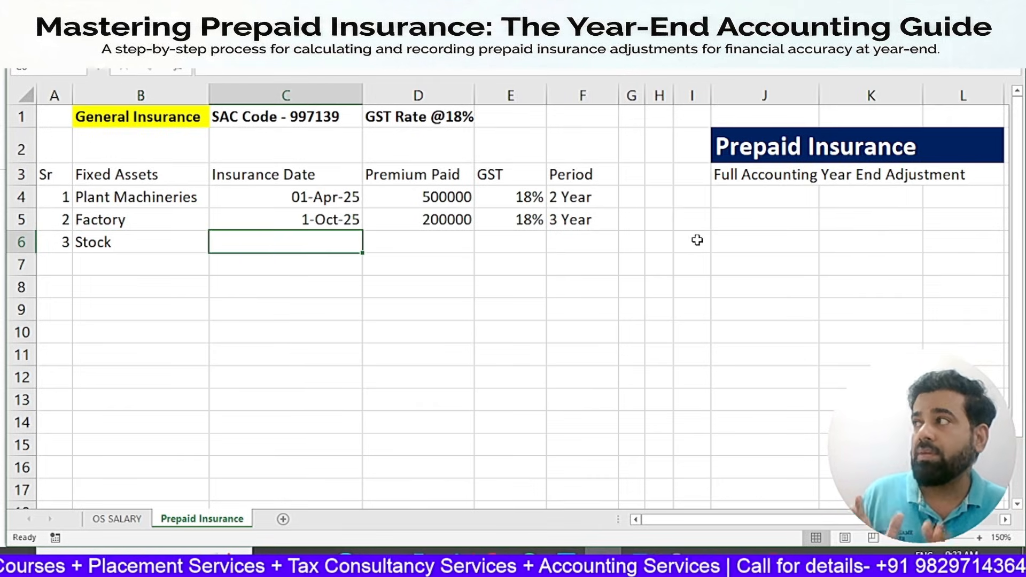
- Enter 1-Jan-26 as the insurance date for Stock in cell C6
{"action": "type", "text": "1-De"}
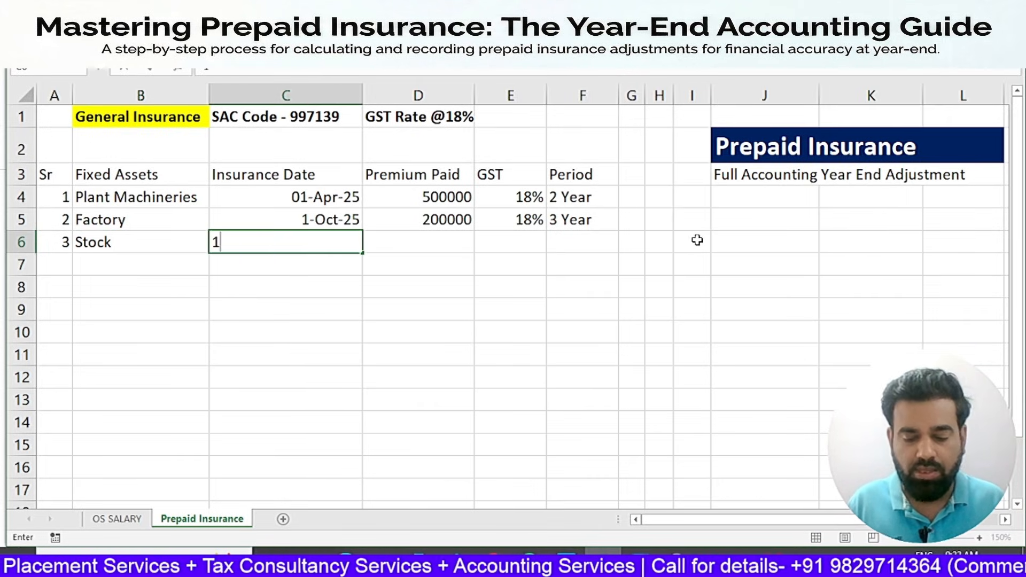
{"action": "key", "text": "BackSpace"}
{"action": "key", "text": "BackSpace"}
{"action": "type", "text": "Jan-26"}
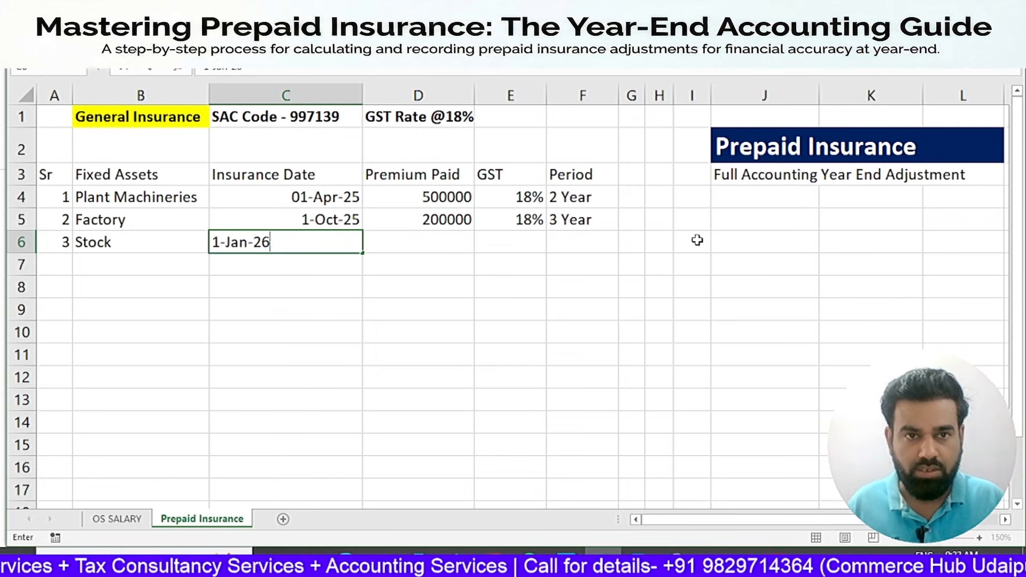
{"action": "key", "text": "Tab"}
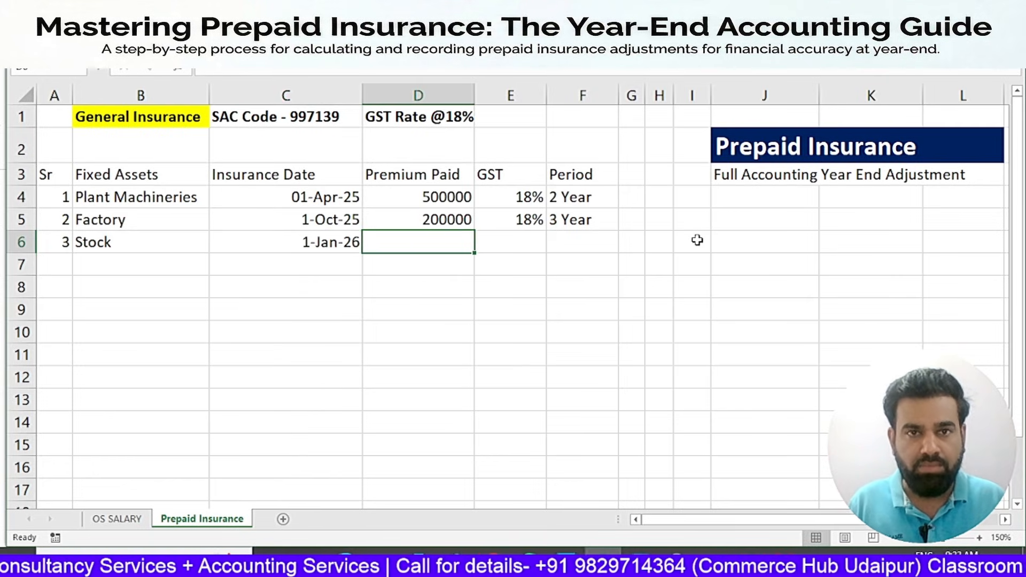
- Complete the Stock row with a premium of 50000, GST of 18% and a period of "1 Year"
{"action": "type", "text": "50000"}
{"action": "key", "text": "Tab"}
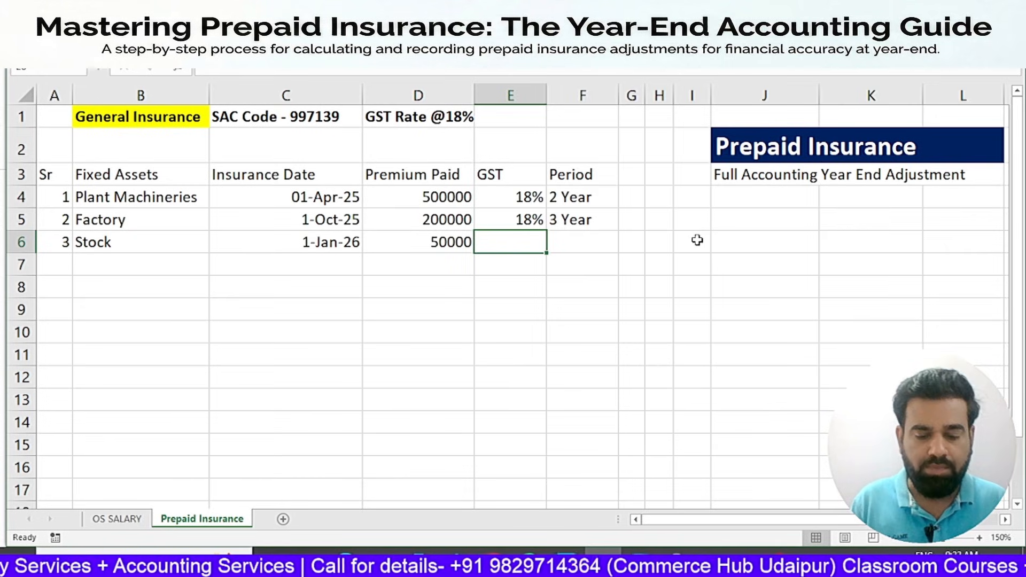
{"action": "type", "text": "18%"}
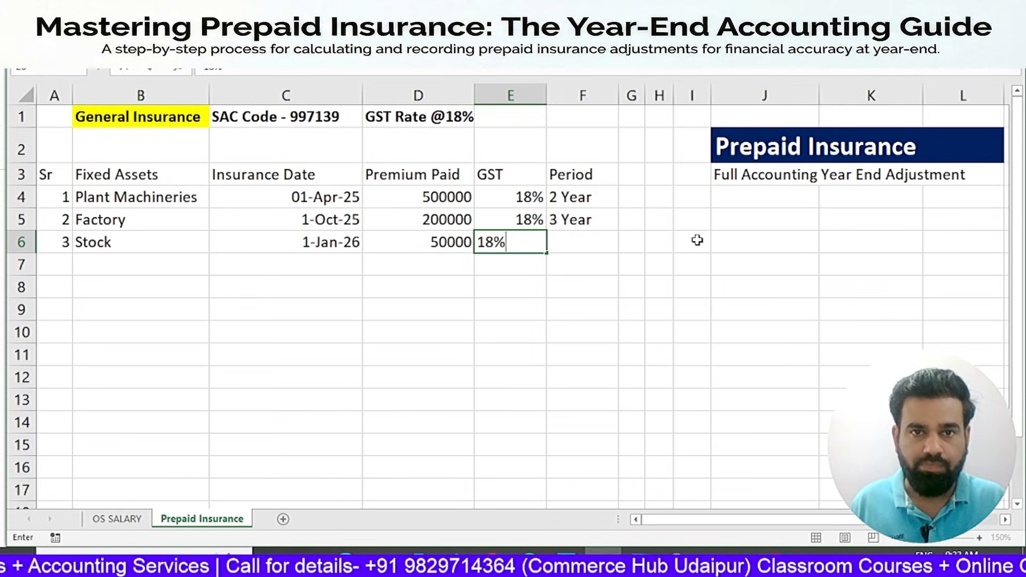
{"action": "key", "text": "Tab"}
{"action": "type", "text": "1 Year"}
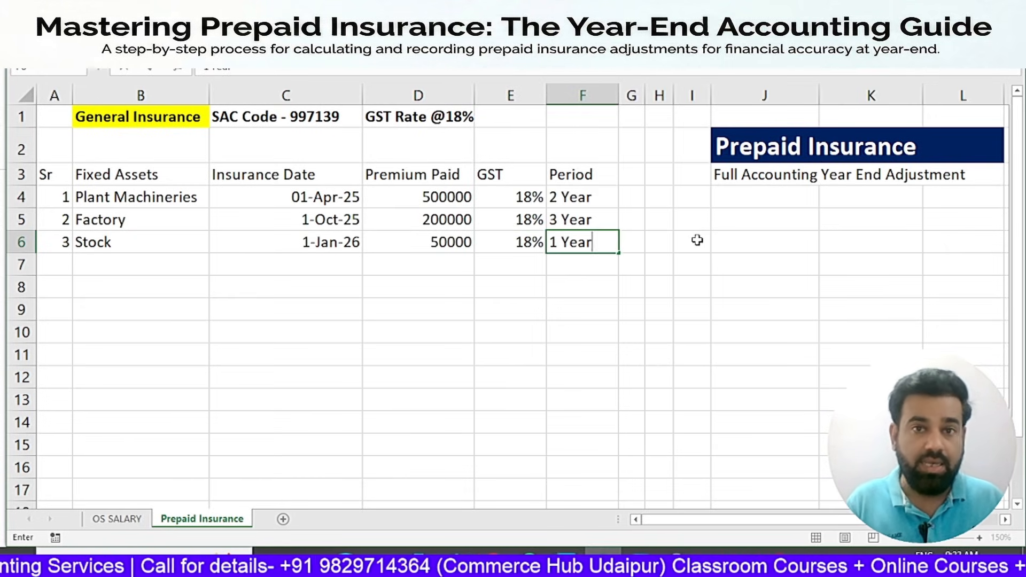
{"action": "key", "text": "Return"}
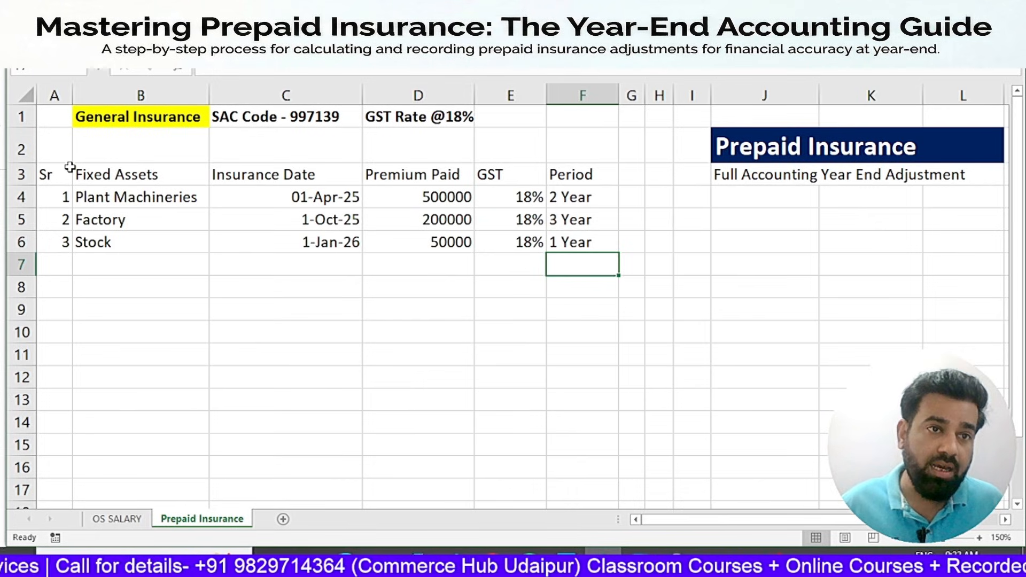
- Apply all borders to the insurance table in A3:F6
{"action": "left_click_drag", "start_coordinate": [66, 173], "coordinate": [568, 235]}
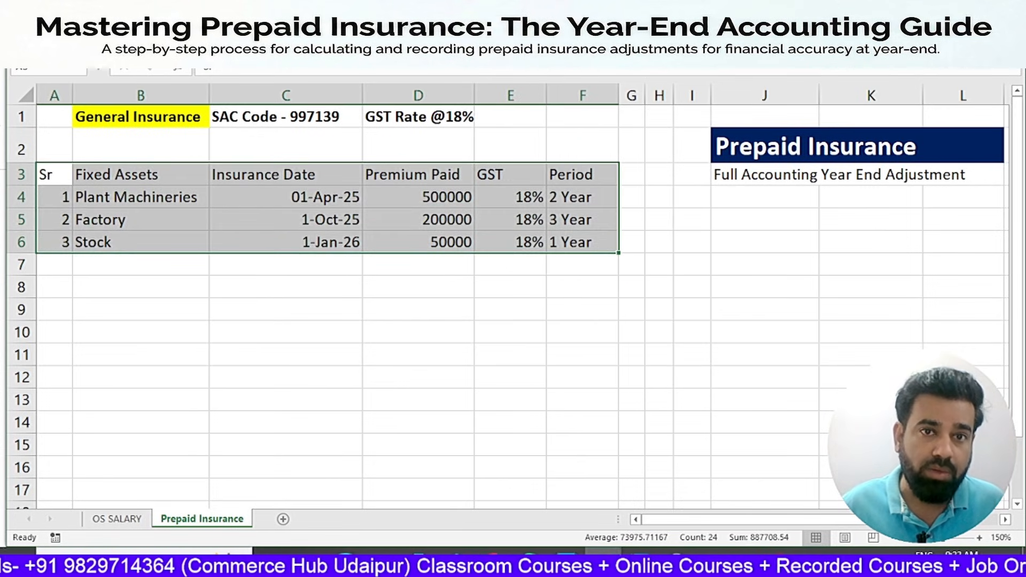
{"action": "left_click", "coordinate": [57, 44]}
{"action": "left_click", "coordinate": [214, 91]}
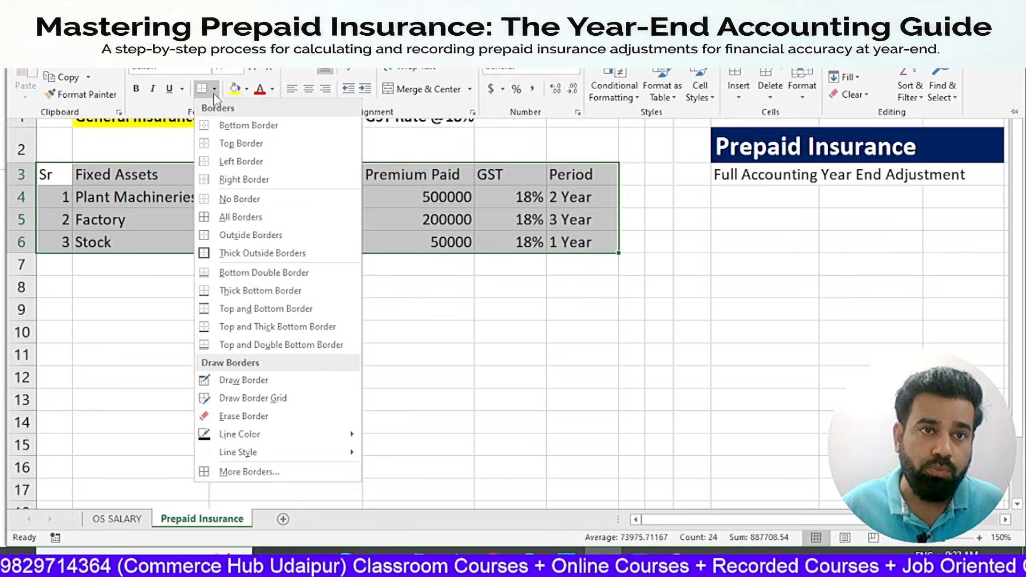
{"action": "left_click", "coordinate": [213, 216]}
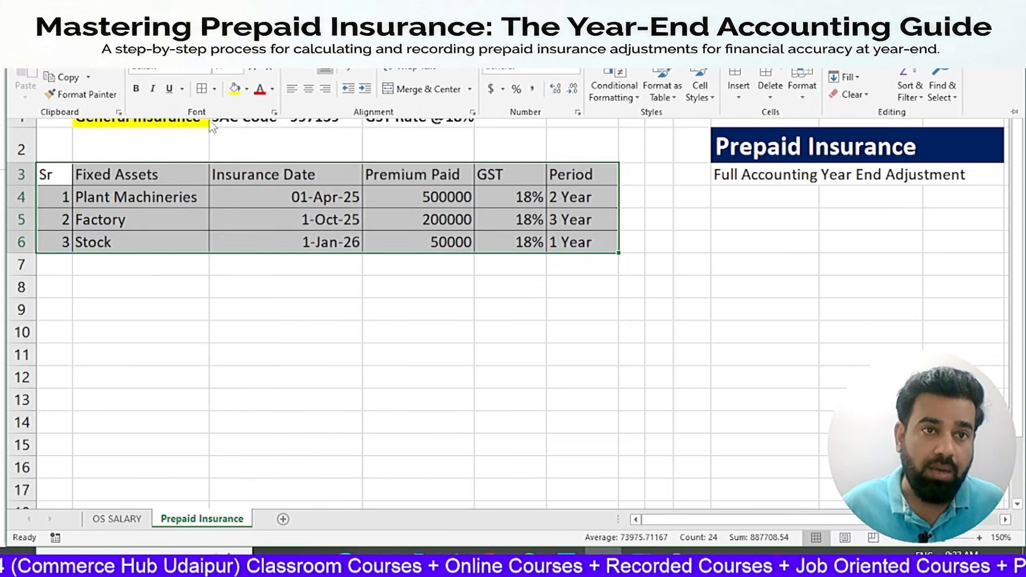
{"action": "left_click", "coordinate": [158, 287]}
- Make the table's header row A3:F3 bold and fill it with yellow
{"action": "left_click_drag", "start_coordinate": [64, 166], "coordinate": [551, 165]}
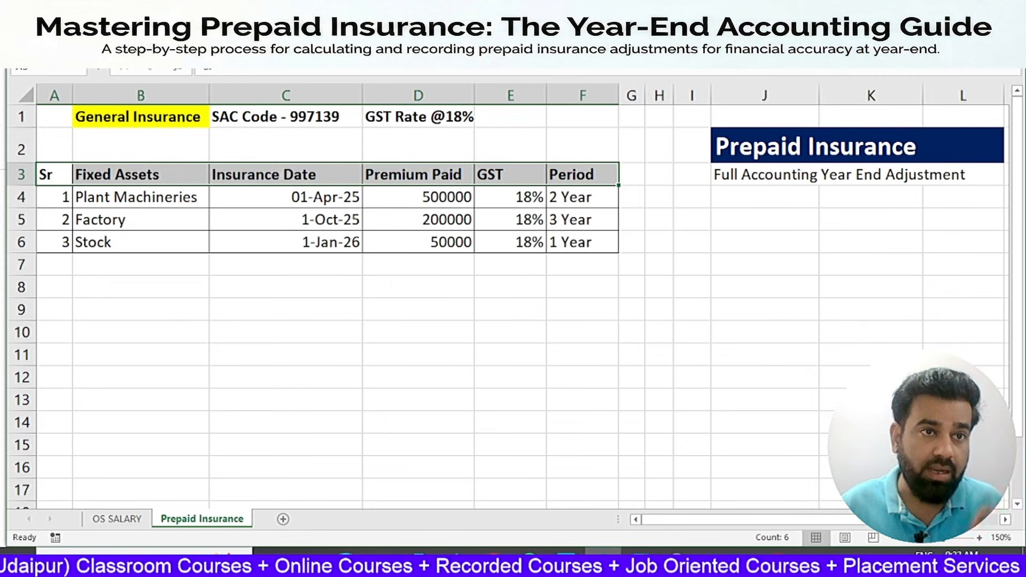
{"action": "left_click", "coordinate": [67, 45]}
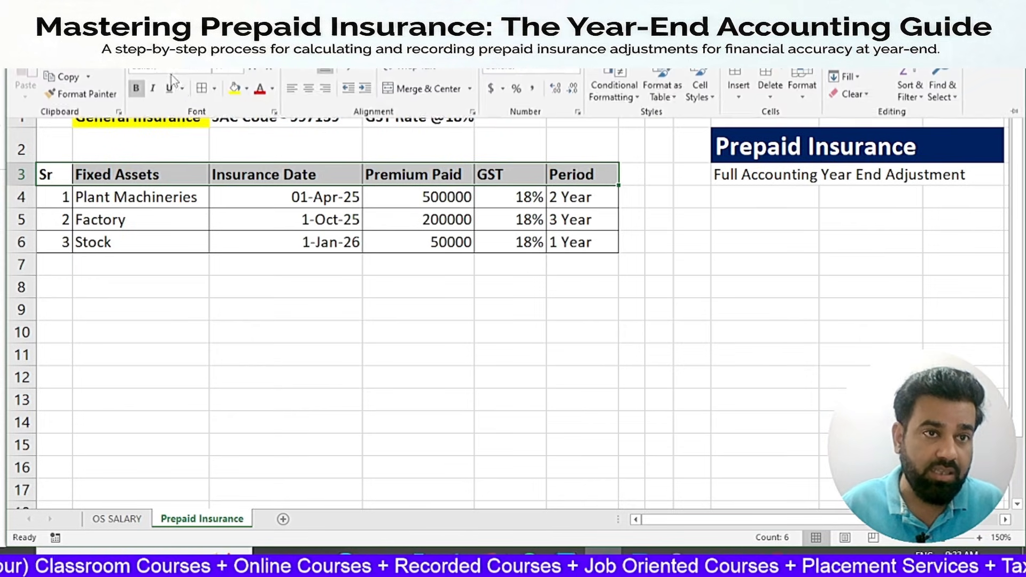
{"action": "left_click", "coordinate": [241, 92]}
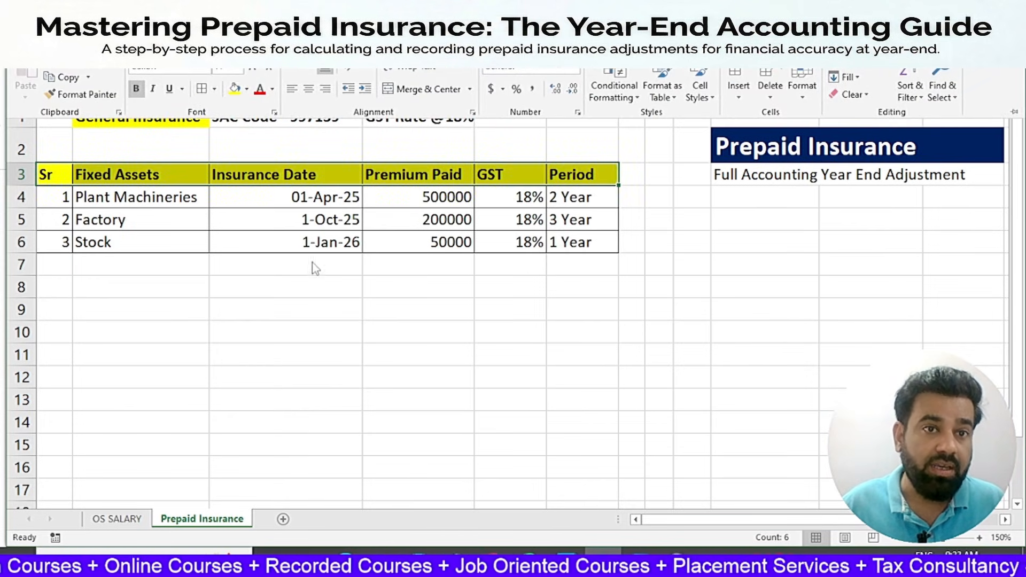
{"action": "left_click", "coordinate": [339, 349]}
{"action": "left_click", "coordinate": [268, 307]}
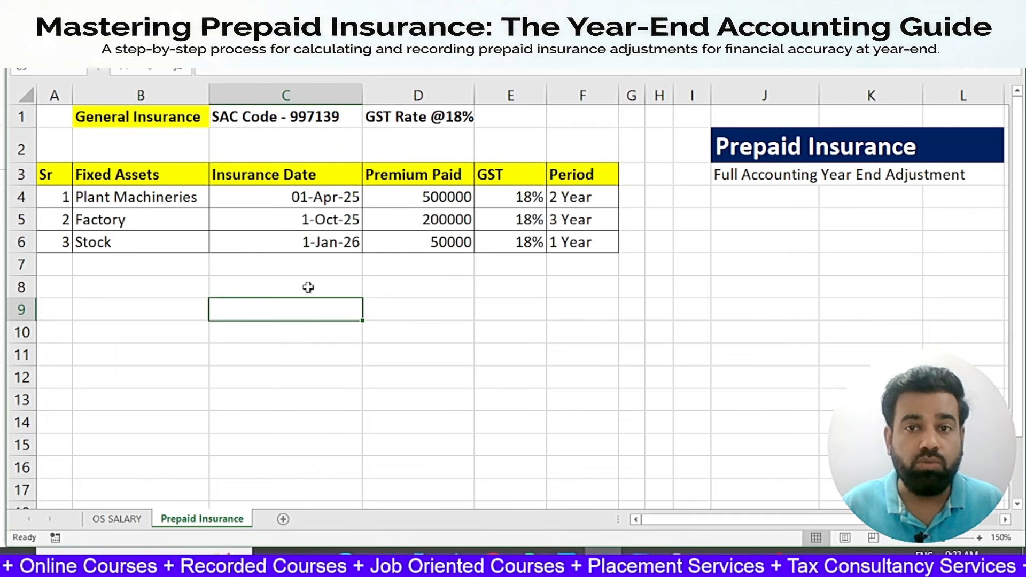
- Narrow columns I and L to tighten the layout around the Prepaid Insurance title block
{"action": "mouse_move", "coordinate": [704, 98]}
{"action": "left_mouse_down"}
{"action": "mouse_move", "coordinate": [687, 130]}
{"action": "mouse_move", "coordinate": [693, 102]}
{"action": "left_mouse_up"}
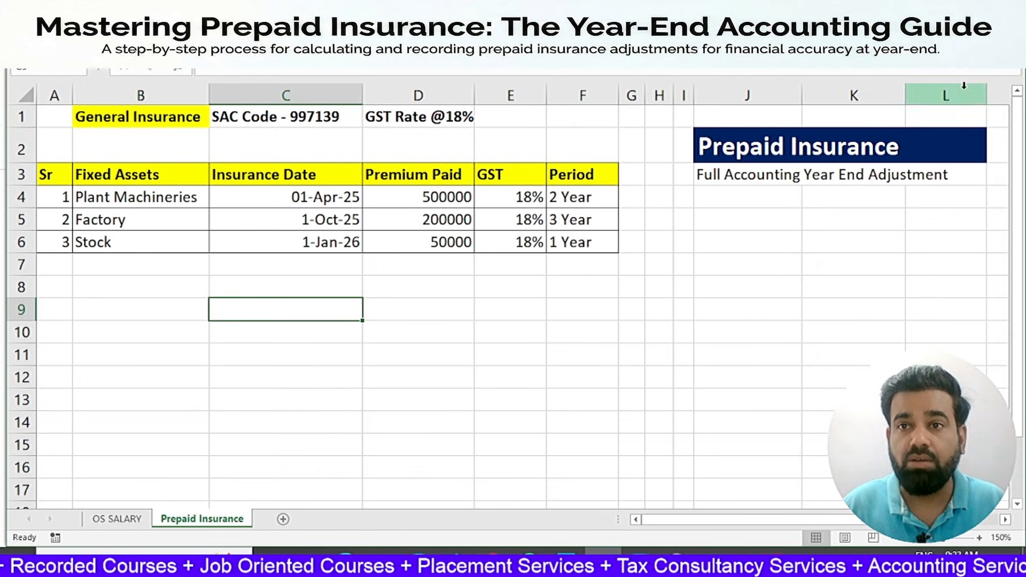
{"action": "left_click_drag", "start_coordinate": [986, 96], "coordinate": [956, 122]}
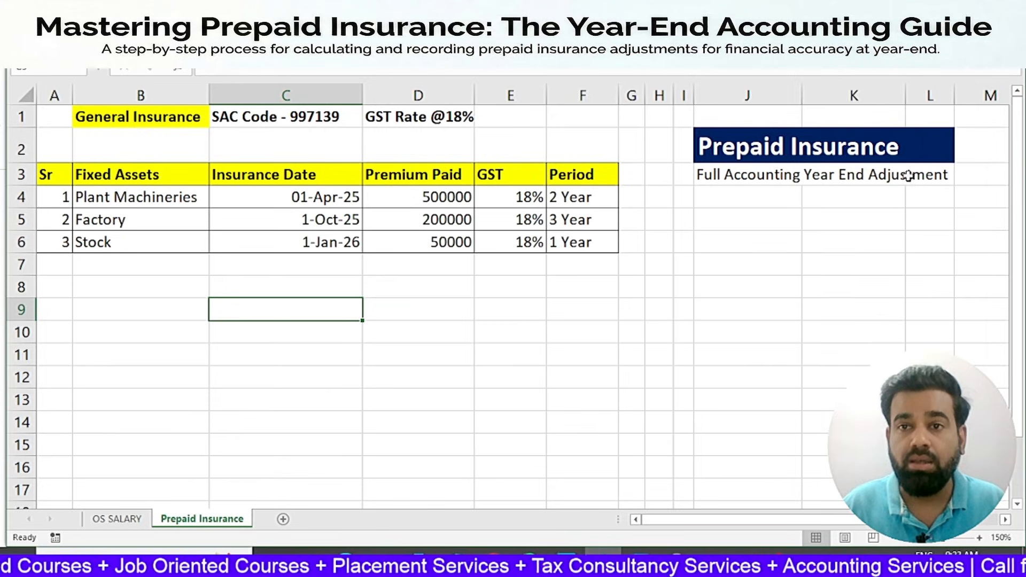
{"action": "left_click_drag", "start_coordinate": [756, 149], "coordinate": [903, 144]}
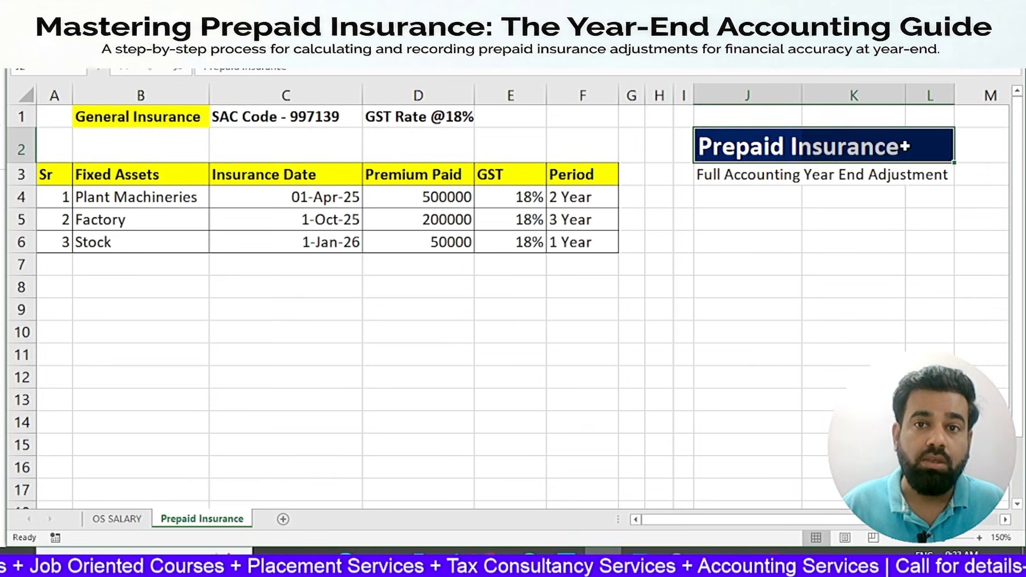
{"action": "left_click", "coordinate": [763, 284]}
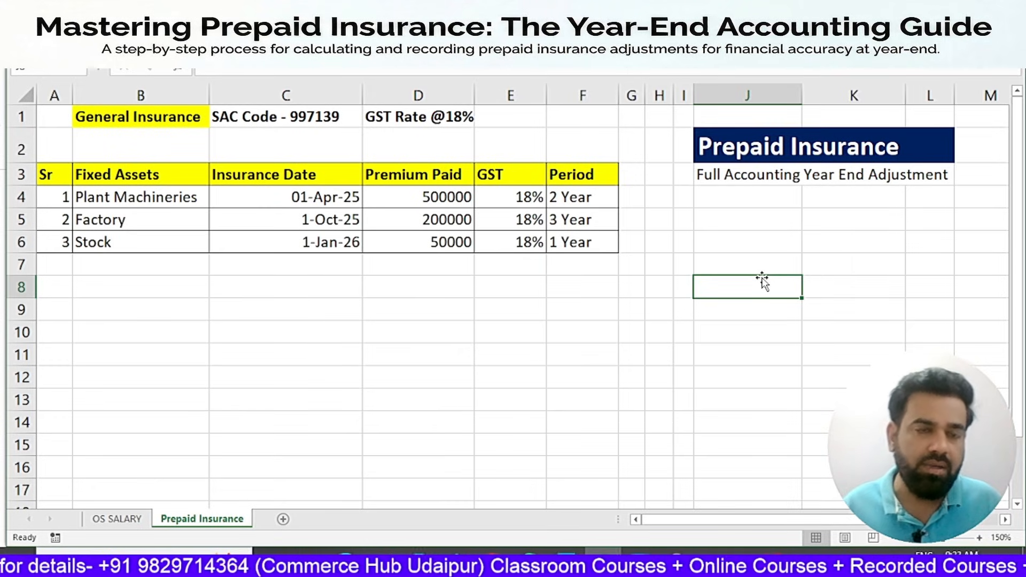
- Review the table's fixed assets, insurance dates, premiums, GST rates and periods, along with the General Insurance heading
{"action": "left_click_drag", "start_coordinate": [128, 196], "coordinate": [150, 230]}
{"action": "left_click", "coordinate": [182, 121]}
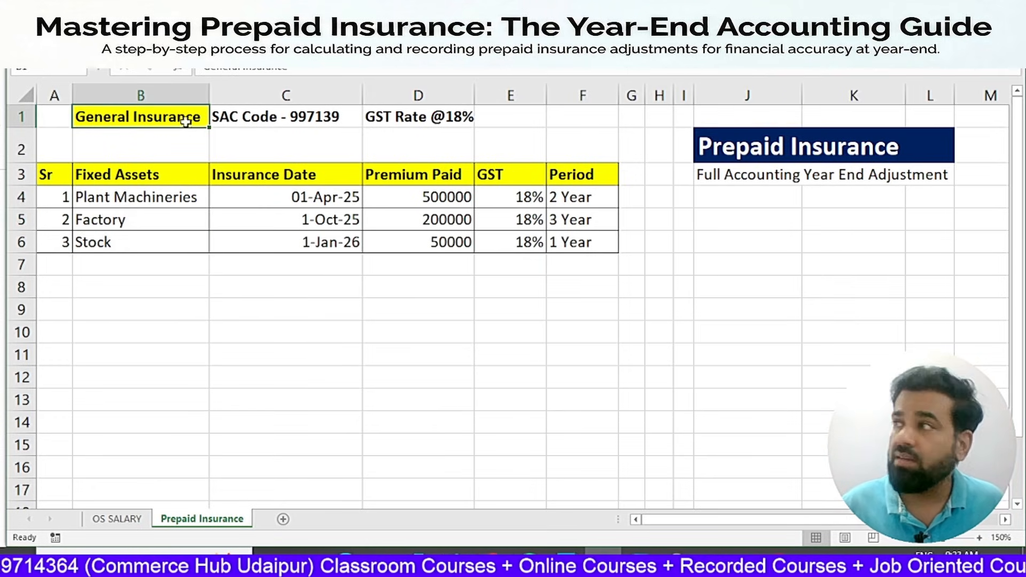
{"action": "left_click_drag", "start_coordinate": [273, 197], "coordinate": [295, 238]}
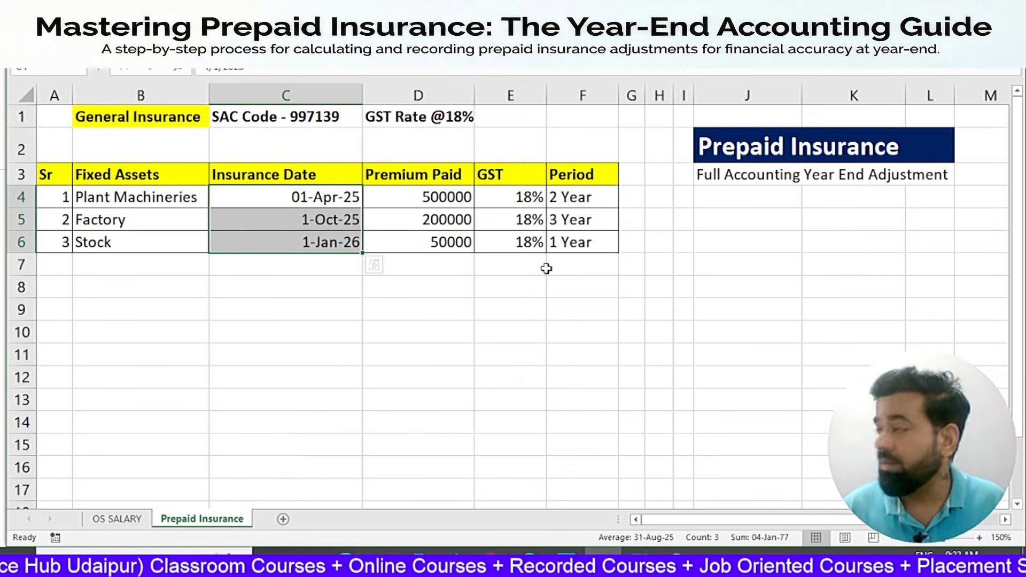
{"action": "left_click_drag", "start_coordinate": [410, 194], "coordinate": [423, 258]}
{"action": "left_click_drag", "start_coordinate": [488, 206], "coordinate": [505, 256]}
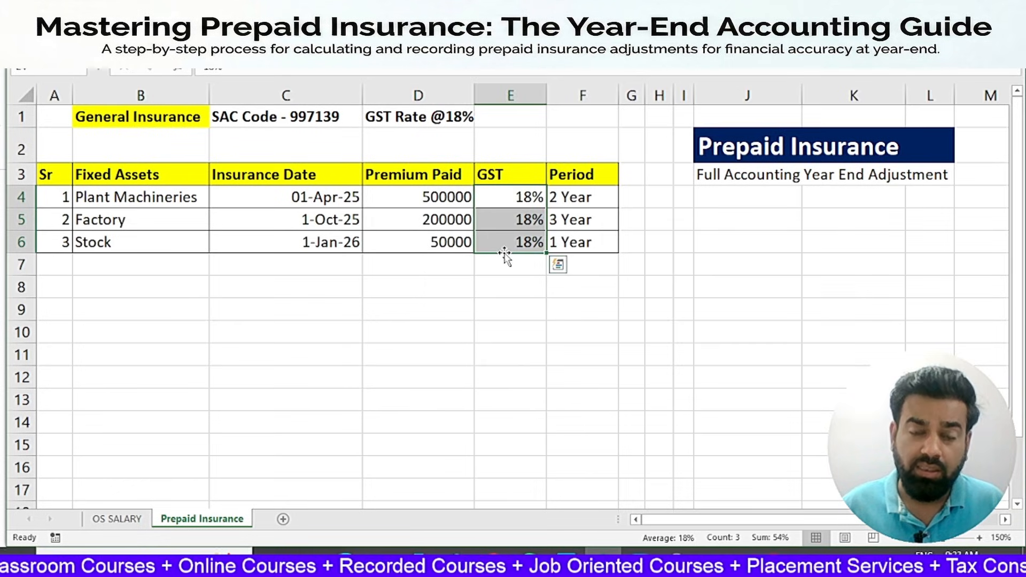
{"action": "left_click_drag", "start_coordinate": [558, 198], "coordinate": [568, 243]}
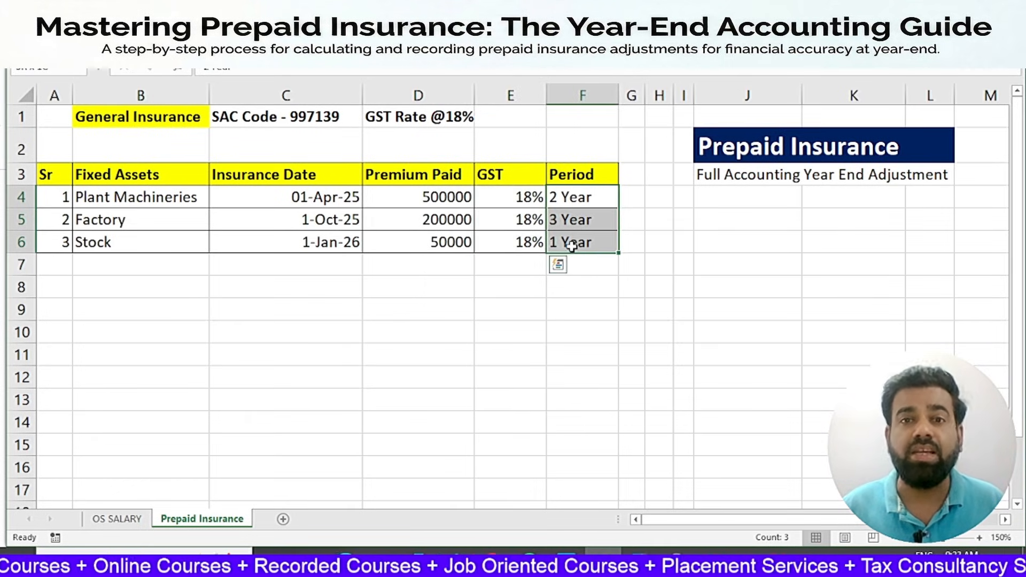
- Review the worksheet's fixed assets and premiums, along with the plant machineries' insurance date, with a brief look at TallyPrime
{"action": "left_click", "coordinate": [553, 335]}
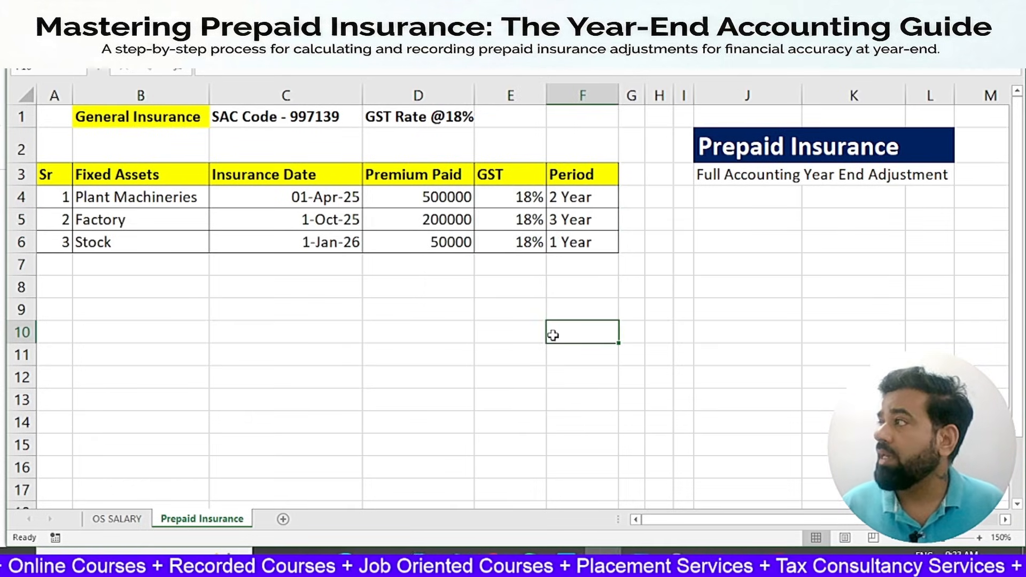
{"action": "left_click", "coordinate": [159, 285]}
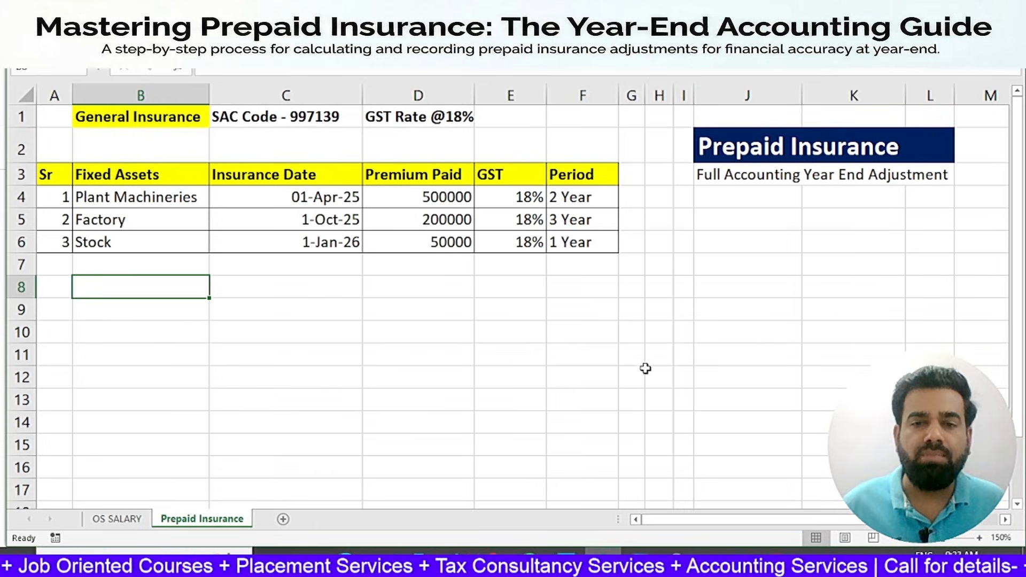
{"action": "left_click", "coordinate": [566, 561]}
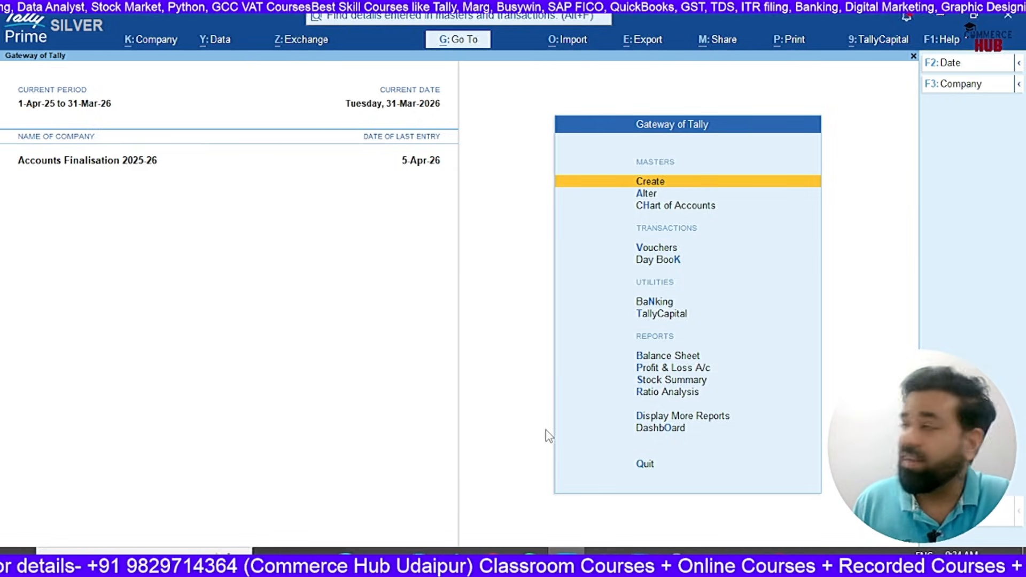
{"action": "key", "text": "alt+Tab"}
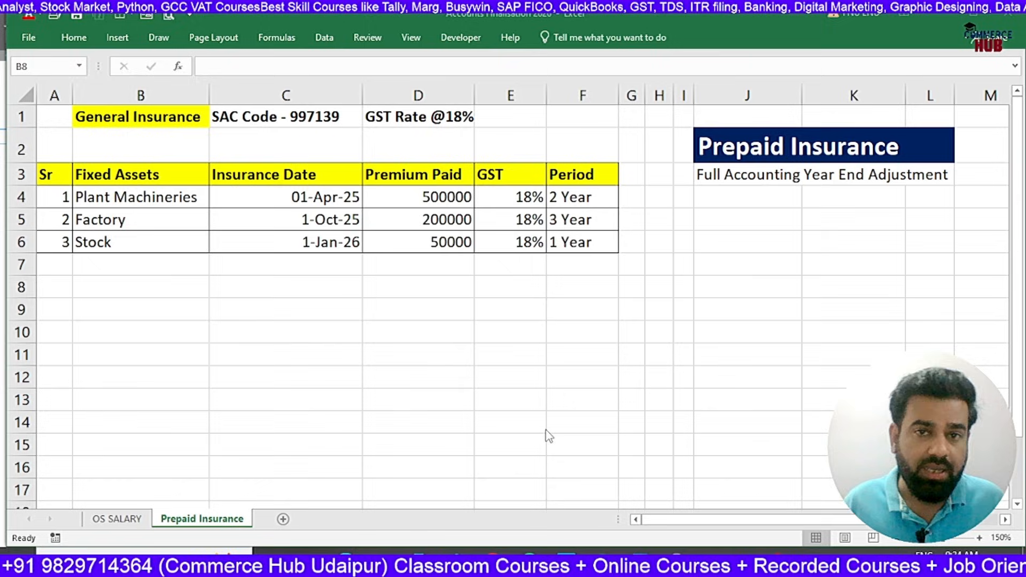
{"action": "left_click_drag", "start_coordinate": [197, 200], "coordinate": [531, 197]}
{"action": "left_click", "coordinate": [105, 286]}
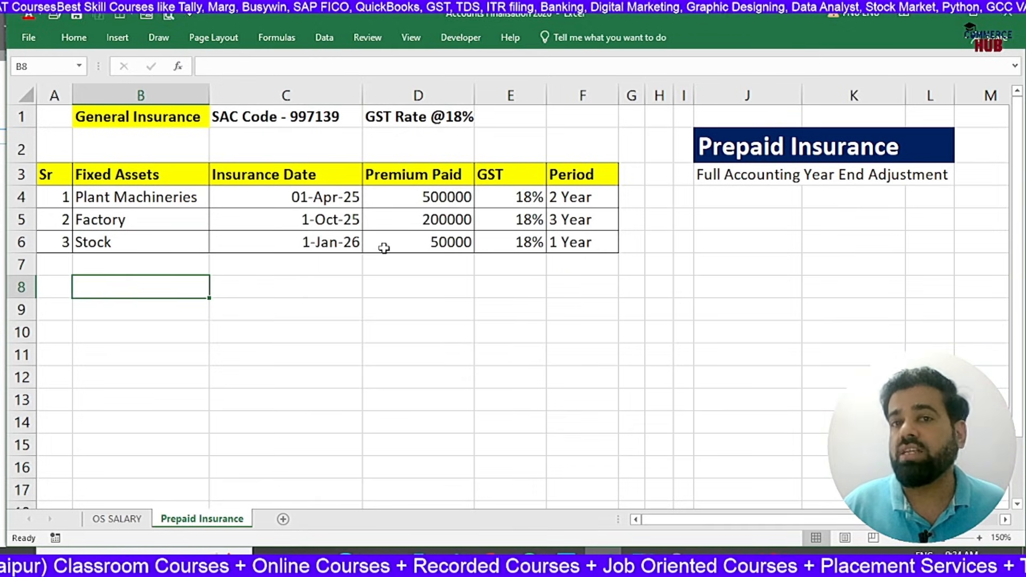
{"action": "left_click_drag", "start_coordinate": [172, 197], "coordinate": [167, 236]}
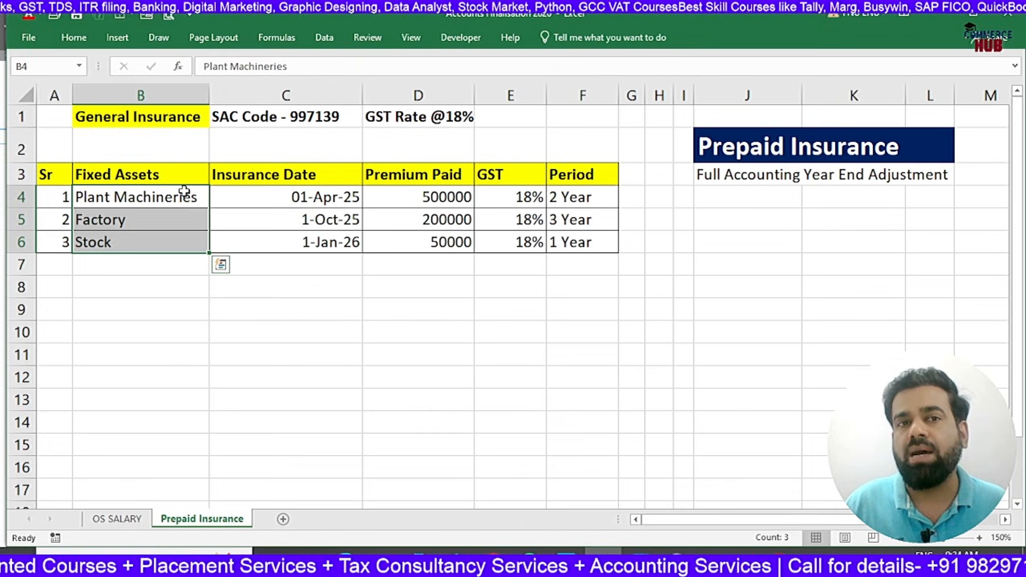
{"action": "left_click_drag", "start_coordinate": [185, 191], "coordinate": [178, 236]}
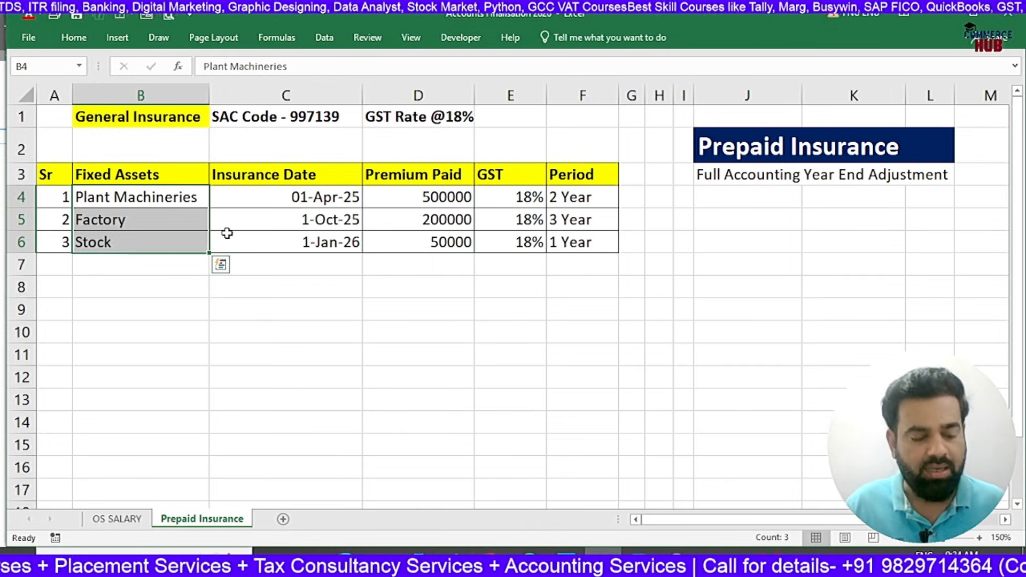
{"action": "left_click_drag", "start_coordinate": [438, 198], "coordinate": [437, 233]}
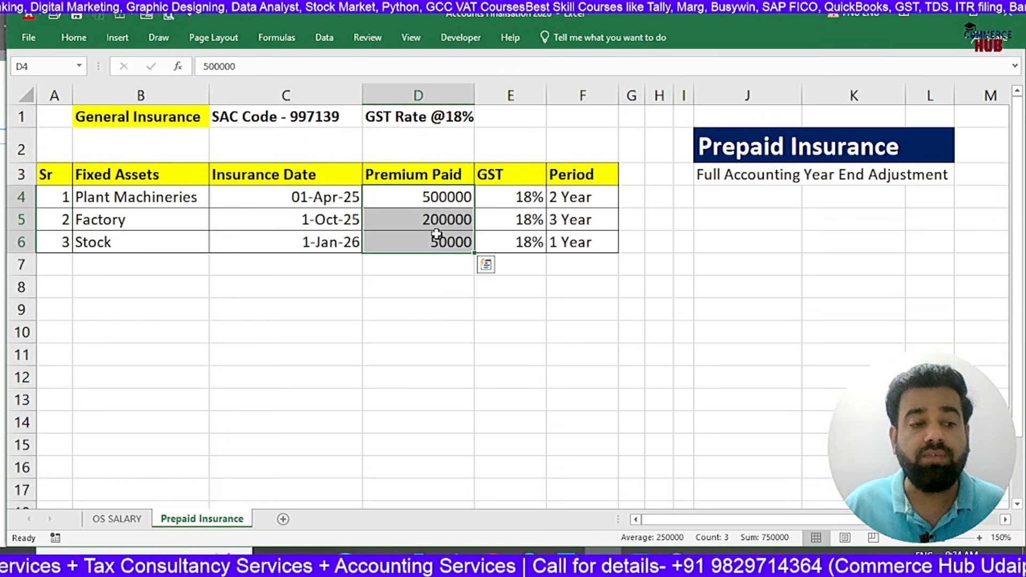
{"action": "left_click", "coordinate": [413, 283]}
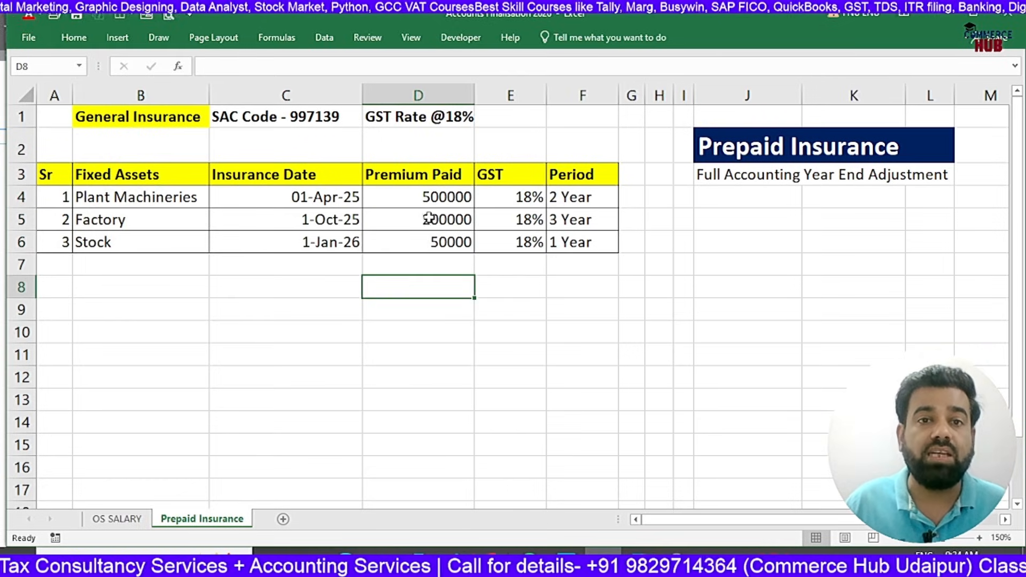
{"action": "left_click", "coordinate": [433, 202]}
{"action": "left_click", "coordinate": [304, 194]}
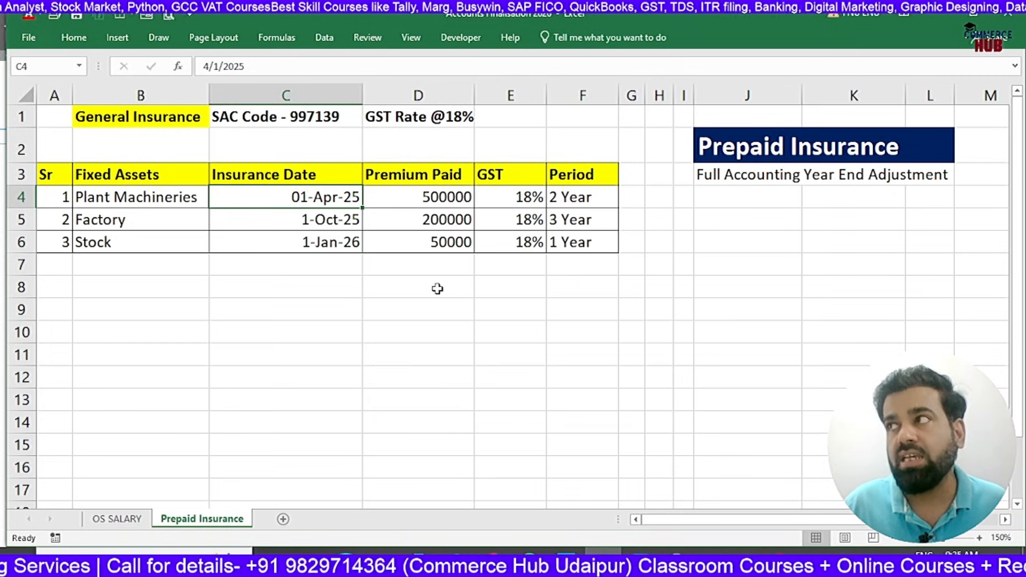
- Switch to TallyPrime and open accounting voucher creation
{"action": "key", "text": "alt+Tab"}
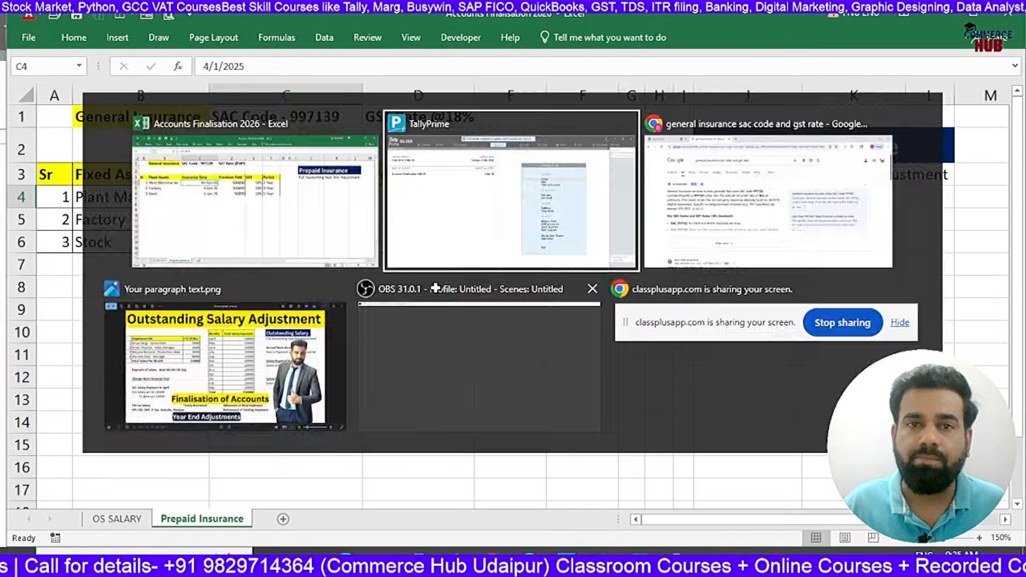
{"action": "key", "text": "Down"}
{"action": "key", "text": "Down"}
{"action": "key", "text": "Down"}
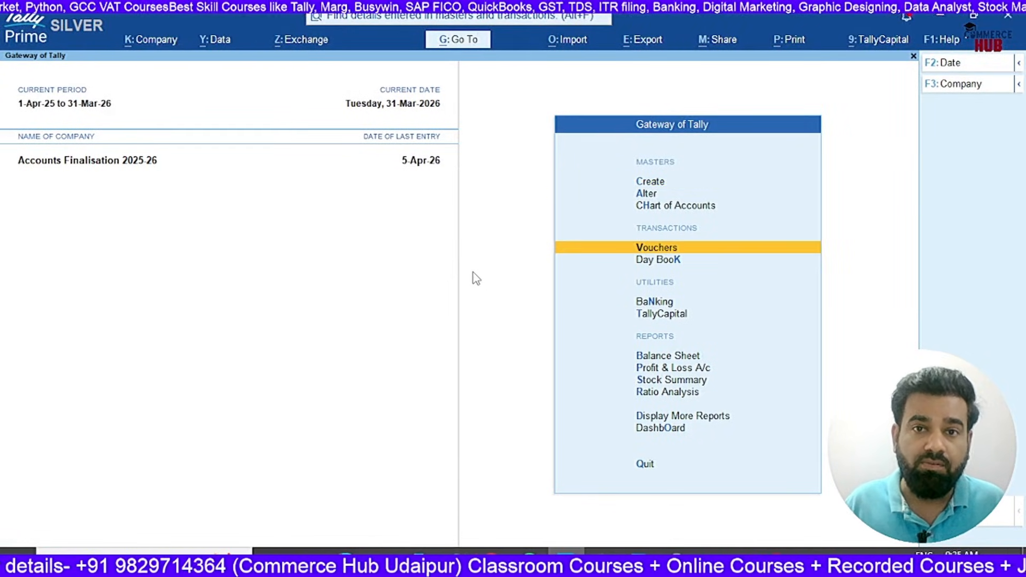
{"action": "key", "text": "Return"}
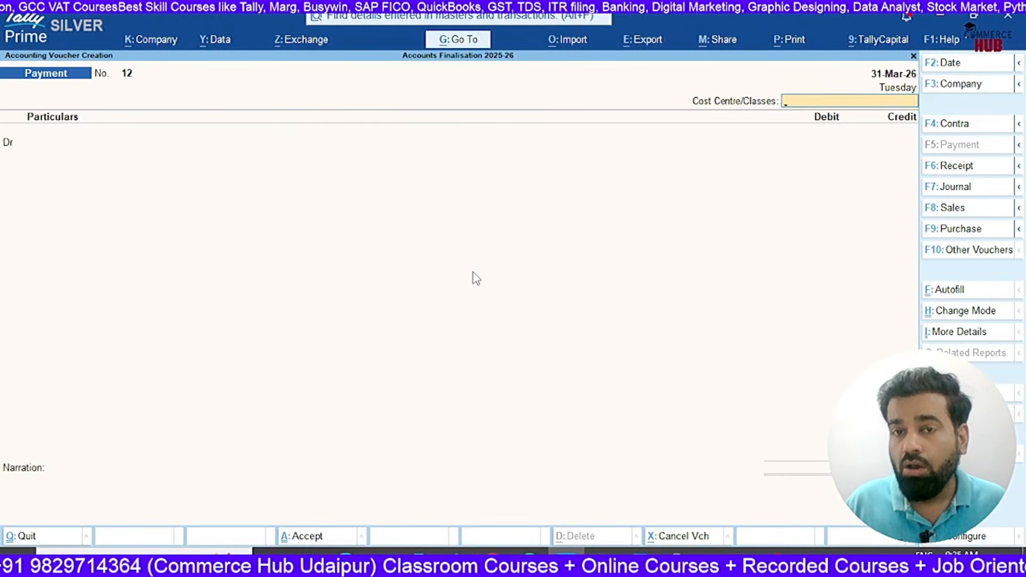
- Switch back to Excel and review the fixed assets, the plant machineries' premium and their insurance date
{"action": "key", "text": "alt+Tab"}
{"action": "left_click", "coordinate": [430, 198]}
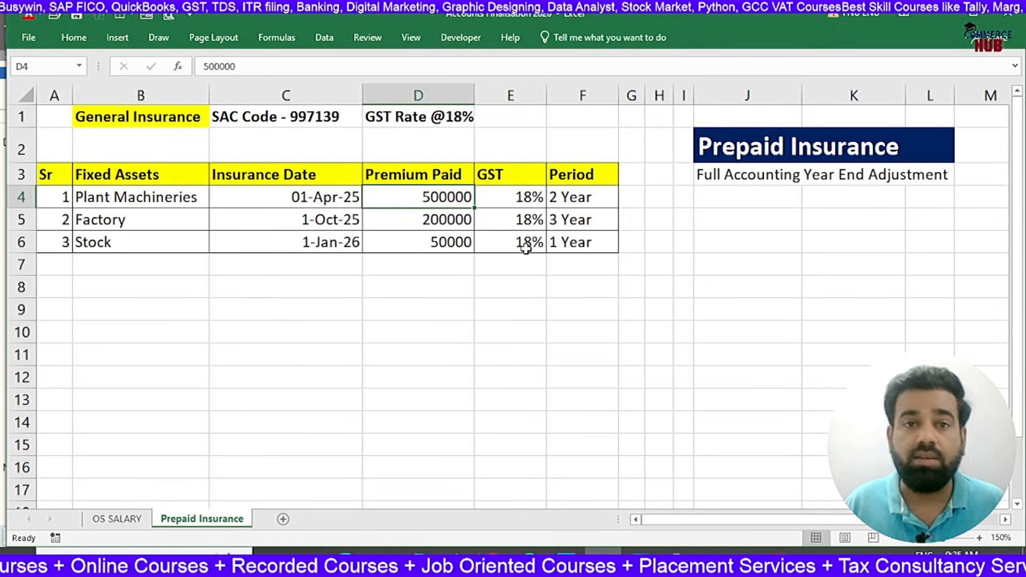
{"action": "key", "text": "alt+Tab"}
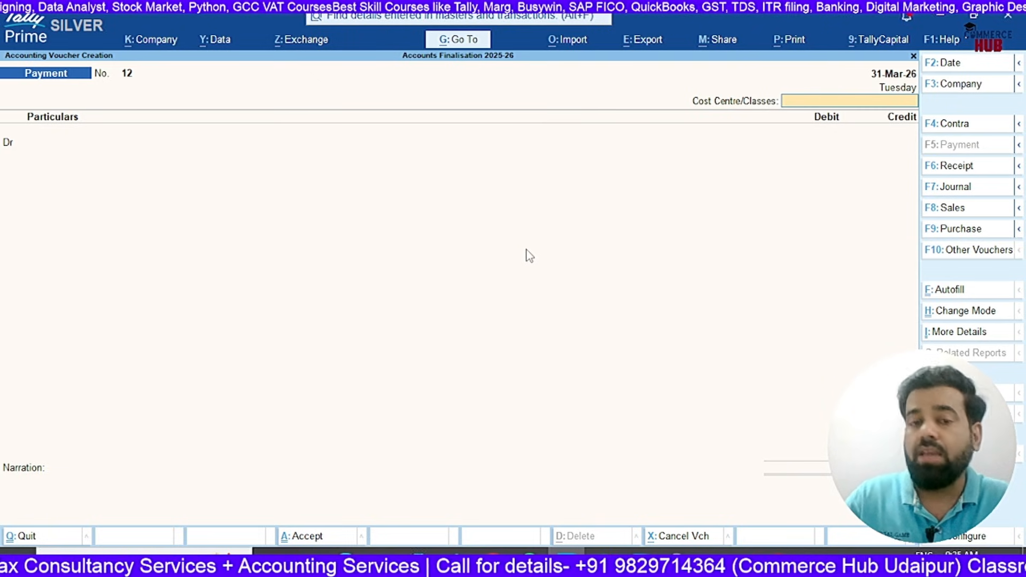
{"action": "key", "text": "alt+Tab"}
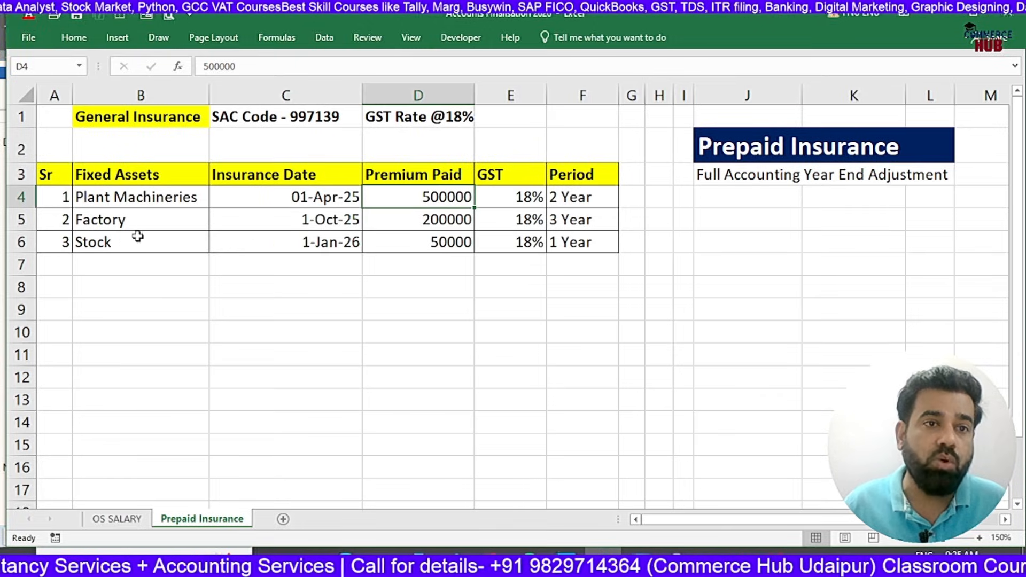
{"action": "left_click", "coordinate": [128, 224]}
{"action": "left_click", "coordinate": [131, 244]}
{"action": "left_click_drag", "start_coordinate": [138, 202], "coordinate": [140, 249]}
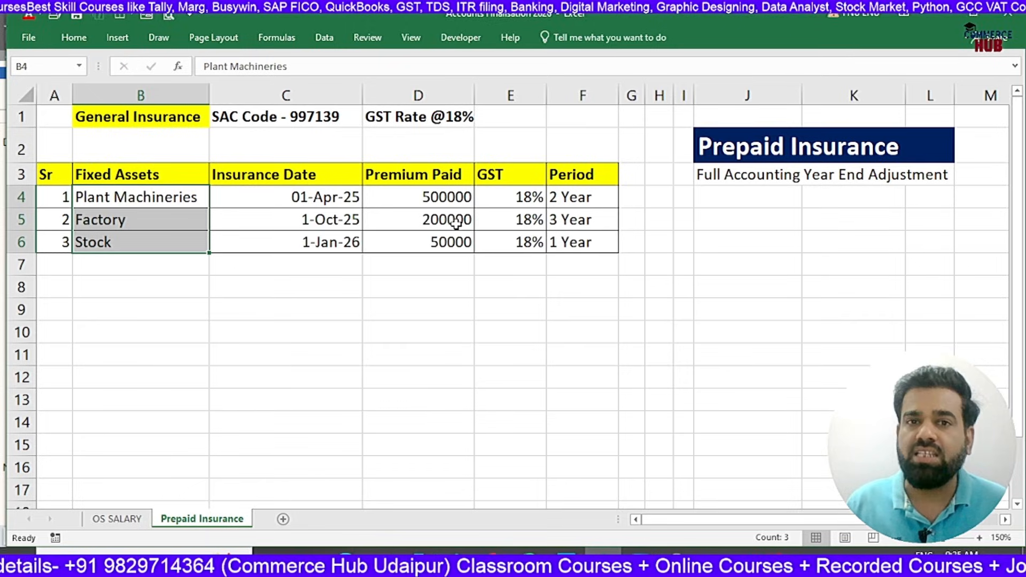
{"action": "left_click", "coordinate": [328, 202]}
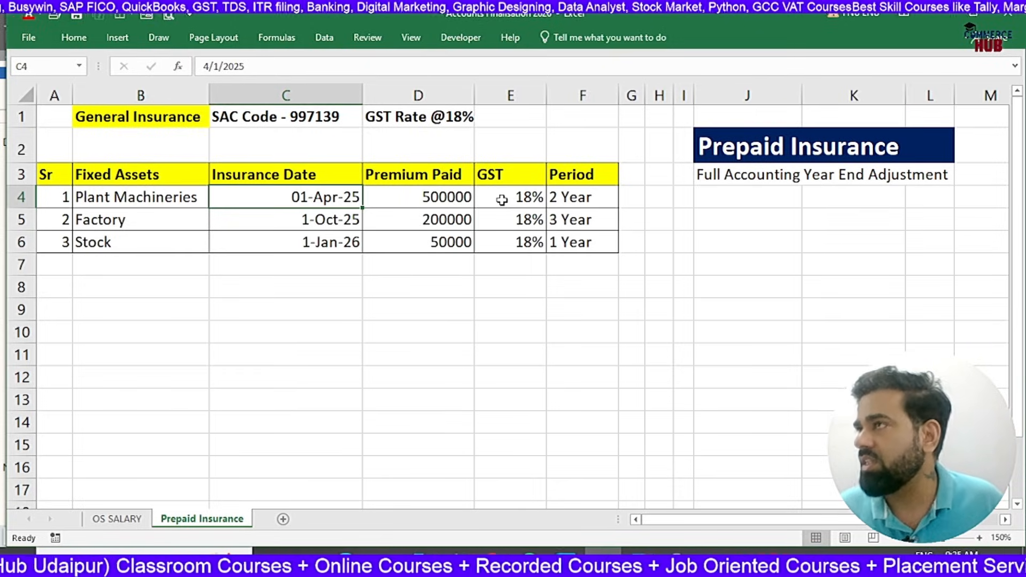
- Switch to TallyPrime and change the voucher to a Purchase in Accounting Invoice mode
{"action": "key", "text": "alt+Tab"}
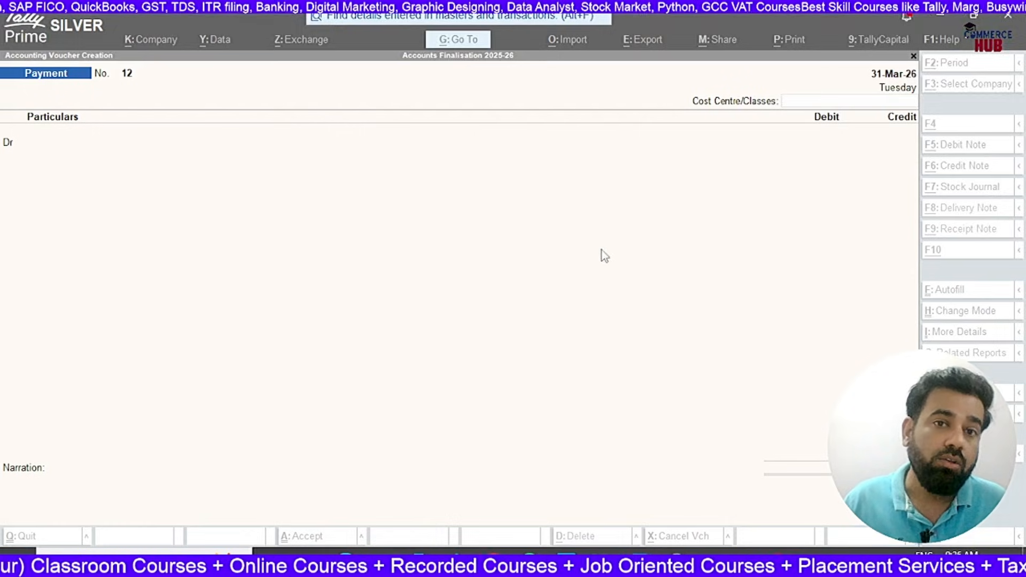
{"action": "key", "text": "F9"}
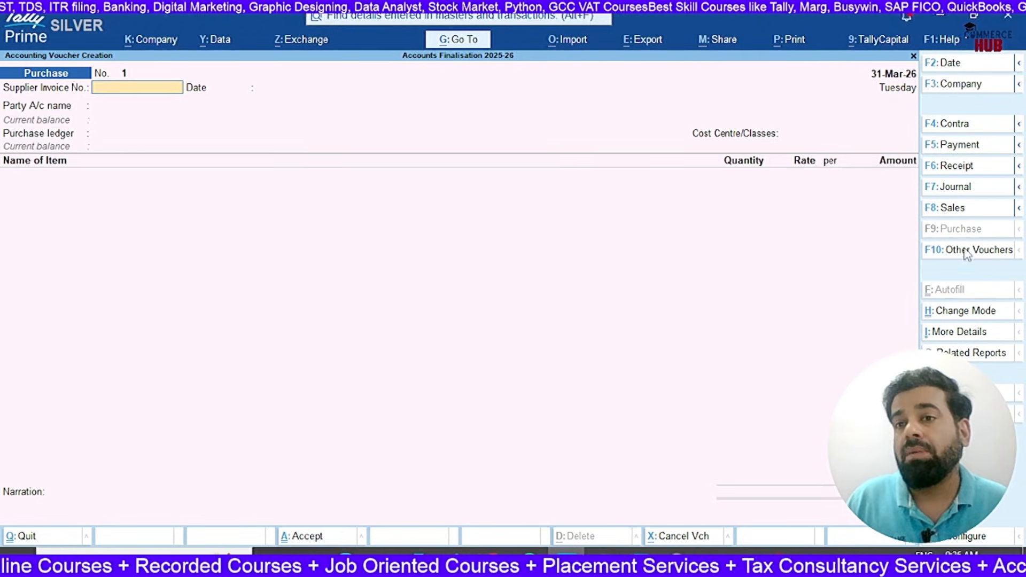
{"action": "left_click", "coordinate": [965, 315]}
{"action": "key", "text": "Down"}
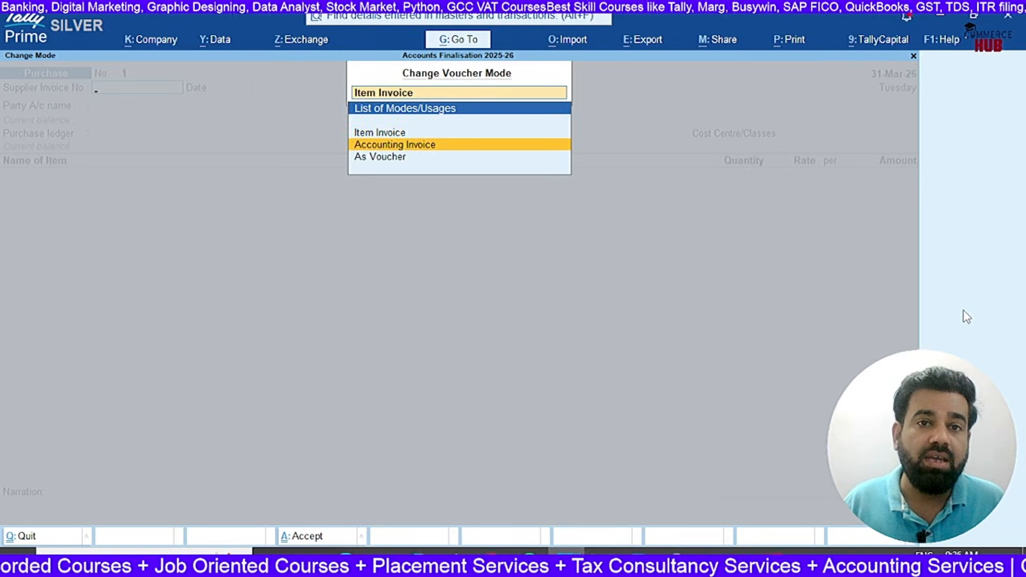
{"action": "key", "text": "Return"}
- Set the voucher date to 1-4-25 and enter supplier invoice number BA-0567 dated 1-Apr-25
{"action": "key", "text": "F2"}
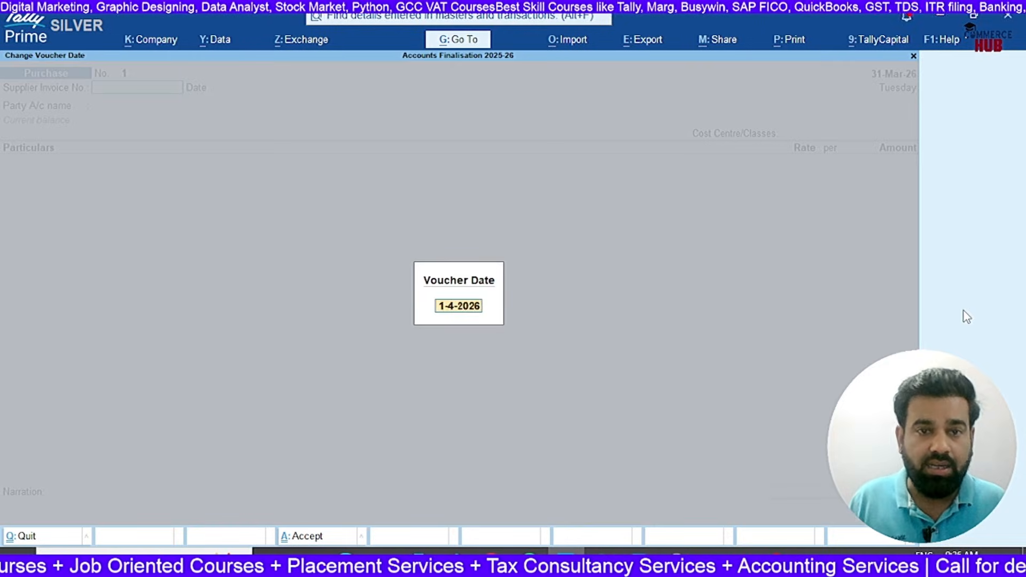
{"action": "type", "text": "1-4-25"}
{"action": "key", "text": "Return"}
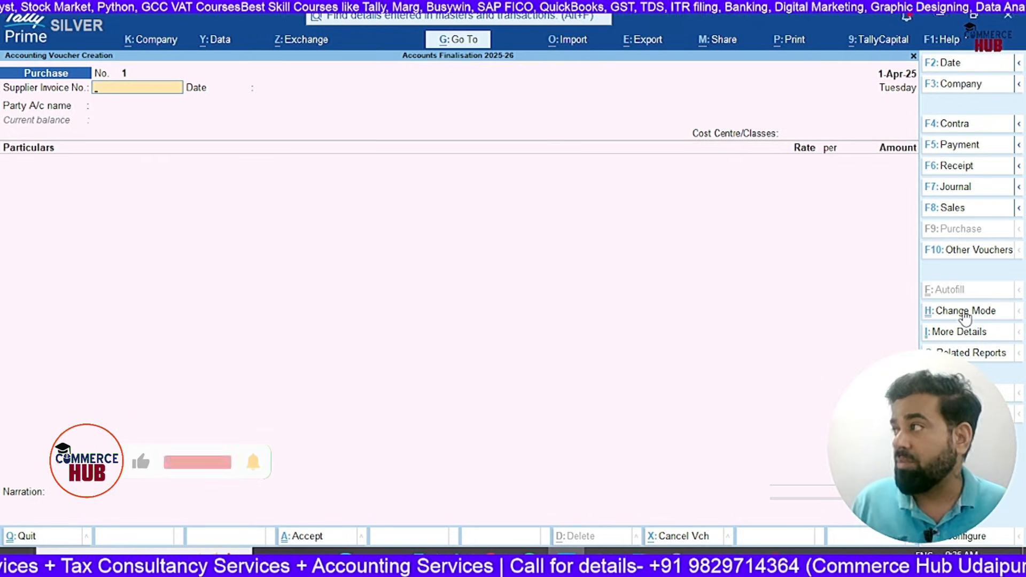
{"action": "type", "text": "BA"}
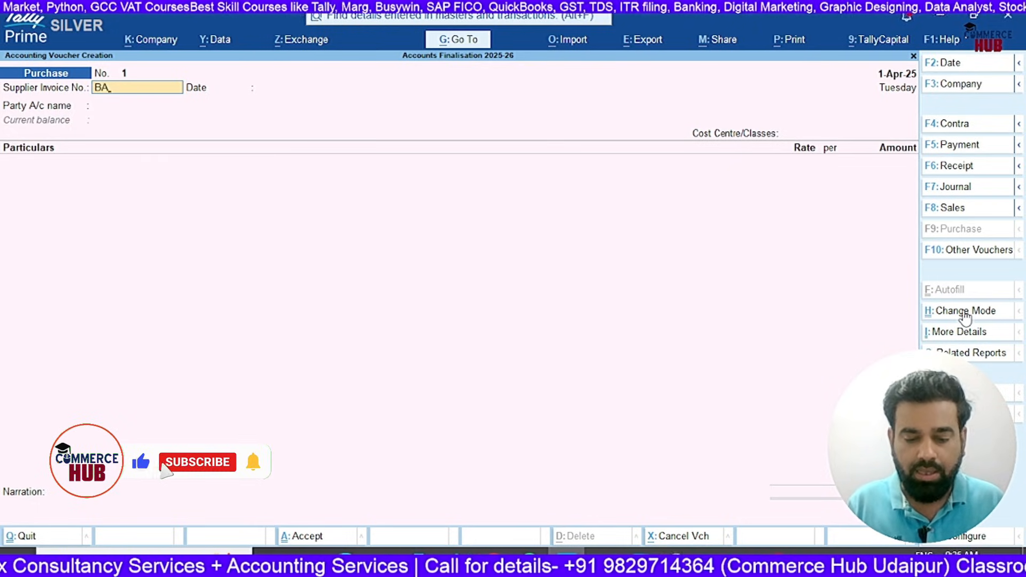
{"action": "type", "text": "-0567"}
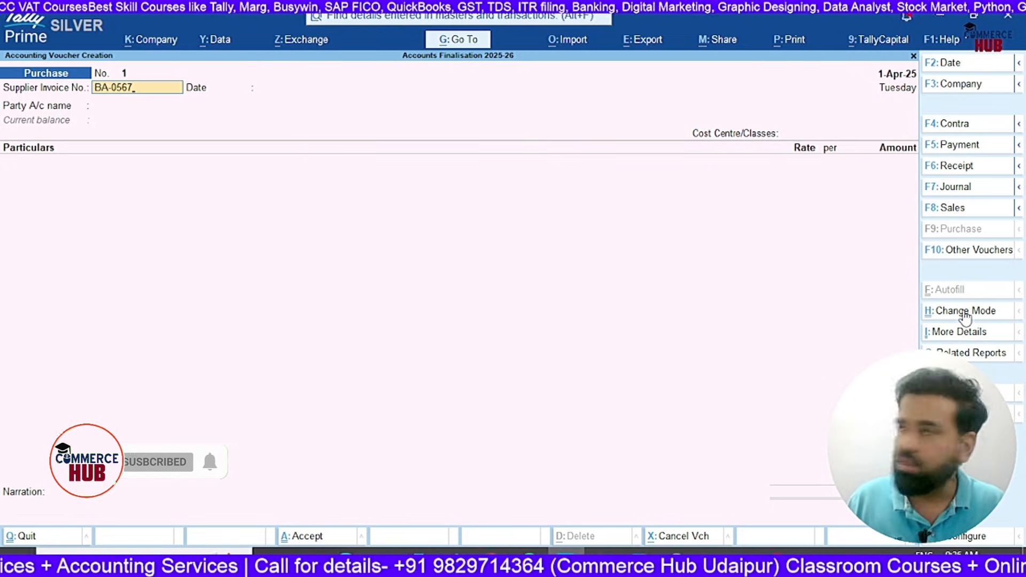
{"action": "key", "text": "Return"}
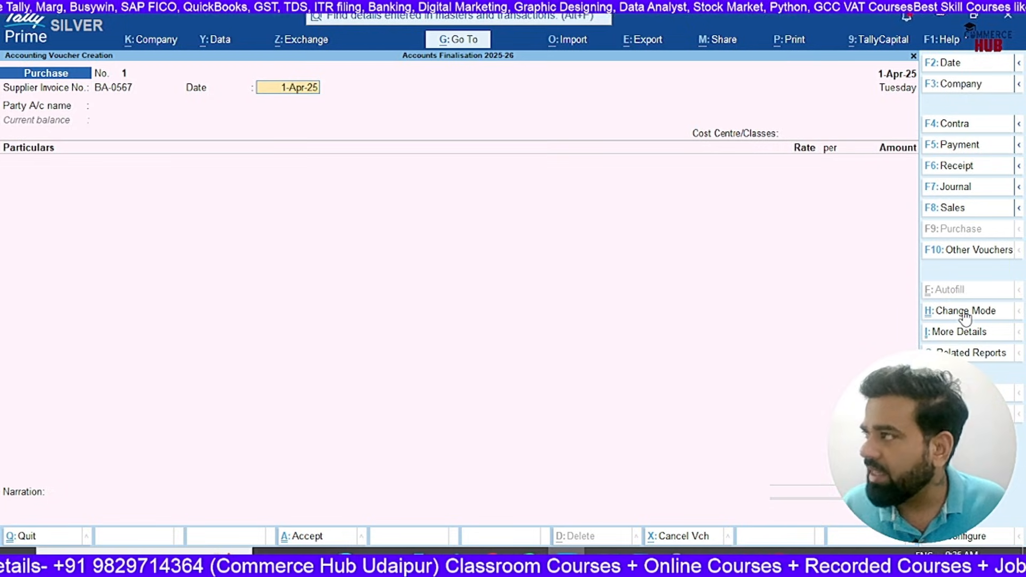
{"action": "key", "text": "Return"}
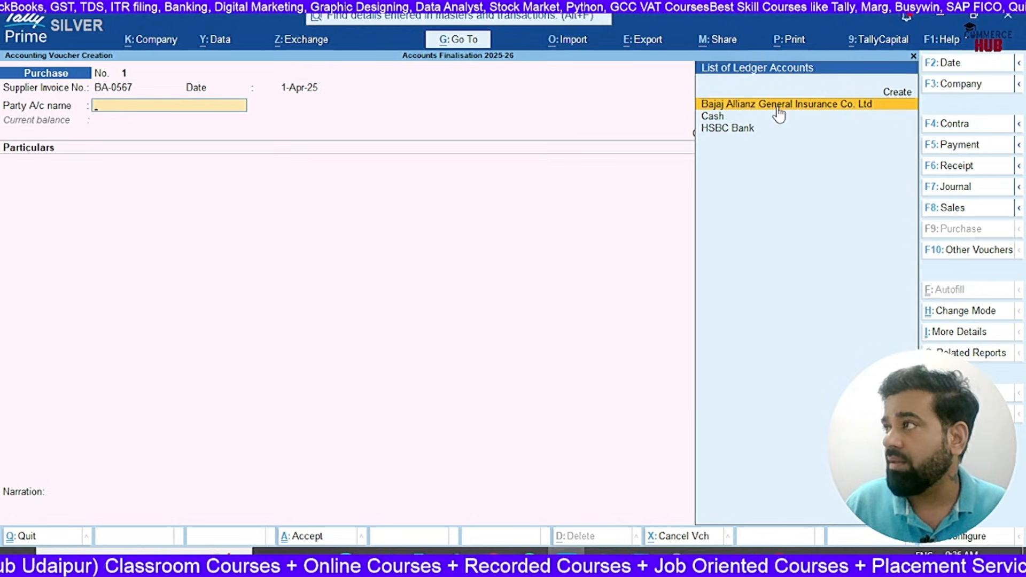
- Choose Bajaj Allianz General Insurance Co. Ltd as the party, leave the receipt details blank and set the cost centre class to Not Applicable
{"action": "key", "text": "Return"}
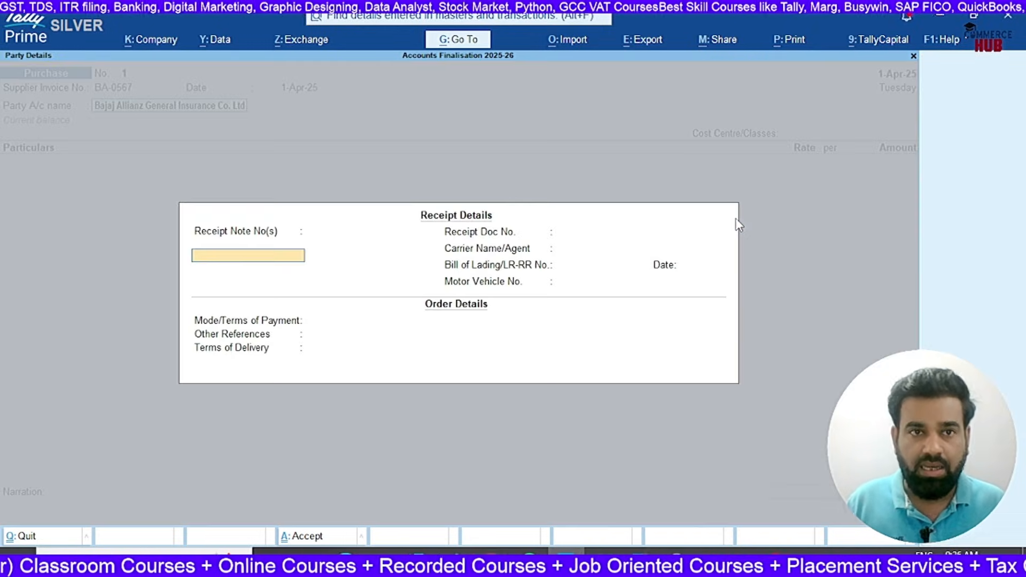
{"action": "key", "text": "ctrl+a"}
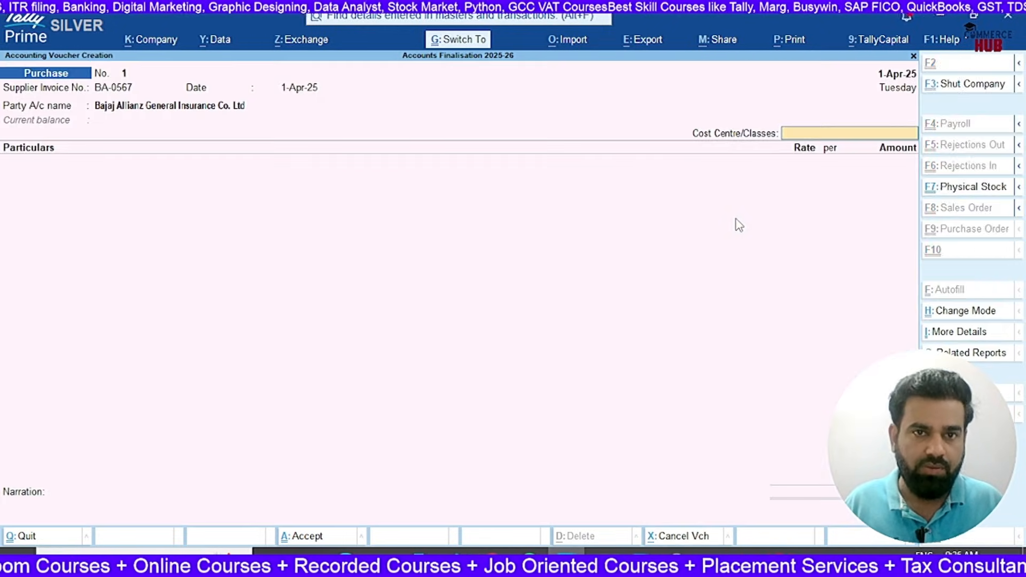
{"action": "key", "text": "Return"}
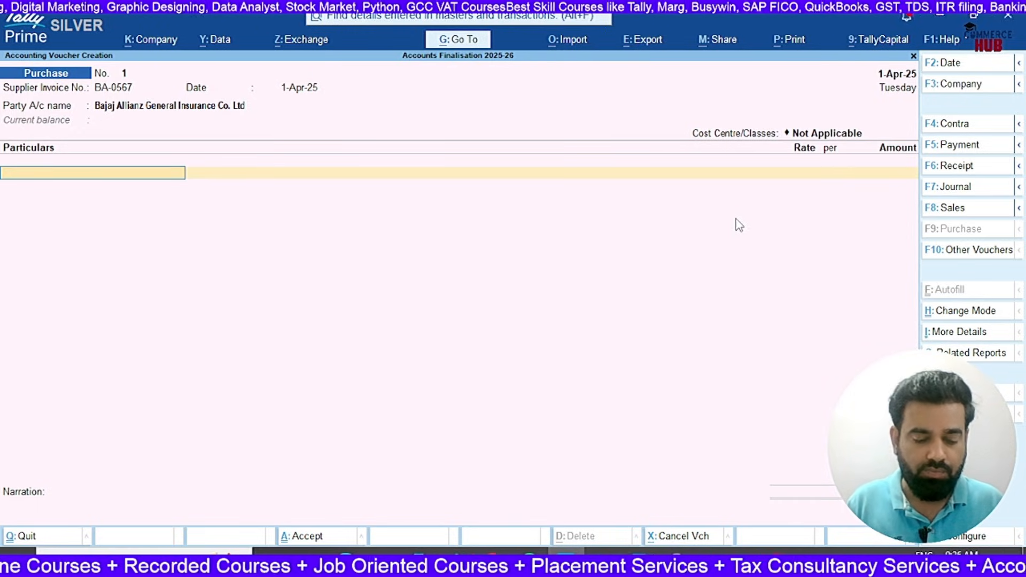
- Search the voucher's ledger list for "is", and switch to Excel to review the insured assets: Plant Machineries, Factory and Stock
{"action": "type", "text": "is"}
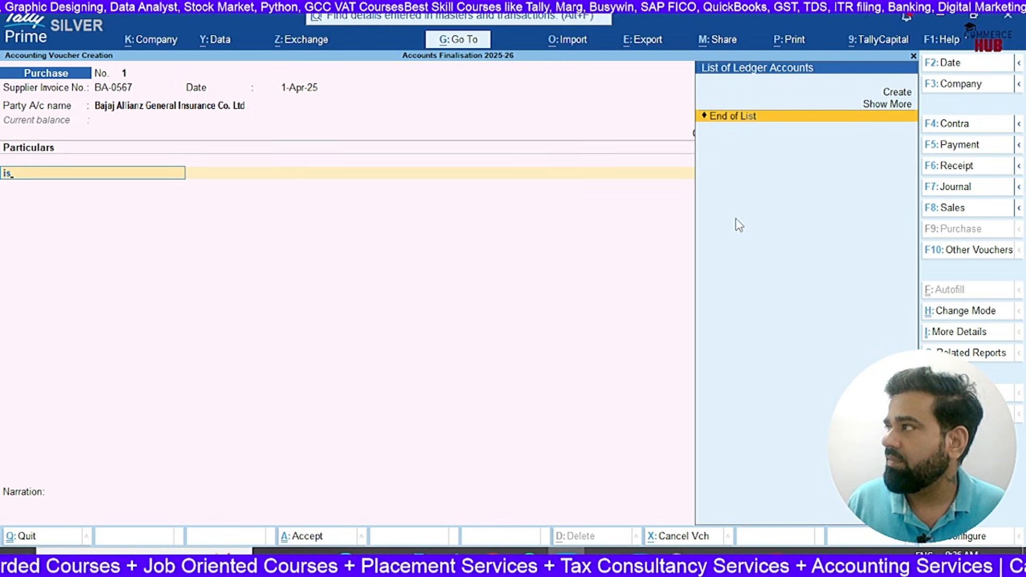
{"action": "key", "text": "alt+Tab"}
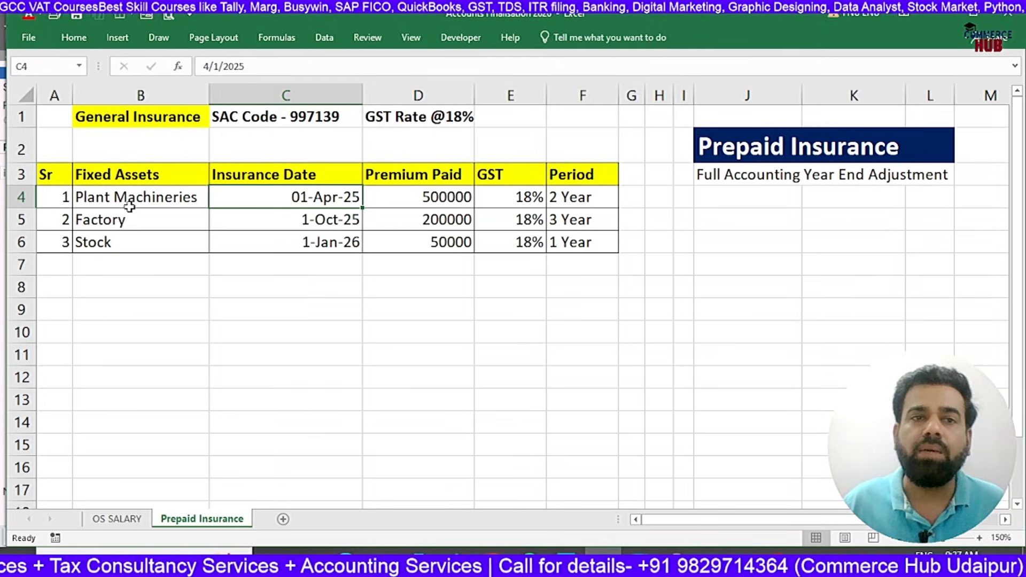
{"action": "left_click_drag", "start_coordinate": [149, 197], "coordinate": [157, 246]}
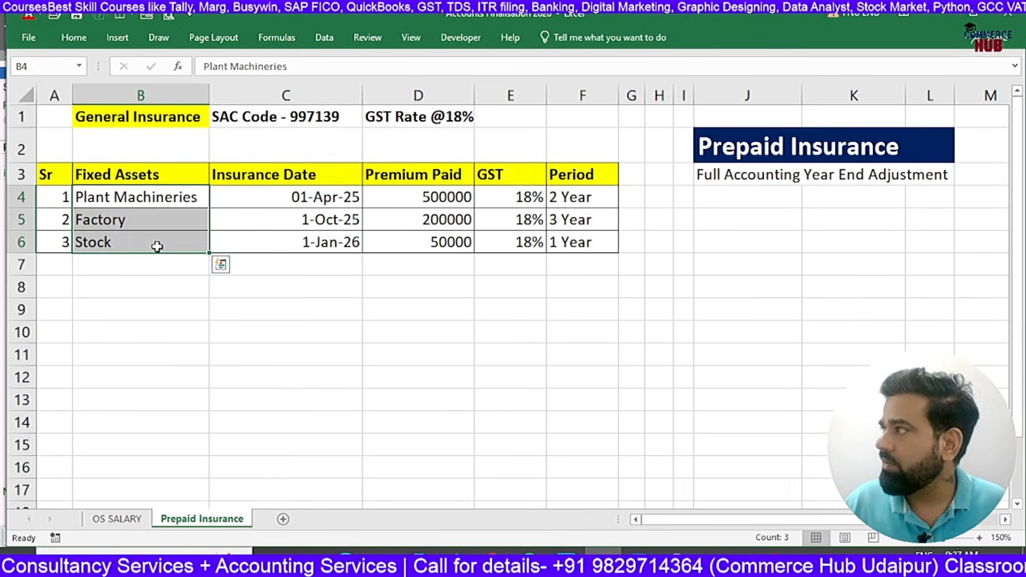
- Switch back to TallyPrime and start creating a new ledger for the purchase voucher's particulars
{"action": "key", "text": "alt+Tab"}
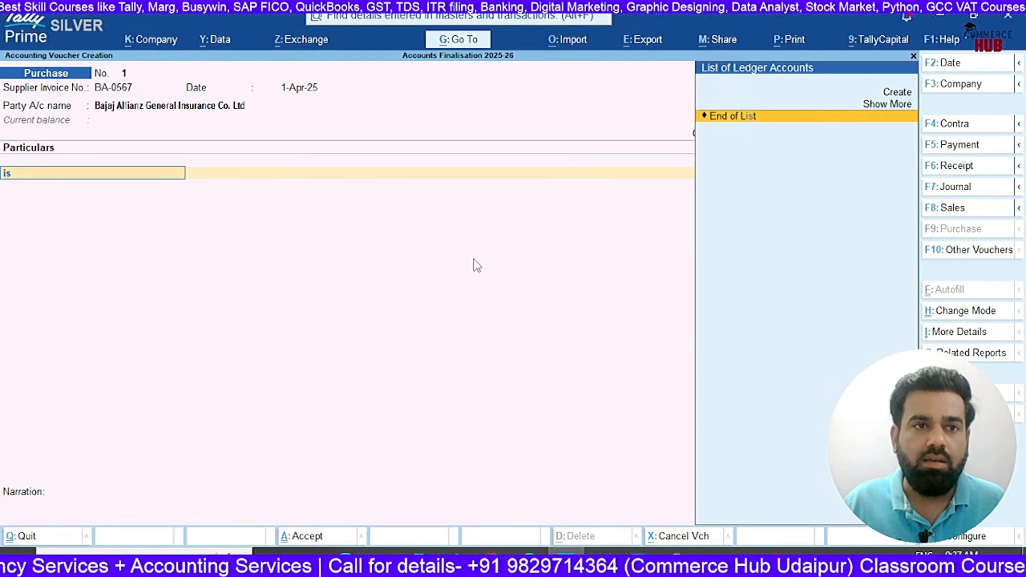
{"action": "key", "text": "Up"}
{"action": "key", "text": "Up"}
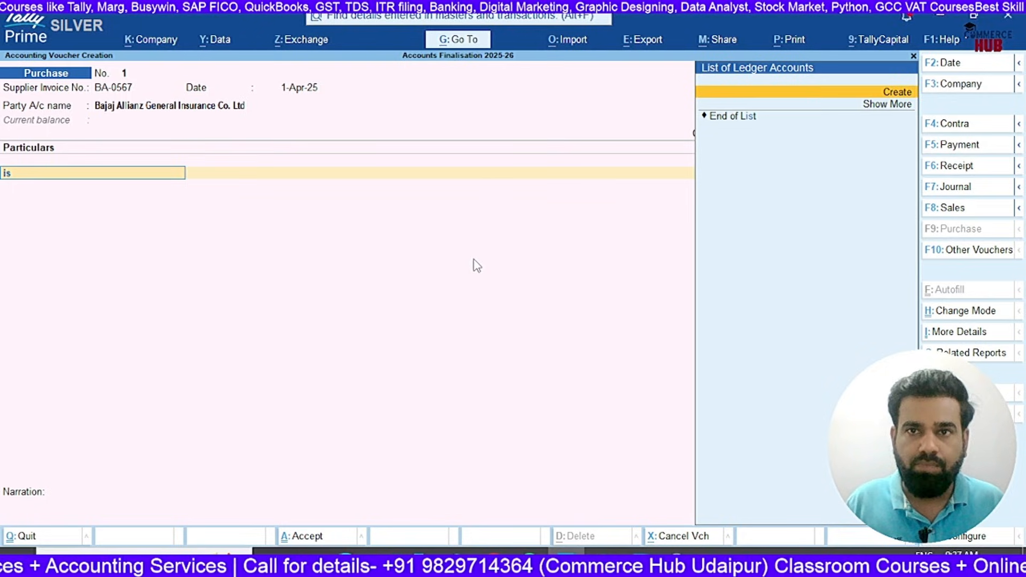
{"action": "key", "text": "Return"}
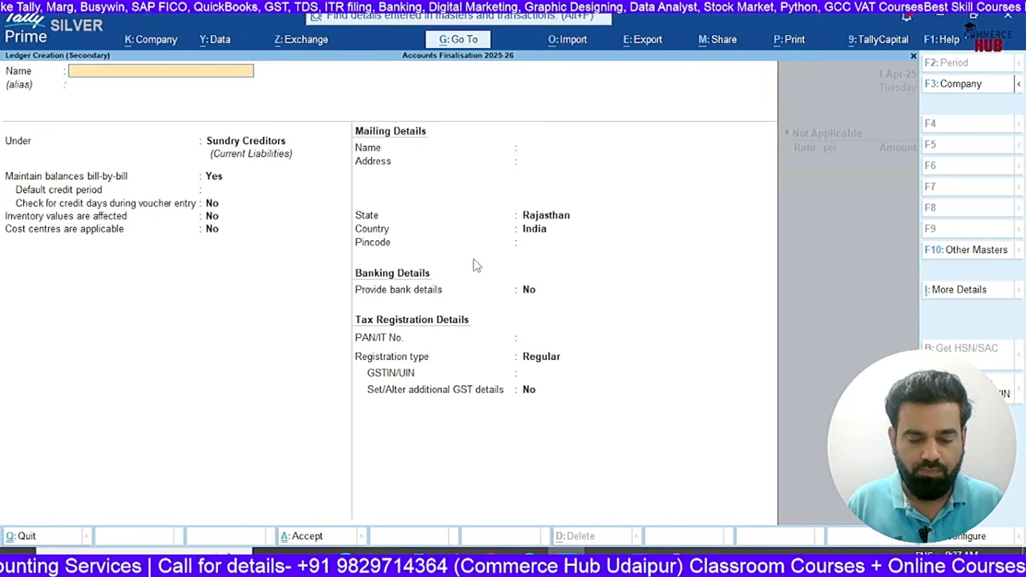
{"action": "type", "text": "Fixed as"}
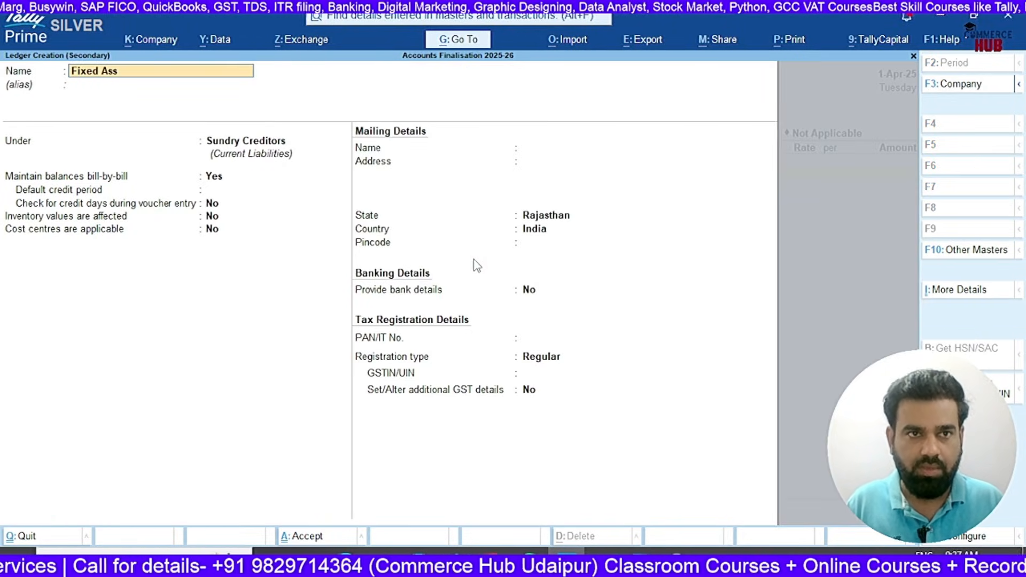
{"action": "key", "text": "BackSpace"}
{"action": "key", "text": "BackSpace"}
{"action": "key", "text": "BackSpace"}
{"action": "key", "text": "BackSpace"}
{"action": "key", "text": "BackSpace"}
{"action": "key", "text": "BackSpace"}
- Name the new ledger Insurance on Assets and group it under Indirect Expenses, keeping cost centres applicable
{"action": "type", "text": "I"}
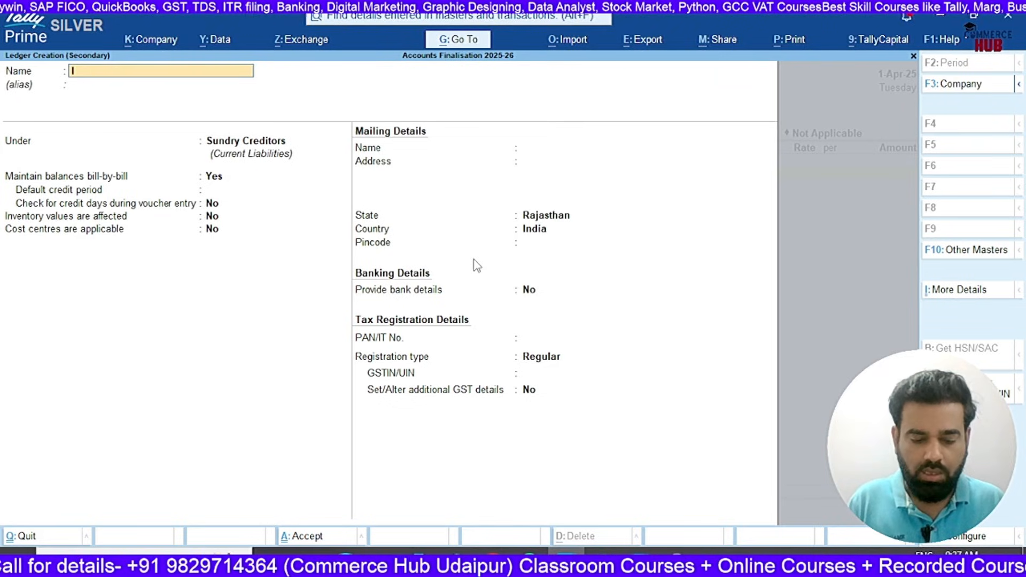
{"action": "type", "text": "nsurance on"}
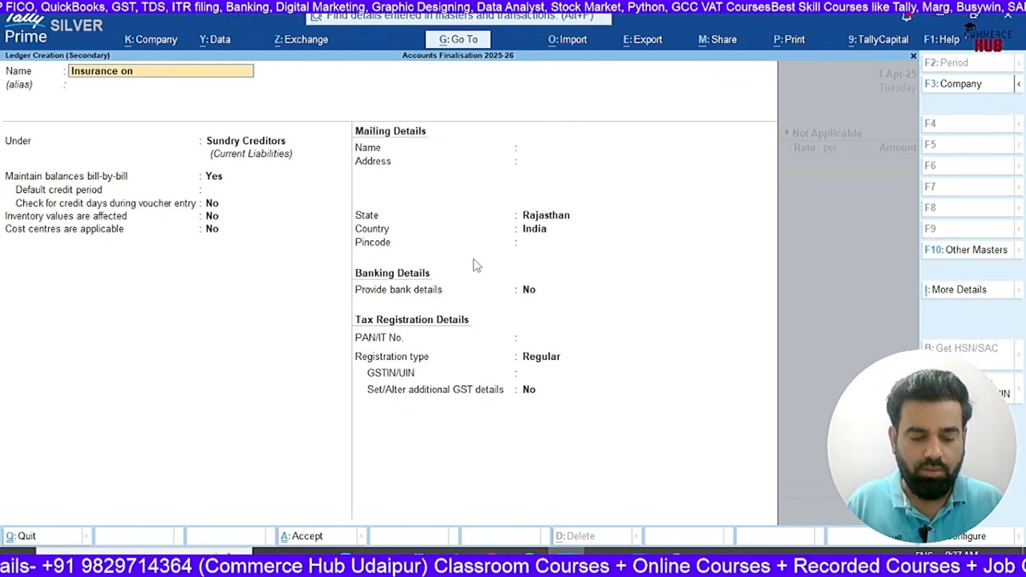
{"action": "type", "text": " assets"}
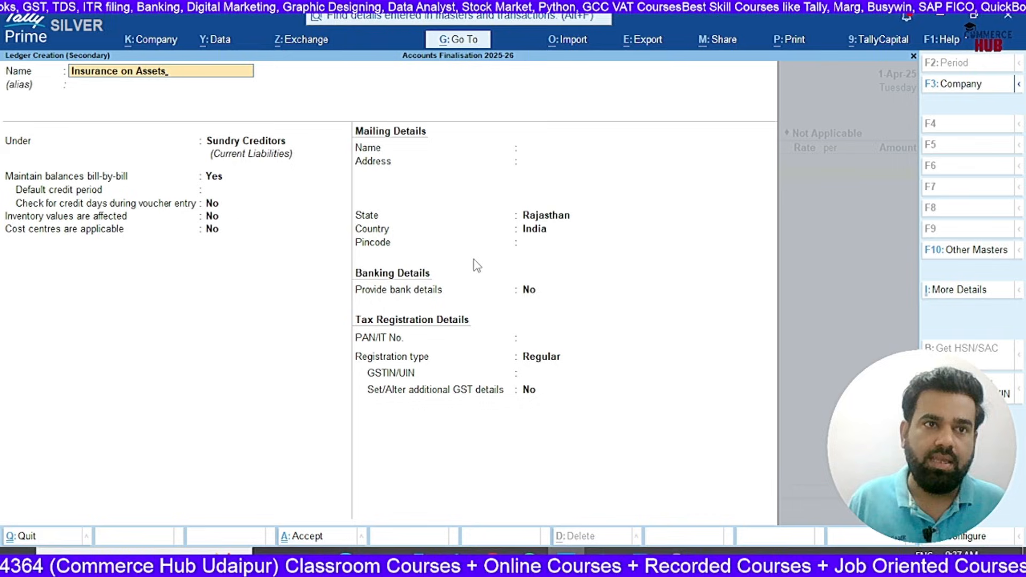
{"action": "key", "text": "Return"}
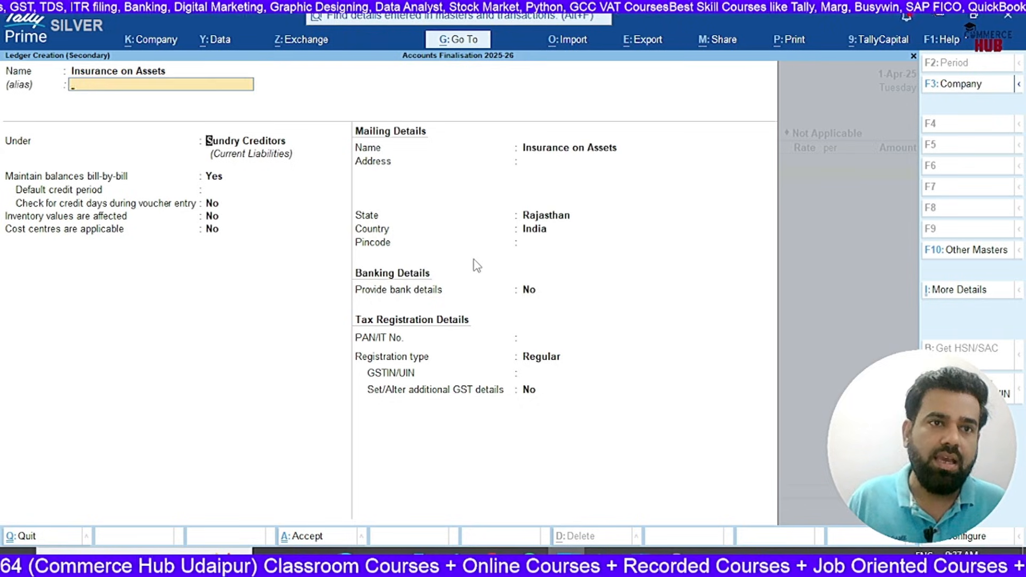
{"action": "type", "text": "Indi"}
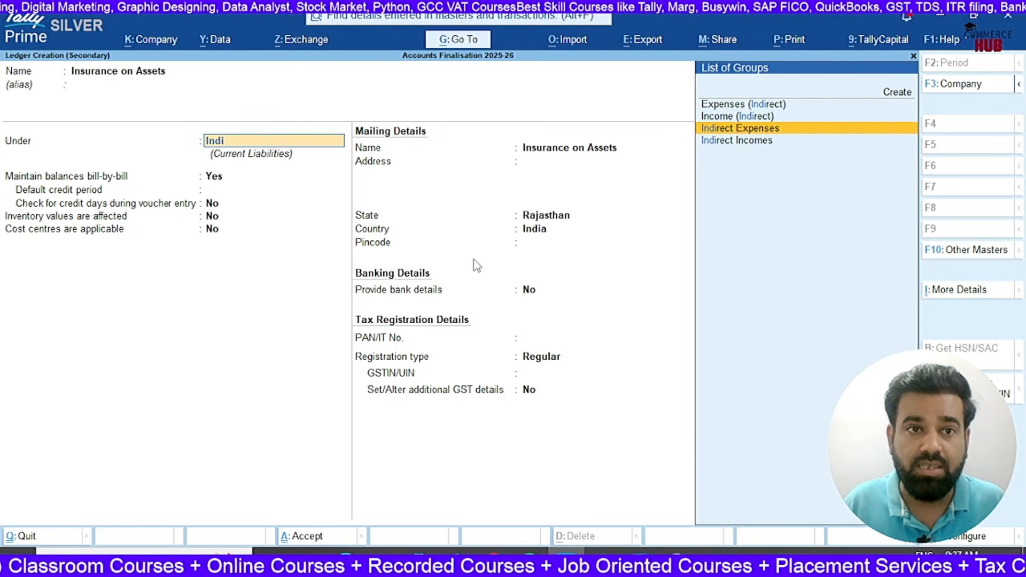
{"action": "key", "text": "Return"}
{"action": "key", "text": "Return"}
{"action": "key", "text": "Return"}
{"action": "key", "text": "Return"}
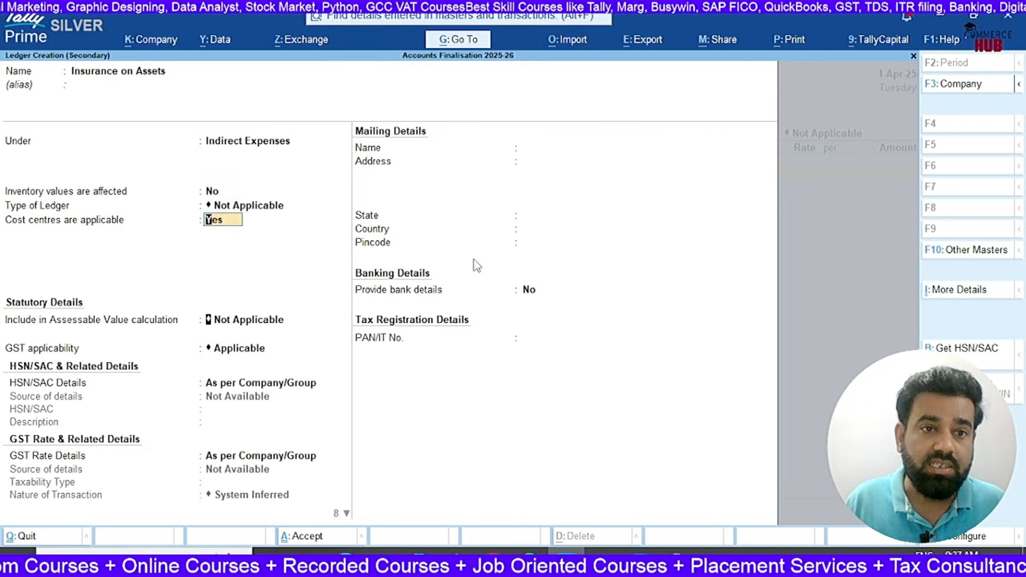
{"action": "key", "text": "Return"}
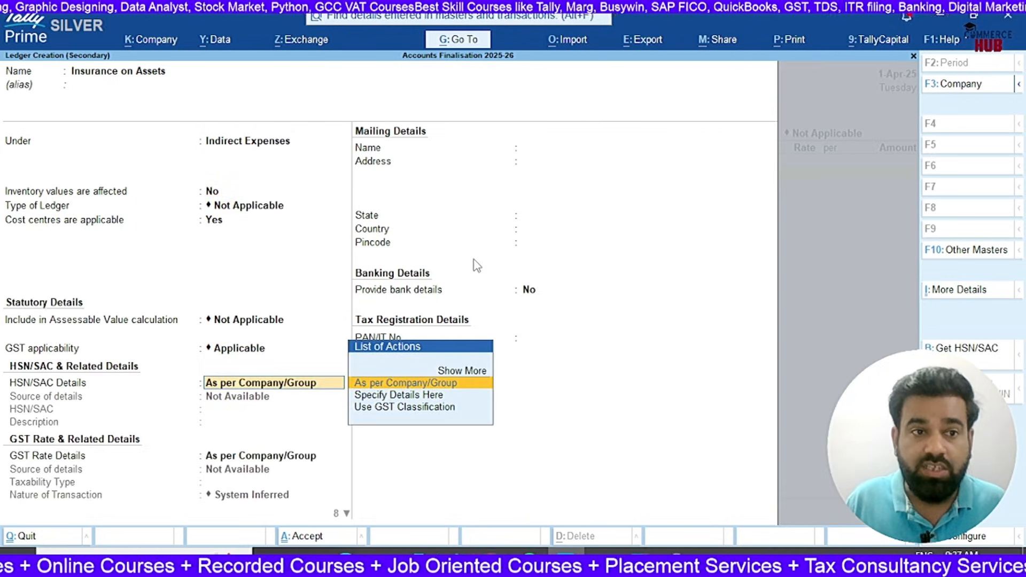
- Specify the ledger's HSN/SAC details directly, checking the SAC code in the Excel sheet and entering 997139 in TallyPrime
{"action": "key", "text": "Down"}
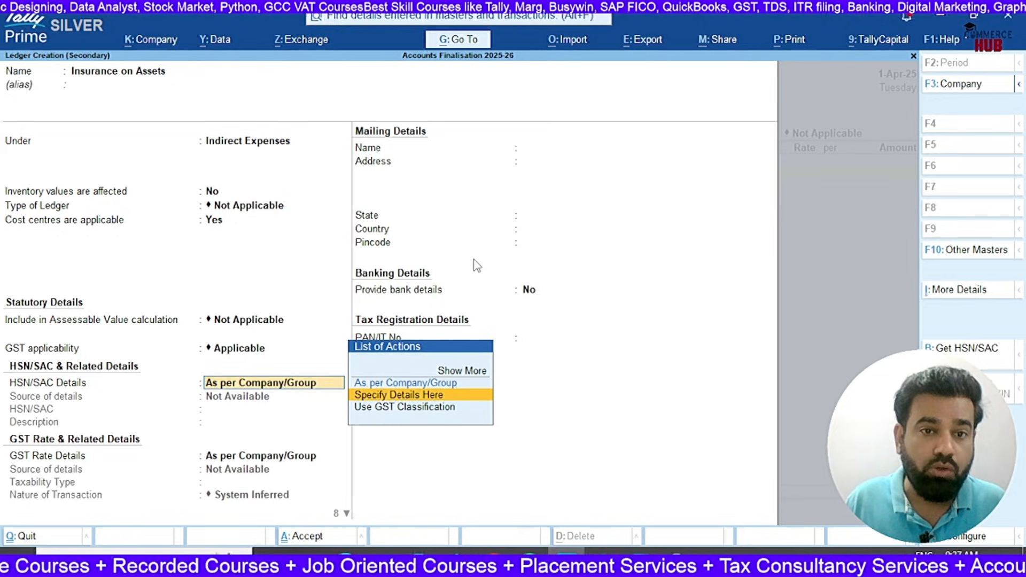
{"action": "key", "text": "Return"}
{"action": "key", "text": "alt+Tab"}
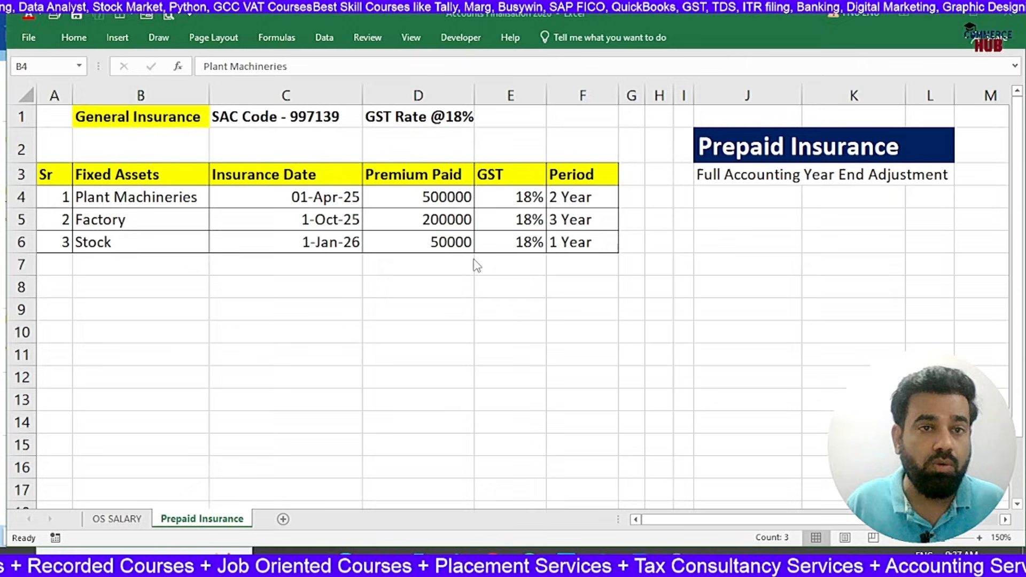
{"action": "left_click", "coordinate": [336, 117]}
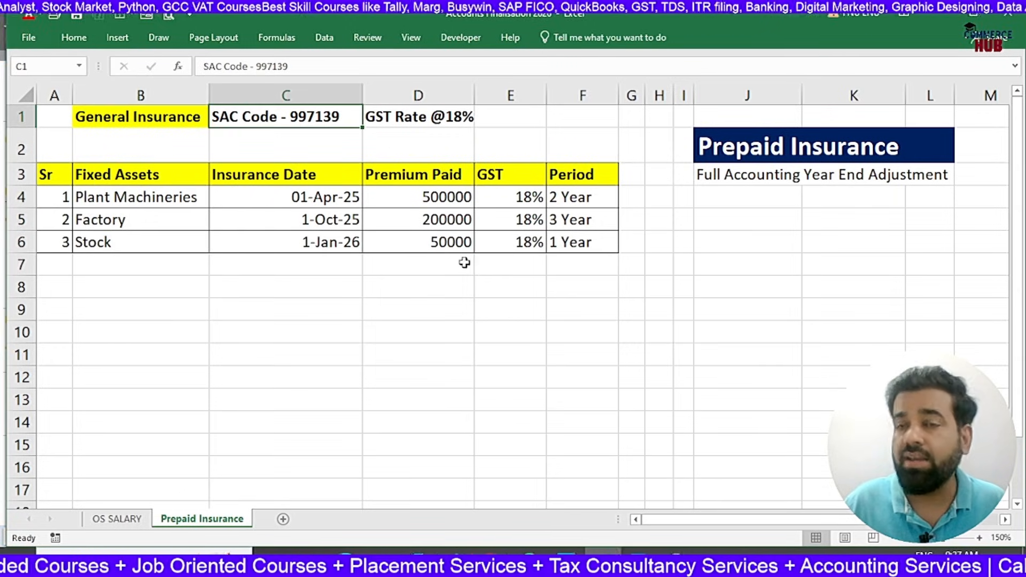
{"action": "key", "text": "alt+Tab"}
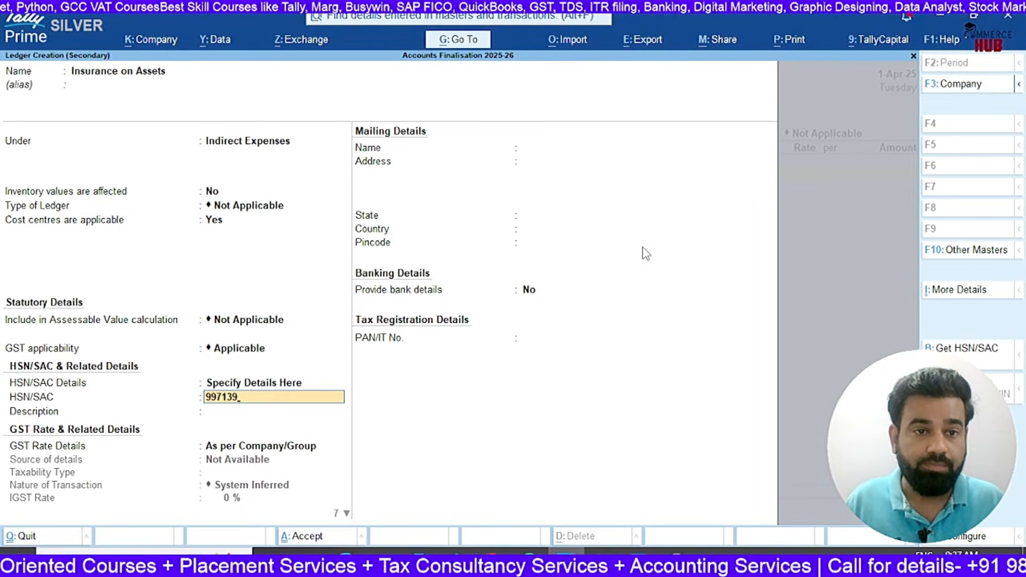
{"action": "key", "text": "Return"}
{"action": "key", "text": "Return"}
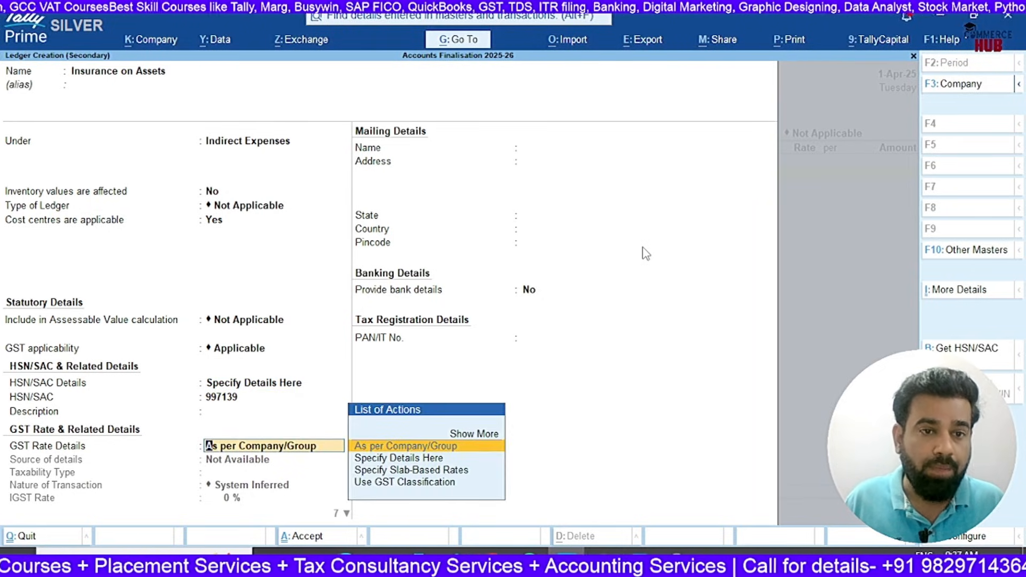
- Specify the ledger's GST rate details as Taxable at 18% IGST, eligible for input tax credit, with Services as the supply type
{"action": "key", "text": "Down"}
{"action": "key", "text": "Return"}
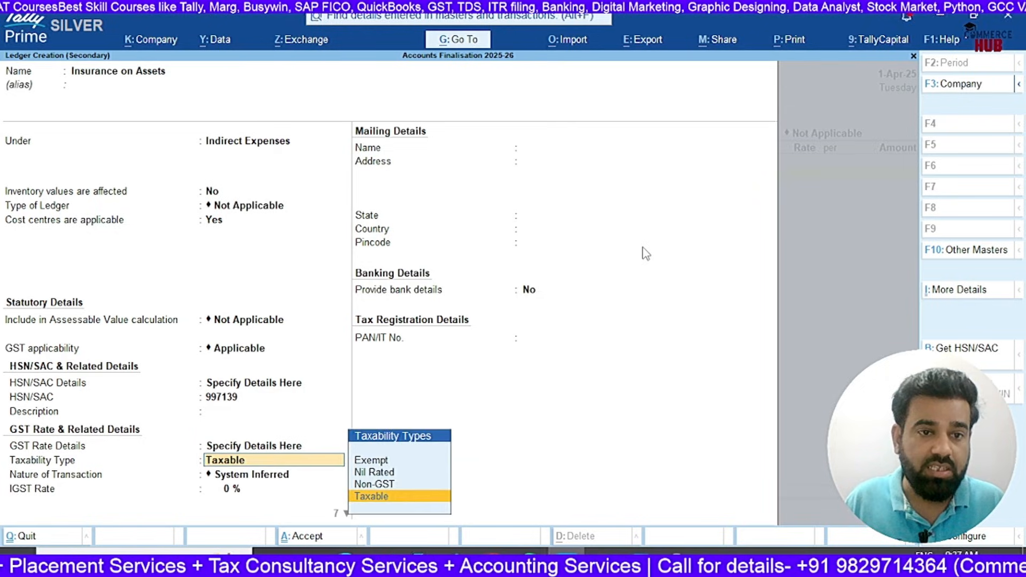
{"action": "key", "text": "Return"}
{"action": "type", "text": "18"}
{"action": "key", "text": "Return"}
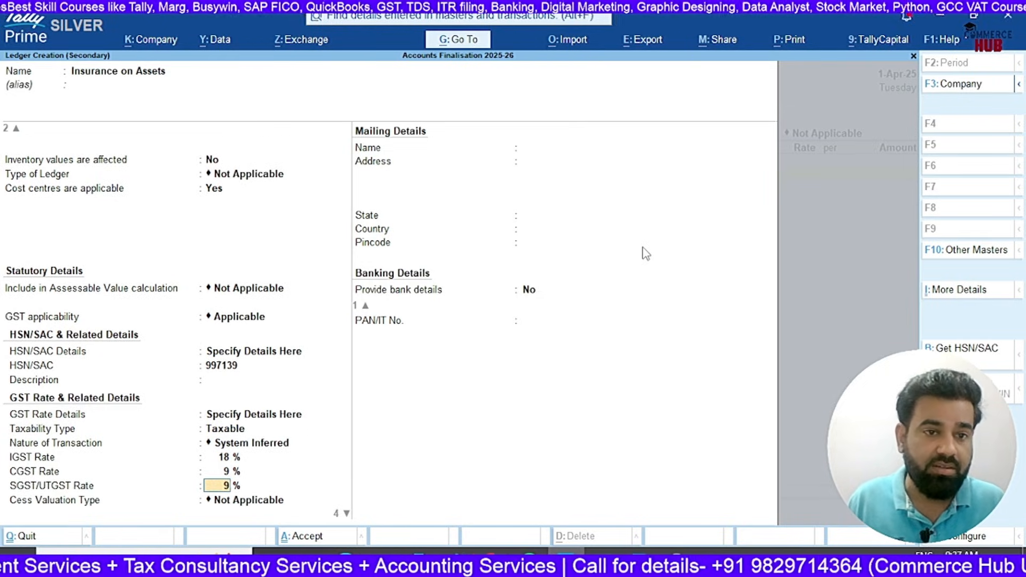
{"action": "key", "text": "Return"}
{"action": "key", "text": "Return"}
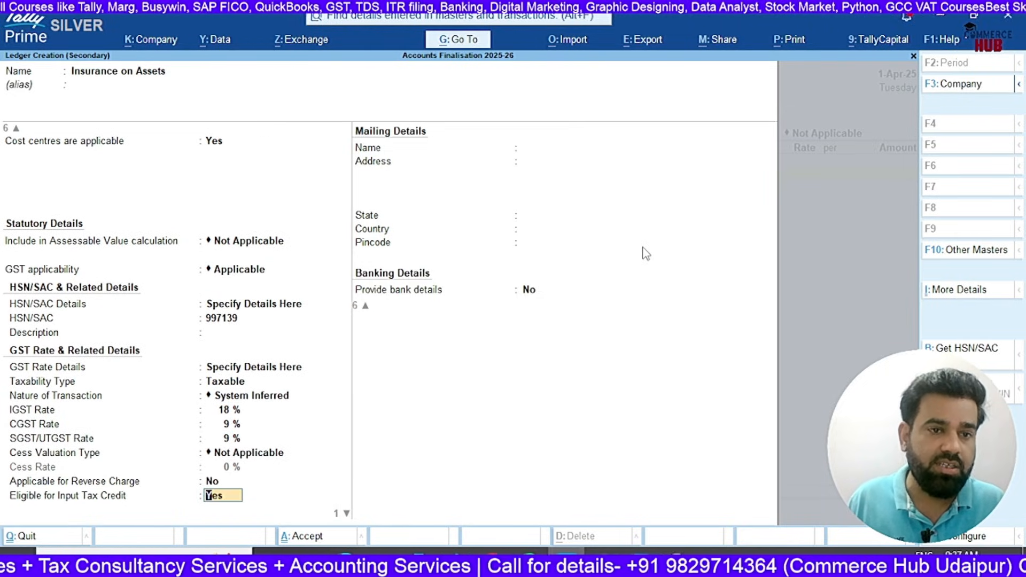
{"action": "key", "text": "Return"}
{"action": "key", "text": "Return"}
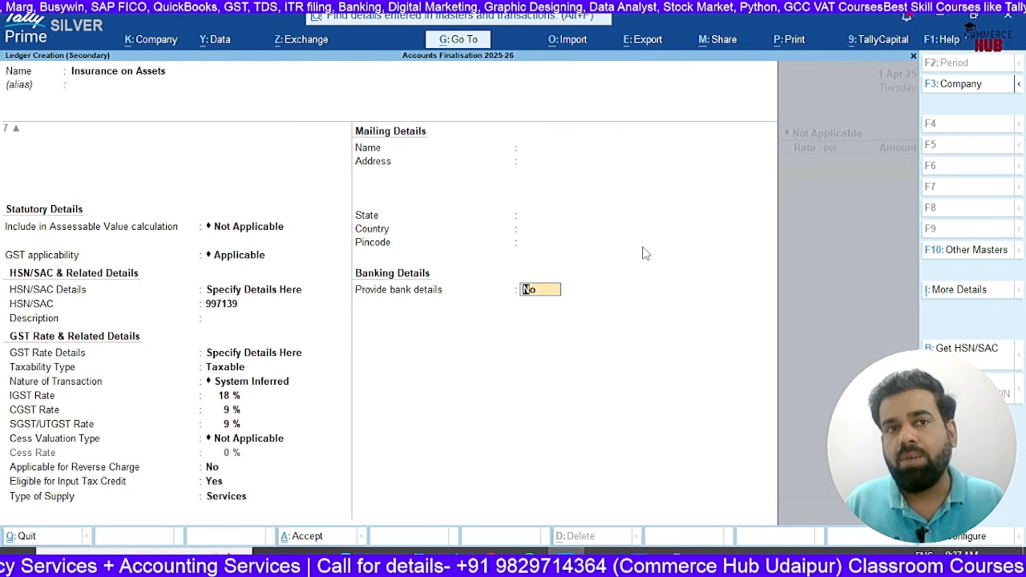
- Switch to Excel and enter the headings Ledgers in B8 and Group in C8 below the insurance table
{"action": "key", "text": "alt+Tab"}
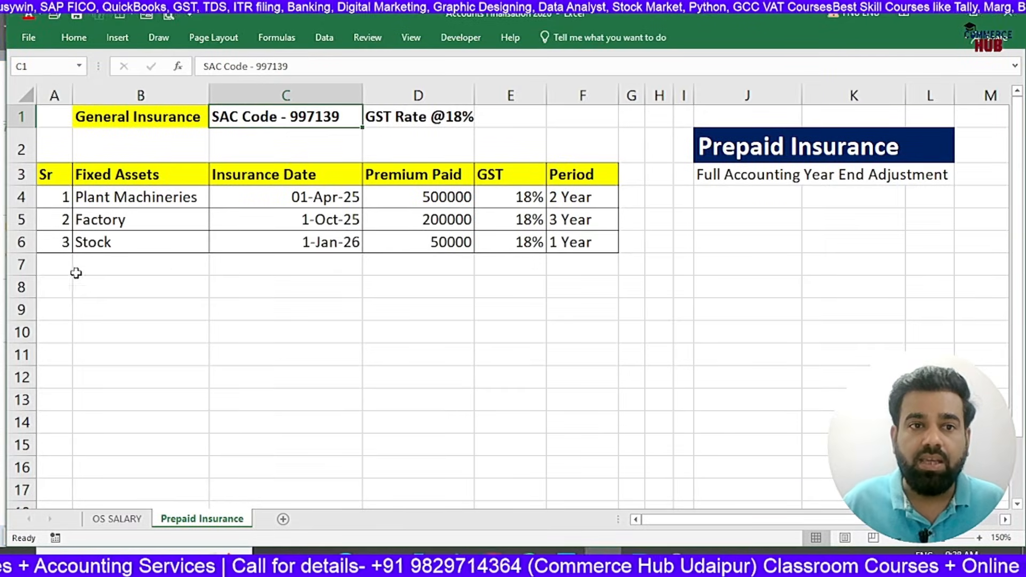
{"action": "left_click", "coordinate": [74, 291]}
{"action": "type", "text": "Ledger"}
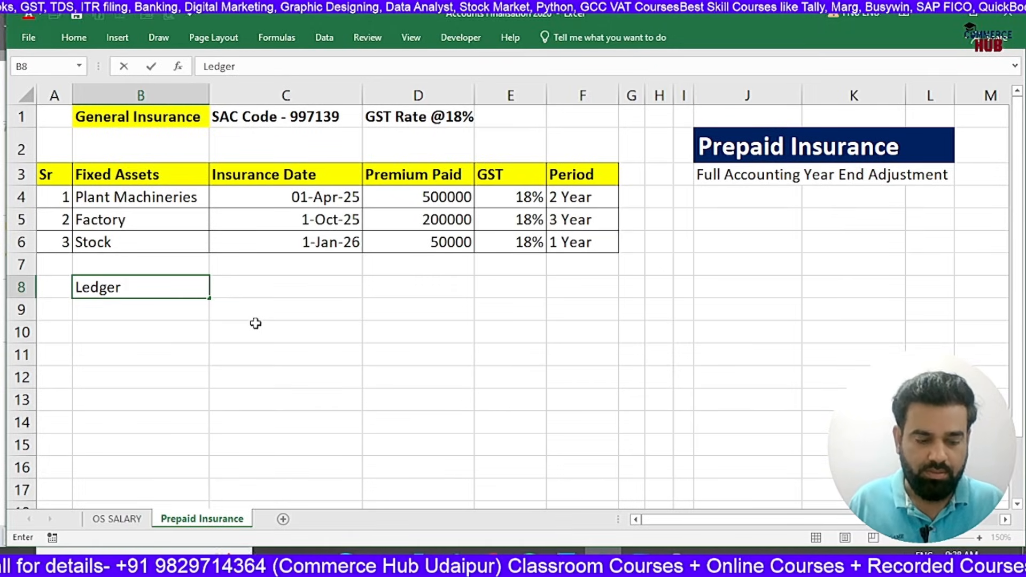
{"action": "type", "text": "s"}
{"action": "key", "text": "Tab"}
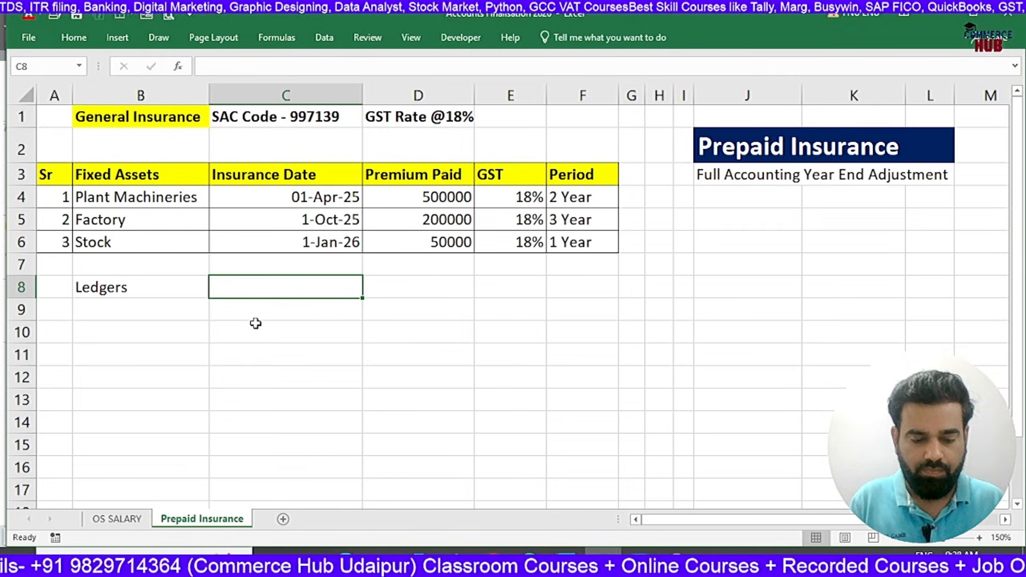
{"action": "type", "text": "Group"}
{"action": "key", "text": "Return"}
- Enter serial number 1 in A9 and the ledger name Bajaj Allianz General Insurance Co in B9
{"action": "key", "text": "Up"}
{"action": "key", "text": "Left"}
{"action": "key", "text": "Left"}
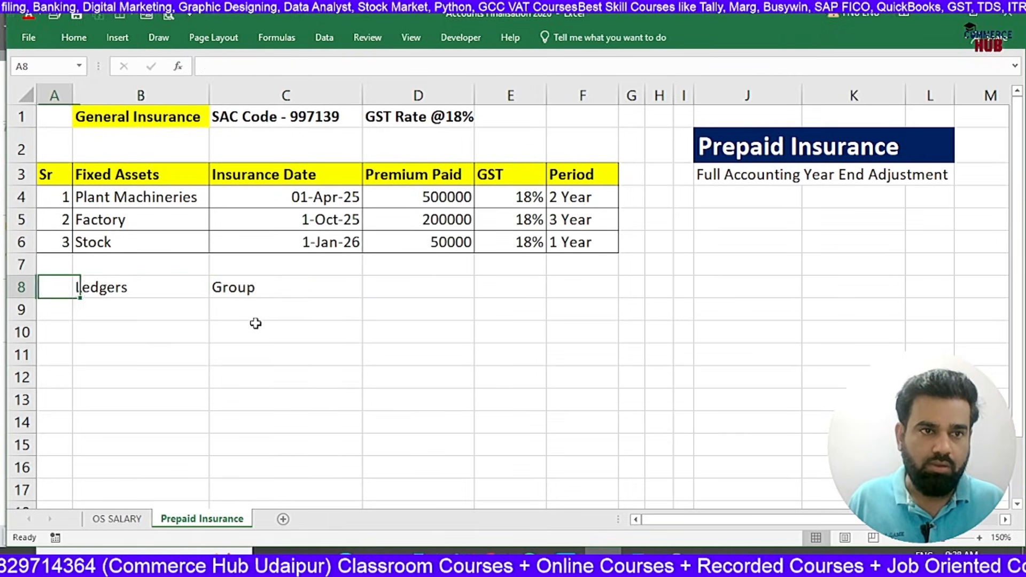
{"action": "key", "text": "Down"}
{"action": "type", "text": "1"}
{"action": "key", "text": "Tab"}
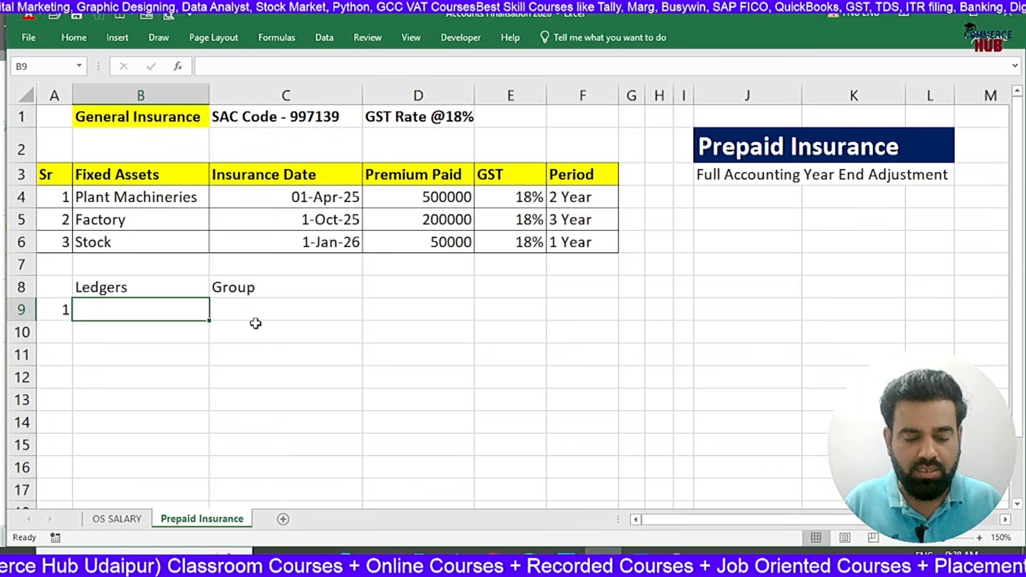
{"action": "type", "text": "Bajaj Alli"}
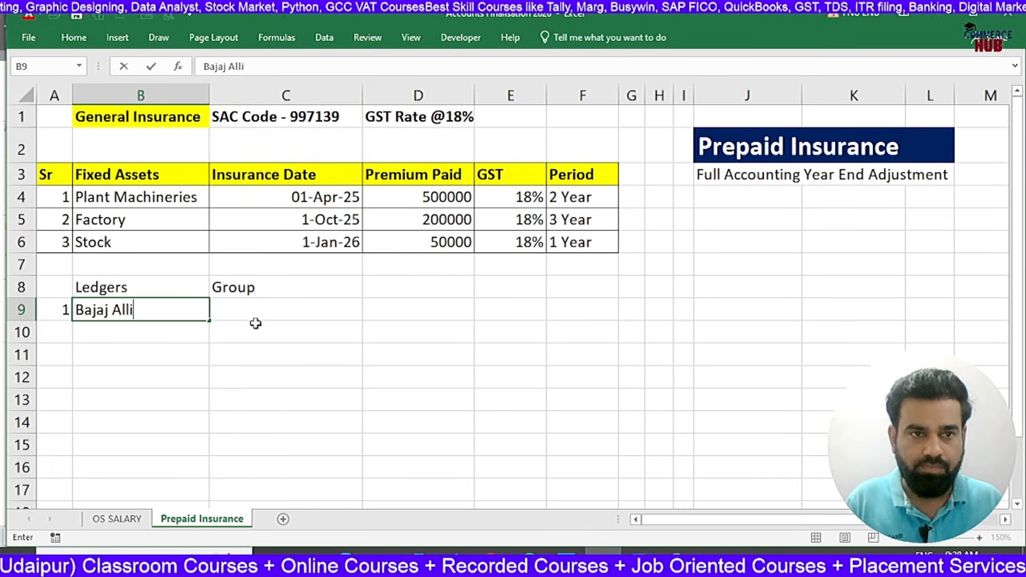
{"action": "type", "text": "an"}
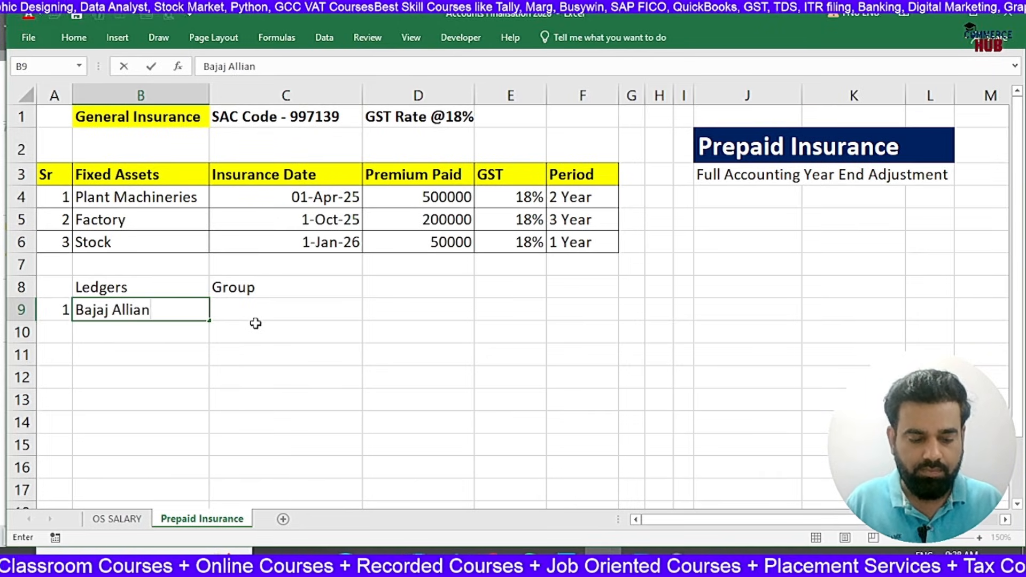
{"action": "type", "text": "z Ge"}
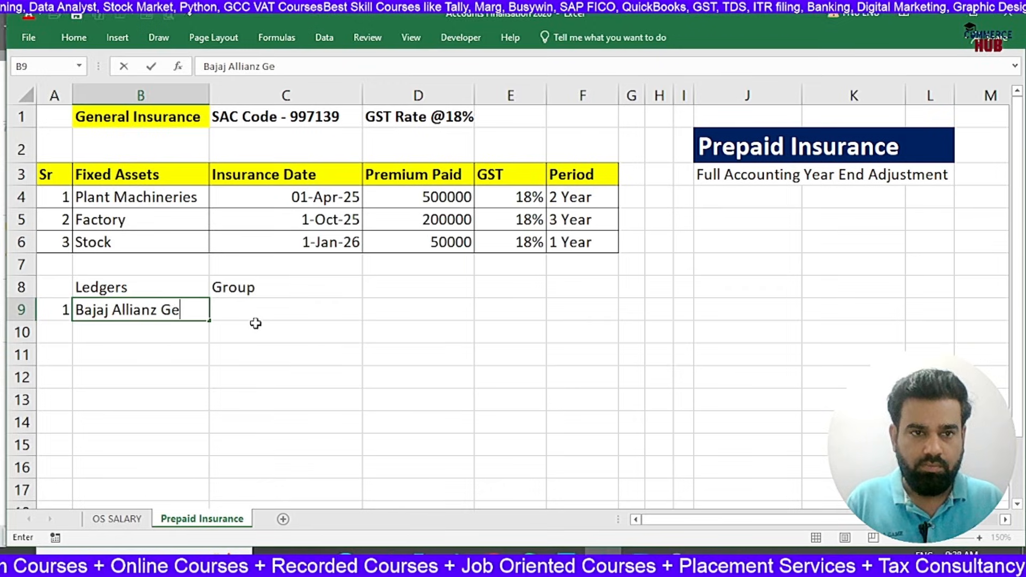
{"action": "type", "text": "neral Insurance Co"}
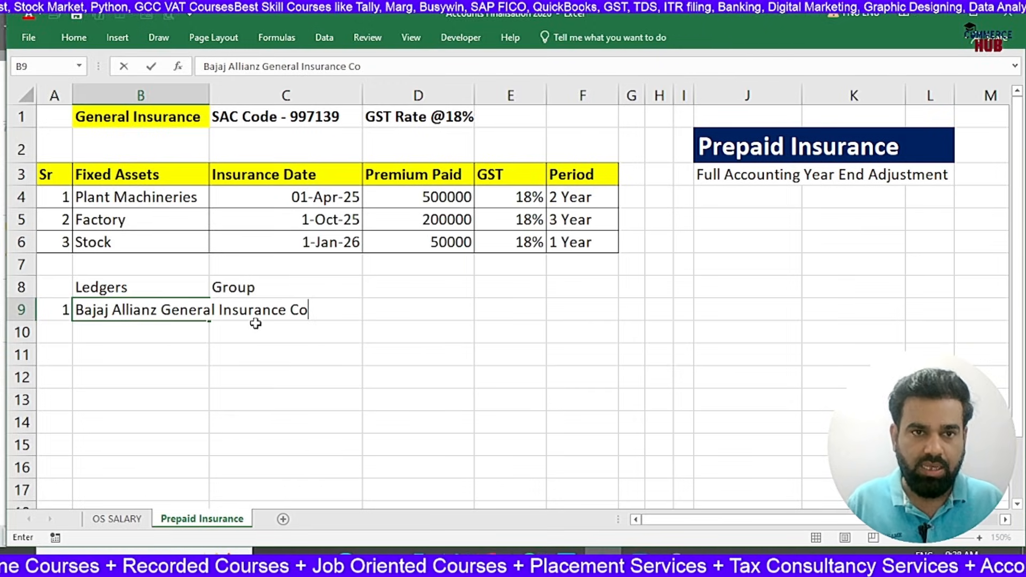
{"action": "key", "text": "Return"}
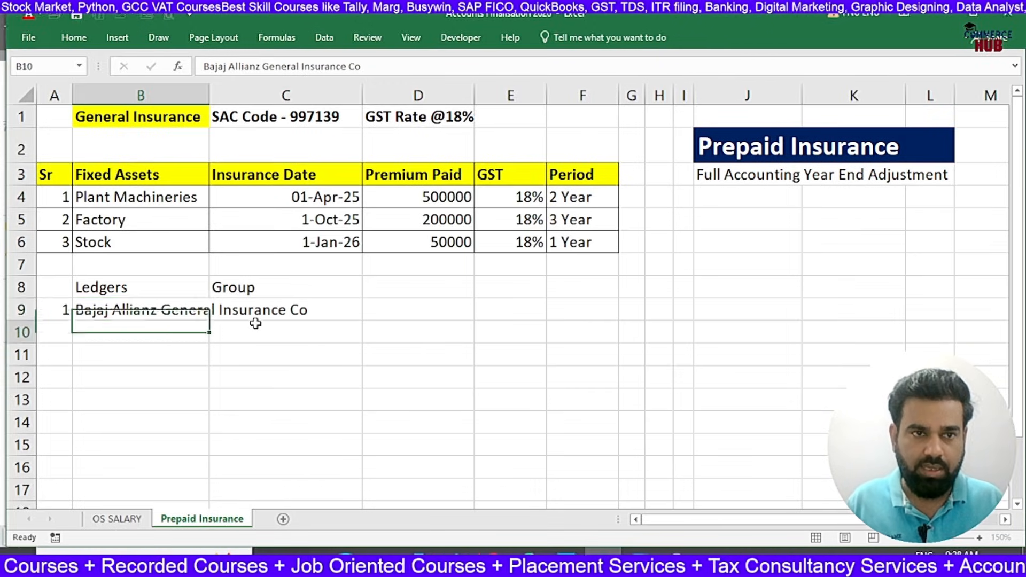
- Enter the group Sundry Creditor in C9 for the Bajaj Allianz General Insurance Co ledger
{"action": "key", "text": "Up"}
{"action": "key", "text": "Right"}
{"action": "type", "text": "Sund"}
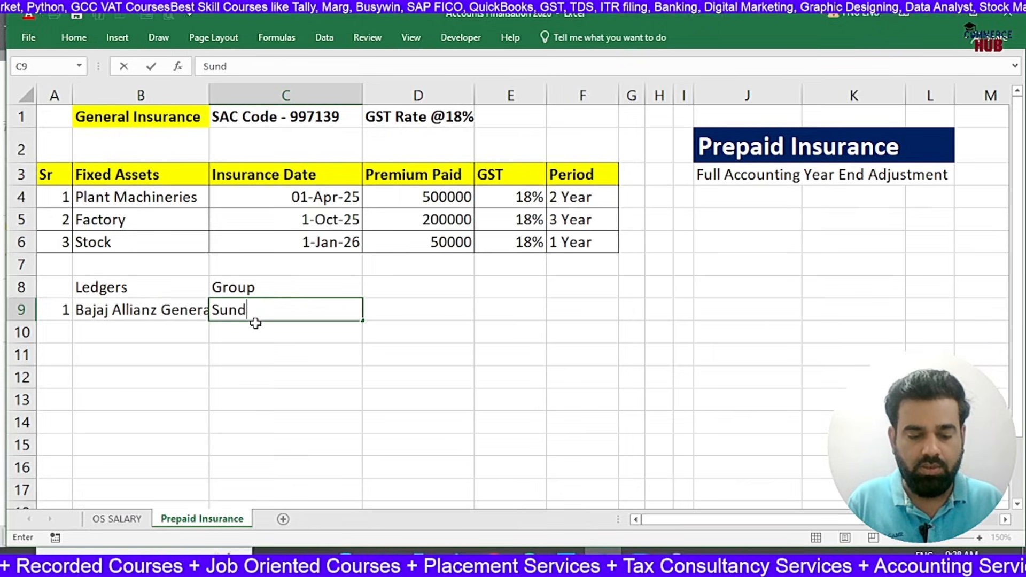
{"action": "type", "text": "ry Creditor"}
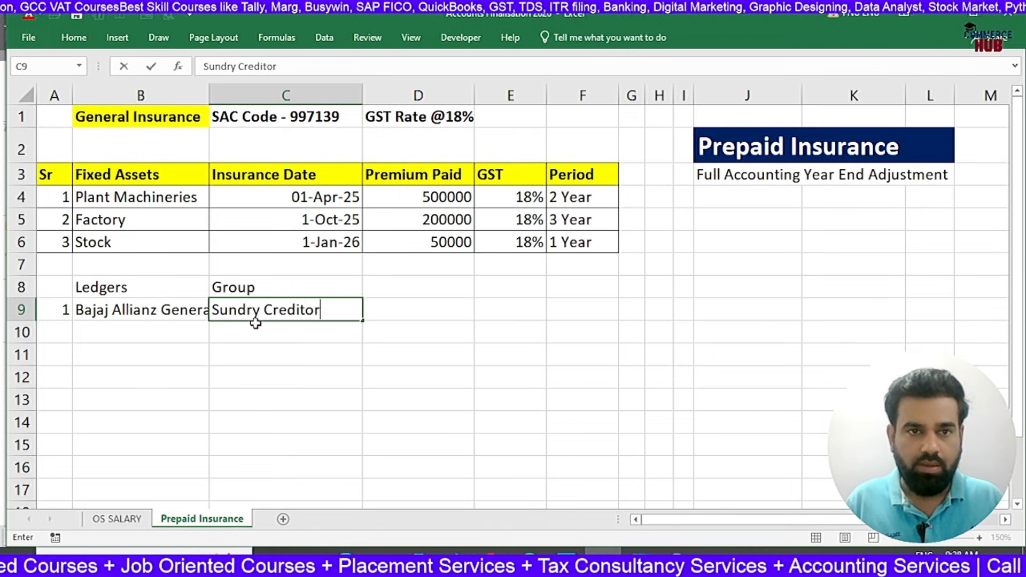
{"action": "key", "text": "Return"}
{"action": "key", "text": "Up"}
{"action": "key", "text": "Up"}
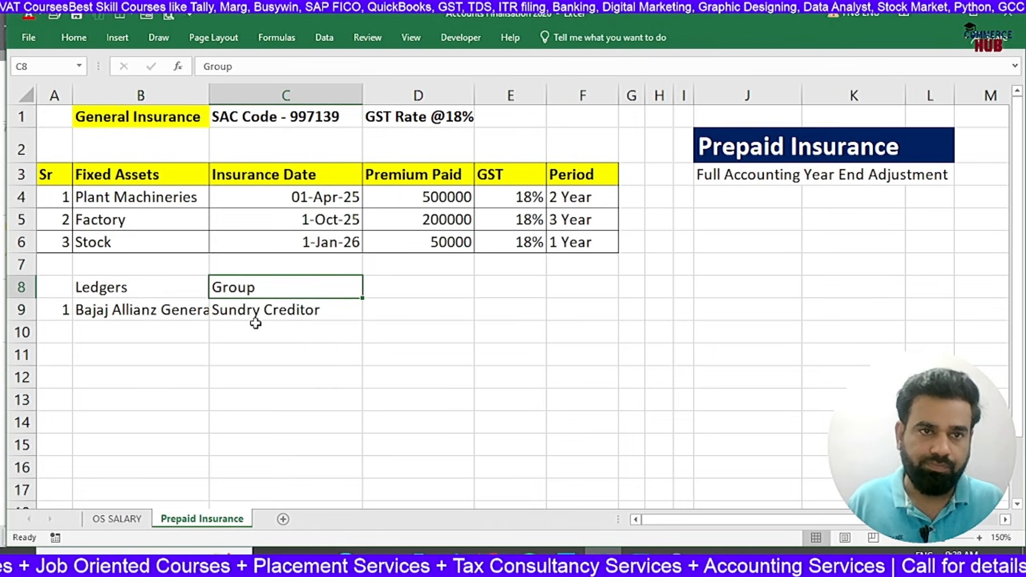
- Move the Group heading and Sundry Creditor entry from C8:C9 to D8:D9
{"action": "left_click", "coordinate": [254, 315]}
{"action": "left_click_drag", "start_coordinate": [269, 292], "coordinate": [278, 315]}
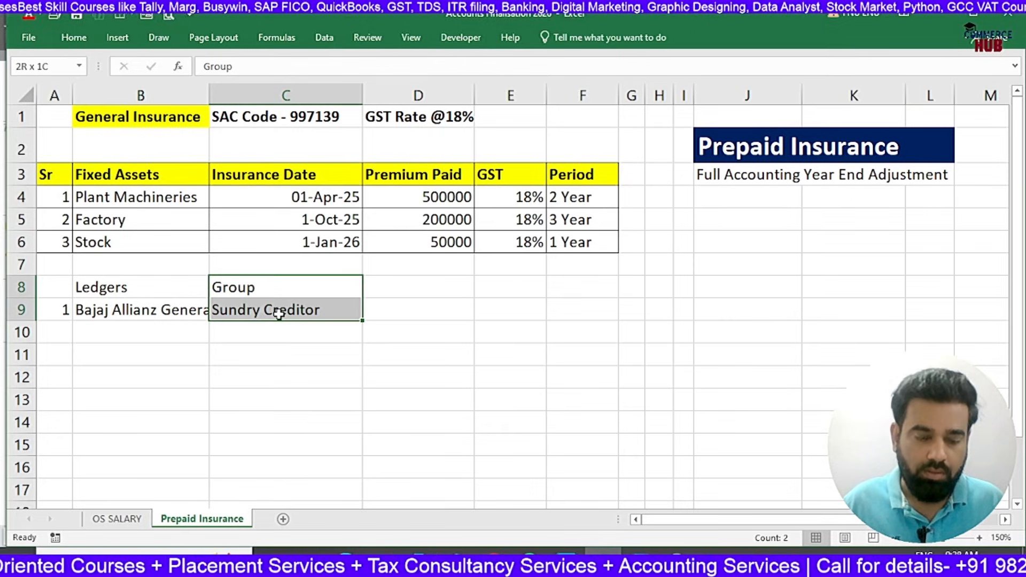
{"action": "key", "text": "ctrl+c"}
{"action": "left_click", "coordinate": [380, 284]}
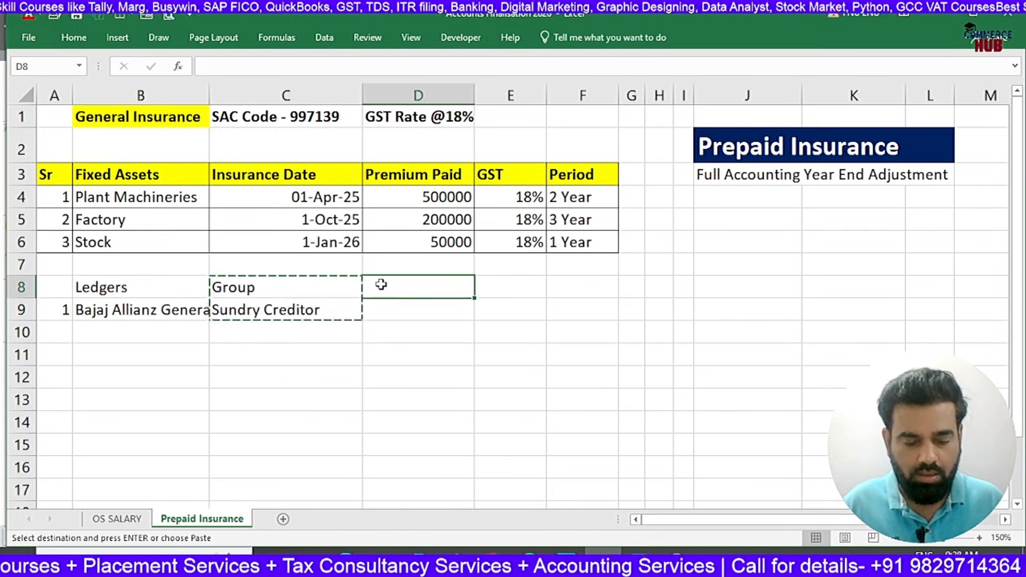
{"action": "key", "text": "ctrl+v"}
{"action": "left_click", "coordinate": [224, 360]}
- Make the headings Ledgers in B8 and Group in D8 bold and underlined
{"action": "left_click", "coordinate": [151, 294]}
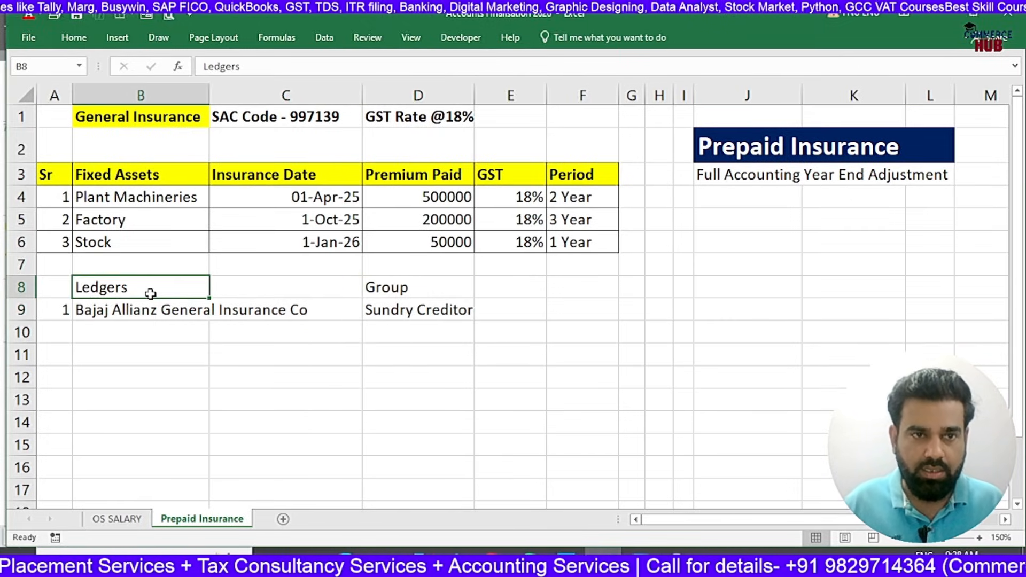
{"action": "key", "text": "ctrl+b"}
{"action": "key", "text": "ctrl+u"}
{"action": "key", "text": "Right"}
{"action": "key", "text": "Right"}
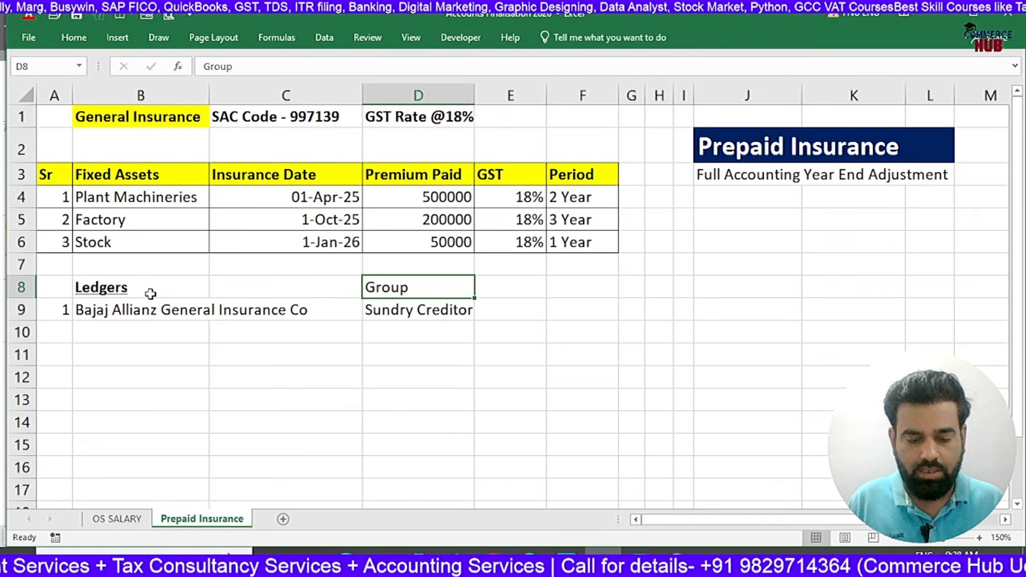
{"action": "key", "text": "ctrl+b"}
{"action": "key", "text": "ctrl+u"}
- Enter serial number 2 in A10 for the second ledger
{"action": "key", "text": "Down"}
{"action": "key", "text": "Left"}
{"action": "key", "text": "Left"}
{"action": "key", "text": "Left"}
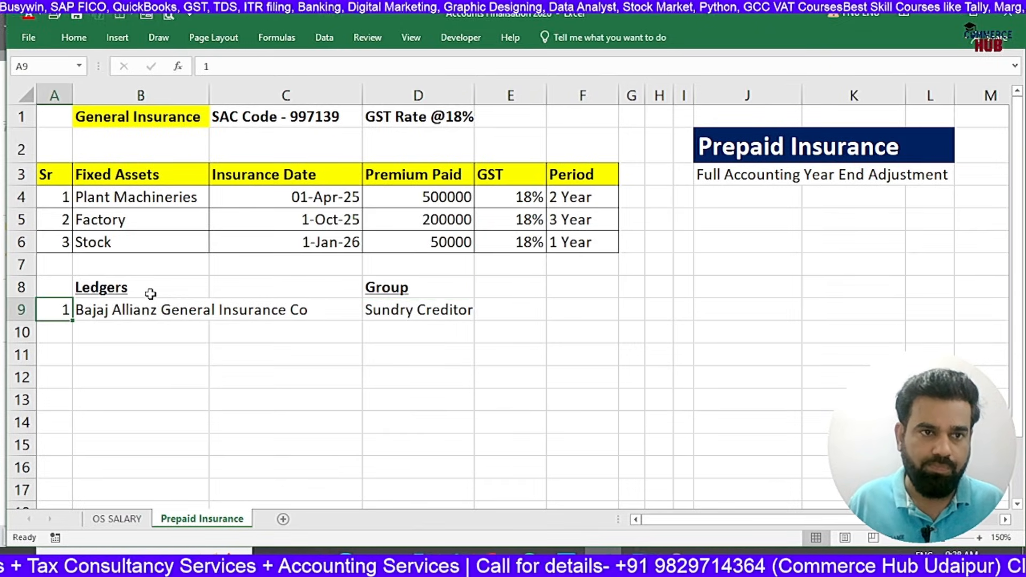
{"action": "key", "text": "Down"}
{"action": "type", "text": "2"}
- Add the heading GSTIN in F8 and the placeholder number 08XXXXXXXXXX in F9 for the insurance company
{"action": "key", "text": "Right"}
{"action": "key", "text": "Right"}
{"action": "key", "text": "Right"}
{"action": "key", "text": "Right"}
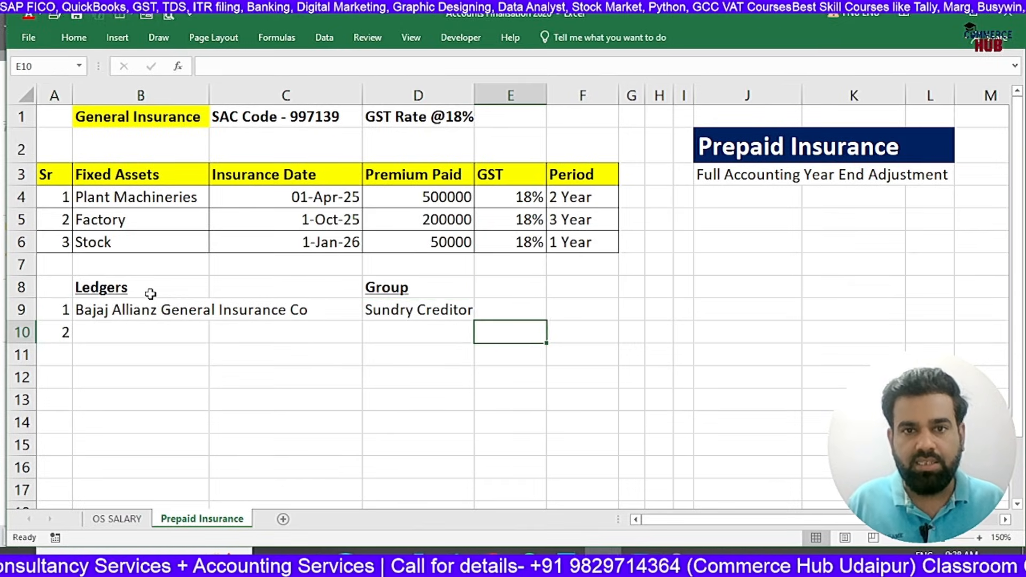
{"action": "key", "text": "Up"}
{"action": "key", "text": "Right"}
{"action": "key", "text": "Up"}
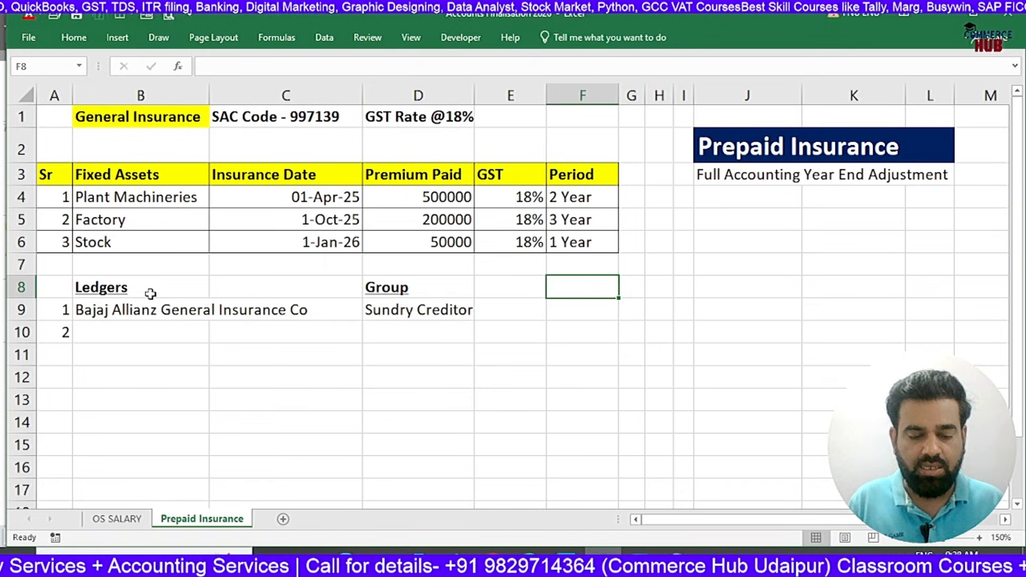
{"action": "type", "text": "GSTIN"}
{"action": "key", "text": "Return"}
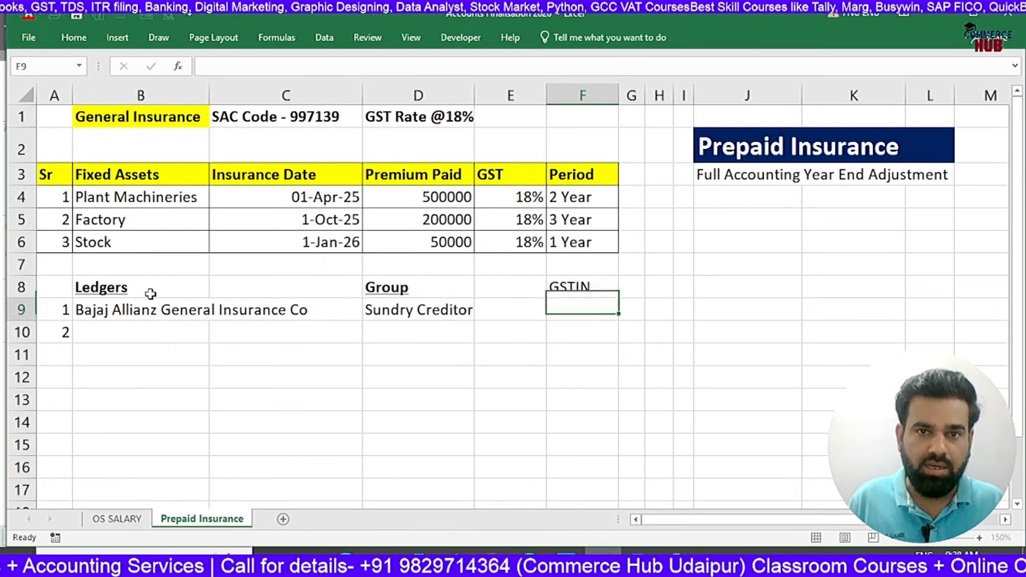
{"action": "type", "text": "08"}
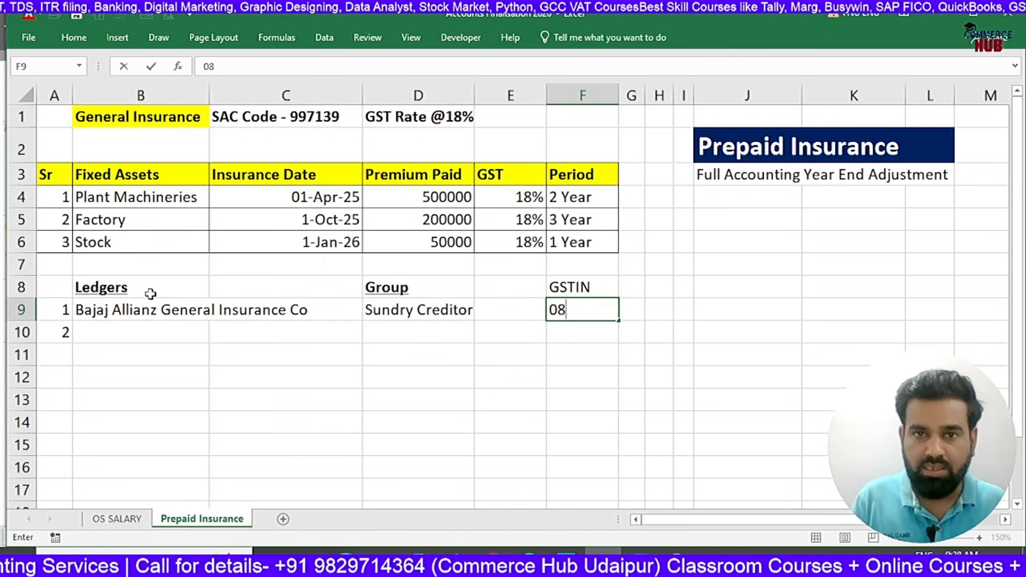
{"action": "type", "text": "XXXXXXXXXX"}
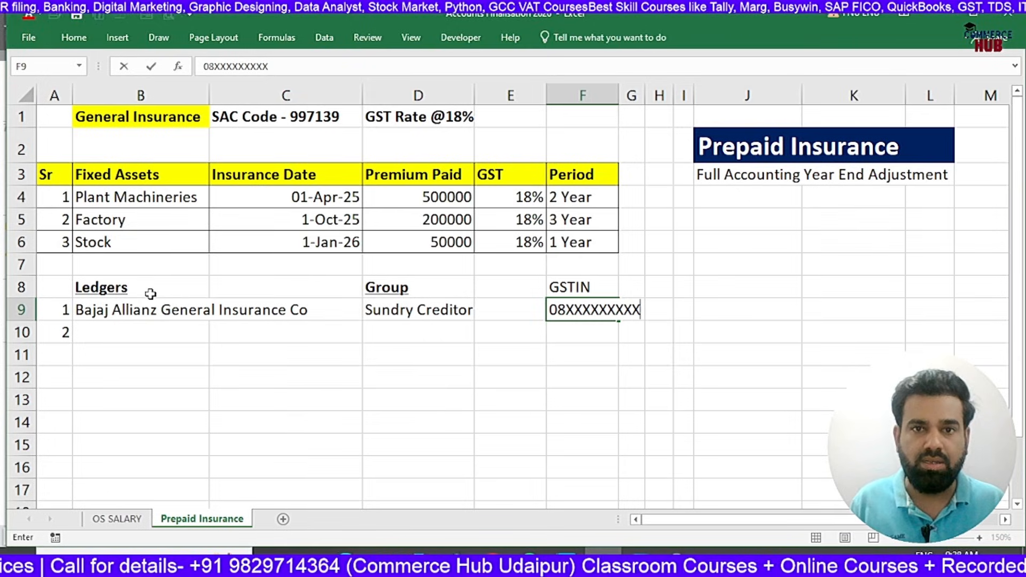
{"action": "key", "text": "Return"}
- Enter the ledger name Insurance on Assets in B10 and its group Indirect Expenses in D10
{"action": "key", "text": "Left"}
{"action": "key", "text": "Left"}
{"action": "key", "text": "Left"}
{"action": "key", "text": "Left"}
{"action": "key", "text": "Left"}
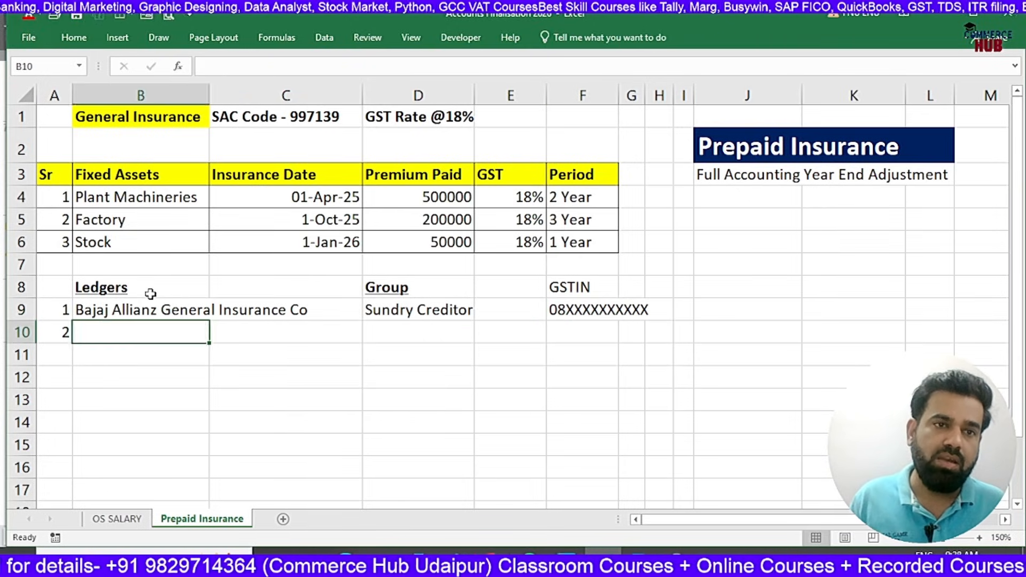
{"action": "key", "text": "Right"}
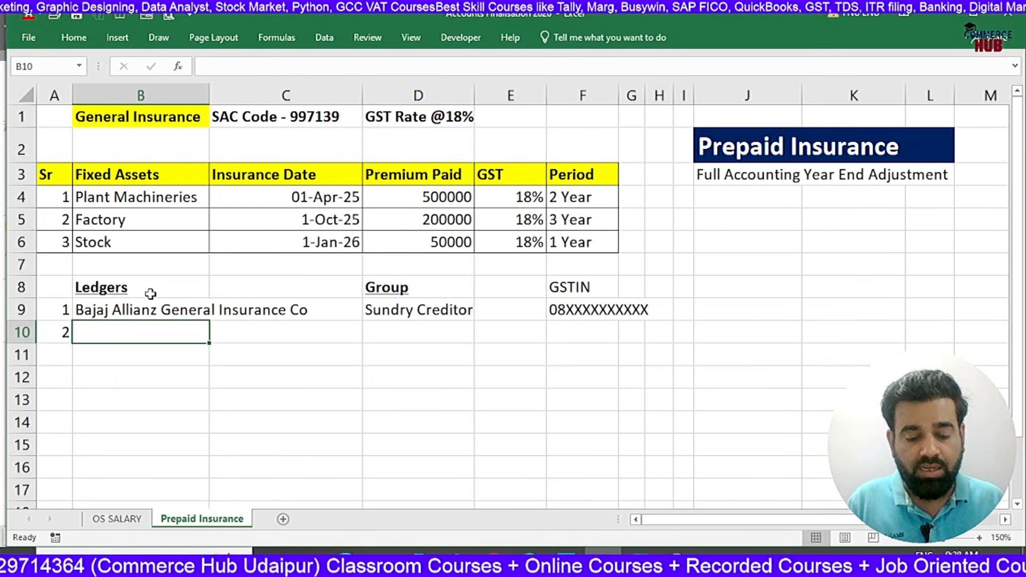
{"action": "type", "text": "Insurance on A"}
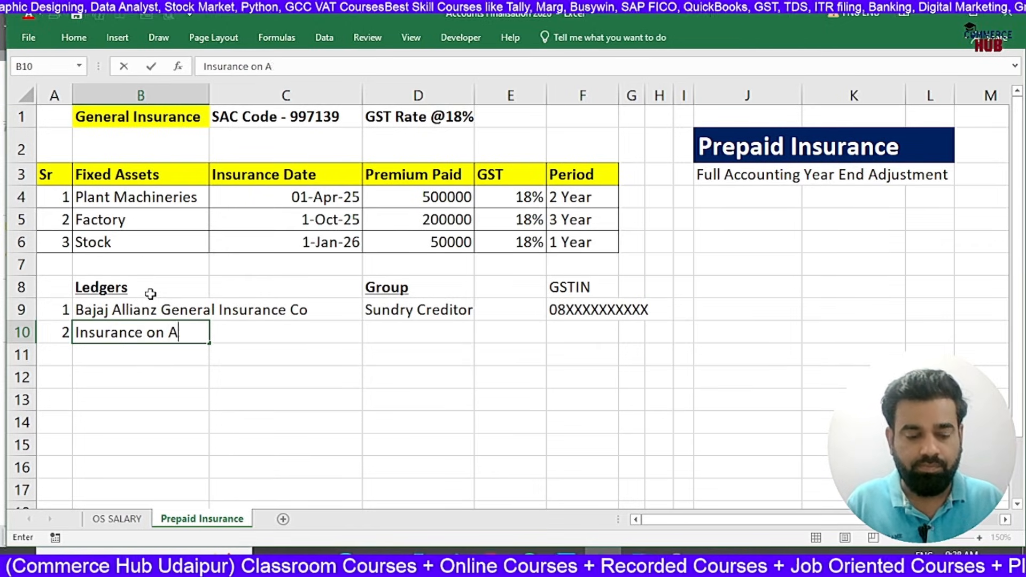
{"action": "type", "text": "ssets"}
{"action": "key", "text": "Right"}
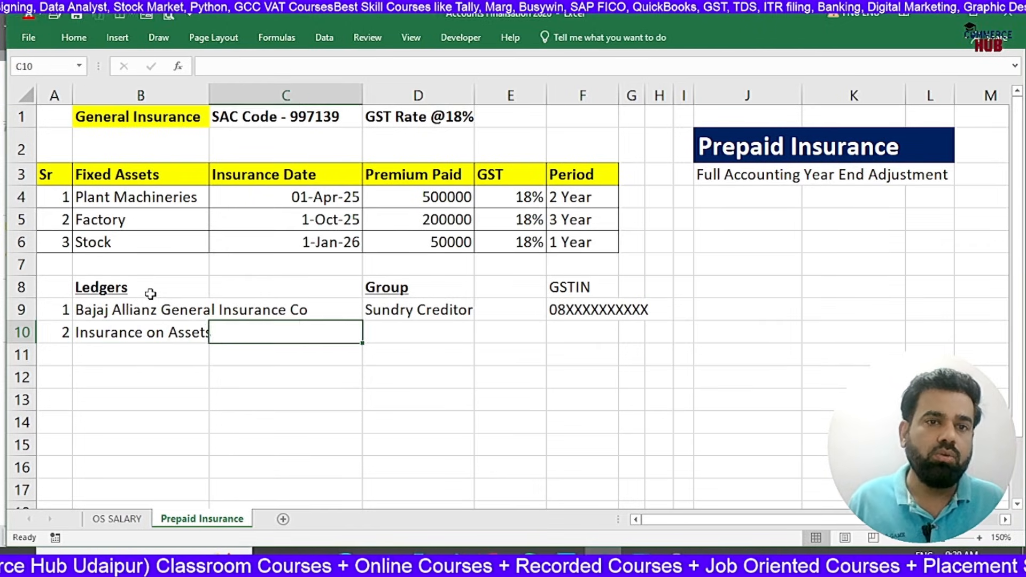
{"action": "key", "text": "Right"}
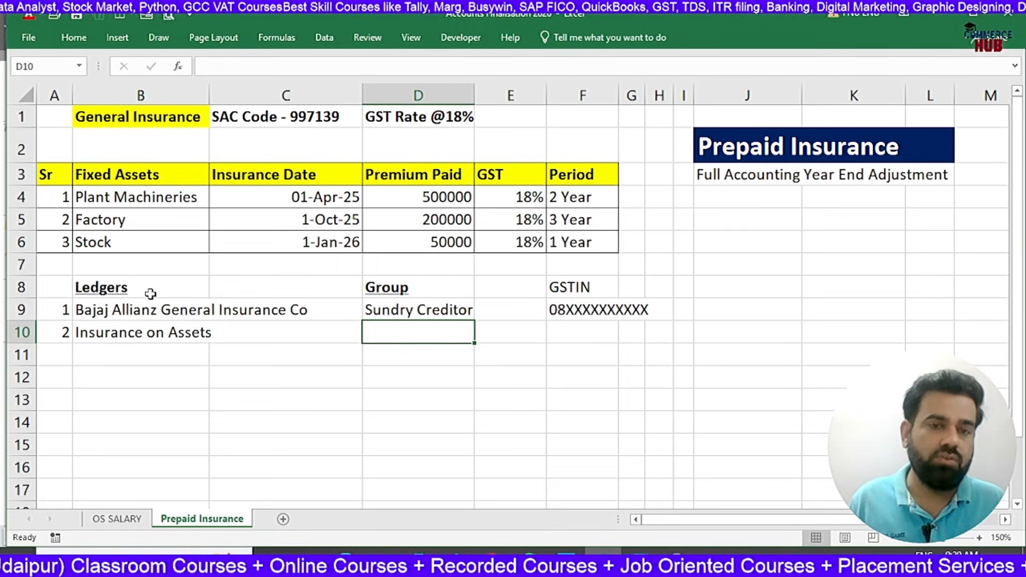
{"action": "type", "text": "Indirect E"}
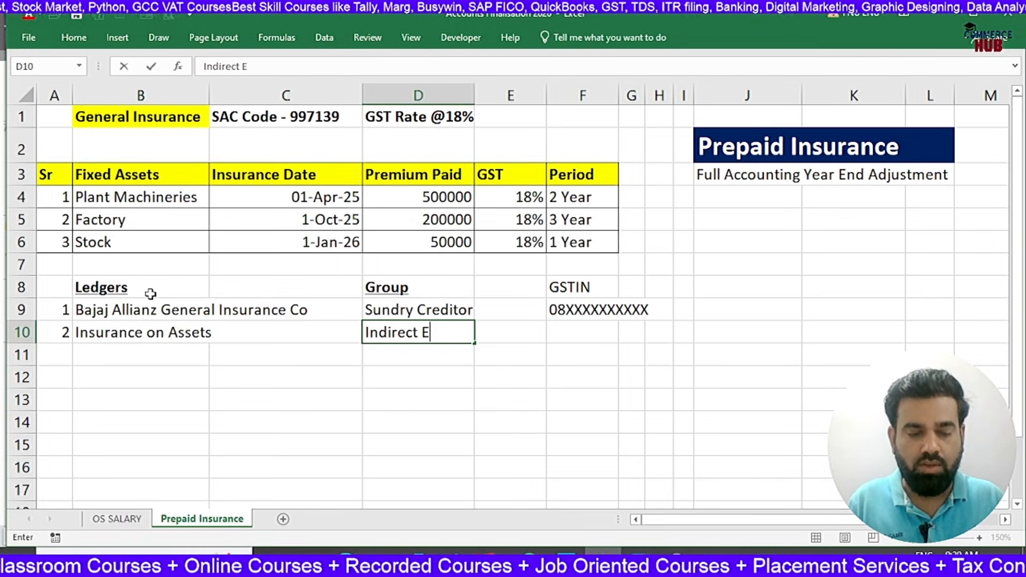
{"action": "type", "text": "xpenses"}
- Enter the note GST = Applicable in F10 for the Insurance on Assets ledger
{"action": "key", "text": "Right"}
{"action": "key", "text": "Right"}
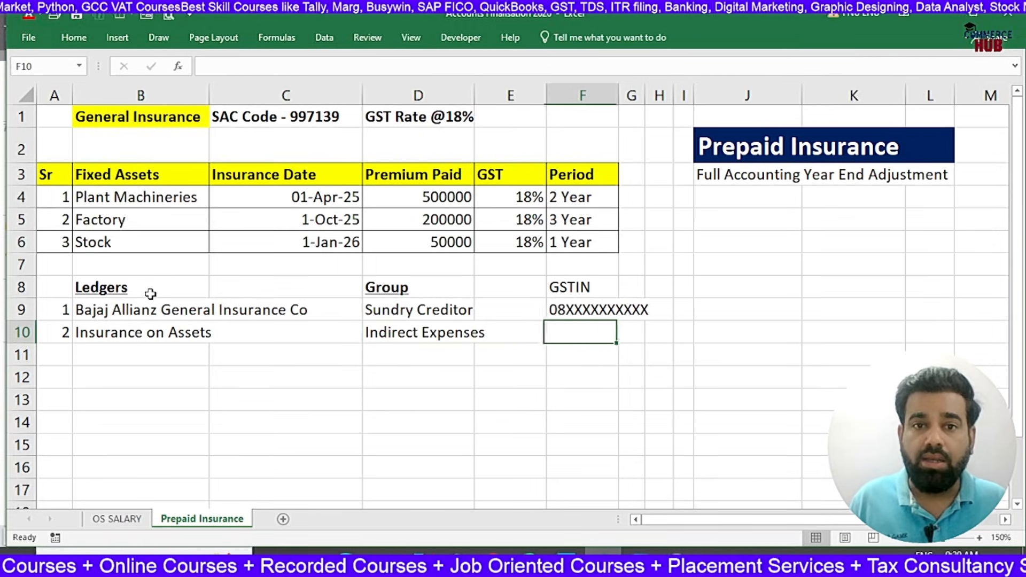
{"action": "type", "text": "GST "}
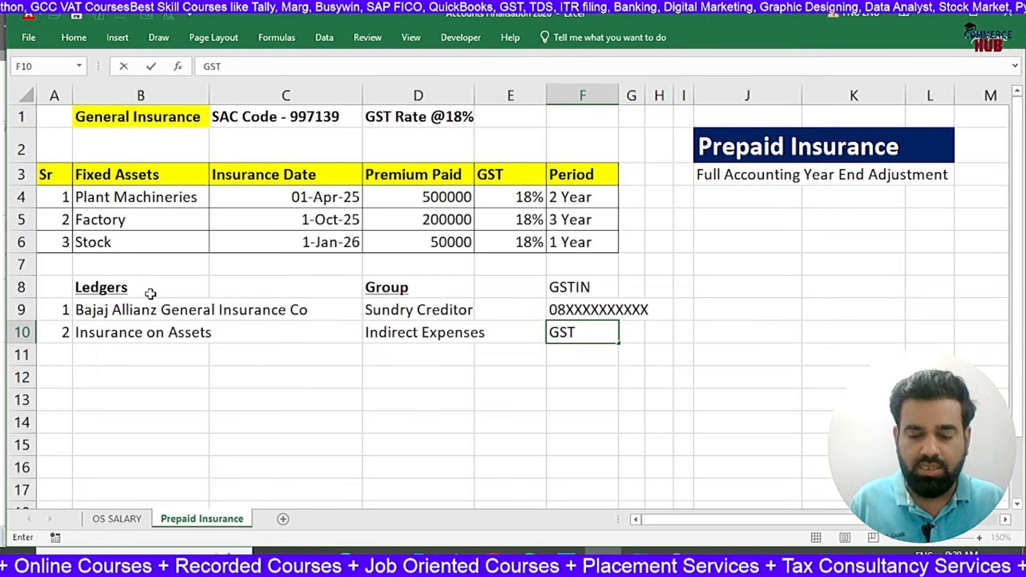
{"action": "type", "text": "= Appl"}
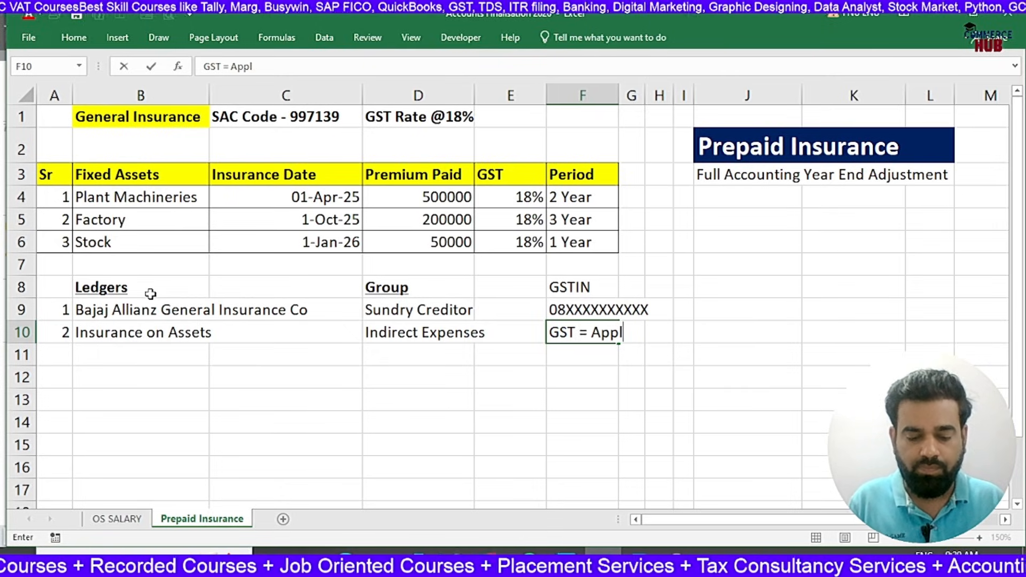
{"action": "type", "text": "icable"}
- Enter SAC + GST Rate in J10 and Service in K10 for the Insurance on Assets ledger
{"action": "key", "text": "Right"}
{"action": "key", "text": "Right"}
{"action": "key", "text": "Right"}
{"action": "key", "text": "Right"}
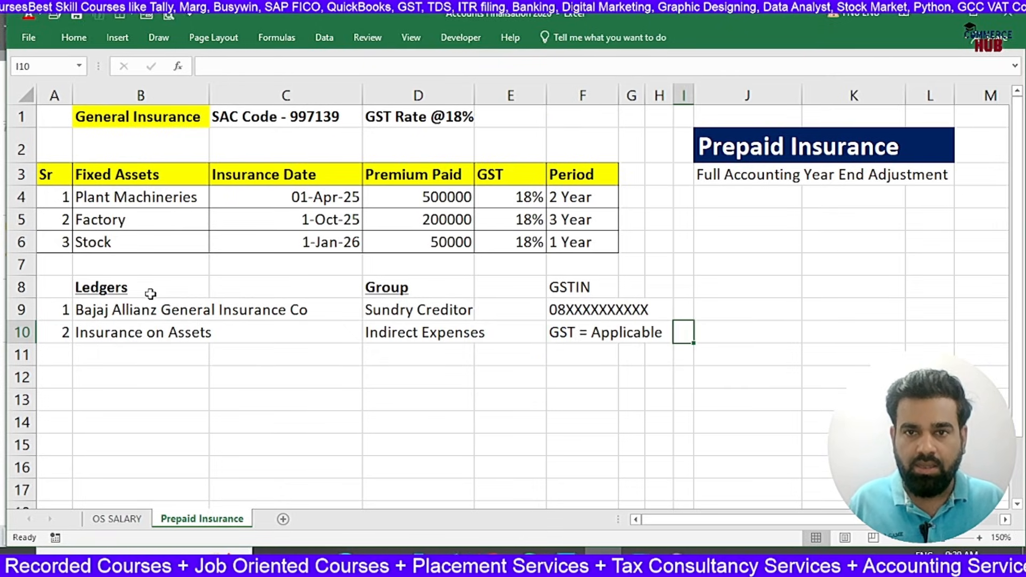
{"action": "type", "text": "SAC"}
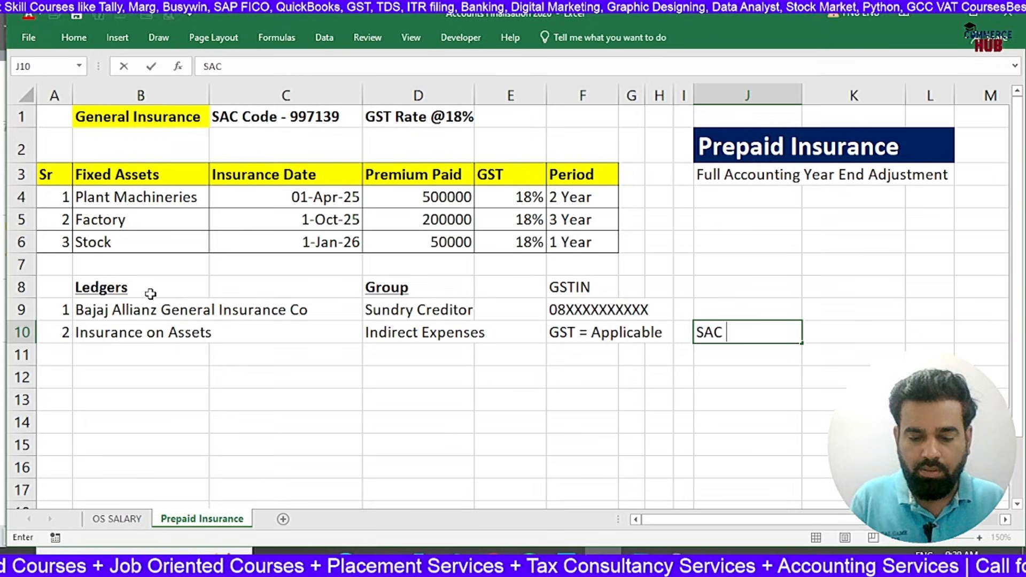
{"action": "type", "text": " + GST Rate"}
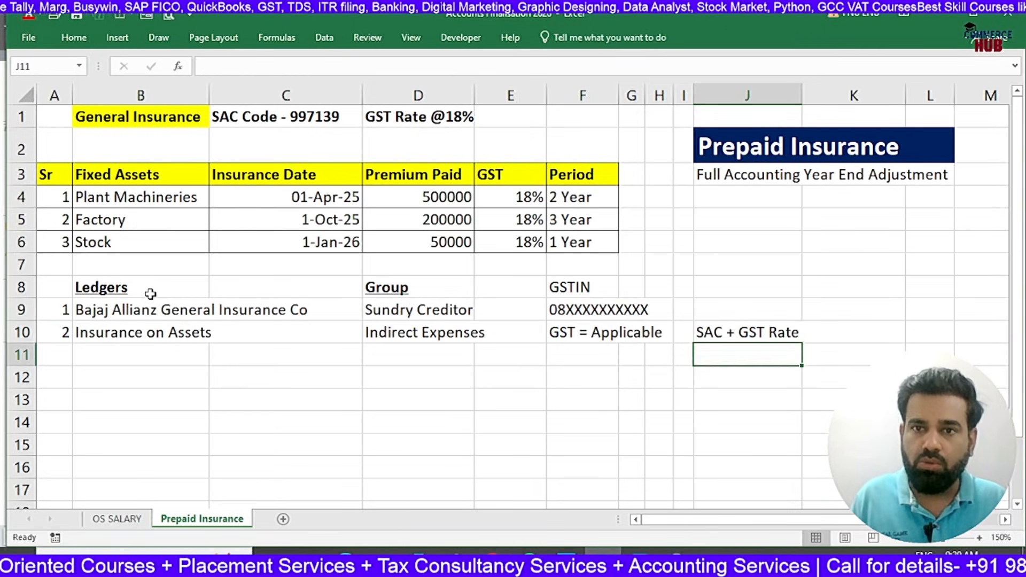
{"action": "key", "text": "Right"}
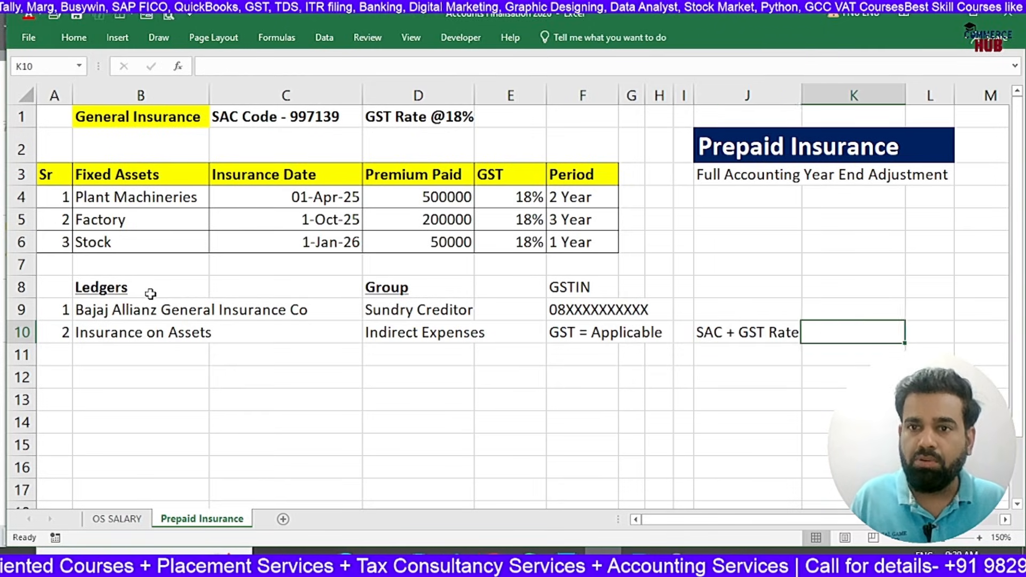
{"action": "type", "text": "Service"}
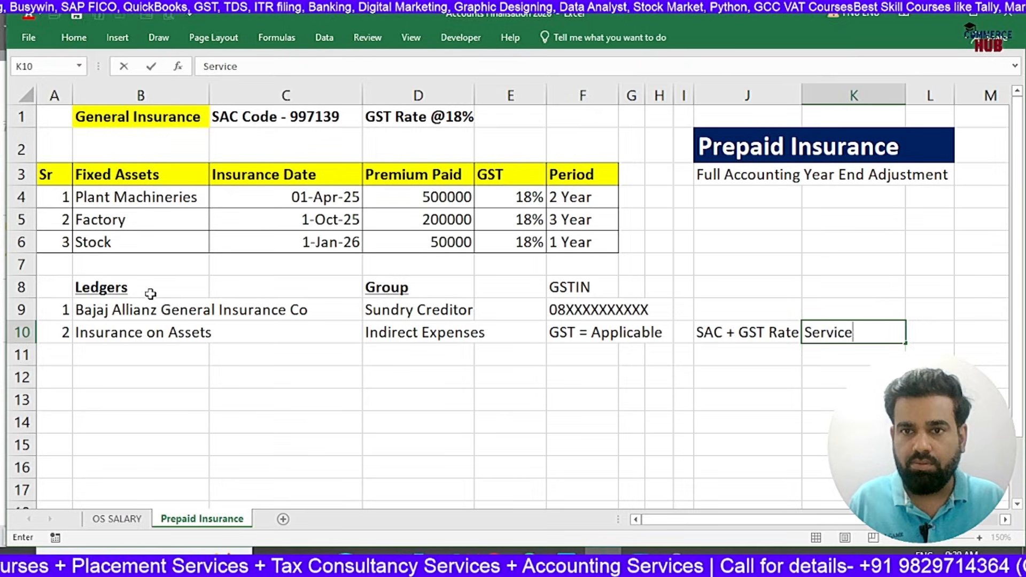
{"action": "key", "text": "Return"}
- Enter serial number 3 in A11 and the ledger name Input CGST in B11
{"action": "key", "text": "Left"}
{"action": "key", "text": "Left"}
{"action": "key", "text": "Left"}
{"action": "key", "text": "Left"}
{"action": "key", "text": "Left"}
{"action": "key", "text": "Left"}
{"action": "key", "text": "Left"}
{"action": "key", "text": "Left"}
{"action": "key", "text": "Left"}
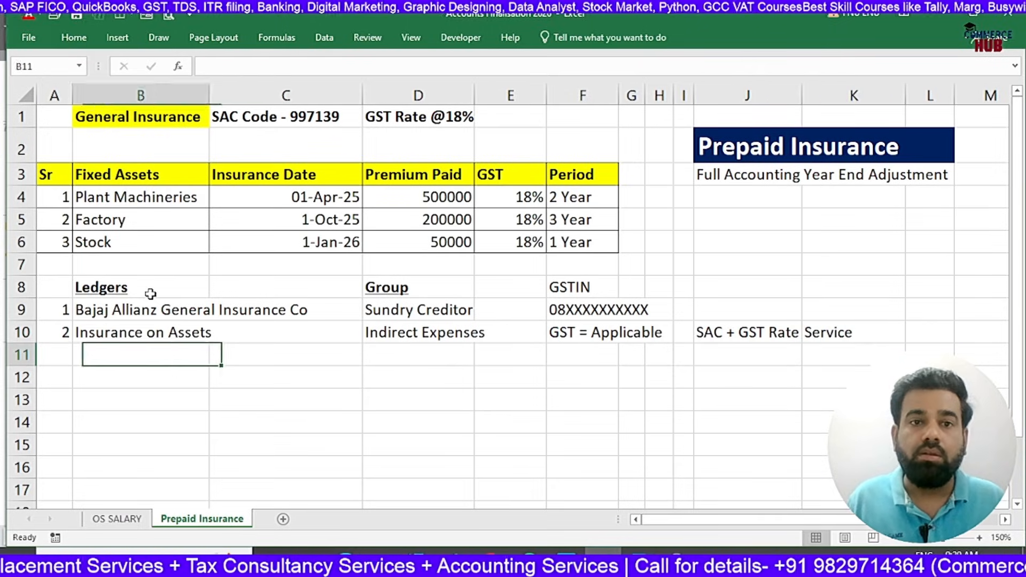
{"action": "type", "text": "3"}
{"action": "key", "text": "Right"}
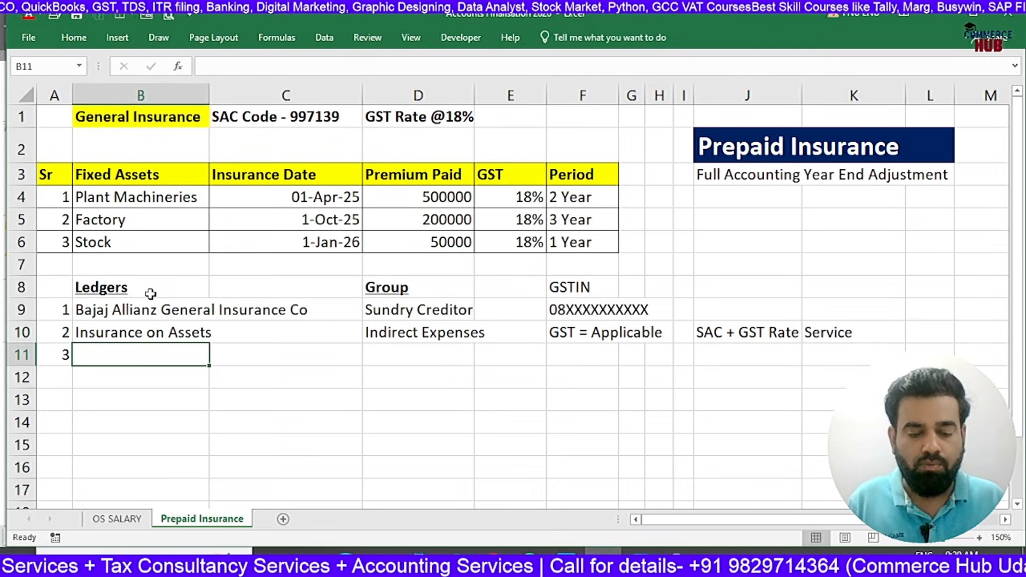
{"action": "type", "text": "Input CGST"}
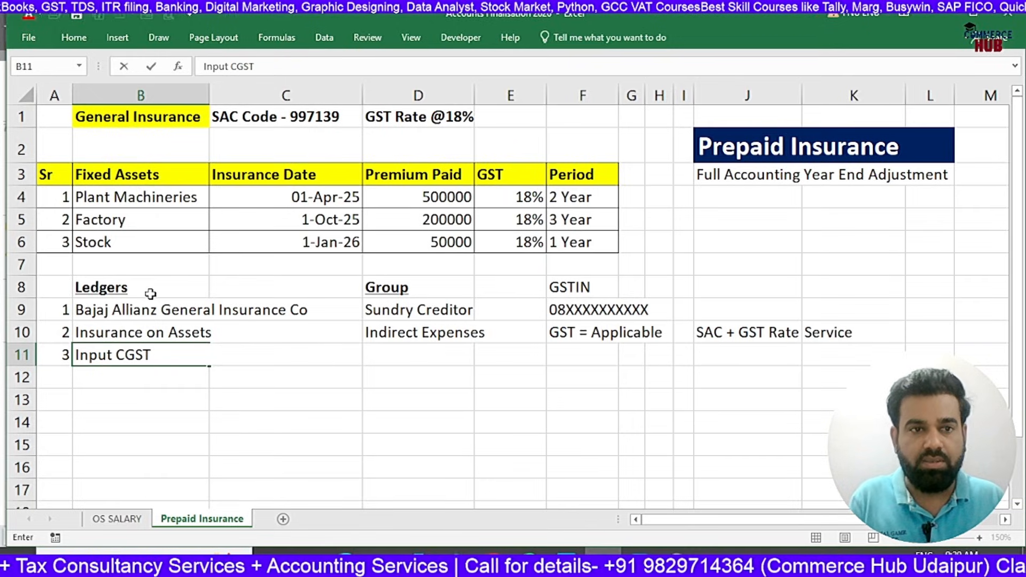
{"action": "key", "text": "Return"}
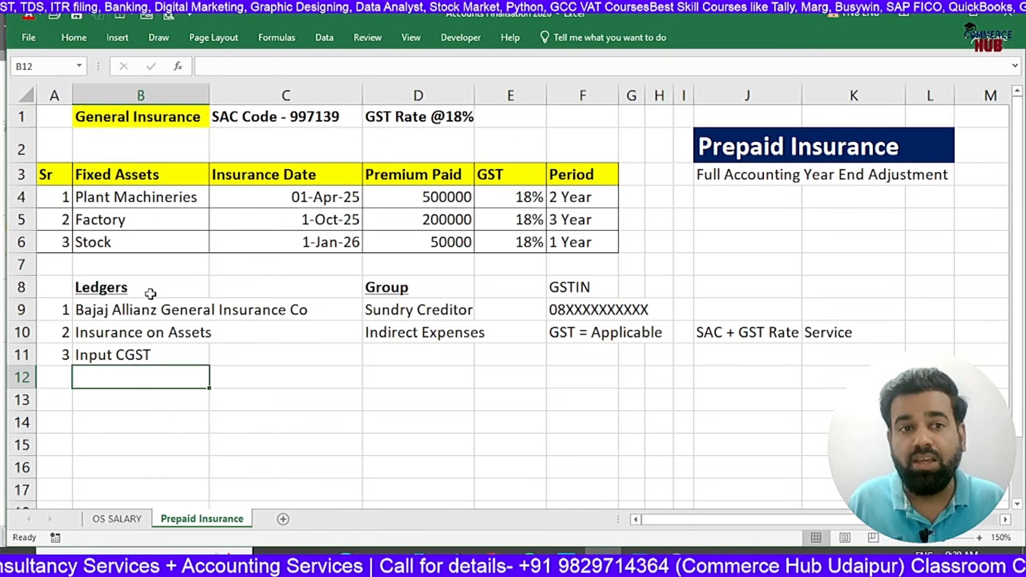
- Enter serial number 4 in A12 and the ledger name Input SGST in B12
{"action": "key", "text": "Left"}
{"action": "type", "text": "4"}
{"action": "key", "text": "Right"}
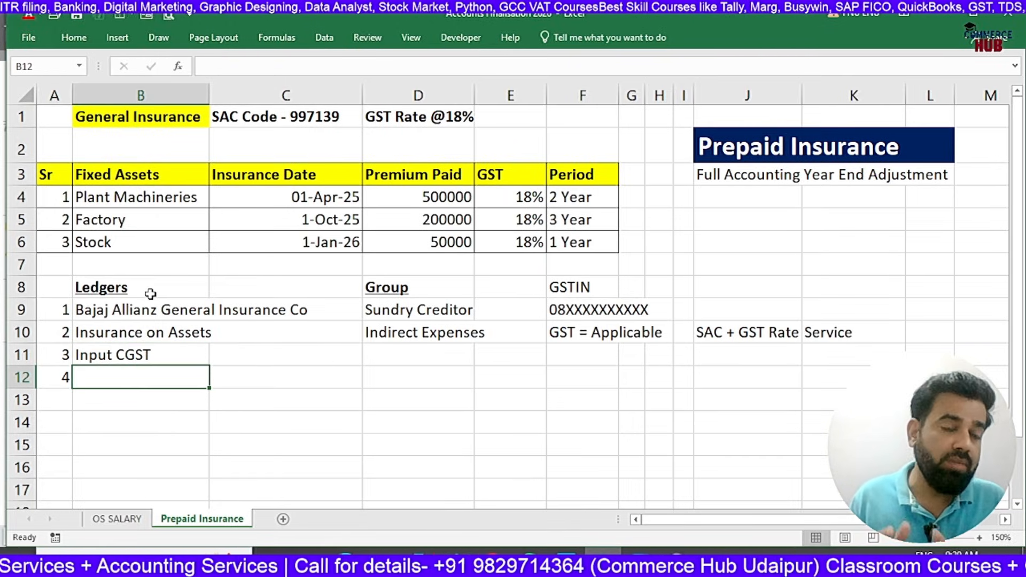
{"action": "type", "text": "In"}
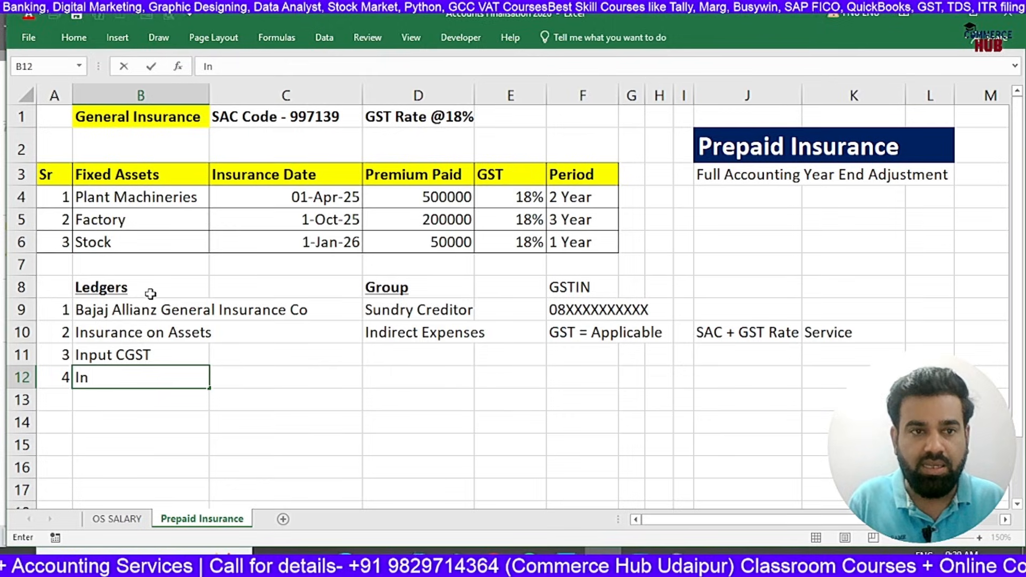
{"action": "type", "text": "put SGST"}
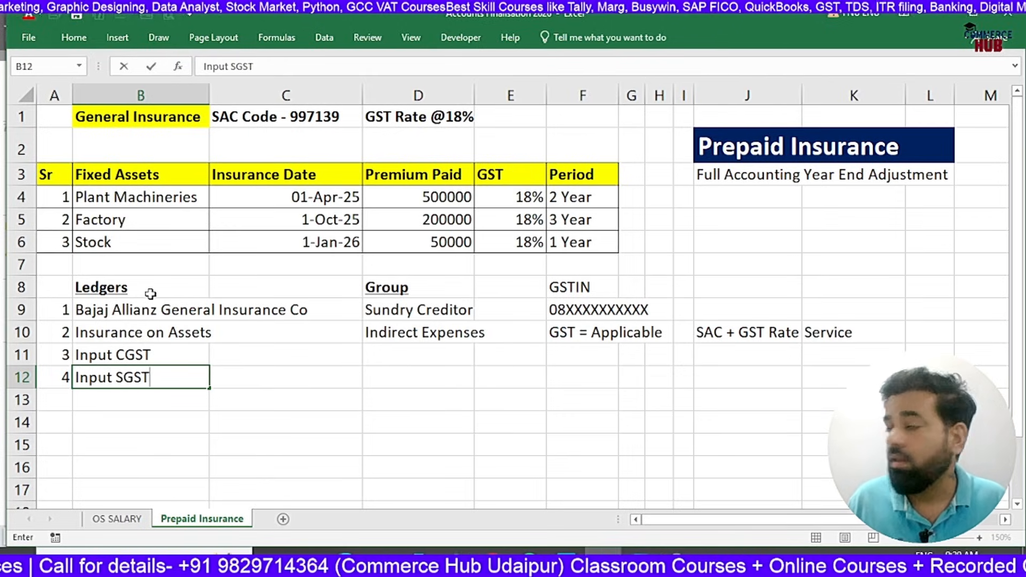
- Enter the group Duties & Taxes for the Input CGST and Input SGST ledgers in D11 and D12
{"action": "key", "text": "Right"}
{"action": "key", "text": "Right"}
{"action": "key", "text": "Up"}
{"action": "type", "text": "Dut"}
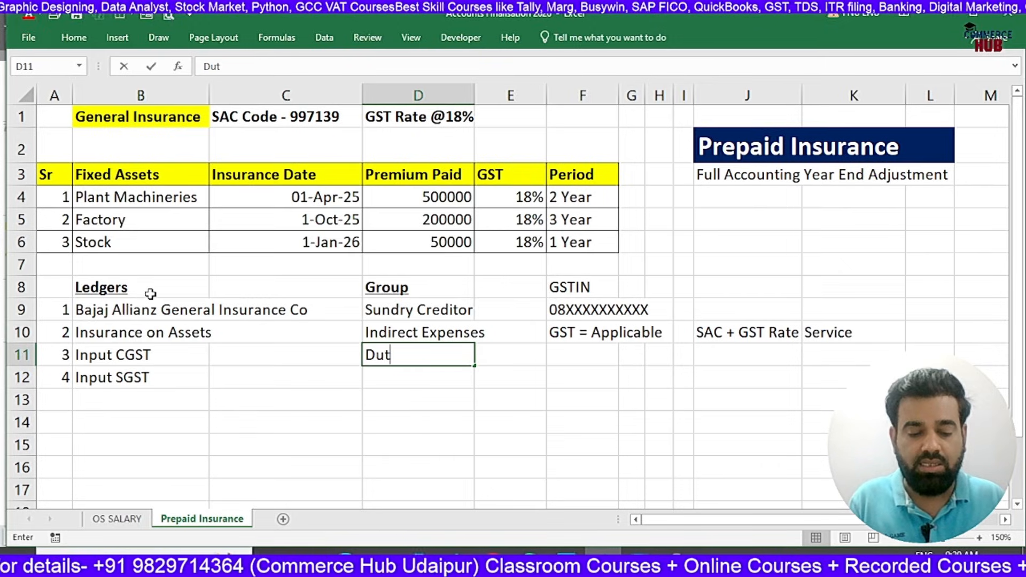
{"action": "type", "text": "ies &"}
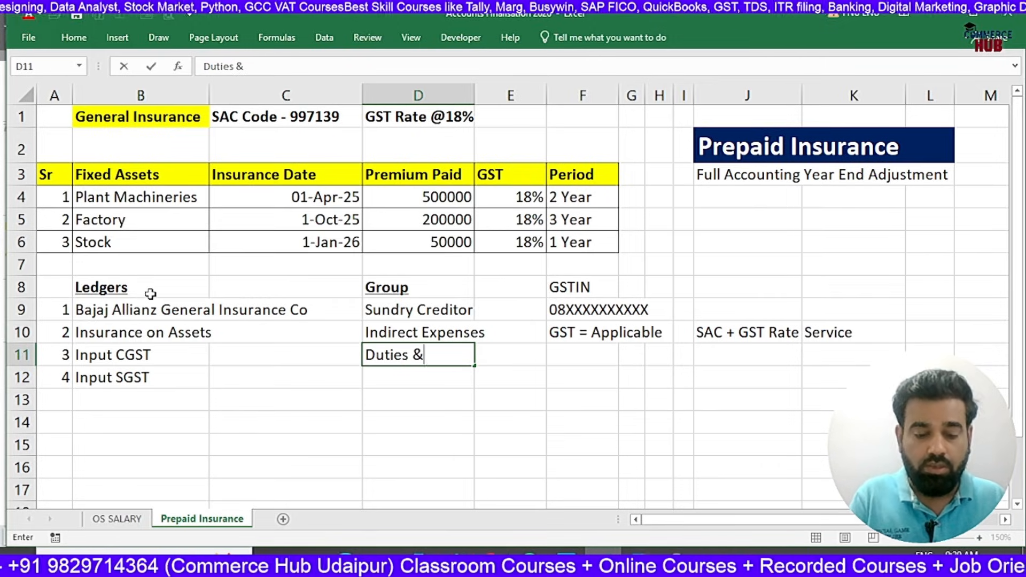
{"action": "type", "text": " Taxes"}
{"action": "key", "text": "Return"}
{"action": "type", "text": "D"}
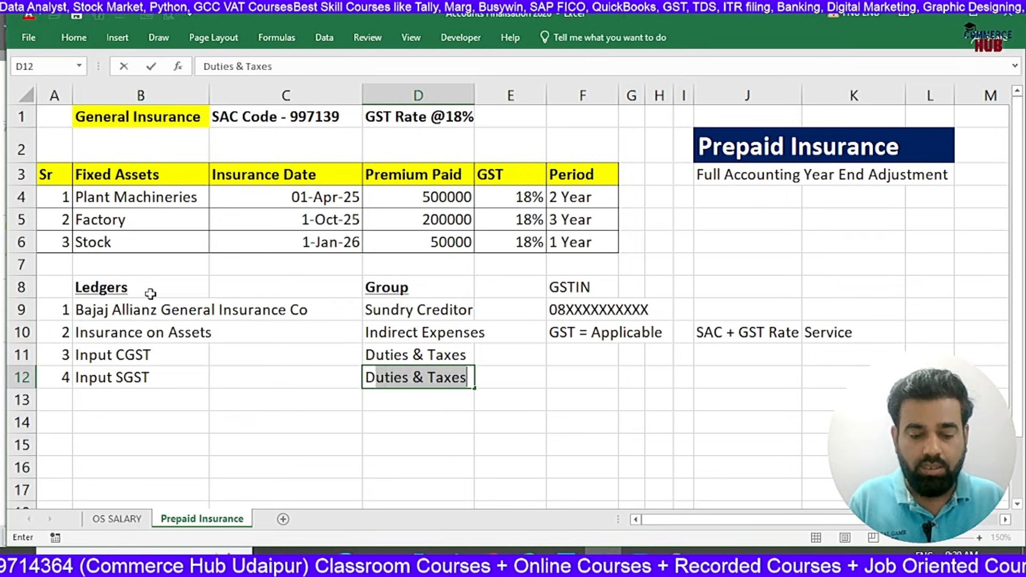
{"action": "type", "text": "uties"}
{"action": "key", "text": "Return"}
{"action": "key", "text": "Up"}
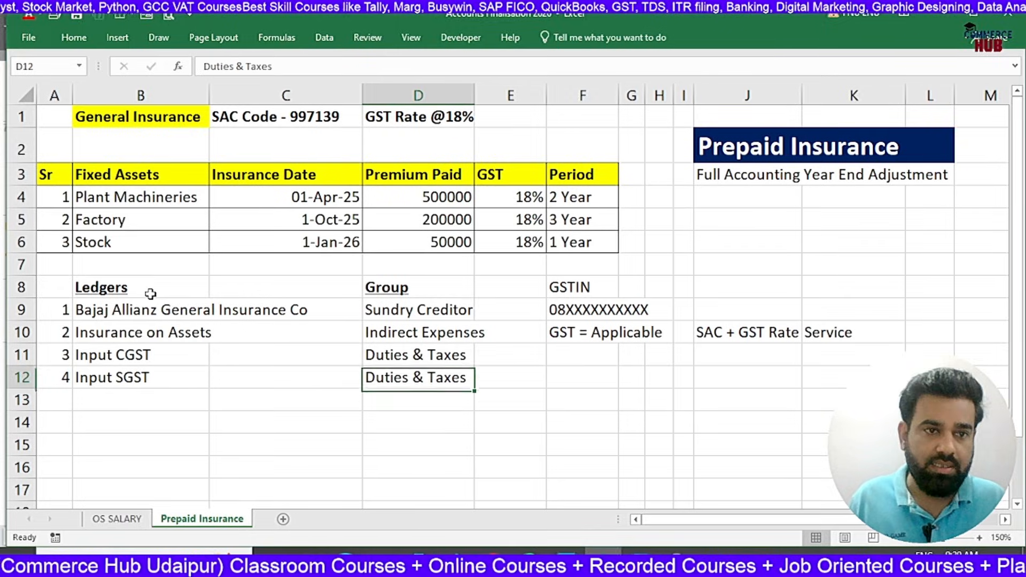
{"action": "key", "text": "shift+Up"}
{"action": "key", "text": "ctrl+c"}
- Switch to TallyPrime and save the Insurance on Assets ledger, returning to its amount in the purchase voucher
{"action": "key", "text": "alt+Tab"}
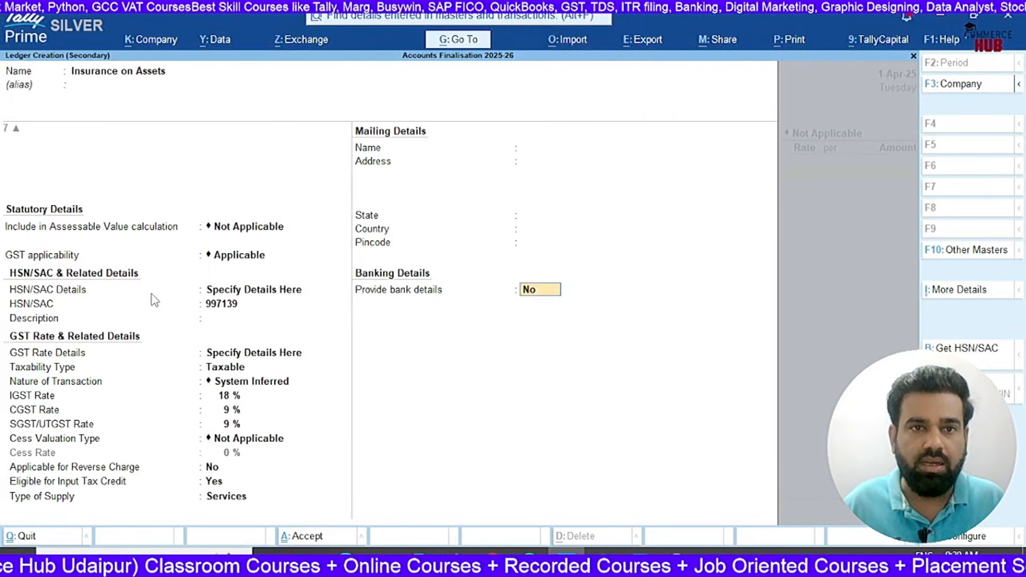
{"action": "key", "text": "ctrl"}
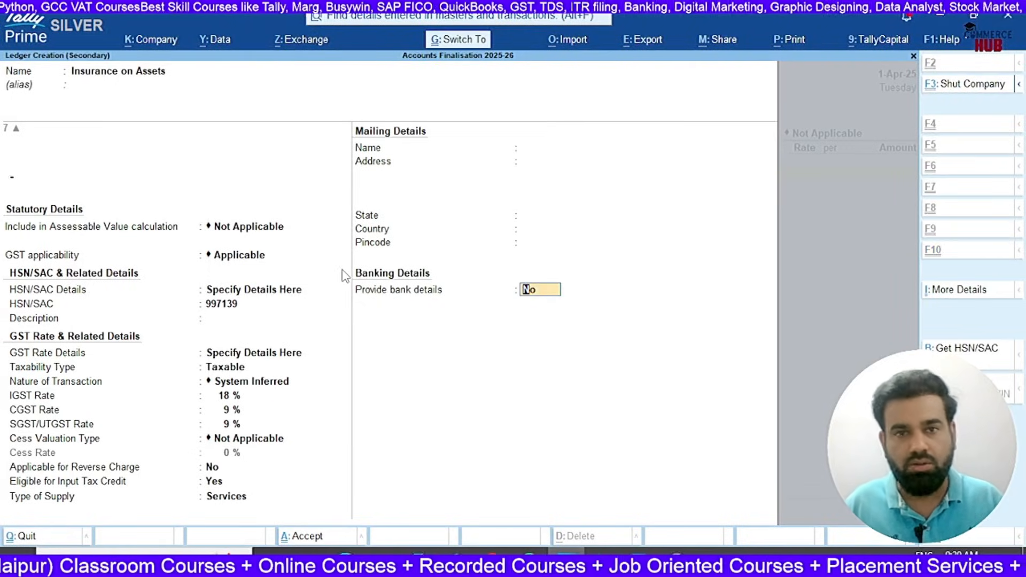
{"action": "key", "text": "ctrl+a"}
{"action": "key", "text": "Return"}
{"action": "key", "text": "Return"}
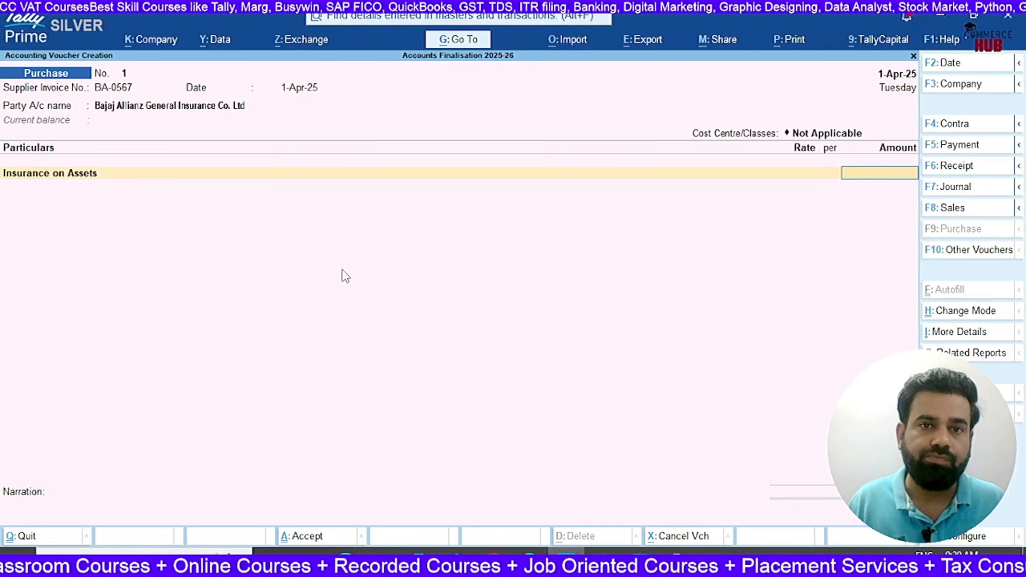
- Look up the Plant Machineries premium in Excel and enter 500000 as the Insurance on Assets amount in the TallyPrime voucher
{"action": "key", "text": "alt+Tab"}
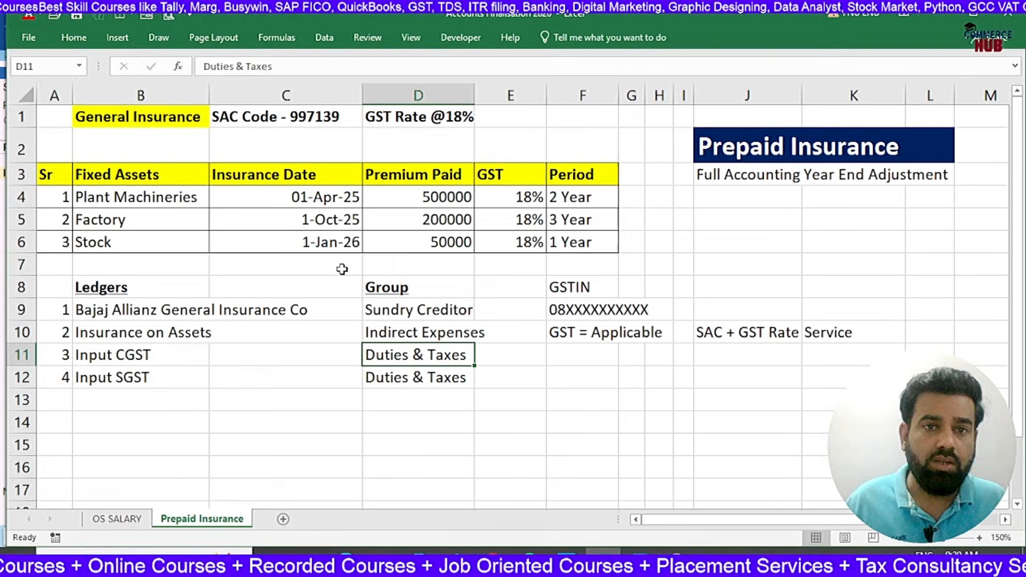
{"action": "left_click", "coordinate": [420, 199]}
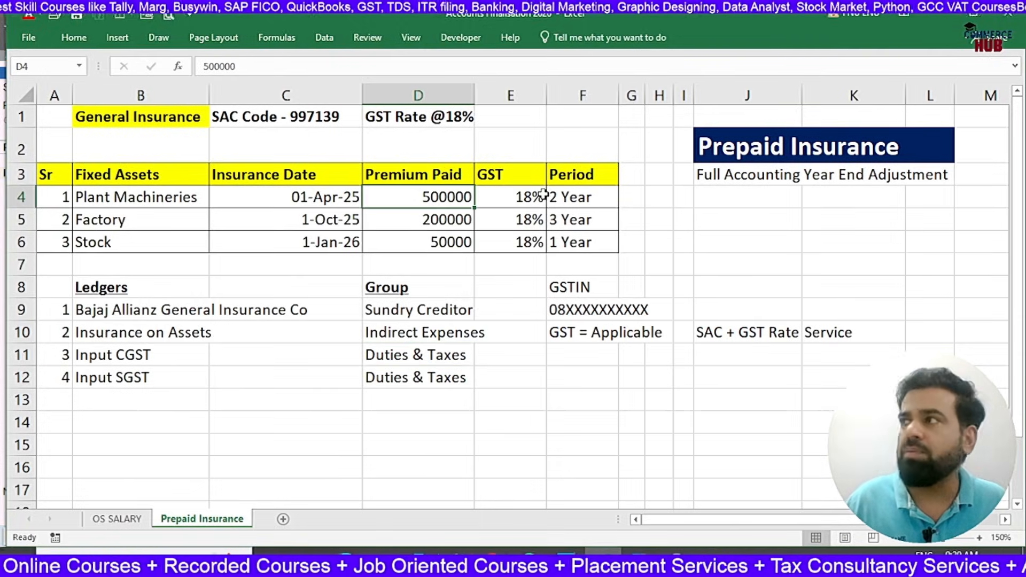
{"action": "key", "text": "alt+Tab"}
{"action": "type", "text": "500000"}
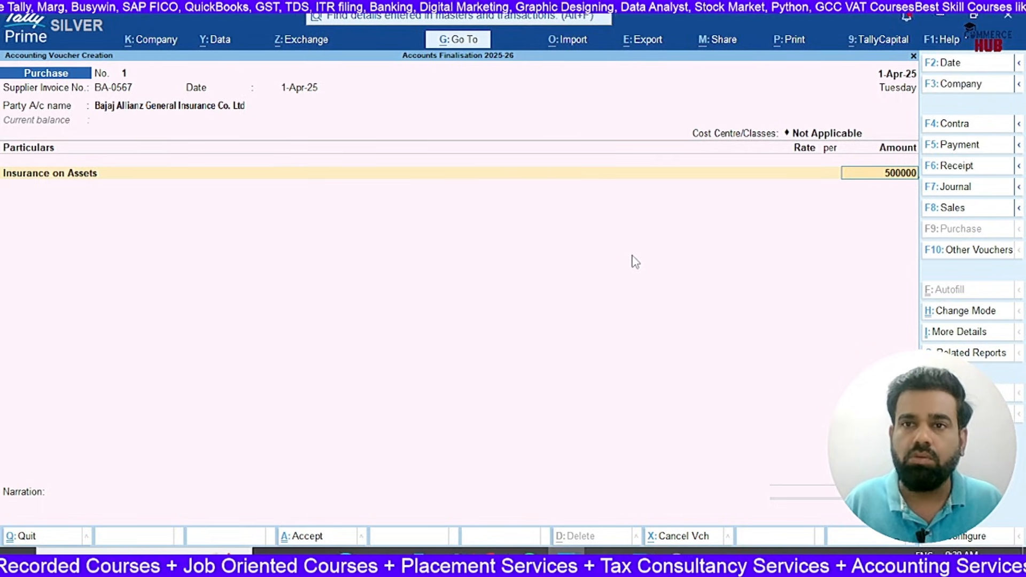
{"action": "key", "text": "Return"}
- Create a new ledger from the voucher's next particulars line and name it Input CGST
{"action": "type", "text": "in"}
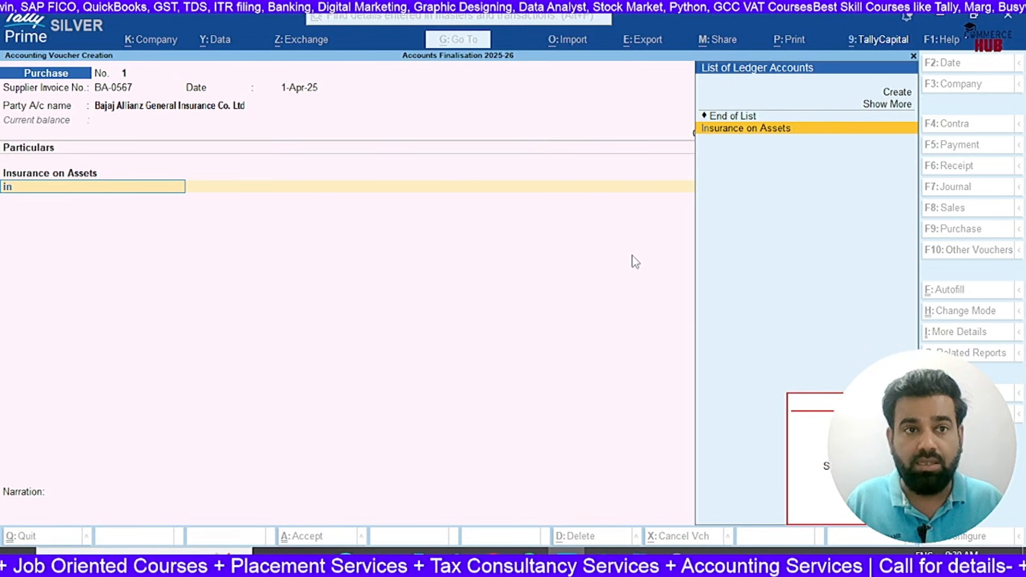
{"action": "key", "text": "alt+c"}
{"action": "type", "text": "In"}
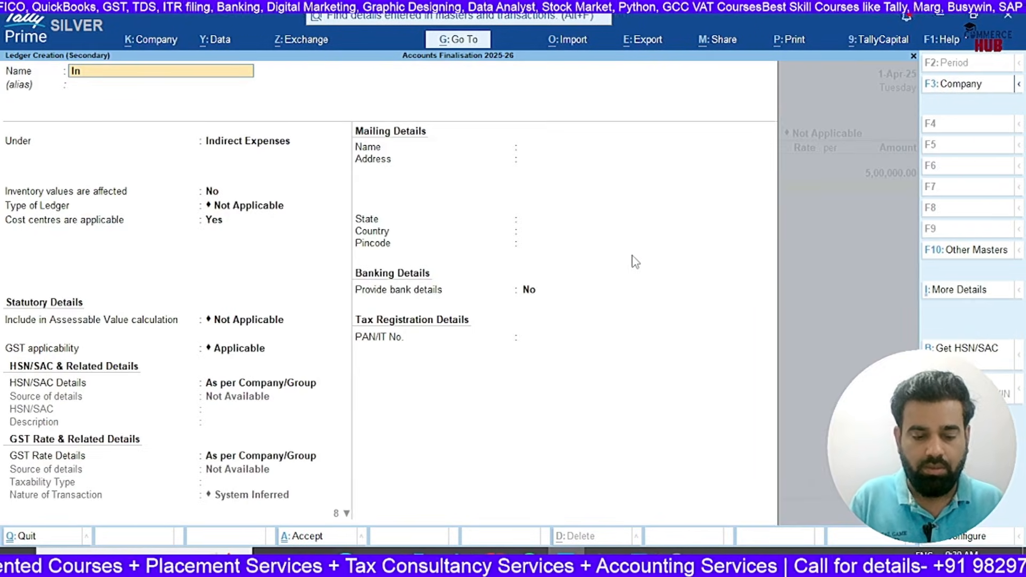
{"action": "type", "text": "put CGST"}
{"action": "key", "text": "BackSpace"}
{"action": "key", "text": "BackSpace"}
{"action": "key", "text": "BackSpace"}
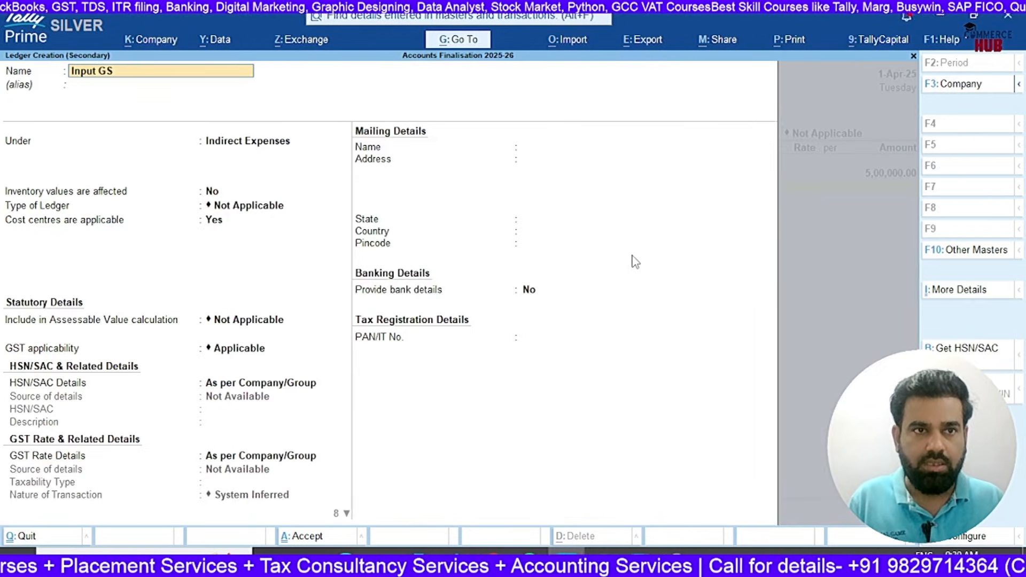
{"action": "type", "text": "CGST"}
{"action": "key", "text": "Return"}
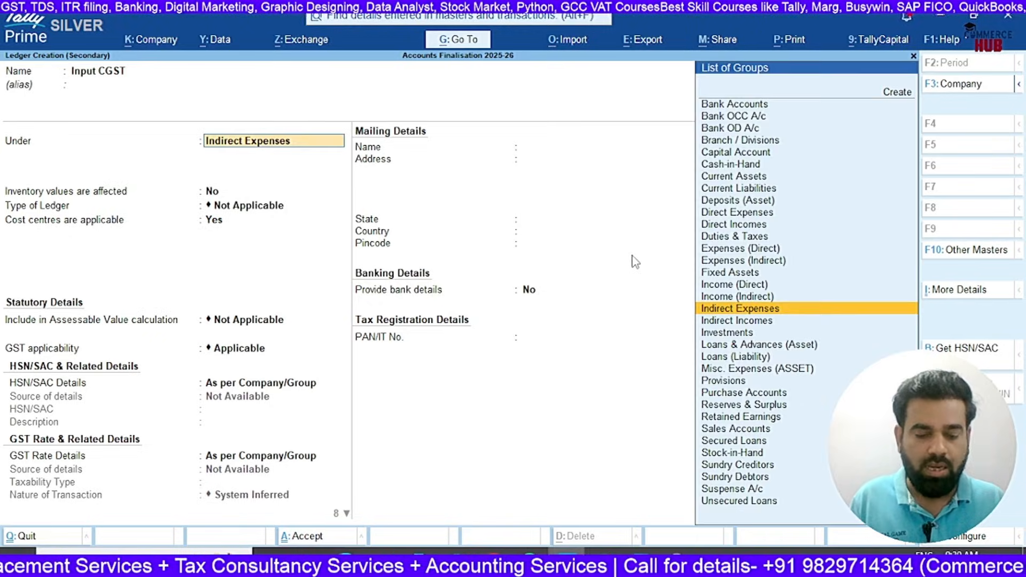
- Put Input CGST under Duties & Taxes with duty type GST and tax type CGST, and save it into the voucher without a description
{"action": "type", "text": "Duti"}
{"action": "key", "text": "Return"}
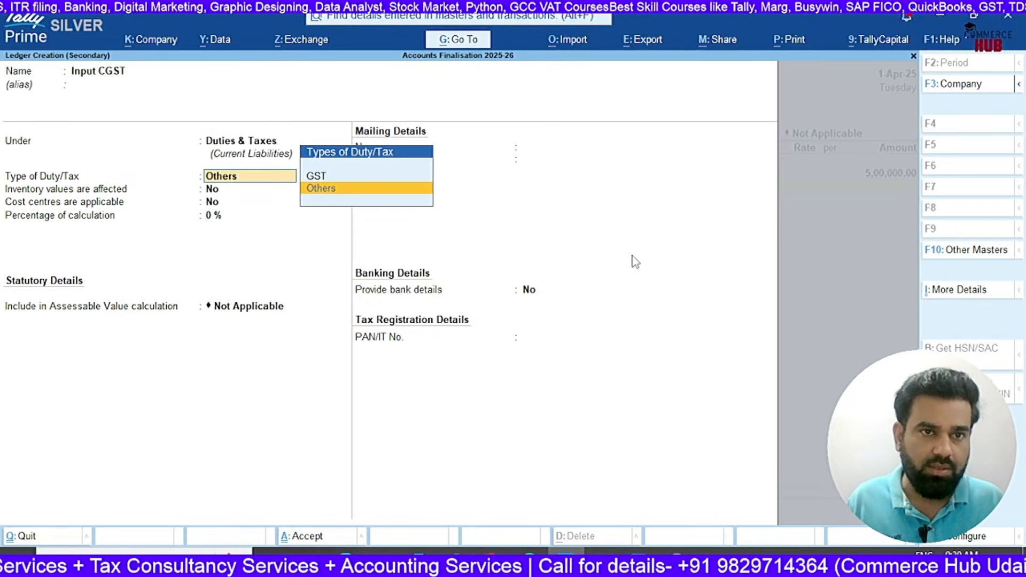
{"action": "key", "text": "Up"}
{"action": "key", "text": "Return"}
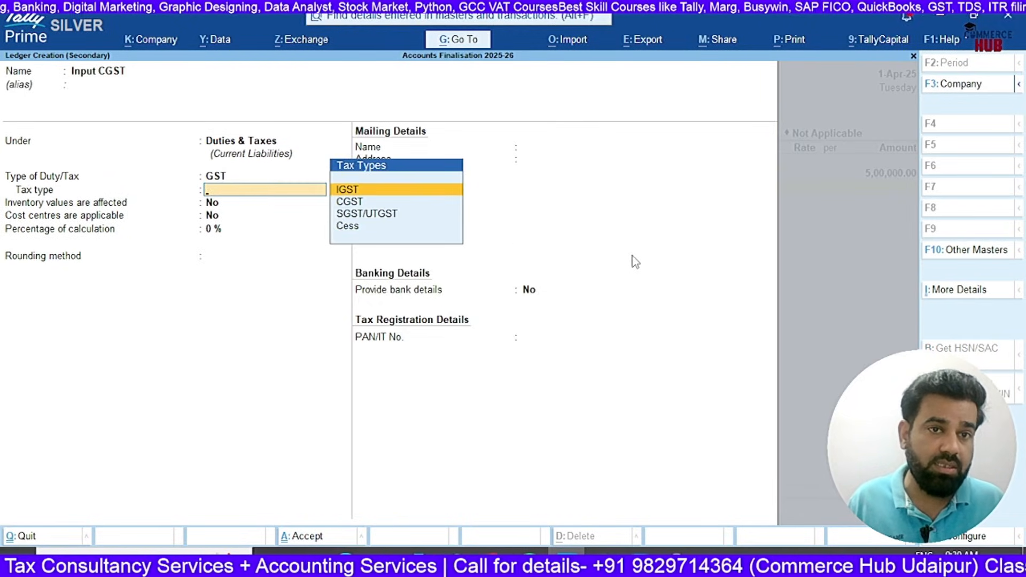
{"action": "key", "text": "Down"}
{"action": "key", "text": "Return"}
{"action": "key", "text": "ctrl+a"}
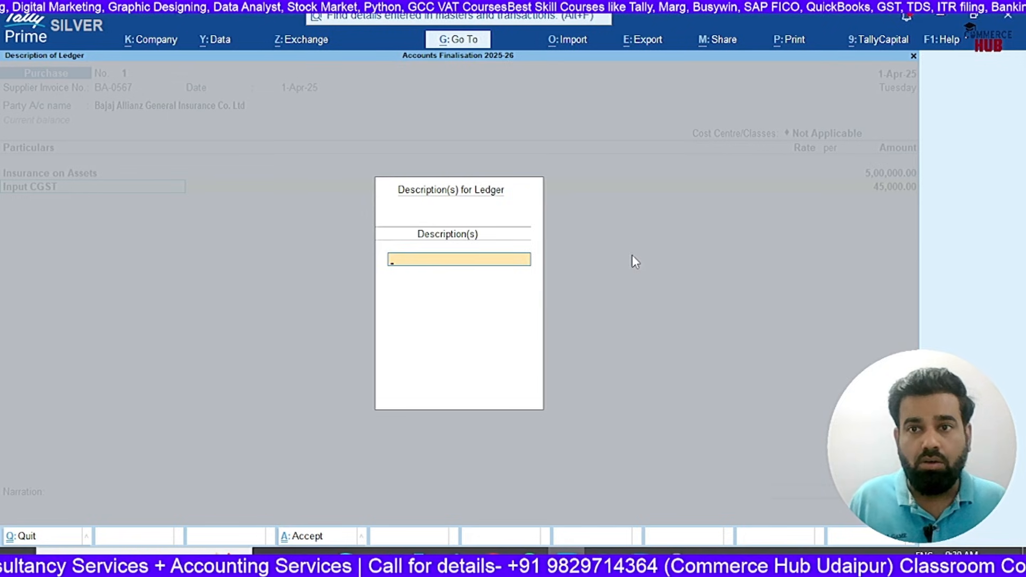
{"action": "key", "text": "Return"}
{"action": "key", "text": "Return"}
- Create another ledger from the following particulars line and name it Input SGST
{"action": "key", "text": "alt+c"}
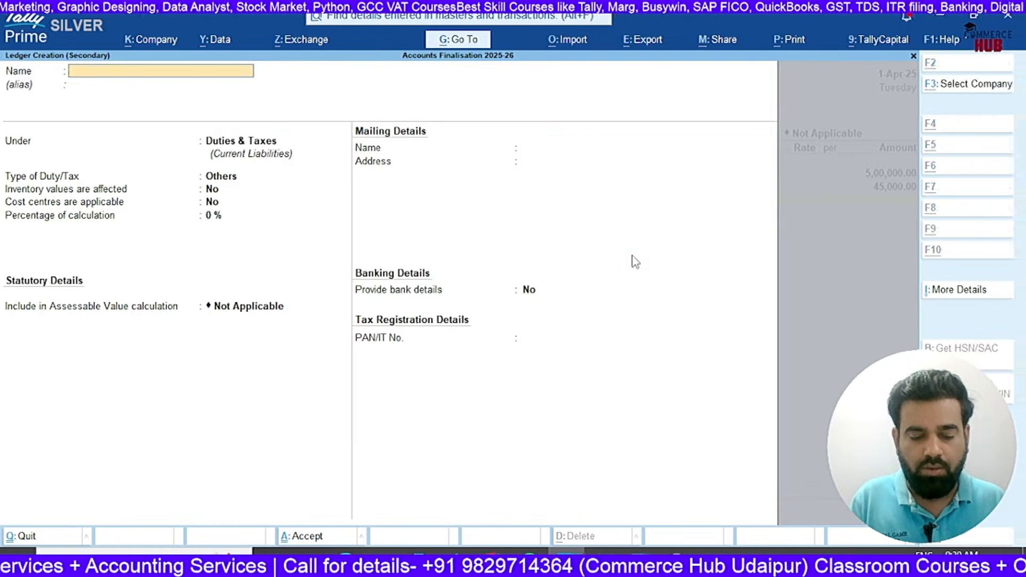
{"action": "type", "text": "Input GSST"}
{"action": "key", "text": "BackSpace"}
{"action": "key", "text": "BackSpace"}
{"action": "key", "text": "BackSpace"}
{"action": "key", "text": "BackSpace"}
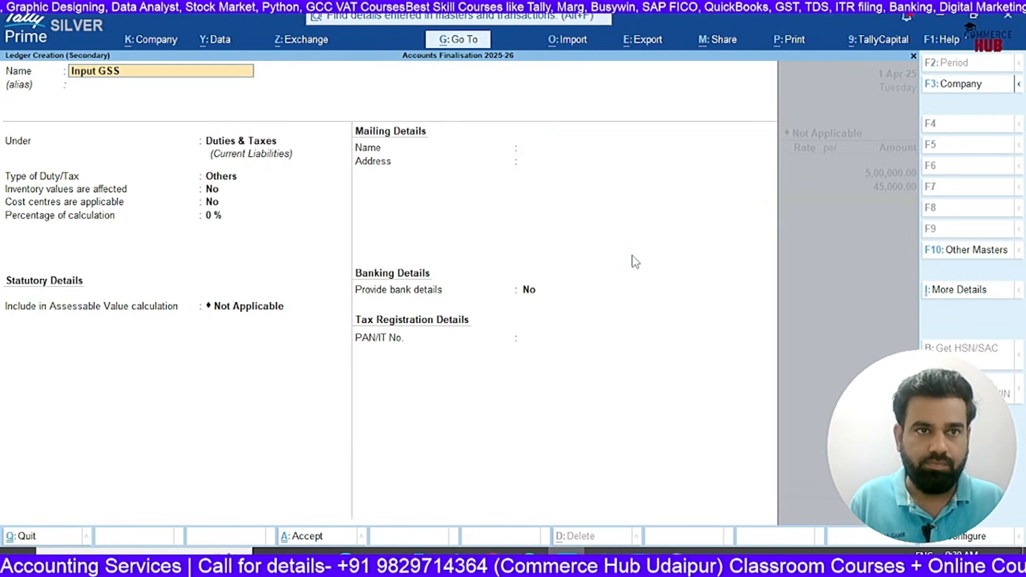
{"action": "type", "text": "SGST"}
{"action": "key", "text": "Return"}
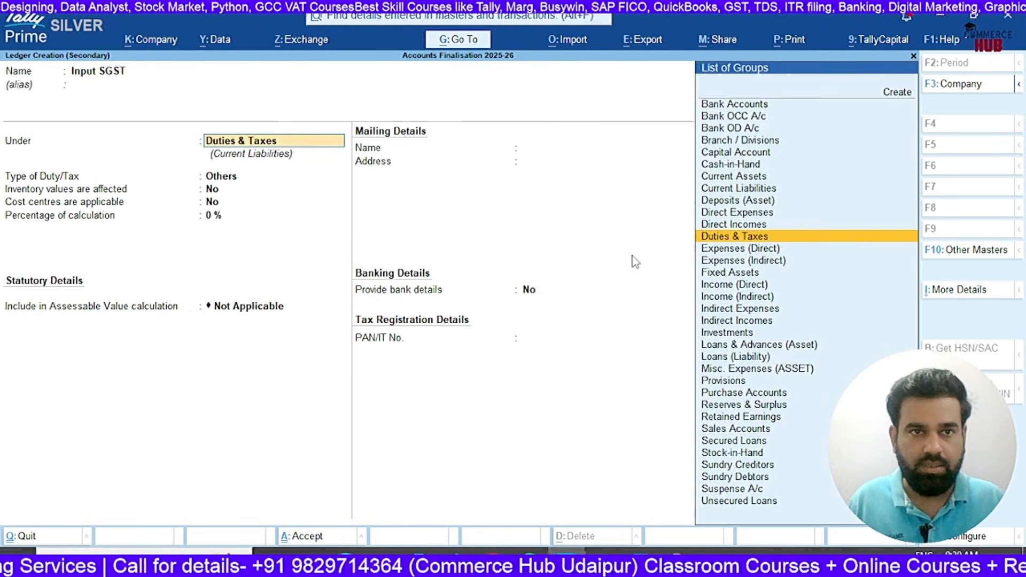
- Keep Input SGST under Duties & Taxes with duty type GST and tax type SGST/UTGST, and save it into the voucher without a description
{"action": "key", "text": "Return"}
{"action": "key", "text": "Up"}
{"action": "key", "text": "Return"}
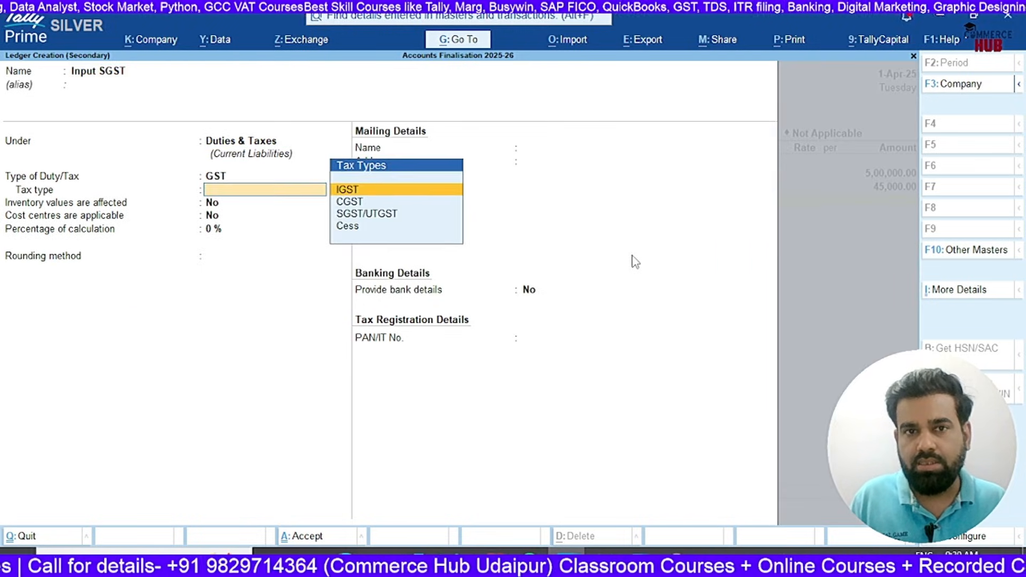
{"action": "key", "text": "Down"}
{"action": "key", "text": "Down"}
{"action": "key", "text": "Return"}
{"action": "key", "text": "Return"}
{"action": "key", "text": "ctrl+a"}
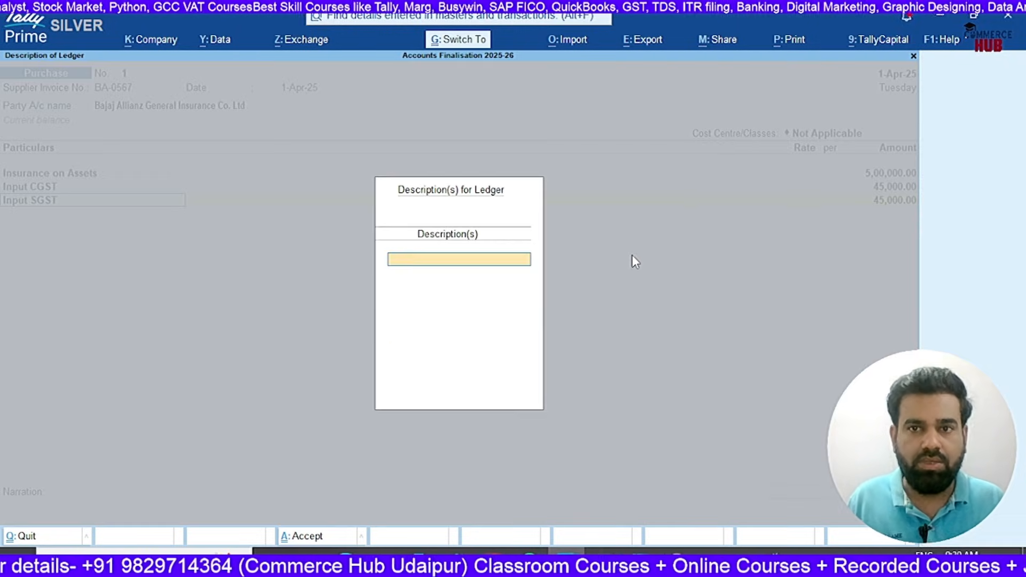
{"action": "key", "text": "Return"}
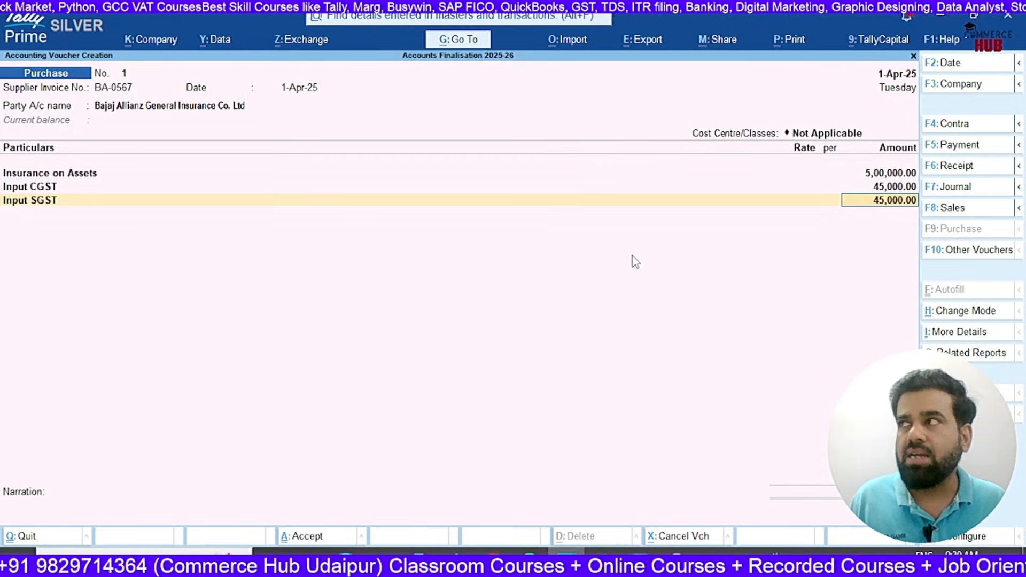
- Finish the ledger lines and accept the bill-wise details as New Ref BA-0567 without credit days, checking the insurance period in Excel
{"action": "key", "text": "Return"}
{"action": "key", "text": "Return"}
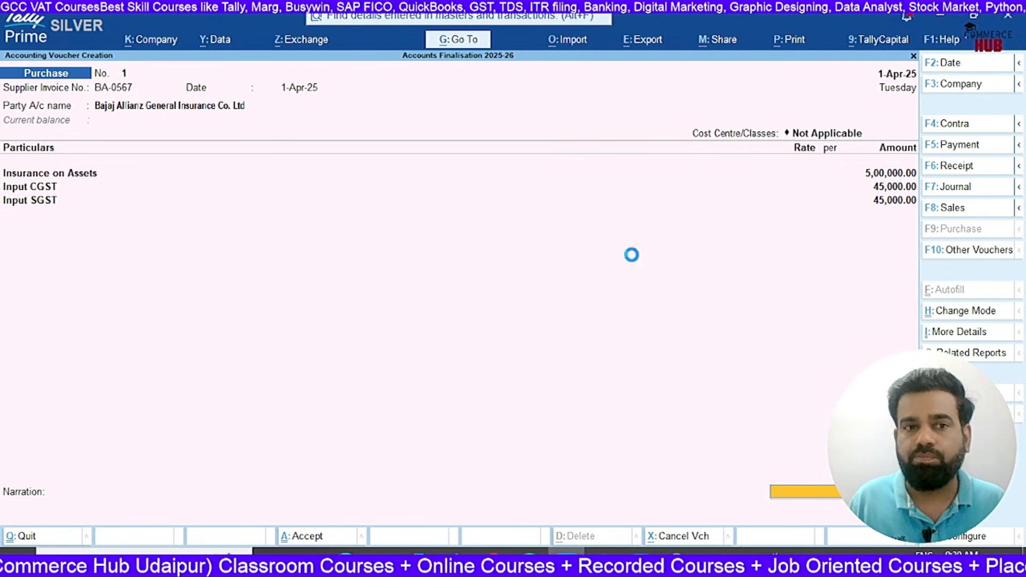
{"action": "key", "text": "Return"}
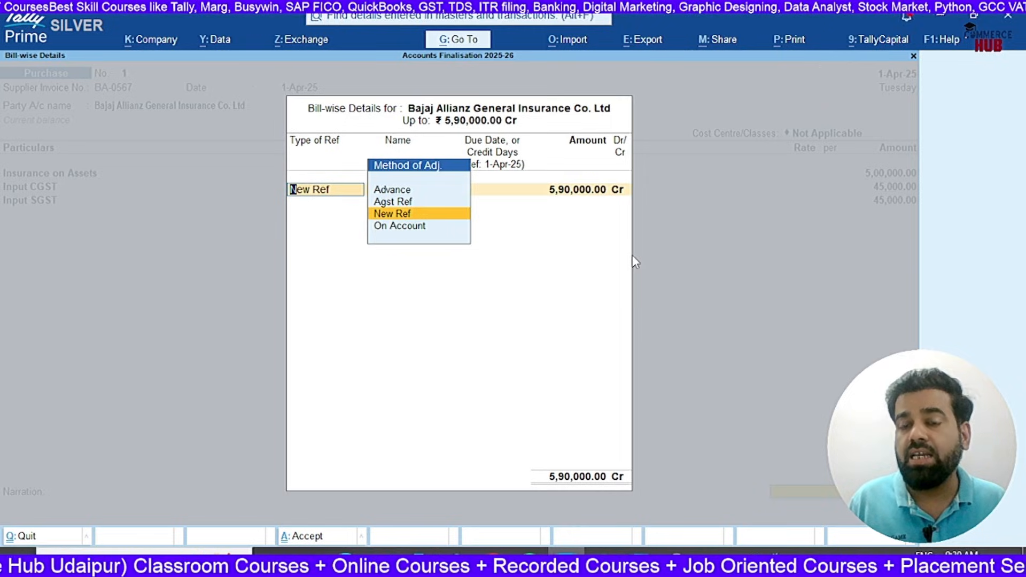
{"action": "key", "text": "Return"}
{"action": "key", "text": "Return"}
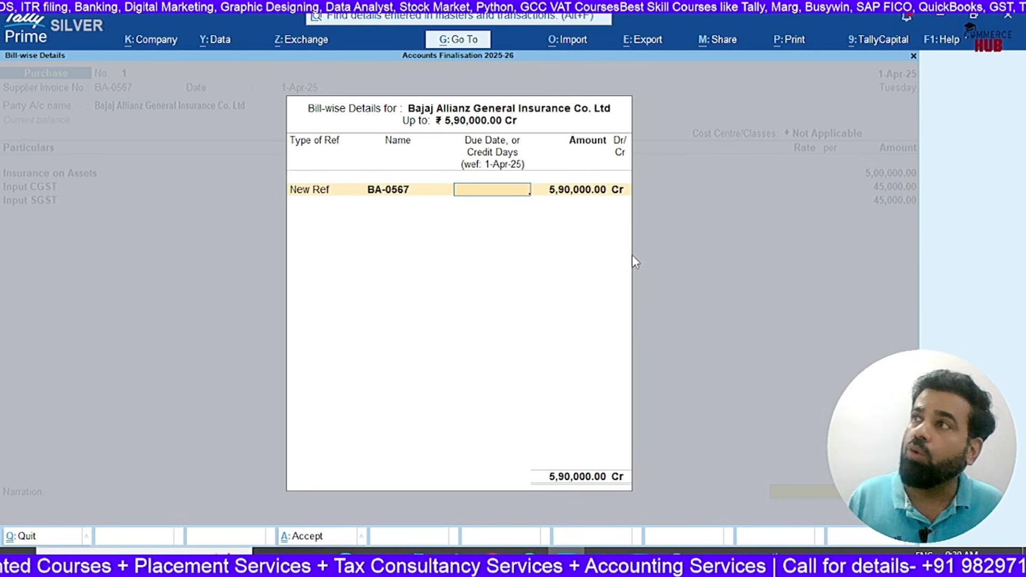
{"action": "key", "text": "alt+Tab"}
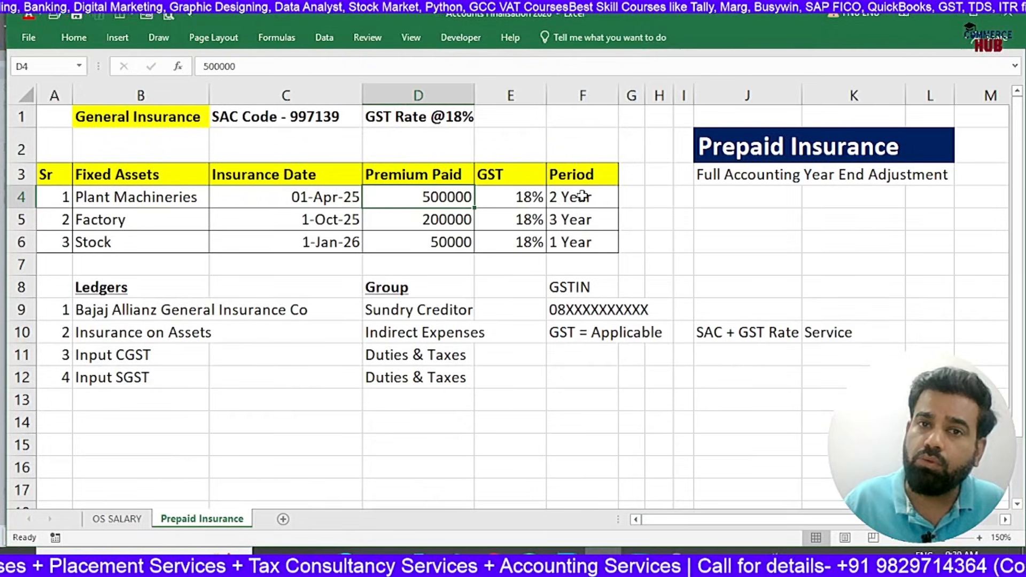
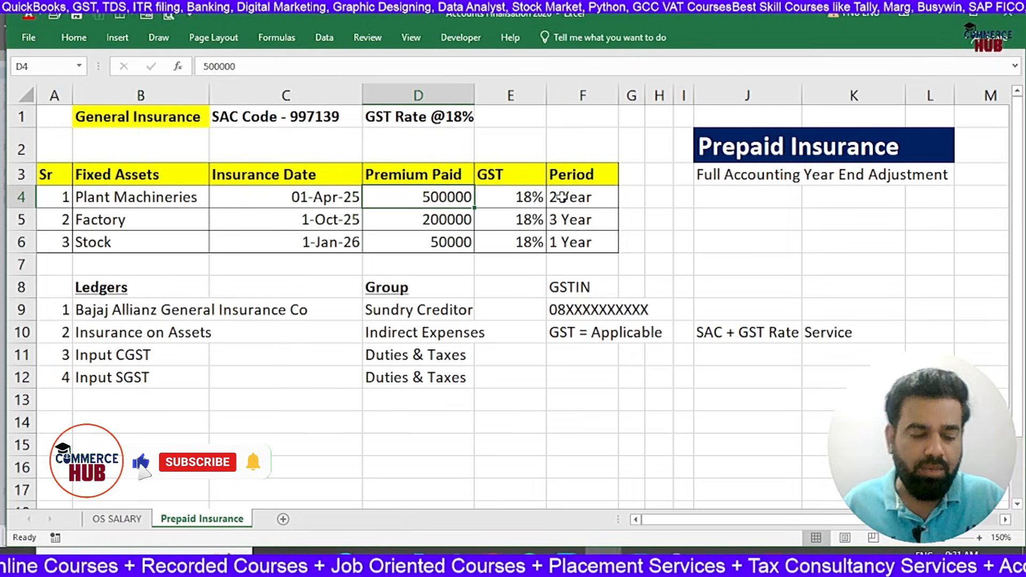
{"action": "key", "text": "alt+Tab"}
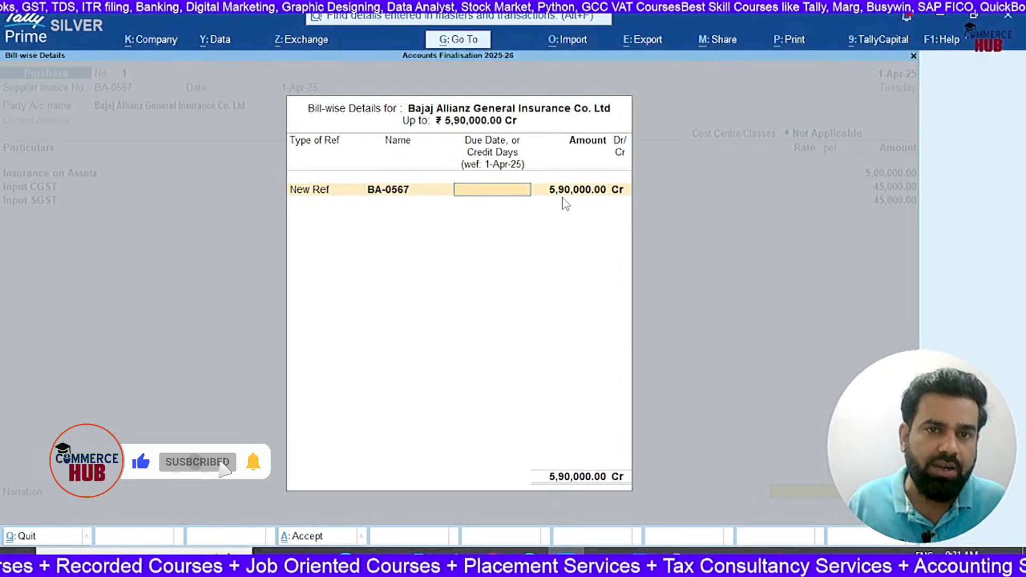
{"action": "key", "text": "Return"}
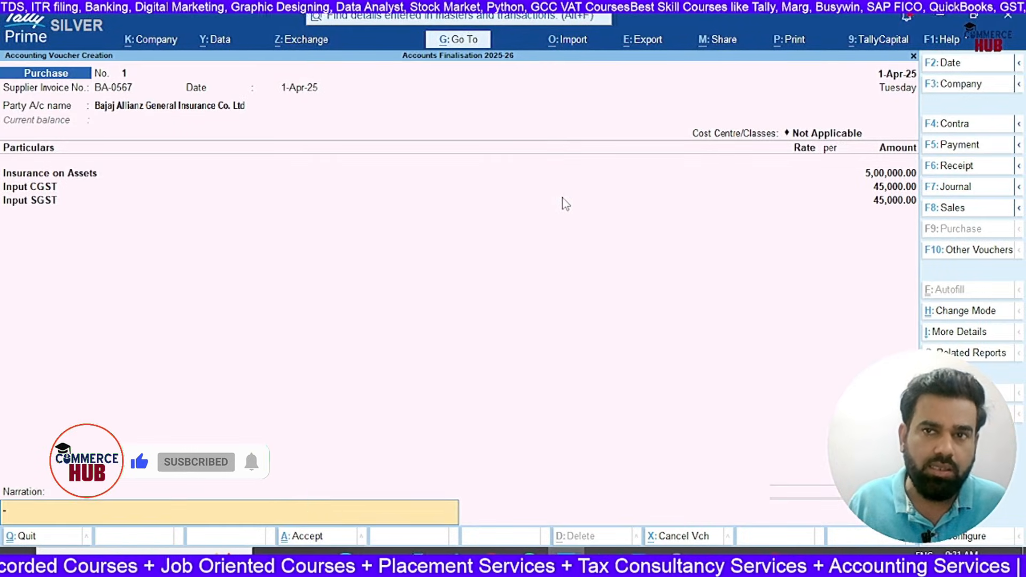
- Enter the purchase voucher's narration, starting with "Insurance Period (1-April-2025 to 31-Mar-2027)"
{"action": "type", "text": "Insurance Pre"}
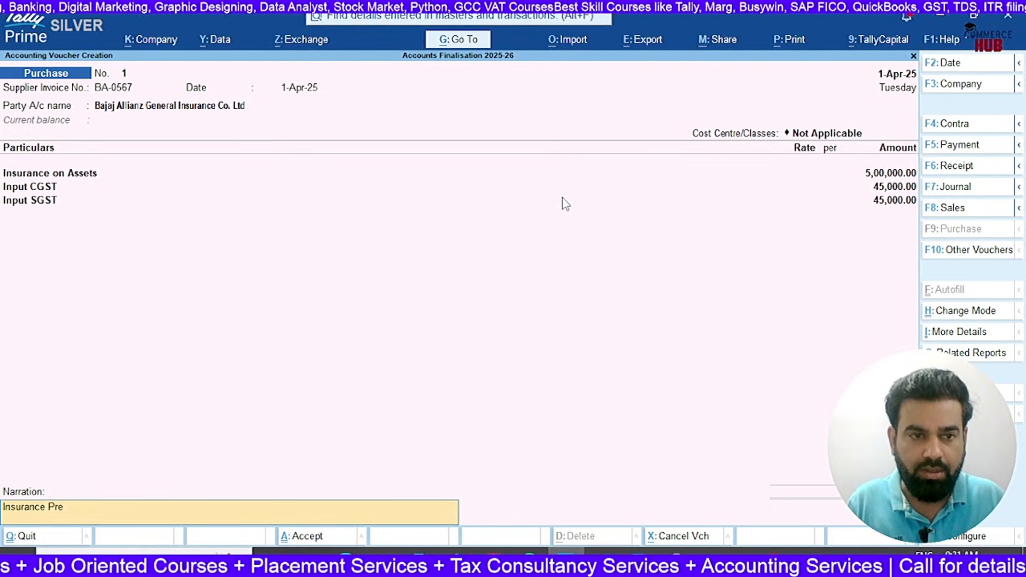
{"action": "key", "text": "BackSpace"}
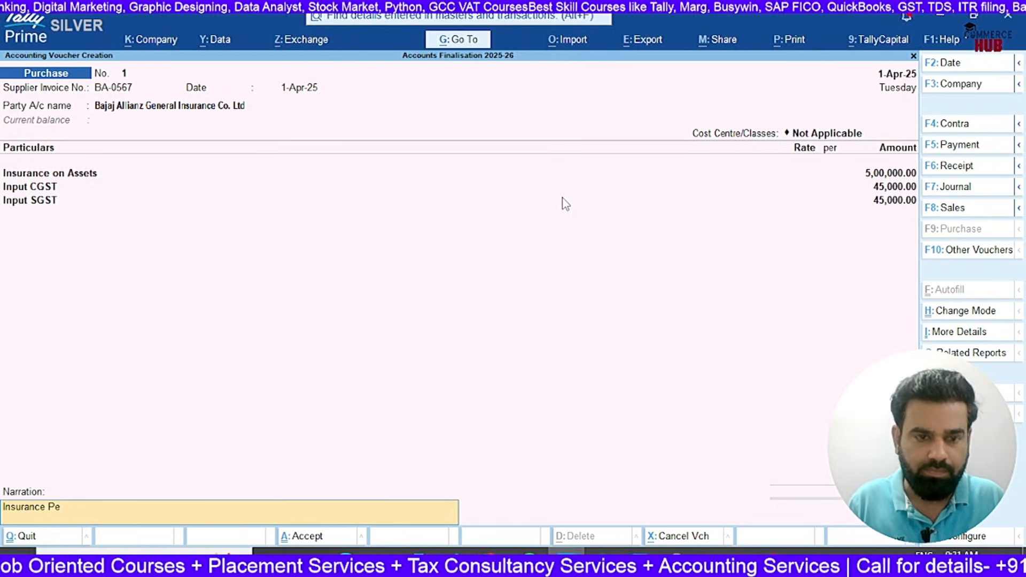
{"action": "type", "text": "riod"}
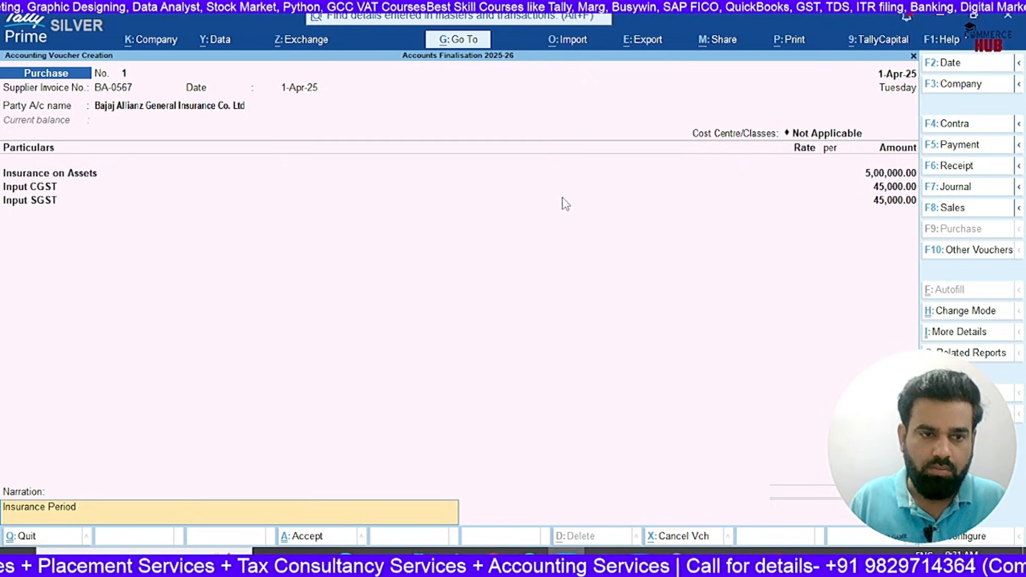
{"action": "type", "text": " for"}
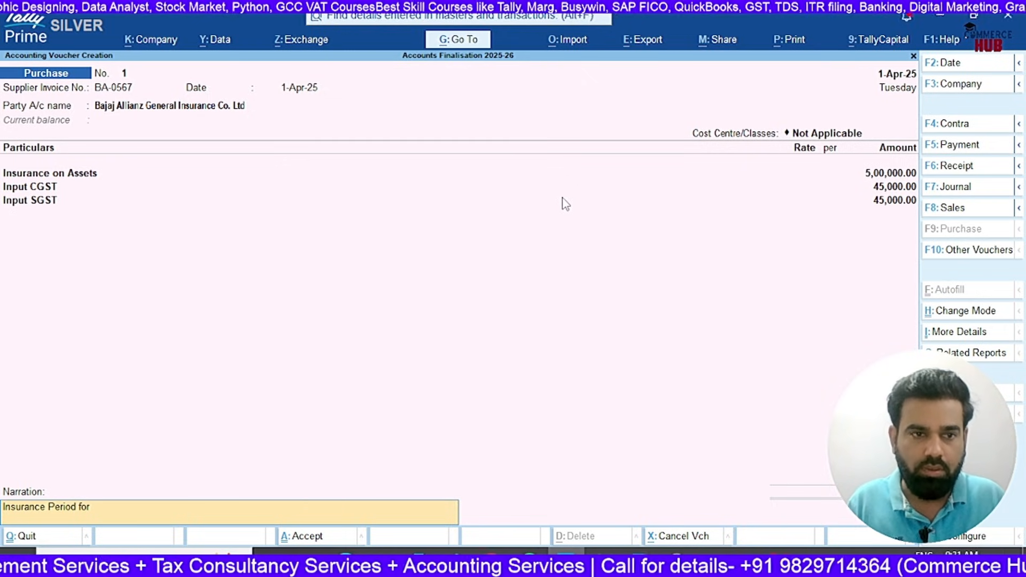
{"action": "key", "text": "BackSpace"}
{"action": "key", "text": "BackSpace"}
{"action": "key", "text": "BackSpace"}
{"action": "type", "text": "("}
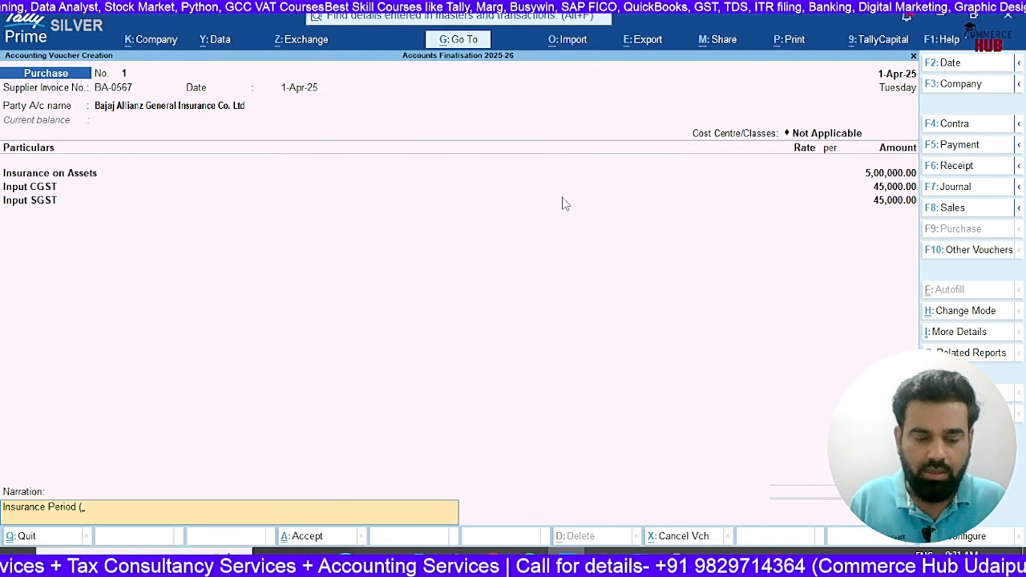
{"action": "type", "text": "A"}
{"action": "key", "text": "BackSpace"}
{"action": "type", "text": "1"}
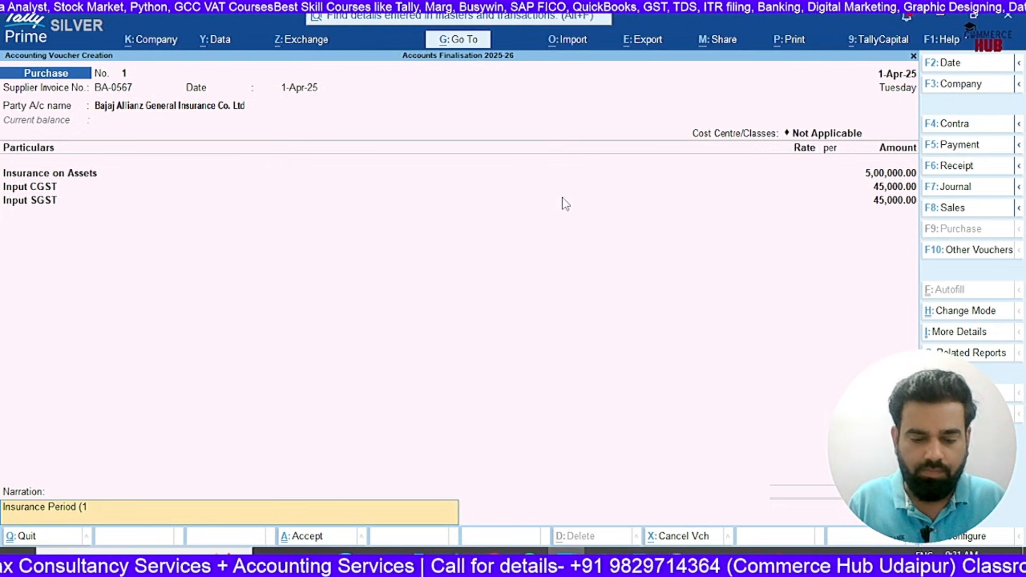
{"action": "type", "text": "-April-20"}
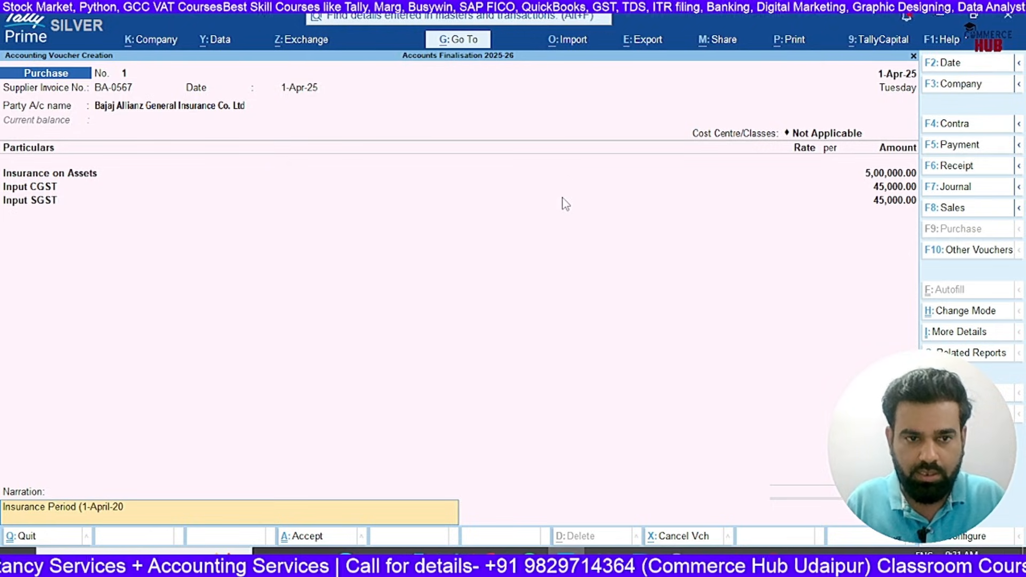
{"action": "type", "text": "25 to"}
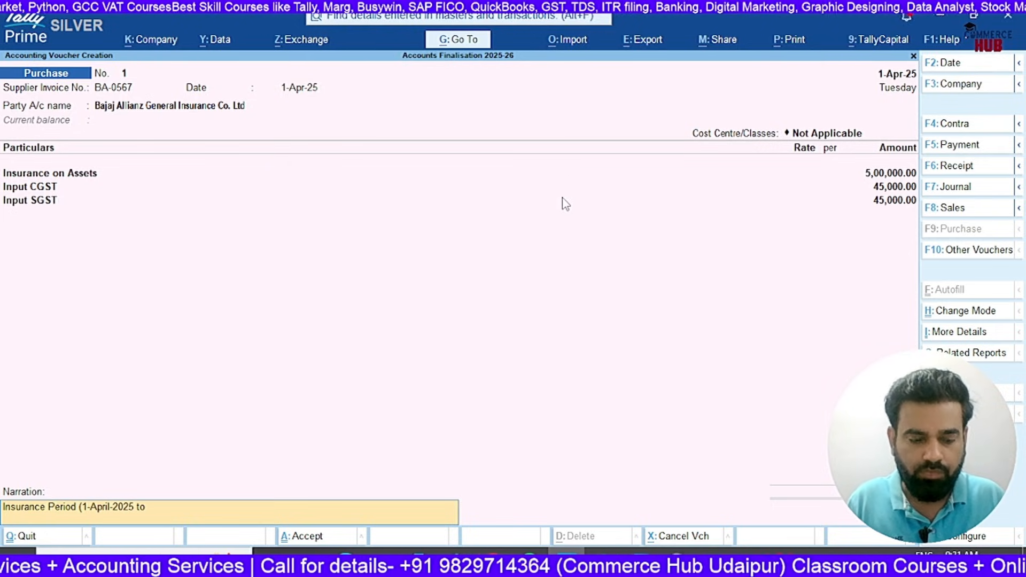
{"action": "type", "text": " 31-Mar-2"}
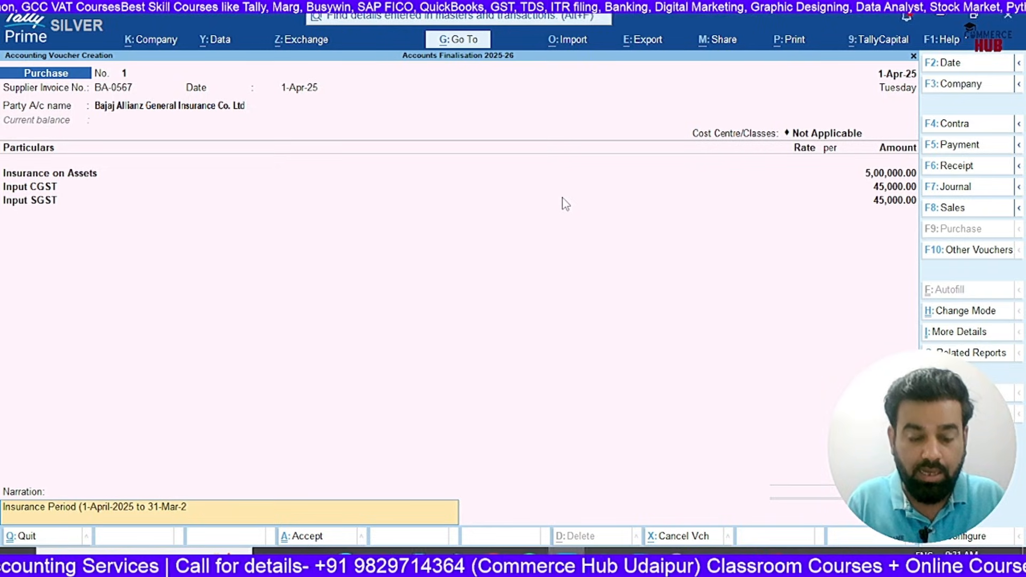
{"action": "type", "text": "027"}
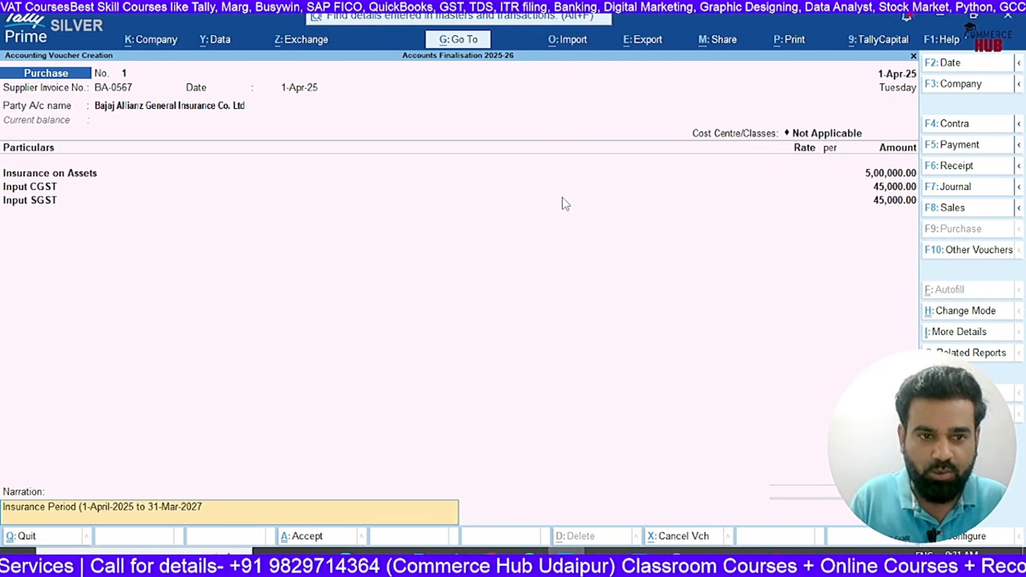
{"action": "type", "text": ") f"}
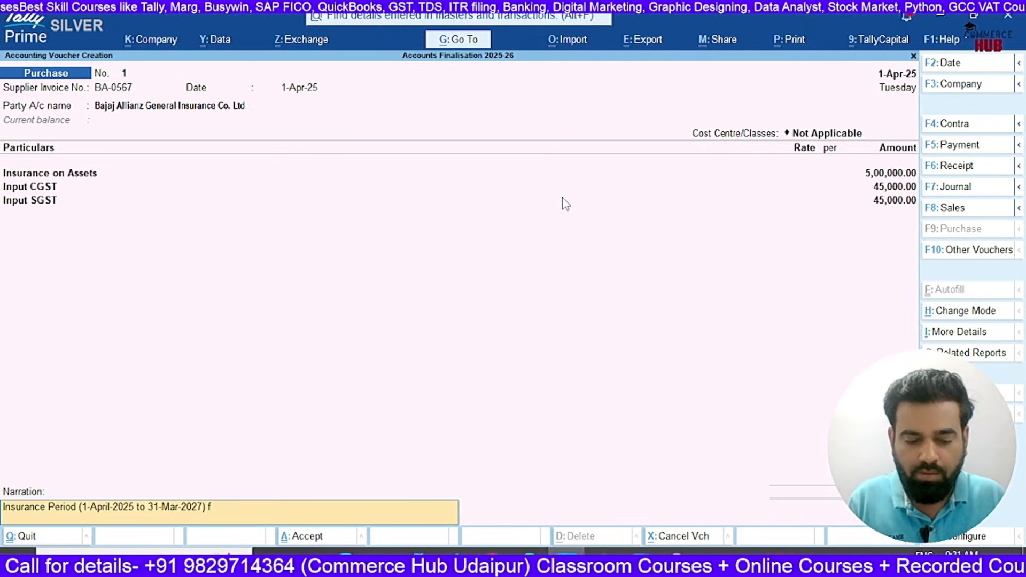
- Finish the first purchase voucher's narration with "for 2 year" and accept the voucher
{"action": "type", "text": "or 2 year"}
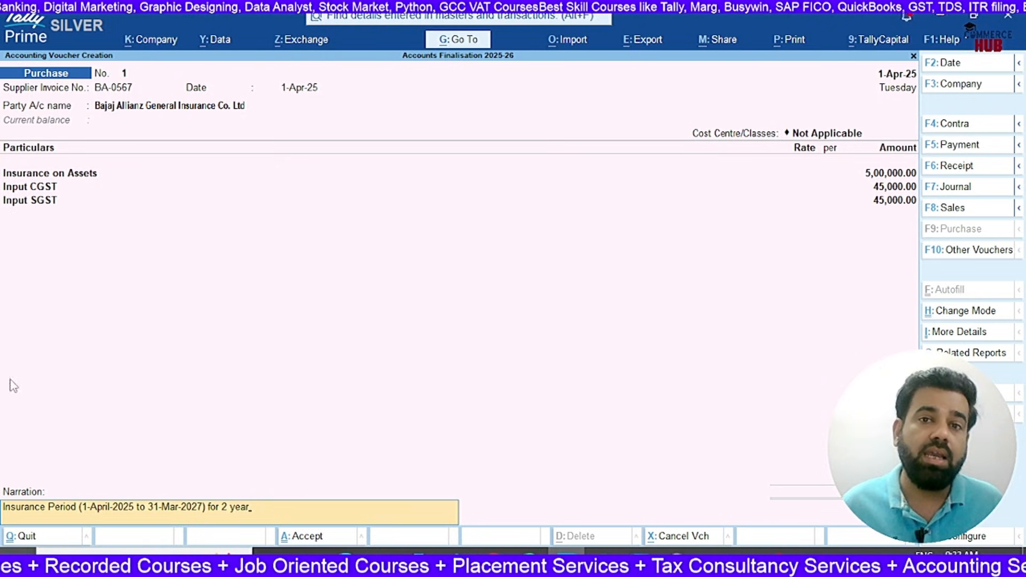
{"action": "key", "text": "Return"}
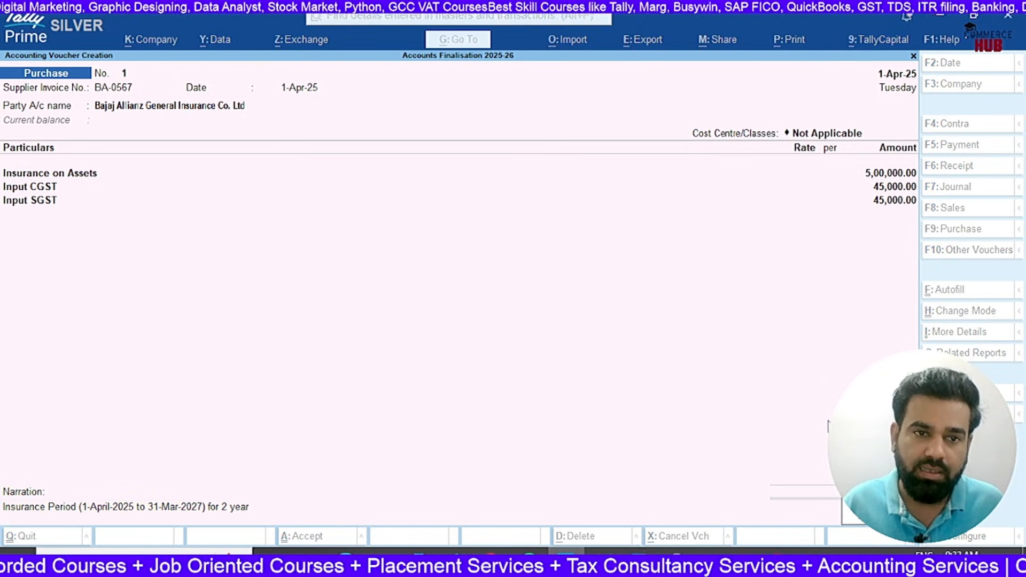
- Check the Factory insurance row in the Excel sheet, and set the new TallyPrime purchase voucher's date to 1-Oct-25
{"action": "key", "text": "alt+Tab"}
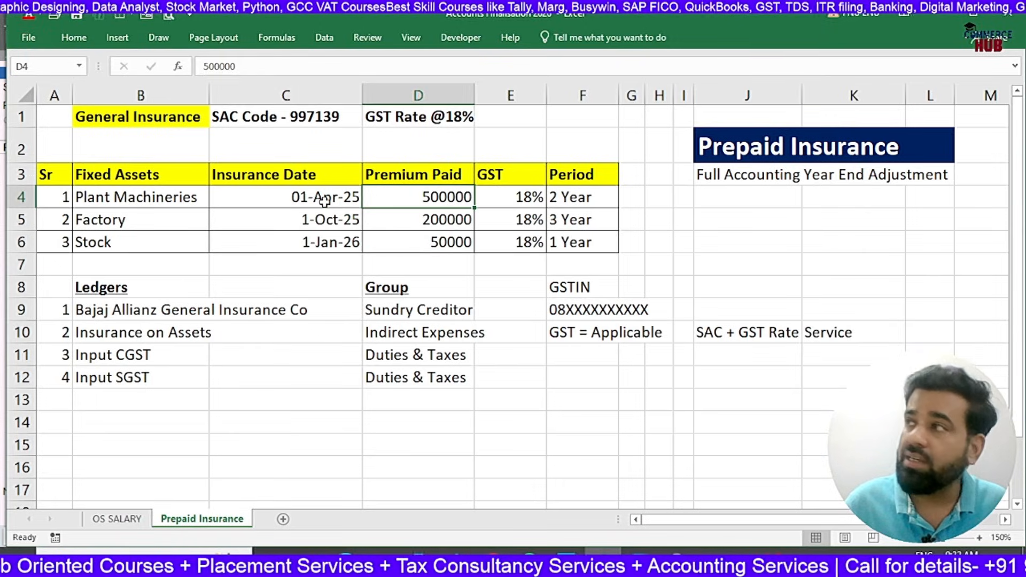
{"action": "left_click", "coordinate": [328, 202]}
{"action": "left_click", "coordinate": [160, 219]}
{"action": "left_click", "coordinate": [310, 227]}
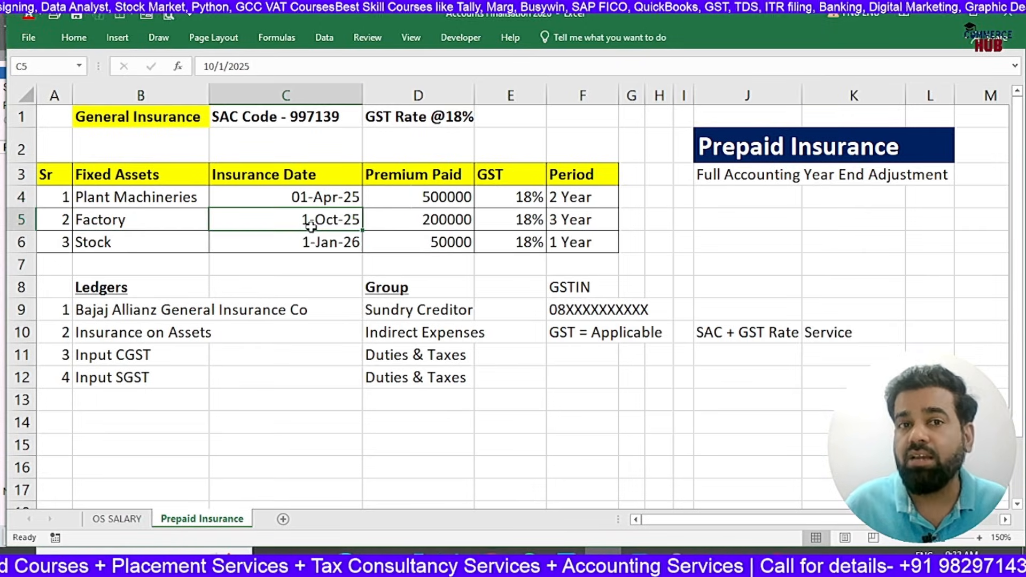
{"action": "left_click", "coordinate": [409, 220]}
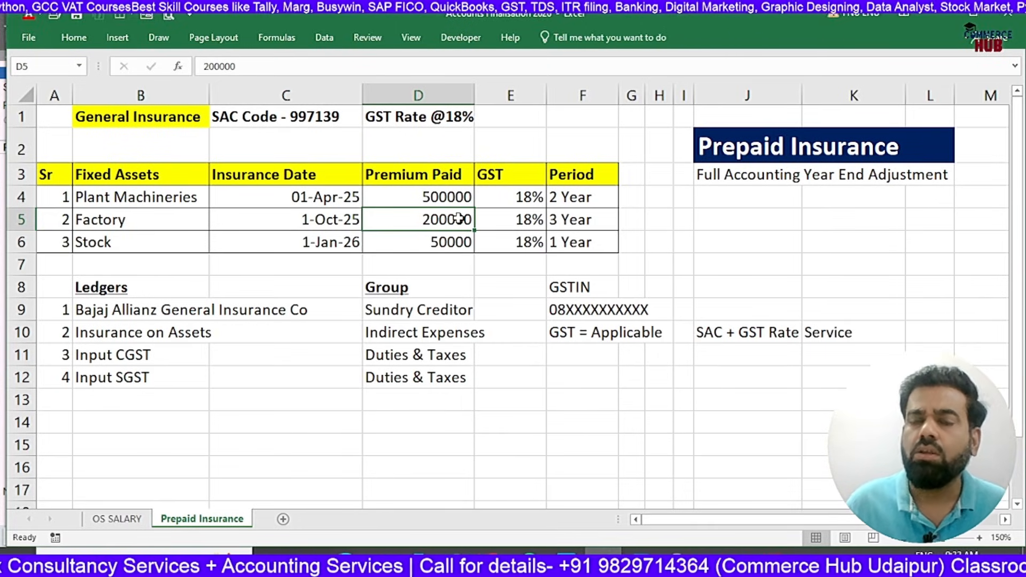
{"action": "key", "text": "alt+Tab"}
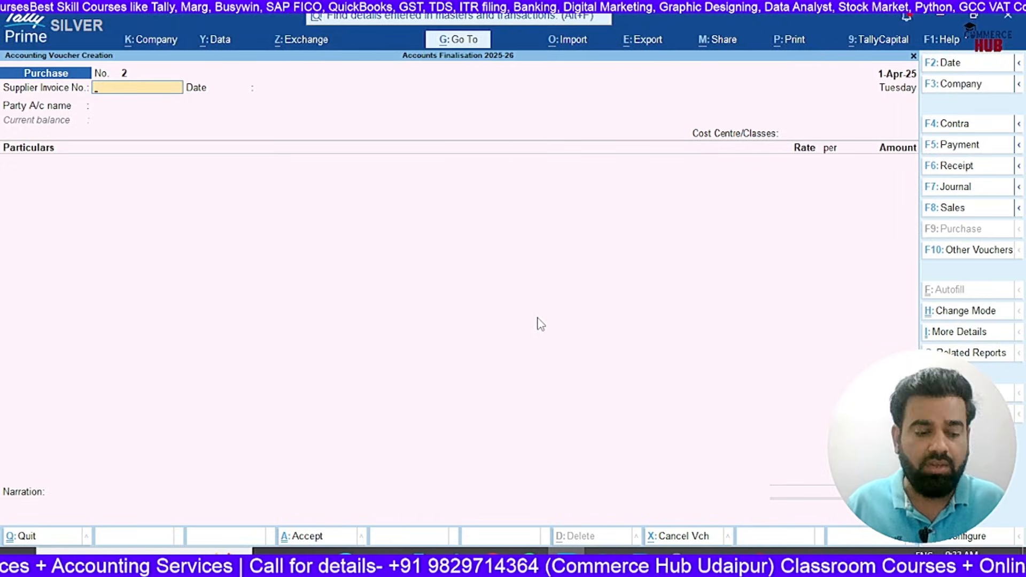
{"action": "key", "text": "F2"}
{"action": "type", "text": "1-10"}
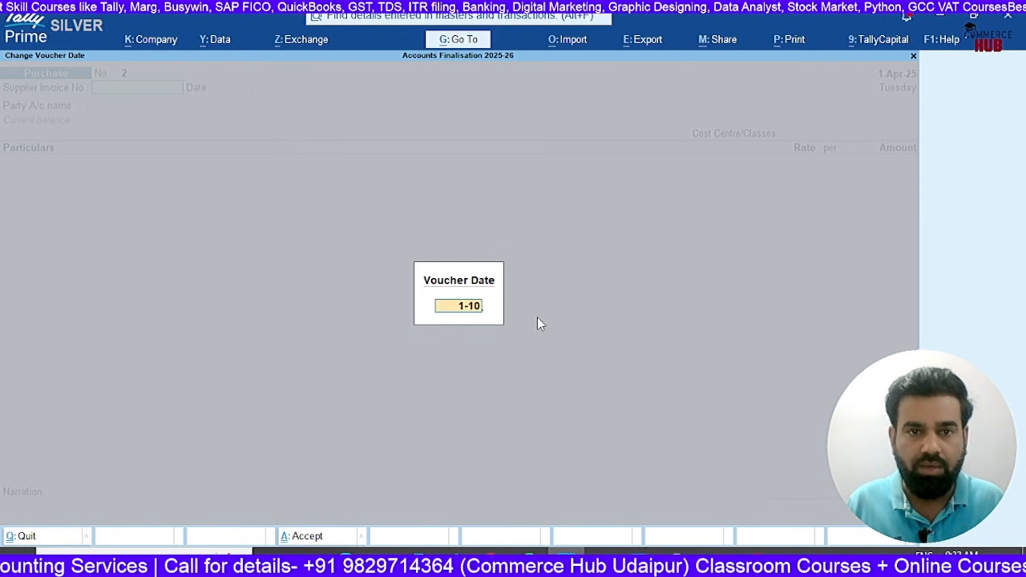
{"action": "key", "text": "Return"}
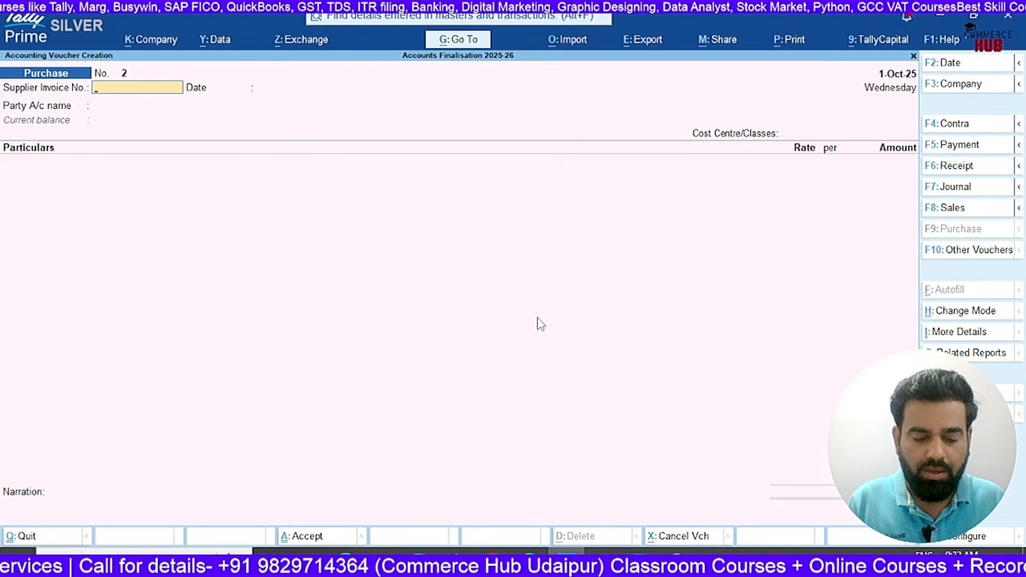
- Enter supplier invoice number BA-0454 with the invoice date 1-Oct-25
{"action": "type", "text": "BA-04546"}
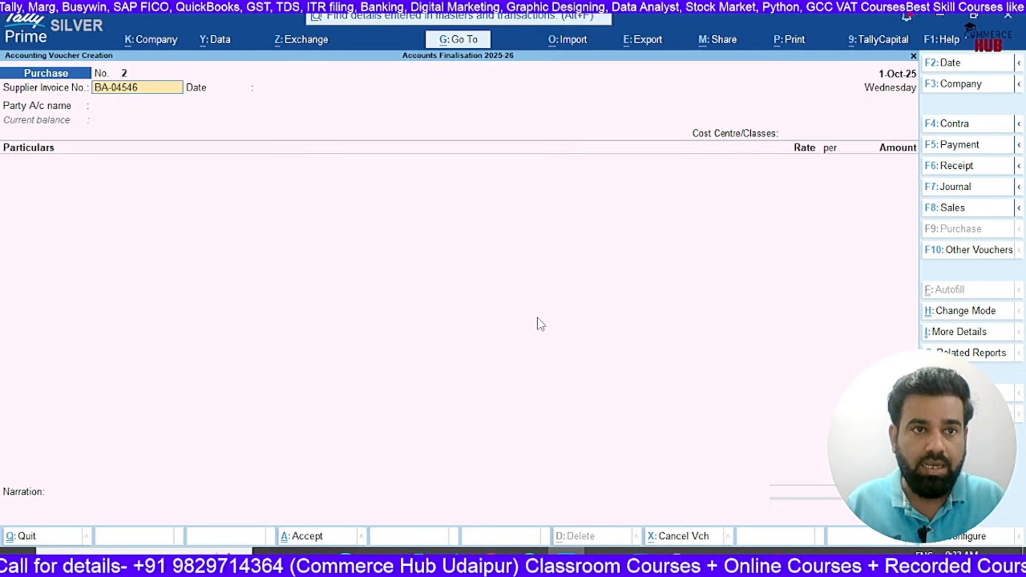
{"action": "key", "text": "BackSpace"}
{"action": "key", "text": "Return"}
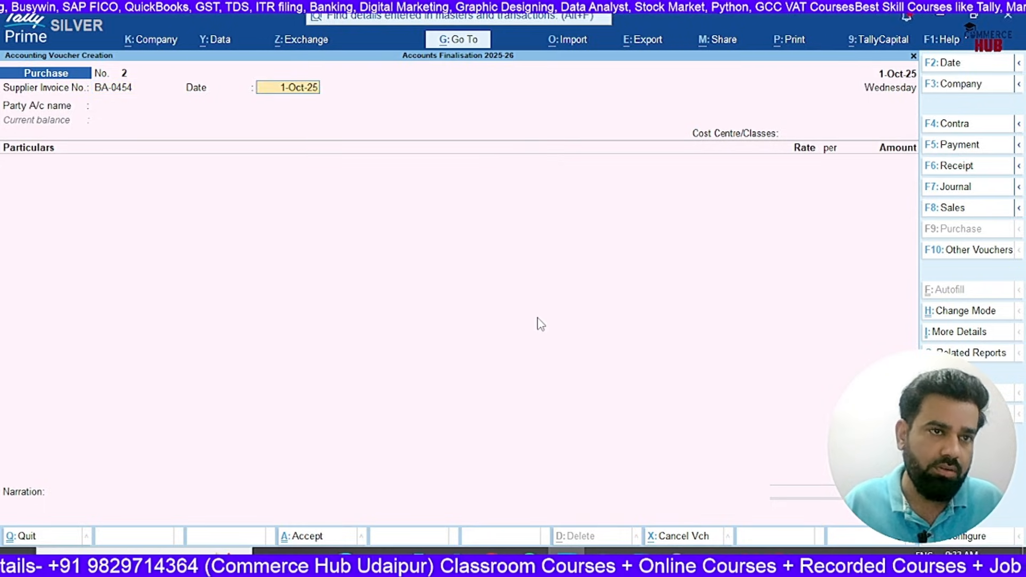
{"action": "key", "text": "Return"}
- Choose Bajaj Allianz General Insurance Co. Ltd as the party, accept its details and set the cost centre class to Not Applicable
{"action": "key", "text": "Return"}
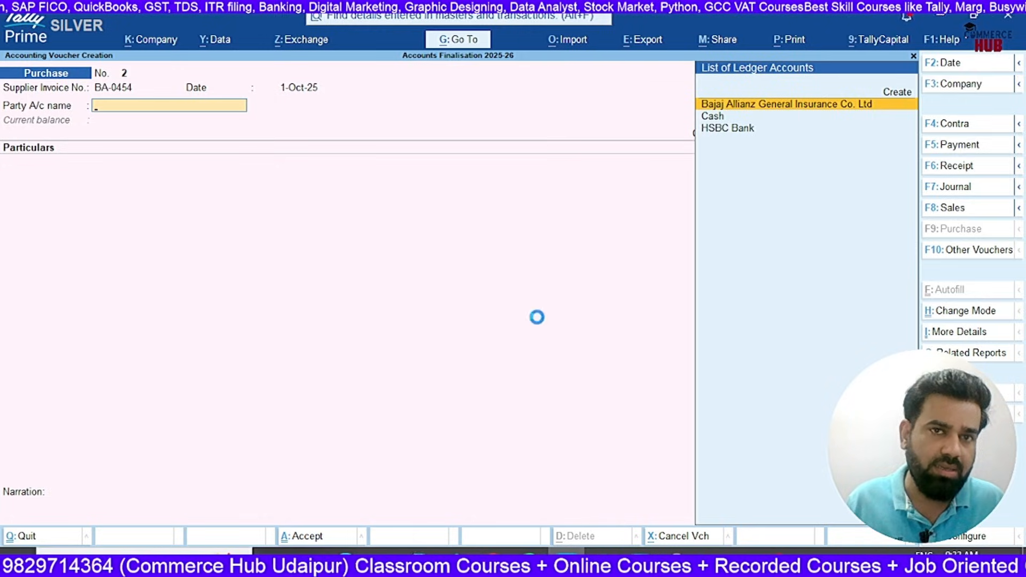
{"action": "key", "text": "ctrl+a"}
{"action": "key", "text": "ctrl+a"}
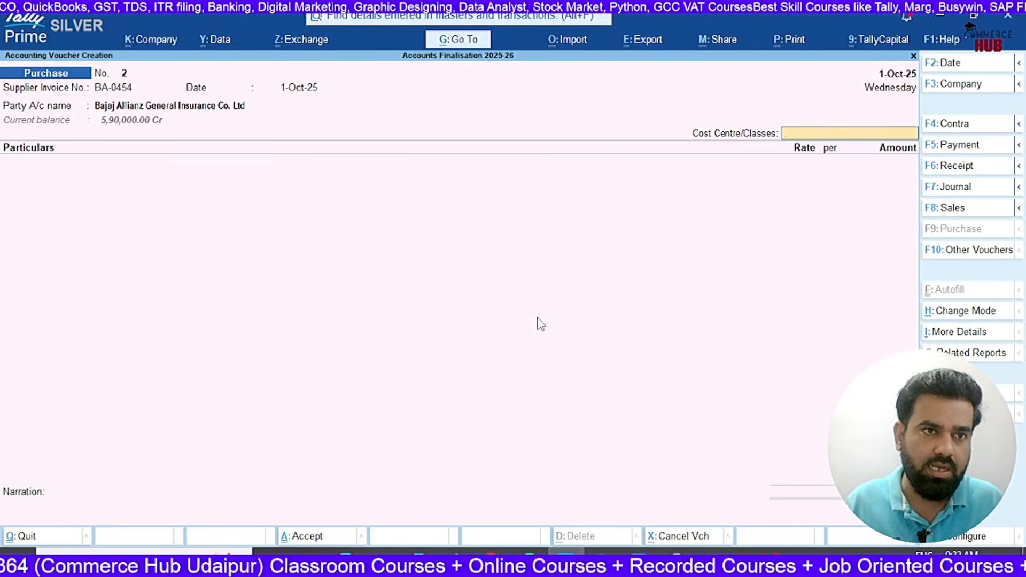
{"action": "key", "text": "Return"}
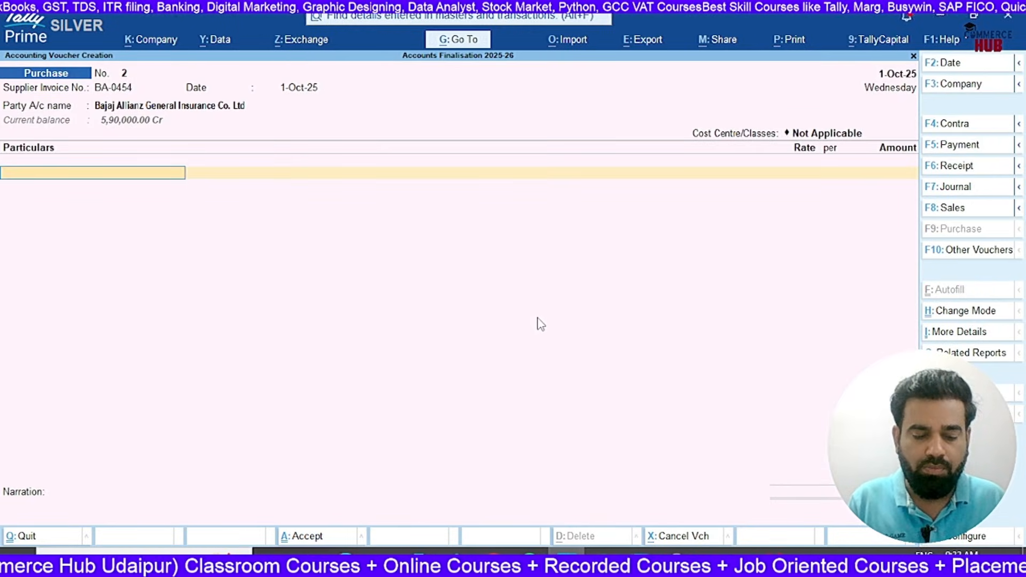
- Add the Insurance on Assets ledger with the Factory premium of 200000, leaving the GST-inclusive amount blank
{"action": "type", "text": "Insu"}
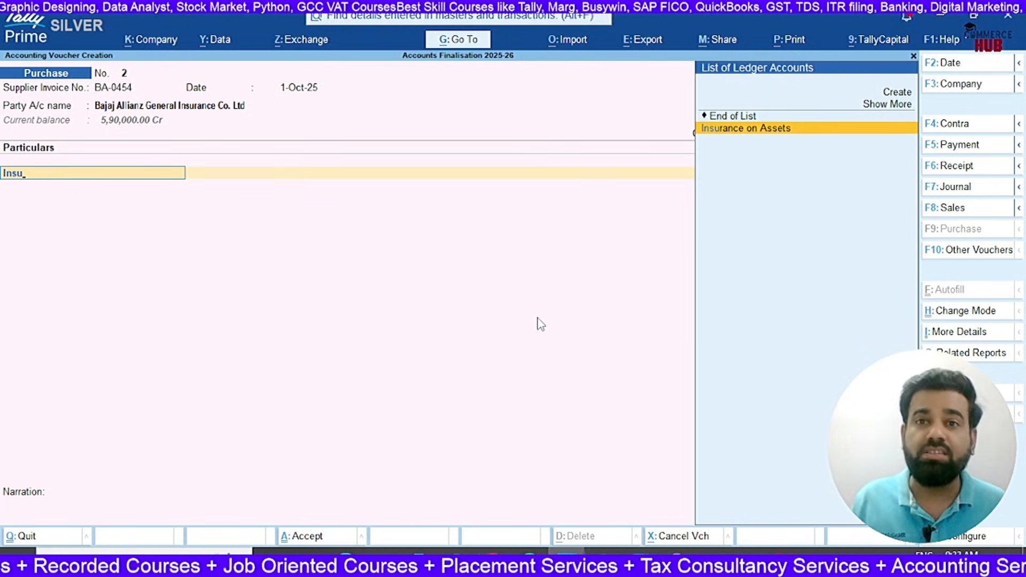
{"action": "key", "text": "Return"}
{"action": "key", "text": "Return"}
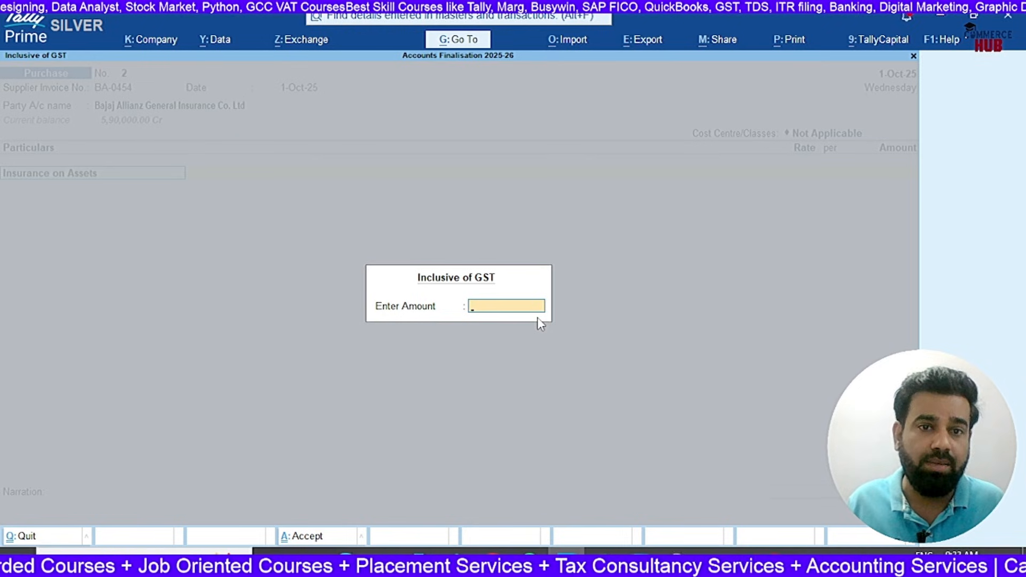
{"action": "key", "text": "Return"}
{"action": "key", "text": "alt+Tab"}
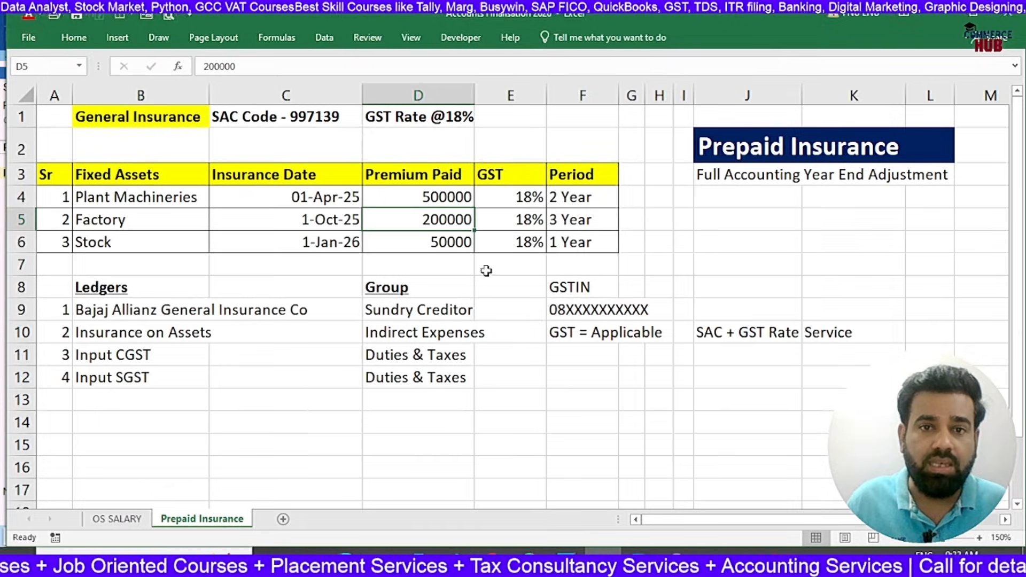
{"action": "key", "text": "alt+Tab"}
{"action": "type", "text": "2000"}
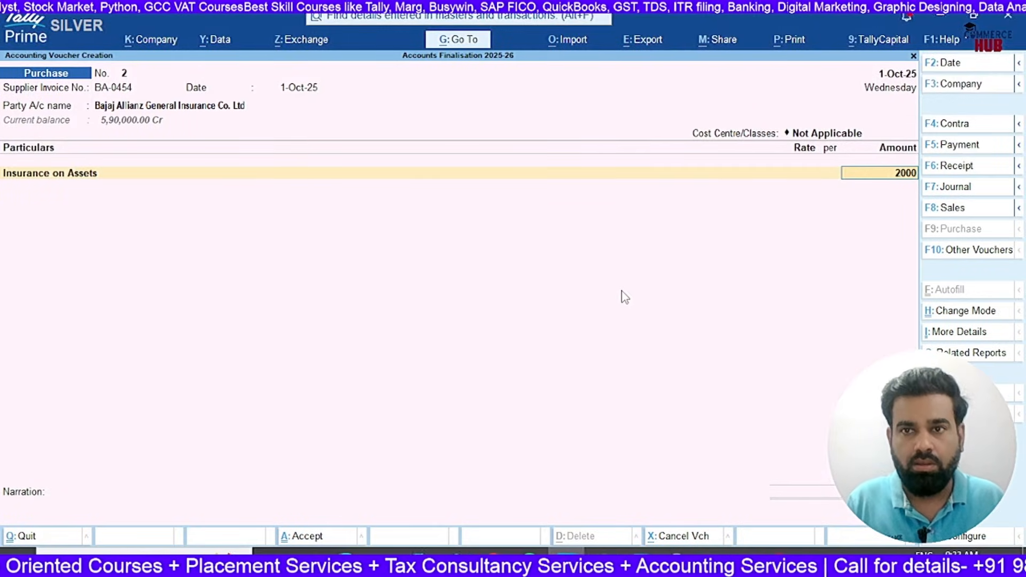
{"action": "type", "text": "00"}
{"action": "key", "text": "Return"}
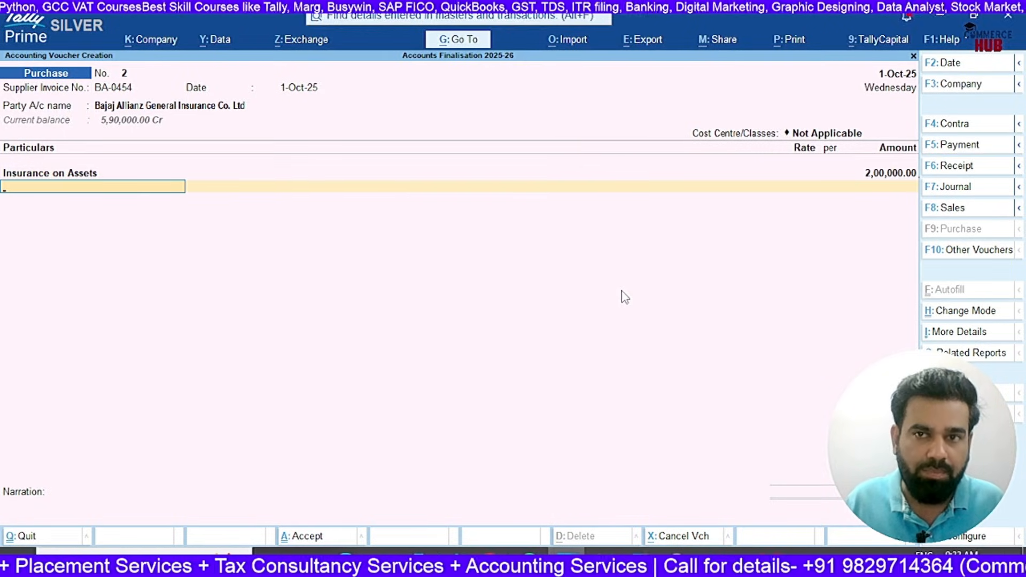
- Add the Input CGST and Input SGST ledgers with their calculated tax amounts and end the ledger entries
{"action": "type", "text": "Input"}
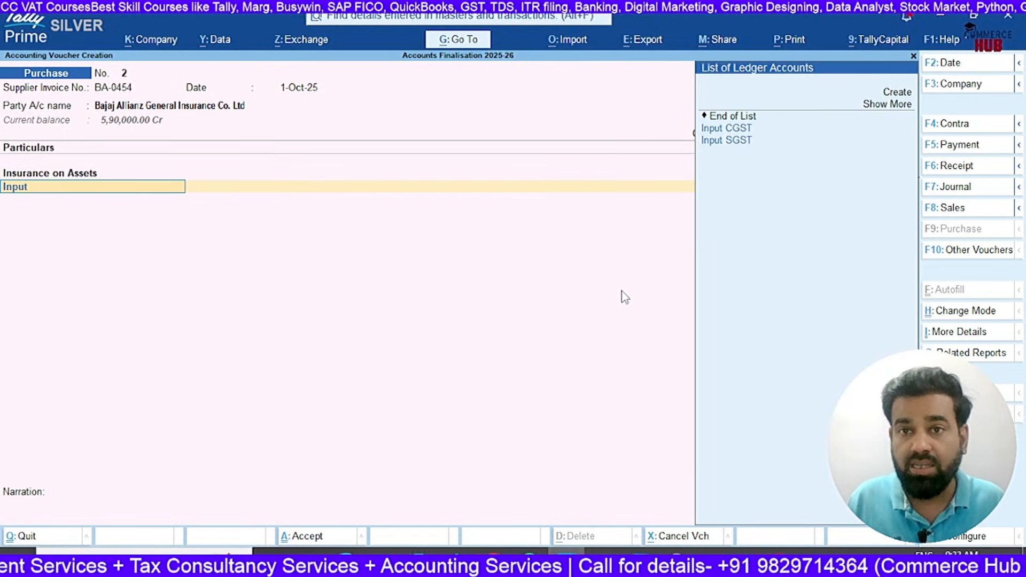
{"action": "key", "text": "Return"}
{"action": "key", "text": "Return"}
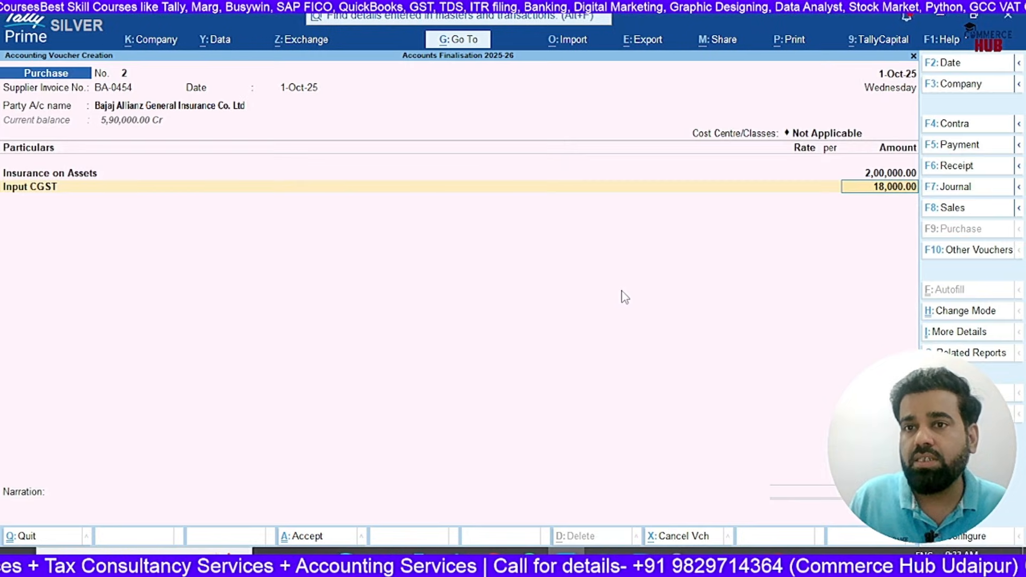
{"action": "key", "text": "Return"}
{"action": "type", "text": "Inpu"}
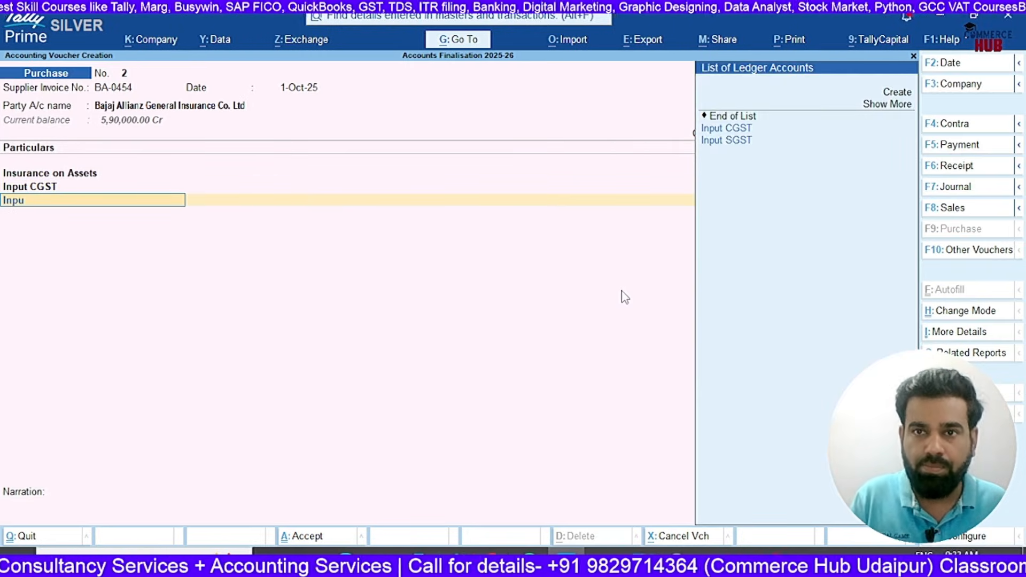
{"action": "key", "text": "Down"}
{"action": "key", "text": "Return"}
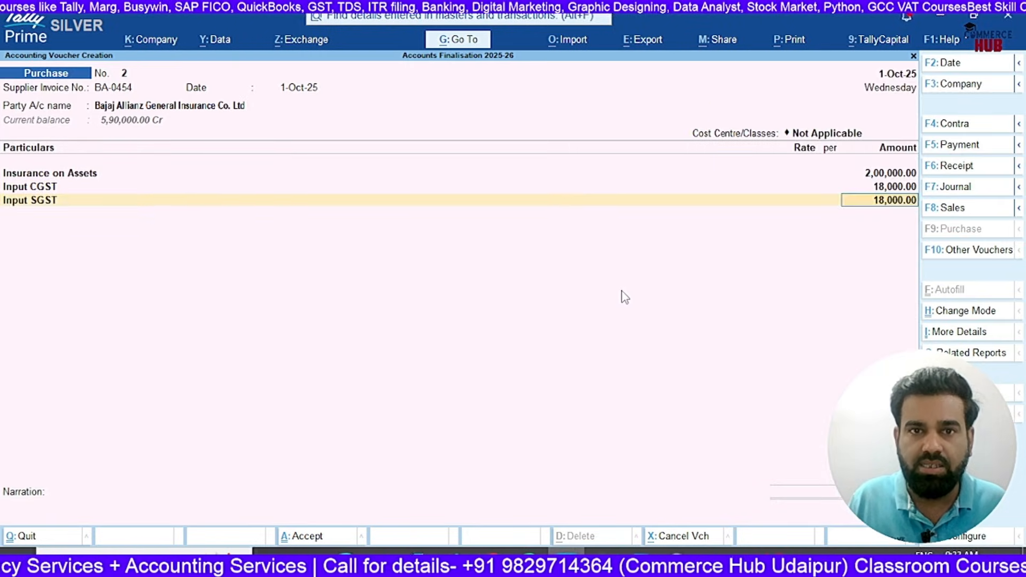
{"action": "key", "text": "Return"}
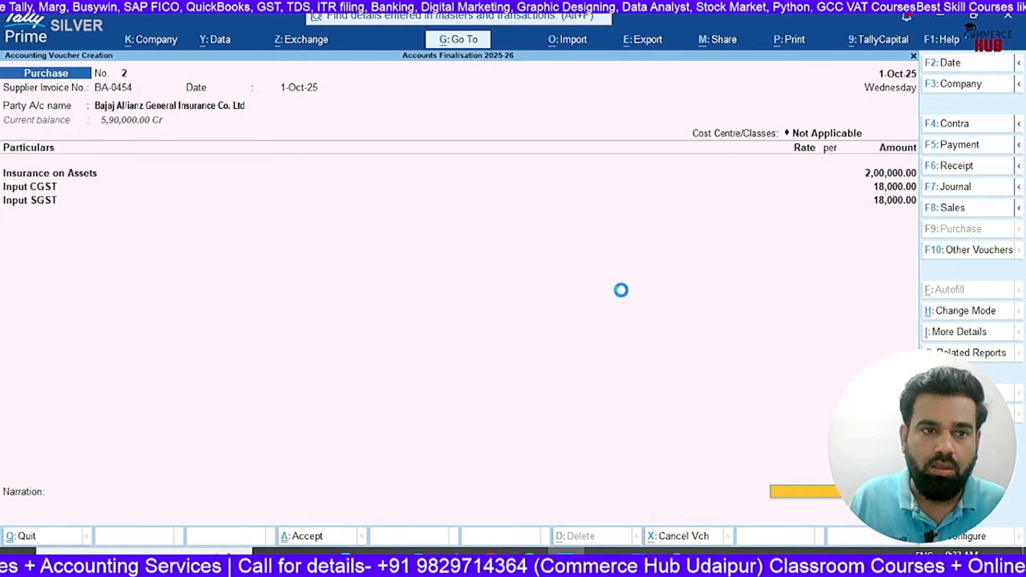
{"action": "key", "text": "Return"}
{"action": "key", "text": "Return"}
{"action": "key", "text": "Return"}
{"action": "key", "text": "Return"}
{"action": "key", "text": "Return"}
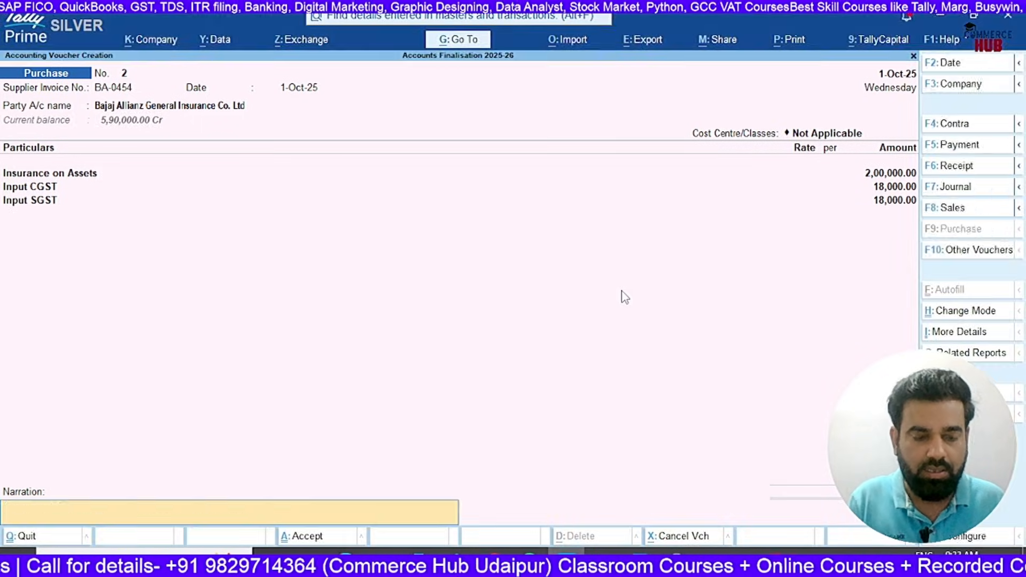
- Recall the previous voucher's narration and trim it back to "Insurance Period (1-"
{"action": "key", "text": "ctrl+r"}
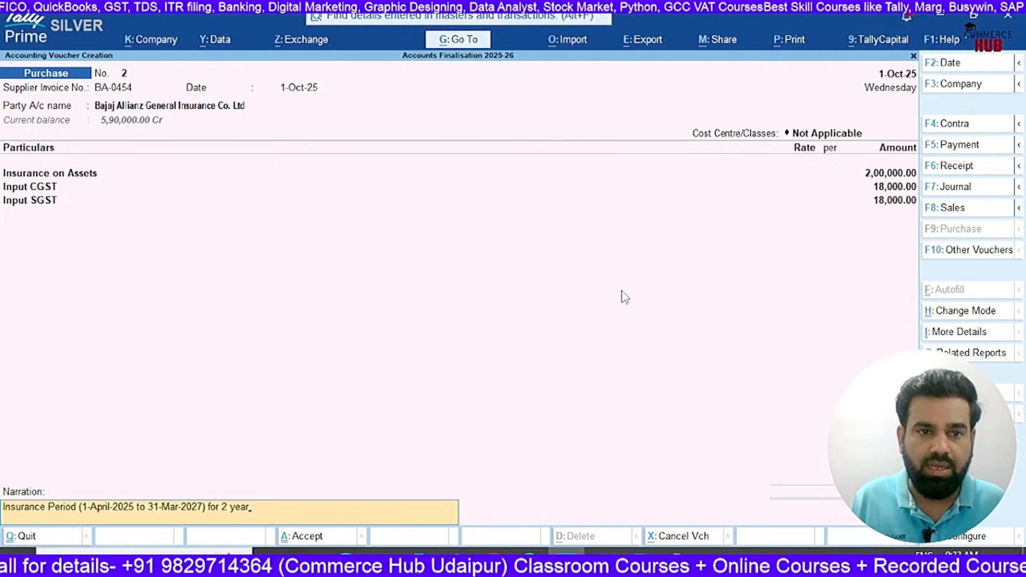
{"action": "key", "text": "BackSpace"}
{"action": "key", "text": "BackSpace"}
{"action": "key", "text": "BackSpace"}
{"action": "key", "text": "BackSpace"}
{"action": "key", "text": "BackSpace"}
{"action": "key", "text": "BackSpace"}
{"action": "key", "text": "BackSpace"}
{"action": "key", "text": "BackSpace"}
{"action": "key", "text": "BackSpace"}
{"action": "key", "text": "BackSpace"}
{"action": "key", "text": "BackSpace"}
{"action": "key", "text": "BackSpace"}
{"action": "key", "text": "BackSpace"}
{"action": "key", "text": "BackSpace"}
{"action": "key", "text": "BackSpace"}
{"action": "key", "text": "BackSpace"}
{"action": "key", "text": "BackSpace"}
{"action": "key", "text": "BackSpace"}
{"action": "key", "text": "BackSpace"}
{"action": "key", "text": "BackSpace"}
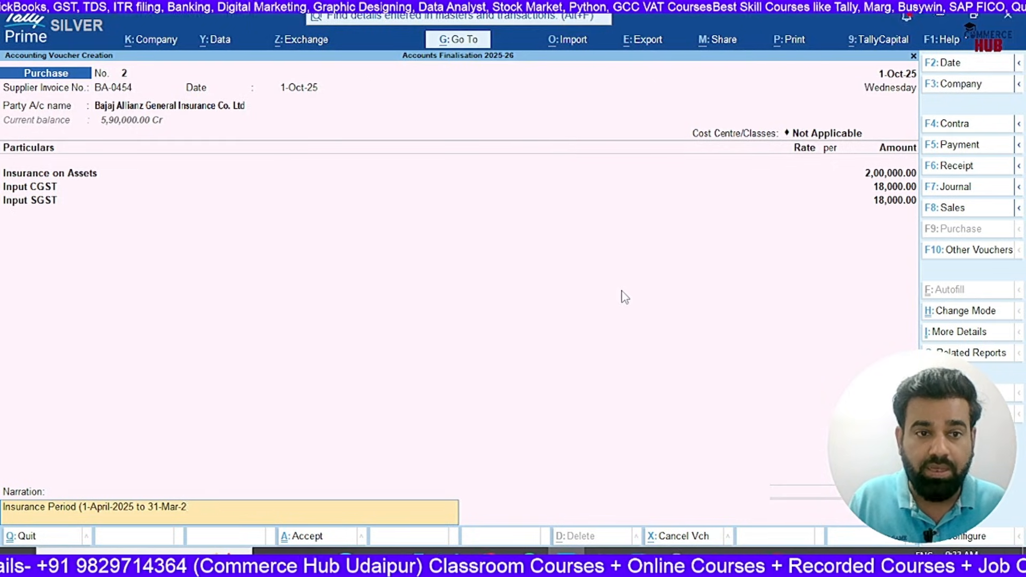
{"action": "key", "text": "BackSpace"}
{"action": "key", "text": "BackSpace"}
{"action": "key", "text": "BackSpace"}
{"action": "key", "text": "BackSpace"}
{"action": "key", "text": "BackSpace"}
{"action": "key", "text": "BackSpace"}
{"action": "key", "text": "BackSpace"}
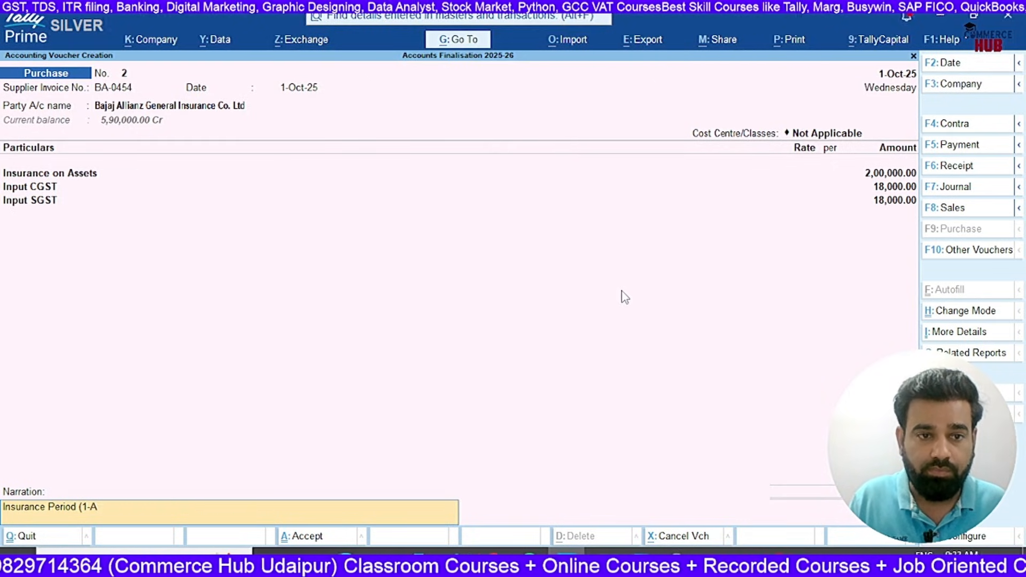
- Complete the narration as "Insurance Period (1-Oct-2025 to 30-Sep-2028) for 3 Year", checking the Factory period in Excel, and accept the voucher
{"action": "type", "text": "Oct-20"}
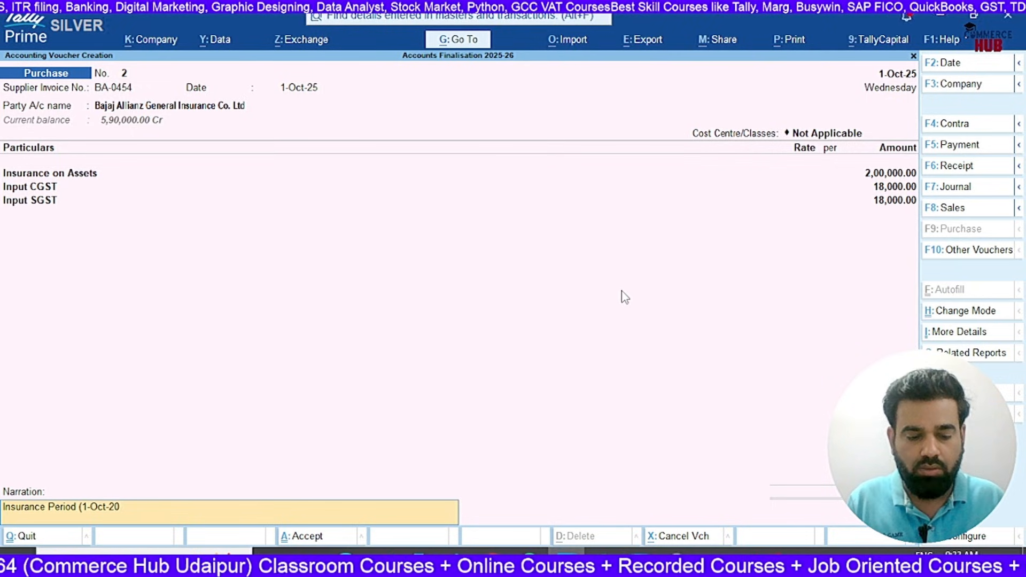
{"action": "type", "text": "25 to"}
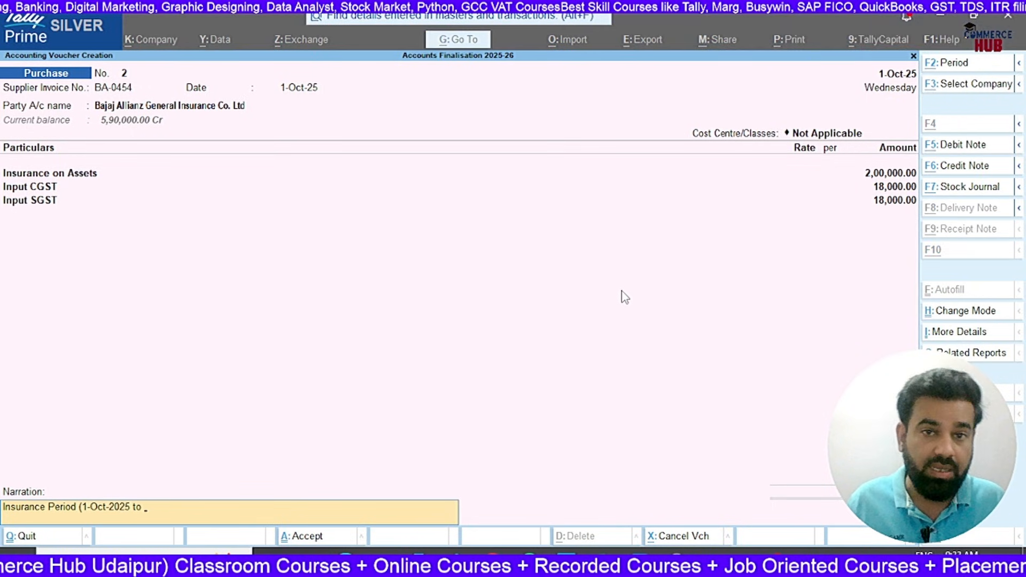
{"action": "key", "text": "alt+Tab"}
{"action": "left_click", "coordinate": [568, 213]}
{"action": "key", "text": "alt+Tab"}
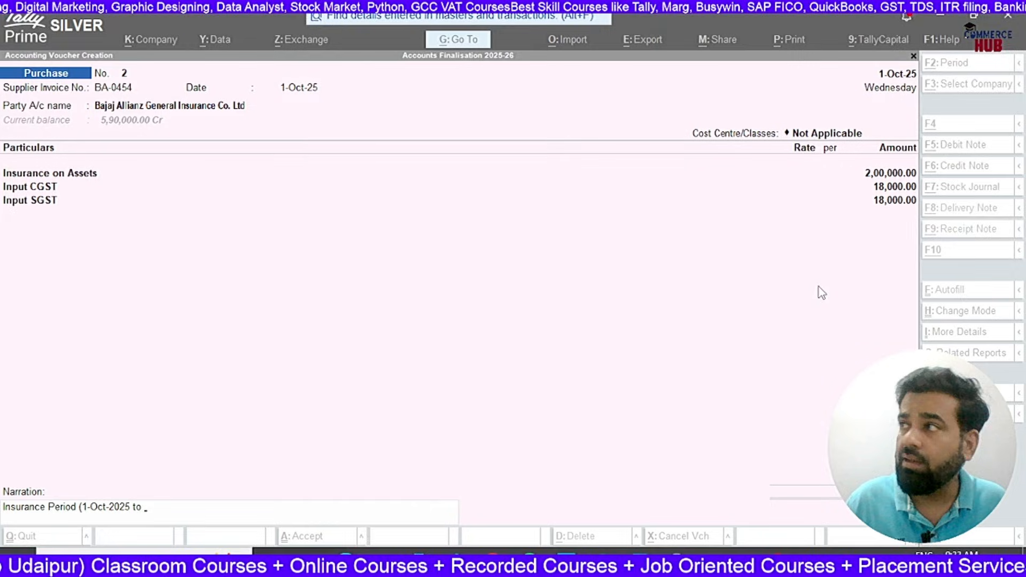
{"action": "type", "text": "30"}
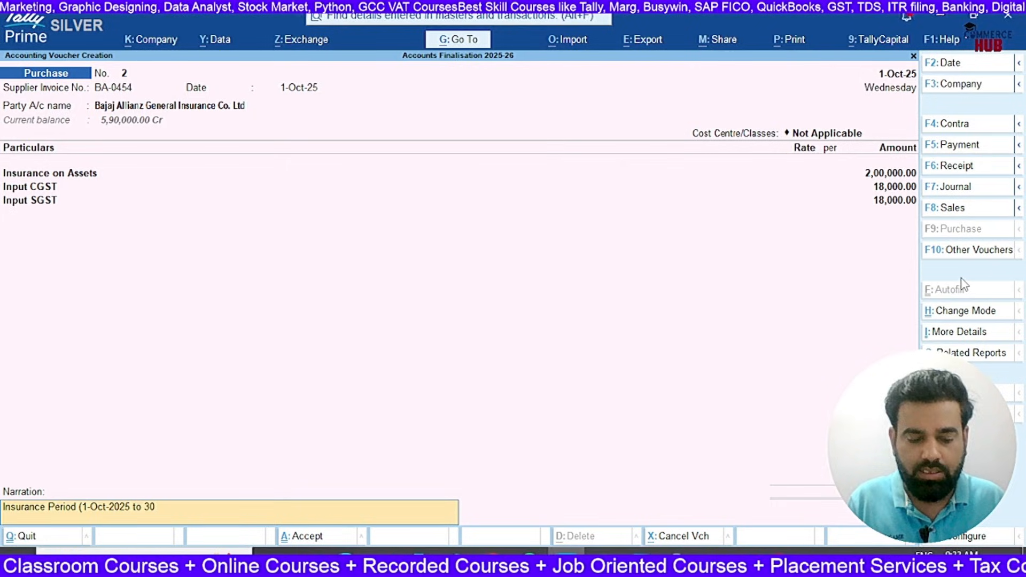
{"action": "type", "text": "-Sep"}
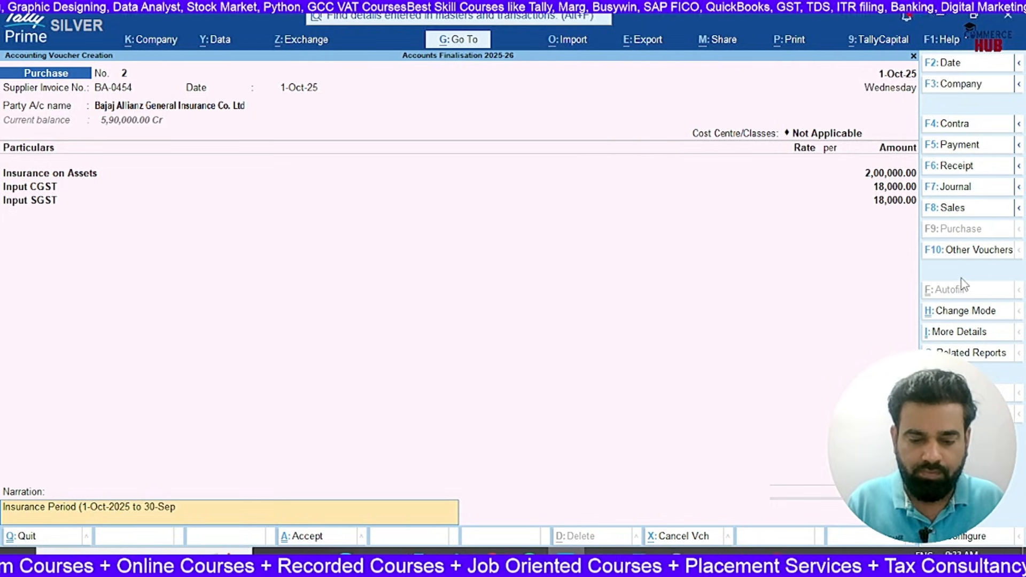
{"action": "type", "text": "-2028"}
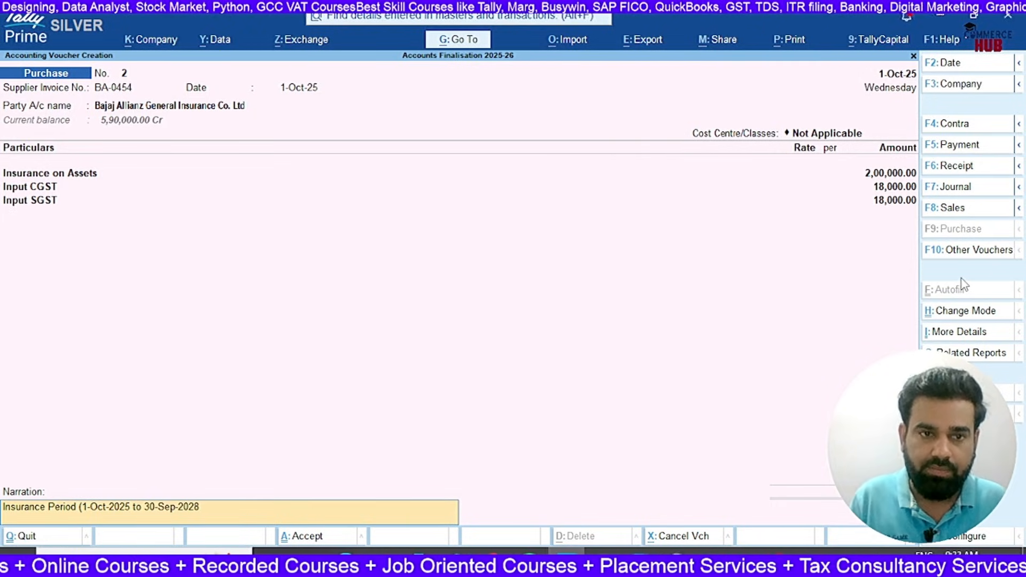
{"action": "type", "text": ") for 3 Year"}
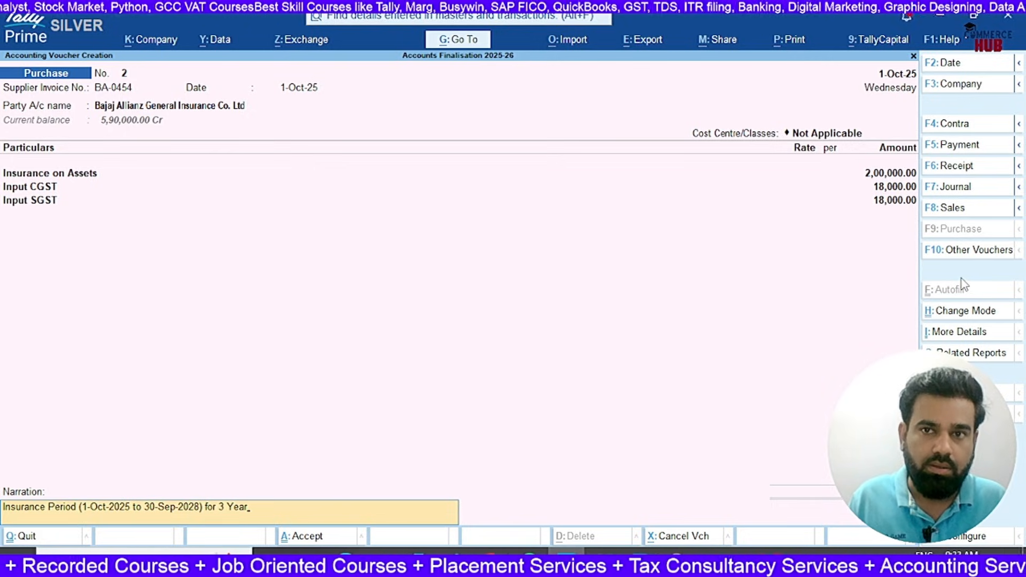
{"action": "key", "text": "Return"}
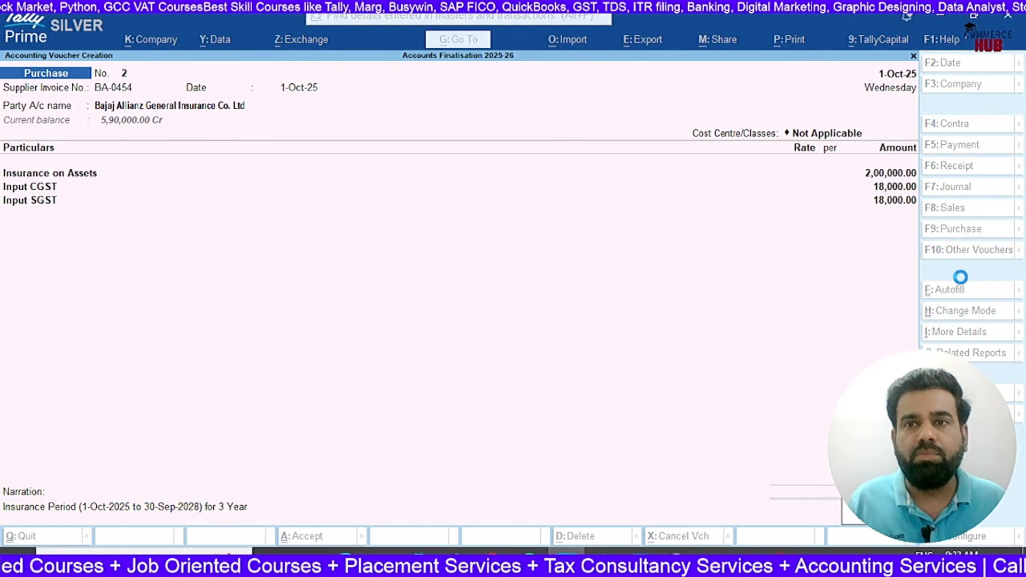
- Check the Stock row's insurance date in the Excel list and return to the new purchase voucher in TallyPrime
{"action": "key", "text": "alt+Tab"}
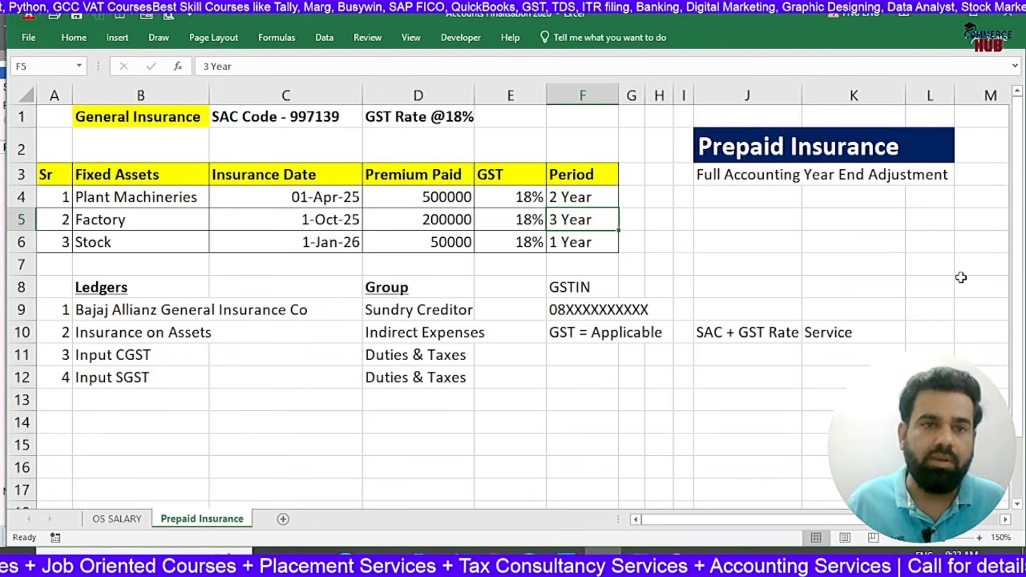
{"action": "left_click", "coordinate": [265, 242]}
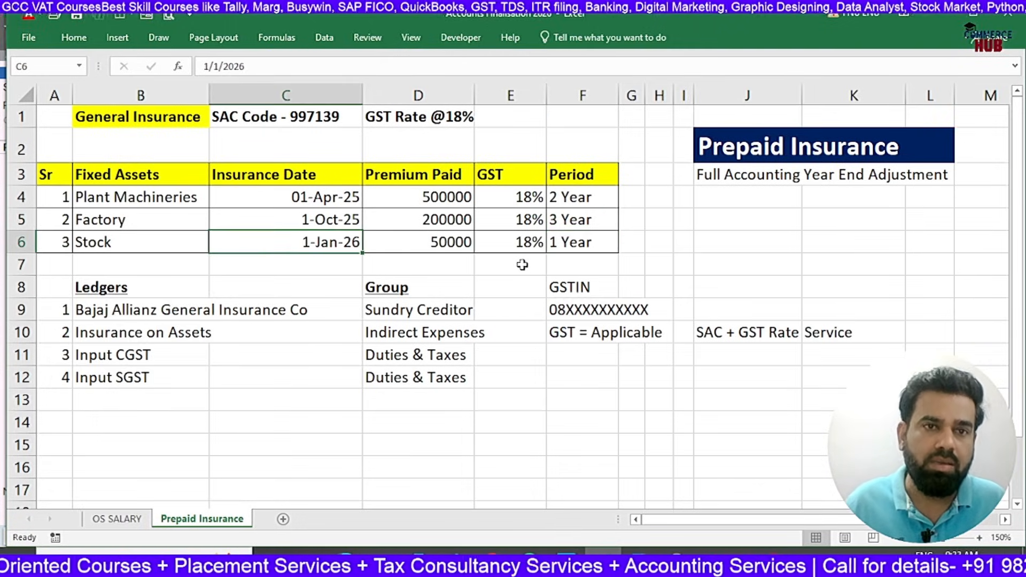
{"action": "key", "text": "alt+Tab"}
{"action": "left_click", "coordinate": [556, 262]}
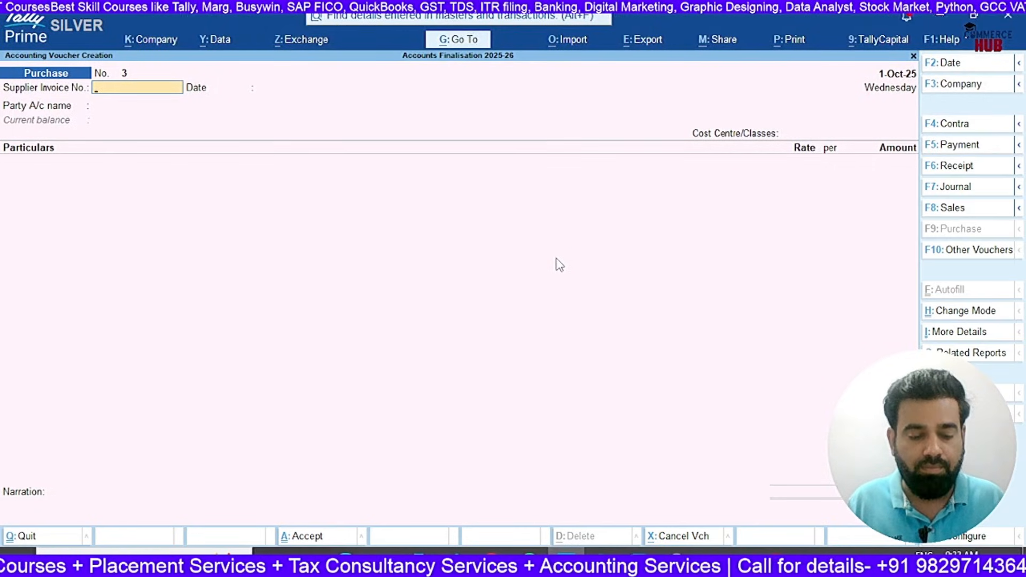
- Enter BA-0458 as the supplier invoice number and set the voucher date to 1-Jan-26
{"action": "type", "text": "BA-0454"}
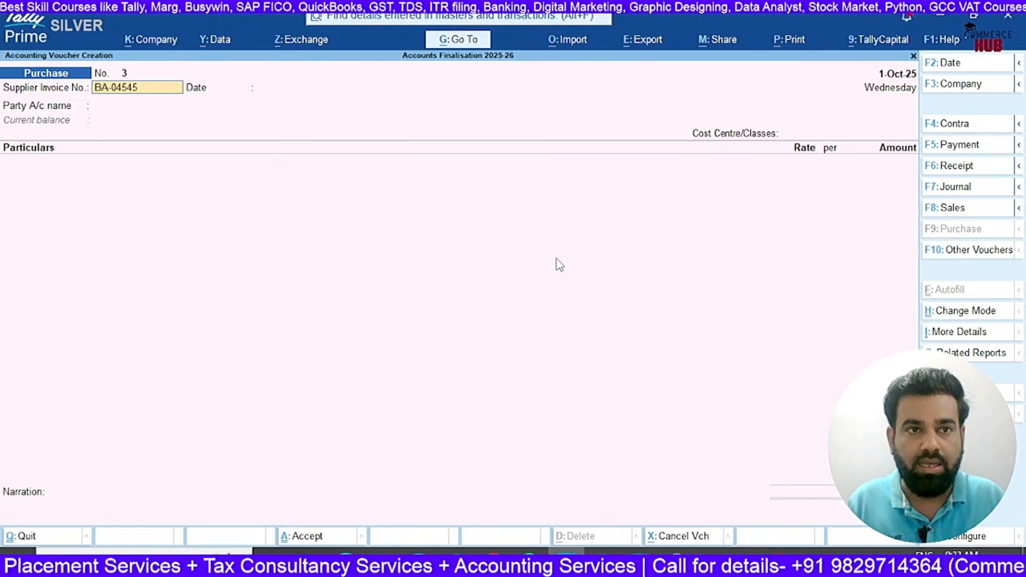
{"action": "key", "text": "BackSpace"}
{"action": "type", "text": "6"}
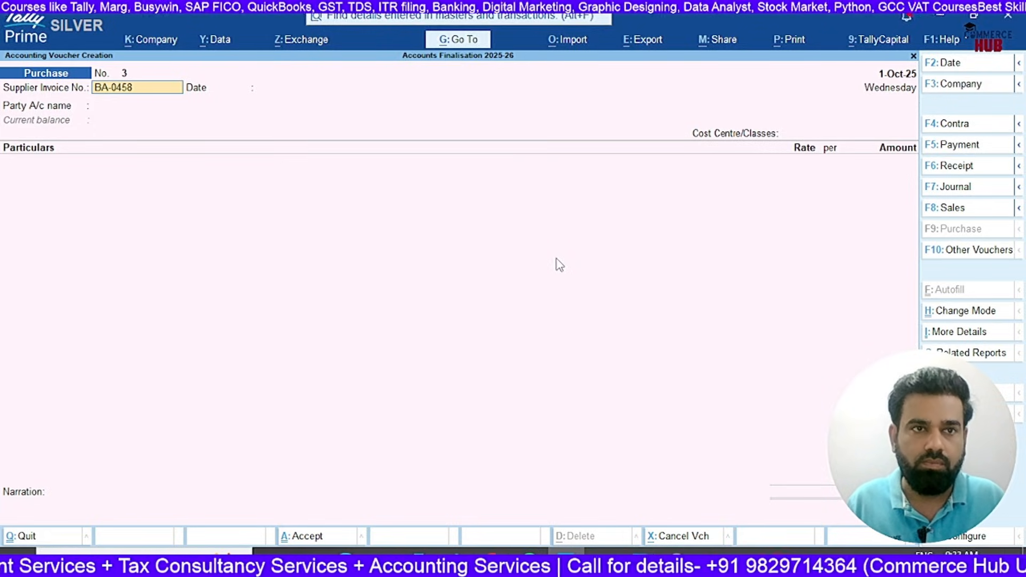
{"action": "key", "text": "Return"}
{"action": "key", "text": "F2"}
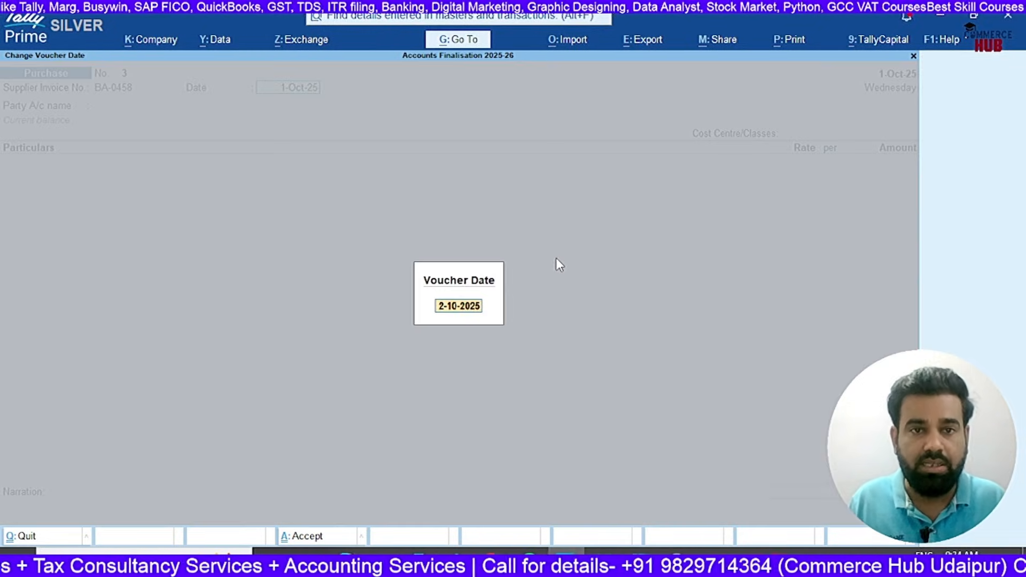
{"action": "type", "text": "1-1"}
{"action": "key", "text": "Return"}
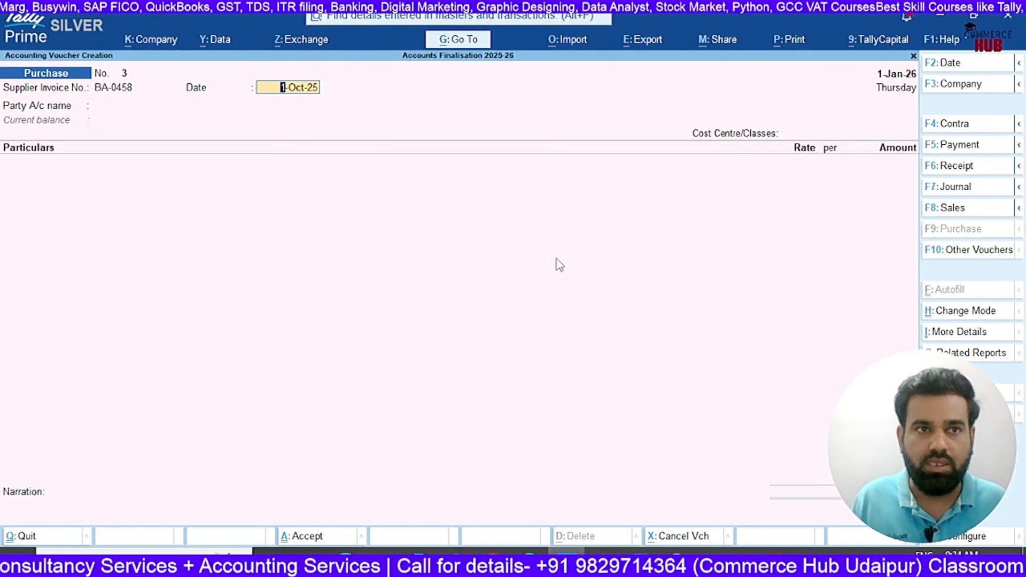
- Keep the supplier invoice date of 1-Oct-25 and set Bajaj Allianz General Insurance Co. Ltd as the party, accepting its default details
{"action": "key", "text": "Return"}
{"action": "key", "text": "Return"}
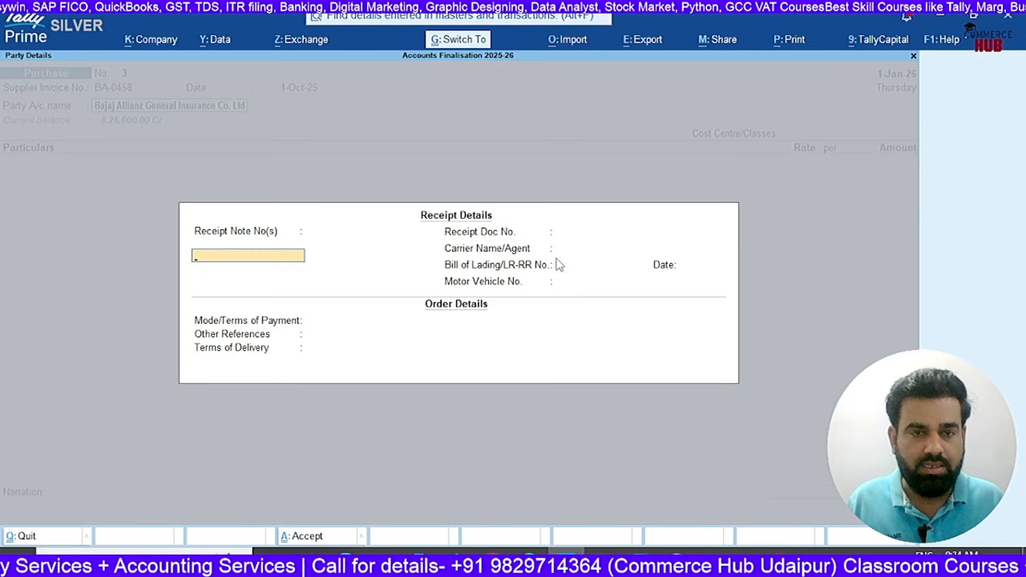
{"action": "key", "text": "ctrl+a"}
{"action": "key", "text": "ctrl+a"}
{"action": "key", "text": "Return"}
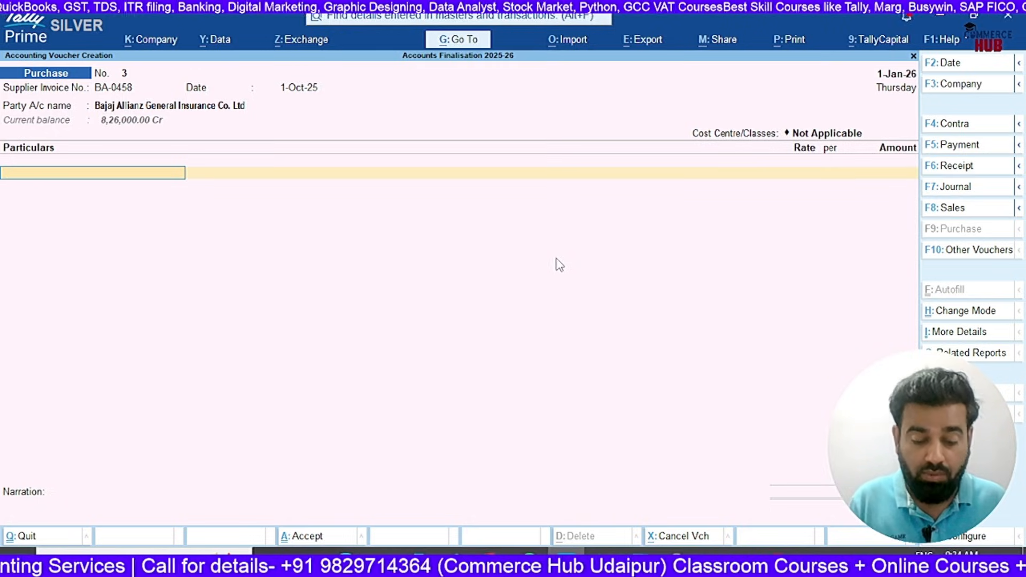
- Add the Insurance on Assets ledger with the Stock premium of 50000 from Excel, leaving the GST-inclusive amount blank
{"action": "type", "text": "Insu"}
{"action": "key", "text": "Return"}
{"action": "key", "text": "Return"}
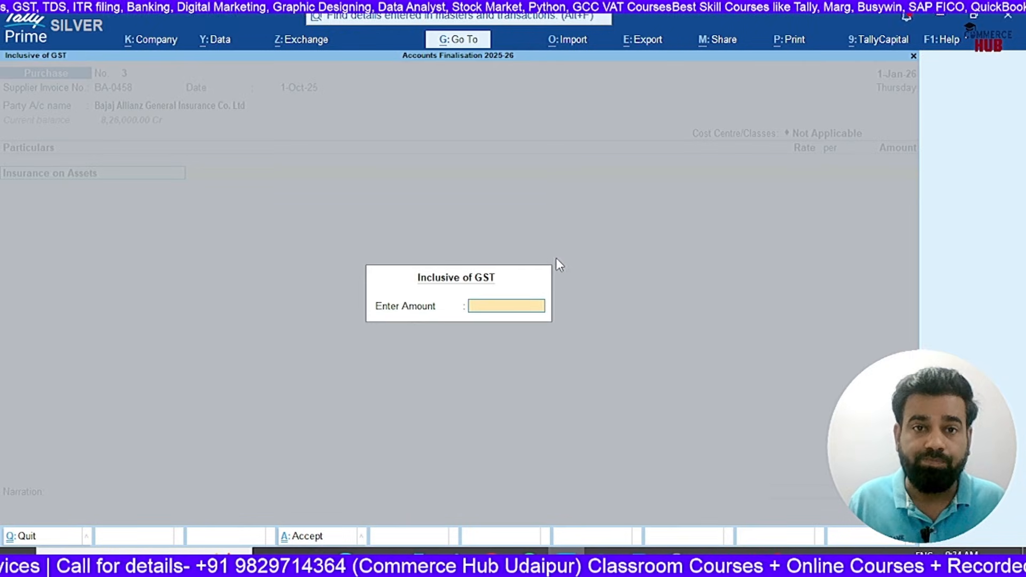
{"action": "key", "text": "alt+Tab"}
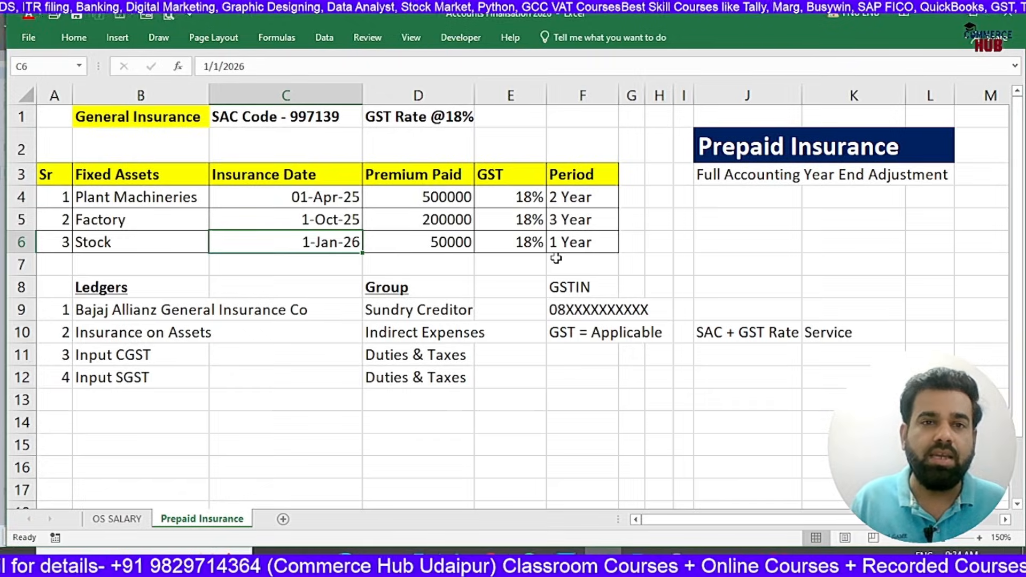
{"action": "key", "text": "Right"}
{"action": "key", "text": "Right"}
{"action": "key", "text": "Left"}
{"action": "key", "text": "alt+Tab"}
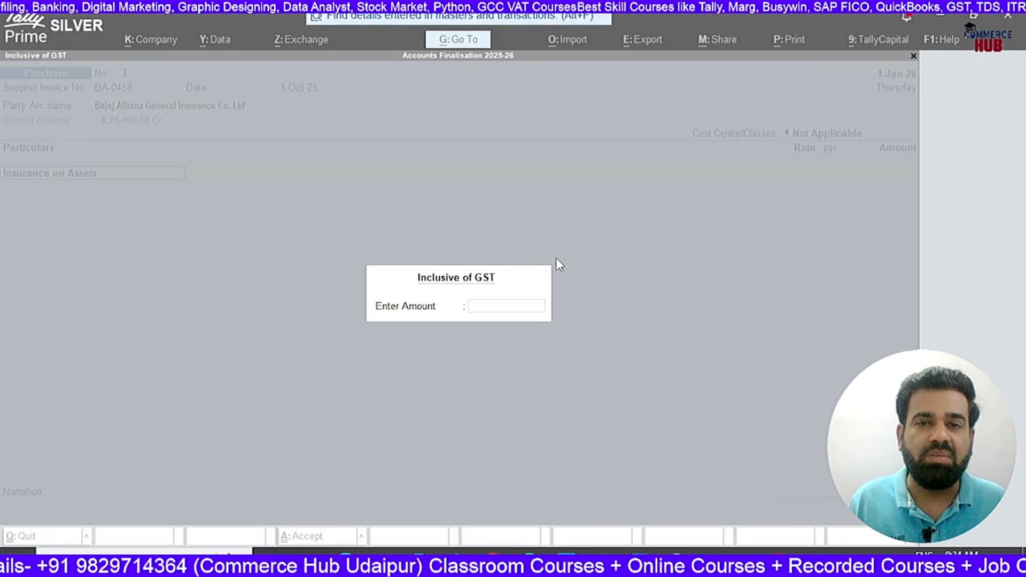
{"action": "key", "text": "Return"}
{"action": "type", "text": "50000"}
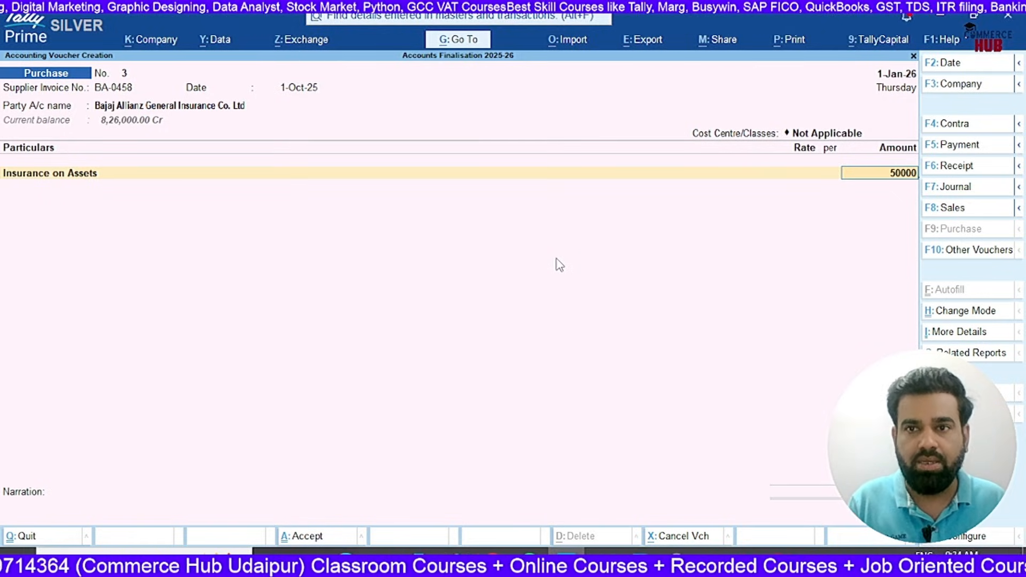
{"action": "key", "text": "Return"}
- Add the Input CGST and Input SGST ledgers with their calculated tax amounts of 4,500 each and end the ledger entries
{"action": "type", "text": "Input"}
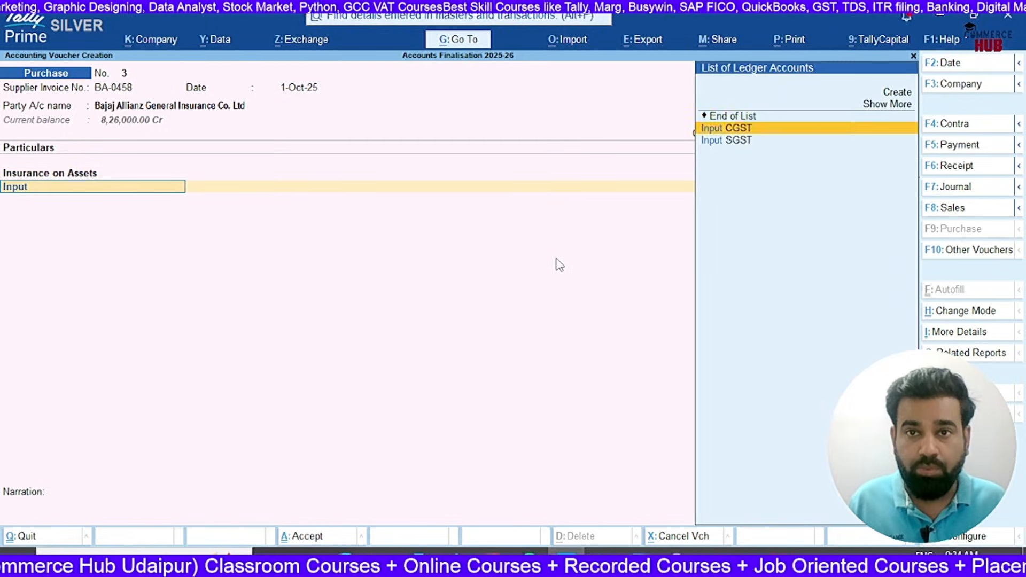
{"action": "key", "text": "Return"}
{"action": "key", "text": "Return"}
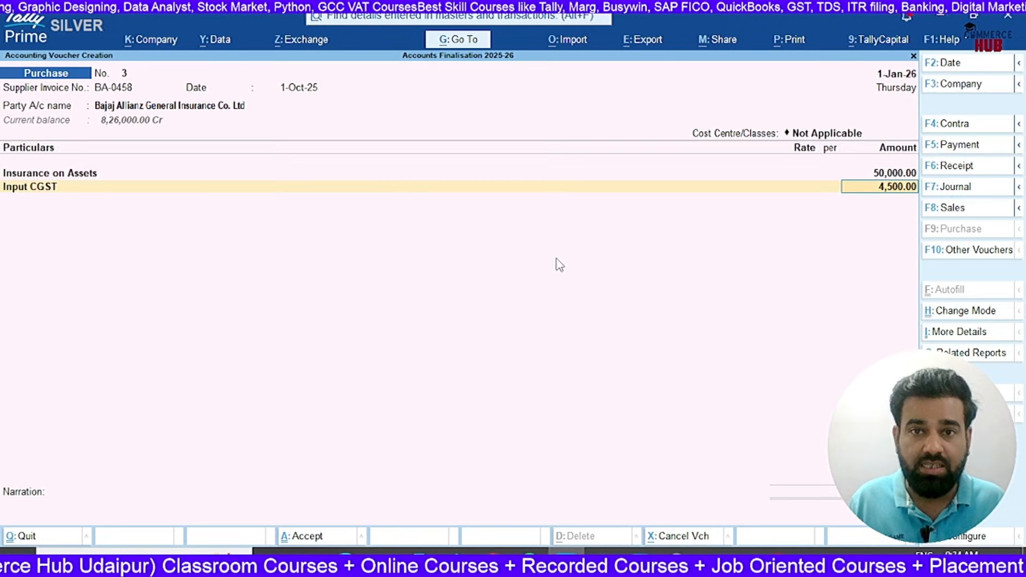
{"action": "key", "text": "Return"}
{"action": "key", "text": "Return"}
{"action": "key", "text": "BackSpace"}
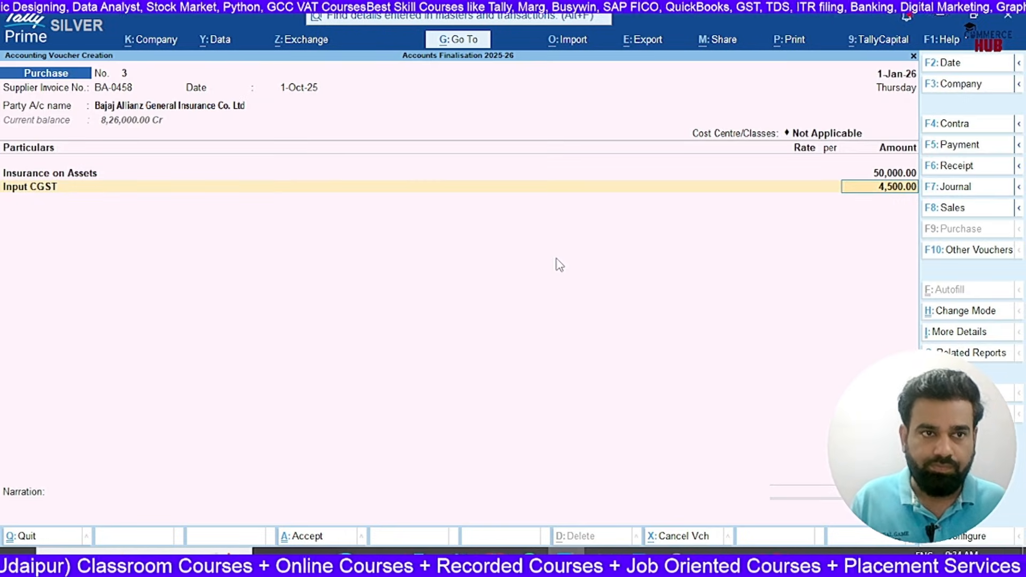
{"action": "key", "text": "Return"}
{"action": "type", "text": "Input"}
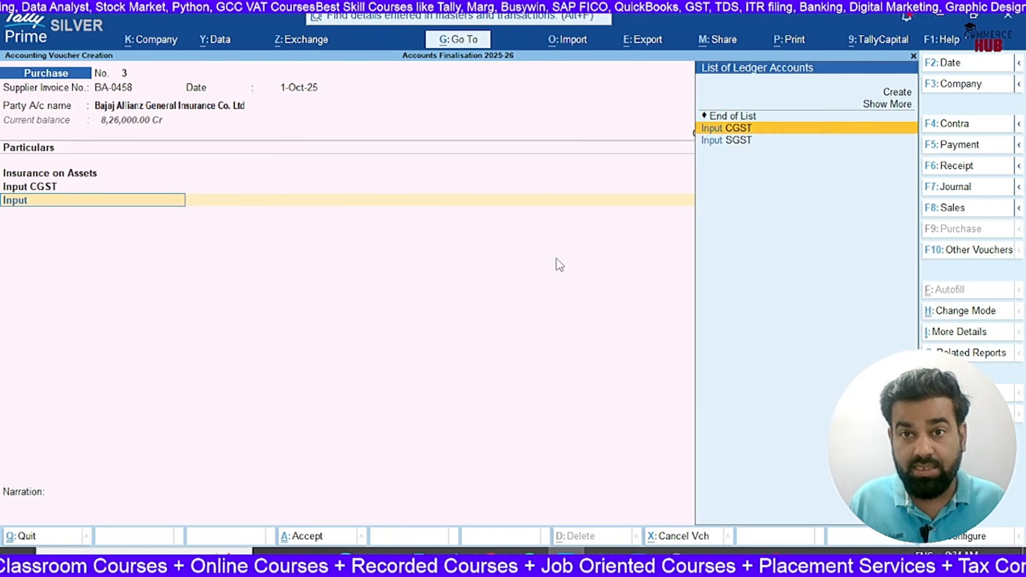
{"action": "key", "text": "Down"}
{"action": "key", "text": "Return"}
{"action": "key", "text": "Return"}
{"action": "key", "text": "Return"}
{"action": "key", "text": "Return"}
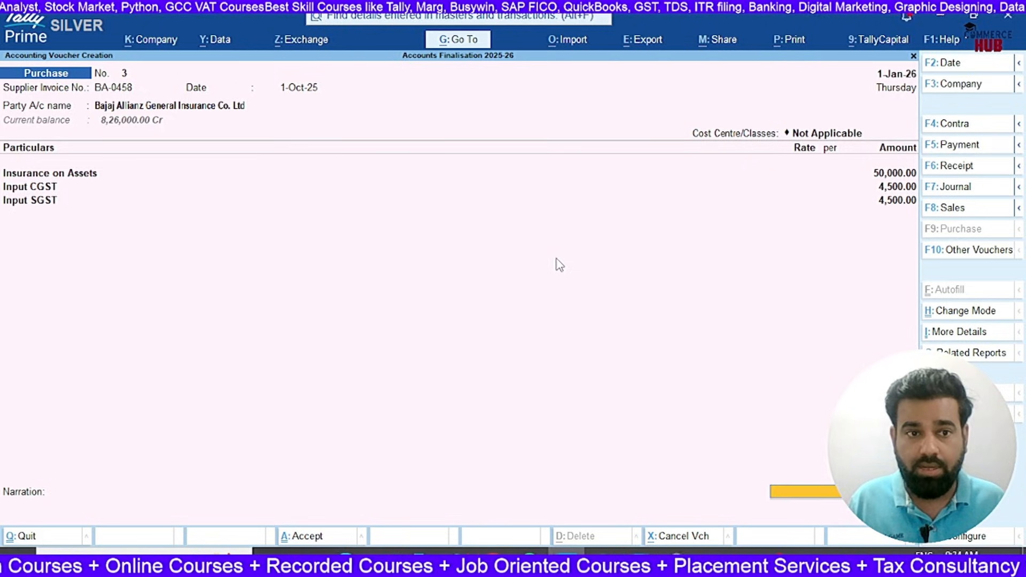
- Accept the bill-wise details for the party as New Ref BA-0458 with the full 59,000 credit
{"action": "key", "text": "Return"}
{"action": "key", "text": "Return"}
{"action": "key", "text": "Return"}
{"action": "key", "text": "Return"}
{"action": "key", "text": "Return"}
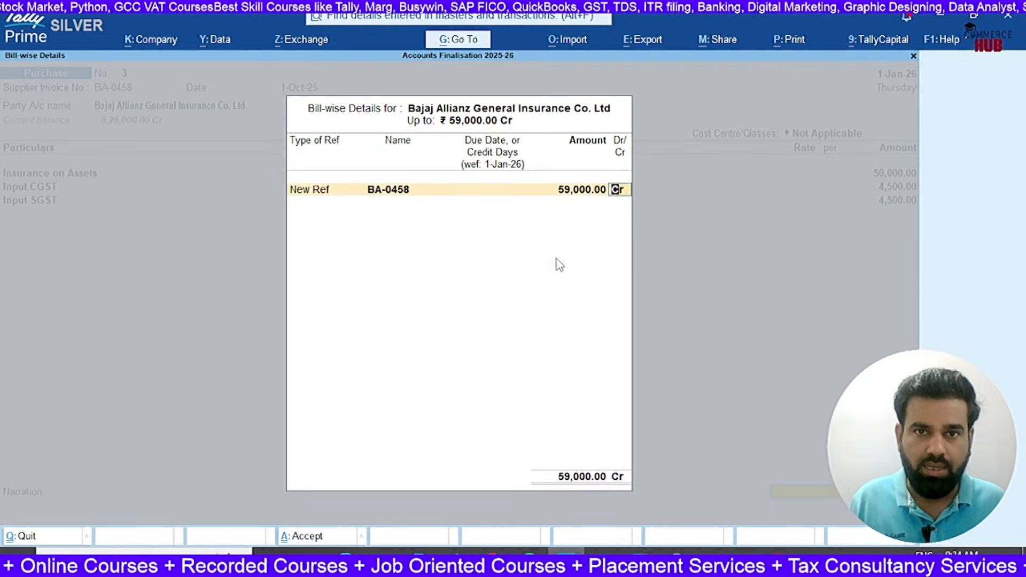
{"action": "key", "text": "Return"}
- Recall the last voucher's narration and delete its end so that only "Insurance Period (1-" is kept
{"action": "key", "text": "ctrl+alt+v"}
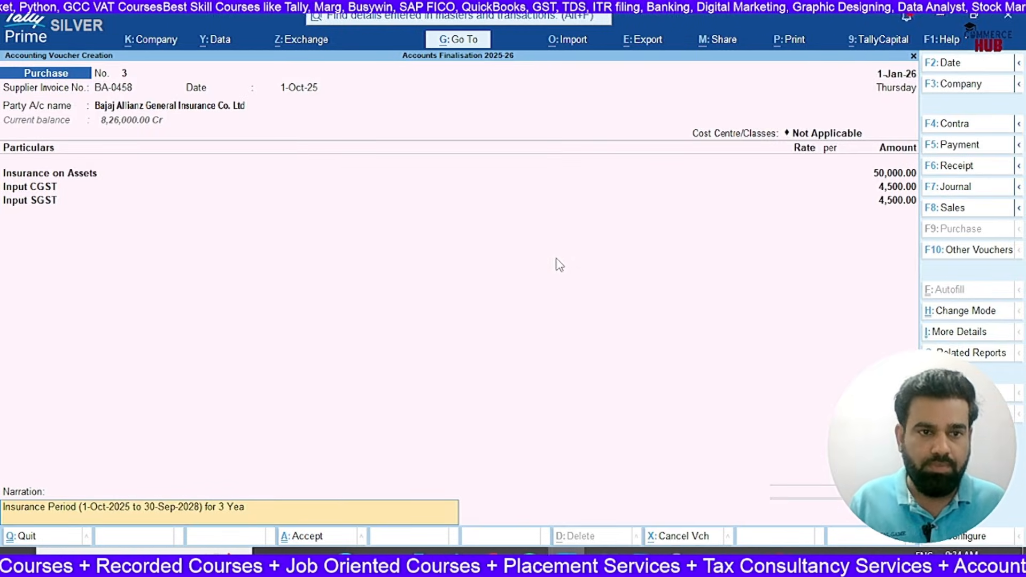
{"action": "key", "text": "BackSpace"}
{"action": "key", "text": "BackSpace"}
{"action": "key", "text": "BackSpace"}
{"action": "key", "text": "BackSpace"}
{"action": "key", "text": "BackSpace"}
{"action": "key", "text": "BackSpace"}
{"action": "key", "text": "BackSpace"}
{"action": "key", "text": "BackSpace"}
{"action": "key", "text": "BackSpace"}
{"action": "key", "text": "BackSpace"}
{"action": "key", "text": "BackSpace"}
{"action": "key", "text": "BackSpace"}
{"action": "key", "text": "BackSpace"}
{"action": "key", "text": "BackSpace"}
{"action": "key", "text": "BackSpace"}
{"action": "key", "text": "BackSpace"}
{"action": "key", "text": "BackSpace"}
{"action": "key", "text": "BackSpace"}
{"action": "key", "text": "BackSpace"}
{"action": "key", "text": "BackSpace"}
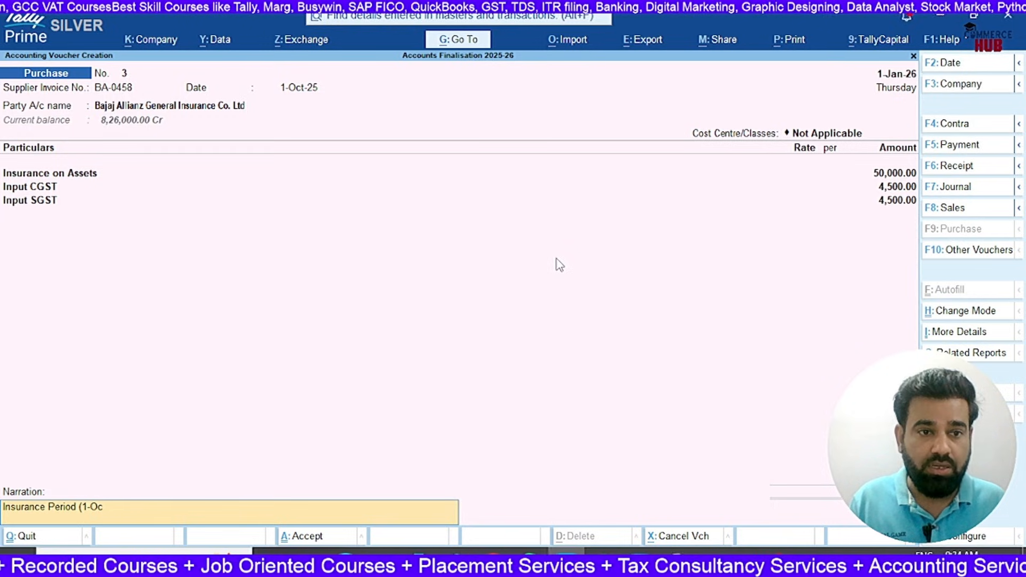
{"action": "key", "text": "BackSpace"}
{"action": "key", "text": "BackSpace"}
- Complete the narration as "Insurance Period (1-Jan-2026 to 31-Dec-2026) for 1 Year", checking the Stock period in Excel, and accept the voucher
{"action": "type", "text": "Jan-2026 to"}
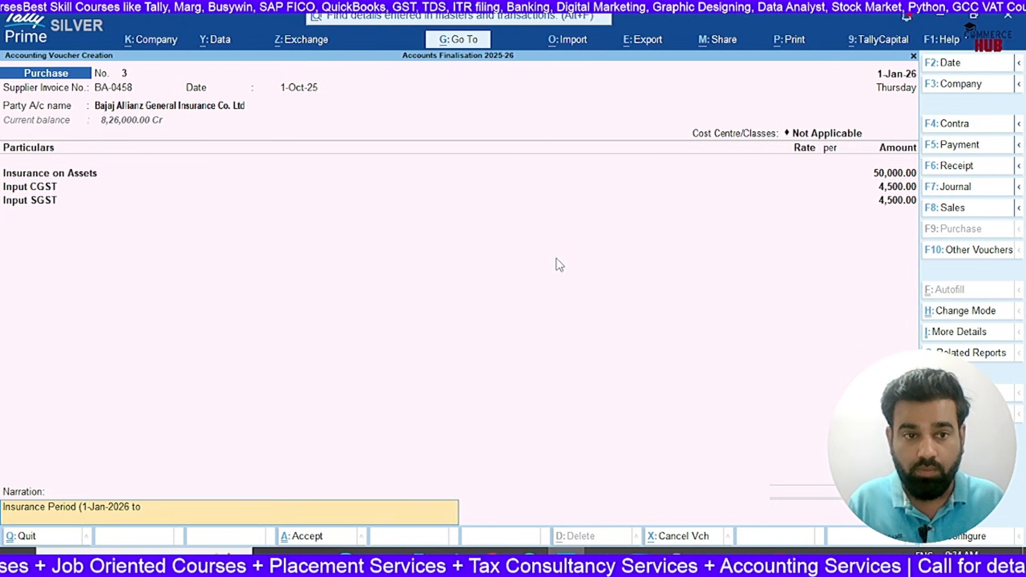
{"action": "key", "text": "alt+Tab"}
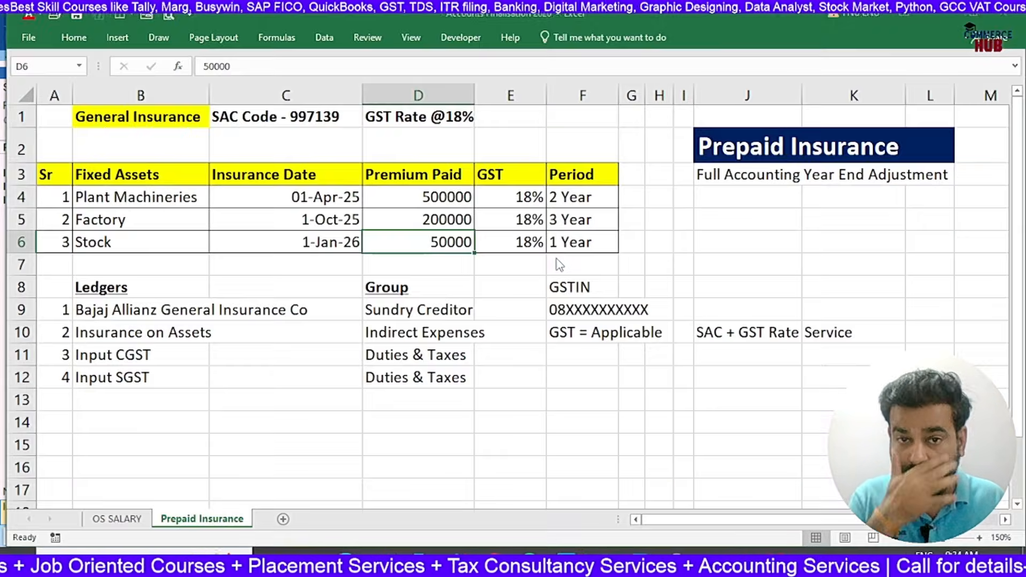
{"action": "key", "text": "Right"}
{"action": "key", "text": "Right"}
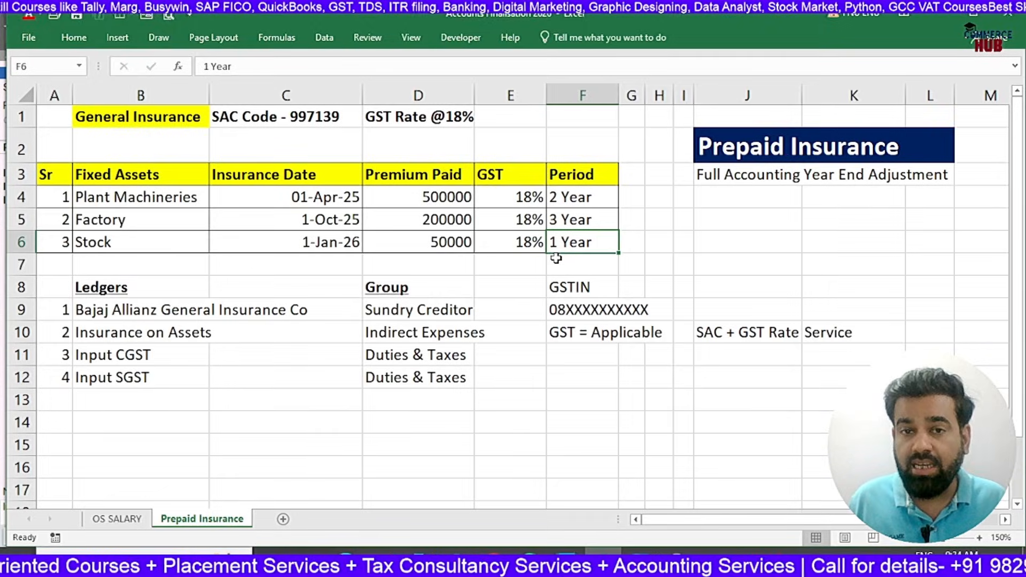
{"action": "key", "text": "alt+Tab"}
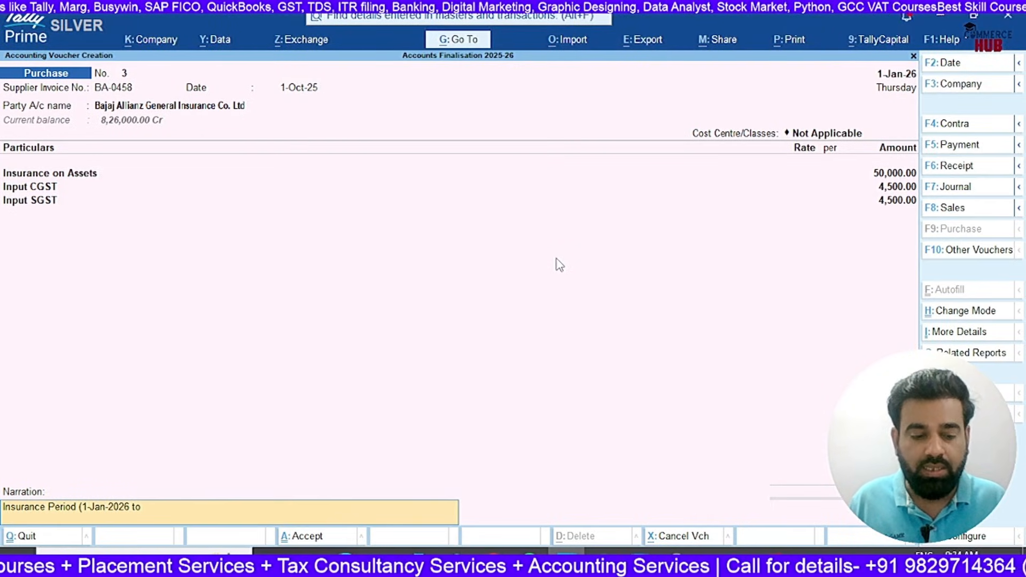
{"action": "type", "text": "31"}
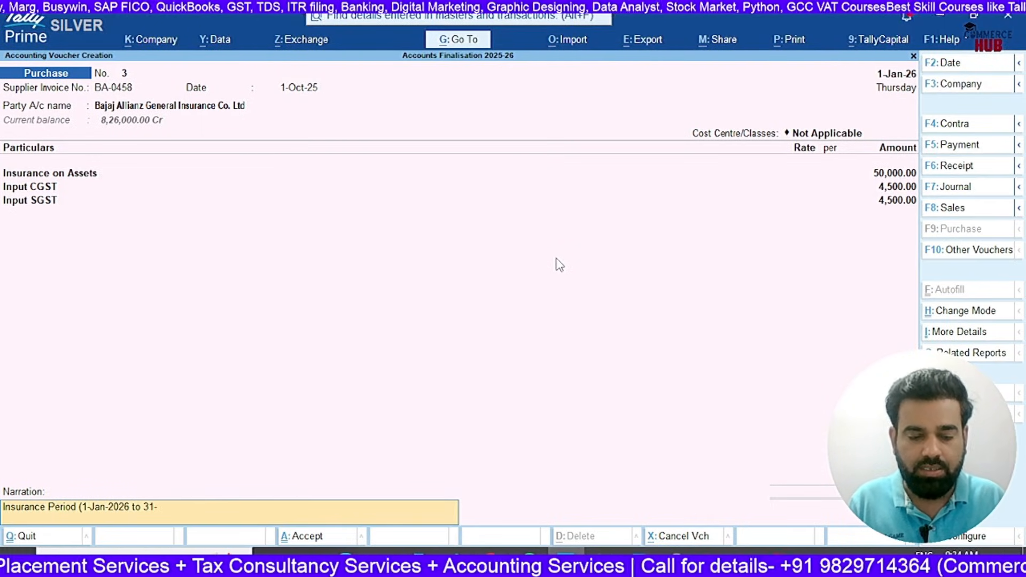
{"action": "type", "text": "-Dec-"}
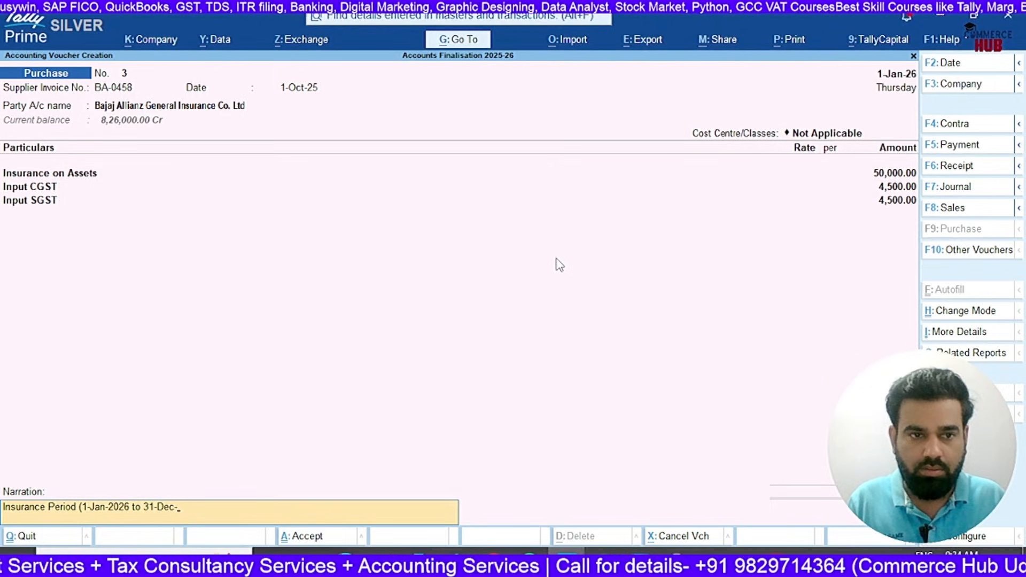
{"action": "type", "text": "202"}
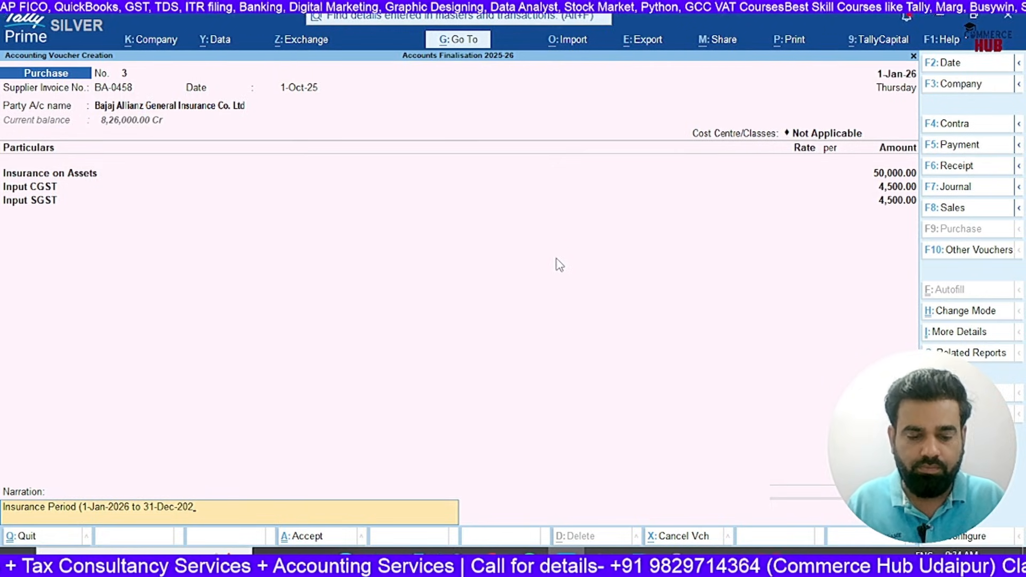
{"action": "type", "text": "6"}
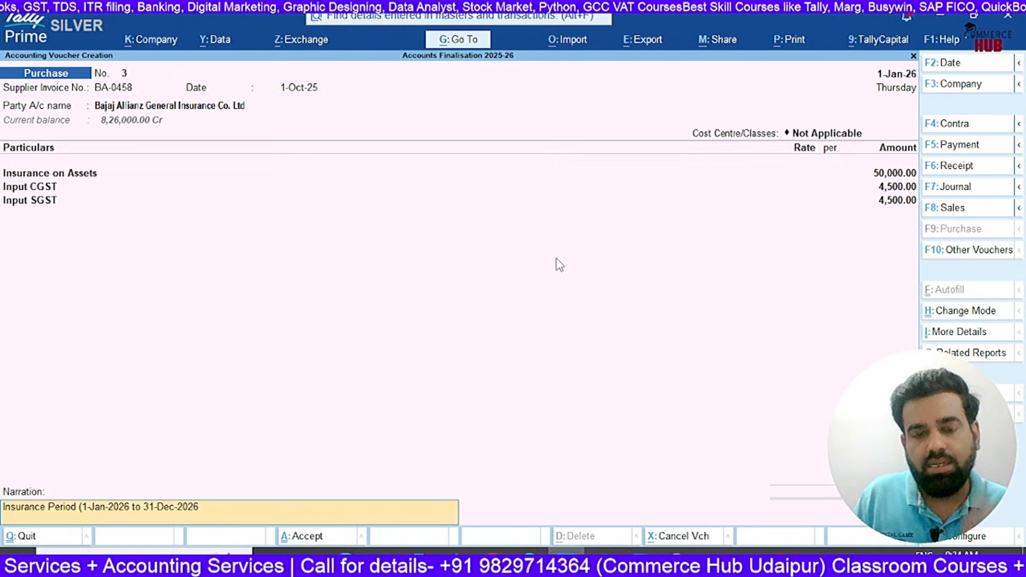
{"action": "type", "text": ") for"}
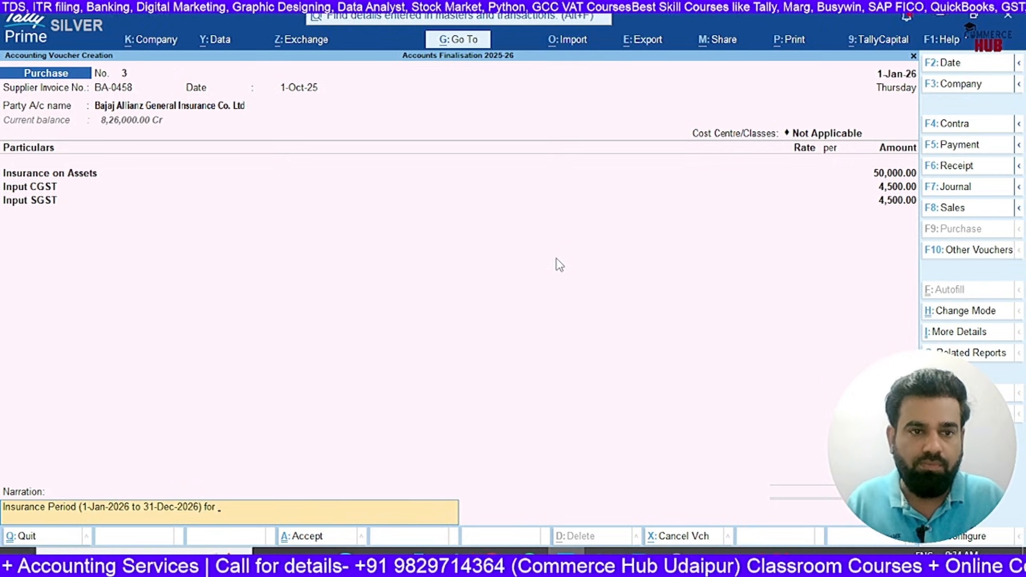
{"action": "type", "text": " 1 Year"}
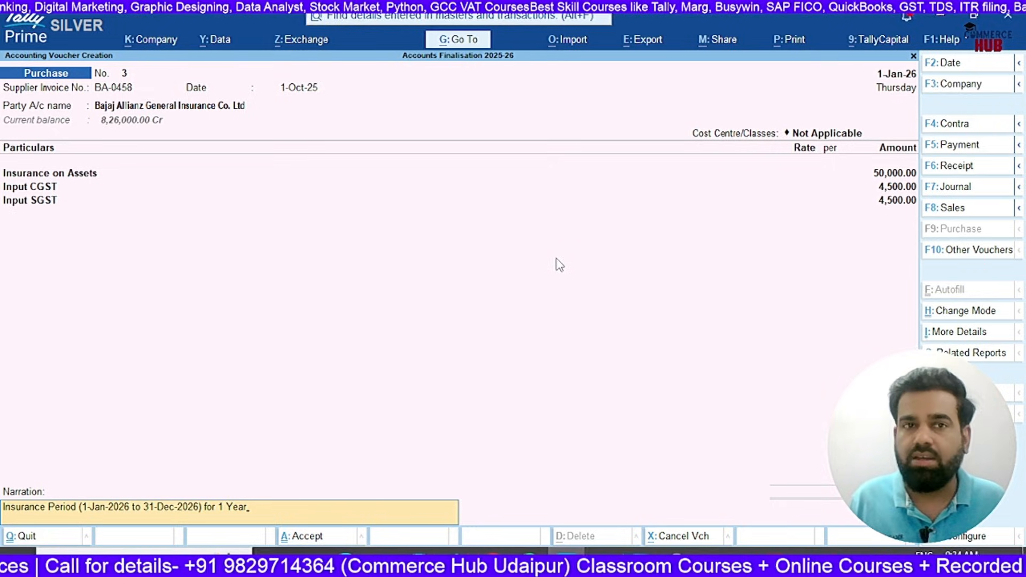
{"action": "key", "text": "Return"}
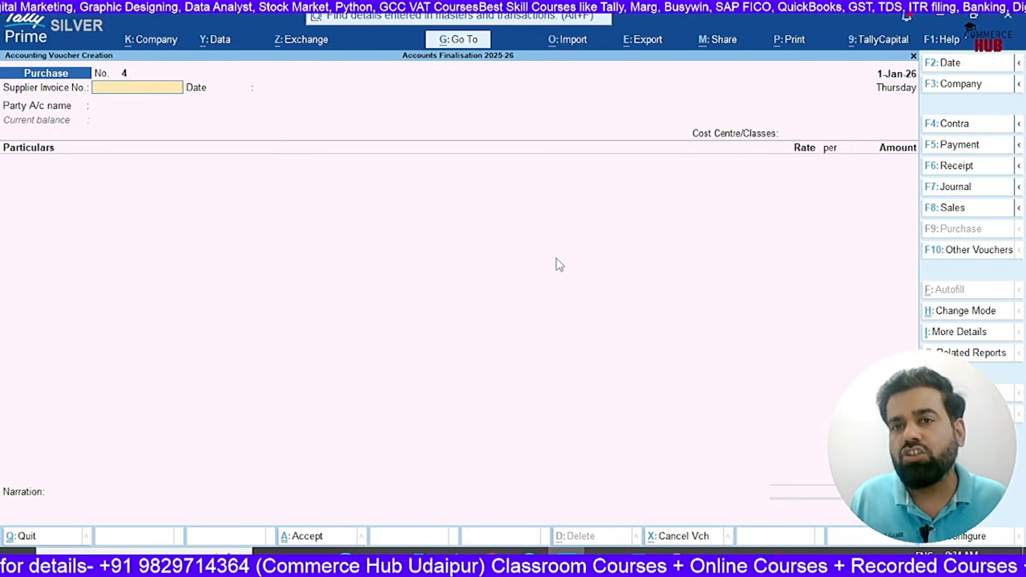
- Reopen voucher entry, check the Plant Machineries insurance date in Excel, set the voucher date to 1-4-2025 and switch to a Payment voucher
{"action": "key", "text": "Escape"}
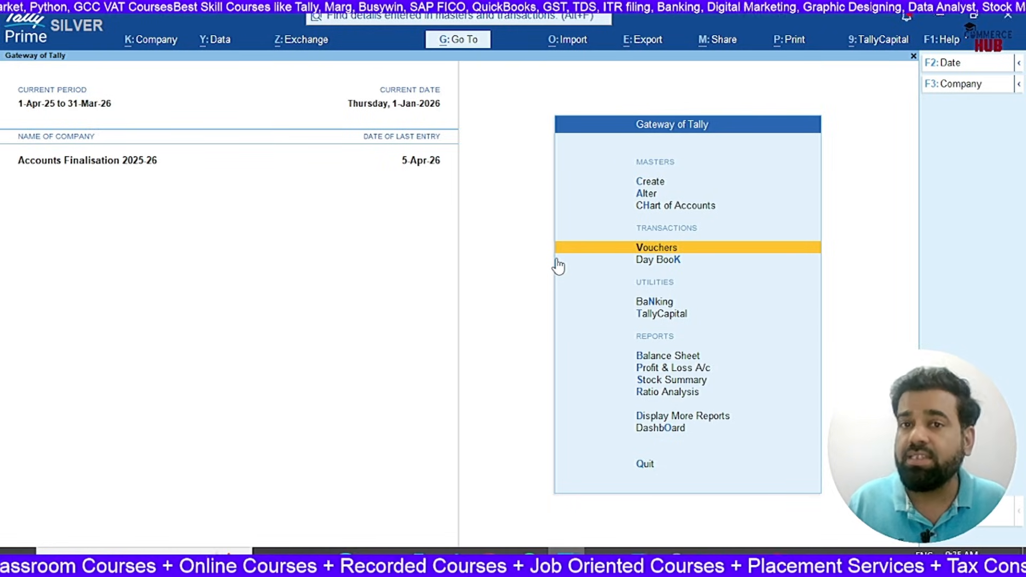
{"action": "left_click", "coordinate": [556, 256]}
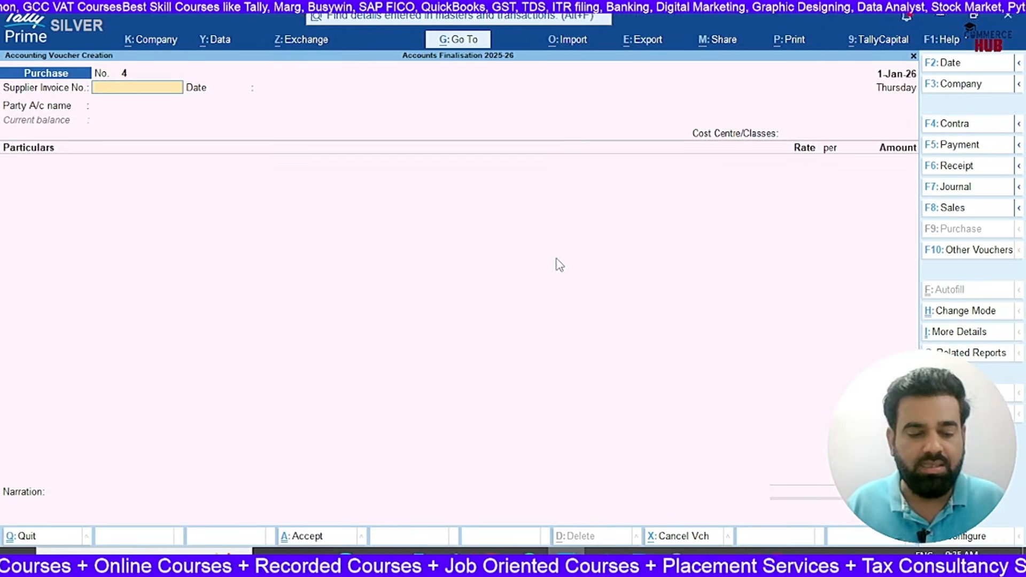
{"action": "key", "text": "F2"}
{"action": "key", "text": "alt+Tab"}
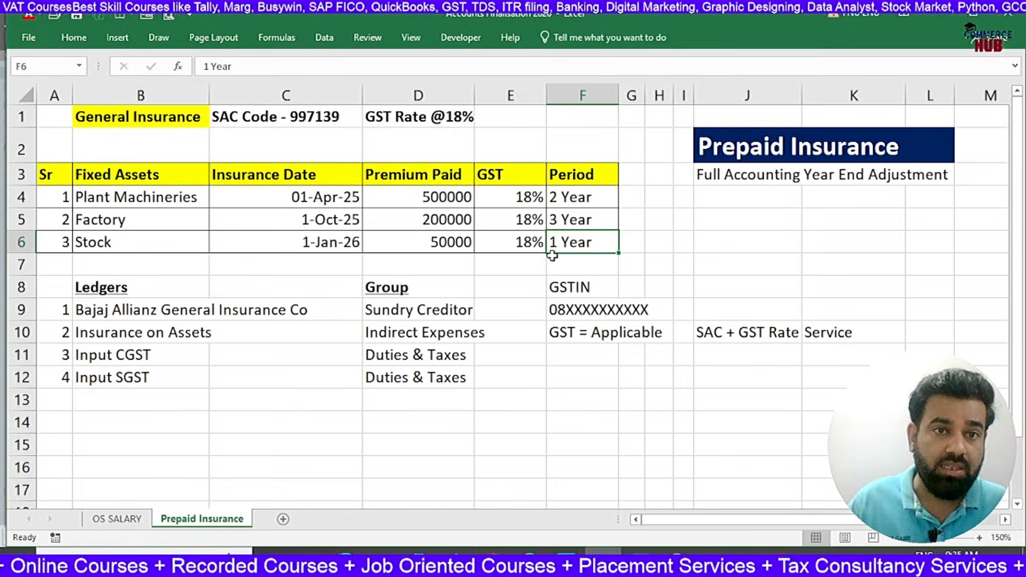
{"action": "left_click", "coordinate": [330, 201]}
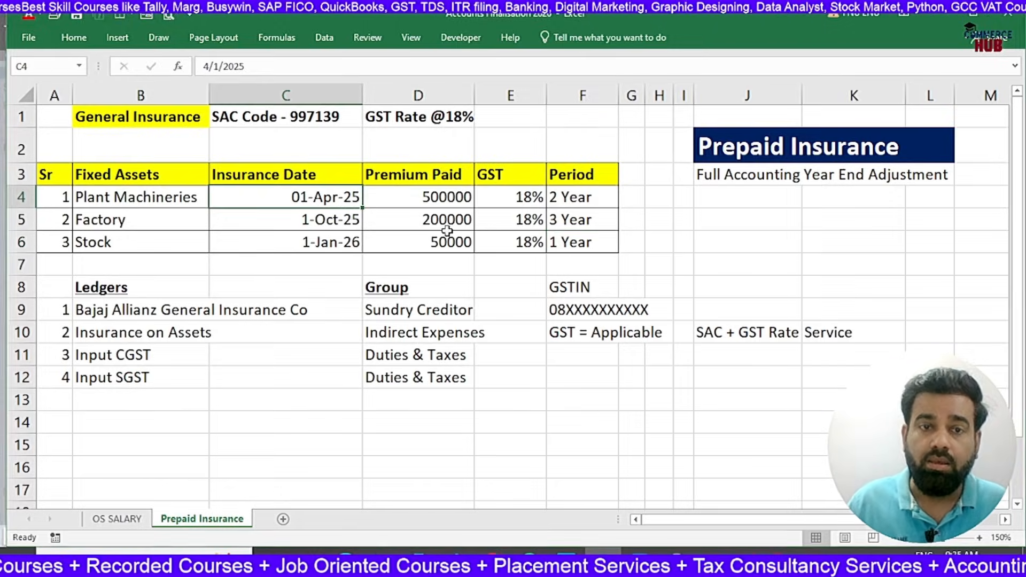
{"action": "key", "text": "alt+Tab"}
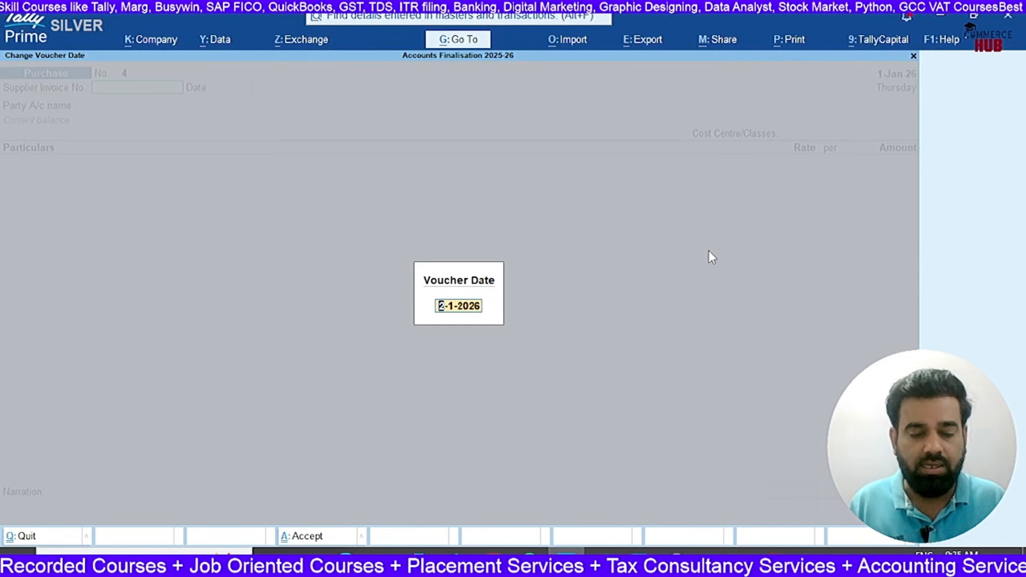
{"action": "type", "text": "1-4-2025"}
{"action": "key", "text": "Return"}
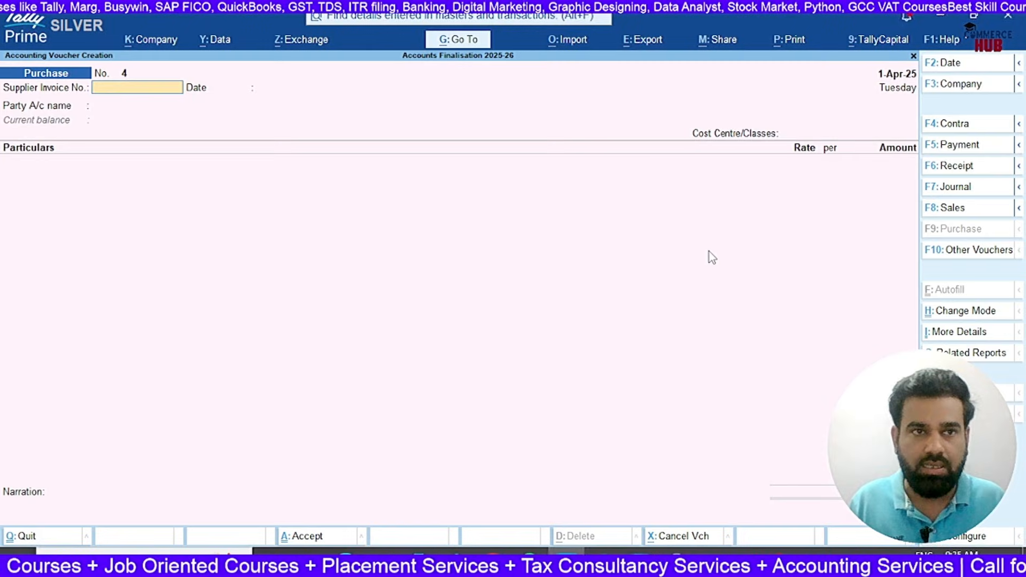
{"action": "key", "text": "F5"}
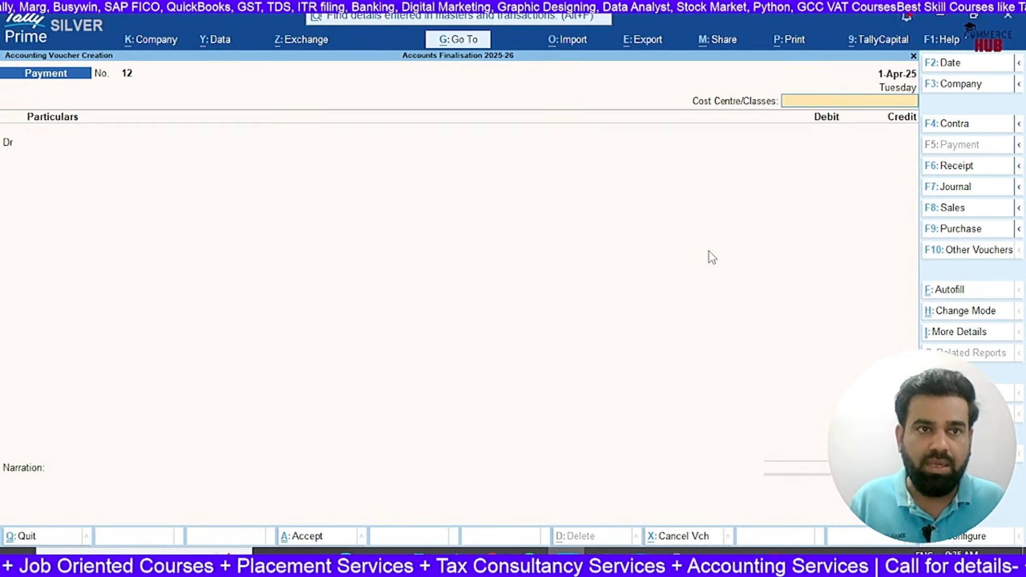
- Debit Bajaj Allianz General Insurance Co. Ltd with 590000, checking the Plant Machineries premium and GST in Excel
{"action": "key", "text": "Return"}
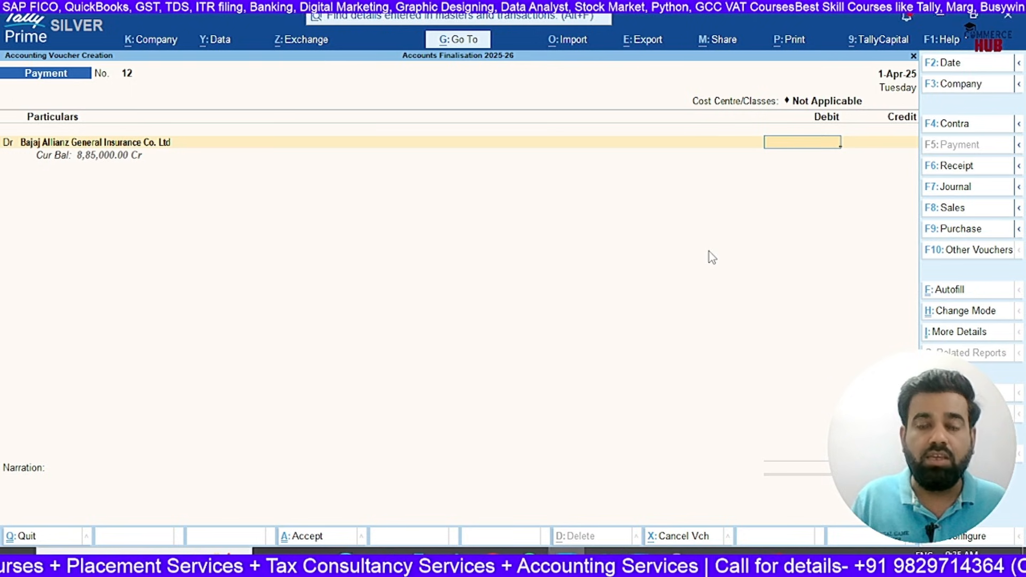
{"action": "key", "text": "alt+Tab"}
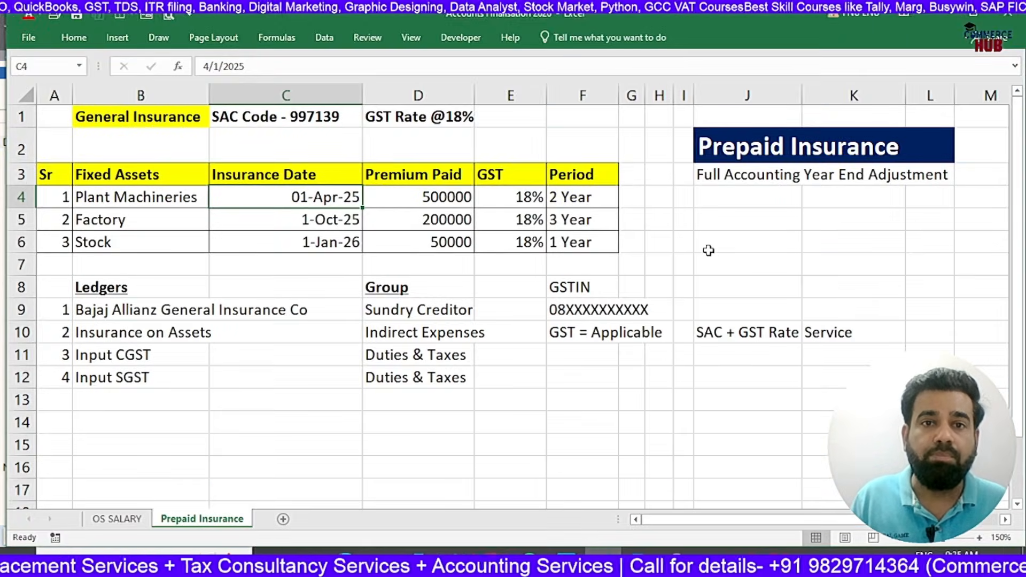
{"action": "key", "text": "Right"}
{"action": "key", "text": "Right"}
{"action": "key", "text": "alt+Tab"}
{"action": "type", "text": "590000"}
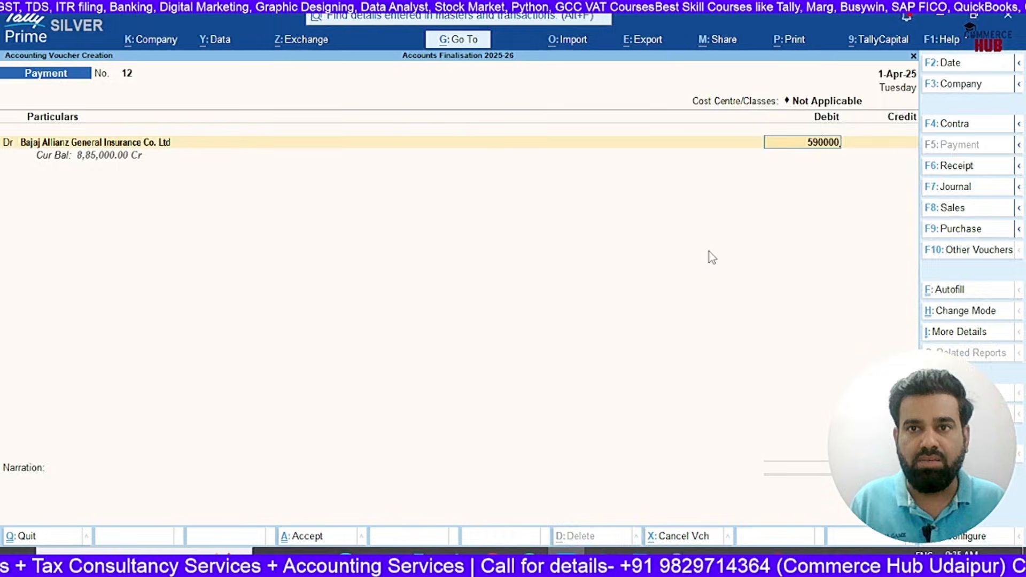
- Allocate the 5,90,000 debit as Agst Ref to the pending bill BA-0567 and accept the bill-wise details
{"action": "key", "text": "Return"}
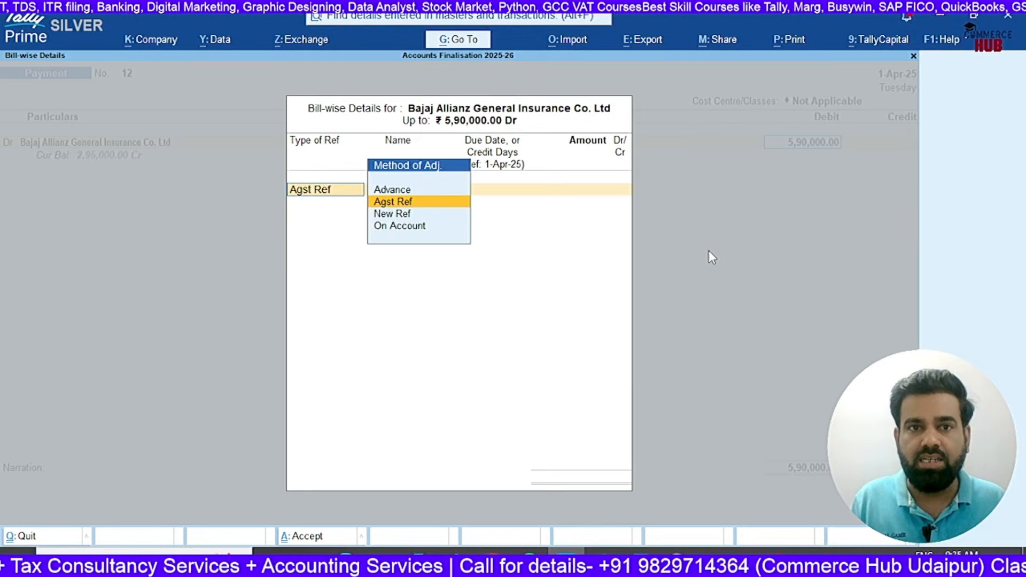
{"action": "key", "text": "Return"}
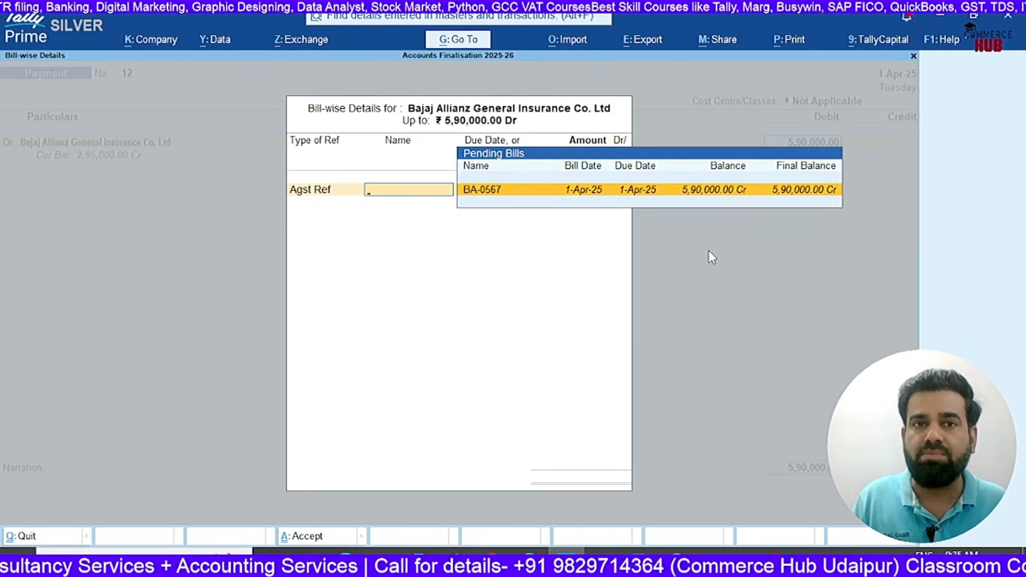
{"action": "key", "text": "Return"}
{"action": "key", "text": "Return"}
{"action": "key", "text": "Return"}
{"action": "key", "text": "Return"}
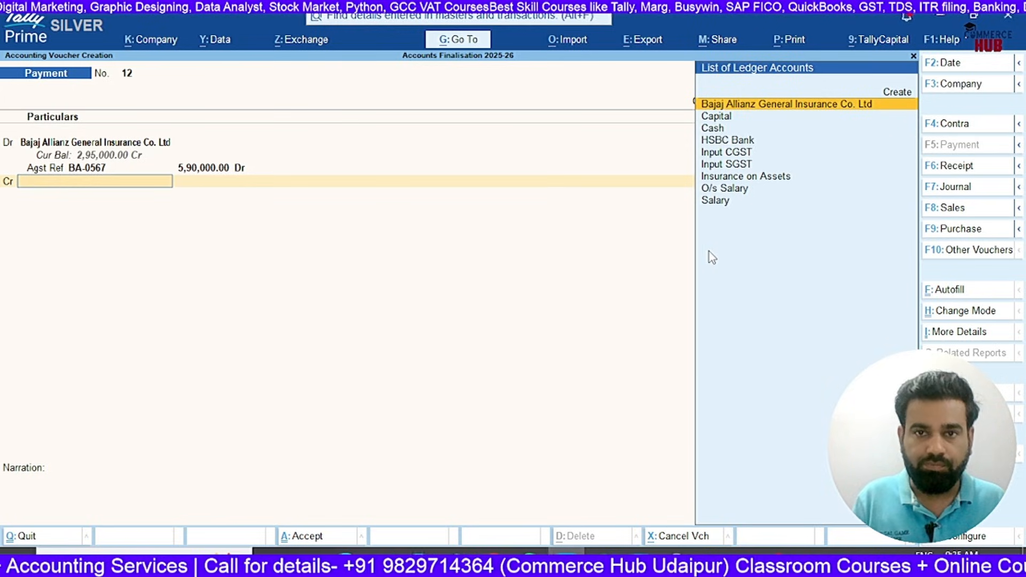
- Credit HSBC Bank with 5,90,000, accept the default bank allocation and save the payment voucher without a narration
{"action": "key", "text": "Down"}
{"action": "key", "text": "Down"}
{"action": "key", "text": "Down"}
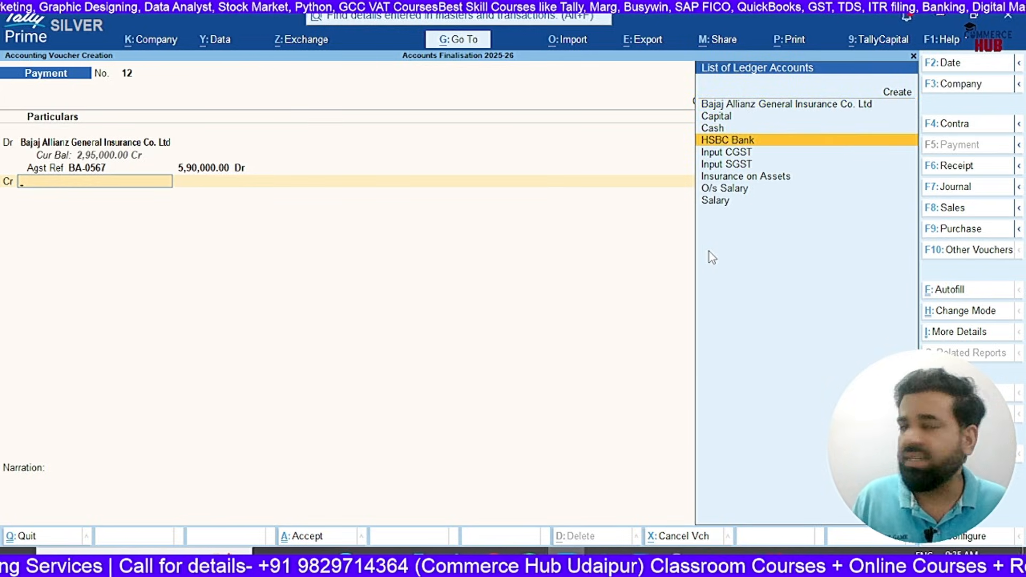
{"action": "key", "text": "Return"}
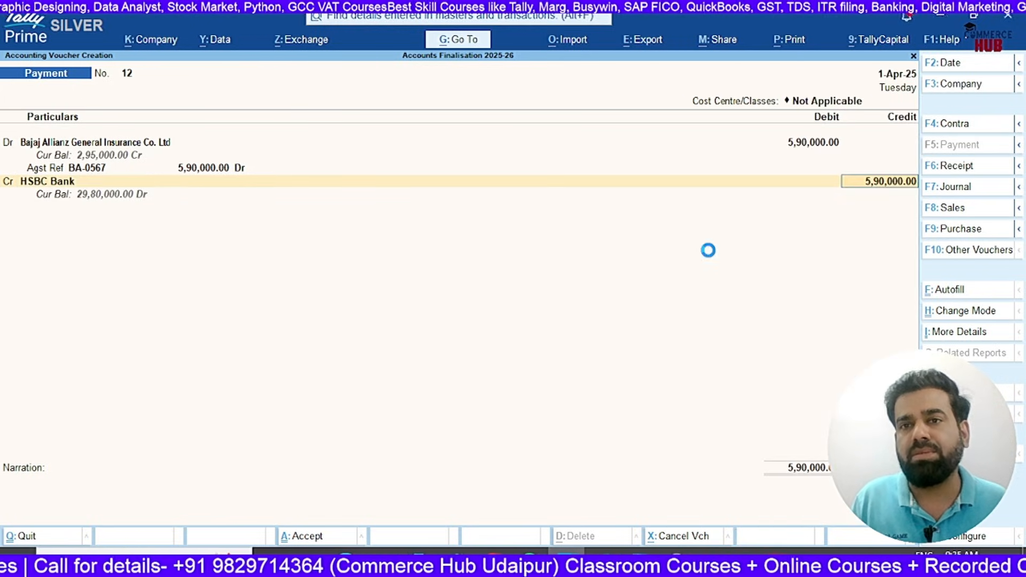
{"action": "key", "text": "Return"}
{"action": "key", "text": "Return"}
{"action": "key", "text": "Return"}
{"action": "key", "text": "Return"}
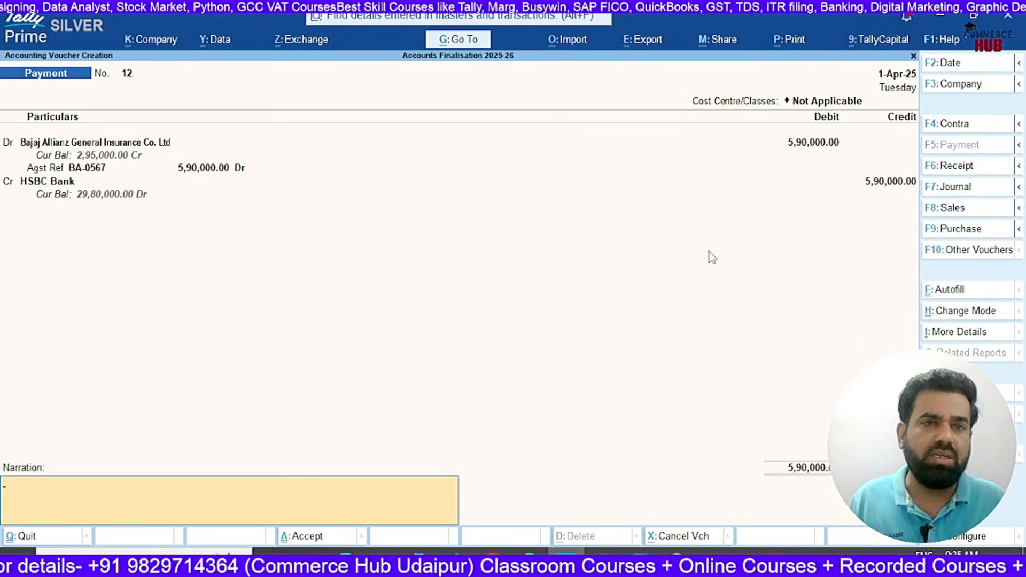
{"action": "key", "text": "Return"}
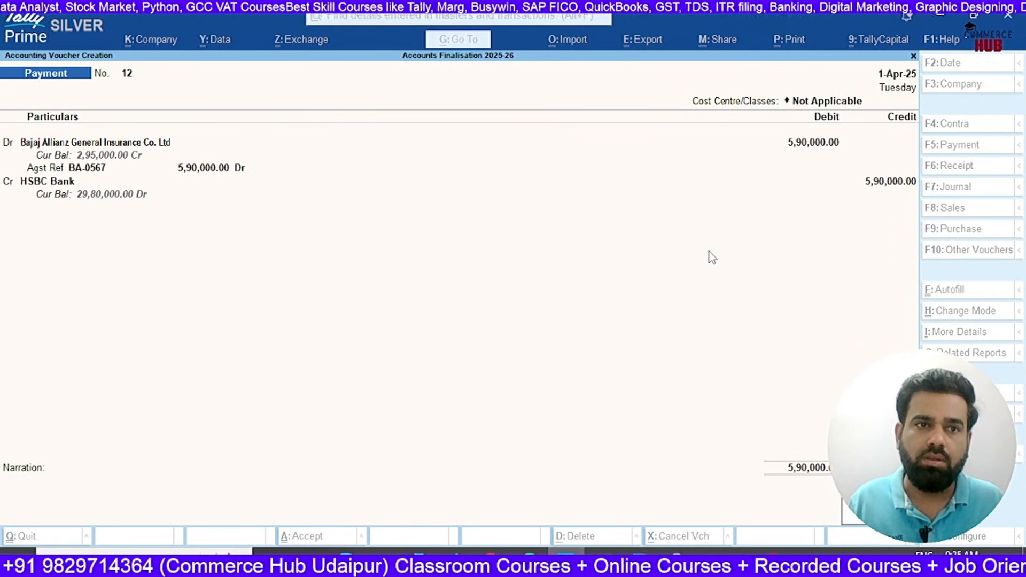
{"action": "key", "text": "Return"}
- Check the Factory insurance date in Excel and set the new payment voucher's date to 1-Oct-2025
{"action": "key", "text": "alt+Tab"}
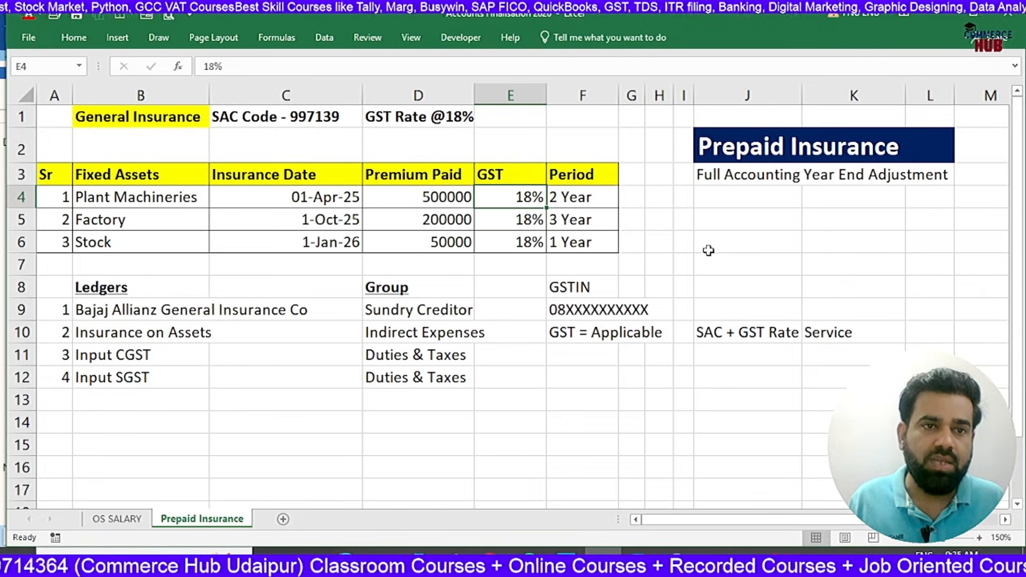
{"action": "key", "text": "alt+Tab"}
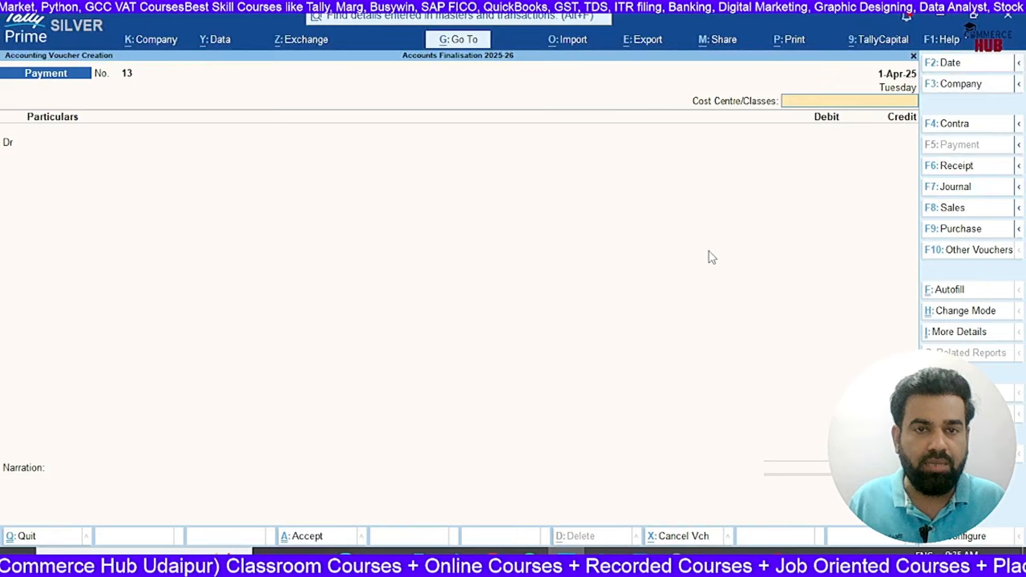
{"action": "key", "text": "F2"}
{"action": "type", "text": "1-10"}
{"action": "key", "text": "Return"}
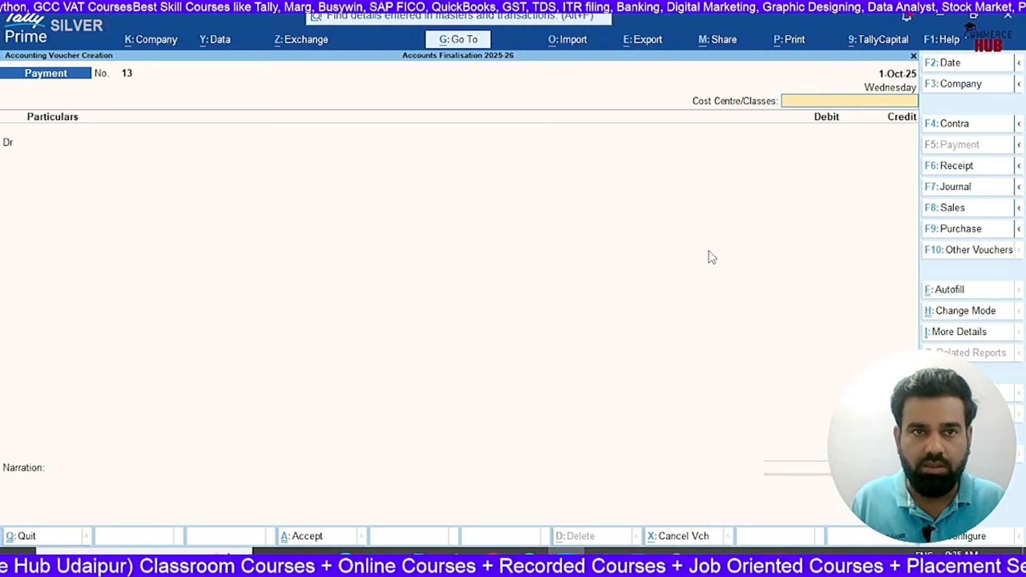
- Debit Bajaj Allianz General Insurance Co. Ltd with 236000, checking the Factory premium in Excel
{"action": "key", "text": "Return"}
{"action": "key", "text": "Return"}
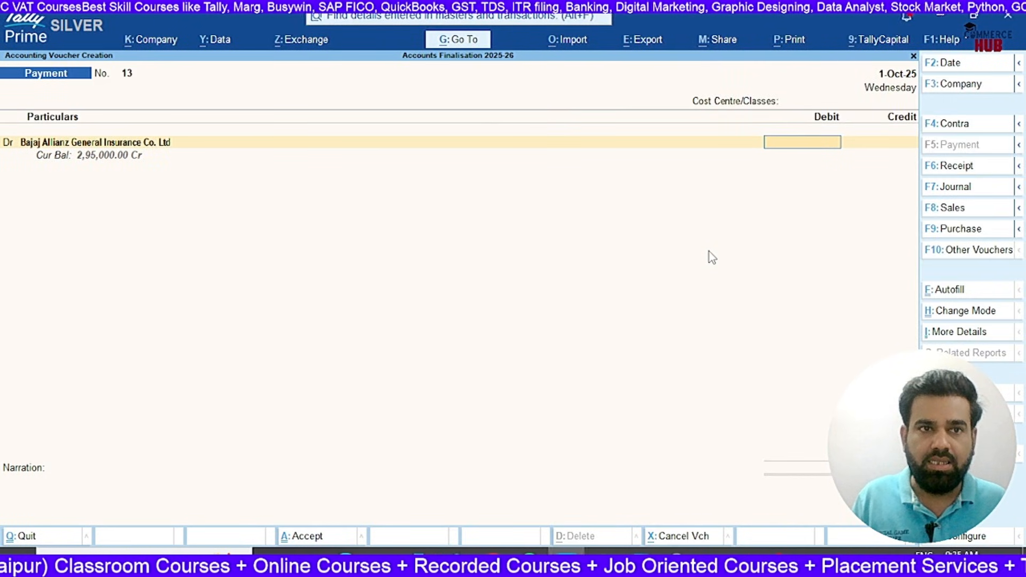
{"action": "key", "text": "alt+Tab"}
{"action": "key", "text": "Right"}
{"action": "key", "text": "Right"}
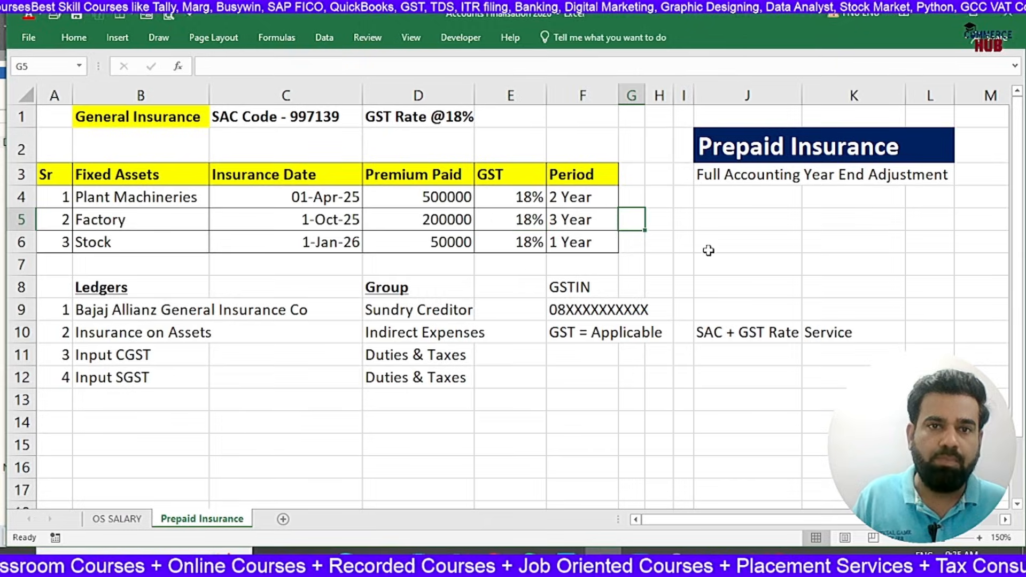
{"action": "key", "text": "Left"}
{"action": "key", "text": "Left"}
{"action": "key", "text": "Left"}
{"action": "key", "text": "alt+Tab"}
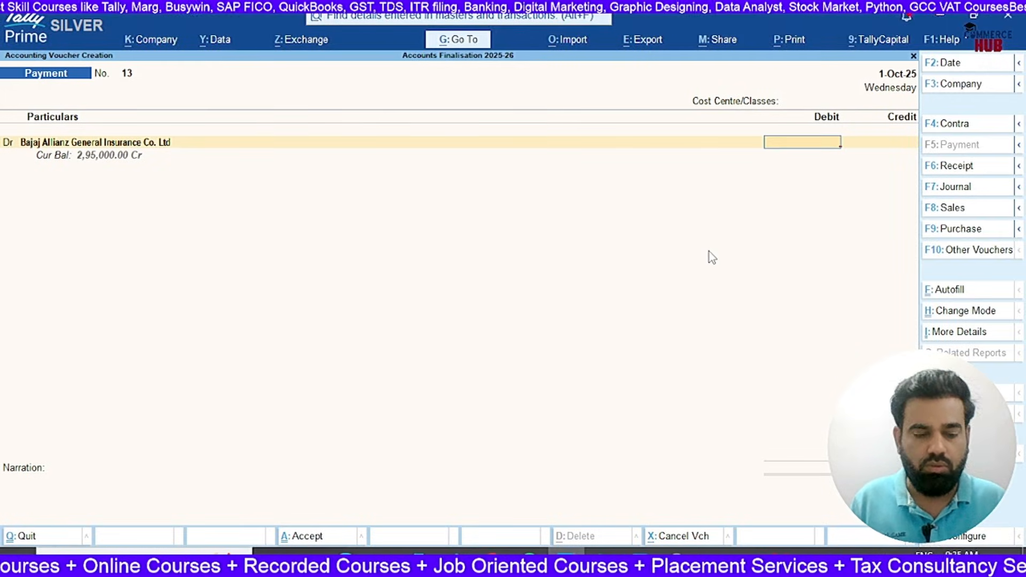
{"action": "type", "text": "236000"}
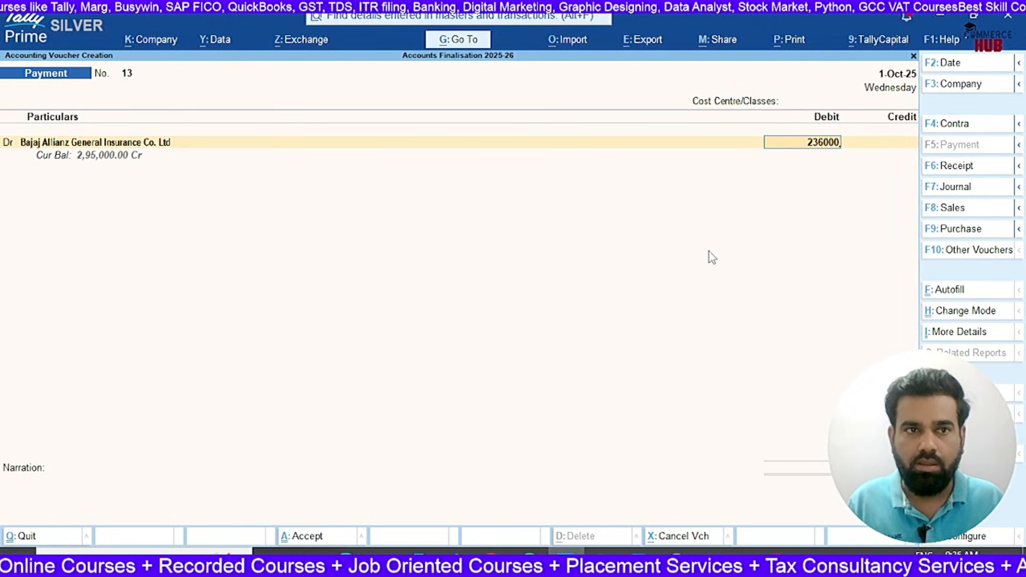
- Allocate the 2,36,000 debit as Agst Ref to bill BA-0454 and accept the bill-wise details
{"action": "key", "text": "Return"}
{"action": "key", "text": "Return"}
{"action": "key", "text": "Return"}
{"action": "key", "text": "Return"}
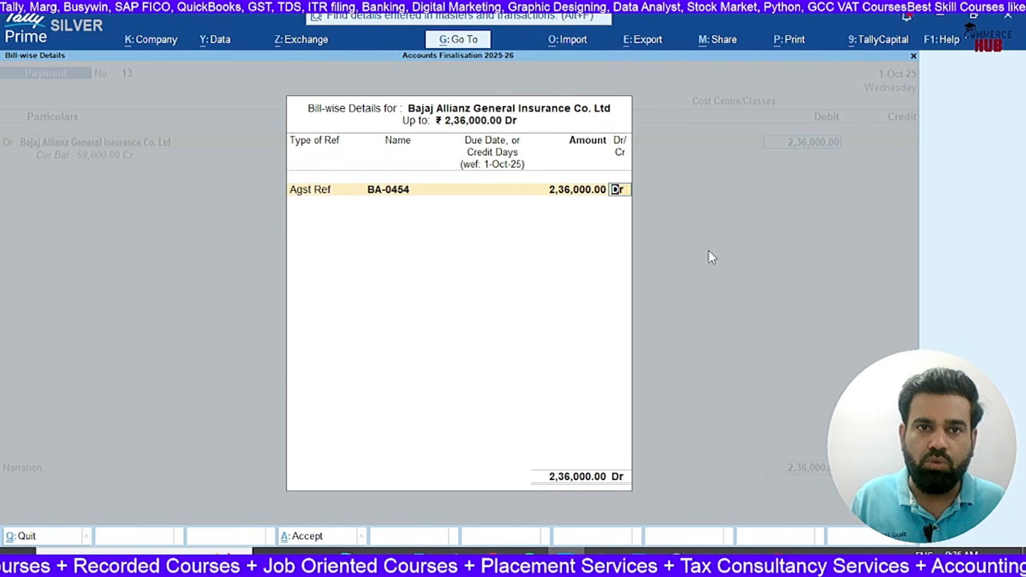
{"action": "key", "text": "Return"}
- Credit HSBC Bank with 2,36,000 as a cheque dated 1-Oct-25 and save the payment voucher
{"action": "key", "text": "Return"}
{"action": "key", "text": "Return"}
{"action": "key", "text": "Return"}
{"action": "key", "text": "Return"}
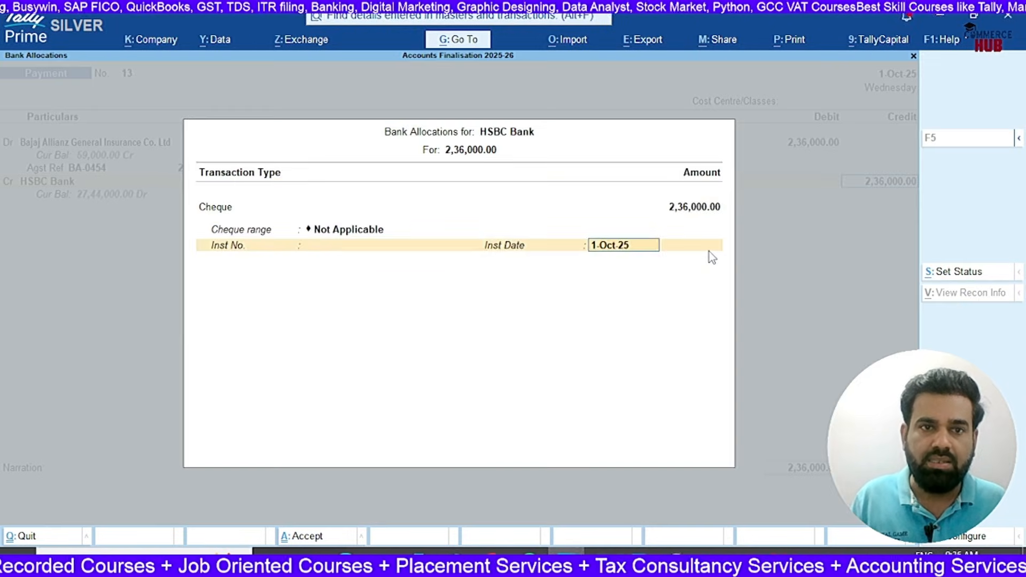
{"action": "key", "text": "Return"}
{"action": "key", "text": "Return"}
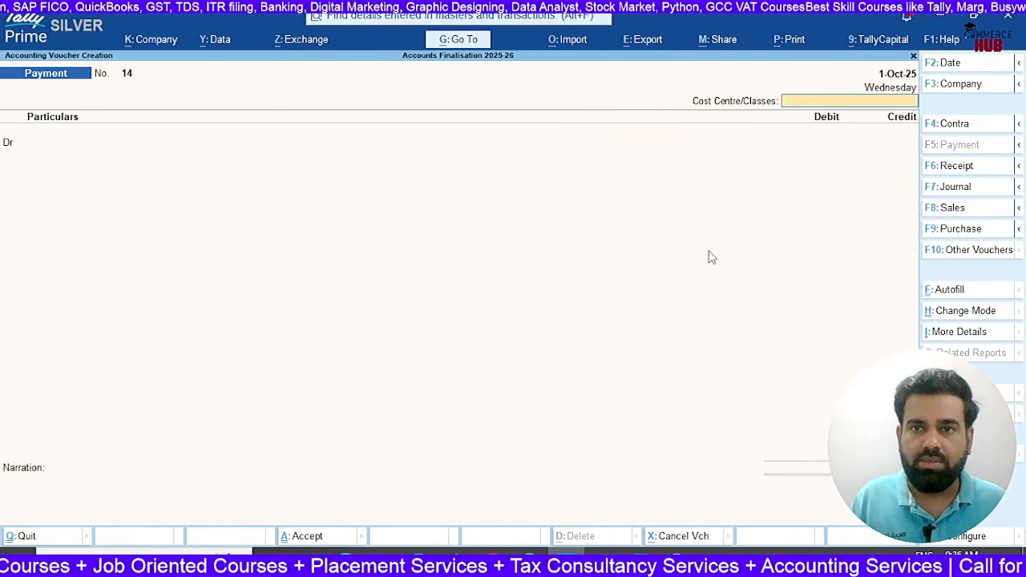
- Check the Stock insurance row in Excel and set the next payment voucher's date to 1-Jan-2026
{"action": "key", "text": "alt+Tab"}
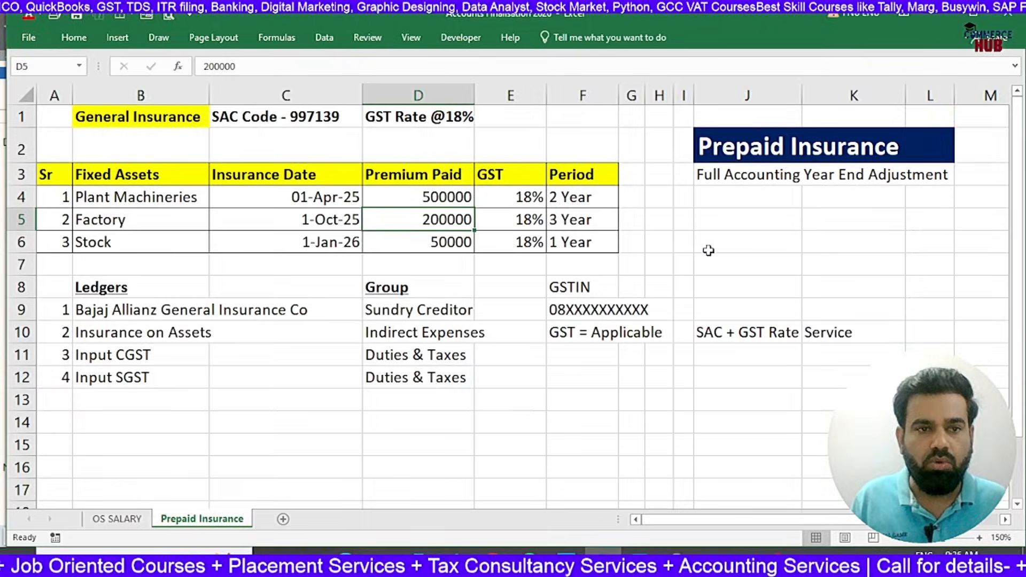
{"action": "key", "text": "alt+Tab"}
{"action": "key", "text": "F2"}
{"action": "type", "text": "1-1"}
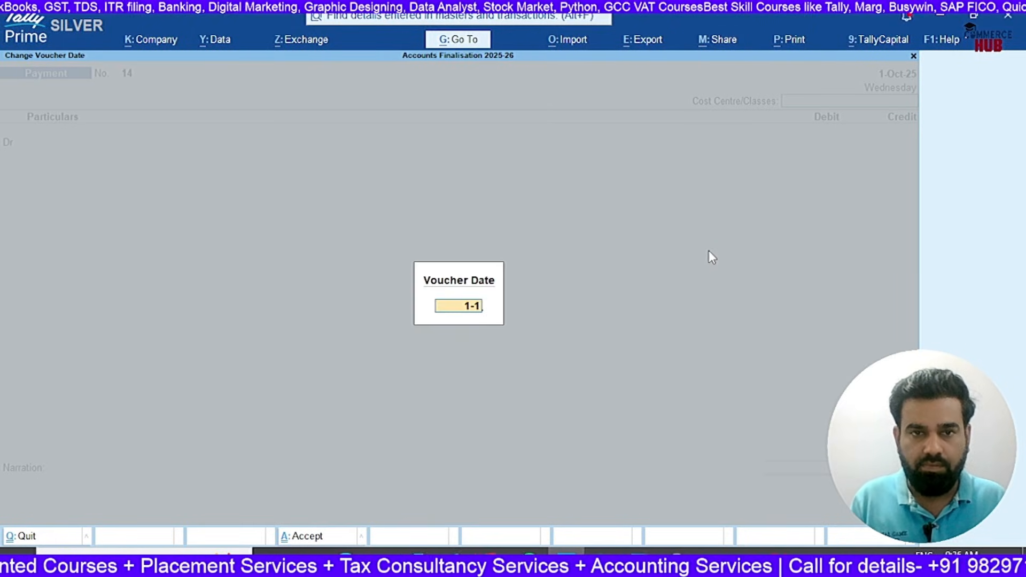
{"action": "key", "text": "Return"}
- Debit Bajaj Allianz General Insurance Co. Ltd with 59000 for the Stock insurance
{"action": "key", "text": "Return"}
{"action": "type", "text": "ba"}
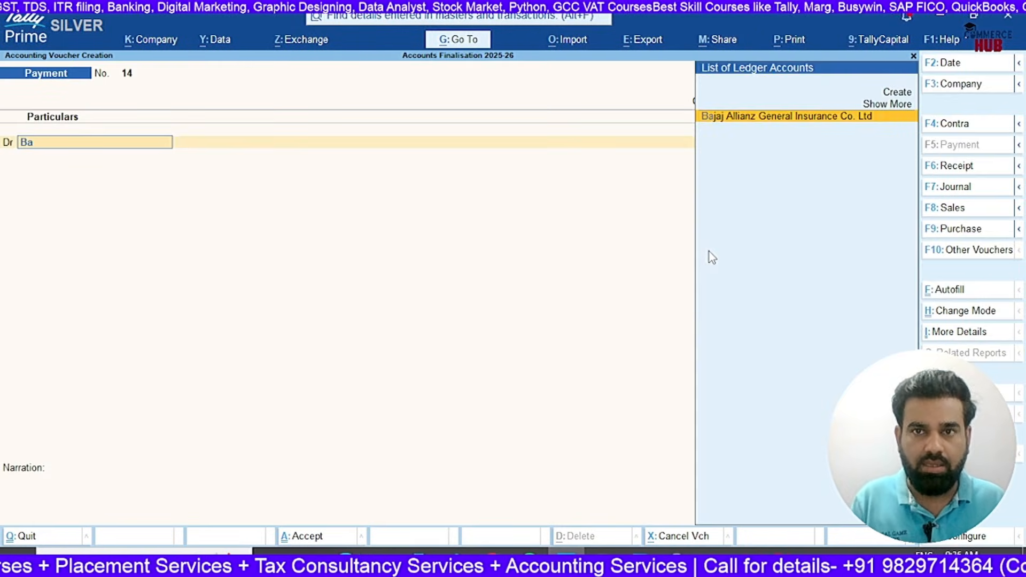
{"action": "key", "text": "Return"}
{"action": "type", "text": "59000"}
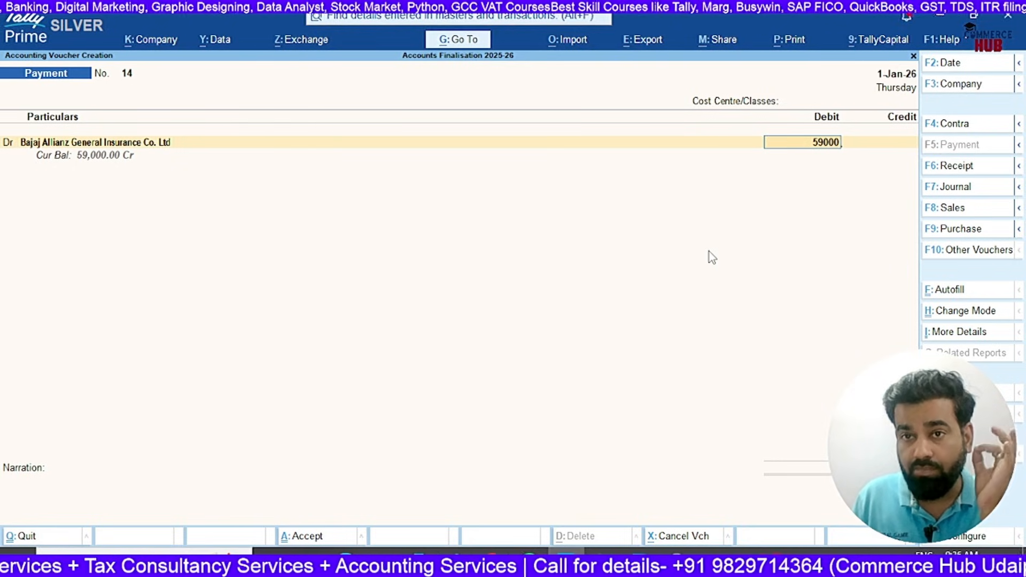
- Allocate the 59,000 debit as Agst Ref to the pending bill BA-0458
{"action": "key", "text": "Return"}
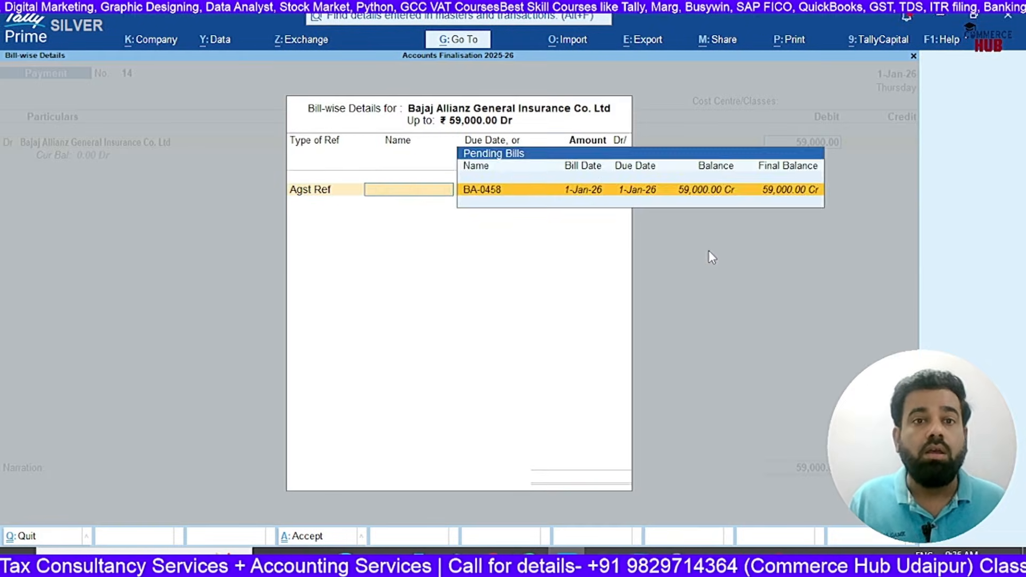
{"action": "key", "text": "Return"}
{"action": "key", "text": "Return"}
{"action": "key", "text": "Return"}
- Credit HSBC Bank with 59,000, accept the default bank allocation and save the payment voucher without a narration
{"action": "key", "text": "Return"}
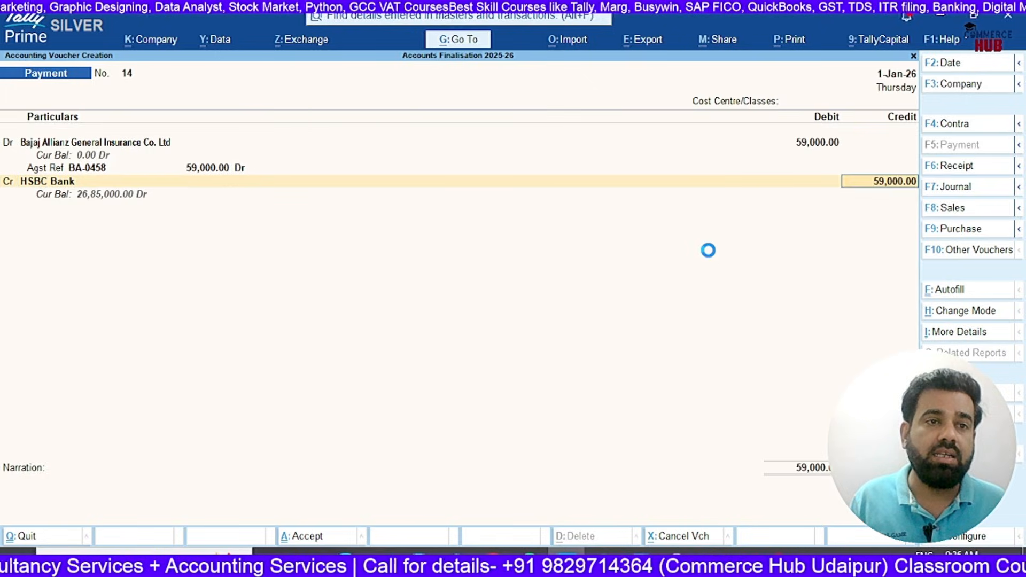
{"action": "key", "text": "Return"}
{"action": "key", "text": "Return"}
{"action": "key", "text": "Return"}
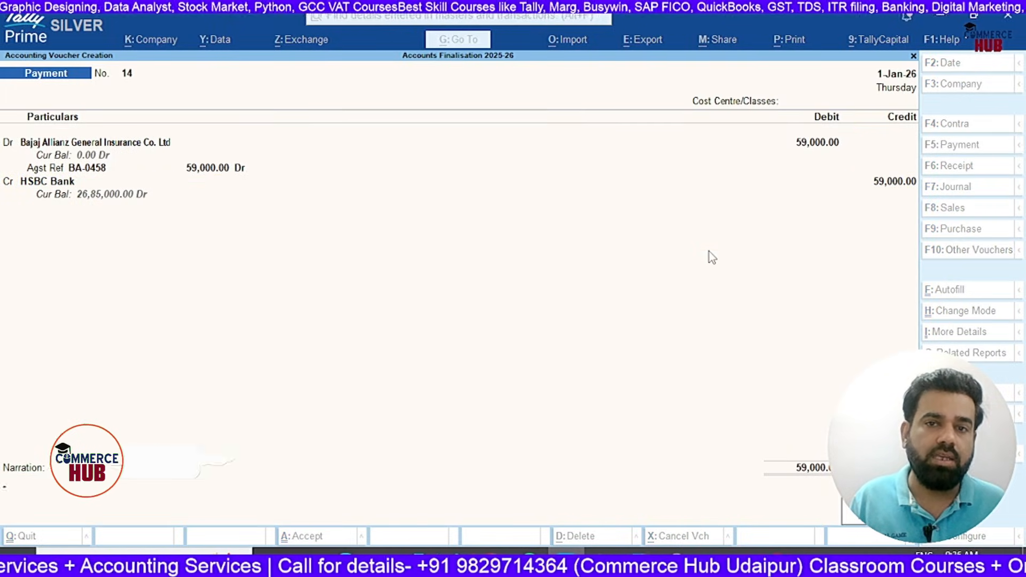
{"action": "key", "text": "Return"}
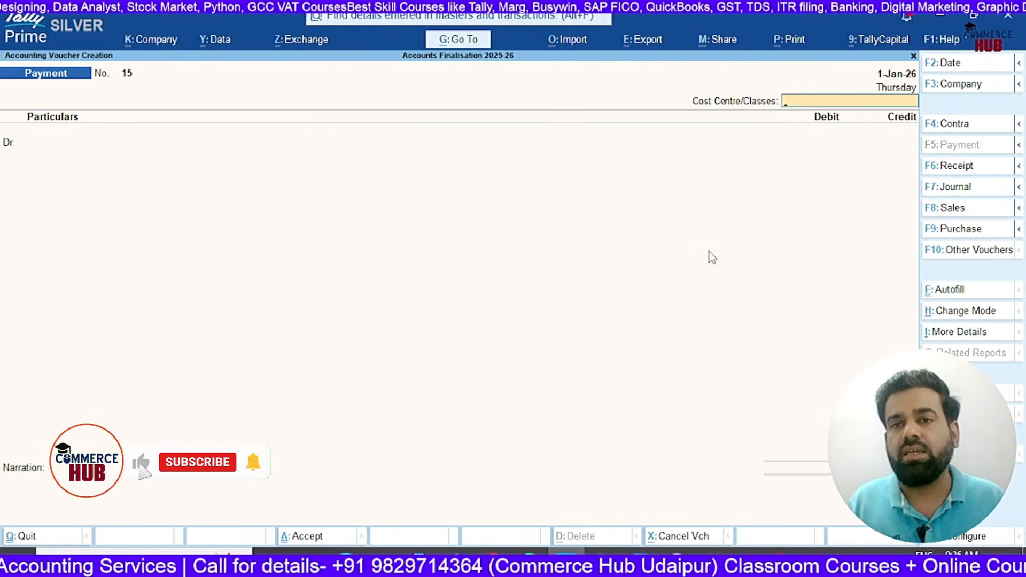
- Leave the payment voucher and open the Day Book for the period 1-4-2025 to 31-3-26
{"action": "key", "text": "Escape"}
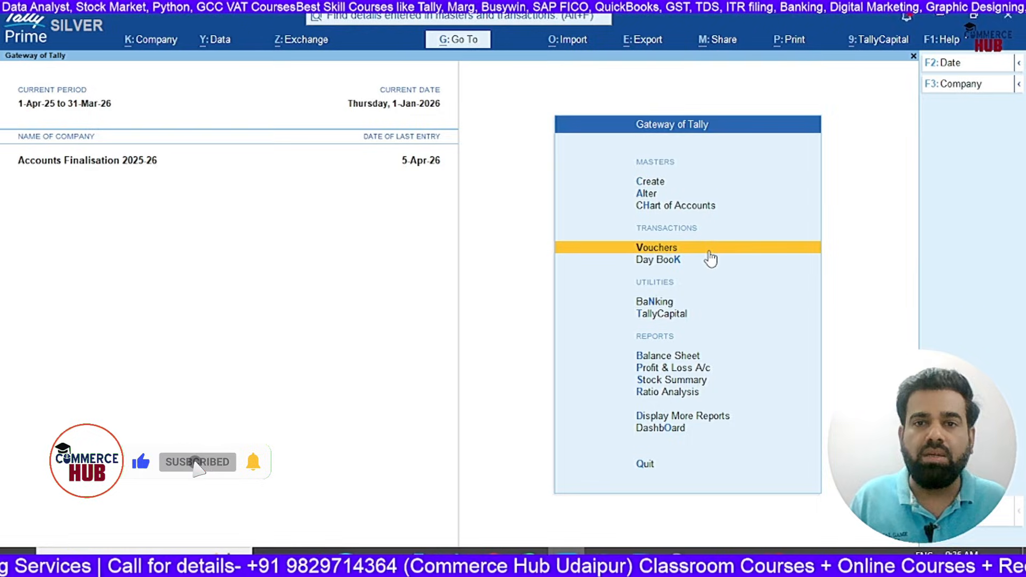
{"action": "key", "text": "Down"}
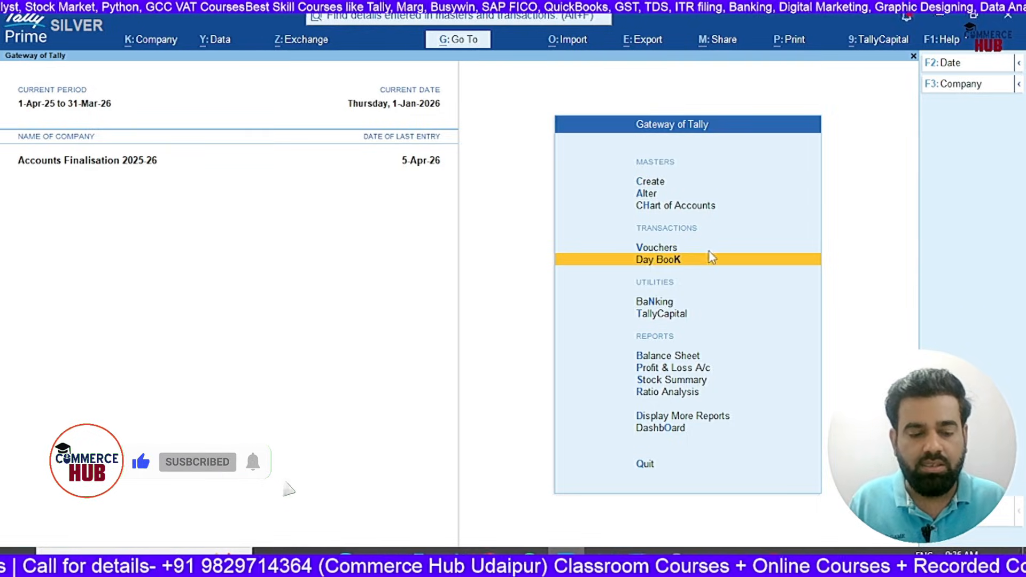
{"action": "key", "text": "Return"}
{"action": "key", "text": "F2"}
{"action": "type", "text": "1-4"}
{"action": "key", "text": "Return"}
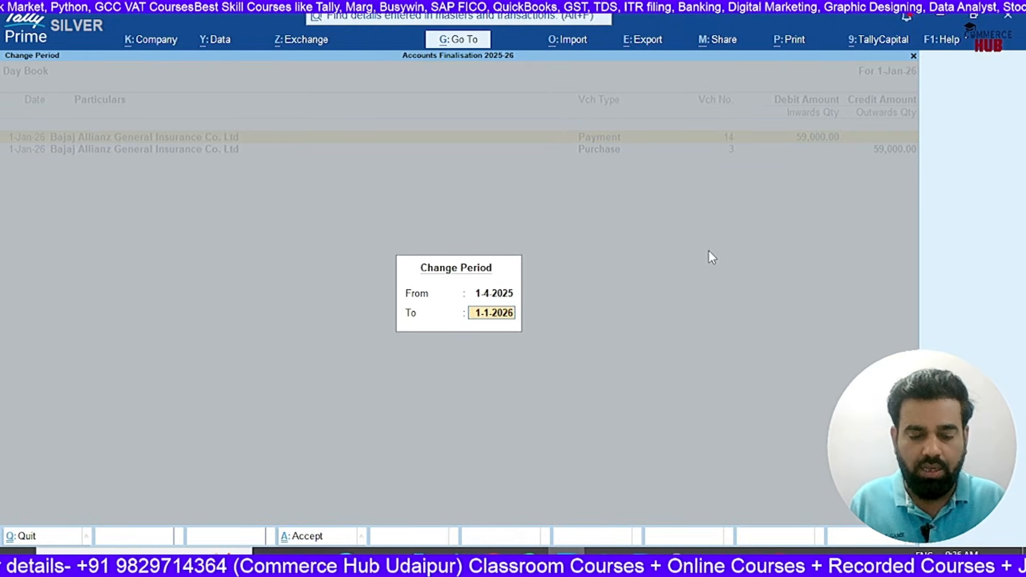
{"action": "type", "text": "31-3-26"}
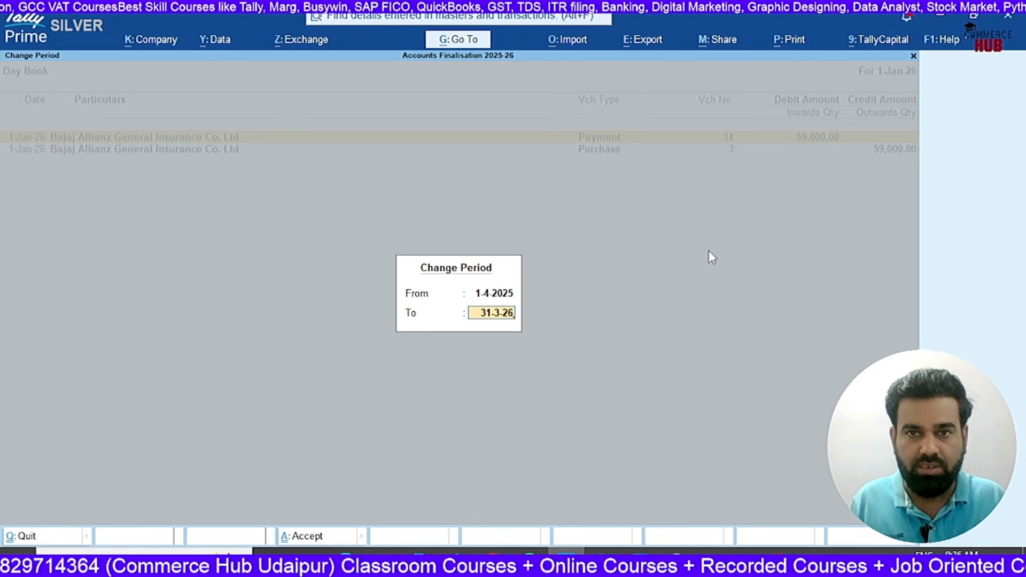
{"action": "key", "text": "Return"}
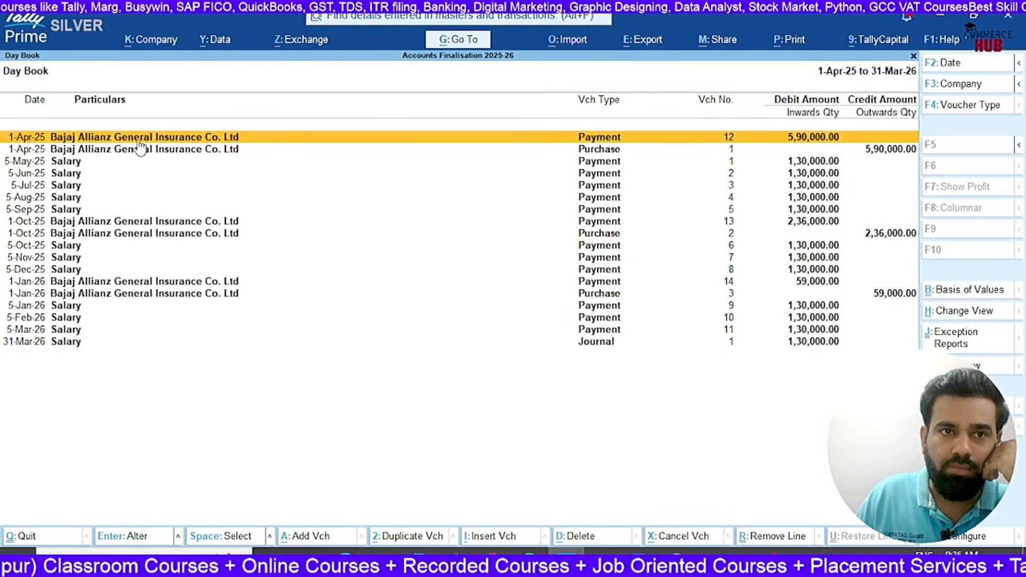
- Review the Bajaj Allianz General Insurance Co. Ltd purchase and payment entries in the Day Book, and close it
{"action": "key", "text": "Down"}
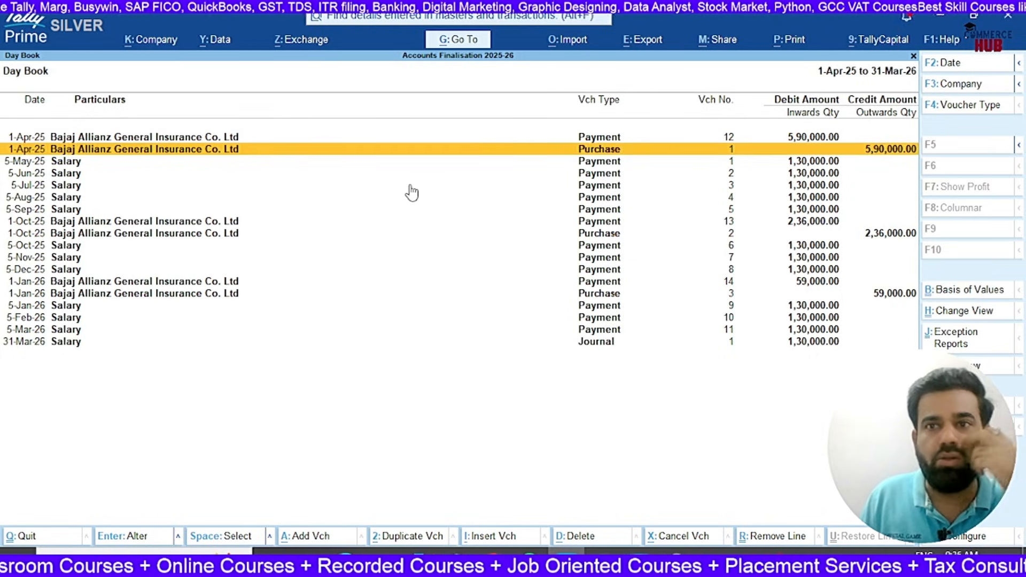
{"action": "key", "text": "Up"}
{"action": "key", "text": "Down"}
{"action": "key", "text": "Down"}
{"action": "key", "text": "Down"}
{"action": "key", "text": "Down"}
{"action": "key", "text": "Down"}
{"action": "key", "text": "Down"}
{"action": "key", "text": "Down"}
{"action": "key", "text": "Down"}
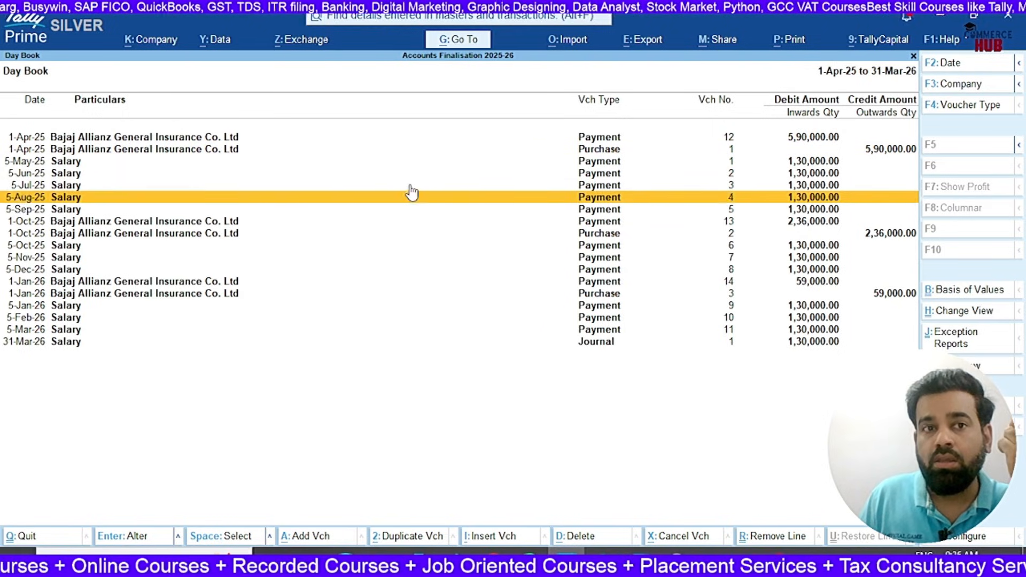
{"action": "key", "text": "Up"}
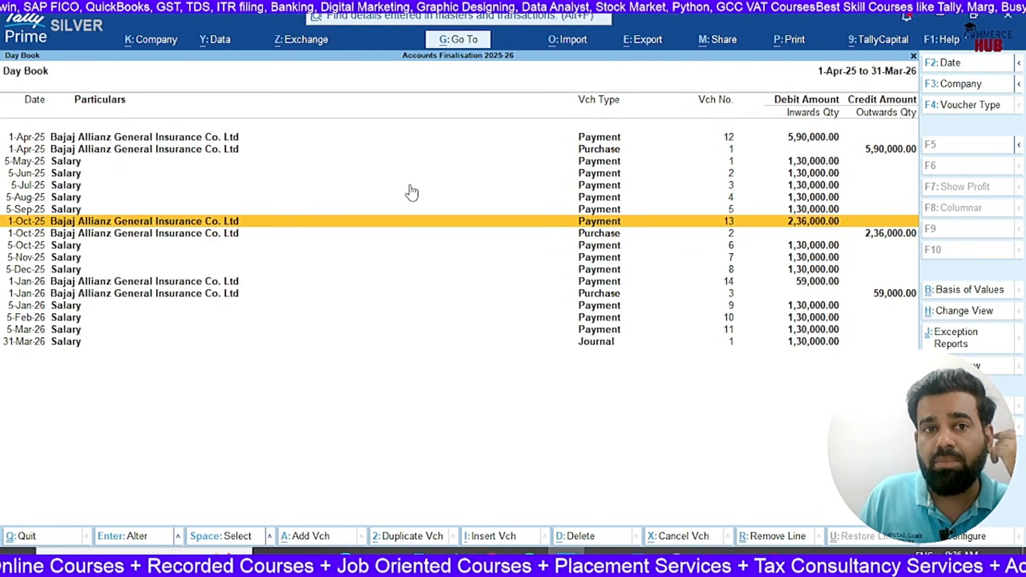
{"action": "key", "text": "Down"}
{"action": "key", "text": "Down"}
{"action": "key", "text": "Down"}
{"action": "key", "text": "Down"}
{"action": "key", "text": "Down"}
{"action": "key", "text": "Down"}
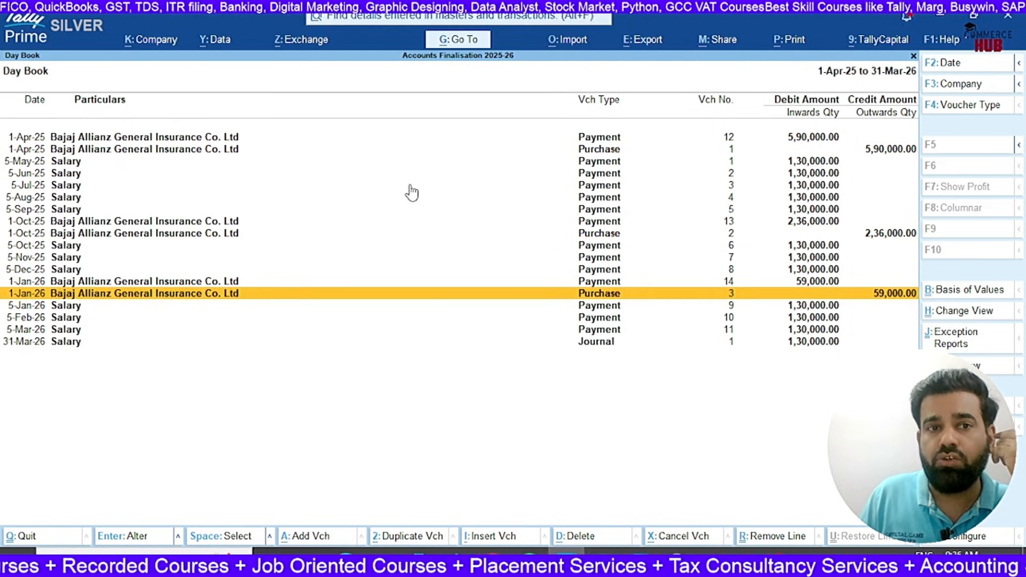
{"action": "key", "text": "Up"}
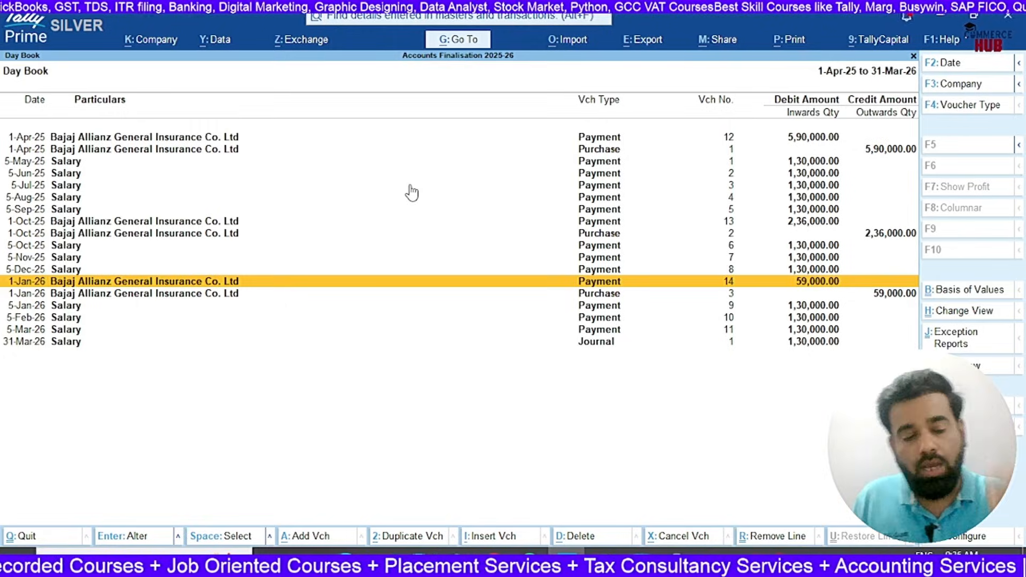
{"action": "key", "text": "Escape"}
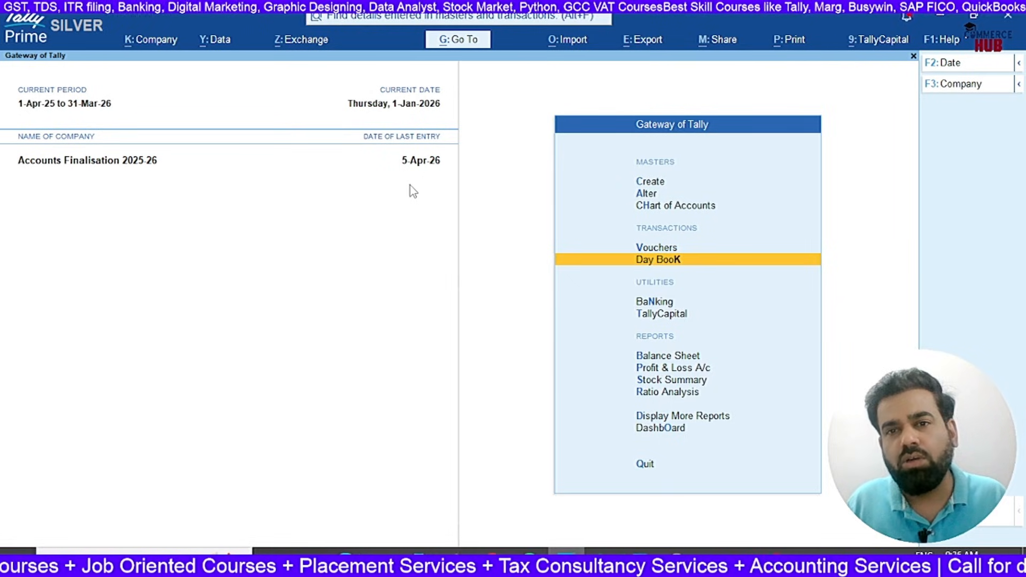
- Open the GSTR-3B report and view it for the period 1-Apr-25 to 31-Mar-26
{"action": "key", "text": "d"}
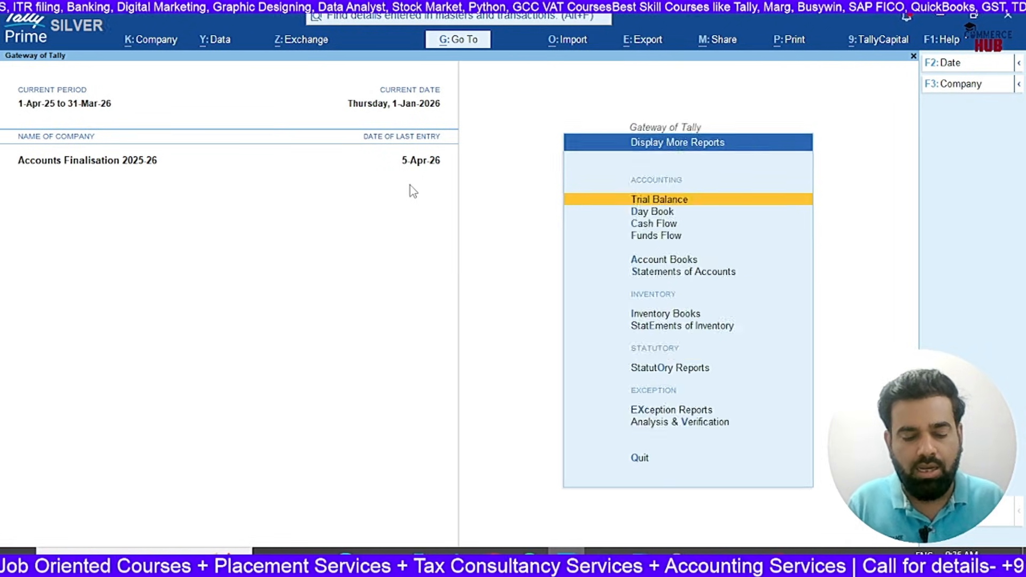
{"action": "key", "text": "u"}
{"action": "key", "text": "g"}
{"action": "key", "text": "Down"}
{"action": "key", "text": "Down"}
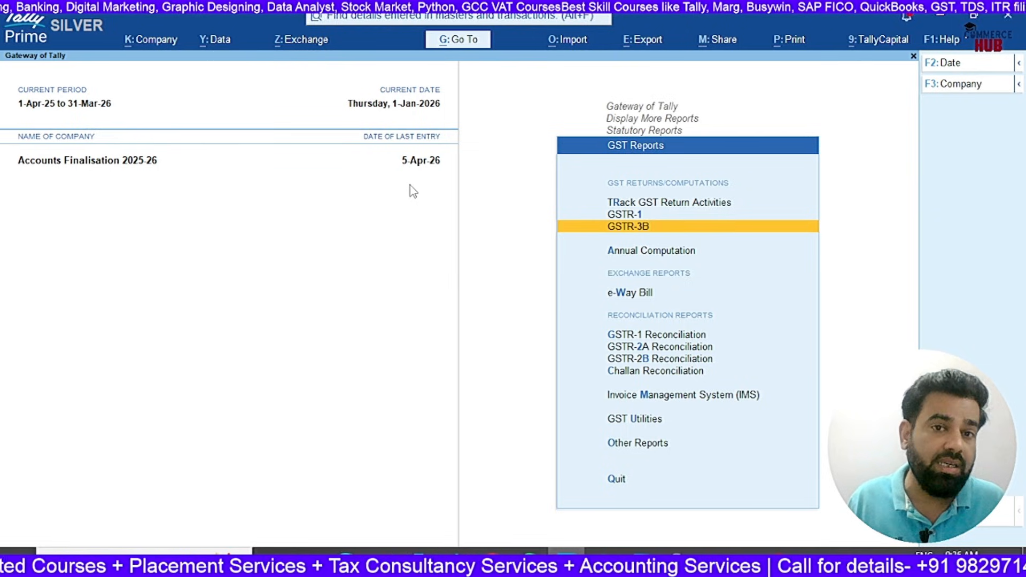
{"action": "key", "text": "Return"}
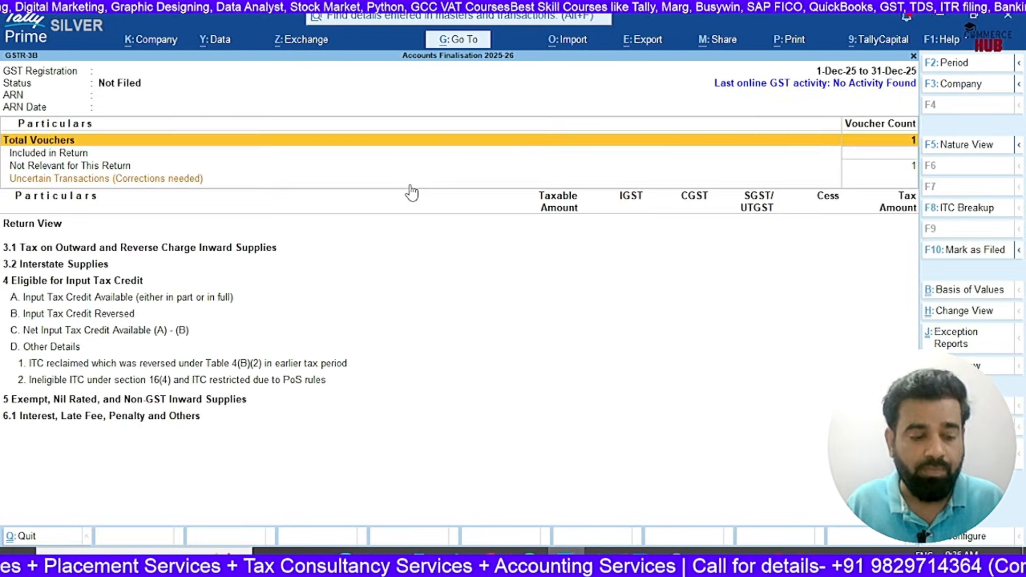
{"action": "left_click", "coordinate": [410, 184]}
{"action": "key", "text": "Escape"}
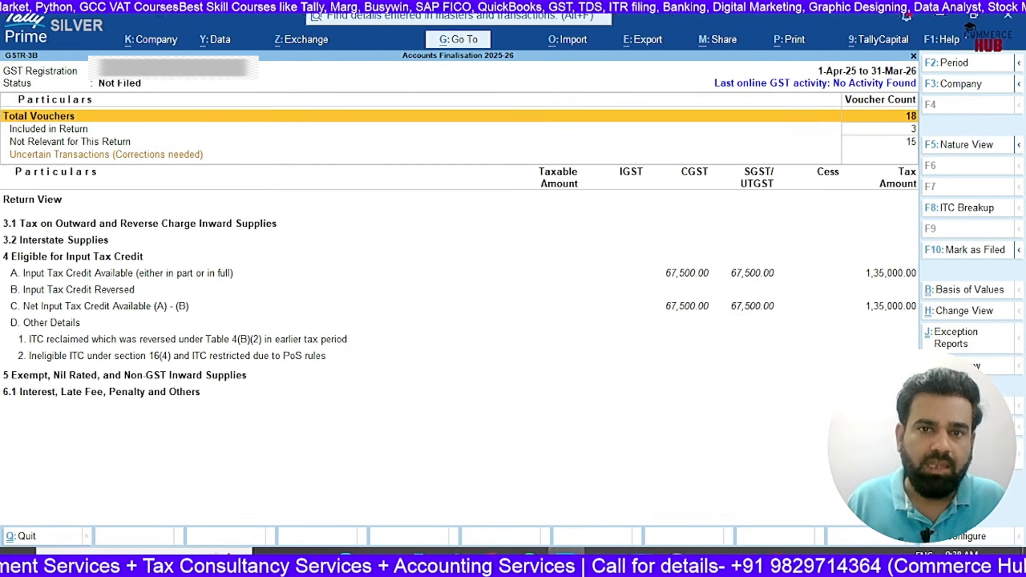
- Open the breakdown of Input Tax Credit Available in the GSTR-3B report
{"action": "key", "text": "Down"}
{"action": "key", "text": "Down"}
{"action": "key", "text": "Down"}
{"action": "key", "text": "Down"}
{"action": "key", "text": "Down"}
{"action": "key", "text": "Down"}
{"action": "key", "text": "Down"}
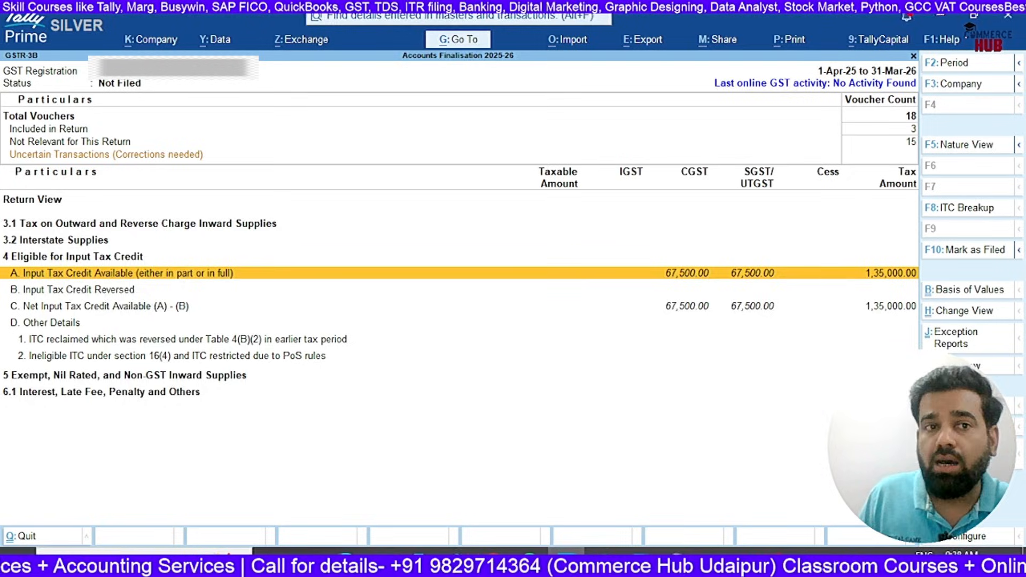
{"action": "key", "text": "Return"}
- Review the purchase vouchers under All other Input Tax Credit and return to the Gateway of Tally
{"action": "key", "text": "Down"}
{"action": "key", "text": "Down"}
{"action": "key", "text": "Down"}
{"action": "key", "text": "Down"}
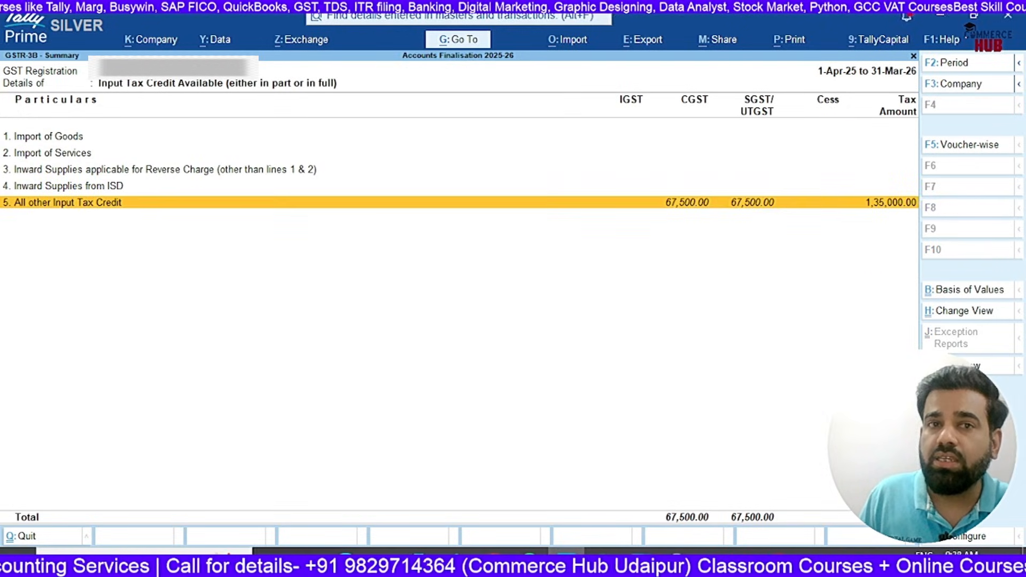
{"action": "key", "text": "Return"}
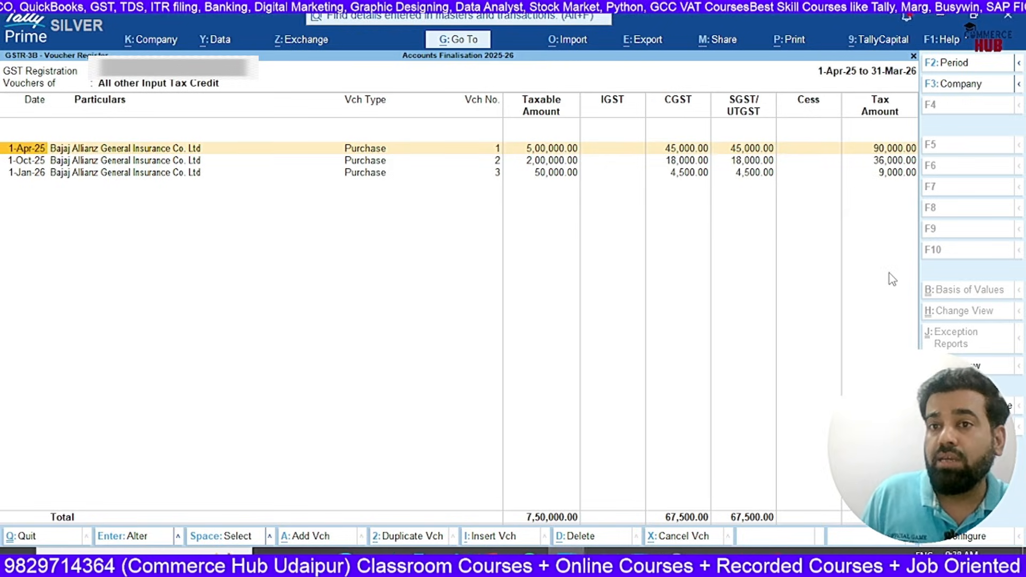
{"action": "key", "text": "Down"}
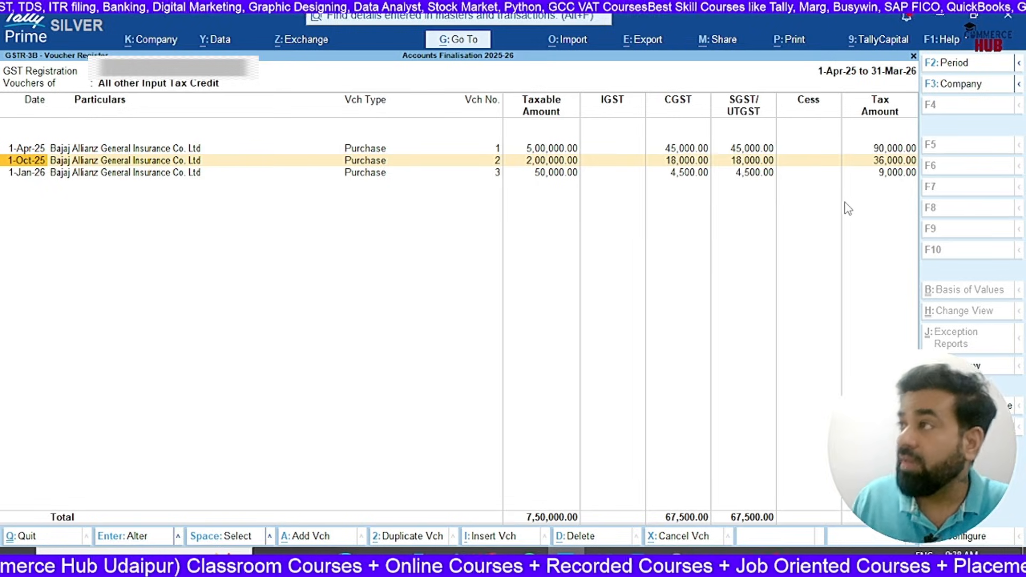
{"action": "key", "text": "Down"}
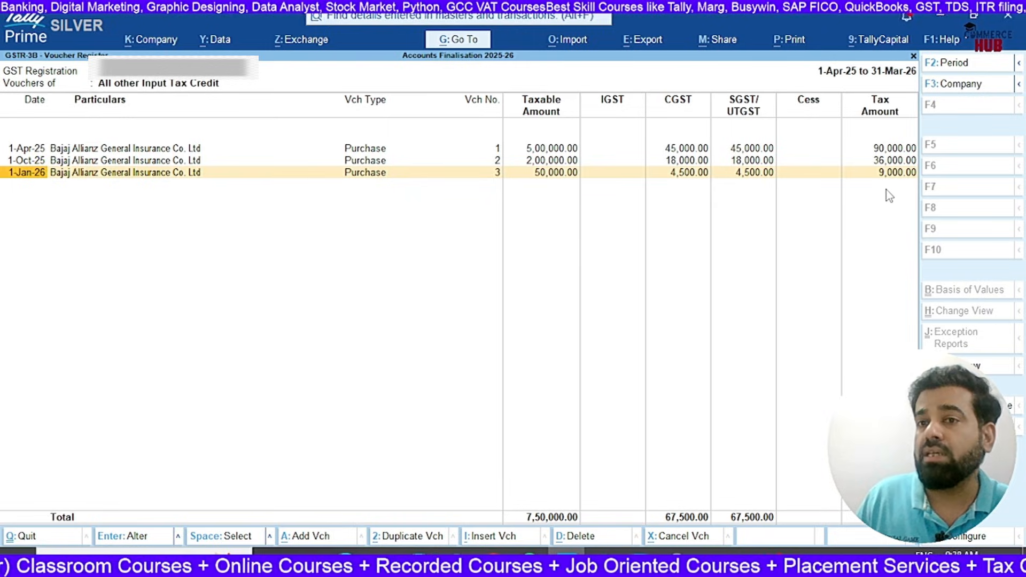
{"action": "key", "text": "Escape"}
{"action": "key", "text": "Escape"}
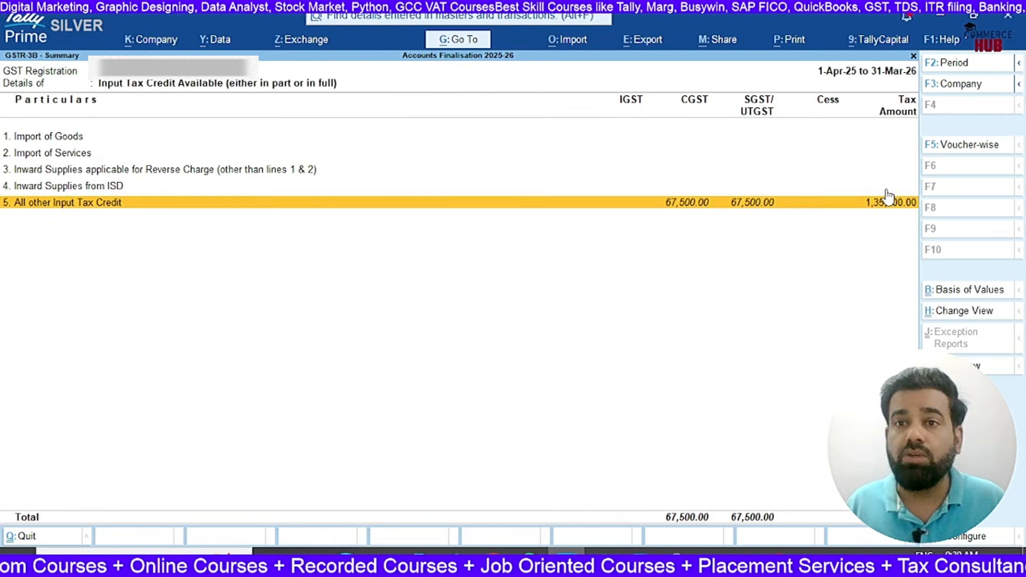
{"action": "key", "text": "Escape"}
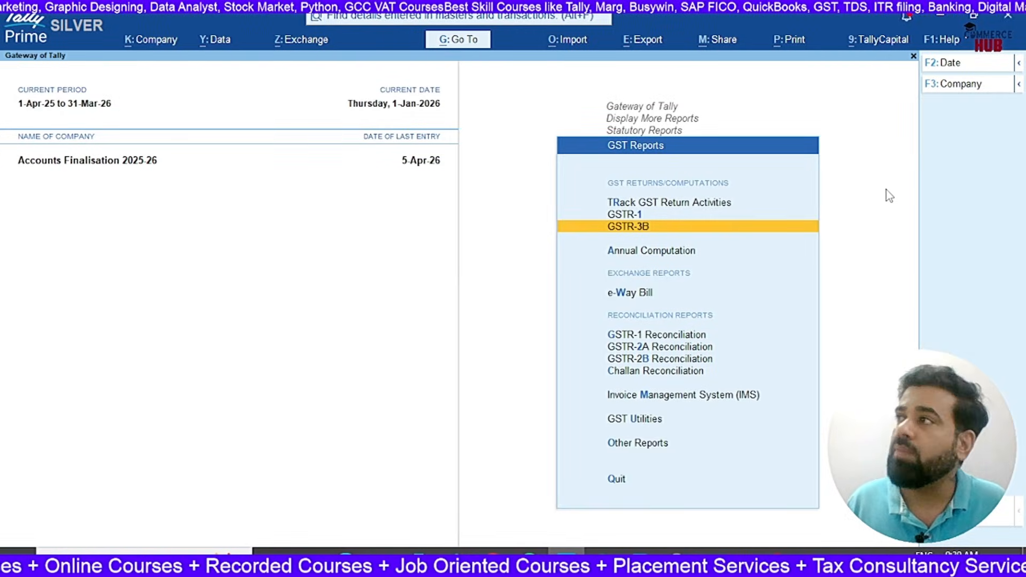
{"action": "key", "text": "Escape"}
{"action": "key", "text": "Escape"}
{"action": "key", "text": "Escape"}
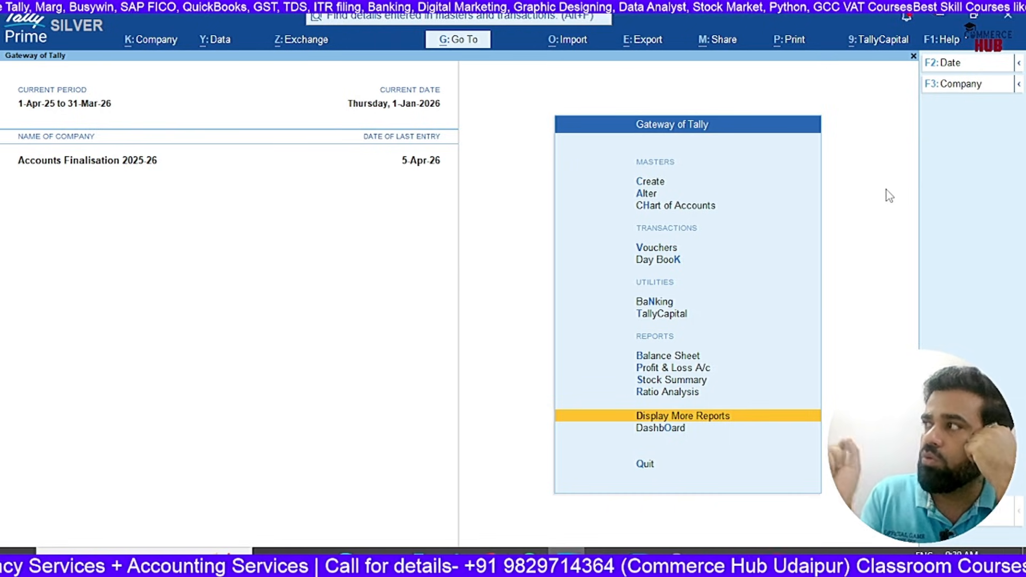
- Switch to Excel, select the three Premium Paid amounts to check their sum, and return to TallyPrime
{"action": "key", "text": "alt+Tab"}
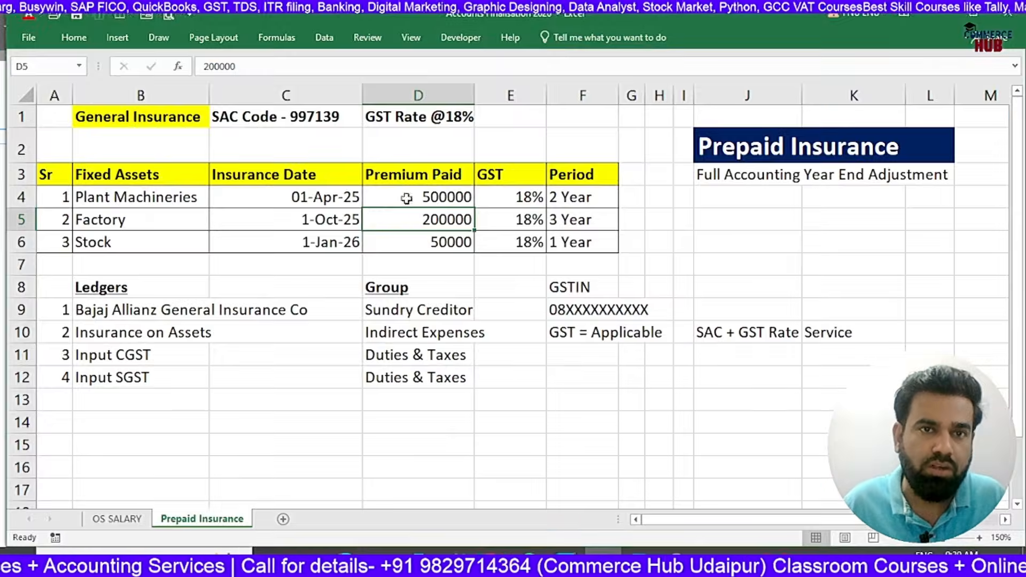
{"action": "left_click_drag", "start_coordinate": [382, 188], "coordinate": [419, 238]}
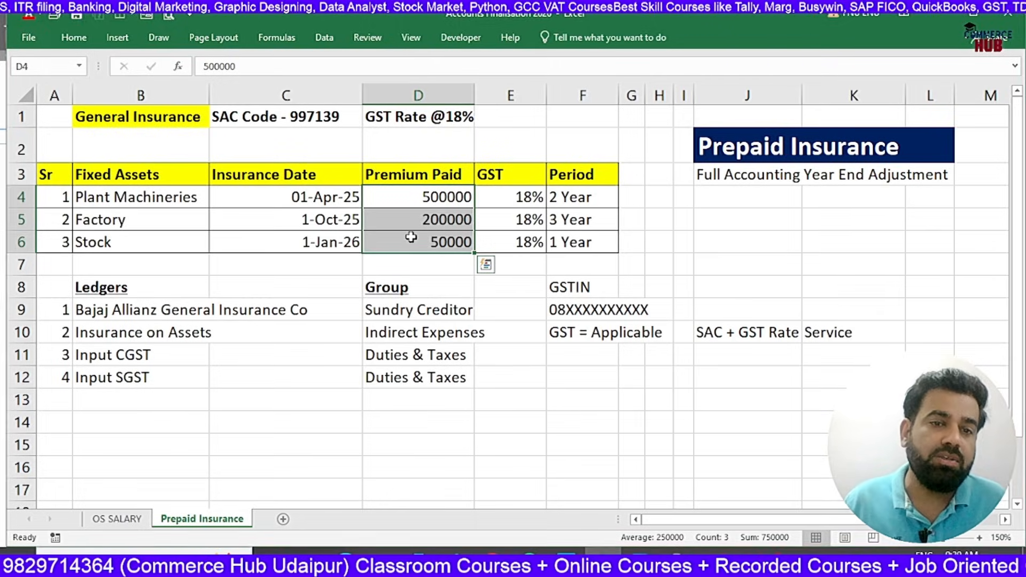
{"action": "key", "text": "alt+Tab"}
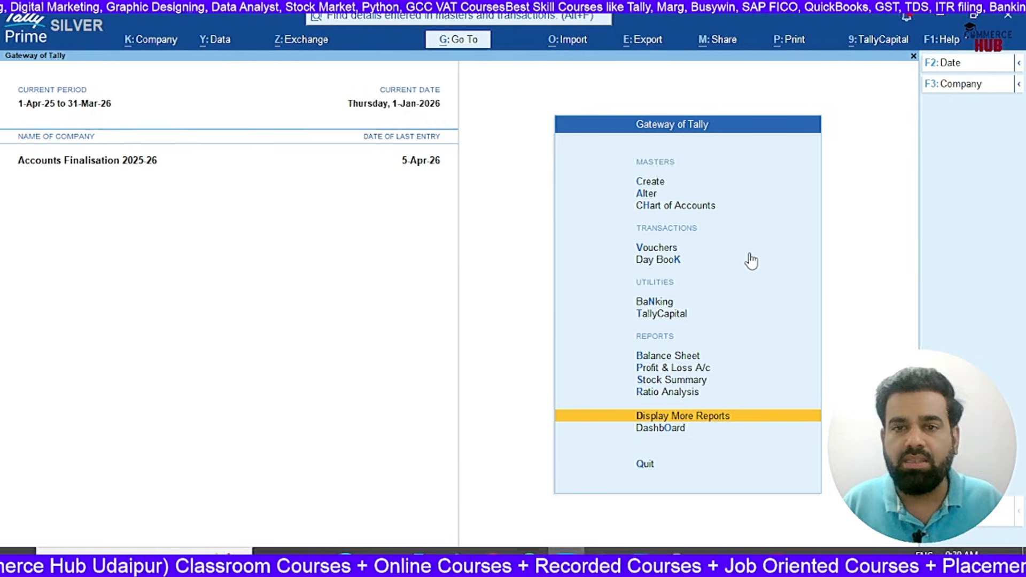
- Open the Balance Sheet in detailed view and go to the Profit & Loss A/c line
{"action": "key", "text": "Up"}
{"action": "key", "text": "Up"}
{"action": "key", "text": "Up"}
{"action": "key", "text": "Up"}
{"action": "key", "text": "Return"}
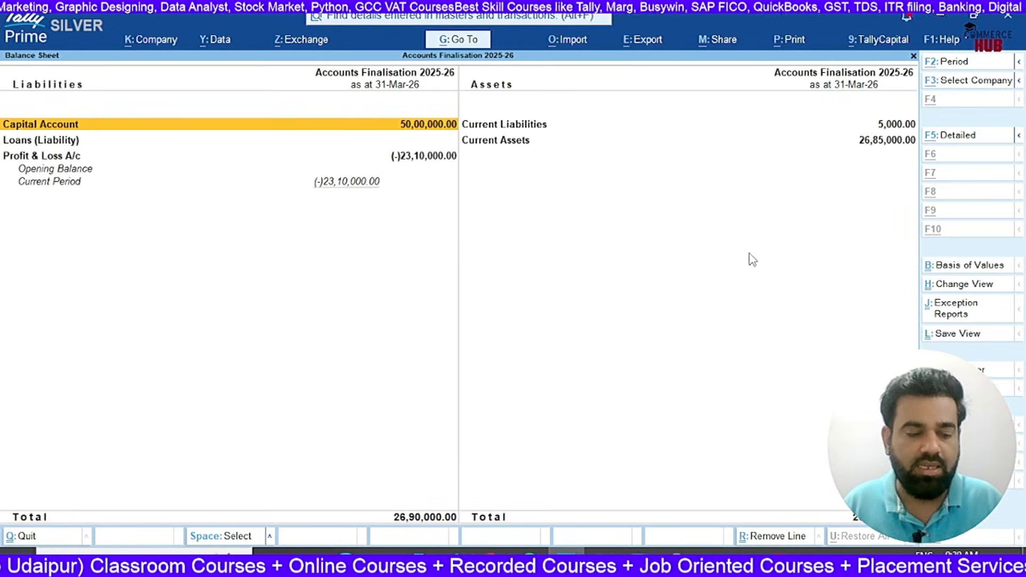
{"action": "key", "text": "alt+F5"}
{"action": "key", "text": "Down"}
{"action": "key", "text": "Down"}
{"action": "key", "text": "Down"}
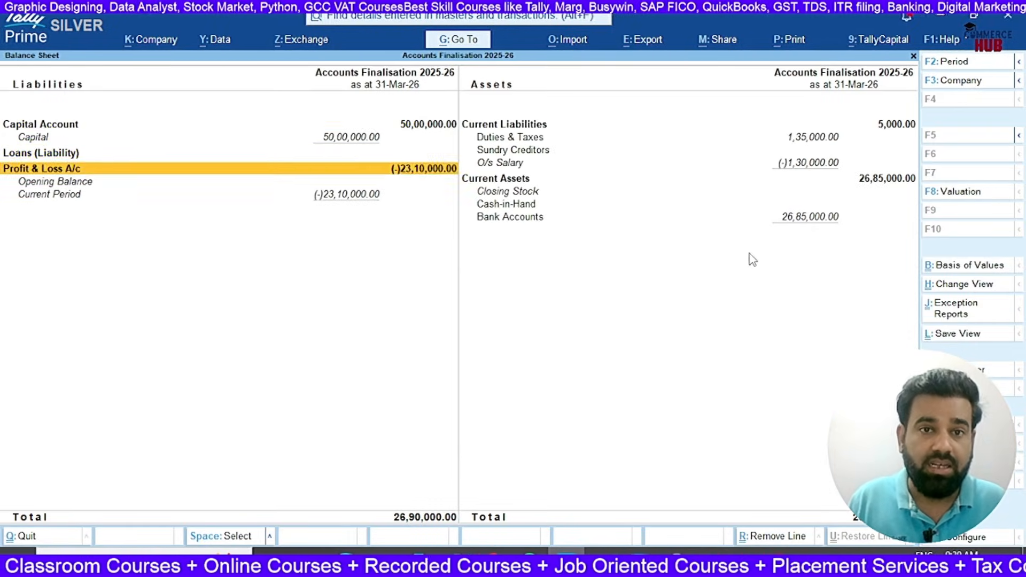
- Open the Profit & Loss A/c in detailed view and examine the Insurance on Assets expense
{"action": "key", "text": "Return"}
{"action": "key", "text": "alt+F5"}
{"action": "key", "text": "Down"}
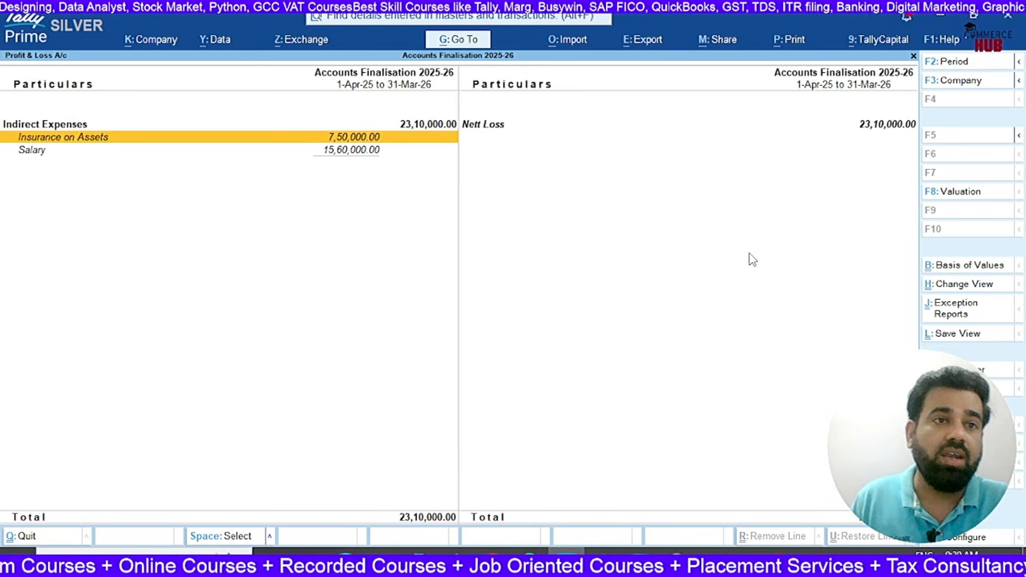
{"action": "key", "text": "Down"}
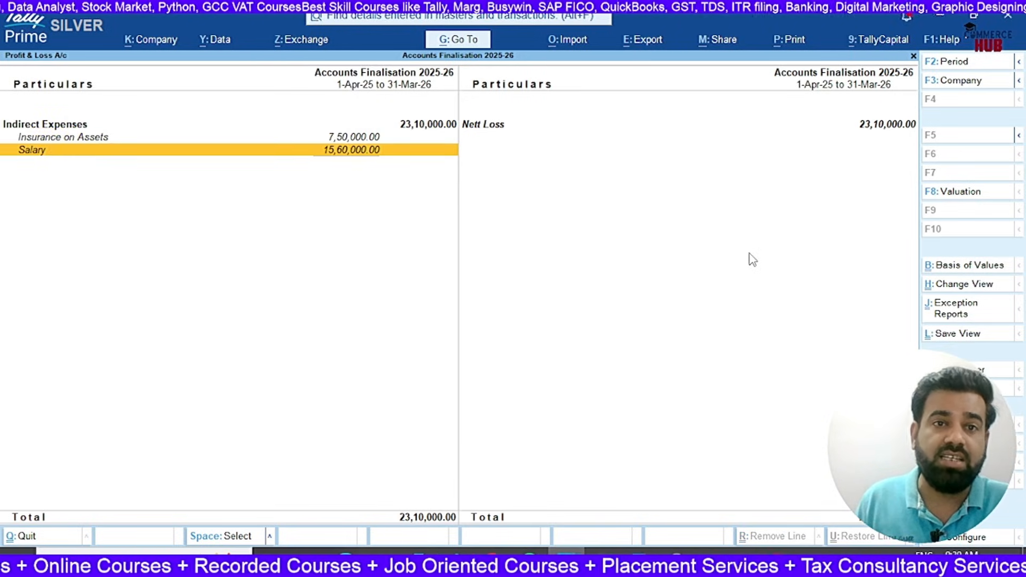
{"action": "key", "text": "Up"}
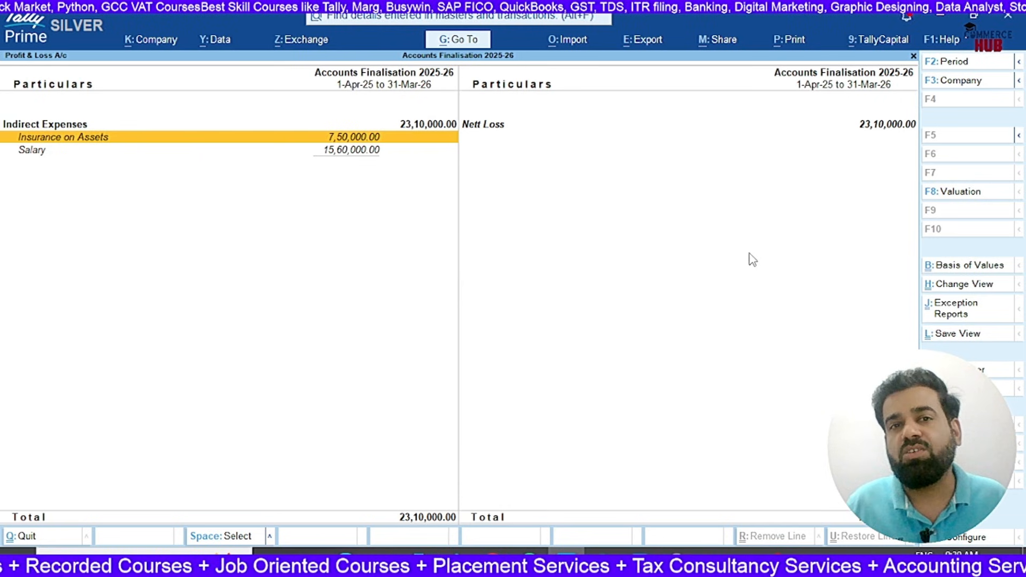
- Switch to Excel and compare the Premium Paid amounts of the three assets with the booked insurance expense
{"action": "key", "text": "alt+Tab"}
{"action": "left_click_drag", "start_coordinate": [422, 201], "coordinate": [431, 241]}
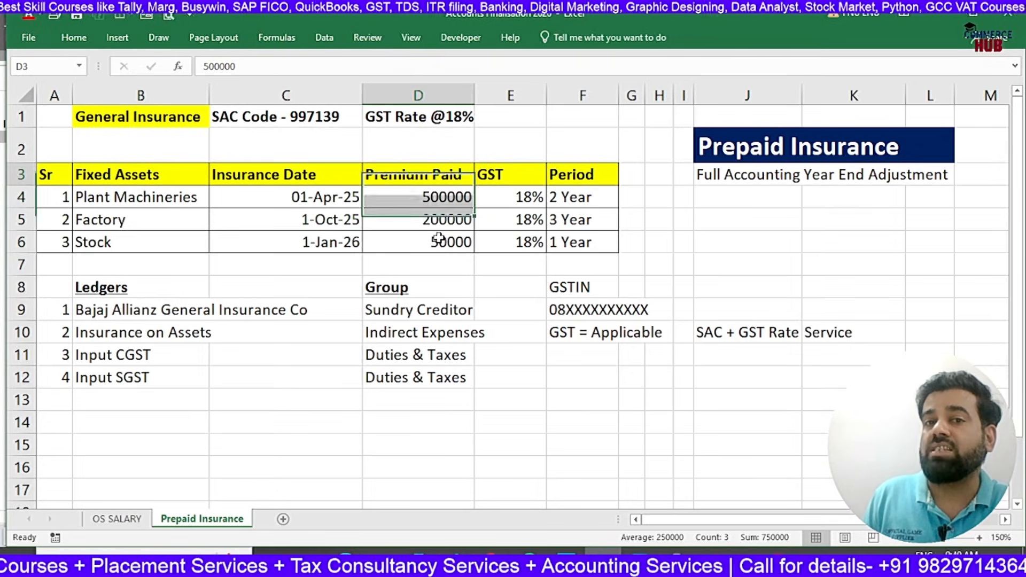
{"action": "key", "text": "Up"}
{"action": "key", "text": "Down"}
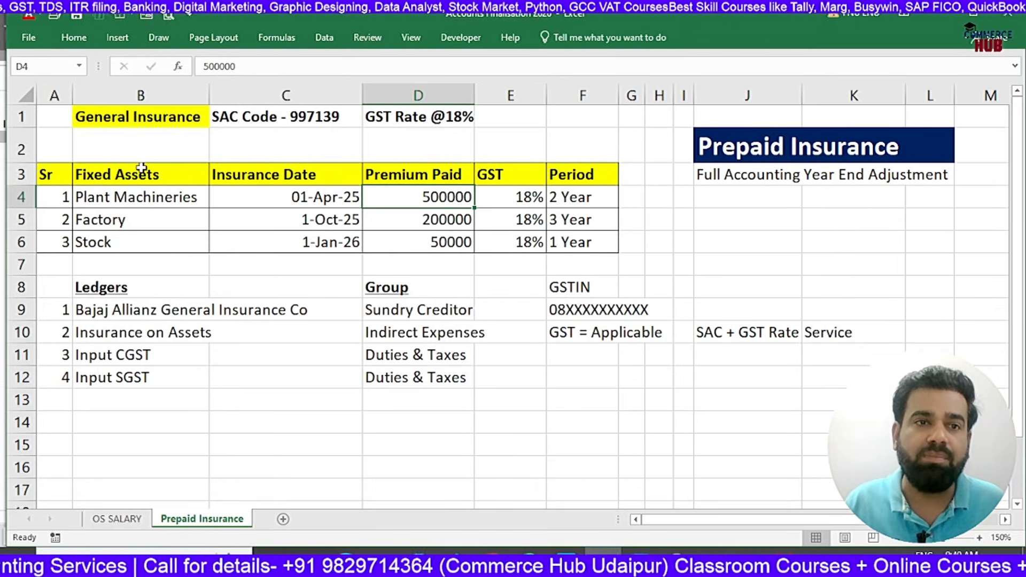
- Copy the Fixed Assets column with its heading from B3:B6 and paste it starting at B14
{"action": "left_click_drag", "start_coordinate": [147, 172], "coordinate": [148, 245]}
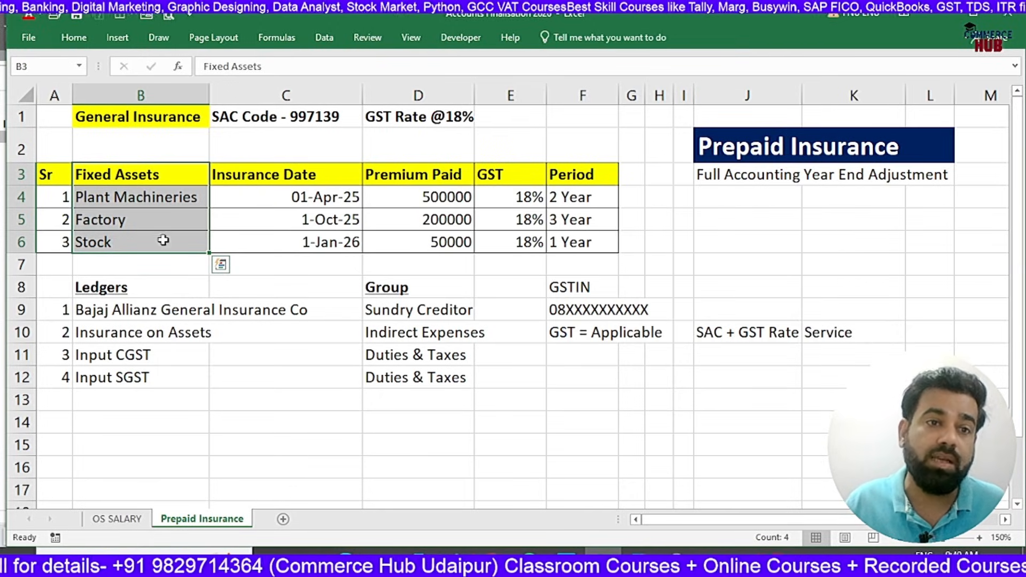
{"action": "key", "text": "ctrl+c"}
{"action": "left_click", "coordinate": [140, 422]}
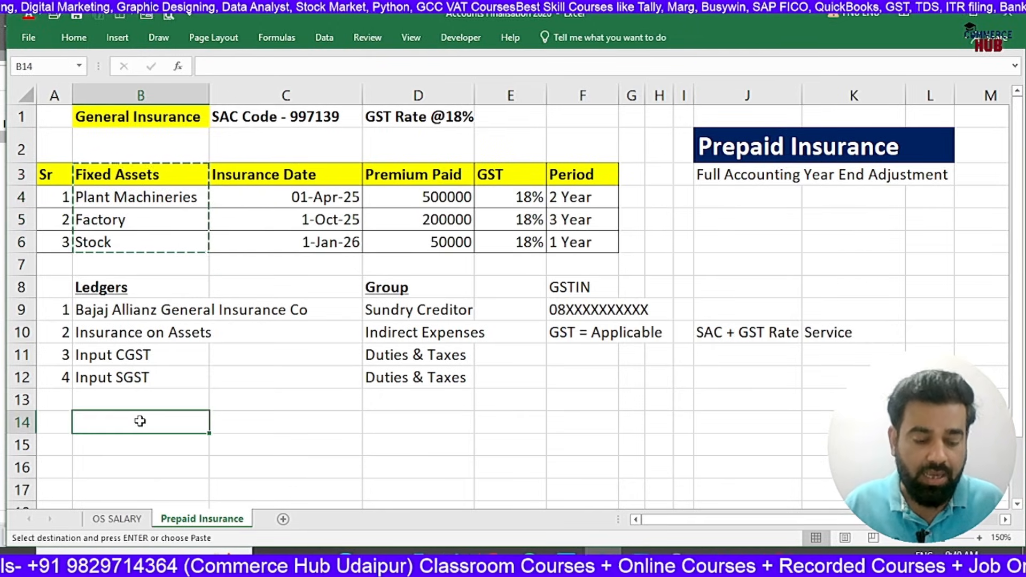
{"action": "key", "text": "ctrl+v"}
{"action": "left_click", "coordinate": [161, 423]}
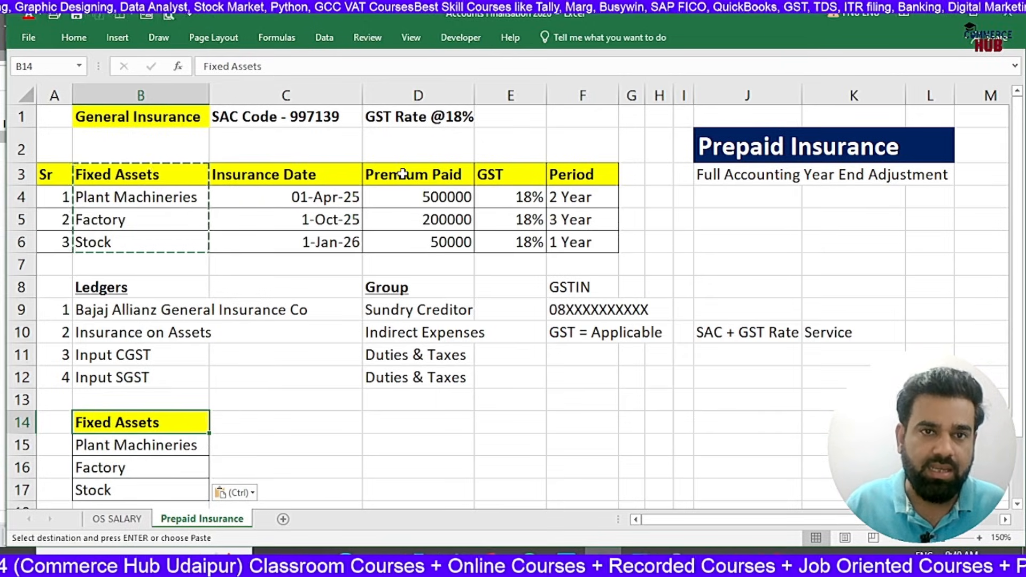
- Copy the Premium Paid column with its heading from D3:D6 and paste it starting at C14
{"action": "left_click_drag", "start_coordinate": [408, 174], "coordinate": [409, 244]}
{"action": "key", "text": "ctrl+c"}
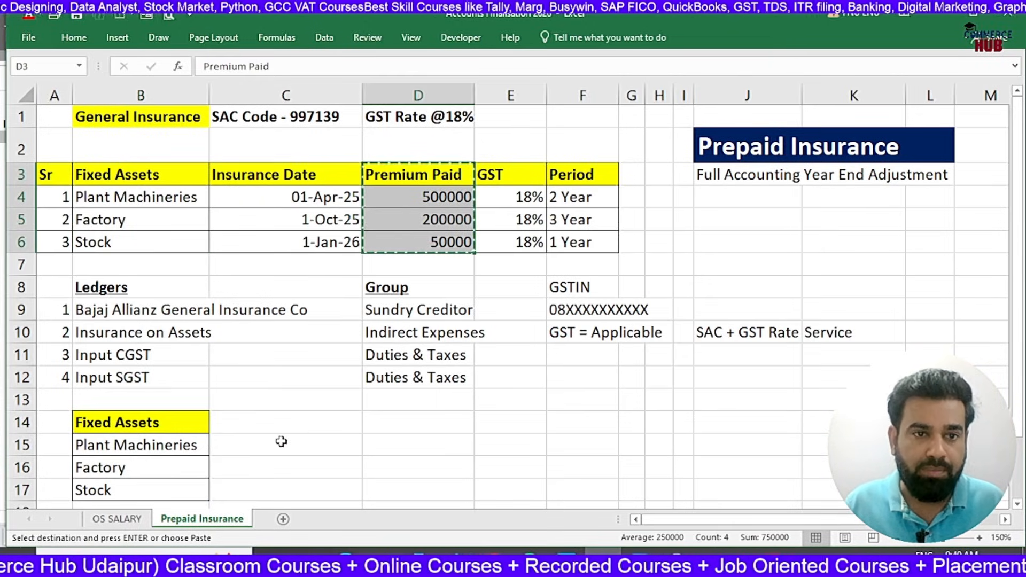
{"action": "left_click", "coordinate": [278, 423]}
{"action": "key", "text": "ctrl+v"}
- Add the bold heading Total Months in D14, beside Premium Paid in the lower table
{"action": "left_click", "coordinate": [406, 427]}
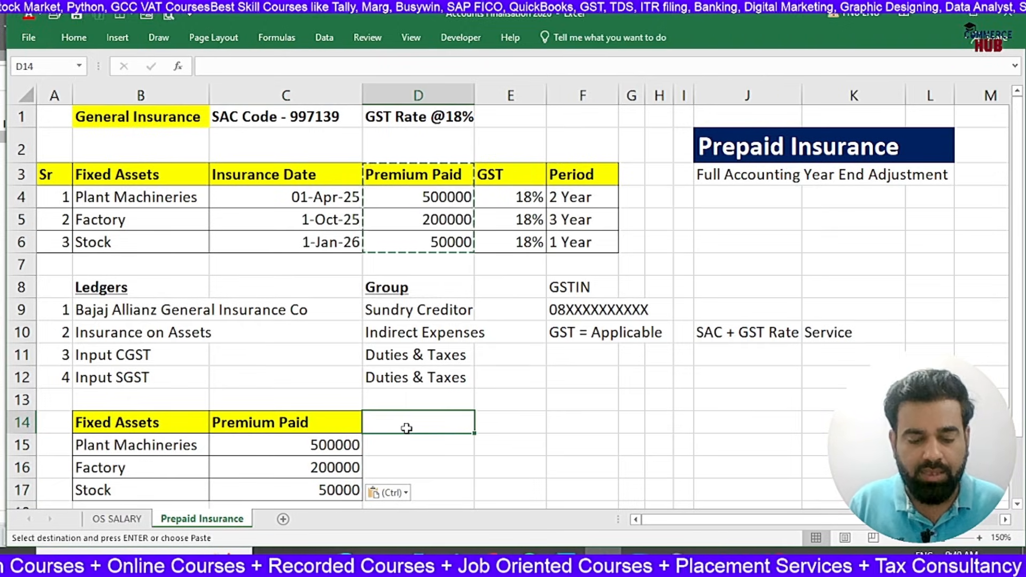
{"action": "type", "text": "Months"}
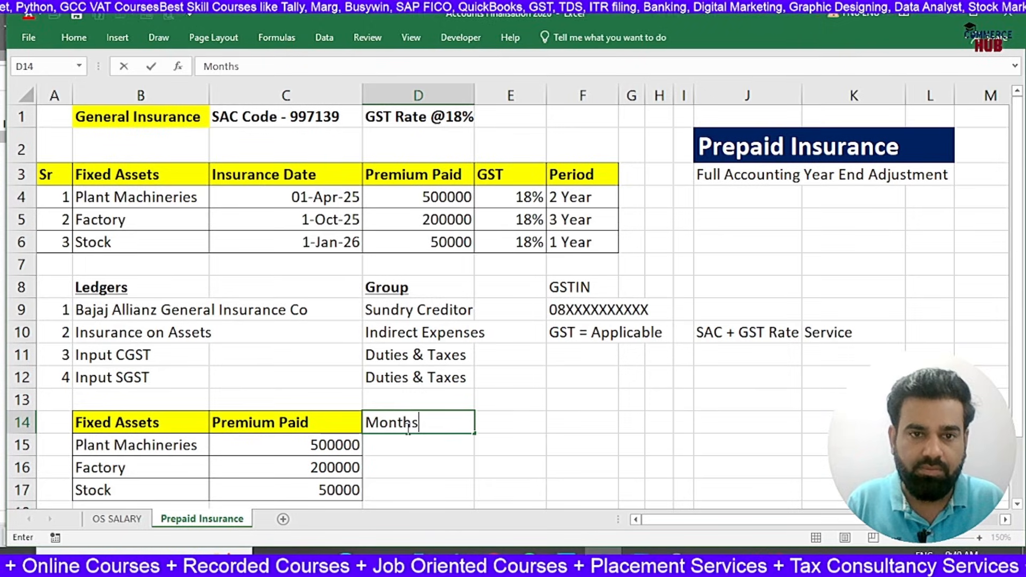
{"action": "key", "text": "BackSpace"}
{"action": "key", "text": "BackSpace"}
{"action": "key", "text": "BackSpace"}
{"action": "key", "text": "BackSpace"}
{"action": "key", "text": "BackSpace"}
{"action": "key", "text": "BackSpace"}
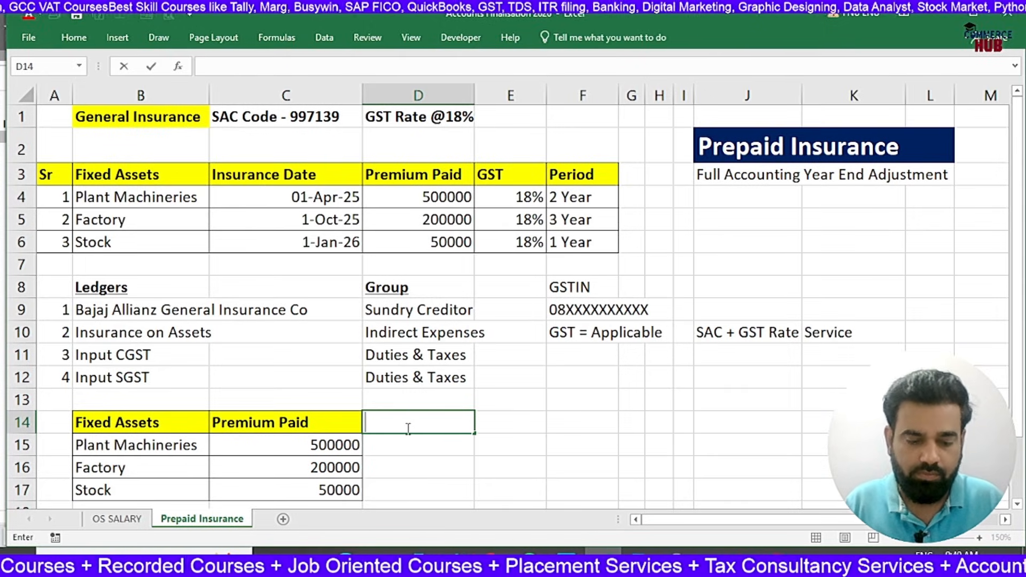
{"action": "type", "text": "Total Months"}
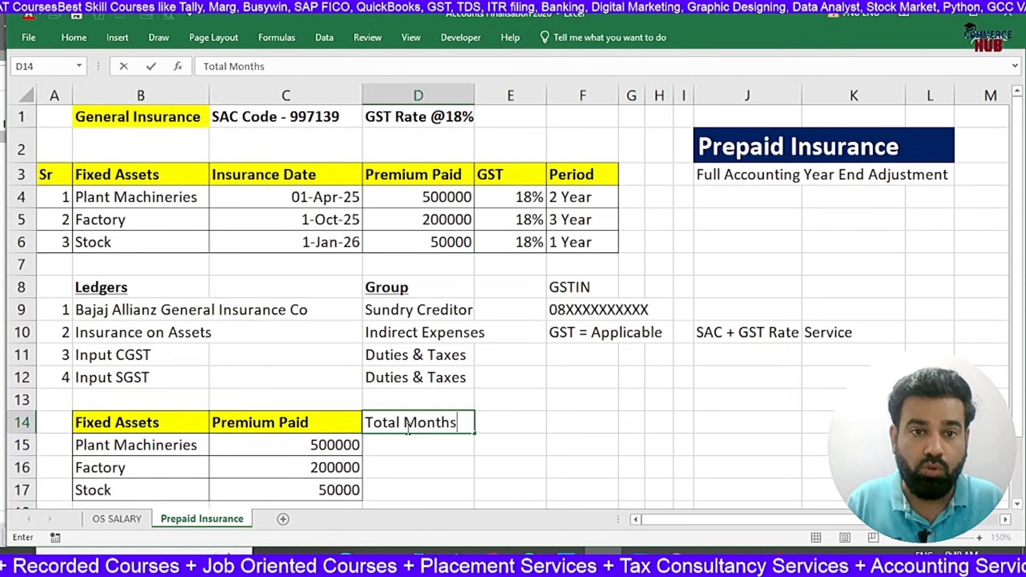
{"action": "key", "text": "Return"}
{"action": "left_click", "coordinate": [407, 427]}
{"action": "key", "text": "ctrl+b"}
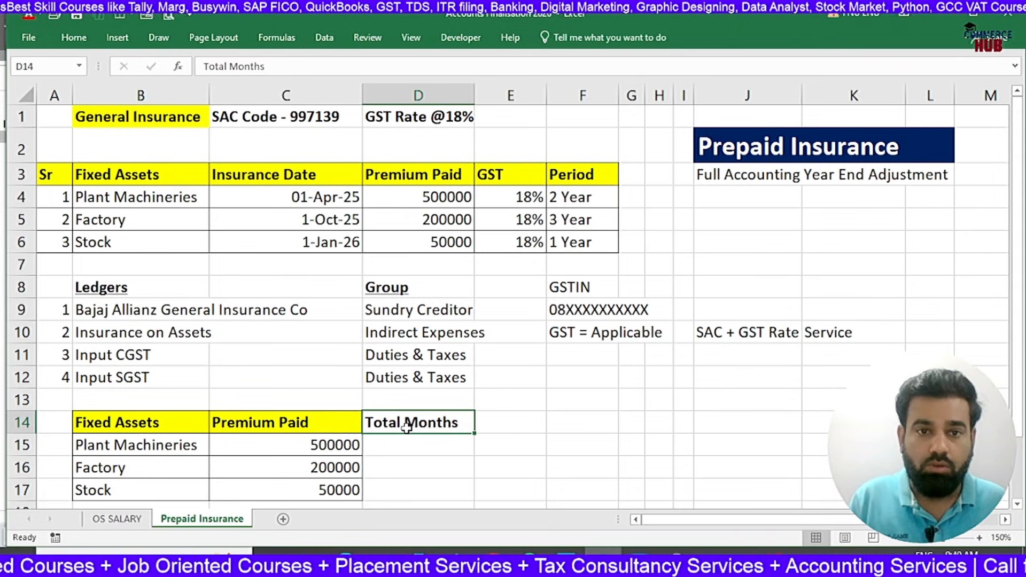
- Enter the Total Months as 24 for Plant Machineries, 36 for Factory and 12 for Stock
{"action": "key", "text": "Down"}
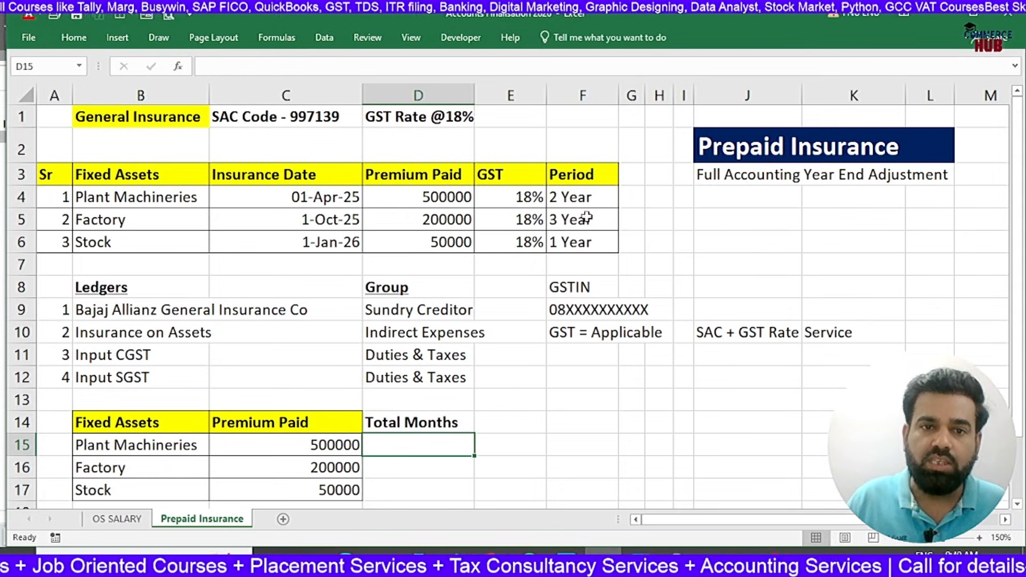
{"action": "type", "text": "24"}
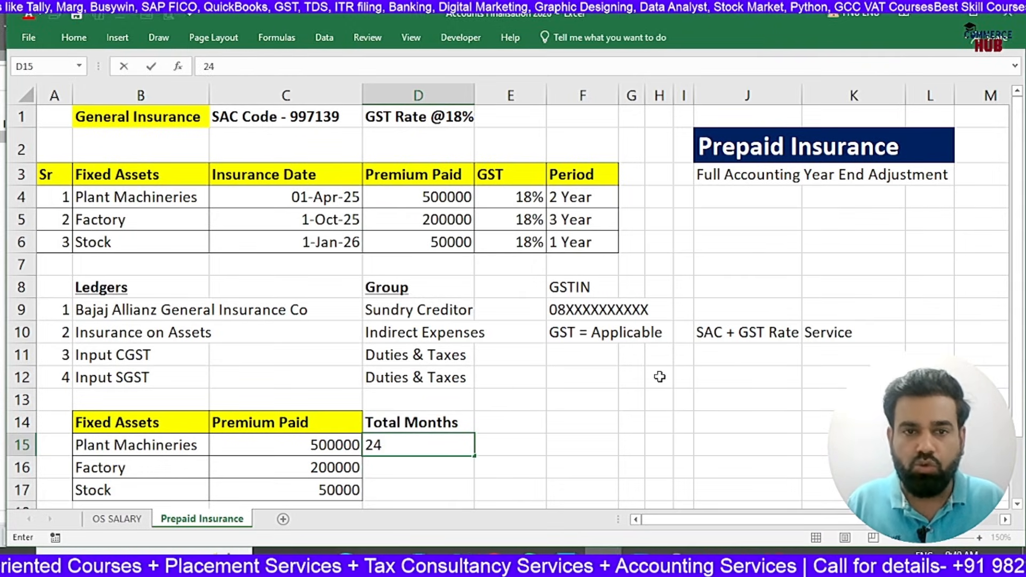
{"action": "key", "text": "Return"}
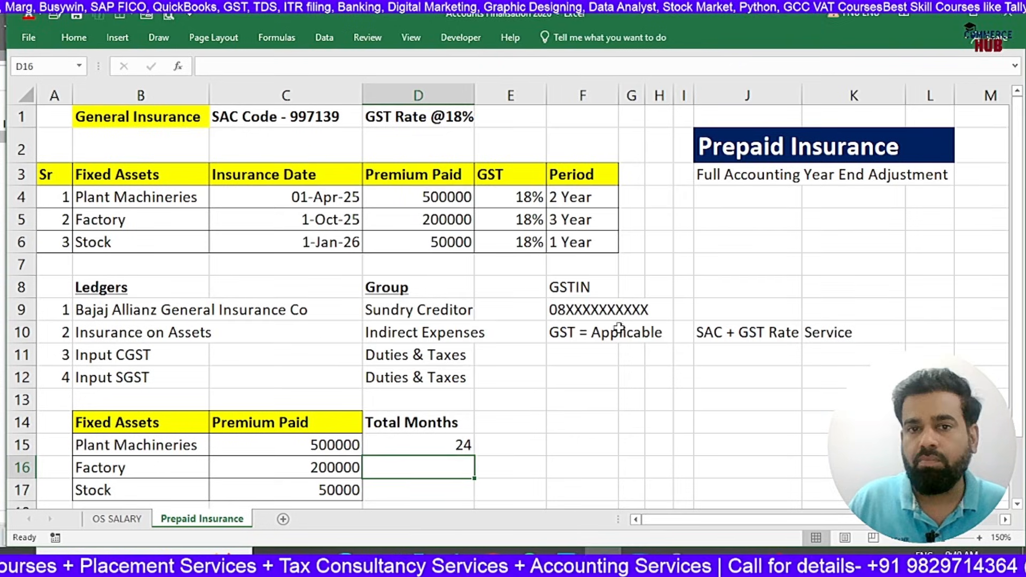
{"action": "left_click", "coordinate": [577, 228]}
{"action": "left_click", "coordinate": [440, 464]}
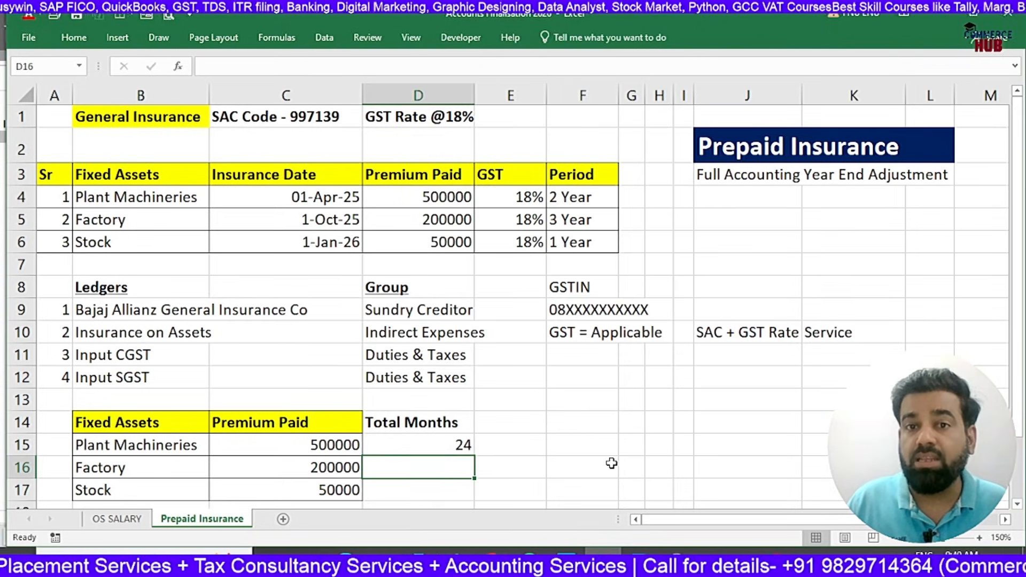
{"action": "type", "text": "36"}
{"action": "key", "text": "Return"}
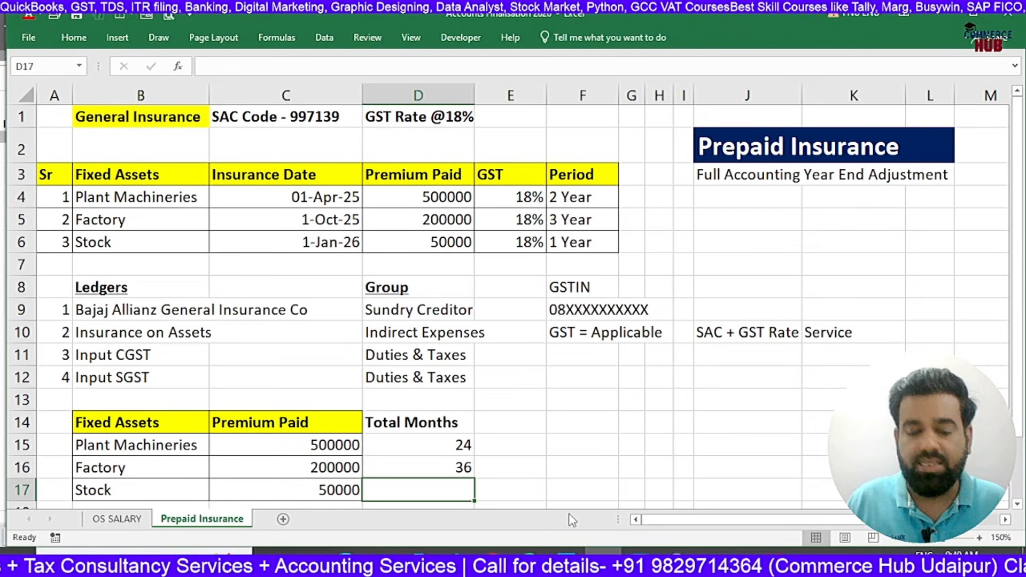
{"action": "type", "text": "12"}
{"action": "key", "text": "Tab"}
- Add the bold heading Current Year Month in E14, beside Total Months
{"action": "key", "text": "Up"}
{"action": "key", "text": "Up"}
{"action": "key", "text": "Up"}
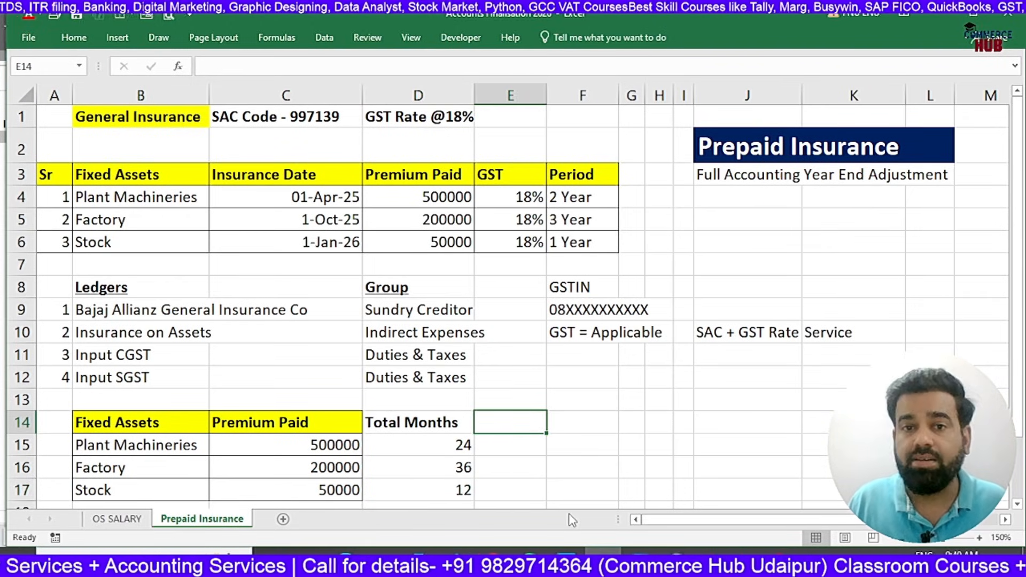
{"action": "type", "text": "Curren"}
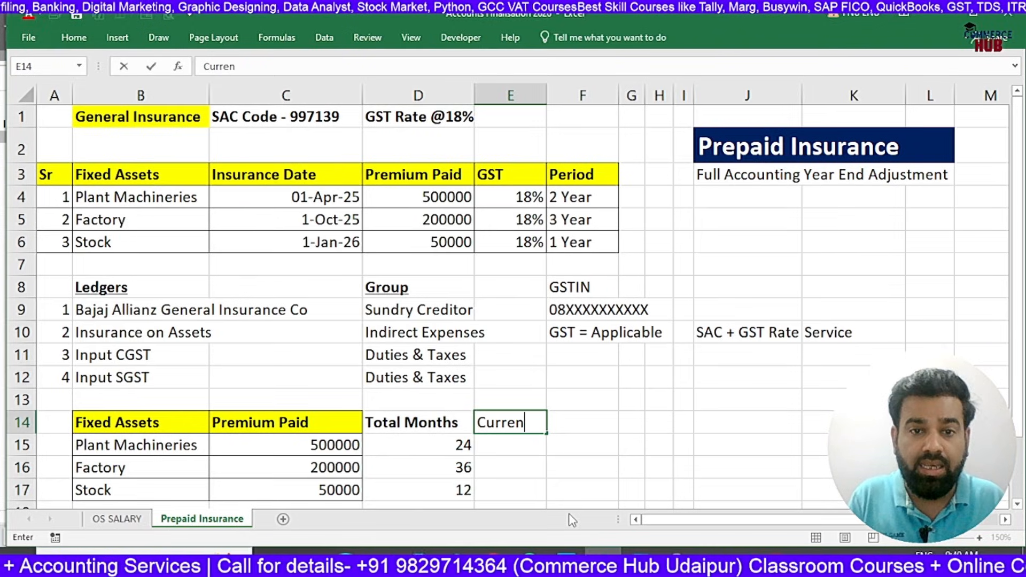
{"action": "type", "text": "t Y"}
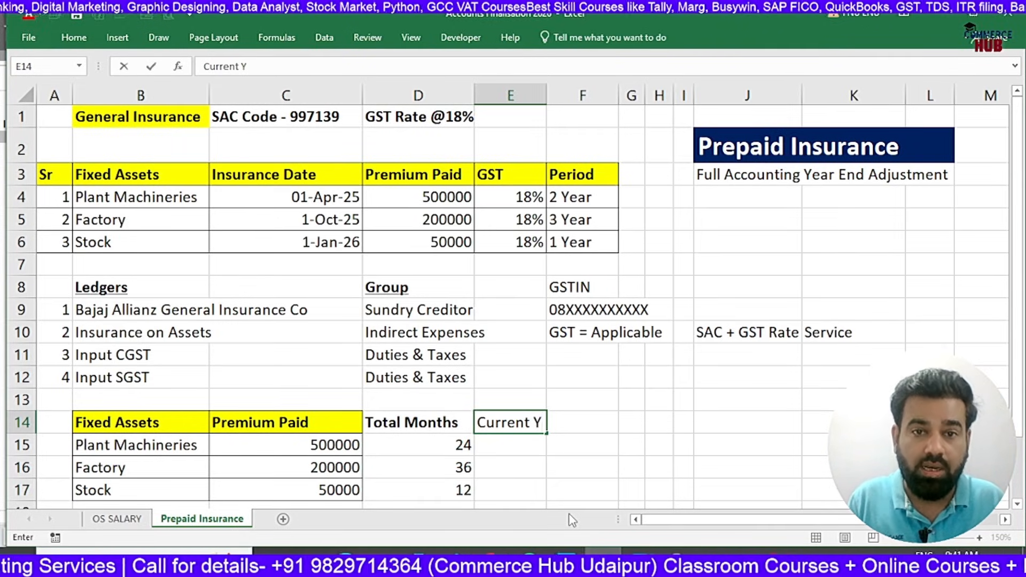
{"action": "type", "text": "ear Month"}
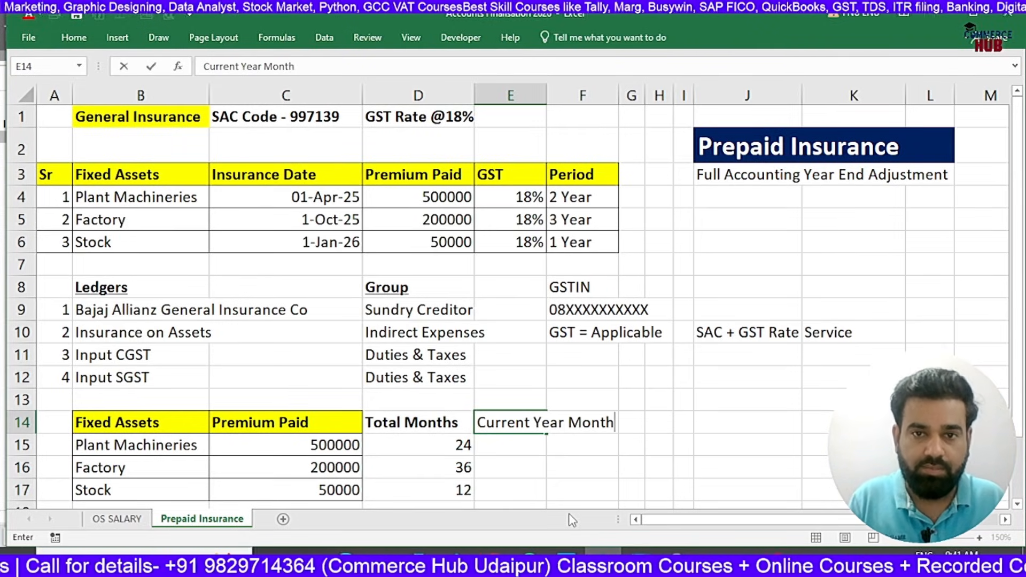
{"action": "key", "text": "Return"}
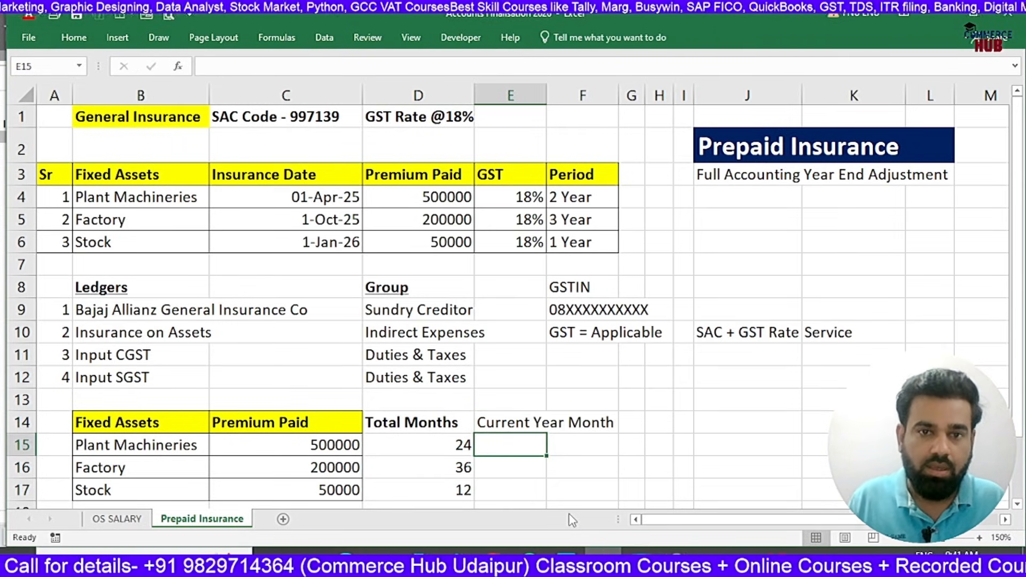
{"action": "left_click", "coordinate": [513, 426]}
{"action": "key", "text": "ctrl+b"}
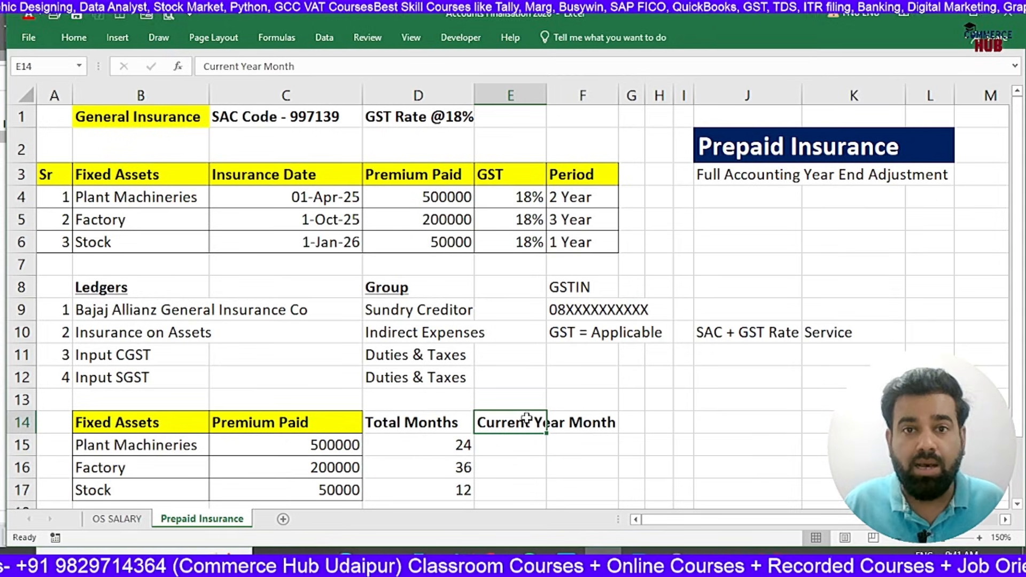
- Compare the Total Months in D15:D17 with the Insurance on Assets expense in TallyPrime's Profit & Loss A/c and return to Excel
{"action": "scroll", "coordinate": [572, 366], "scroll_direction": "down", "scroll_amount": 1}
{"action": "scroll", "coordinate": [574, 367], "scroll_direction": "up", "scroll_amount": 1}
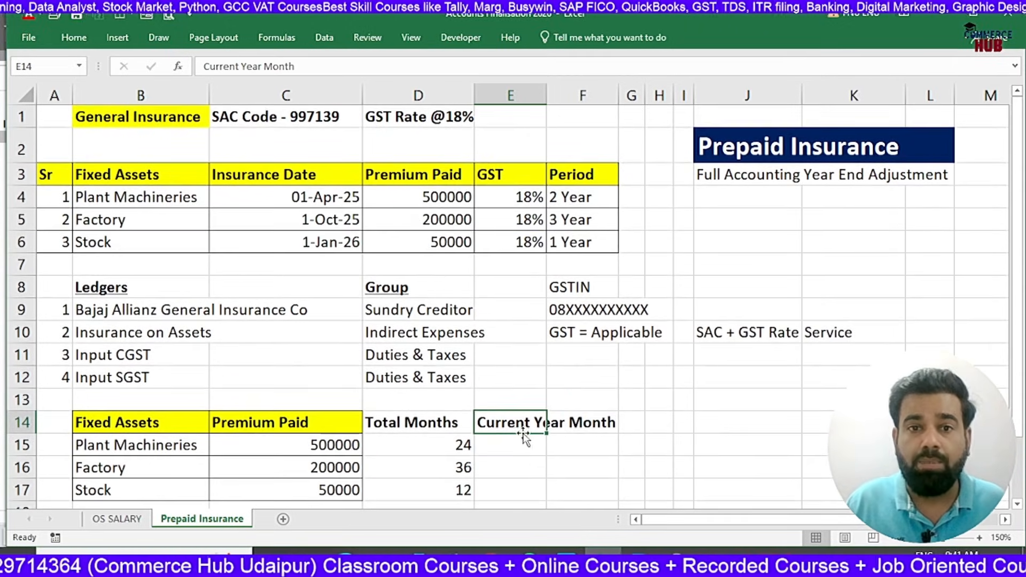
{"action": "left_click_drag", "start_coordinate": [461, 445], "coordinate": [455, 490]}
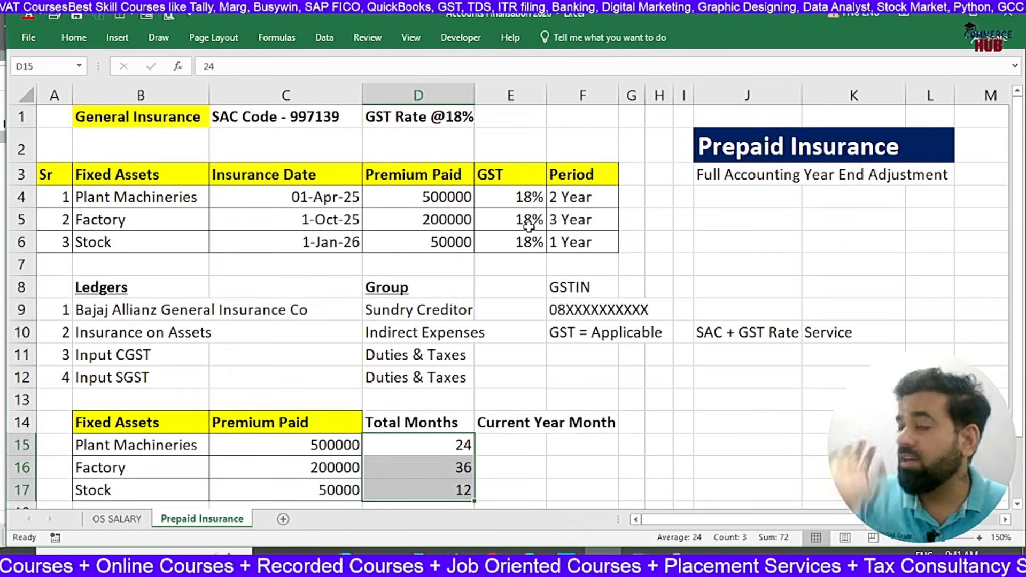
{"action": "key", "text": "alt+Tab"}
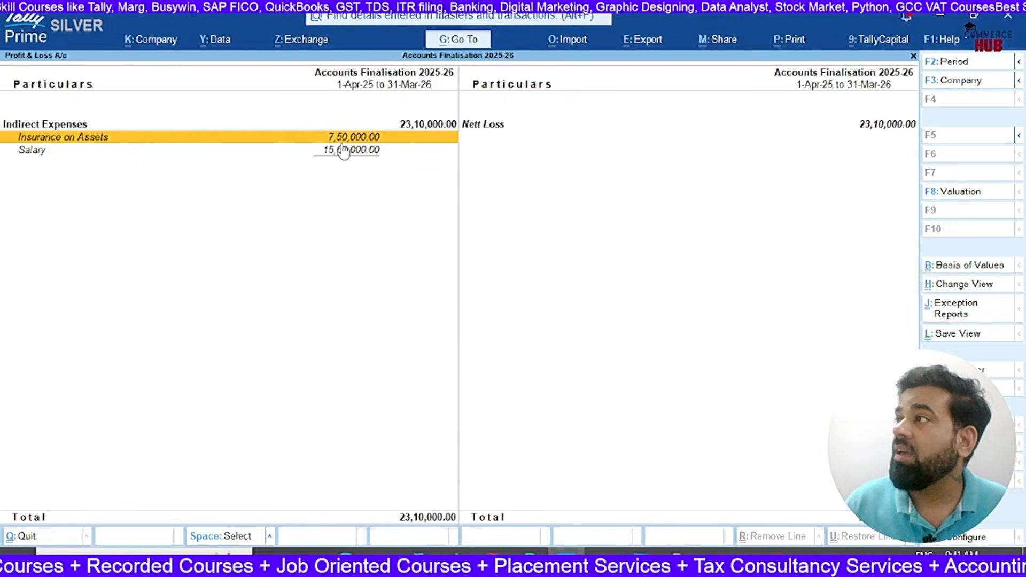
{"action": "key", "text": "alt+Tab"}
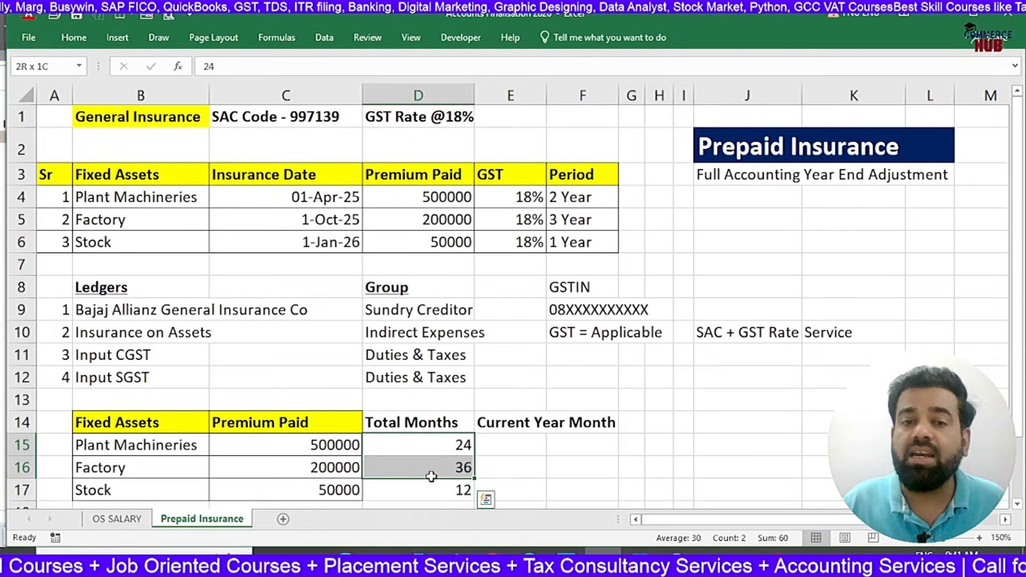
- Check the Plant Machineries insurance date and enter 12 as its Current Year Month in E15
{"action": "left_click", "coordinate": [529, 446]}
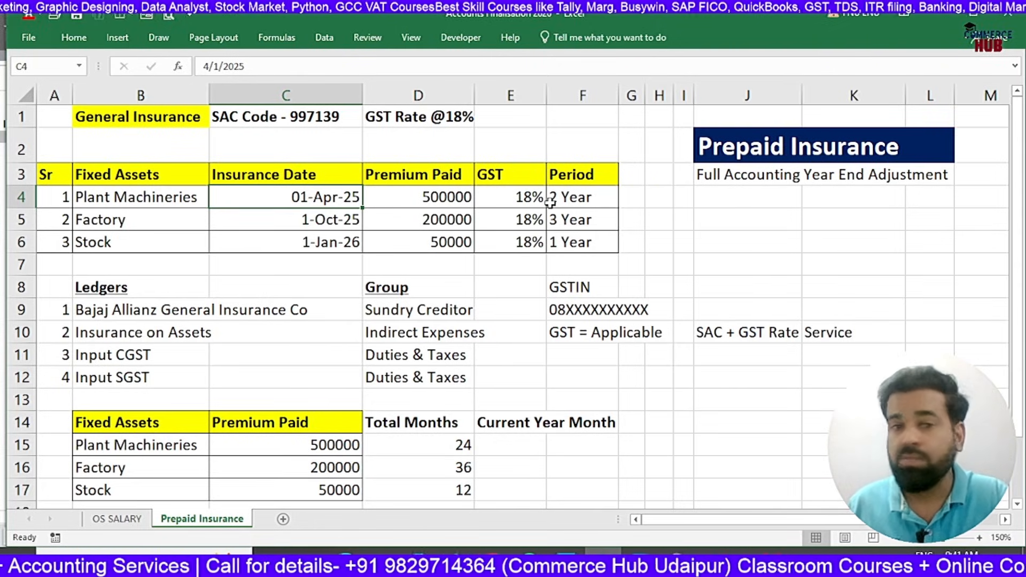
{"action": "left_click", "coordinate": [508, 443]}
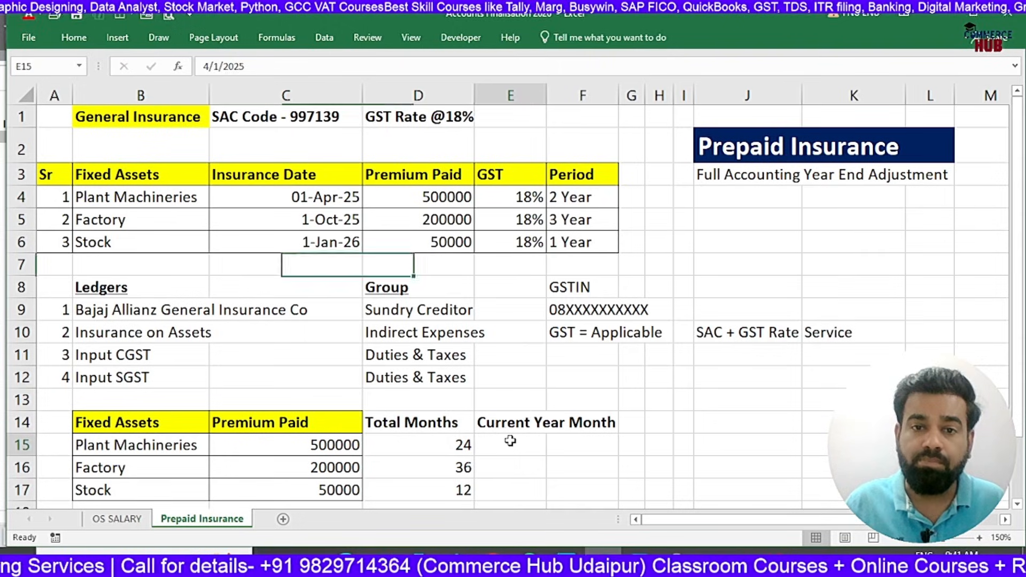
{"action": "type", "text": "12"}
{"action": "key", "text": "Tab"}
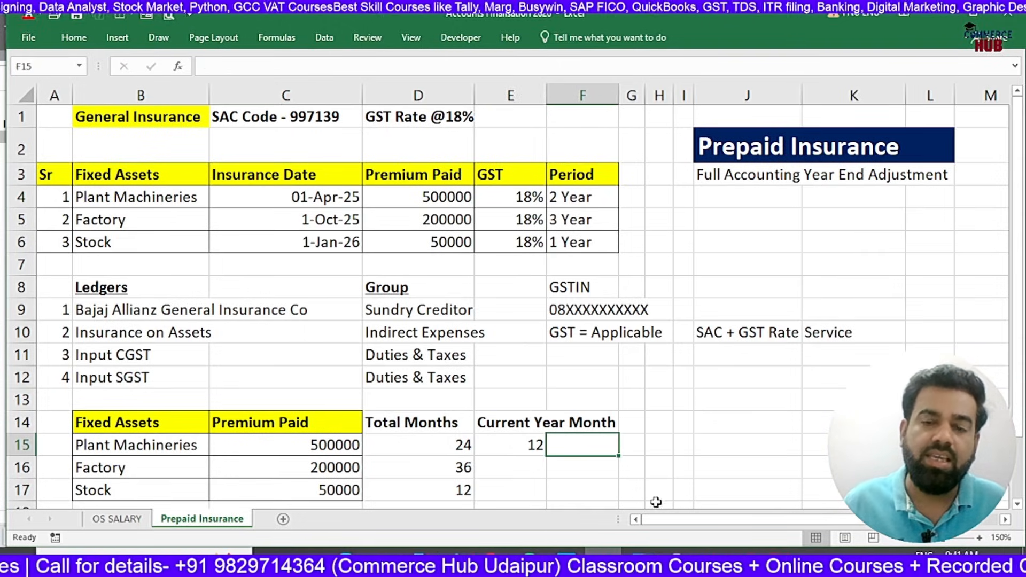
- Add the heading Prepaid Month in F14, beside Current Year Month
{"action": "scroll", "coordinate": [535, 417], "scroll_direction": "down", "scroll_amount": 1}
{"action": "left_click", "coordinate": [561, 342]}
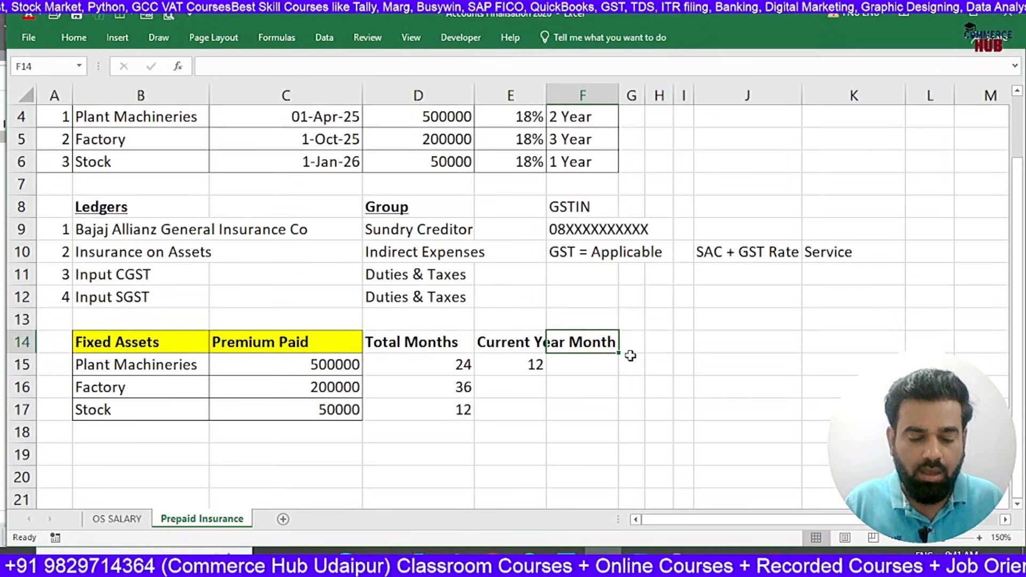
{"action": "type", "text": "Ne"}
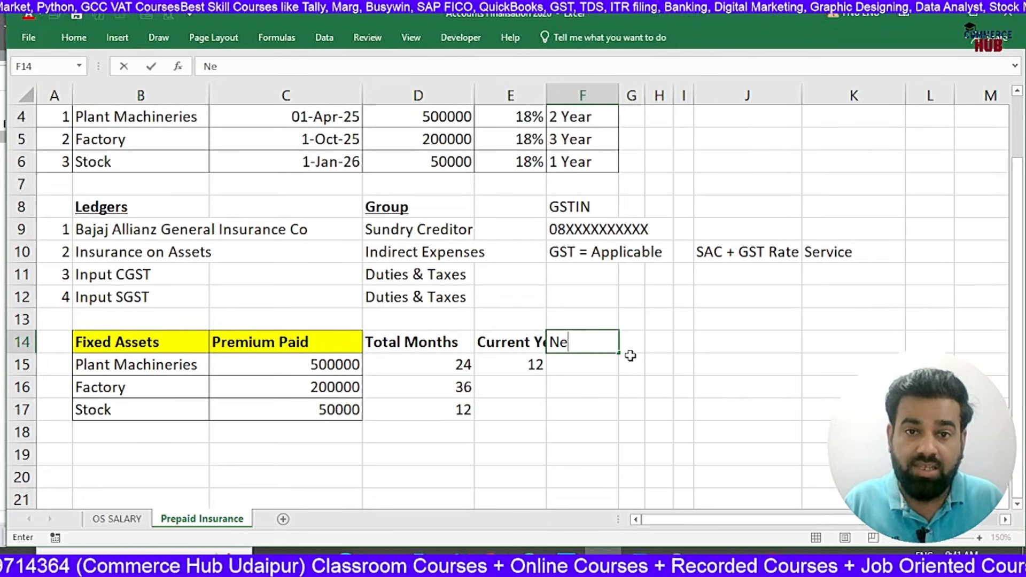
{"action": "key", "text": "BackSpace"}
{"action": "key", "text": "BackSpace"}
{"action": "type", "text": "Prepa"}
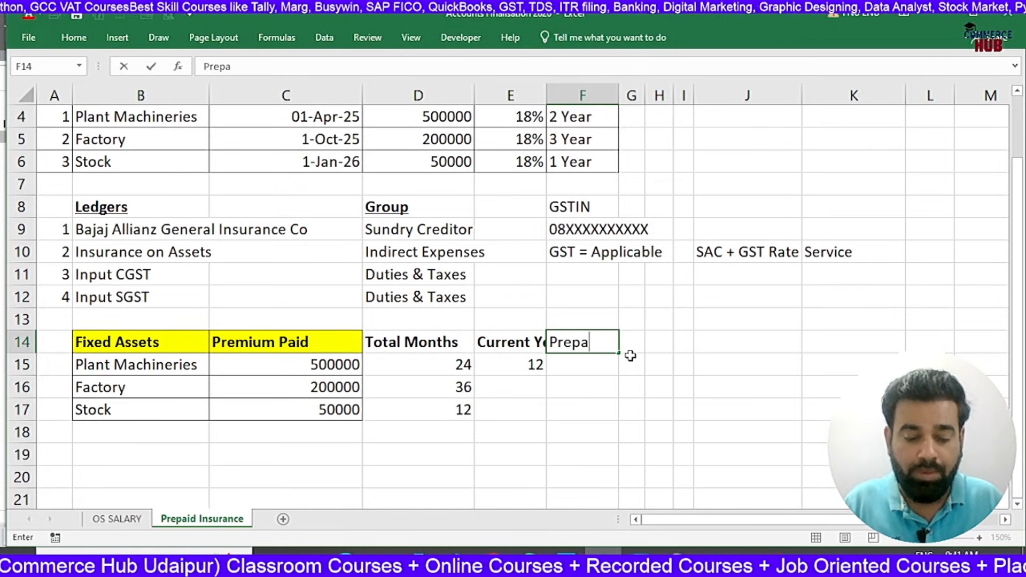
{"action": "type", "text": "id Month"}
{"action": "key", "text": "Return"}
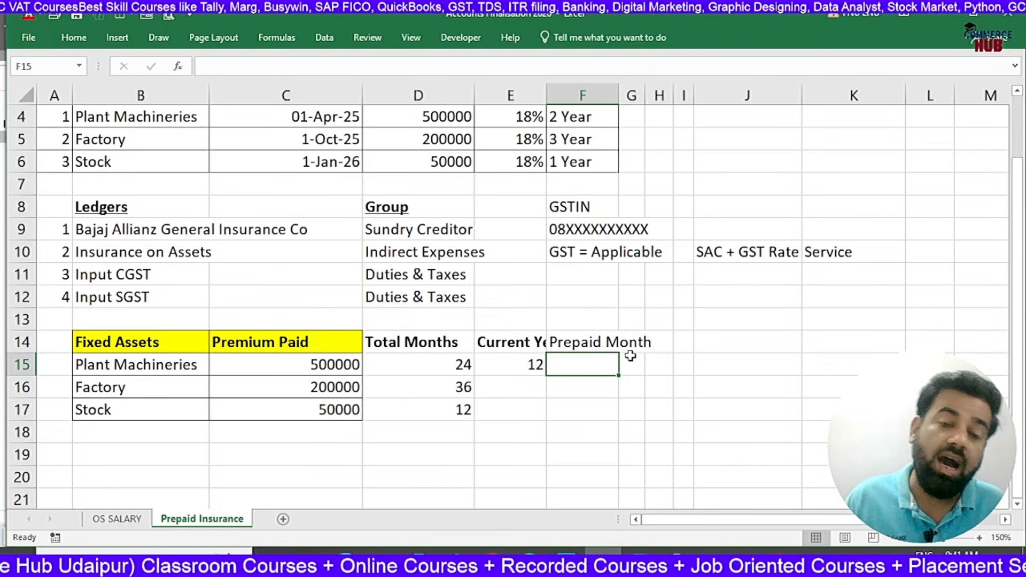
- Wrap the text of the Current Year Month and Prepaid Month headings in E14:F14, and select the Prepaid Month heading
{"action": "left_click", "coordinate": [568, 340]}
{"action": "left_click_drag", "start_coordinate": [503, 340], "coordinate": [572, 340]}
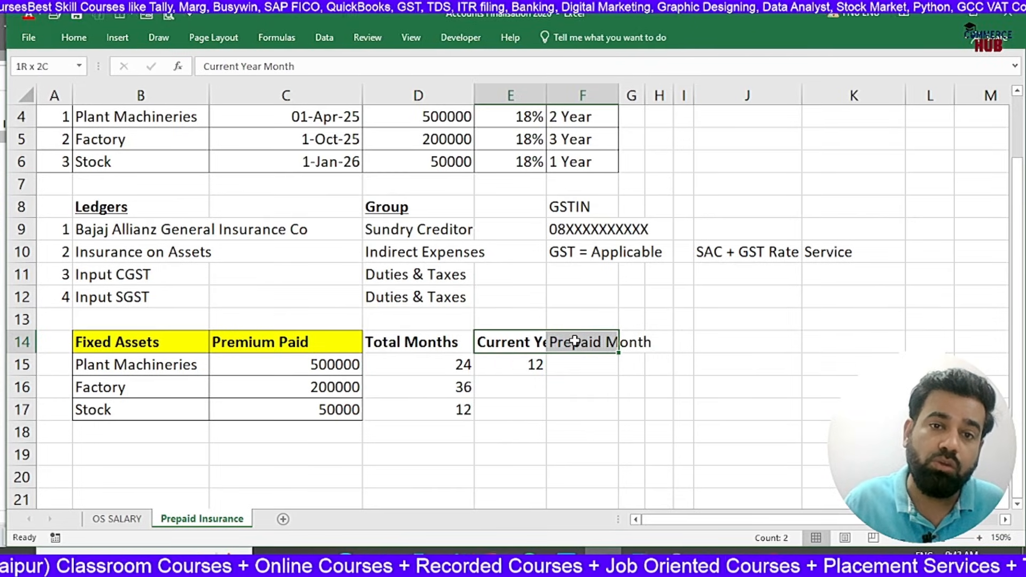
{"action": "left_click", "coordinate": [74, 37]}
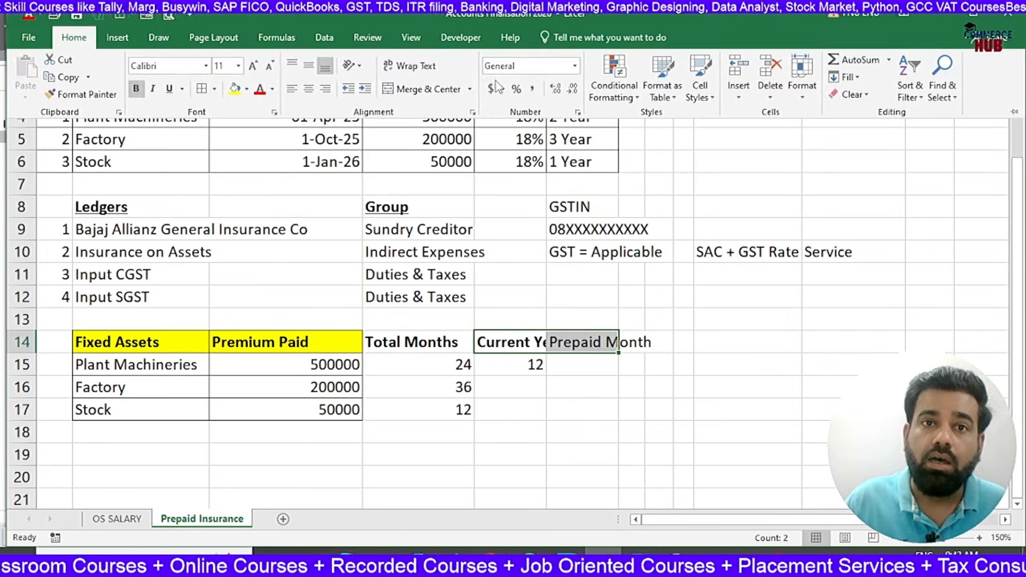
{"action": "left_click", "coordinate": [408, 66]}
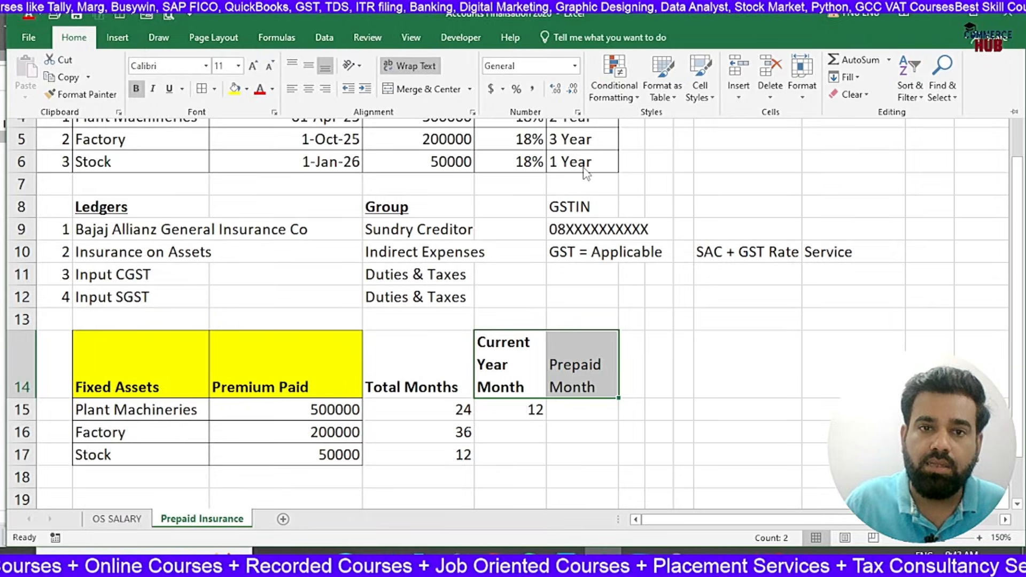
{"action": "scroll", "coordinate": [625, 326], "scroll_direction": "down", "scroll_amount": 2}
{"action": "left_click", "coordinate": [602, 243]}
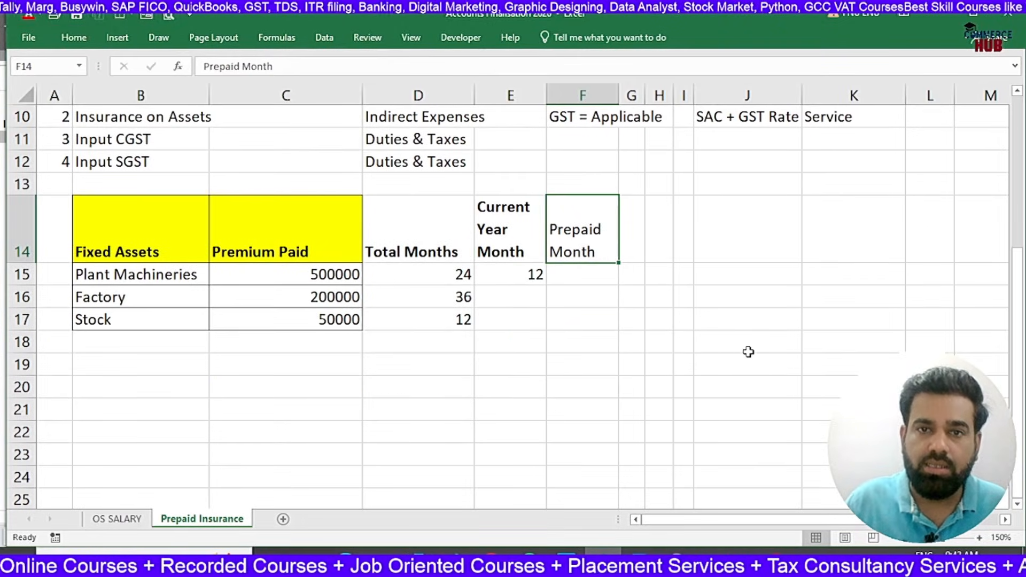
- Make the Prepaid Month heading bold and enter 12 as the Plant Machineries prepaid months in F15
{"action": "key", "text": "ctrl+b"}
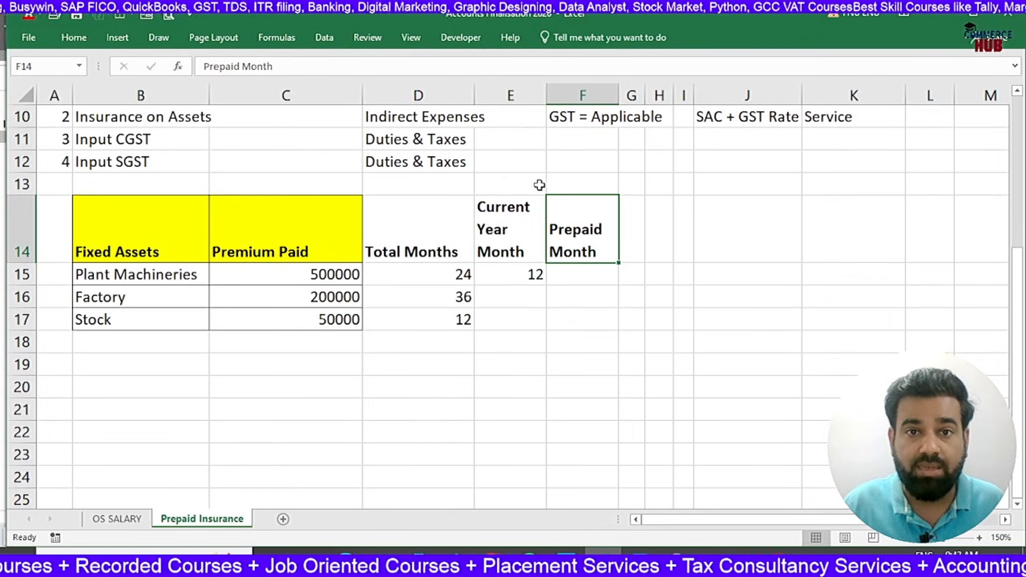
{"action": "left_click", "coordinate": [560, 277]}
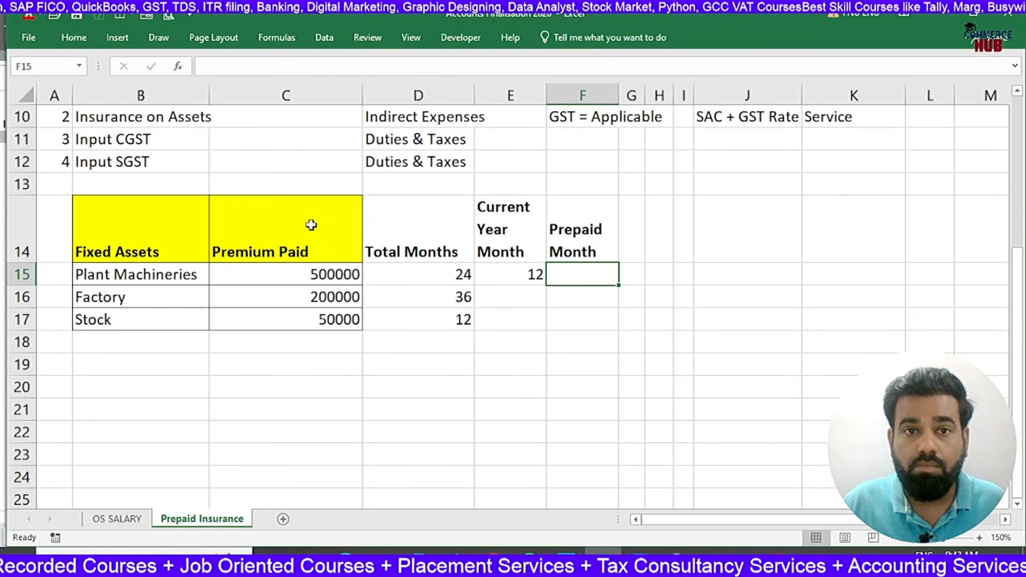
{"action": "scroll", "coordinate": [536, 277], "scroll_direction": "up", "scroll_amount": 2}
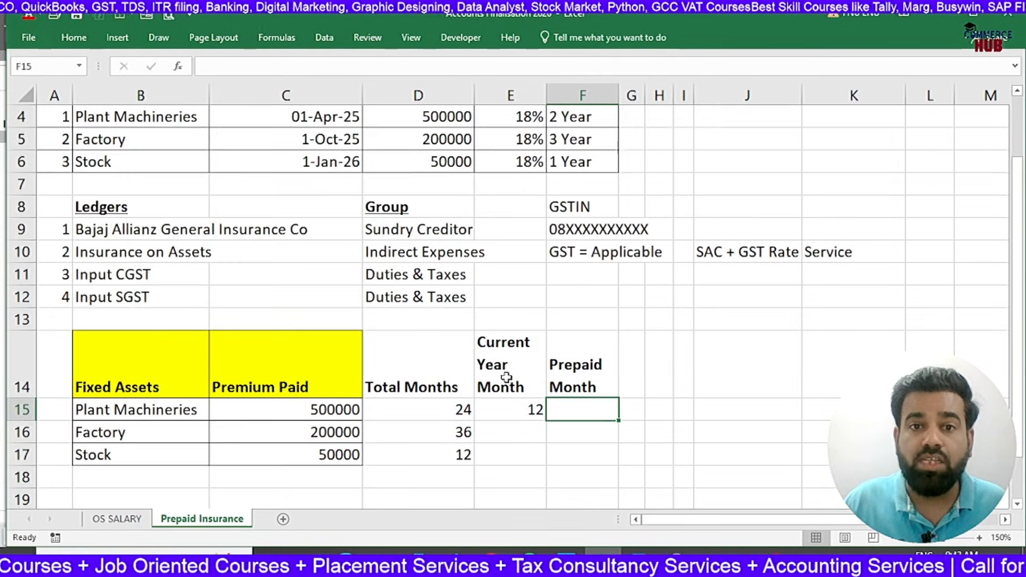
{"action": "scroll", "coordinate": [507, 380], "scroll_direction": "down", "scroll_amount": 1}
{"action": "type", "text": "12"}
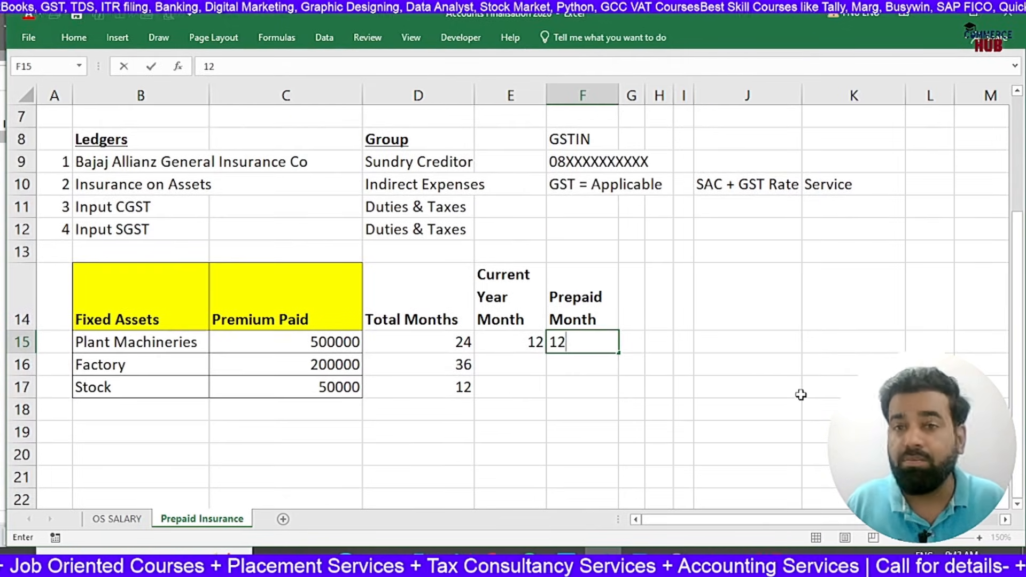
{"action": "key", "text": "Return"}
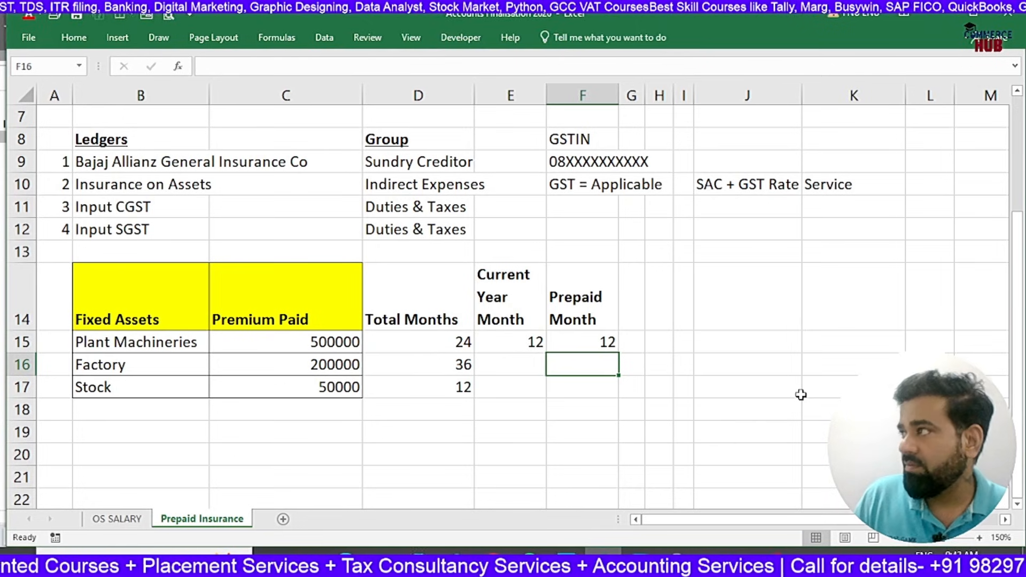
- Check the Factory insurance date in C5, then enter 6 as its Current Year Month in E16 and 30 as its Prepaid Month in F16
{"action": "key", "text": "Left"}
{"action": "scroll", "coordinate": [799, 394], "scroll_direction": "up", "scroll_amount": 2}
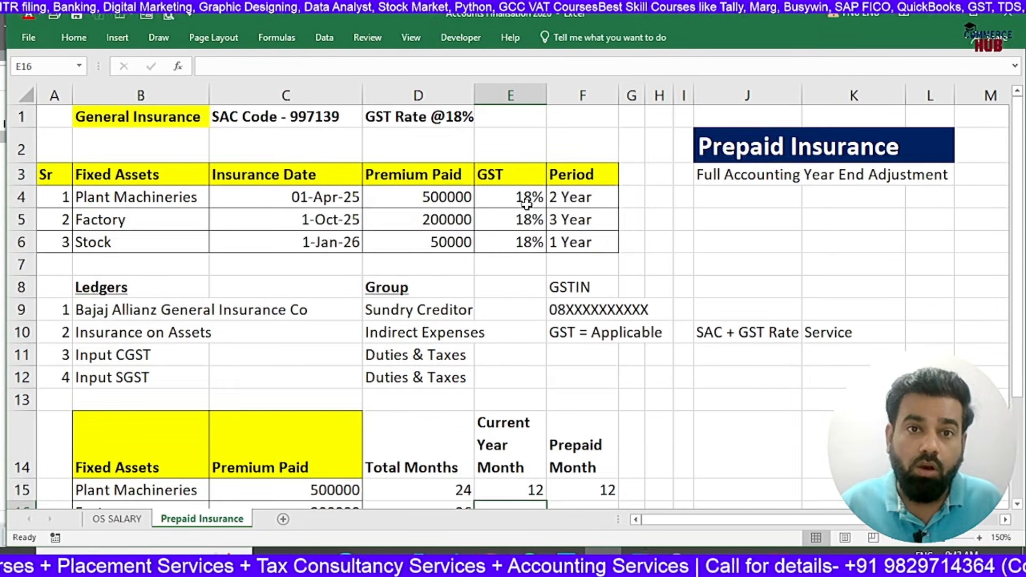
{"action": "scroll", "coordinate": [573, 224], "scroll_direction": "down", "scroll_amount": 1}
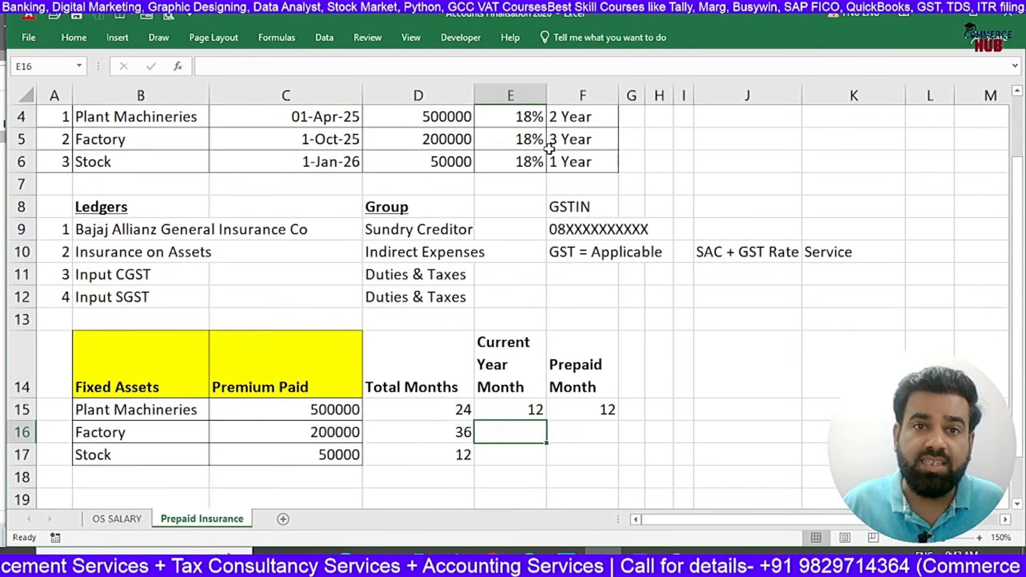
{"action": "scroll", "coordinate": [553, 152], "scroll_direction": "up", "scroll_amount": 1}
{"action": "left_click", "coordinate": [333, 220]}
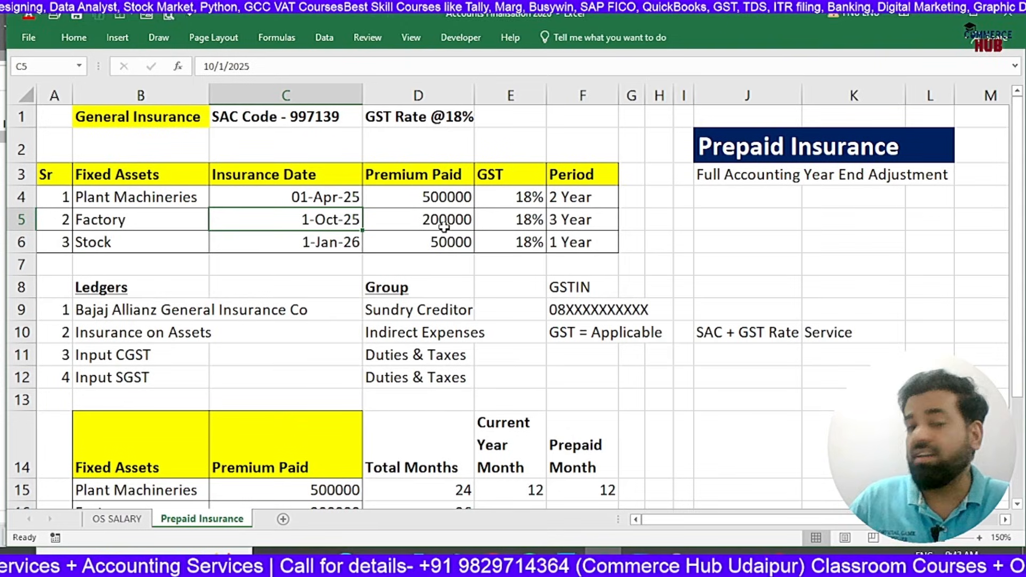
{"action": "scroll", "coordinate": [444, 226], "scroll_direction": "down", "scroll_amount": 1}
{"action": "left_click", "coordinate": [510, 432]}
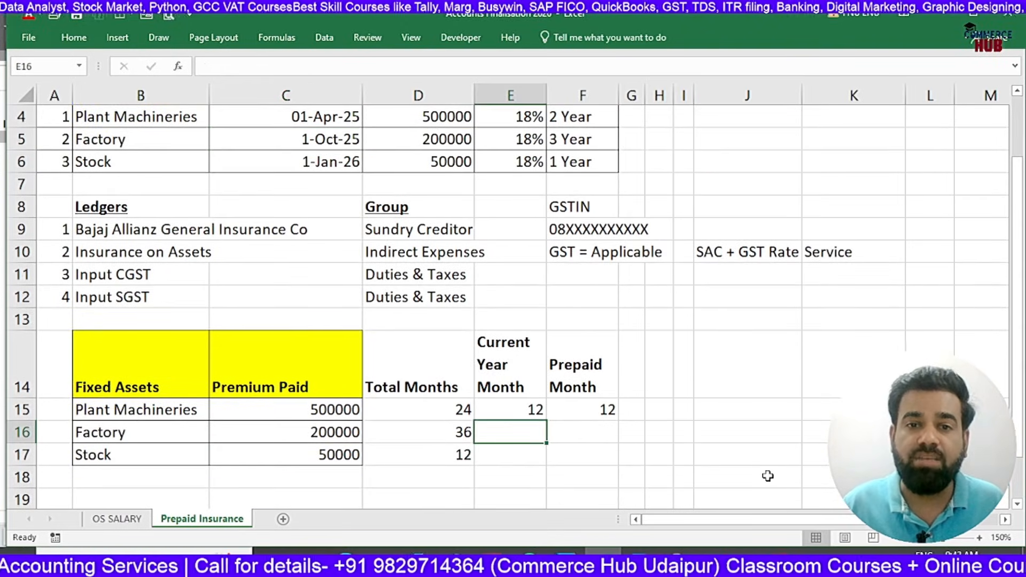
{"action": "type", "text": "6"}
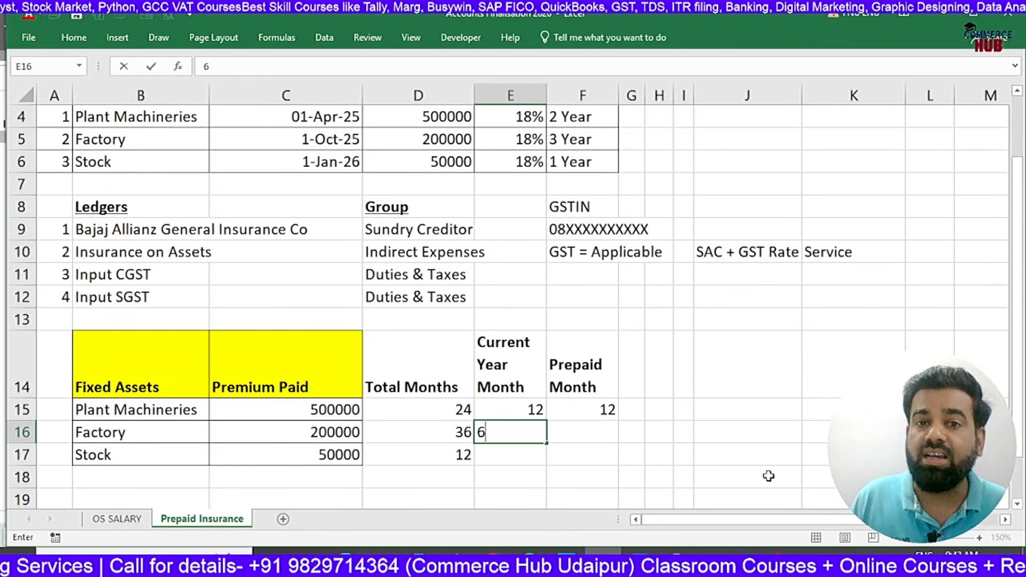
{"action": "key", "text": "Tab"}
{"action": "type", "text": "30"}
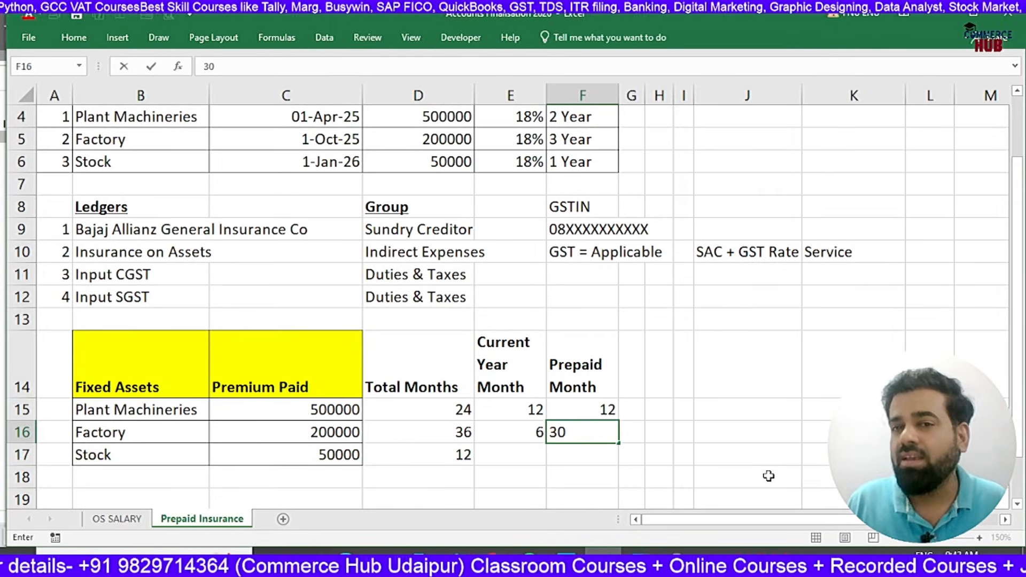
{"action": "key", "text": "Return"}
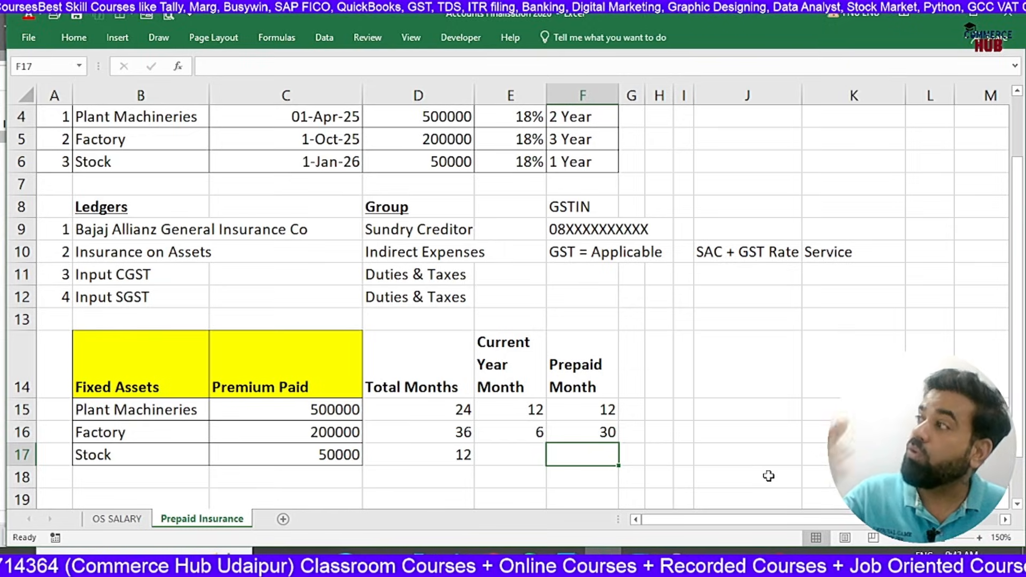
- Check the Stock insurance date in C6, then enter 3 as its Current Year Month in E17 and 9 as its Prepaid Month in F17
{"action": "left_click", "coordinate": [537, 455]}
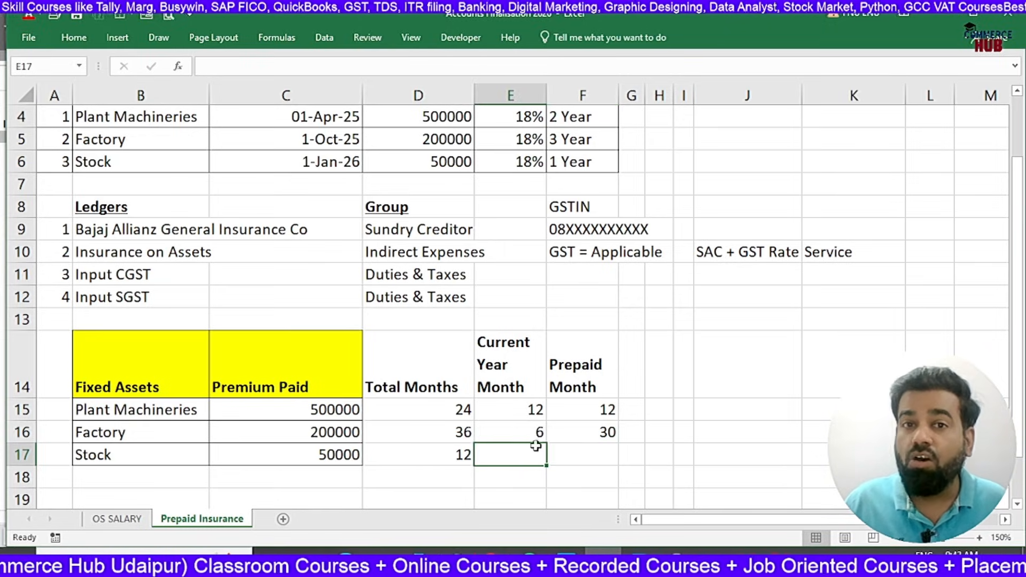
{"action": "left_click", "coordinate": [556, 160]}
{"action": "left_click", "coordinate": [244, 162]}
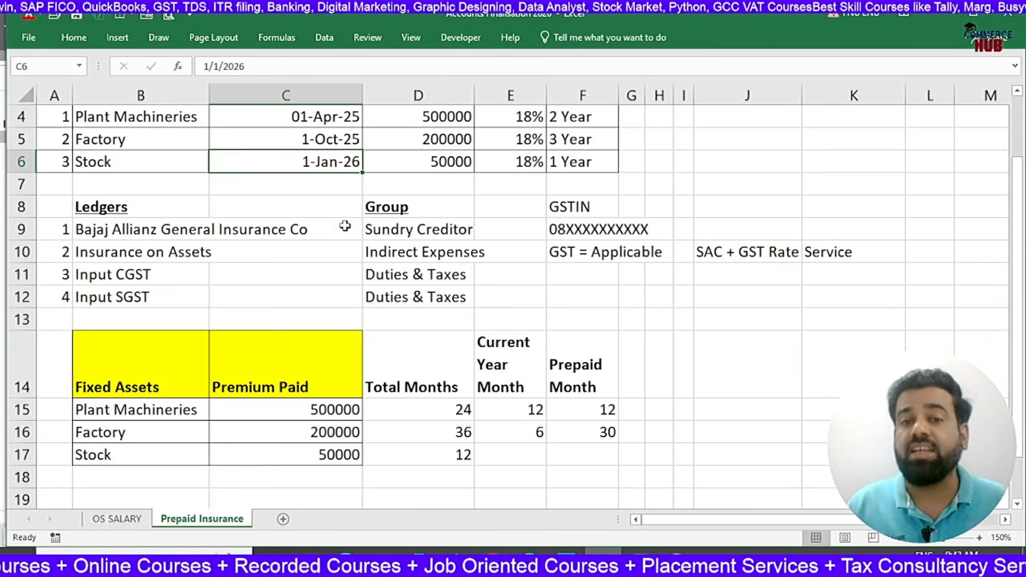
{"action": "left_click", "coordinate": [511, 440]}
{"action": "left_click", "coordinate": [543, 462]}
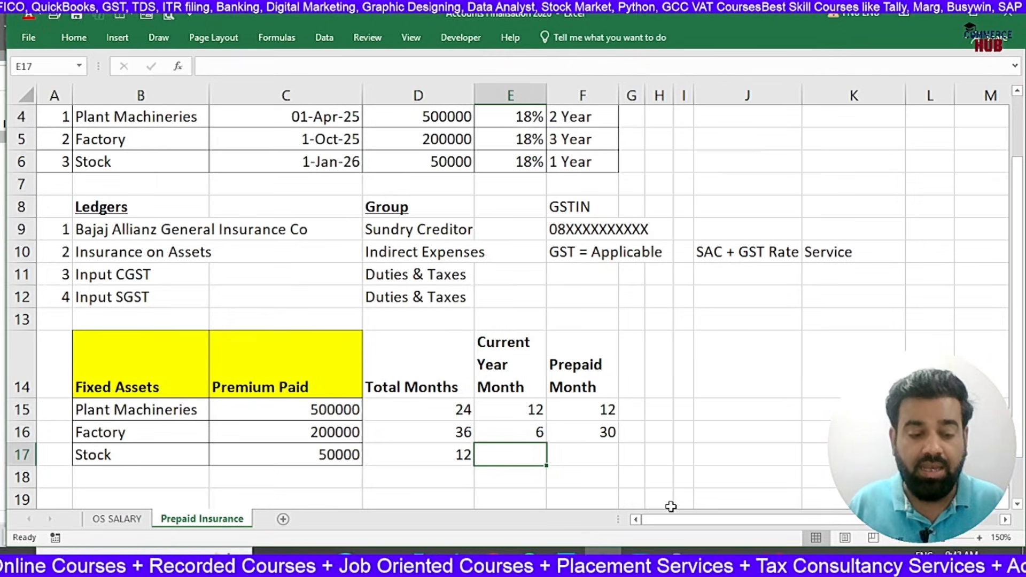
{"action": "type", "text": "3"}
{"action": "key", "text": "Tab"}
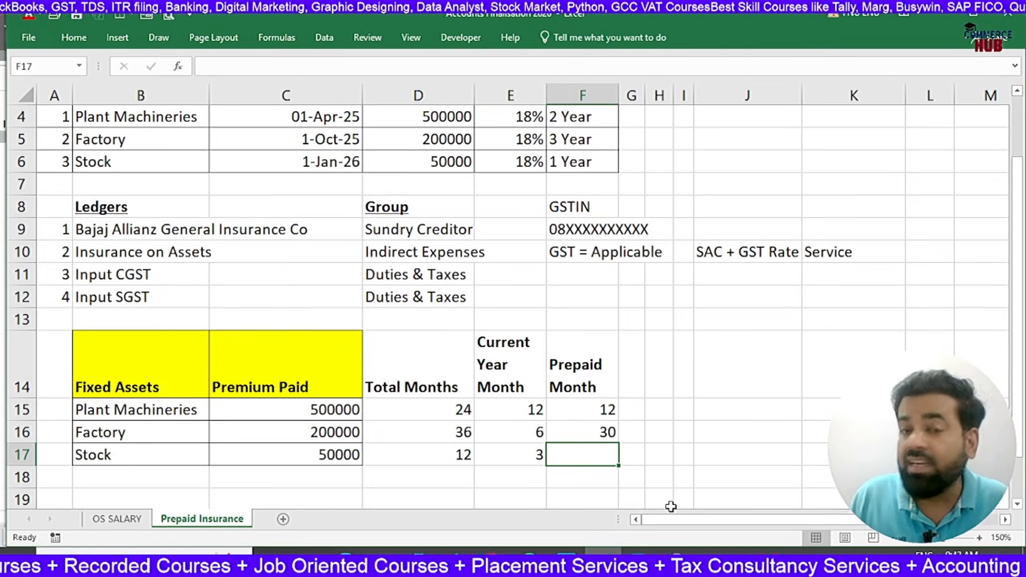
{"action": "type", "text": "9"}
{"action": "key", "text": "Tab"}
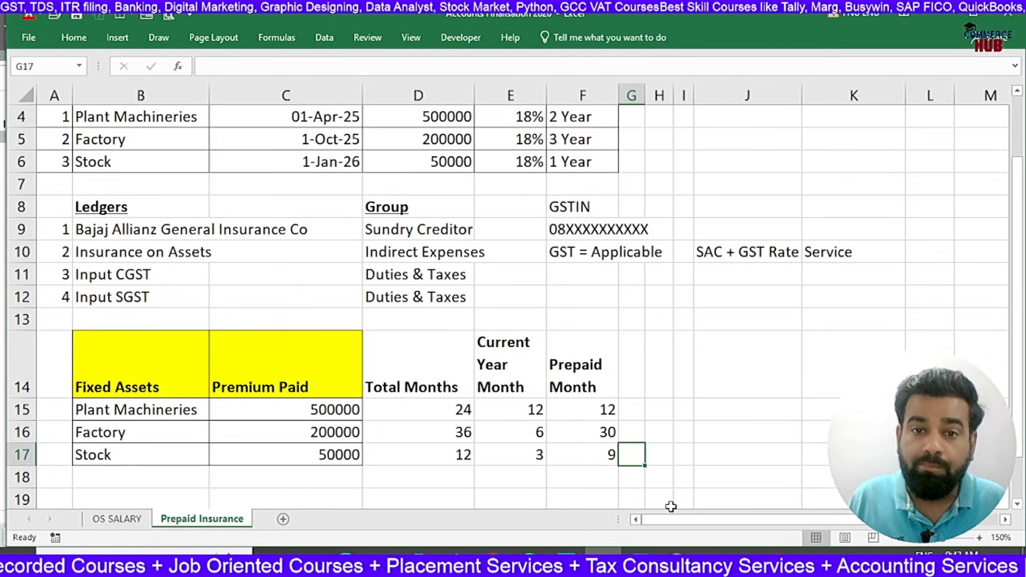
- Apply all borders to the month columns in D14:F17
{"action": "key", "text": "Up"}
{"action": "left_click_drag", "start_coordinate": [435, 375], "coordinate": [606, 456]}
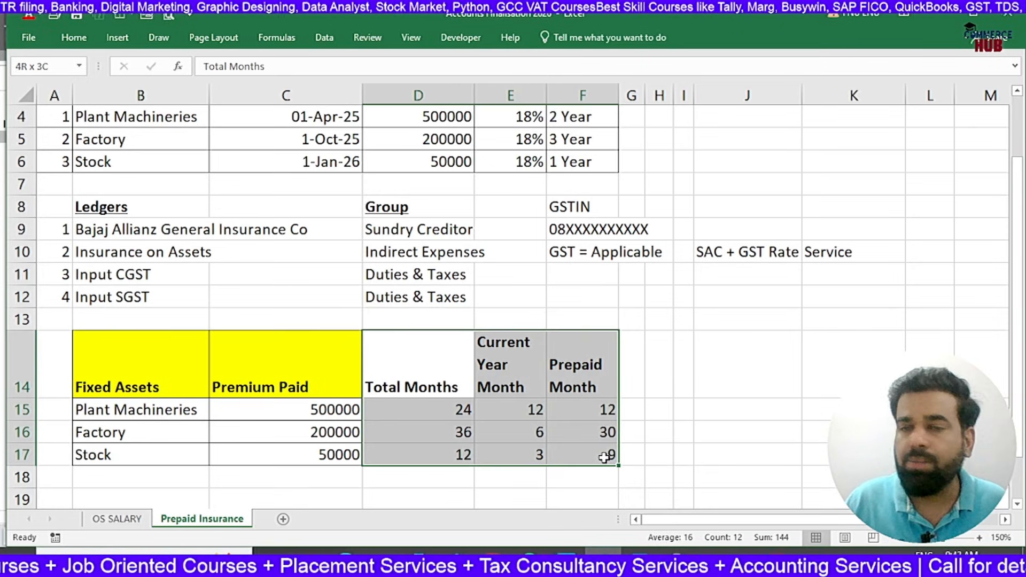
{"action": "left_click", "coordinate": [73, 38]}
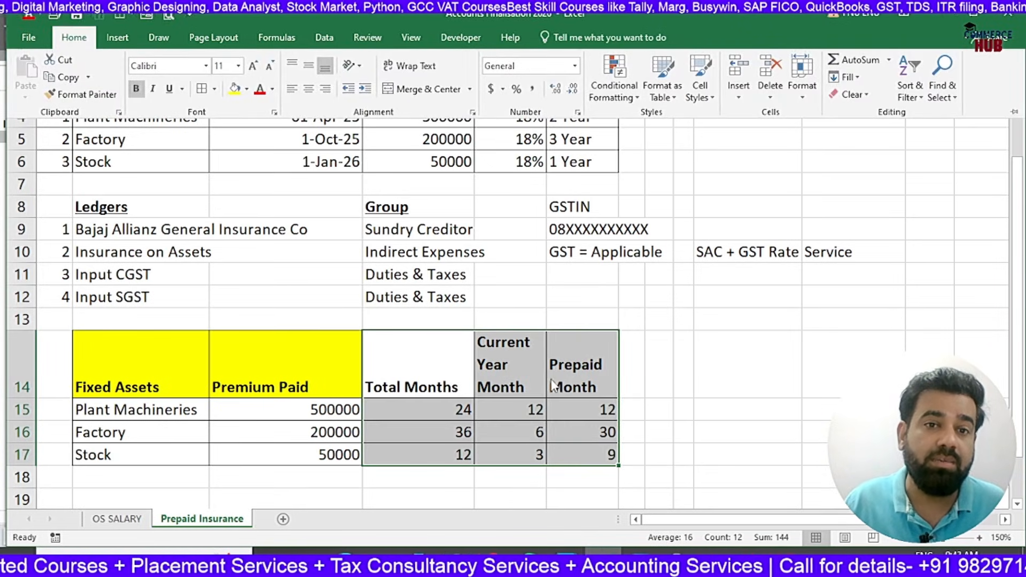
- Fill the Total Months, Current Year Month and Prepaid Month headings in D14:F14 with yellow
{"action": "left_click", "coordinate": [438, 370]}
{"action": "left_click_drag", "start_coordinate": [438, 370], "coordinate": [556, 362]}
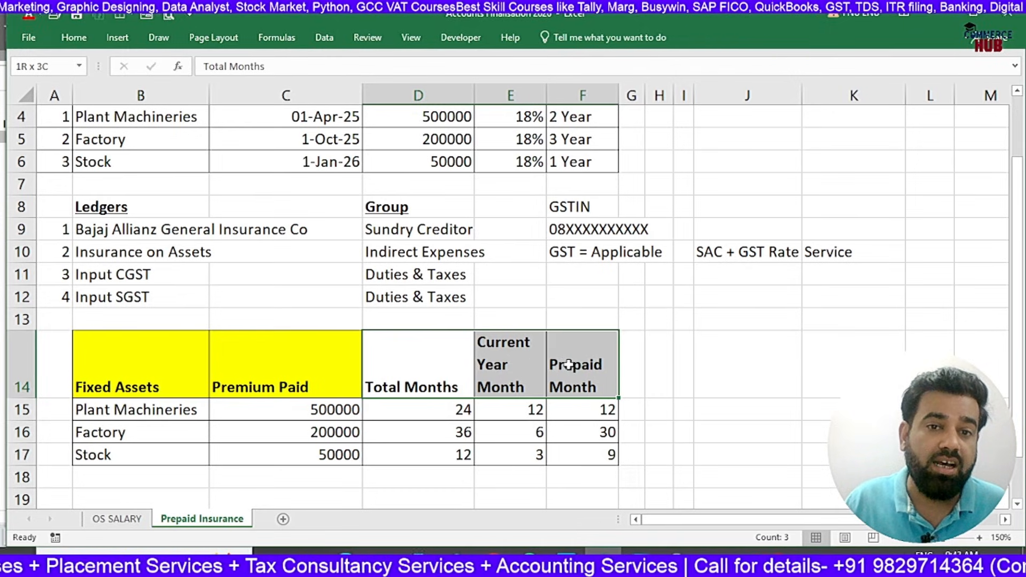
{"action": "left_click", "coordinate": [73, 39]}
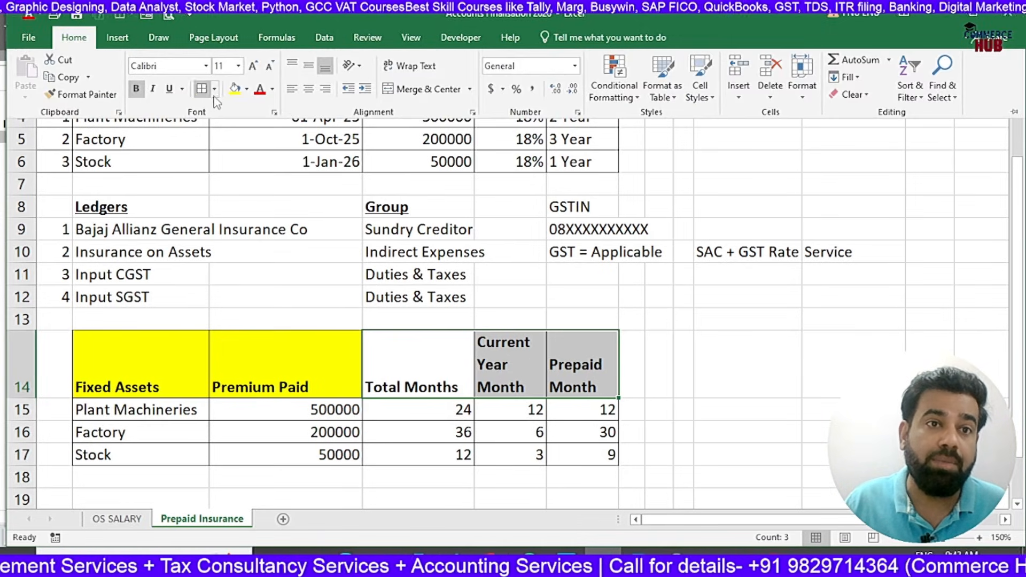
{"action": "left_click", "coordinate": [235, 89]}
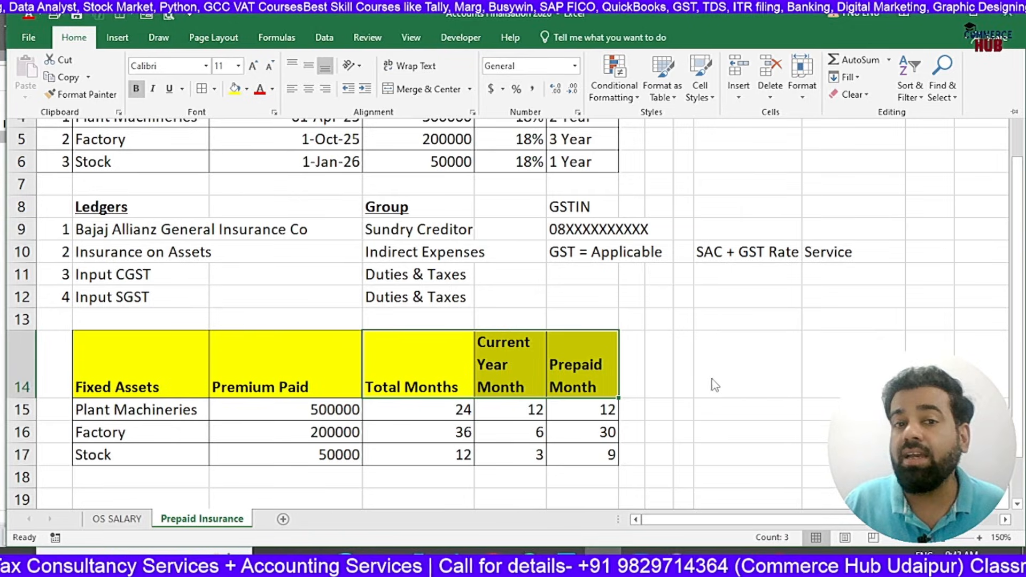
- Widen the narrow column G to make room for another column beside Prepaid Month
{"action": "scroll", "coordinate": [652, 359], "scroll_direction": "up", "scroll_amount": 1}
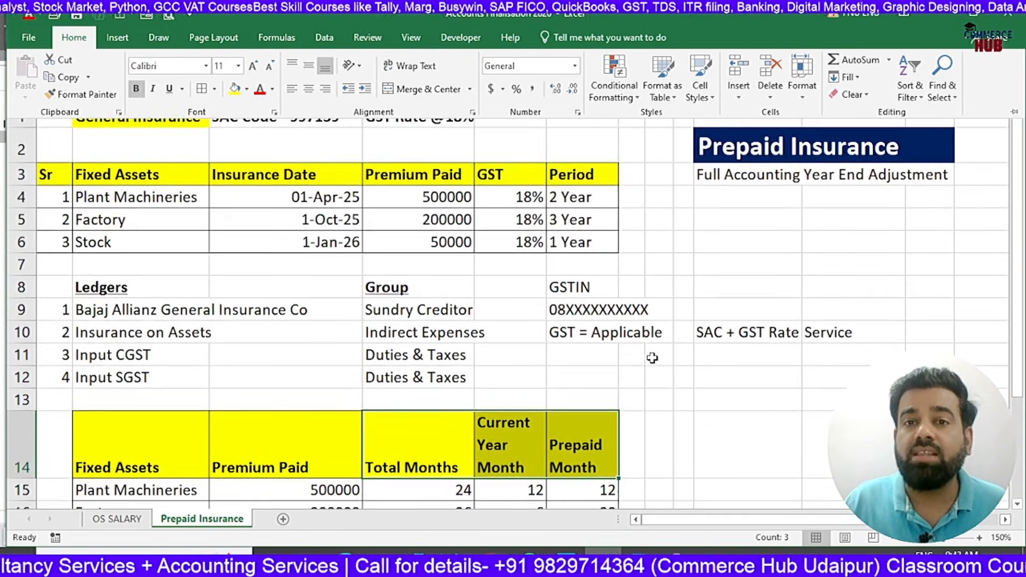
{"action": "scroll", "coordinate": [651, 357], "scroll_direction": "down", "scroll_amount": 4}
{"action": "scroll", "coordinate": [652, 357], "scroll_direction": "up", "scroll_amount": 3}
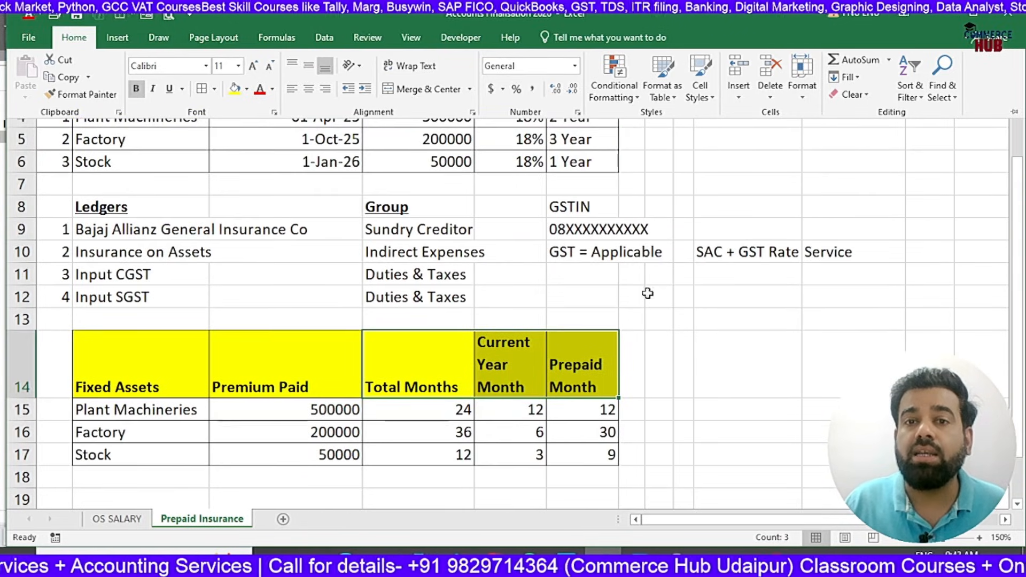
{"action": "scroll", "coordinate": [637, 231], "scroll_direction": "up", "scroll_amount": 1}
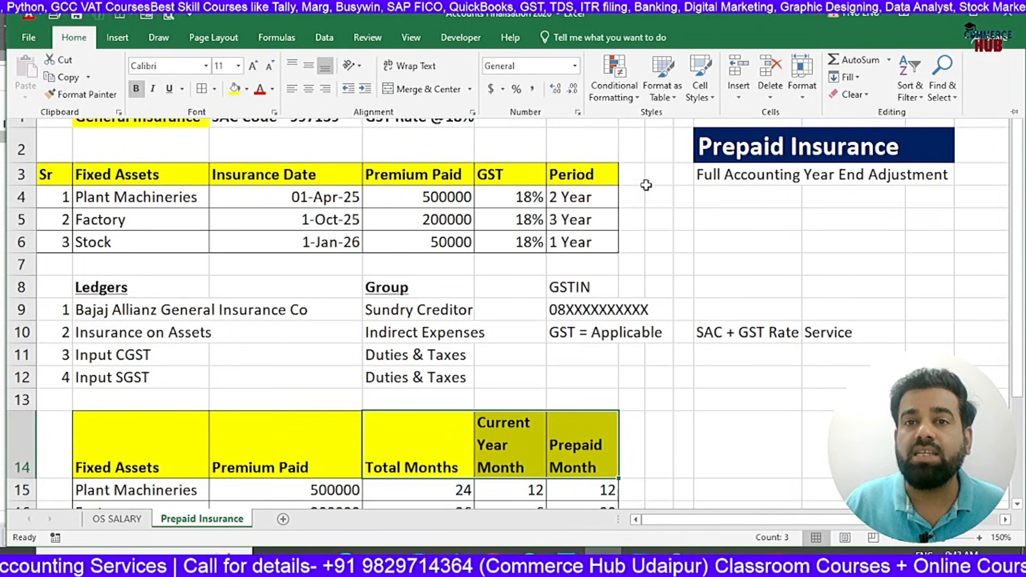
{"action": "left_click", "coordinate": [677, 245]}
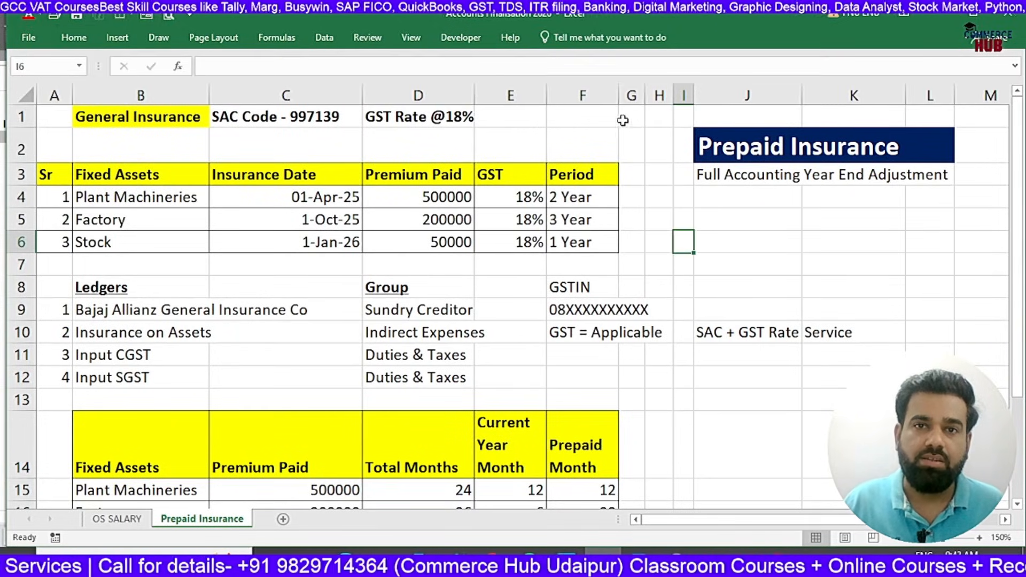
{"action": "left_click_drag", "start_coordinate": [645, 96], "coordinate": [716, 136]}
- Add the heading Prepaid Amount in G14 and wrap its text
{"action": "scroll", "coordinate": [639, 407], "scroll_direction": "down", "scroll_amount": 2}
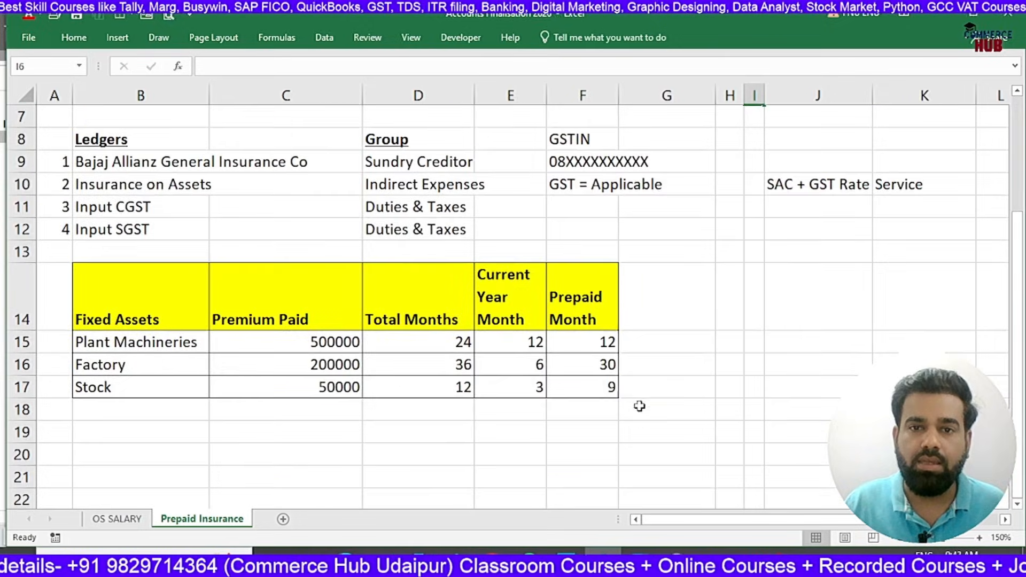
{"action": "left_click", "coordinate": [668, 298]}
{"action": "type", "text": "P"}
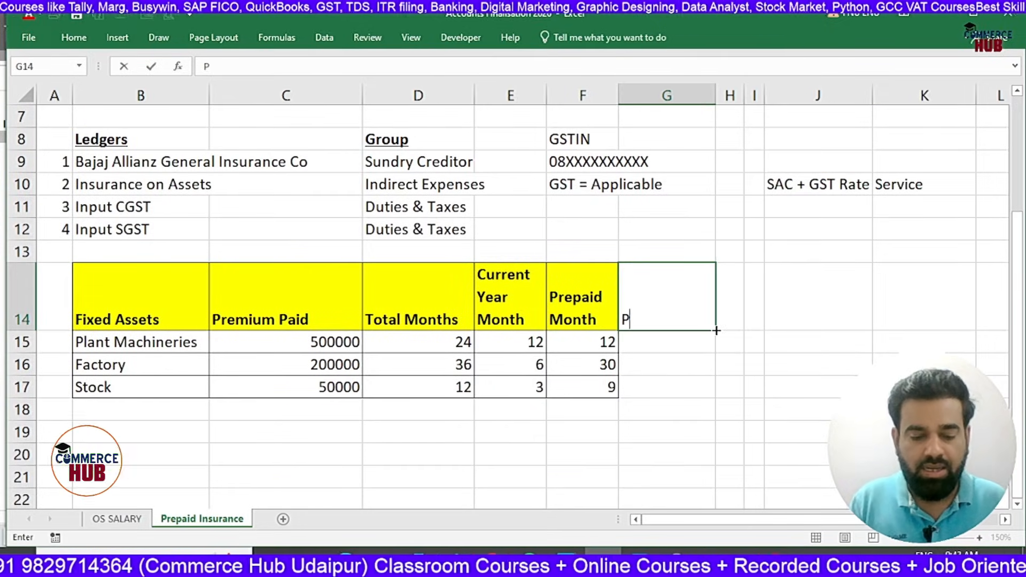
{"action": "type", "text": "repaid Amount"}
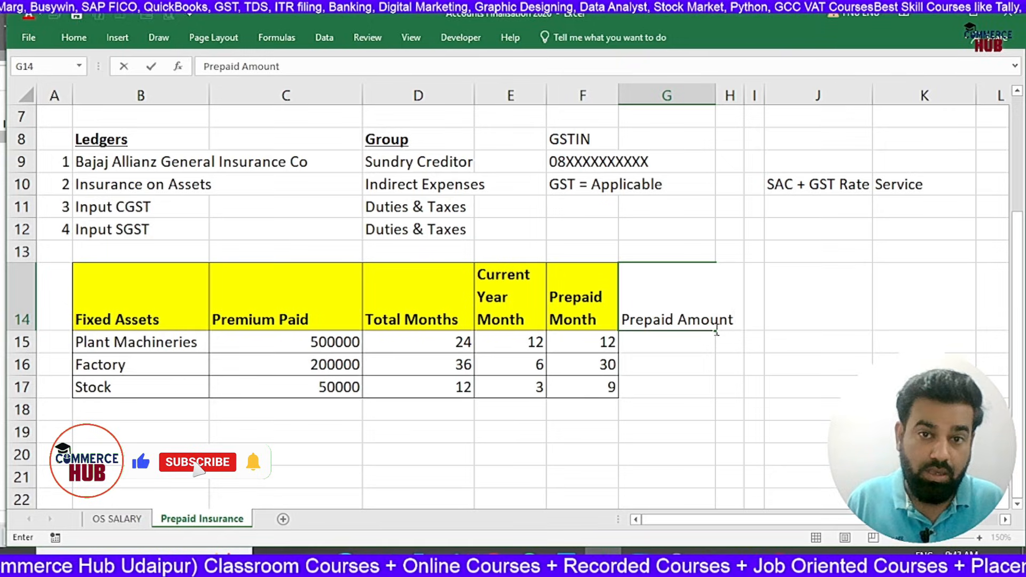
{"action": "key", "text": "Return"}
{"action": "key", "text": "Up"}
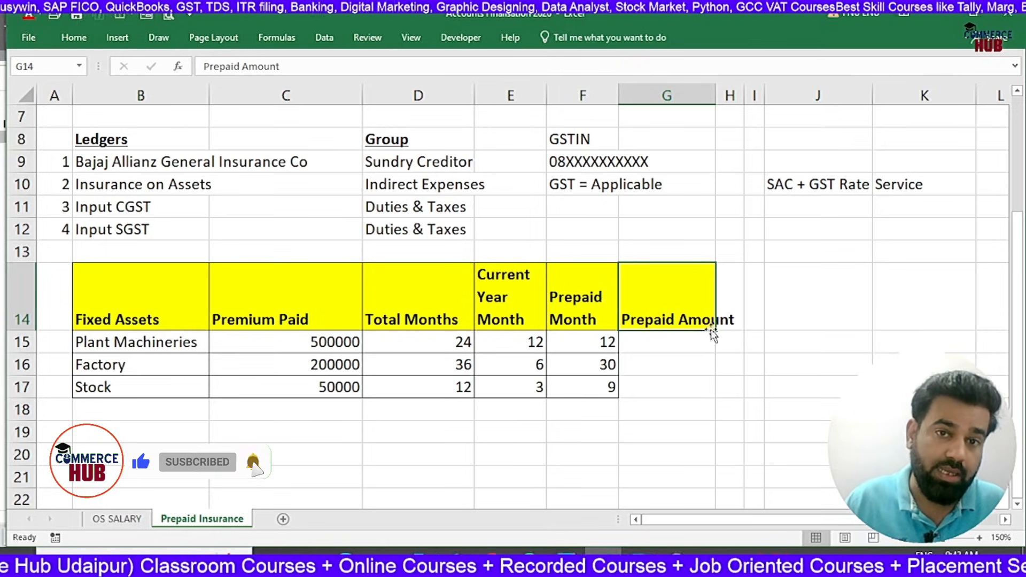
{"action": "left_click", "coordinate": [74, 37]}
{"action": "left_click", "coordinate": [409, 65]}
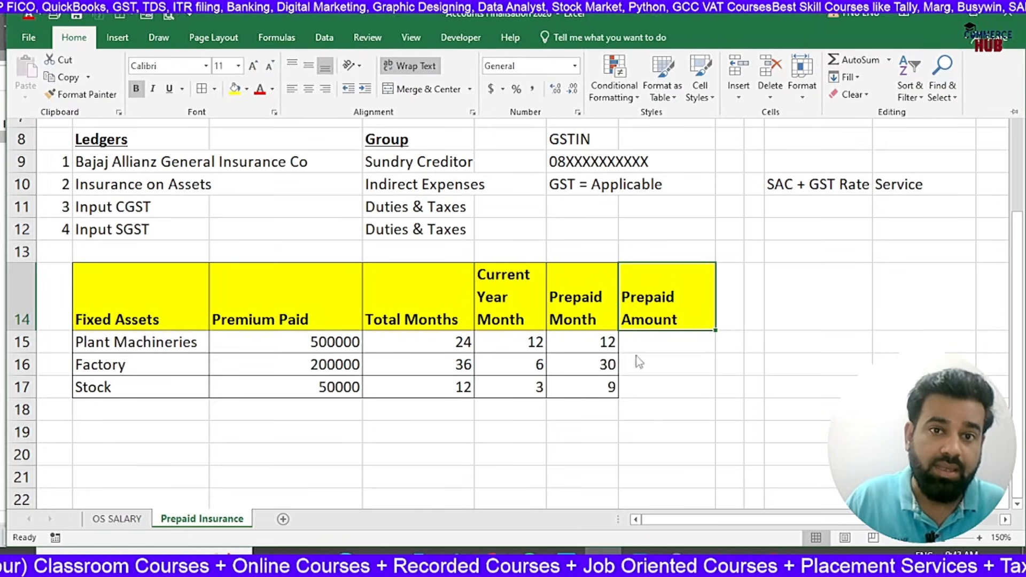
- Calculate the Plant Machineries prepaid amount in G15 with the formula =C15*F15/D15
{"action": "left_click", "coordinate": [670, 352]}
{"action": "left_click", "coordinate": [670, 345]}
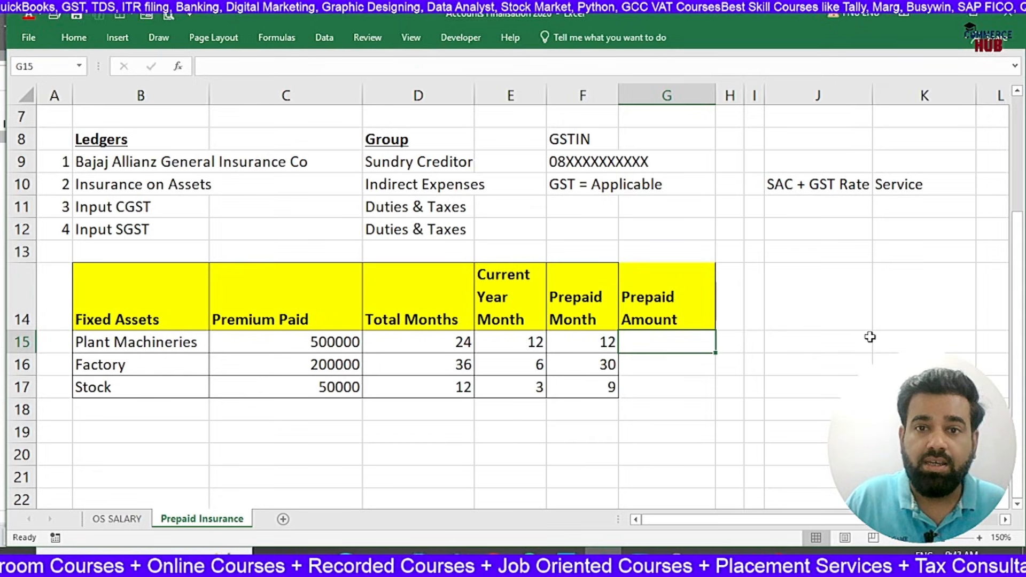
{"action": "type", "text": "="}
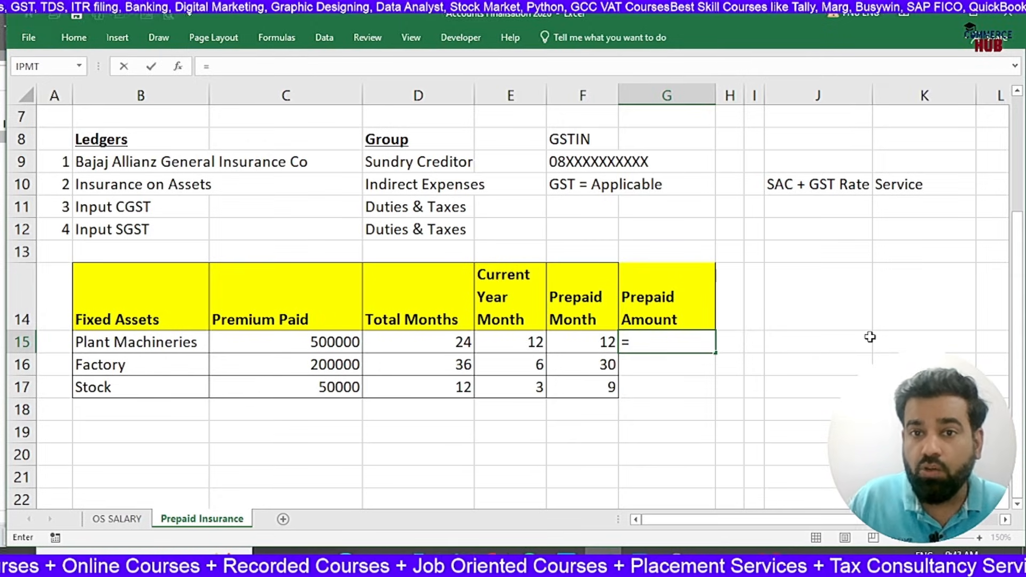
{"action": "left_click", "coordinate": [338, 340]}
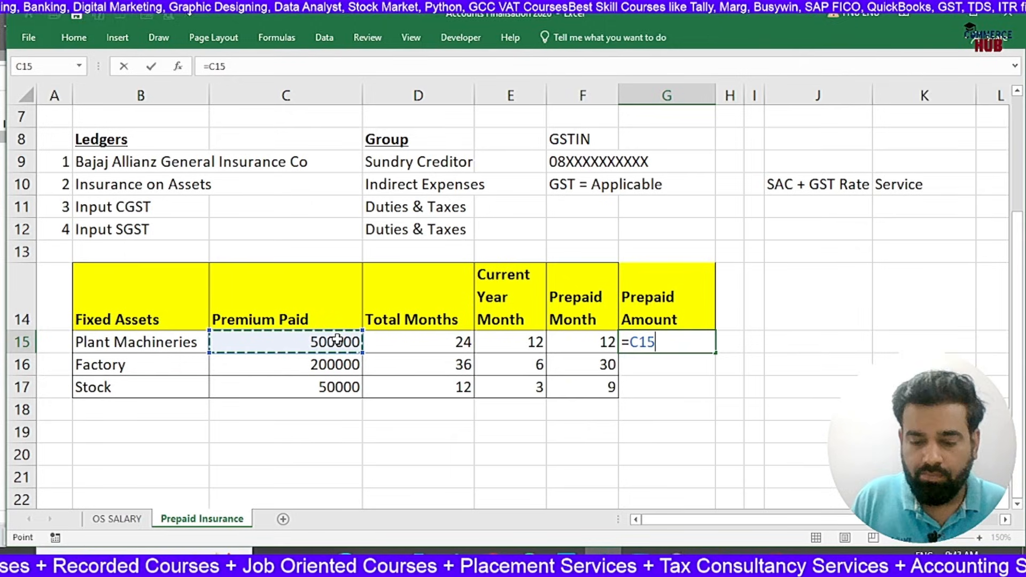
{"action": "type", "text": "*"}
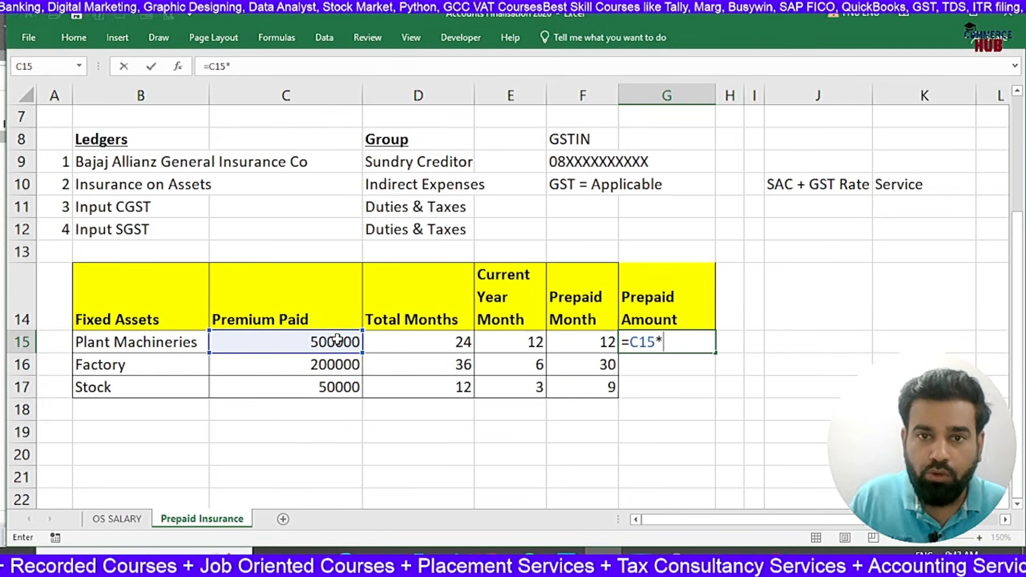
{"action": "left_click", "coordinate": [597, 343]}
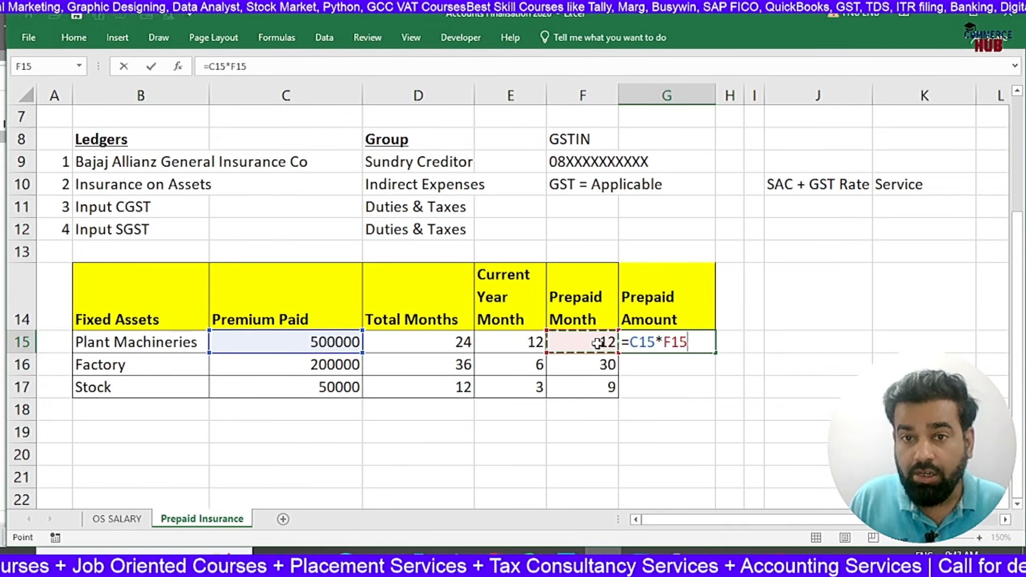
{"action": "type", "text": "/"}
{"action": "left_click", "coordinate": [440, 347]}
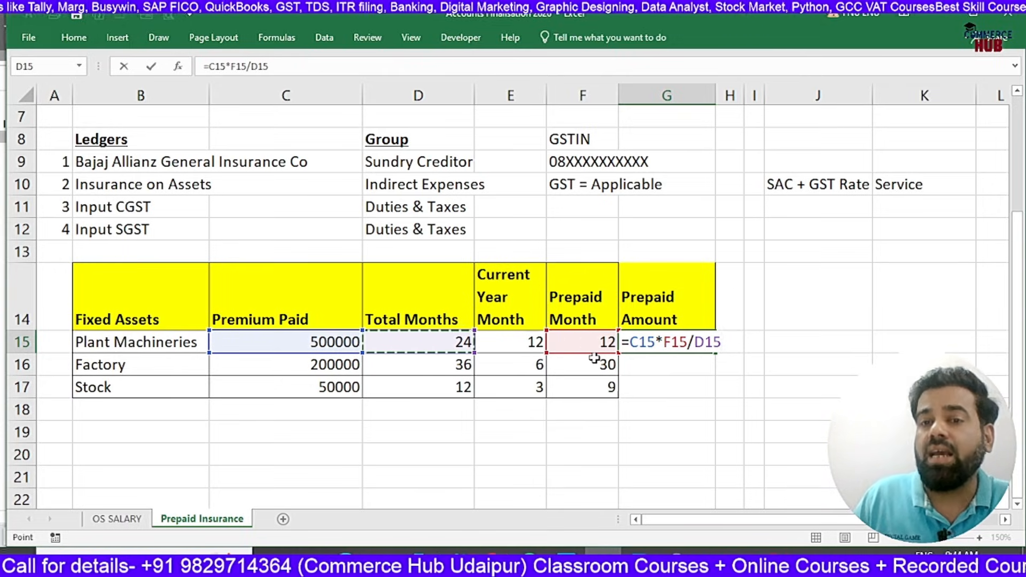
{"action": "key", "text": "Return"}
{"action": "key", "text": "Up"}
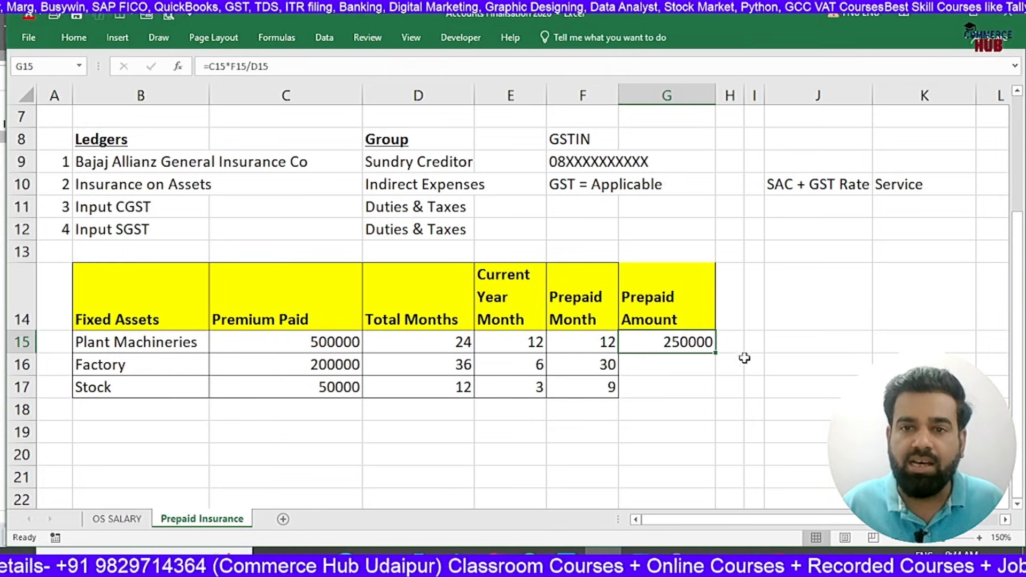
- Add the bold note "Prepaid Amount = Premium Paid * Prepaid Month / Total Months" in B19 below the table
{"action": "left_click", "coordinate": [783, 334]}
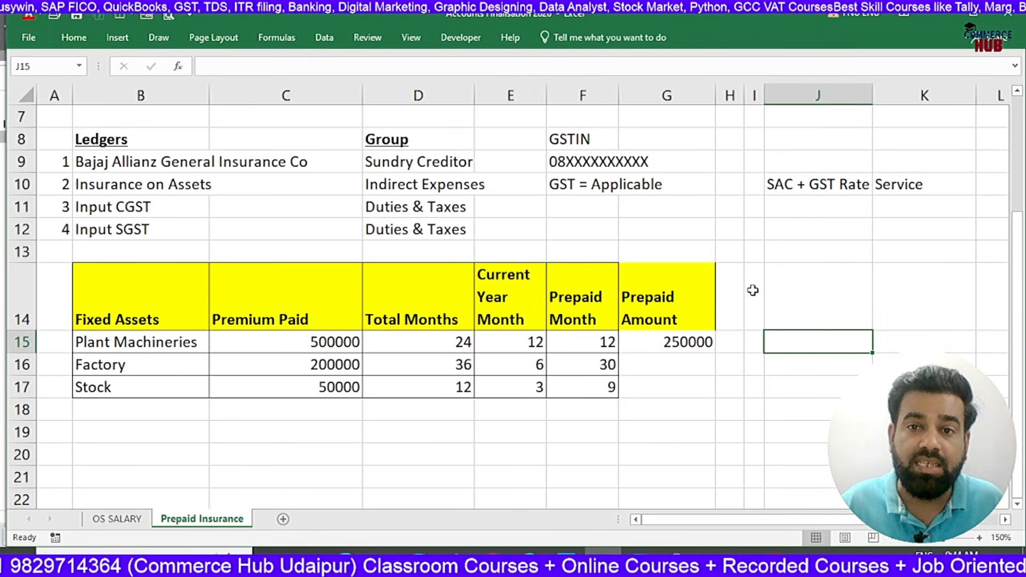
{"action": "left_click", "coordinate": [789, 293]}
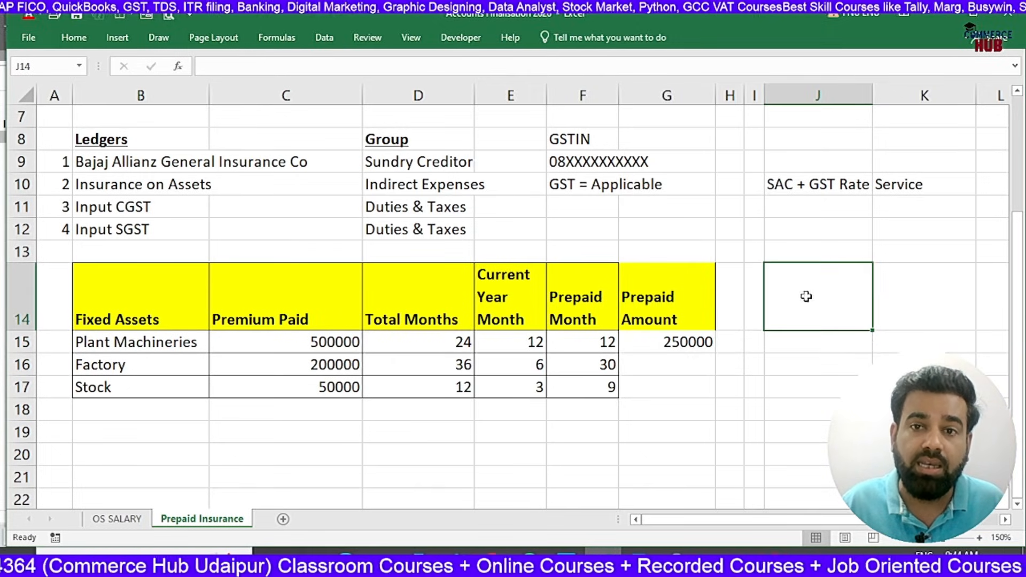
{"action": "left_click", "coordinate": [152, 434]}
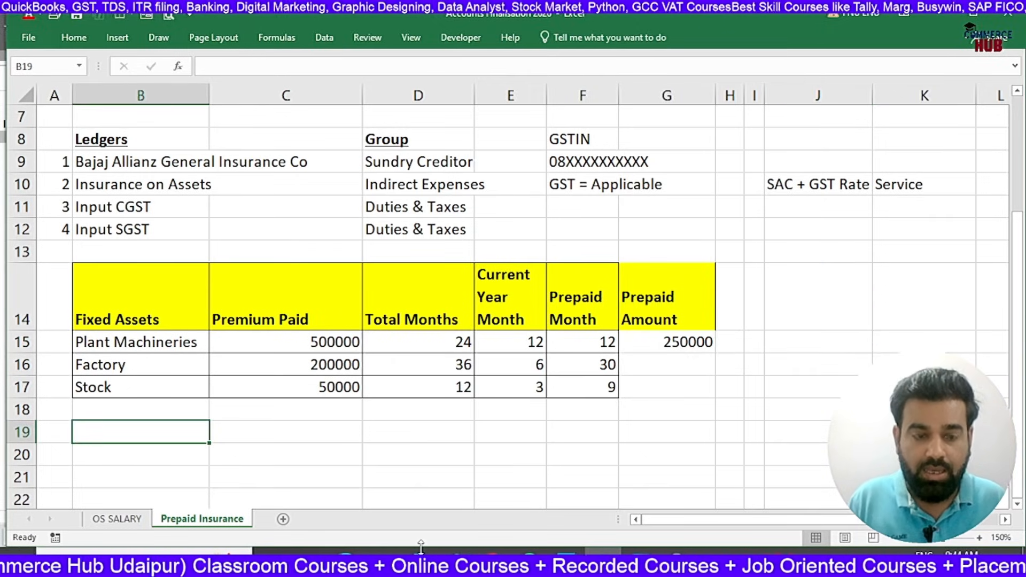
{"action": "type", "text": "Prepaid A"}
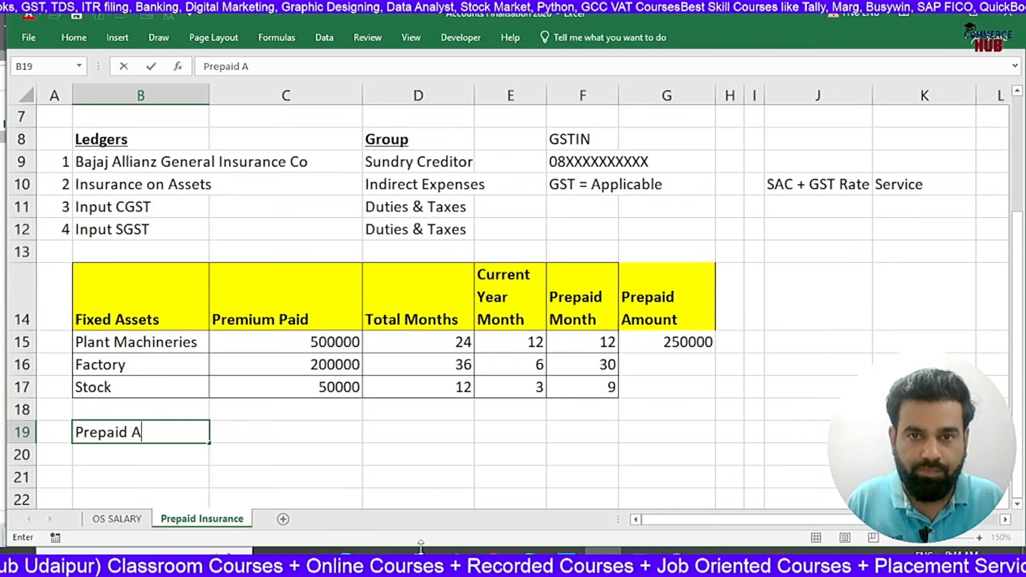
{"action": "type", "text": "mount  ="}
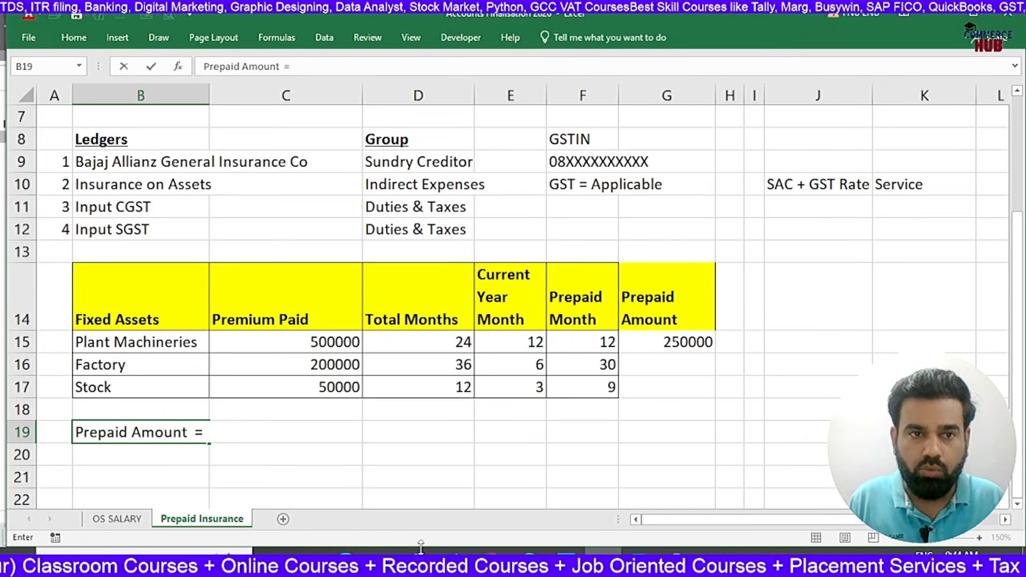
{"action": "type", "text": " Premium "}
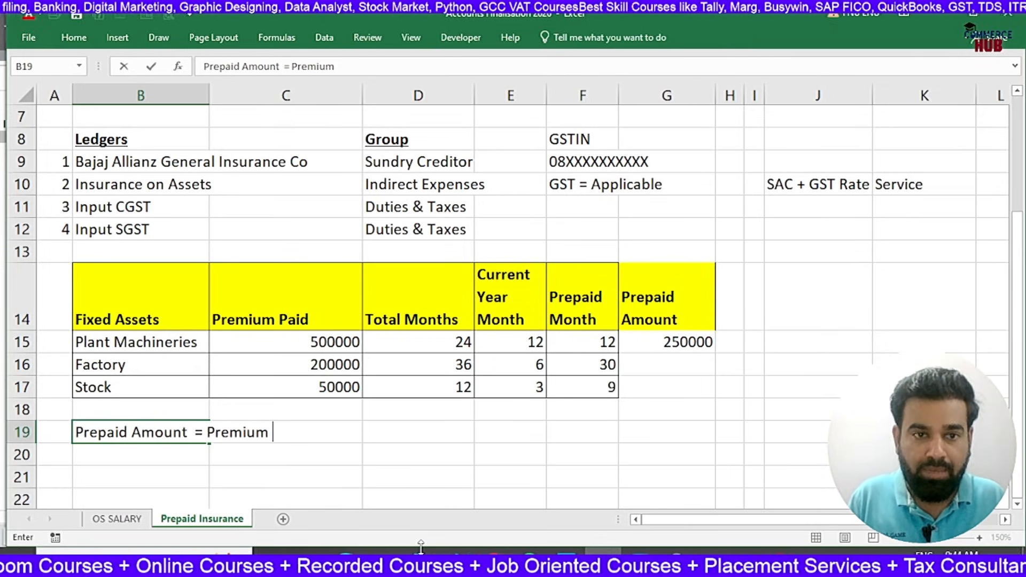
{"action": "type", "text": "Paid * "}
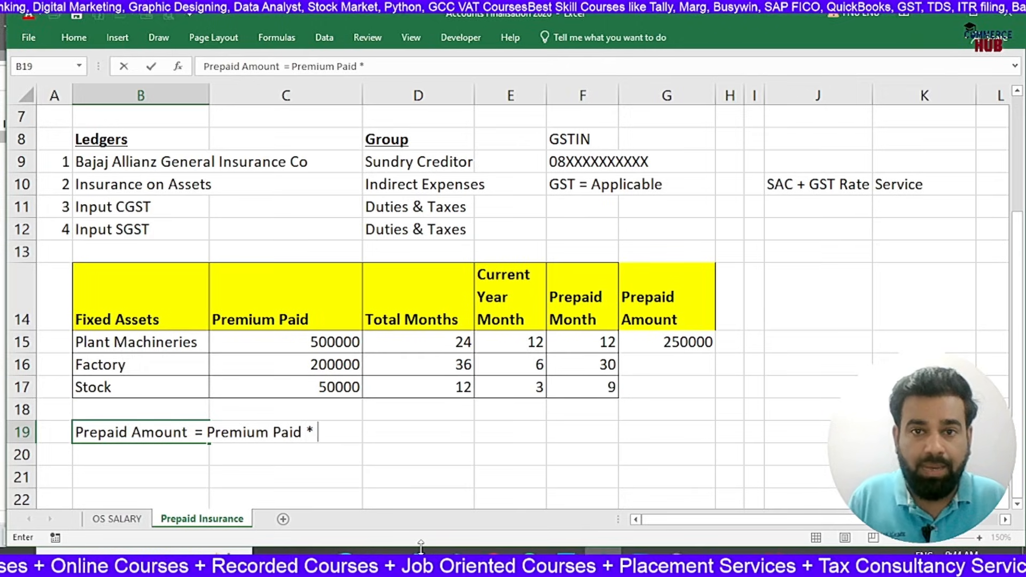
{"action": "type", "text": "Prepai"}
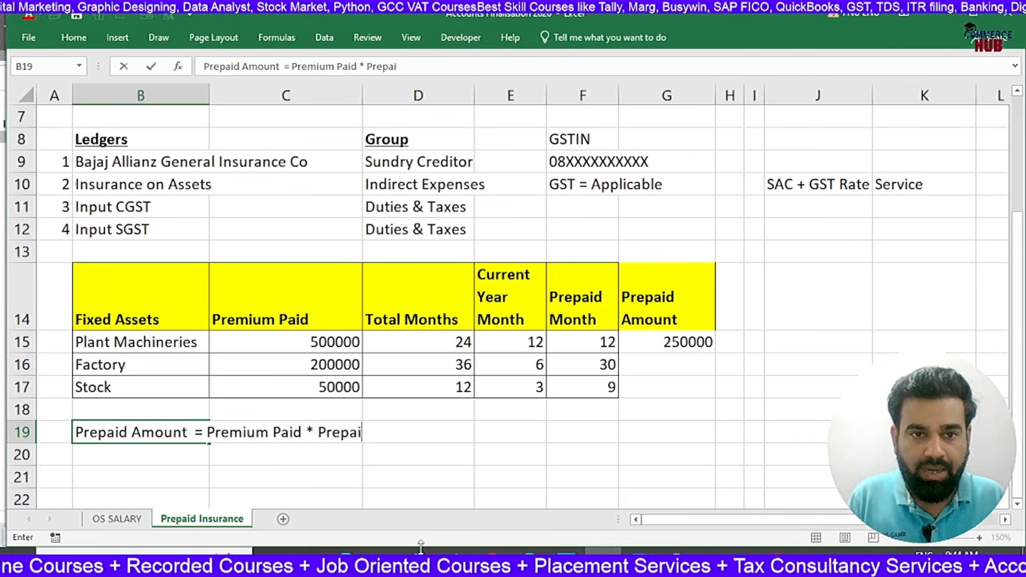
{"action": "type", "text": "d Month "}
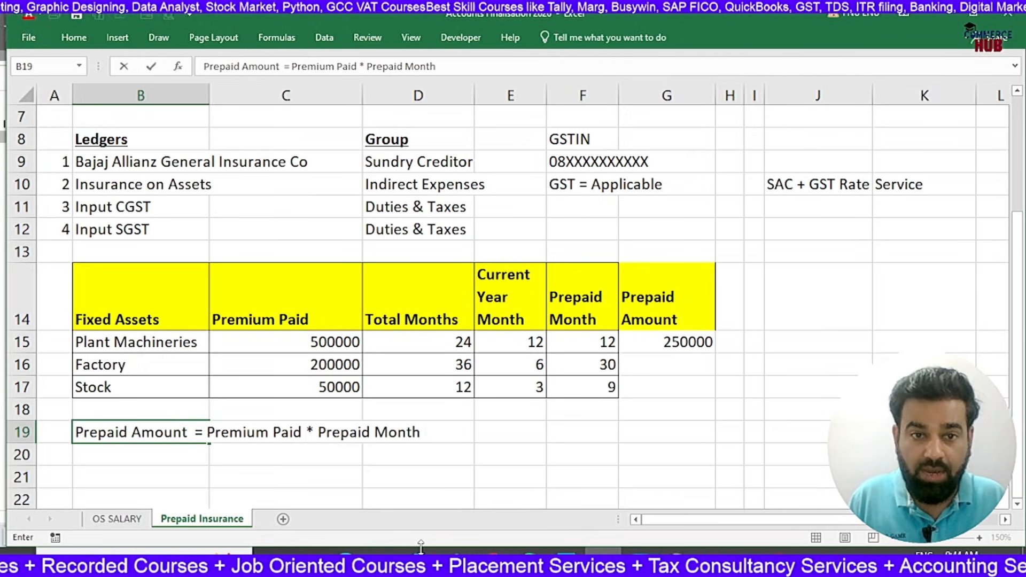
{"action": "type", "text": "/ T"}
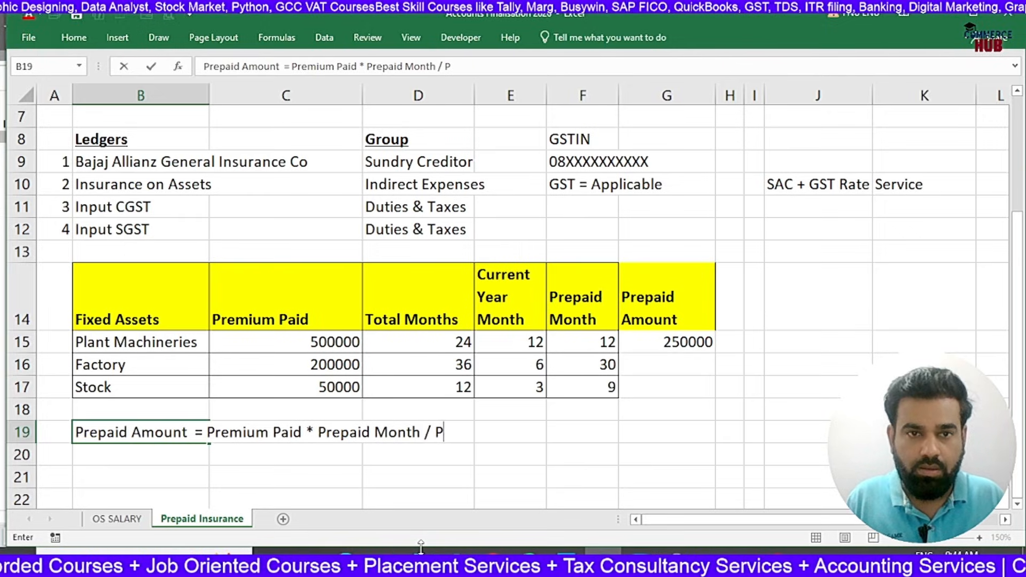
{"action": "key", "text": "BackSpace"}
{"action": "type", "text": "Total Months"}
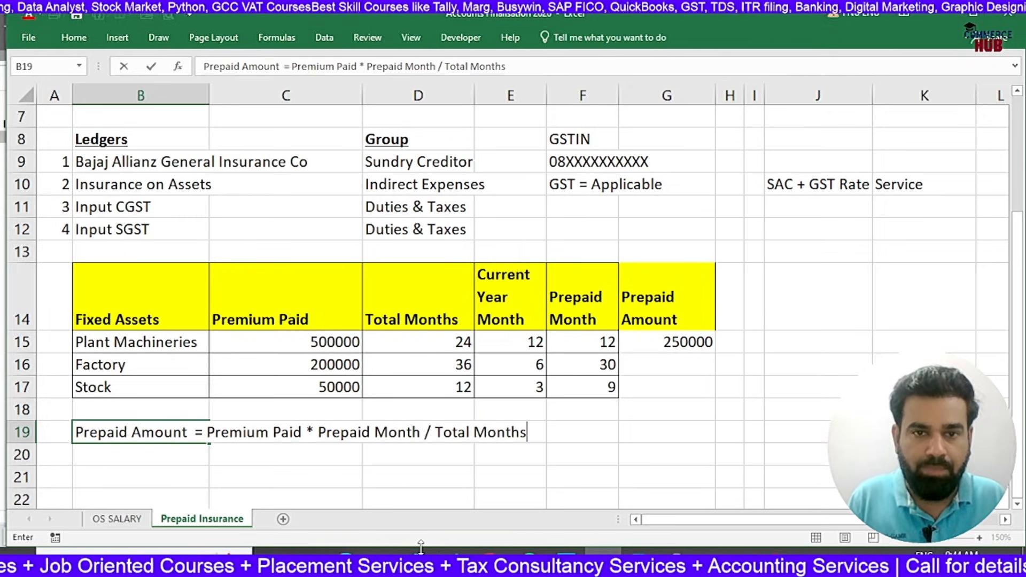
{"action": "key", "text": "Return"}
{"action": "key", "text": "Up"}
{"action": "key", "text": "ctrl+b"}
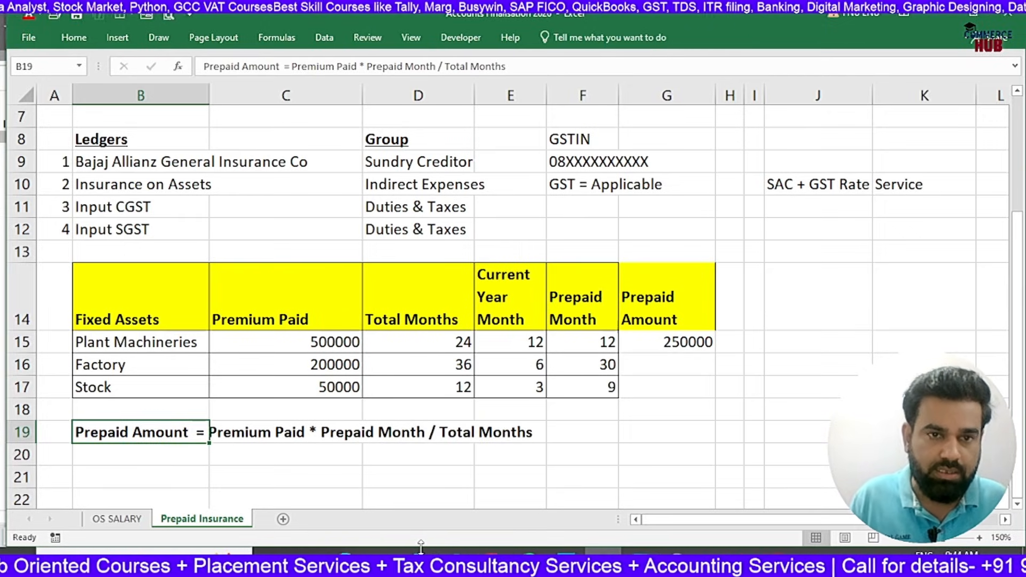
- Copy the G15 prepaid amount formula down to G17 and compare the prepaid amounts with the premiums paid
{"action": "left_click", "coordinate": [679, 342]}
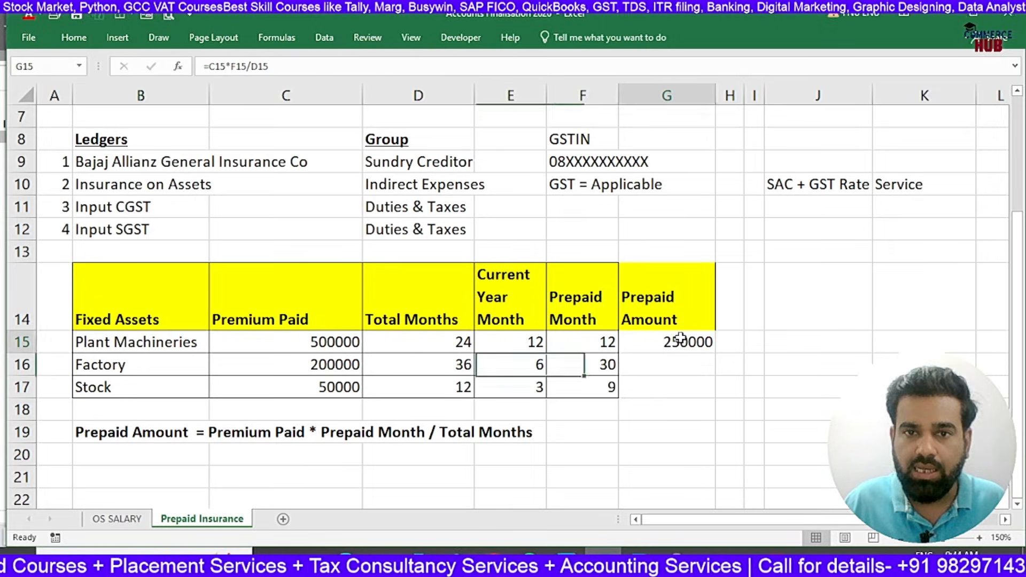
{"action": "left_click_drag", "start_coordinate": [716, 354], "coordinate": [716, 395]}
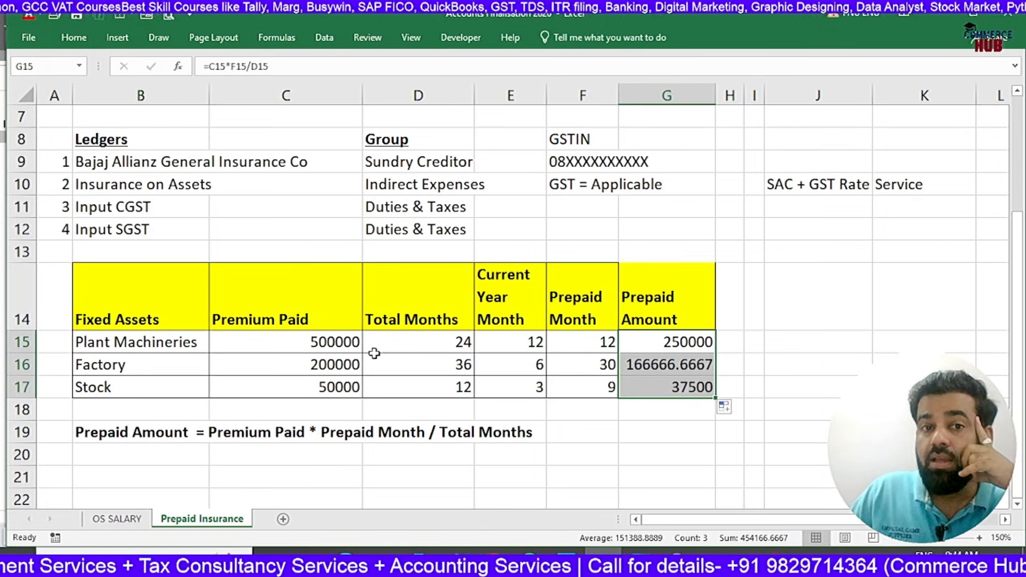
{"action": "left_click", "coordinate": [351, 349]}
{"action": "left_click", "coordinate": [656, 342]}
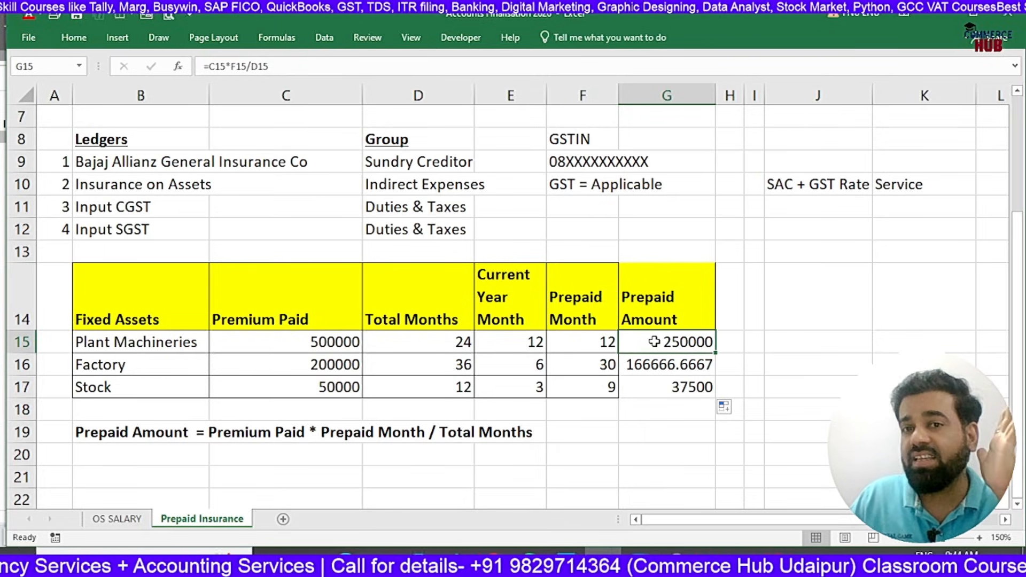
{"action": "left_click", "coordinate": [345, 368]}
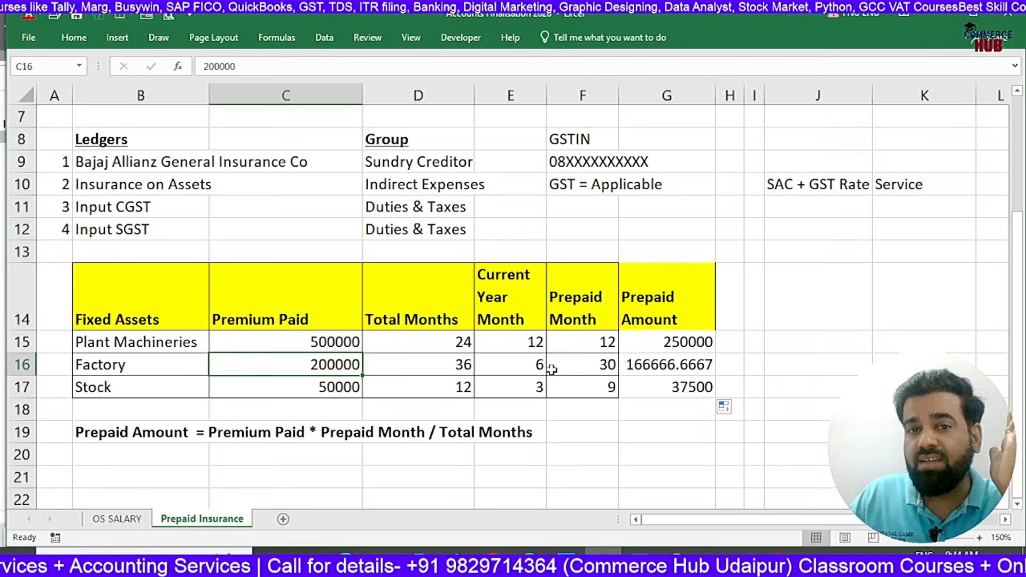
{"action": "left_click", "coordinate": [668, 366]}
{"action": "left_click", "coordinate": [327, 362]}
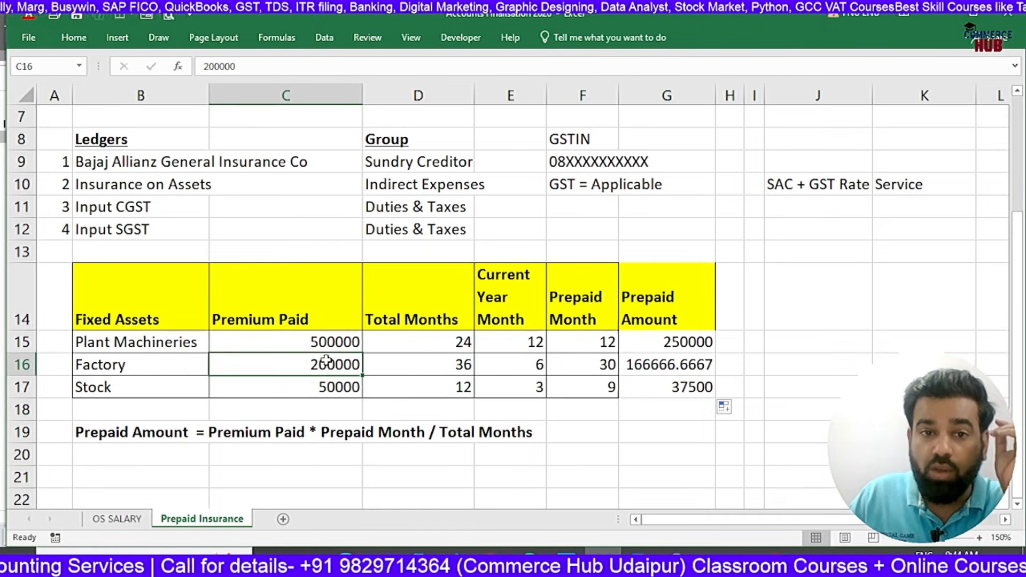
{"action": "left_click", "coordinate": [708, 365]}
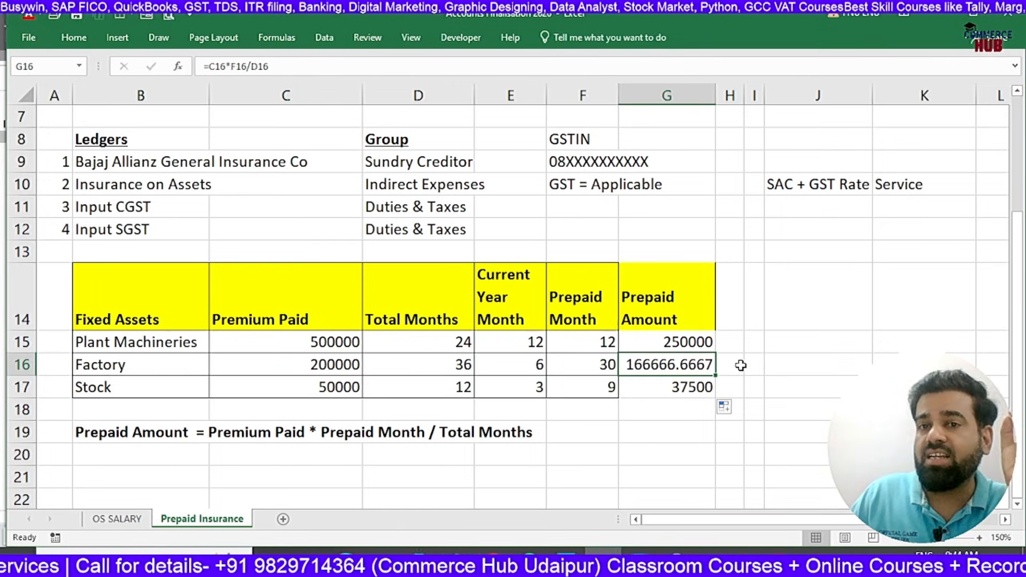
- Round the prepaid amount in G15 to whole numbers by changing its formula to =ROUND(C15*F15/D15,0)
{"action": "left_click", "coordinate": [72, 39]}
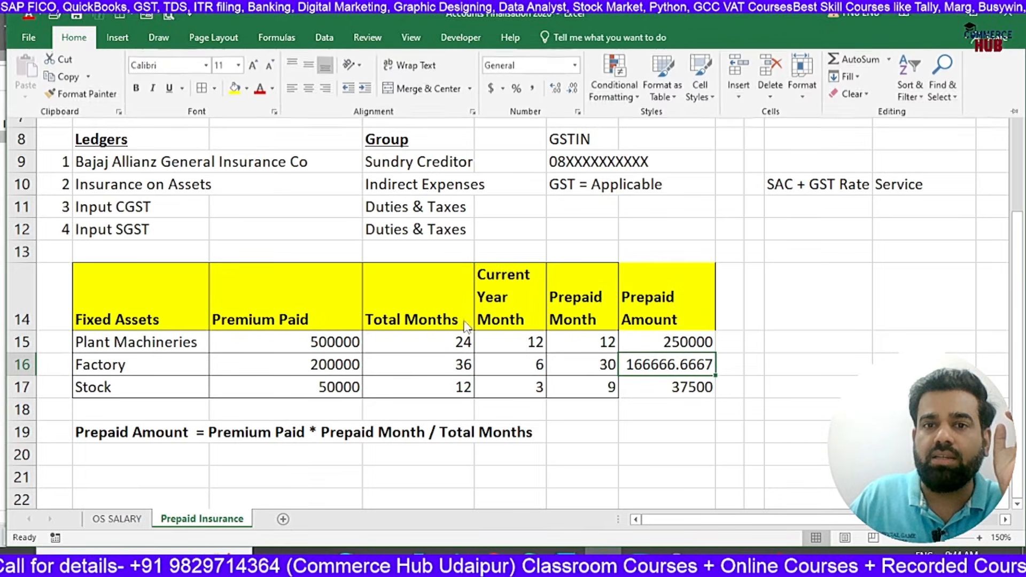
{"action": "left_click", "coordinate": [652, 342]}
{"action": "double_click", "coordinate": [652, 343]}
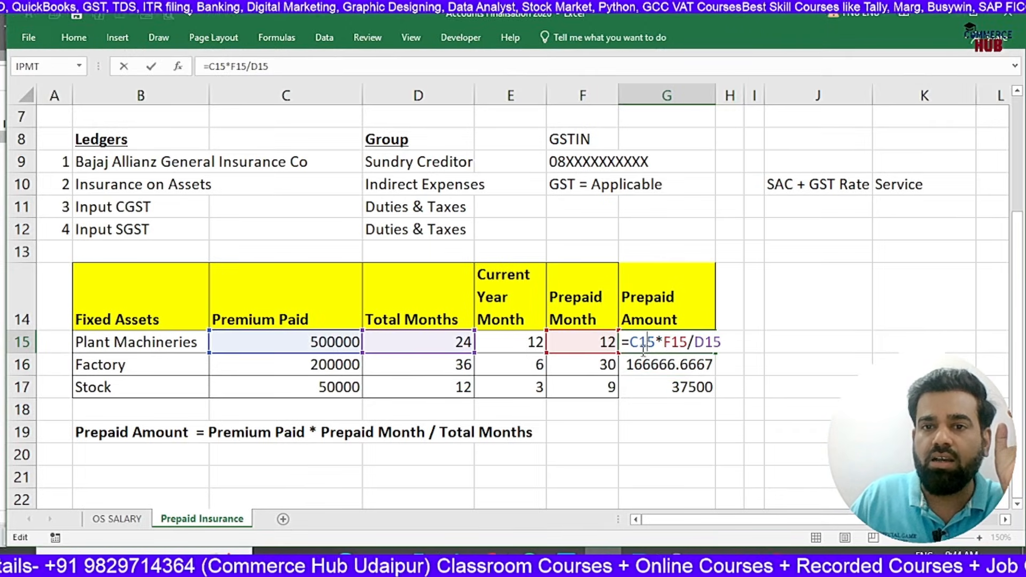
{"action": "type", "text": "Round"}
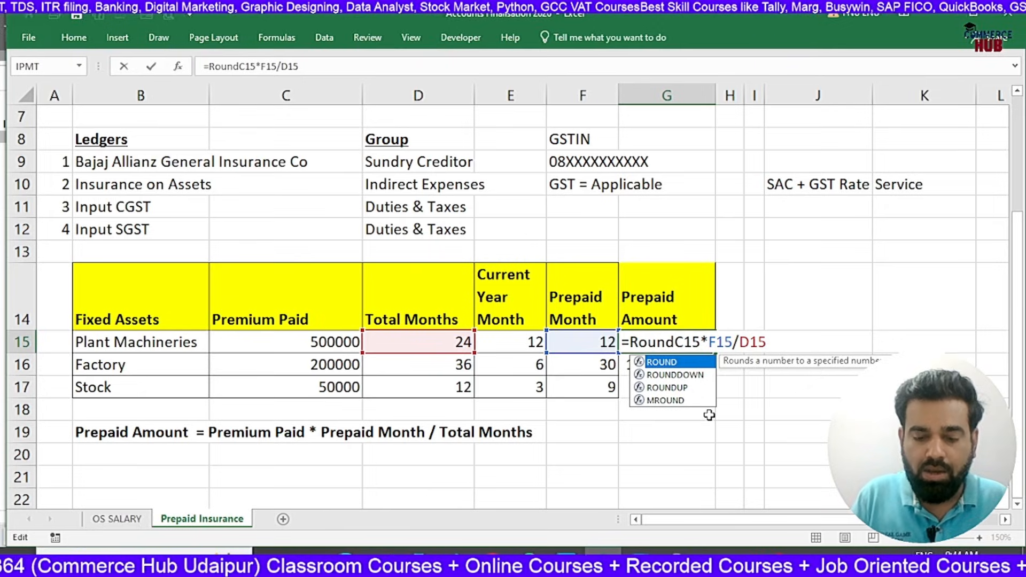
{"action": "type", "text": "("}
{"action": "key", "text": "Right"}
{"action": "key", "text": "Right"}
{"action": "key", "text": "Right"}
{"action": "key", "text": "Right"}
{"action": "key", "text": "Right"}
{"action": "key", "text": "Right"}
{"action": "key", "text": "Right"}
{"action": "key", "text": "Right"}
{"action": "key", "text": "Right"}
{"action": "key", "text": "Right"}
{"action": "key", "text": "Right"}
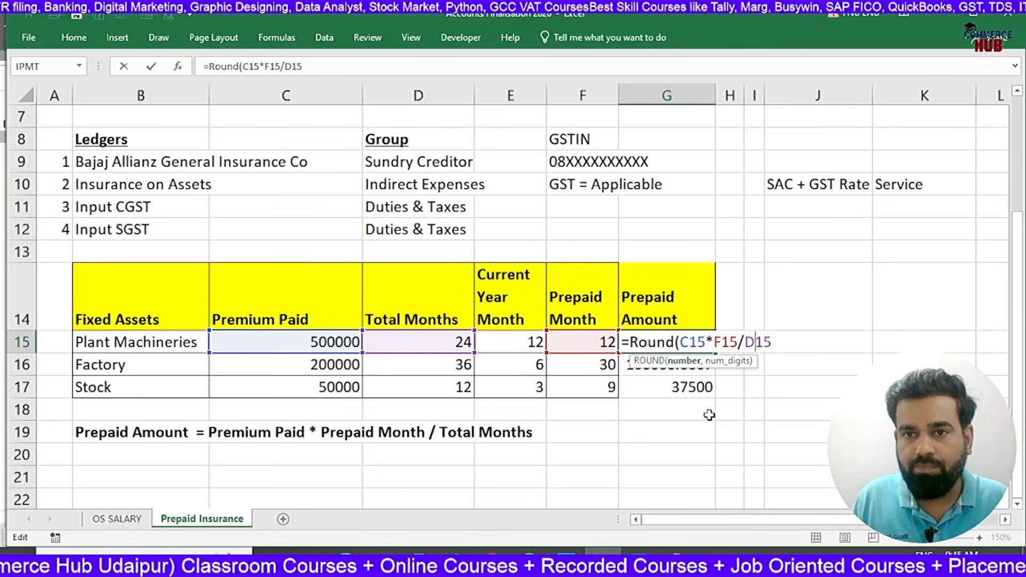
{"action": "type", "text": ",0)"}
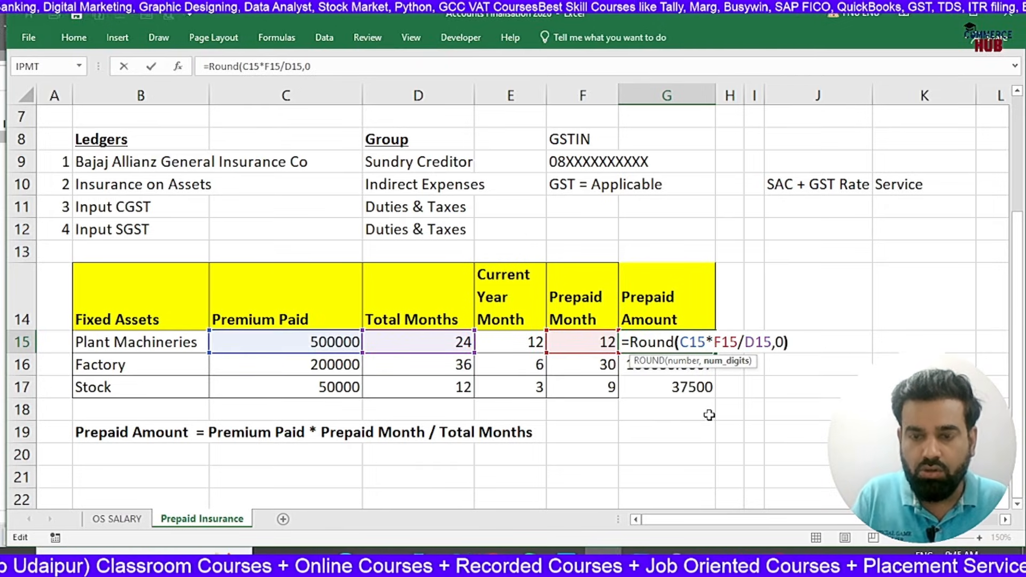
{"action": "key", "text": "Return"}
{"action": "key", "text": "Up"}
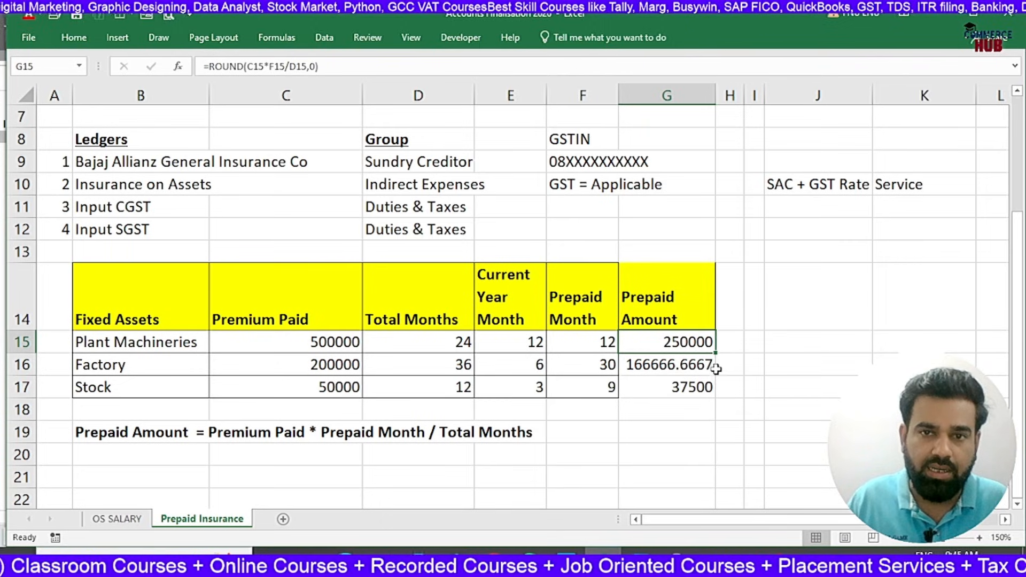
- Copy the rounded formula from G15 down to G17 and check the Factory and Stock prepaid amounts
{"action": "left_click_drag", "start_coordinate": [715, 353], "coordinate": [716, 395]}
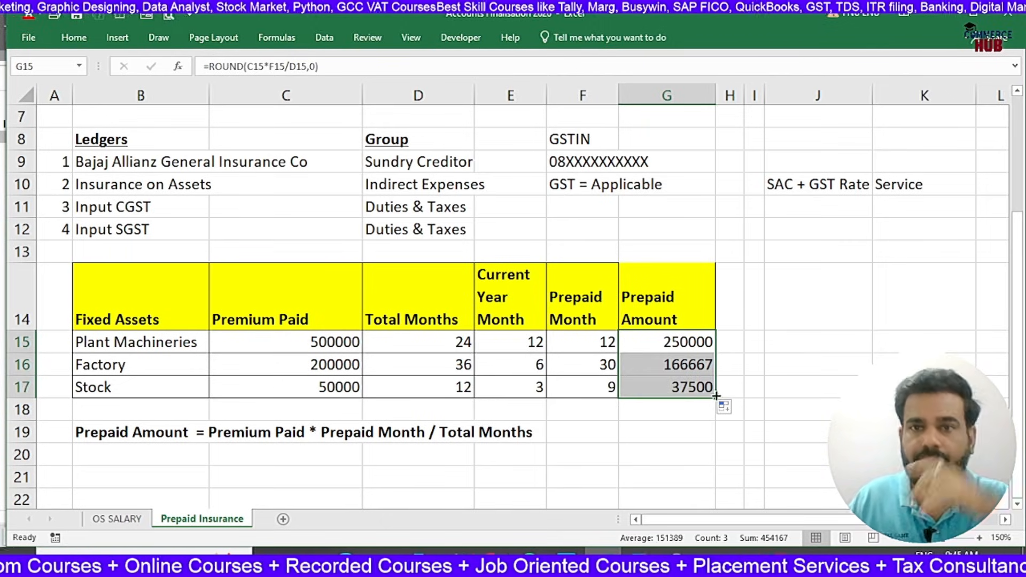
{"action": "left_click", "coordinate": [660, 377]}
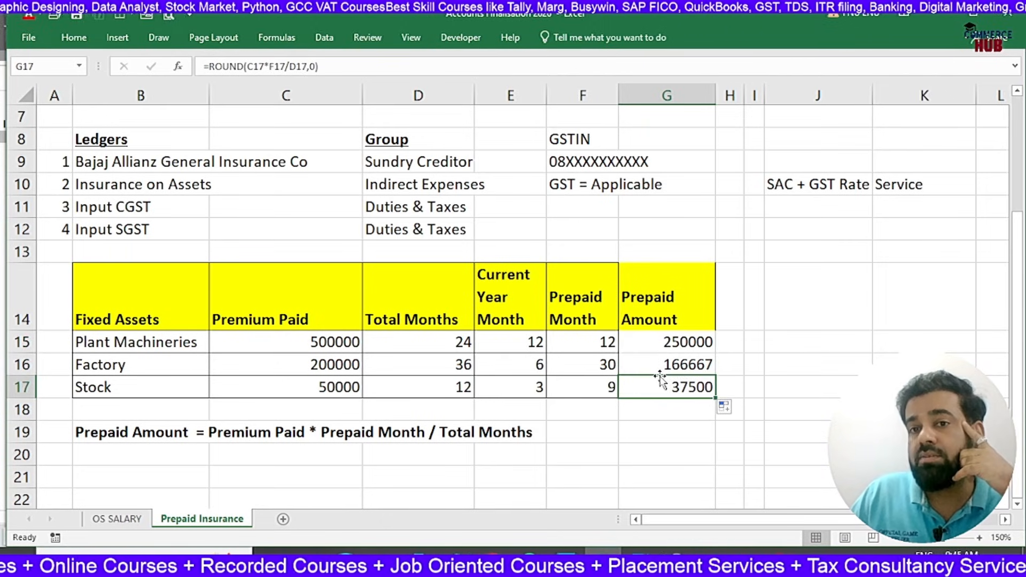
{"action": "left_click", "coordinate": [662, 363]}
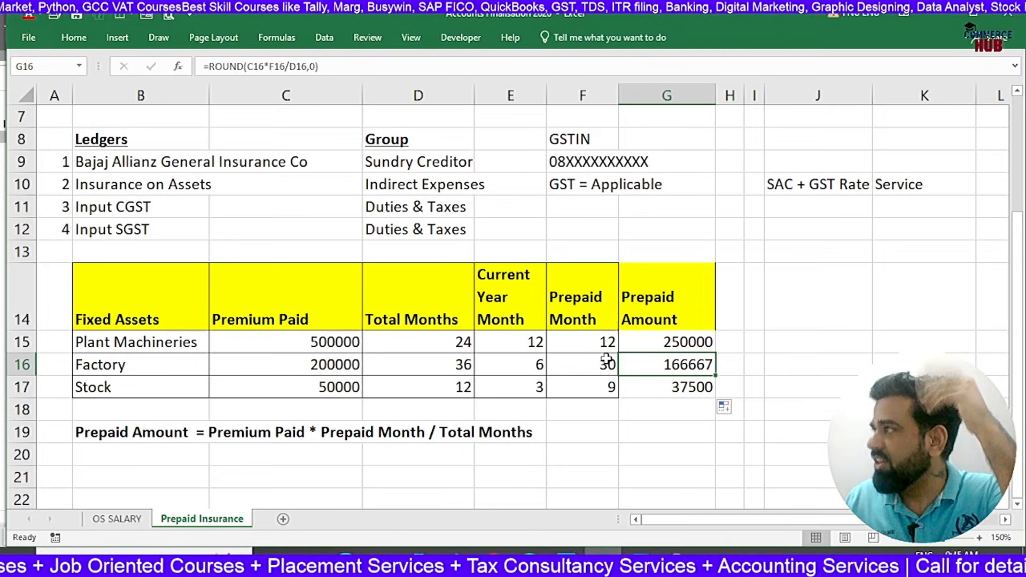
{"action": "left_click", "coordinate": [644, 389]}
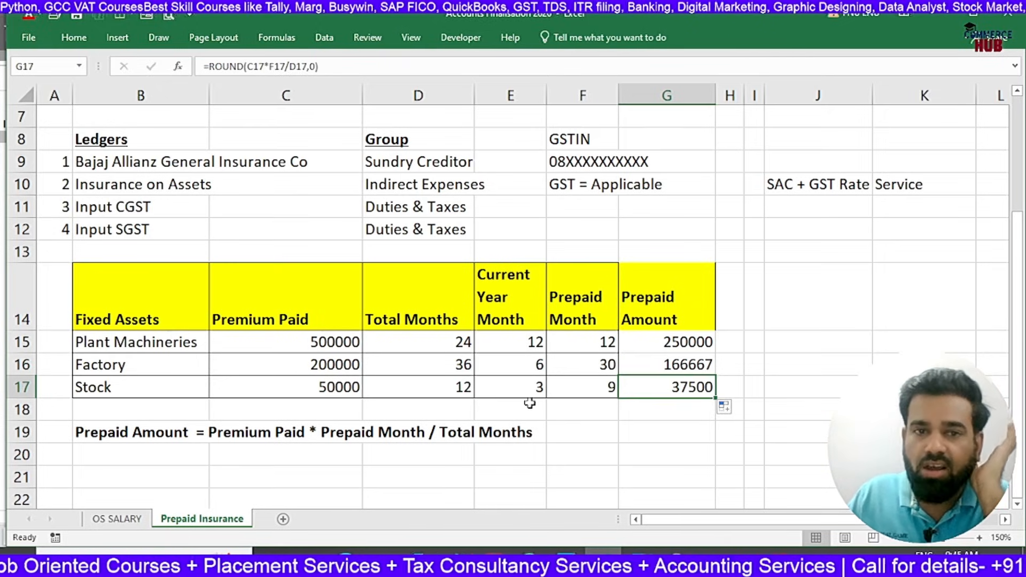
- Insert a blank row 18 between the Stock row and the prepaid amount formula note
{"action": "left_click", "coordinate": [319, 385]}
{"action": "left_click", "coordinate": [666, 388]}
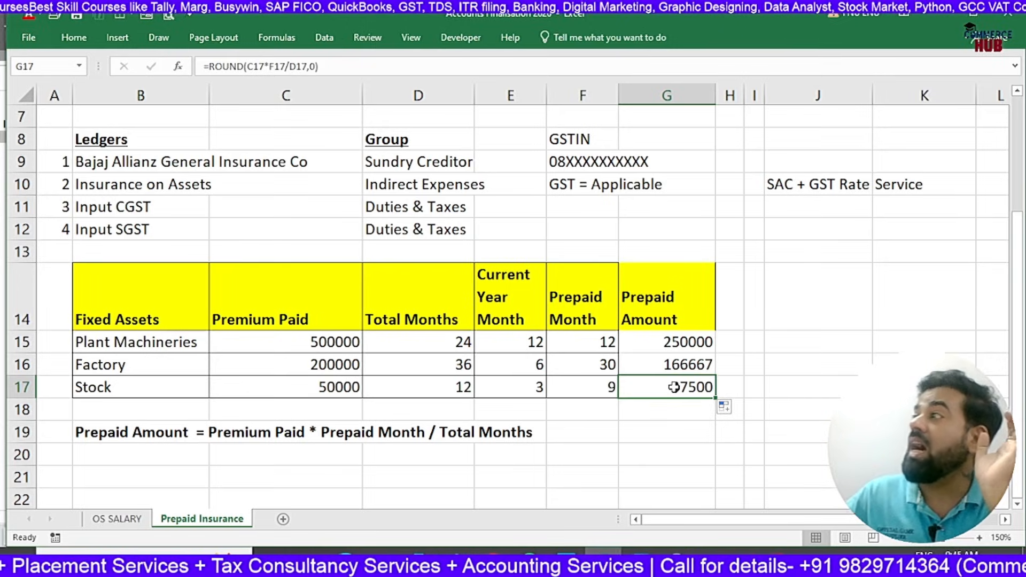
{"action": "left_click", "coordinate": [22, 410]}
{"action": "key", "text": "ctrl+shift+plus"}
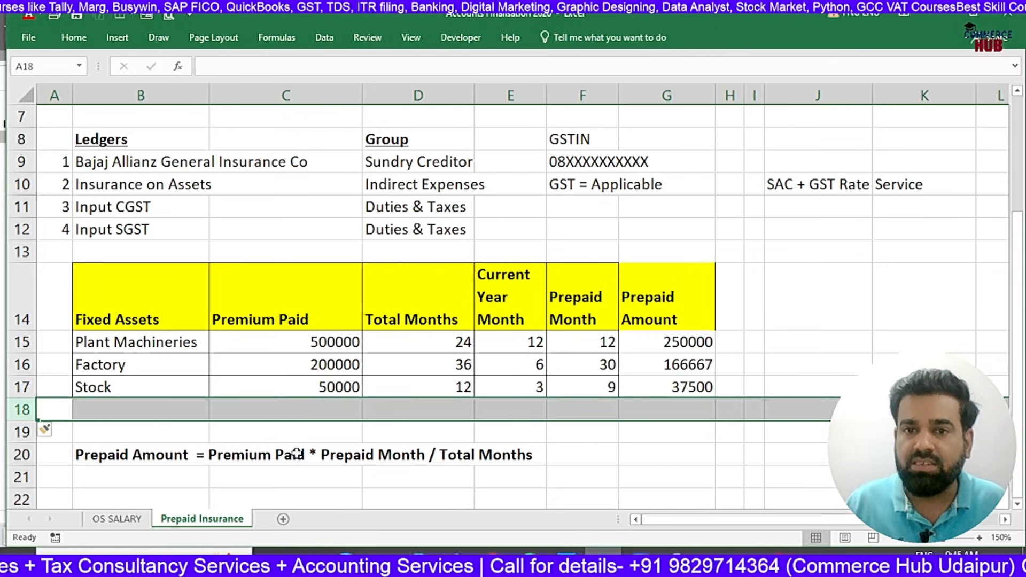
{"action": "left_click", "coordinate": [585, 408]}
{"action": "type", "text": "Total"}
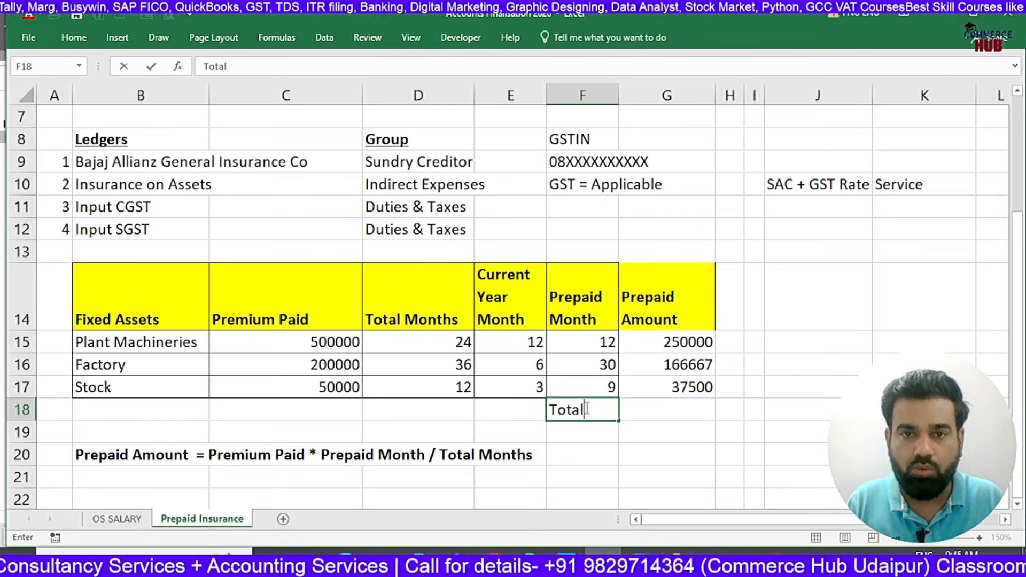
{"action": "key", "text": "BackSpace"}
{"action": "key", "text": "BackSpace"}
{"action": "key", "text": "BackSpace"}
{"action": "key", "text": "BackSpace"}
{"action": "key", "text": "BackSpace"}
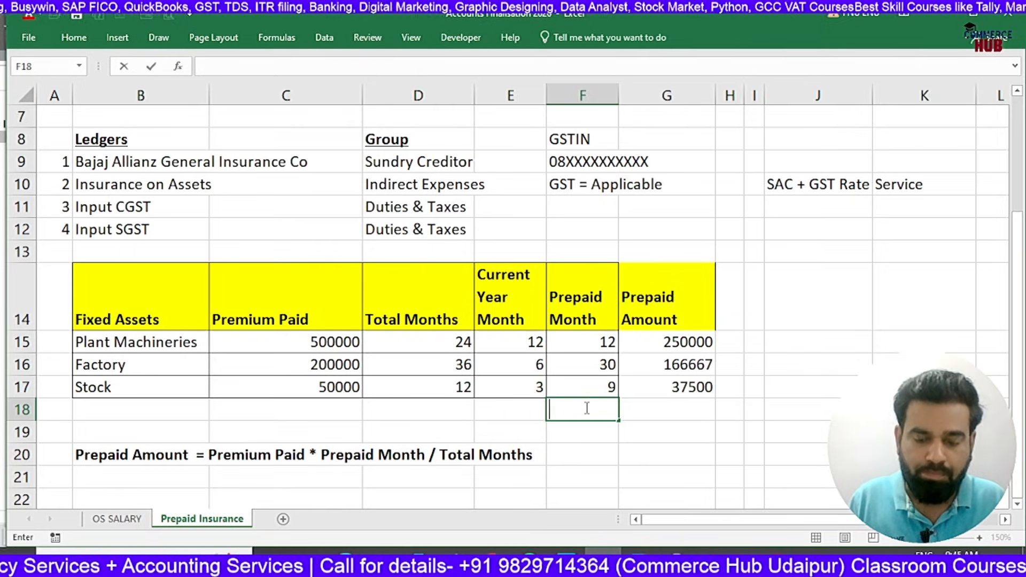
- Enter the label "Total prepaid Insurance" in E18 of the new row
{"action": "key", "text": "Left"}
{"action": "type", "text": "Total prepaid "}
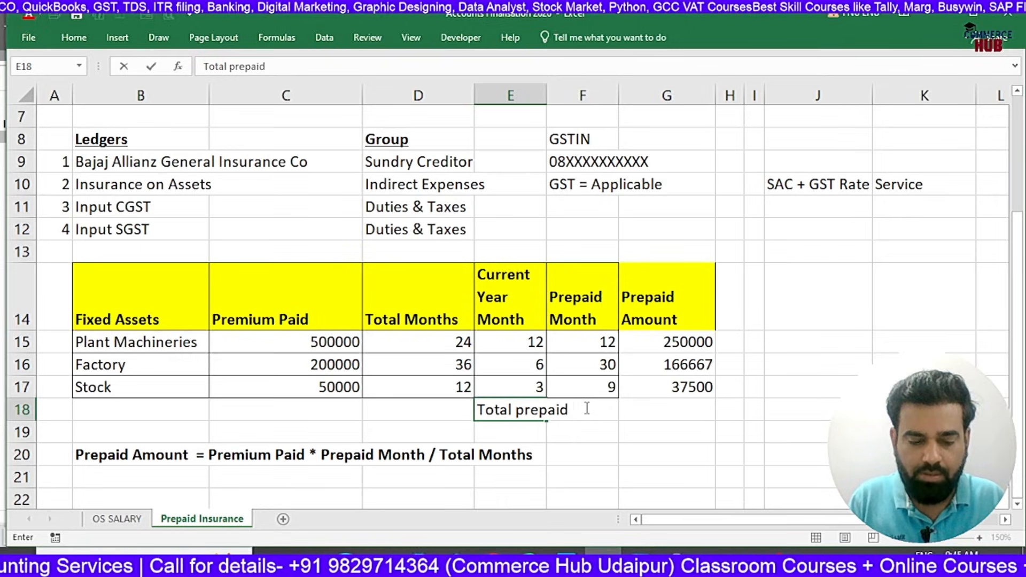
{"action": "type", "text": "Insurance"}
{"action": "key", "text": "Return"}
{"action": "key", "text": "Up"}
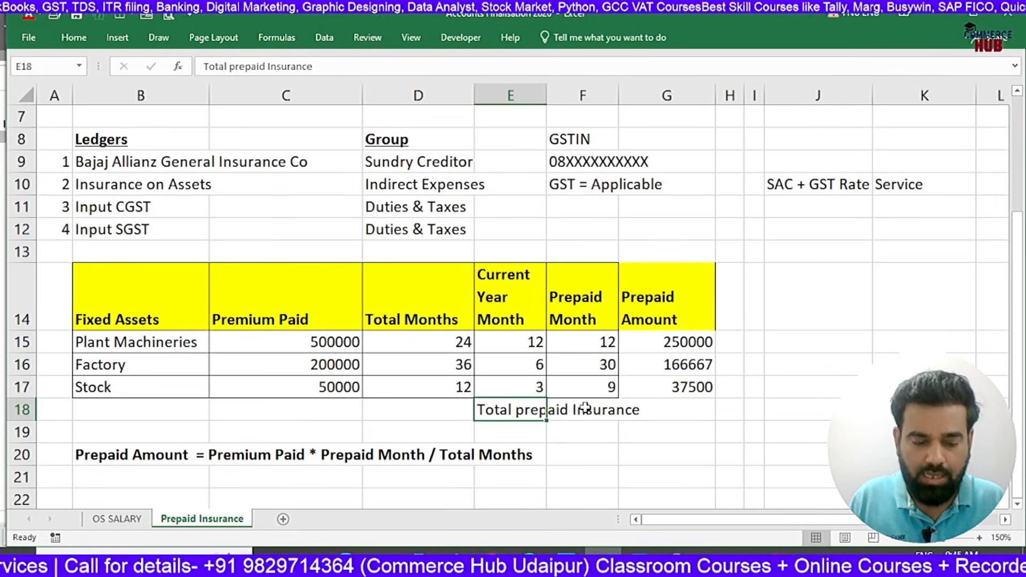
- Move the "Total prepaid Insurance" label from E18 to D18 and make it bold
{"action": "key", "text": "ctrl+c"}
{"action": "key", "text": "Left"}
{"action": "key", "text": "Return"}
{"action": "key", "text": "Right"}
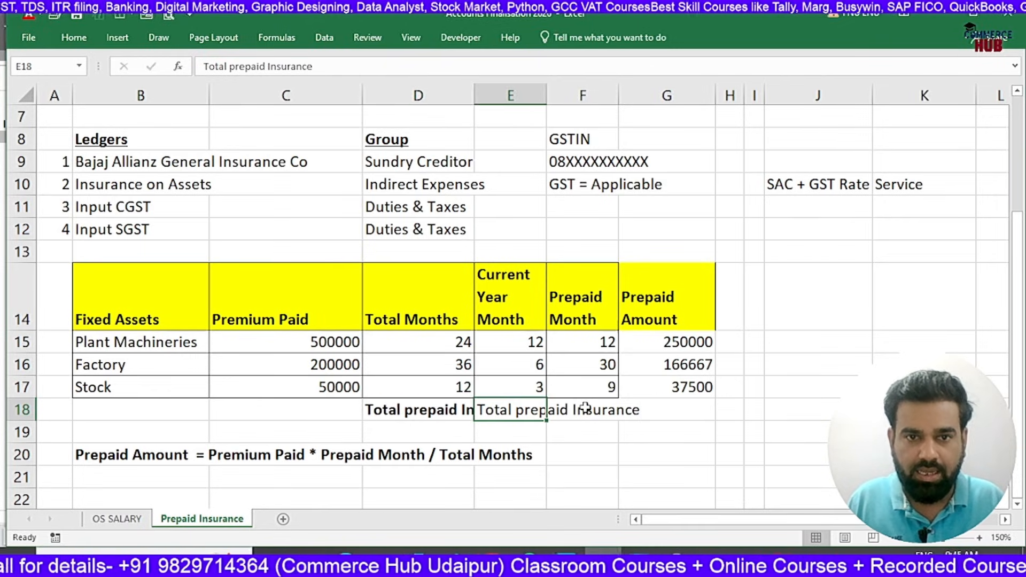
{"action": "key", "text": "Left"}
{"action": "key", "text": "Right"}
{"action": "key", "text": "Delete"}
- Total the prepaid amounts in G18 with =SUM(G15:G17) and make the result bold
{"action": "key", "text": "Right"}
{"action": "key", "text": "Right"}
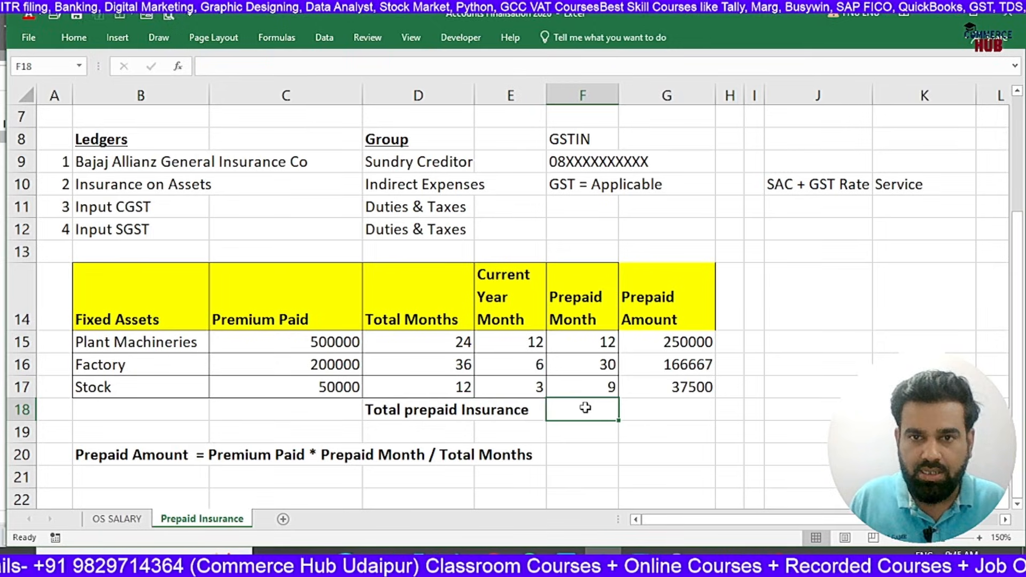
{"action": "key", "text": "alt+equal"}
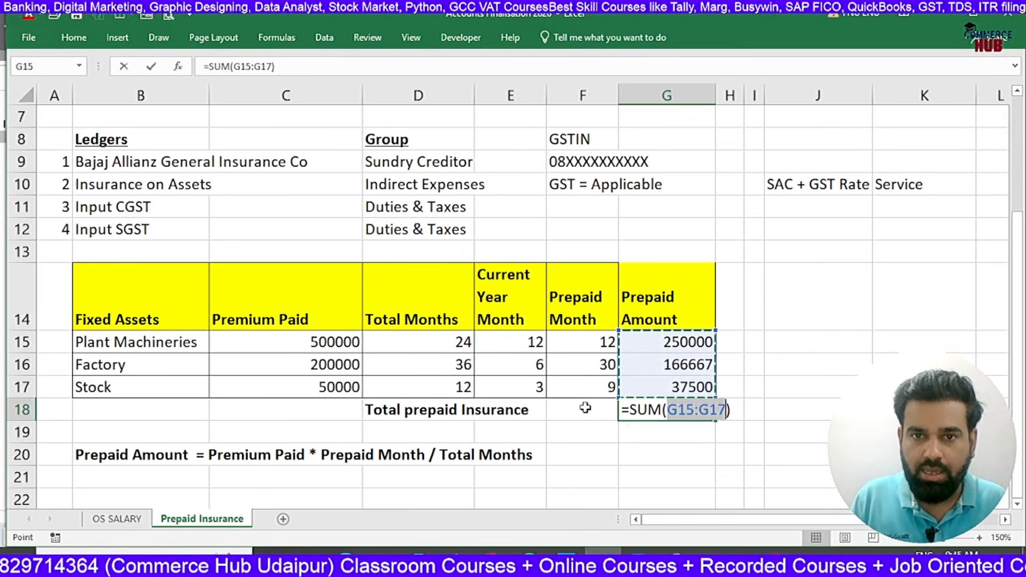
{"action": "key", "text": "Return"}
{"action": "key", "text": "Up"}
{"action": "key", "text": "ctrl+b"}
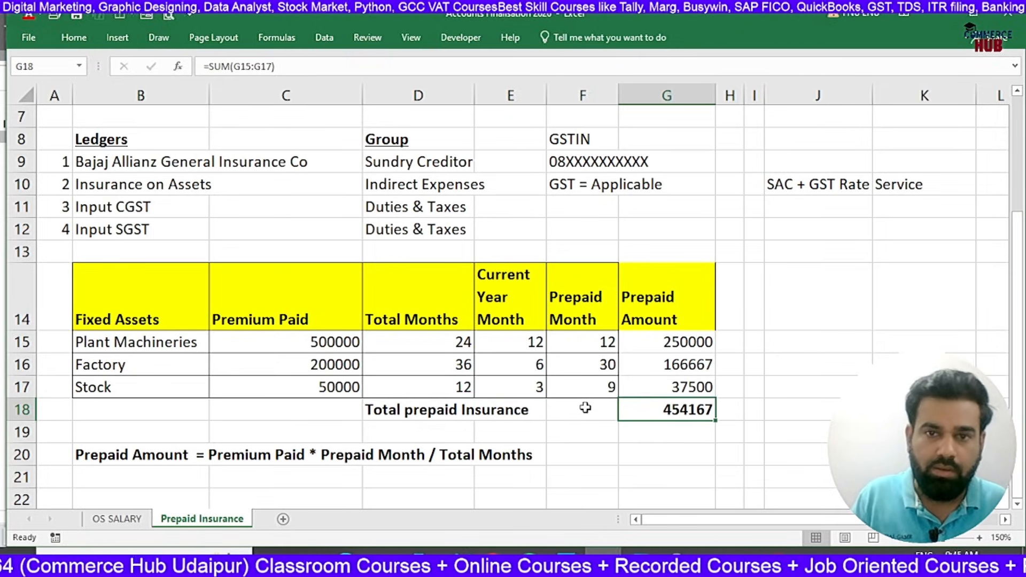
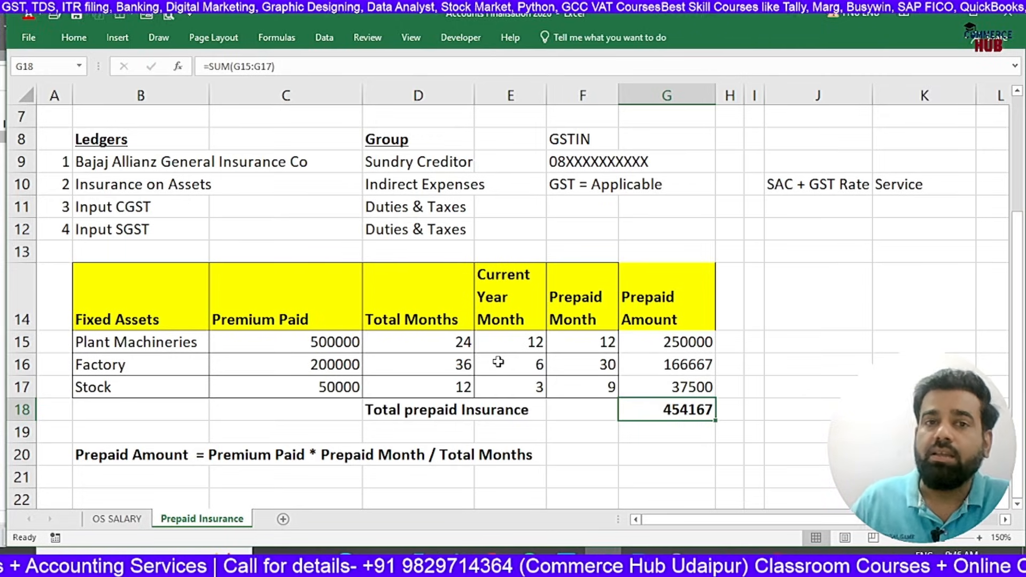
- Total the premiums paid in C18 with =SUM(C15:C17) and make the result bold
{"action": "left_click_drag", "start_coordinate": [313, 341], "coordinate": [320, 402]}
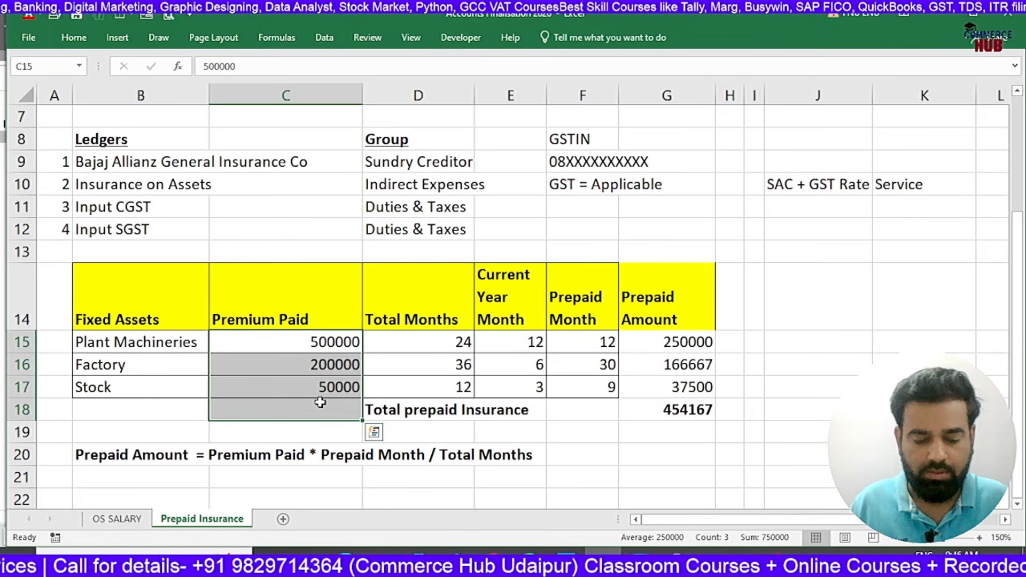
{"action": "key", "text": "alt+equal"}
{"action": "left_click", "coordinate": [321, 402]}
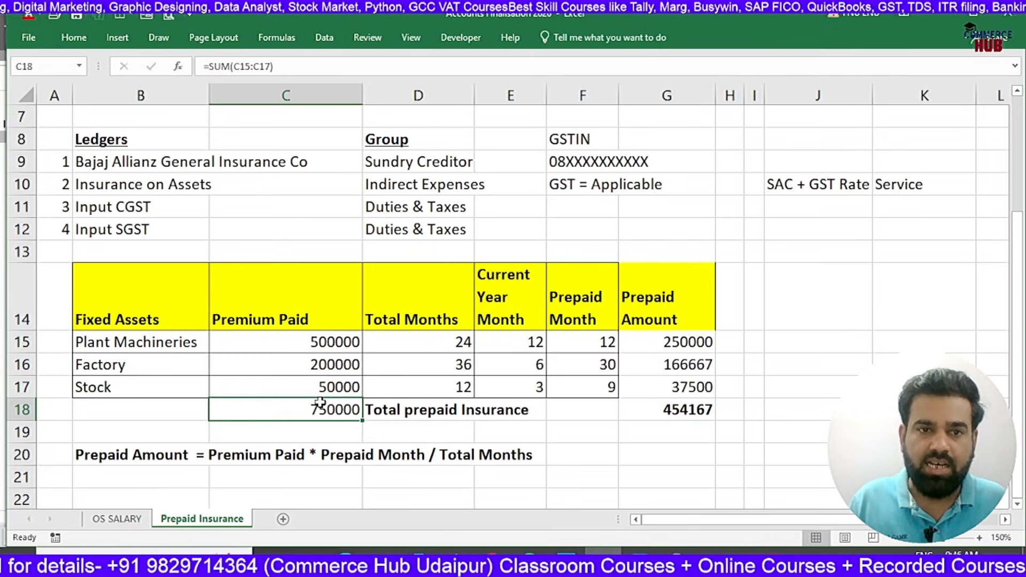
- Label the premium total in B18 as "Total Premium Paid"
{"action": "key", "text": "Left"}
{"action": "type", "text": "Tta"}
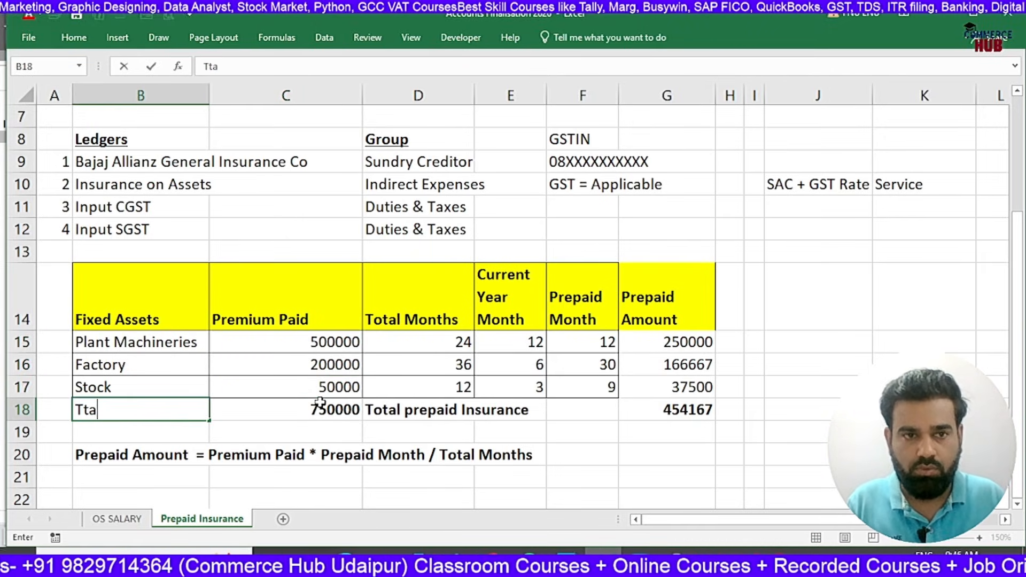
{"action": "key", "text": "BackSpace"}
{"action": "key", "text": "BackSpace"}
{"action": "type", "text": "otal Pr"}
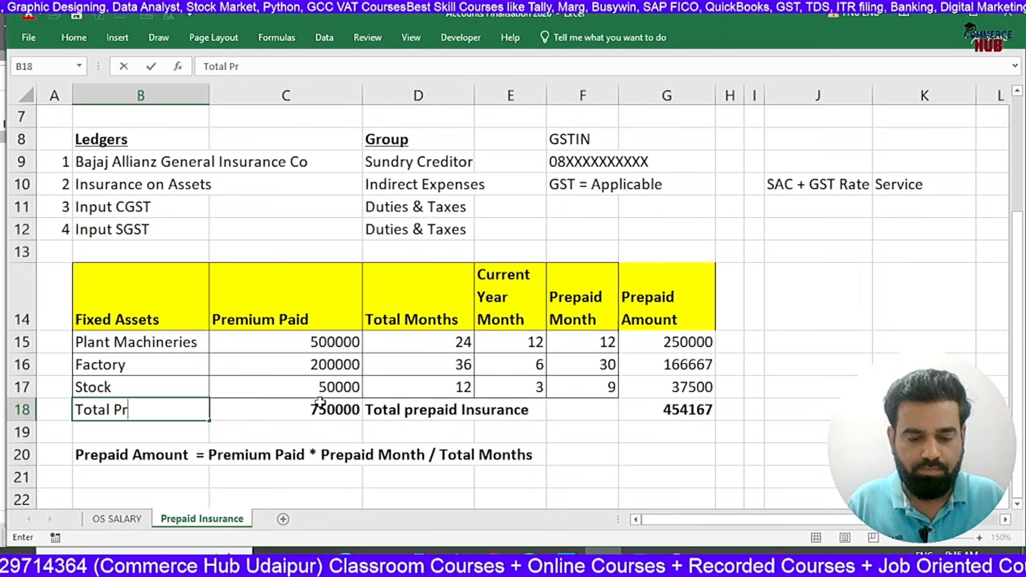
{"action": "type", "text": "emium"}
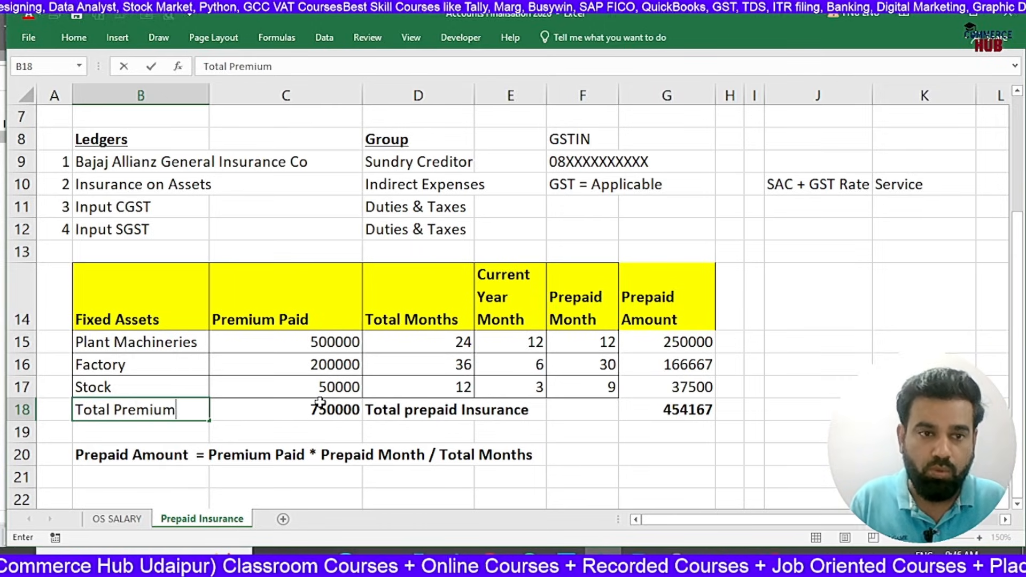
{"action": "key", "text": "Return"}
{"action": "key", "text": "Up"}
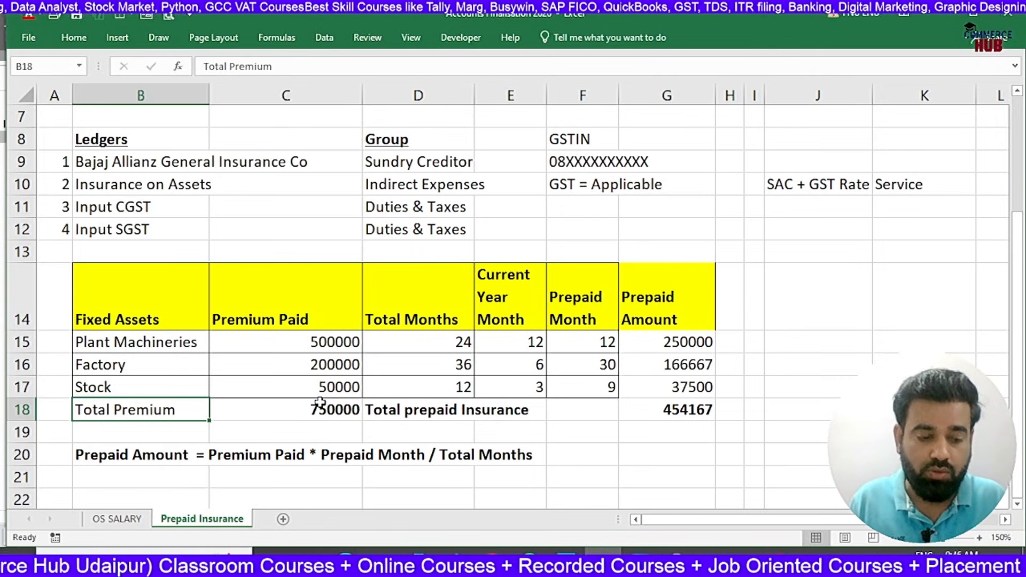
{"action": "key", "text": "F2"}
{"action": "type", "text": "Paid"}
{"action": "key", "text": "Return"}
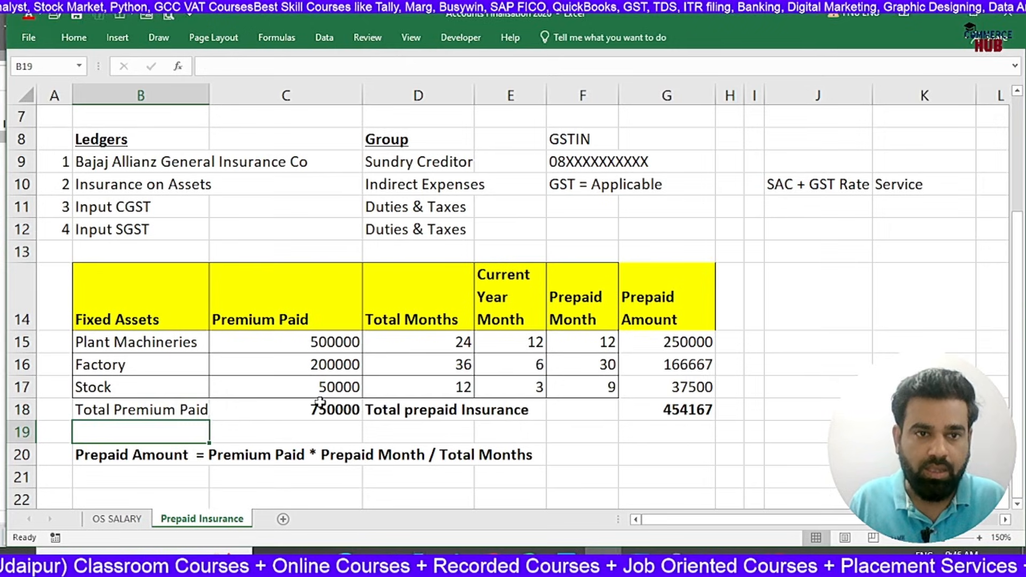
- Make the B18 label bold and widen column B to fit it
{"action": "key", "text": "Up"}
{"action": "key", "text": "ctrl+b"}
{"action": "key", "text": "Right"}
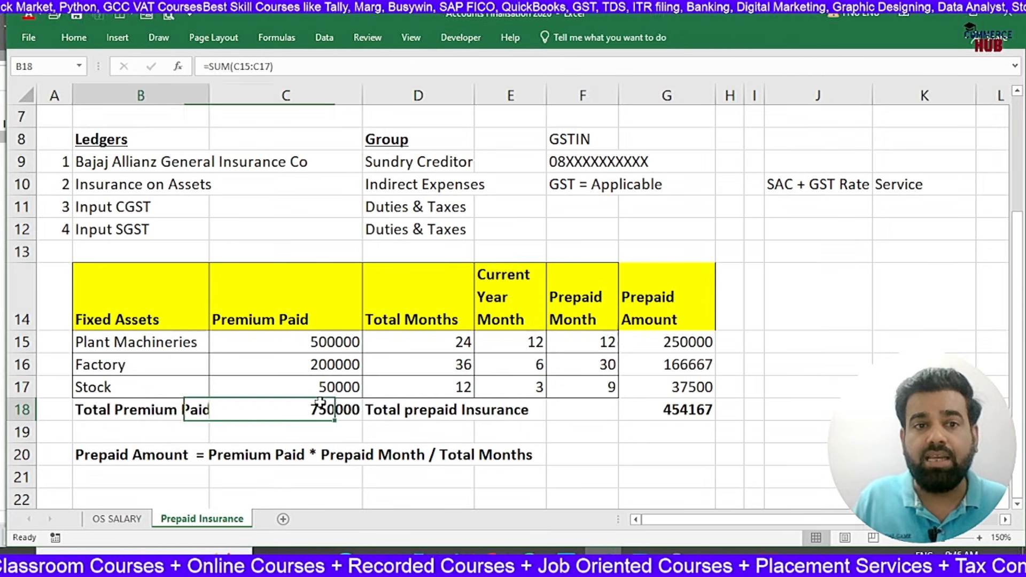
{"action": "key", "text": "Left"}
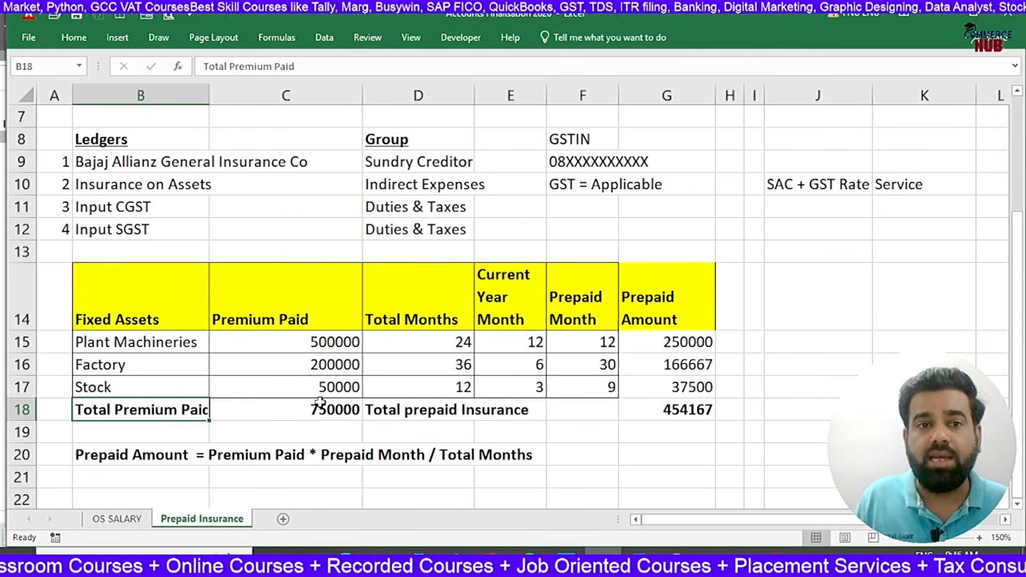
{"action": "double_click", "coordinate": [209, 103]}
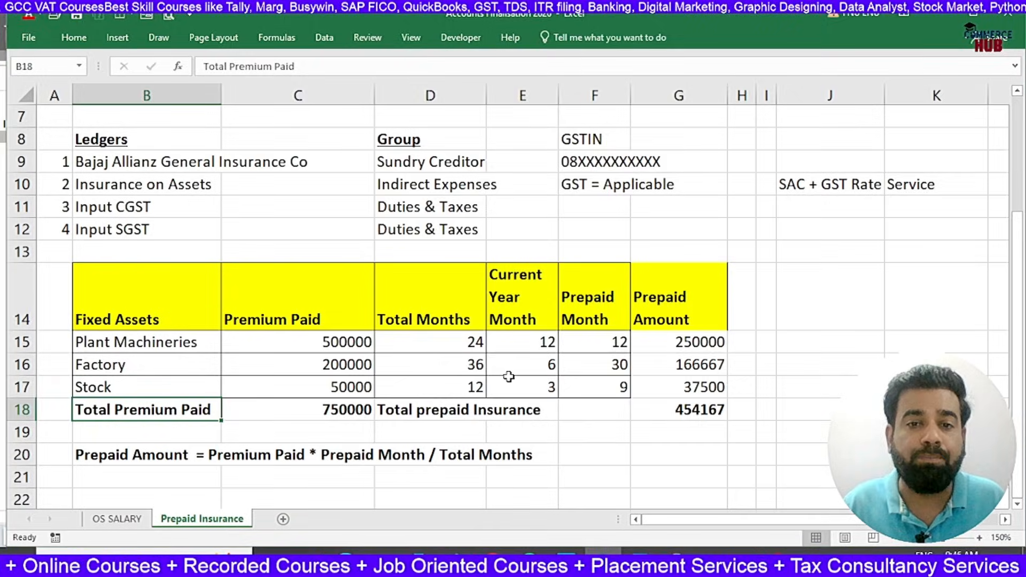
- Compare the premium and prepaid totals with Insurance on Assets in TallyPrime's Profit & Loss report, and return to the Excel sheet
{"action": "key", "text": "alt+Tab"}
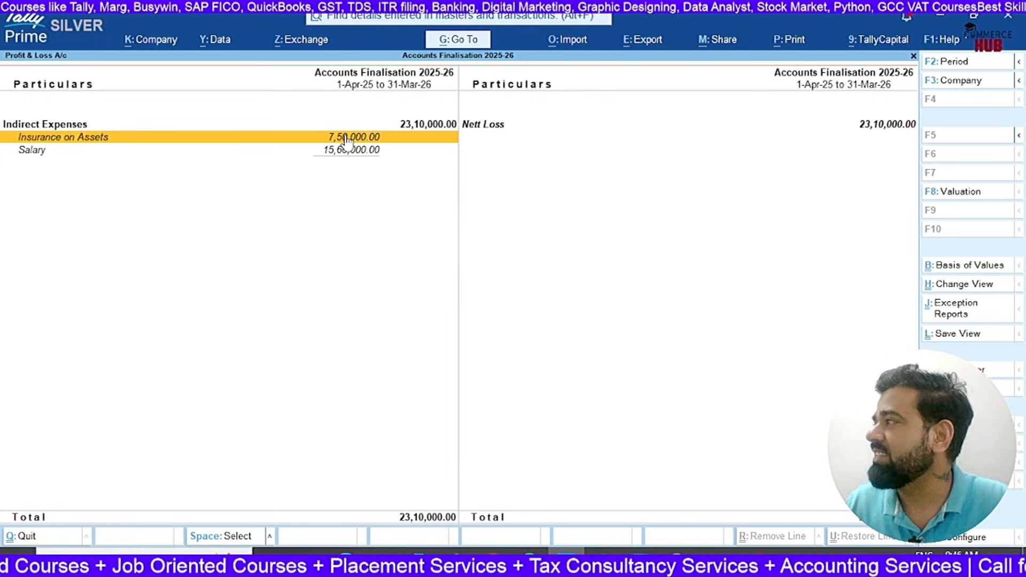
{"action": "key", "text": "alt+Tab"}
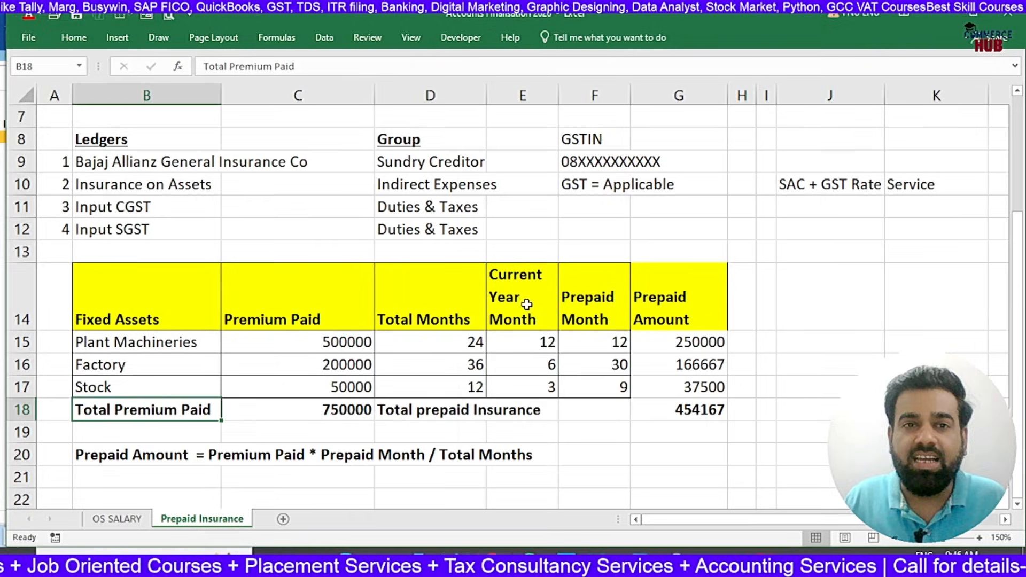
{"action": "left_click", "coordinate": [676, 413]}
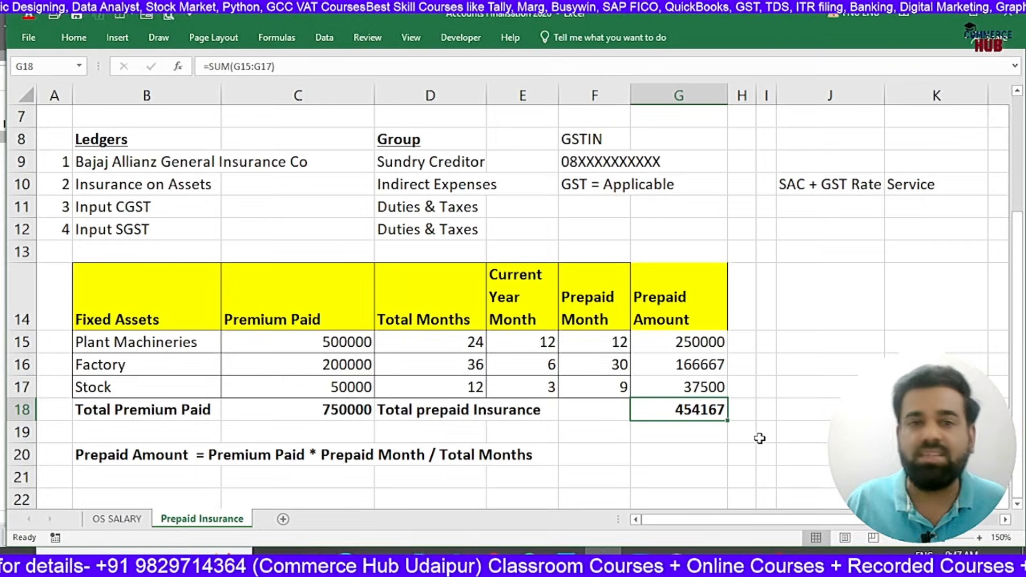
{"action": "key", "text": "alt+Tab"}
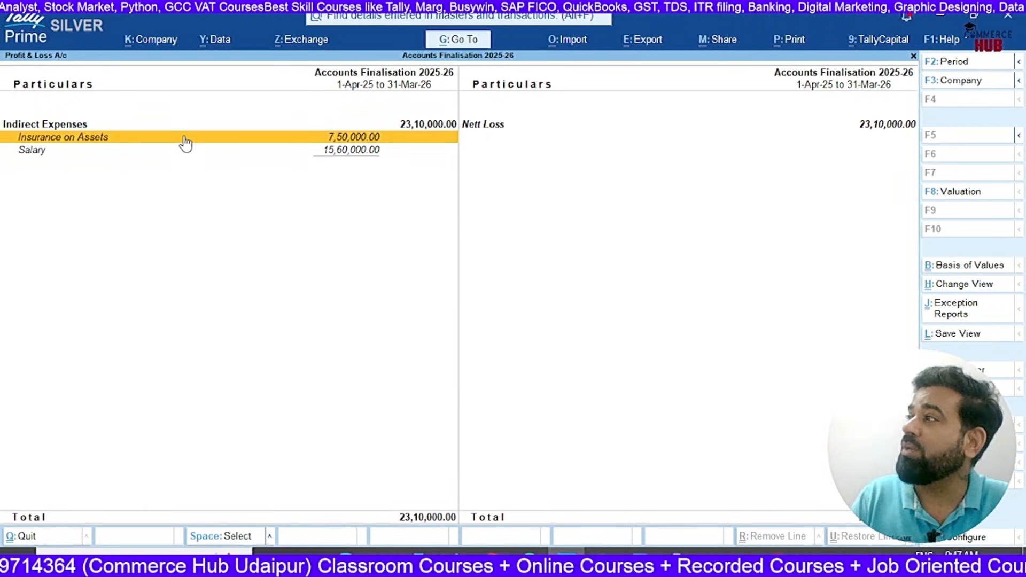
{"action": "key", "text": "alt+Tab"}
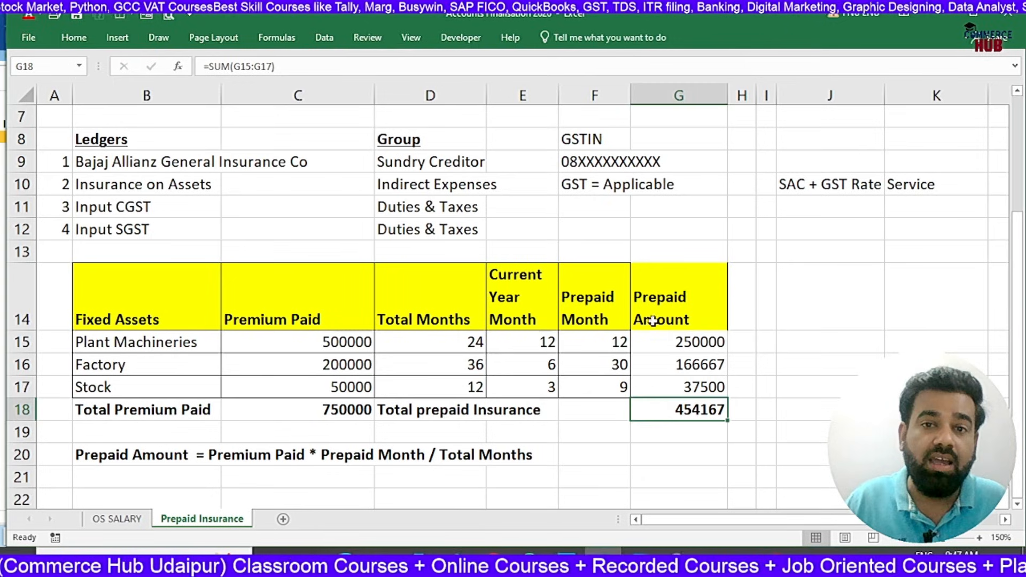
- Add borders to the Prepaid Amount column, cells G14 to G17, and select the total in G18
{"action": "left_click_drag", "start_coordinate": [675, 316], "coordinate": [690, 396]}
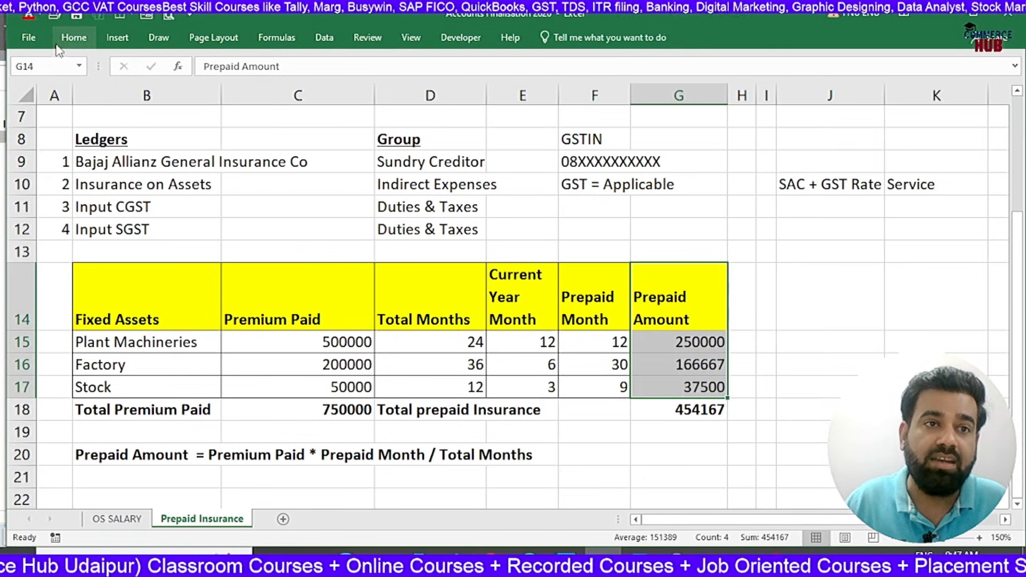
{"action": "left_click", "coordinate": [74, 37]}
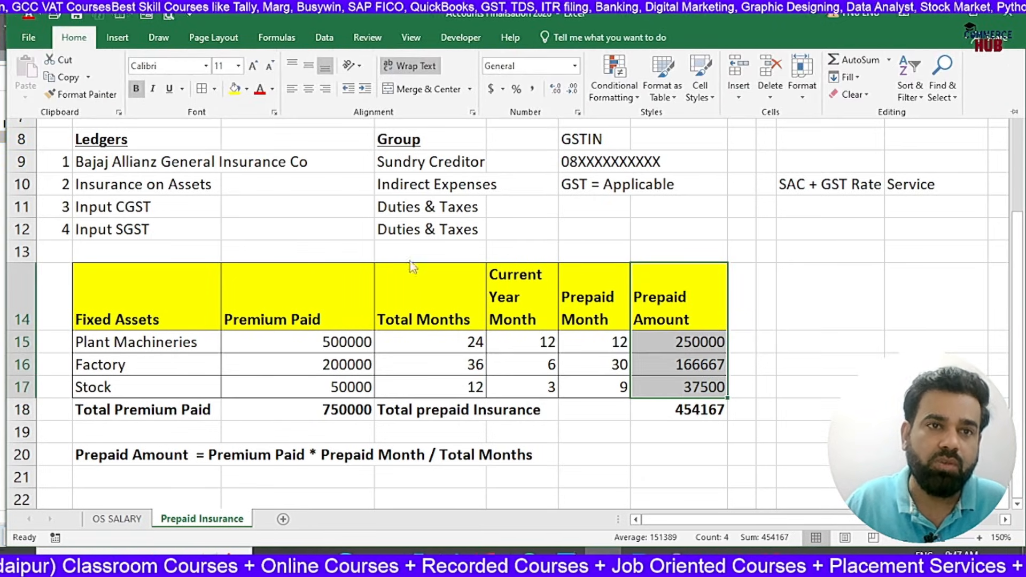
{"action": "left_click", "coordinate": [676, 409]}
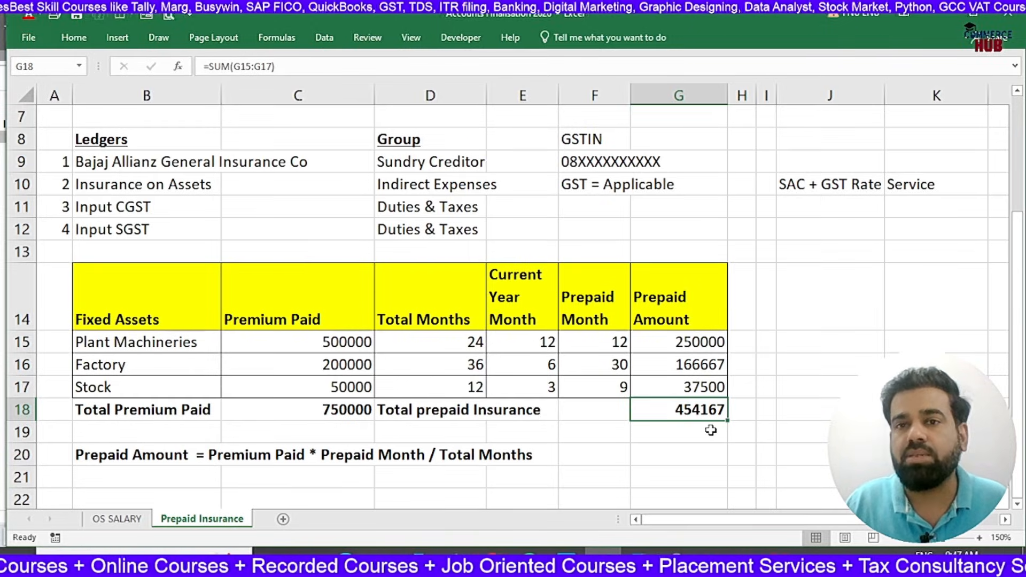
- Switch to TallyPrime, leave the Profit & Loss report and open voucher creation from the Gateway of Tally
{"action": "key", "text": "alt+Tab"}
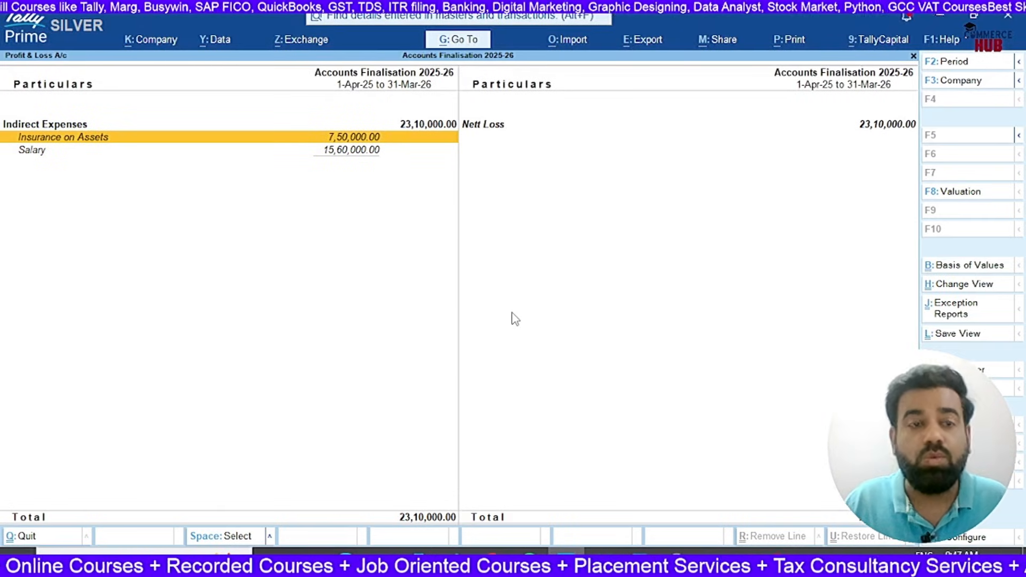
{"action": "key", "text": "Escape"}
{"action": "key", "text": "Escape"}
{"action": "key", "text": "Up"}
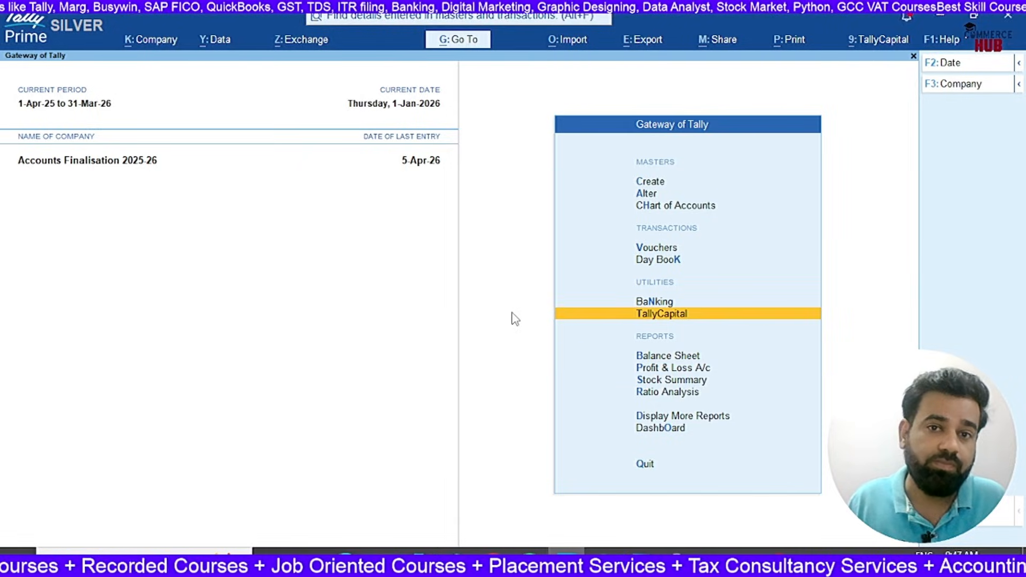
{"action": "key", "text": "Up"}
{"action": "key", "text": "Up"}
{"action": "key", "text": "Up"}
{"action": "key", "text": "Return"}
- Set the voucher date to 31-Mar-26 and change the voucher type to Journal
{"action": "key", "text": "F2"}
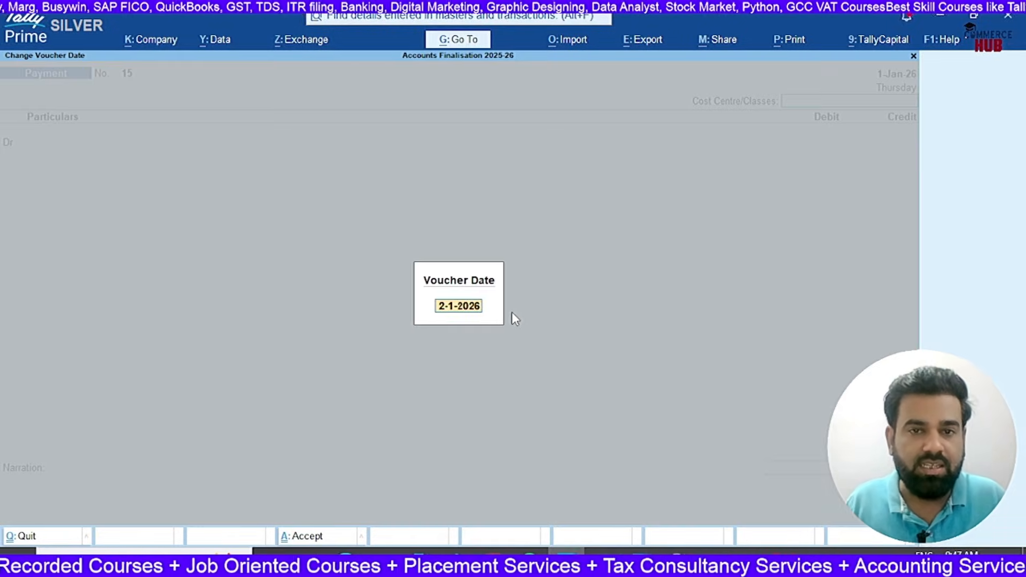
{"action": "type", "text": "31-3-"}
{"action": "key", "text": "Return"}
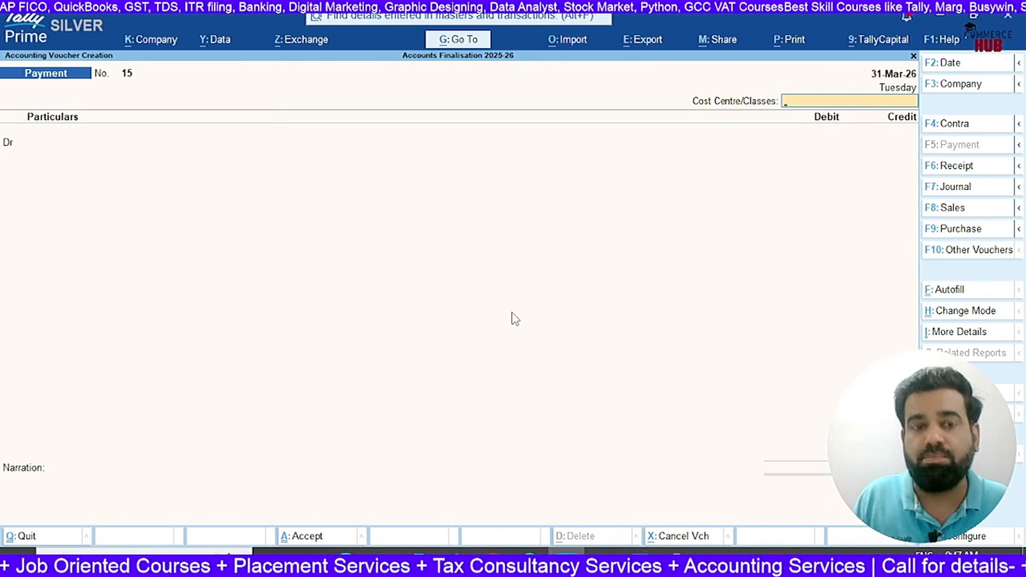
{"action": "key", "text": "F7"}
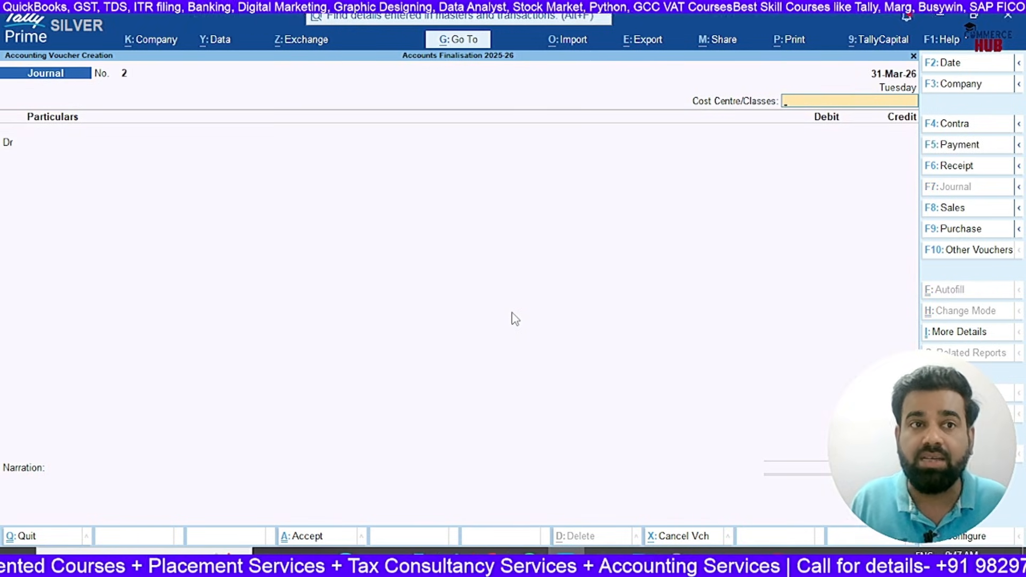
- Start a new ledger from the journal's debit line and name it "Prepaid Insurance of Assets"
{"action": "key", "text": "Return"}
{"action": "key", "text": "alt+c"}
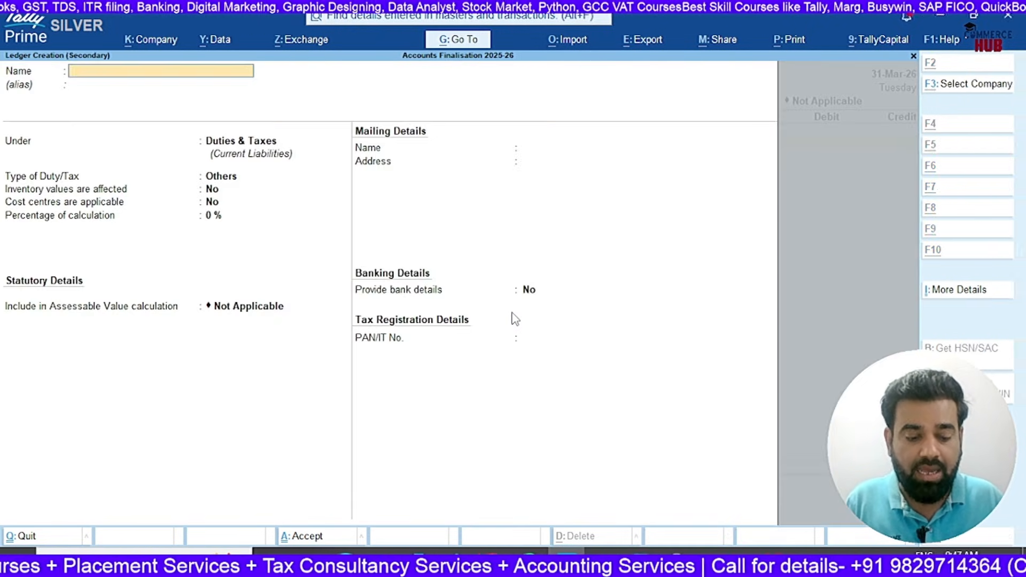
{"action": "type", "text": "Prepaid"}
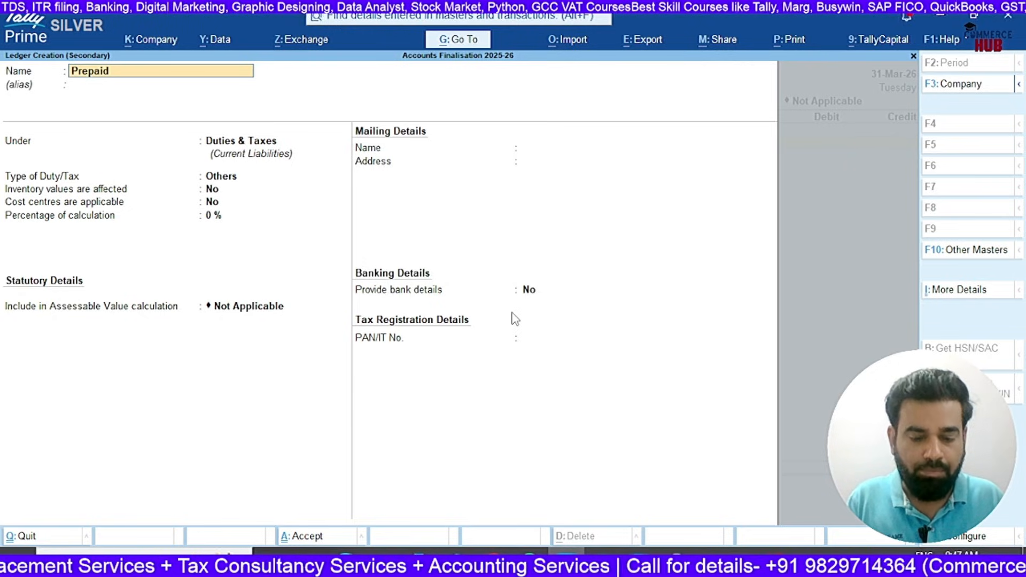
{"action": "type", "text": " Insurance"}
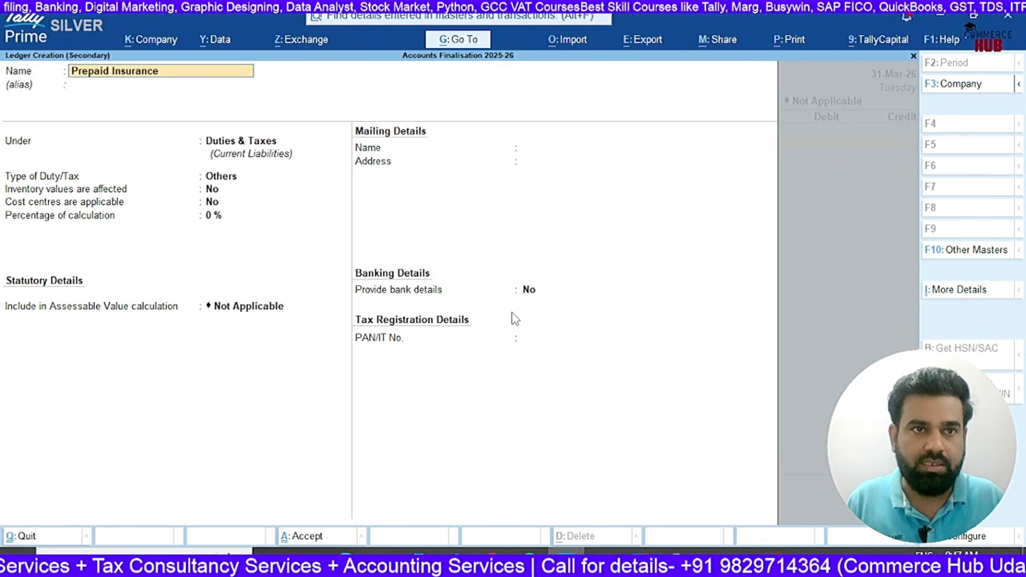
{"action": "type", "text": " of Assets"}
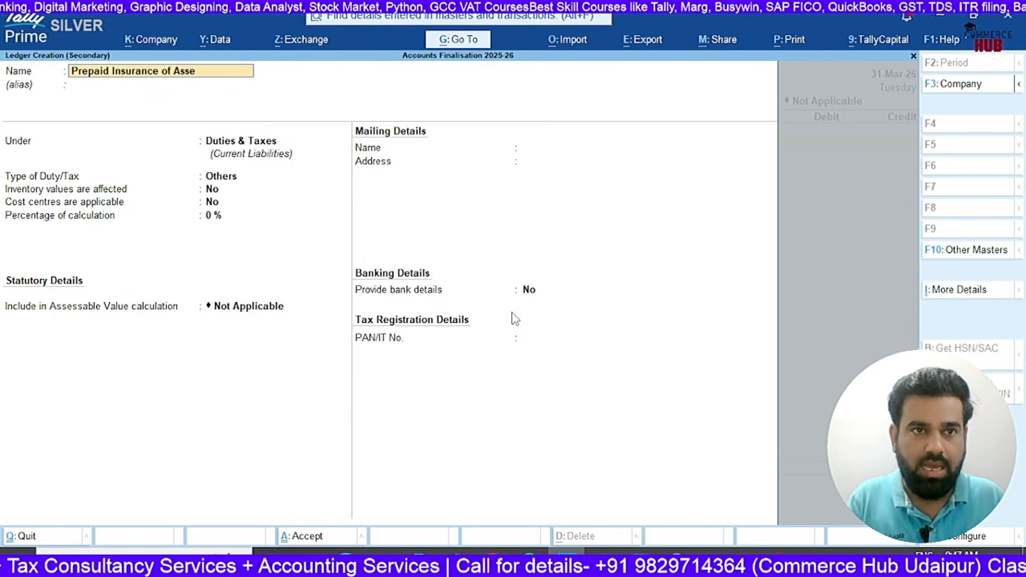
{"action": "key", "text": "Return"}
{"action": "key", "text": "Return"}
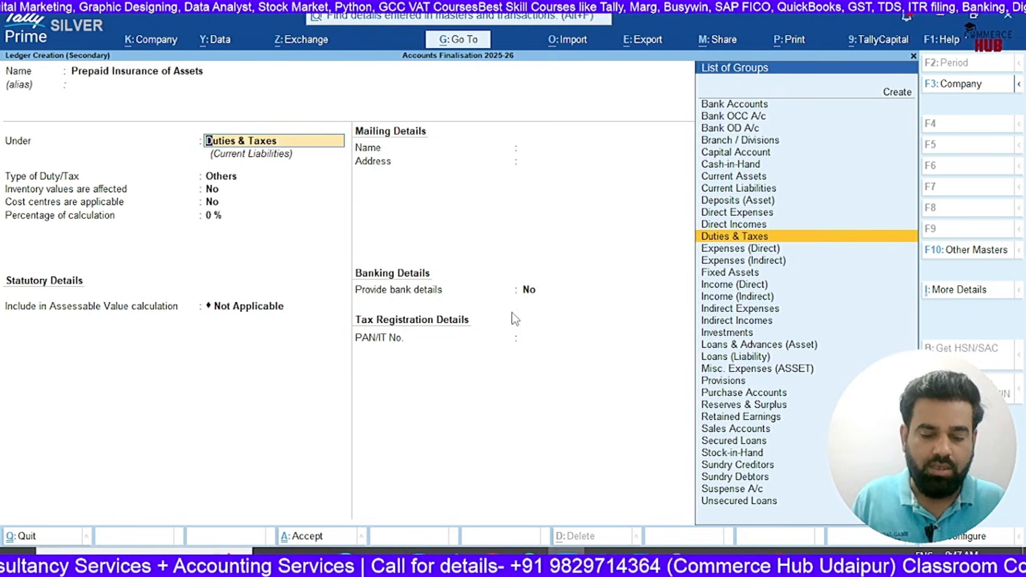
- Place the new Prepaid Insurance of Assets ledger under Current Assets and save it with the remaining default settings
{"action": "type", "text": "Cur"}
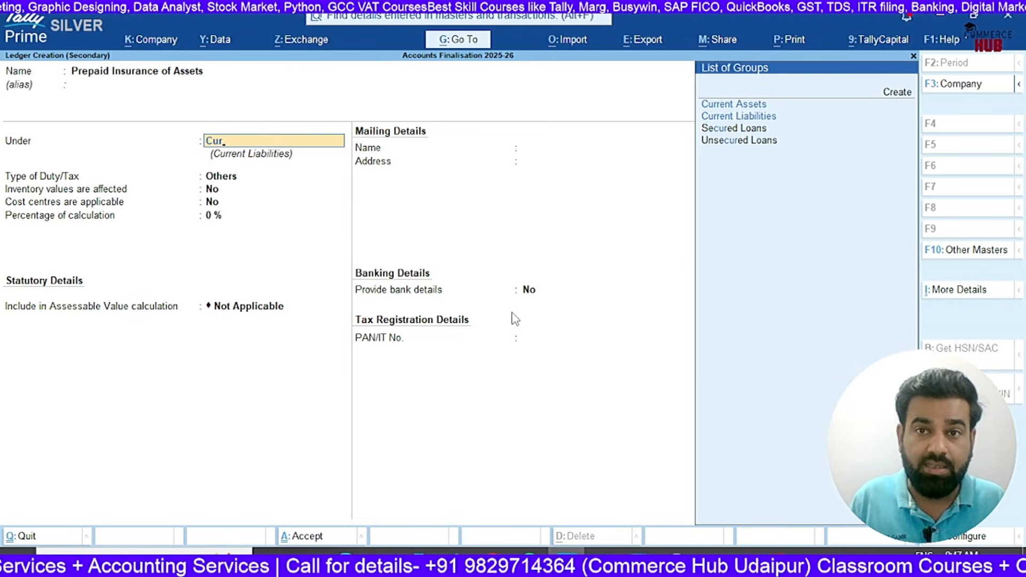
{"action": "key", "text": "Return"}
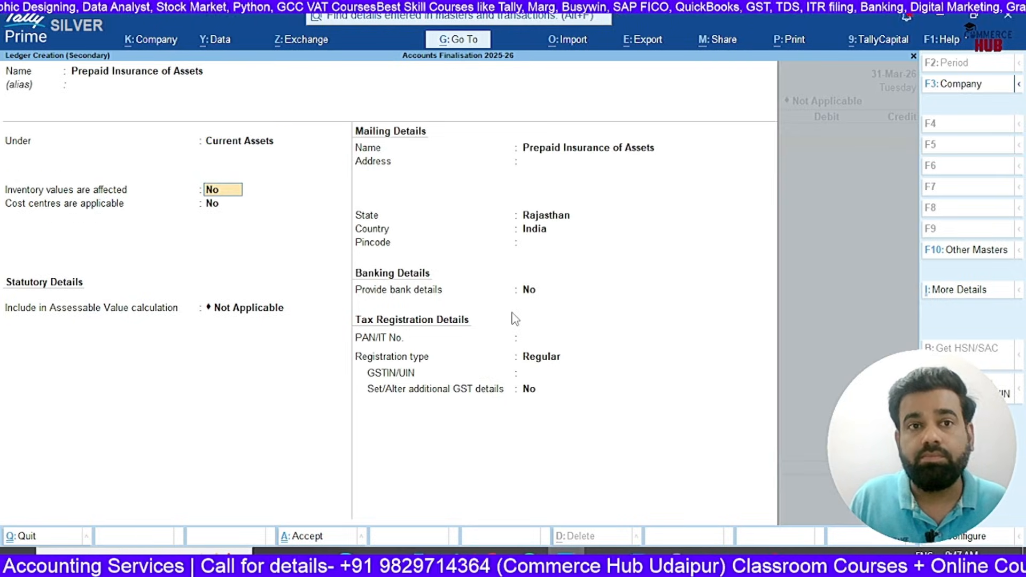
{"action": "key", "text": "Return"}
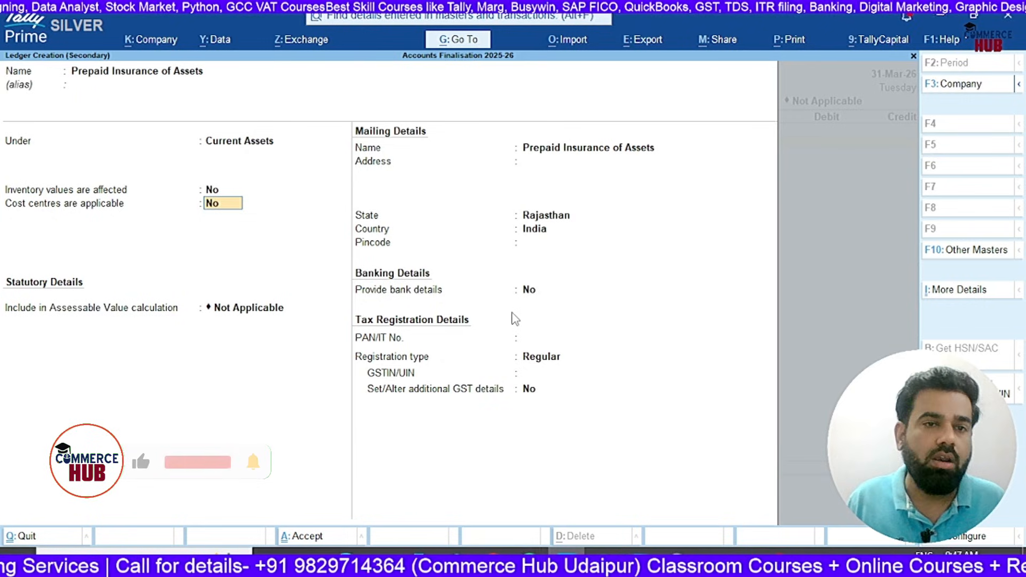
{"action": "key", "text": "Return"}
{"action": "key", "text": "Return"}
{"action": "key", "text": "ctrl+a"}
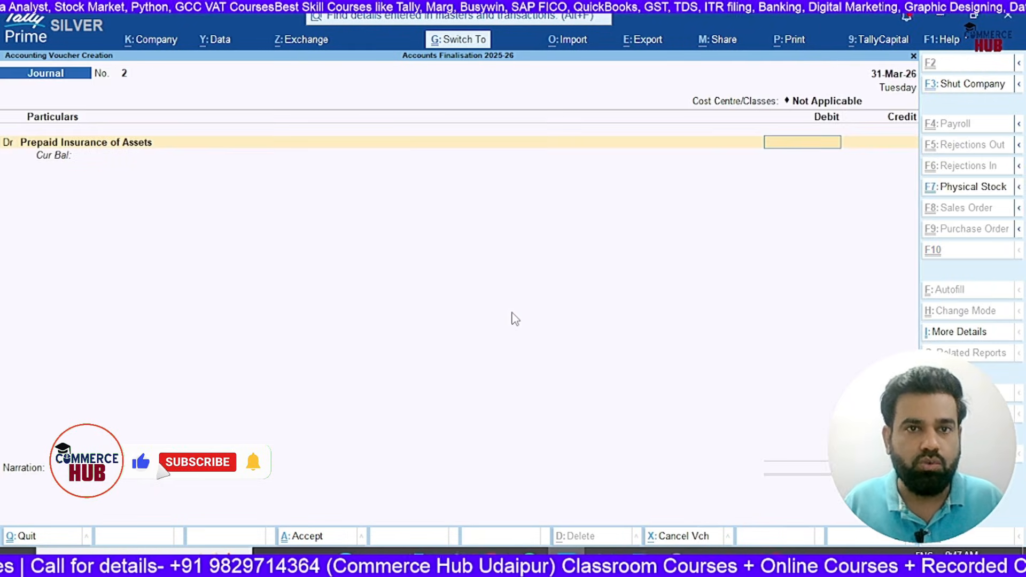
- Look up the total prepaid insurance in the Excel workbook and debit Prepaid Insurance of Assets with 454167 in the Tally journal voucher
{"action": "key", "text": "alt+Tab"}
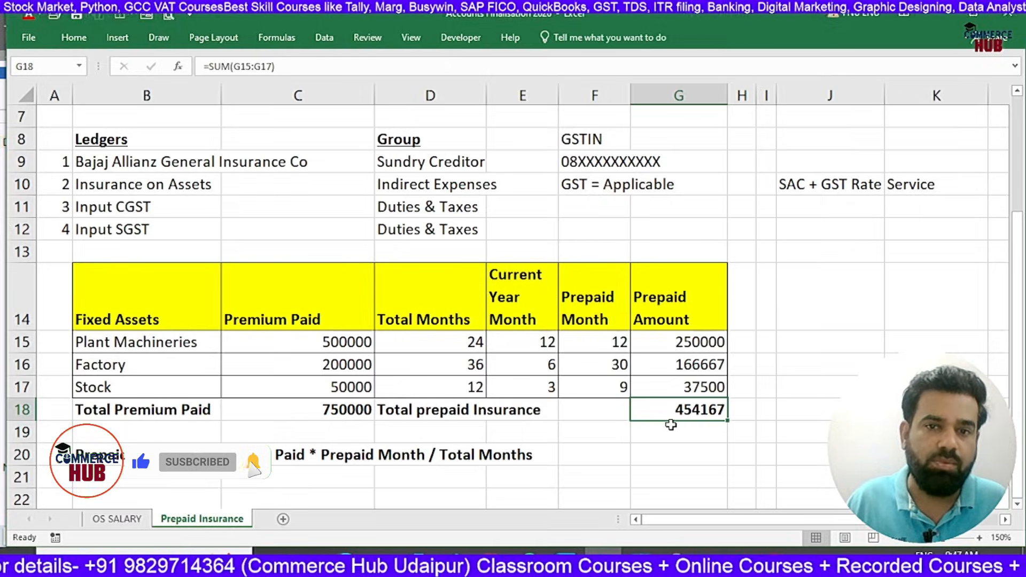
{"action": "key", "text": "alt+Tab"}
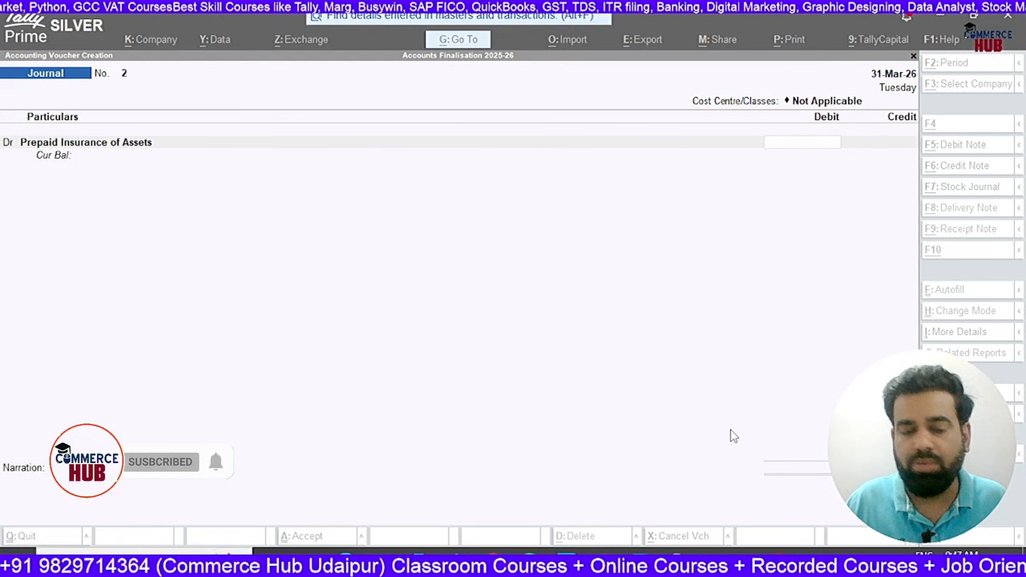
{"action": "type", "text": "4,54,16"}
{"action": "type", "text": "7"}
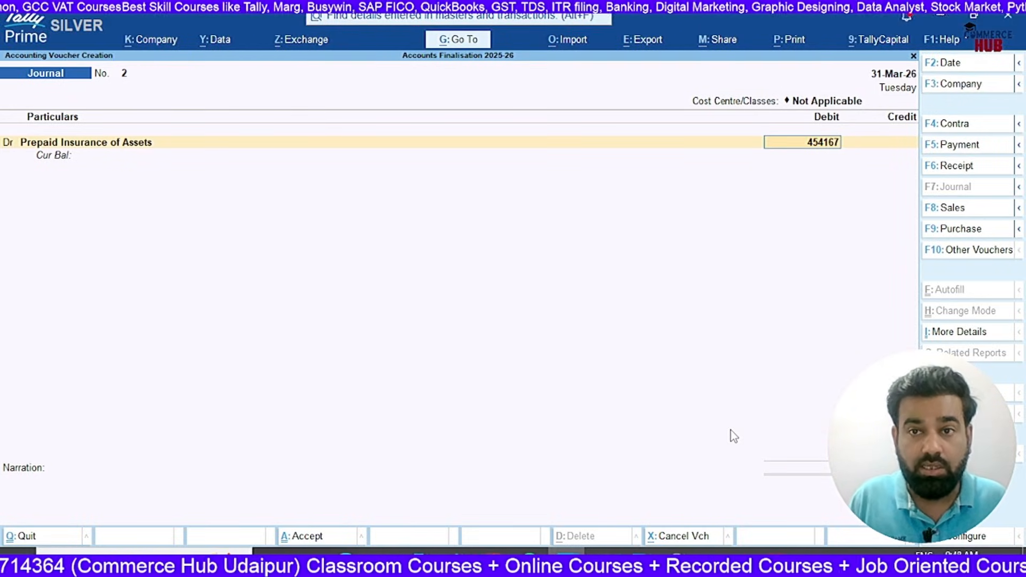
{"action": "key", "text": "Return"}
{"action": "key", "text": "Return"}
- Credit the Insurance on Assets ledger with 4,54,167.00 in the journal voucher
{"action": "type", "text": "In"}
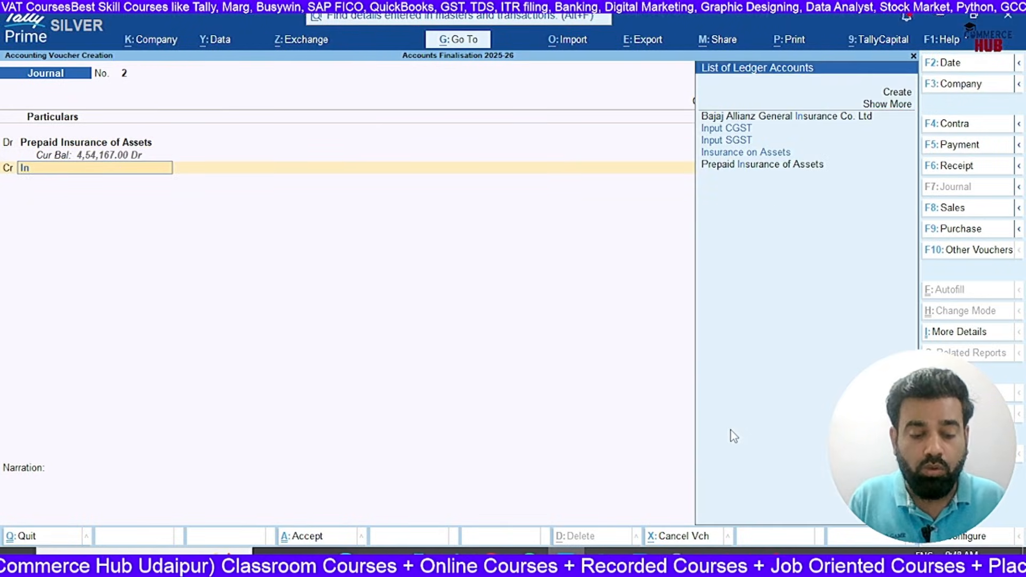
{"action": "type", "text": "su"}
{"action": "key", "text": "Return"}
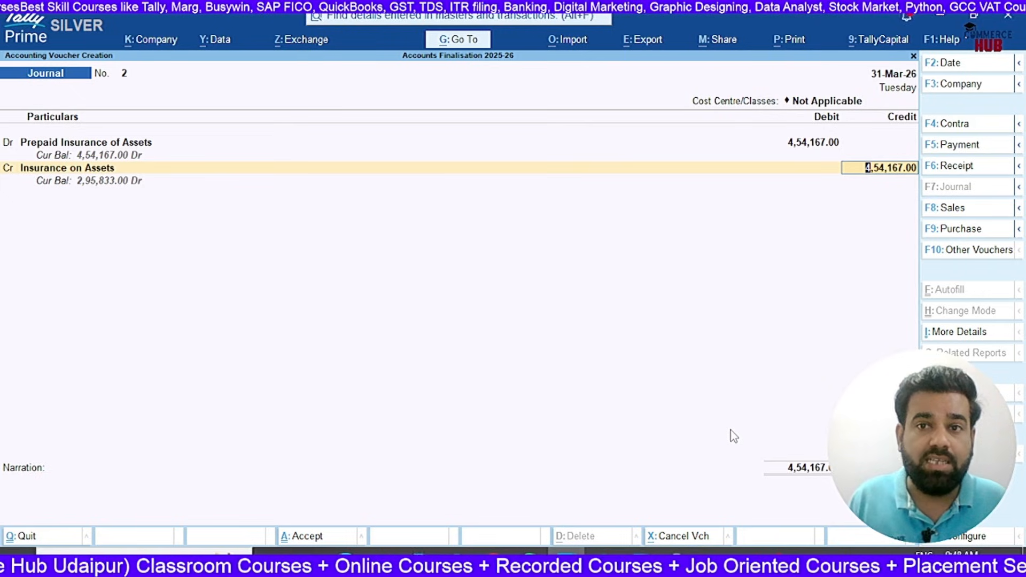
{"action": "key", "text": "Return"}
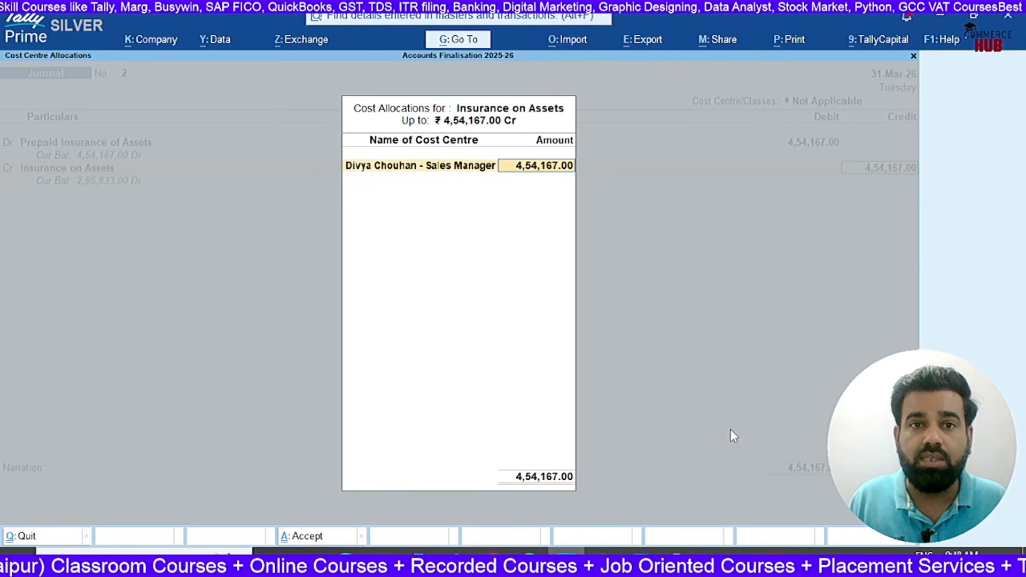
- Alter the Insurance on Assets ledger so cost centres are not applicable, and accept its 4,54,167.00 credit without a cost allocation
{"action": "key", "text": "Return"}
{"action": "key", "text": "shift+Tab"}
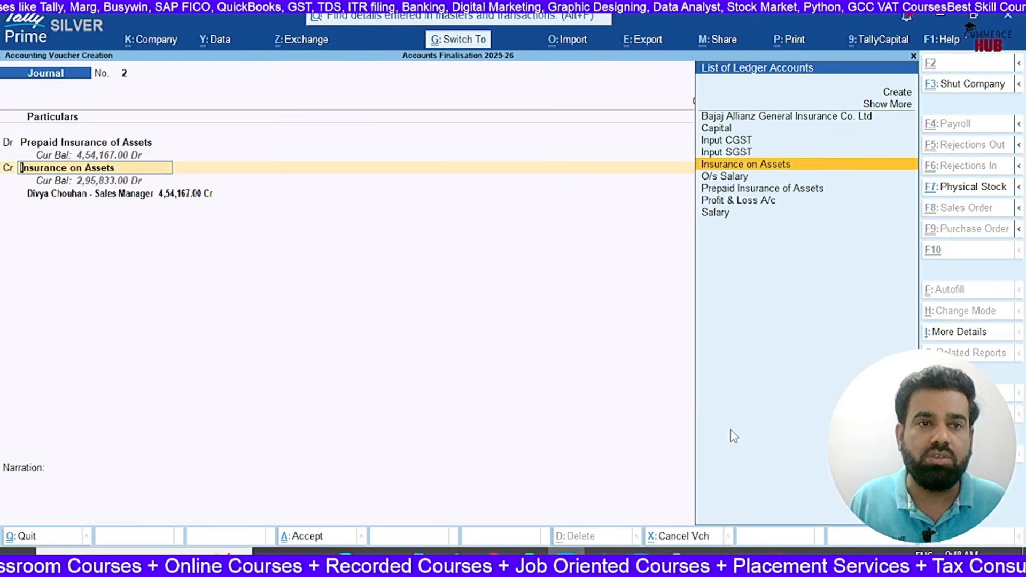
{"action": "key", "text": "ctrl+Return"}
{"action": "key", "text": "Return"}
{"action": "key", "text": "Return"}
{"action": "key", "text": "Return"}
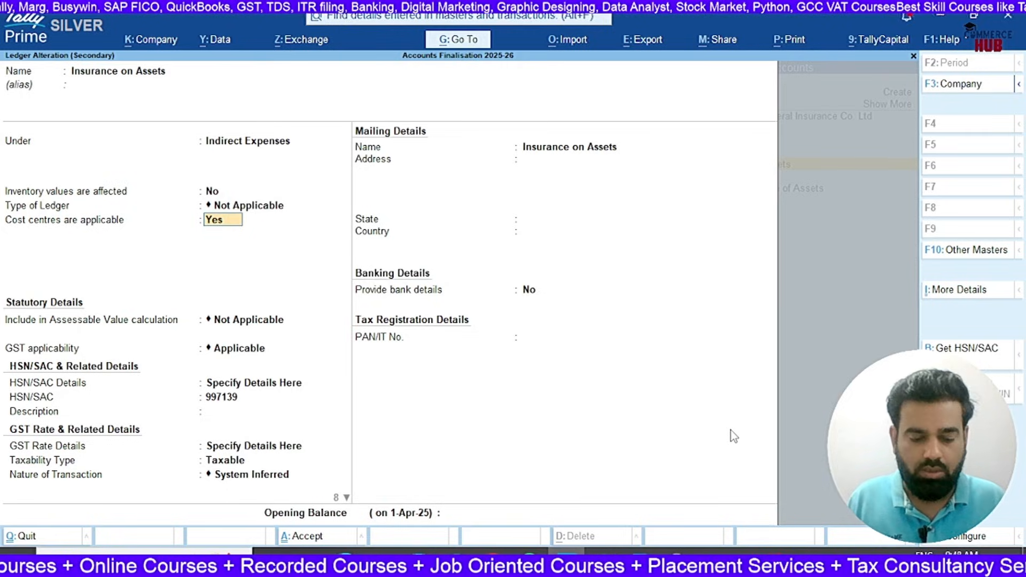
{"action": "key", "text": "Return"}
{"action": "key", "text": "ctrl+a"}
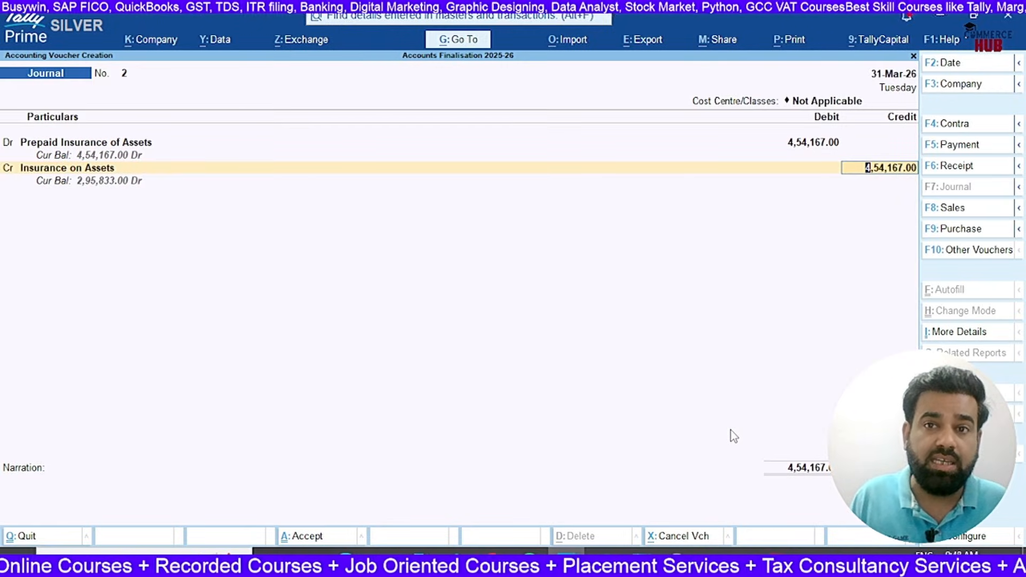
{"action": "key", "text": "Return"}
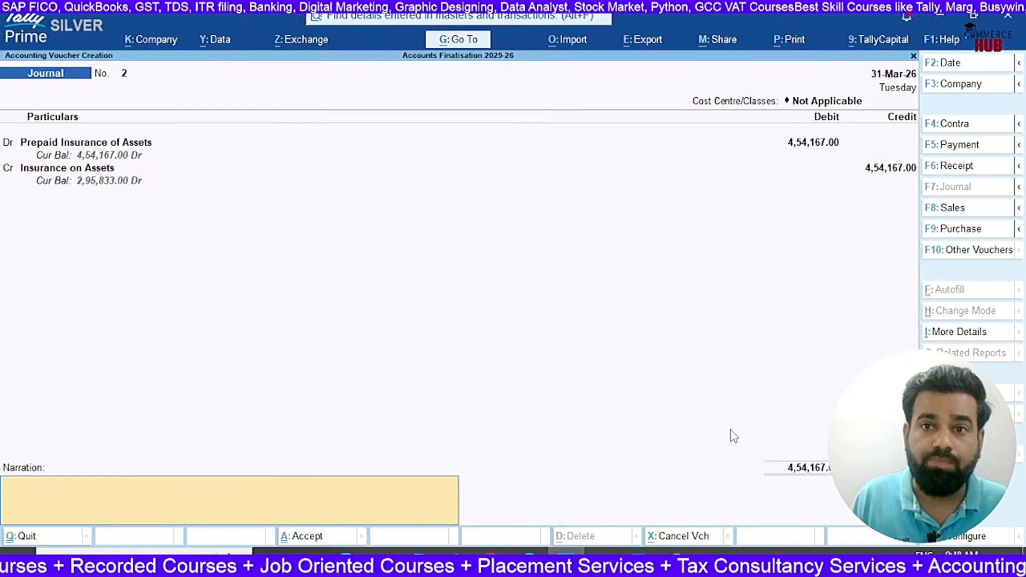
- Compare the journal entry's debit and credit with the prepaid amount table in the Excel Prepaid Insurance sheet
{"action": "key", "text": "alt+Tab"}
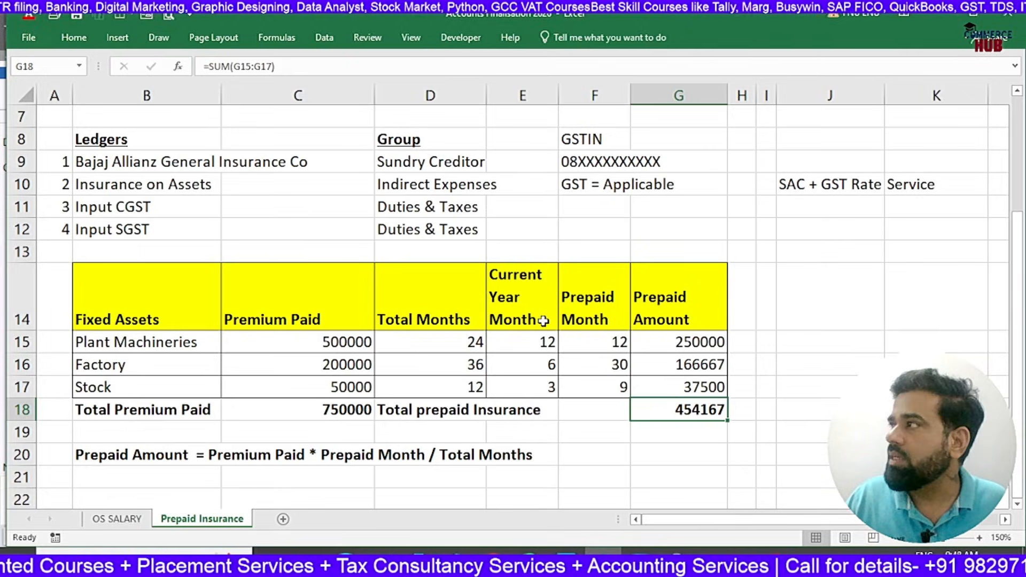
{"action": "scroll", "coordinate": [543, 321], "scroll_direction": "up", "scroll_amount": 2}
{"action": "scroll", "coordinate": [543, 320], "scroll_direction": "down", "scroll_amount": 2}
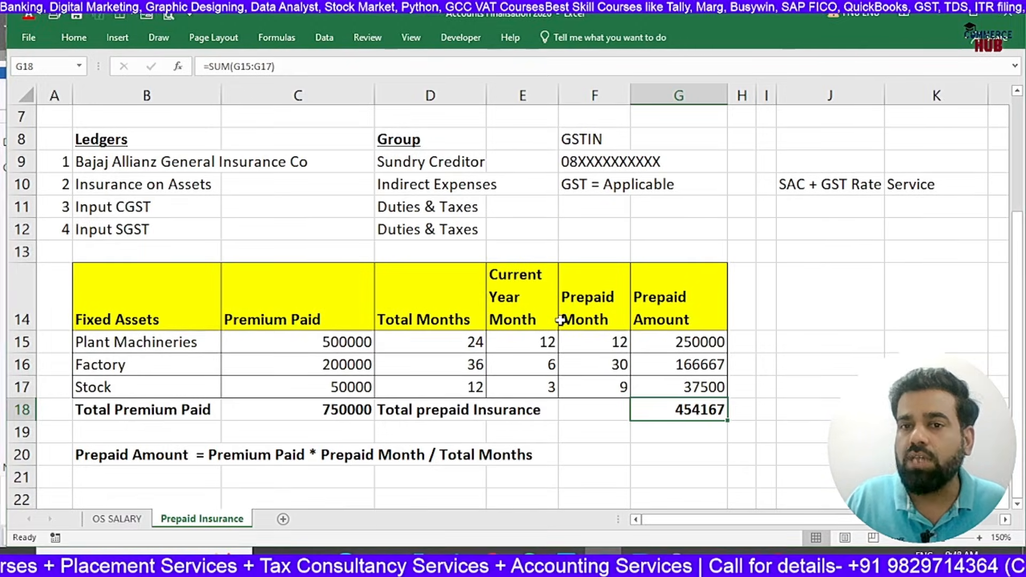
{"action": "key", "text": "alt+Tab"}
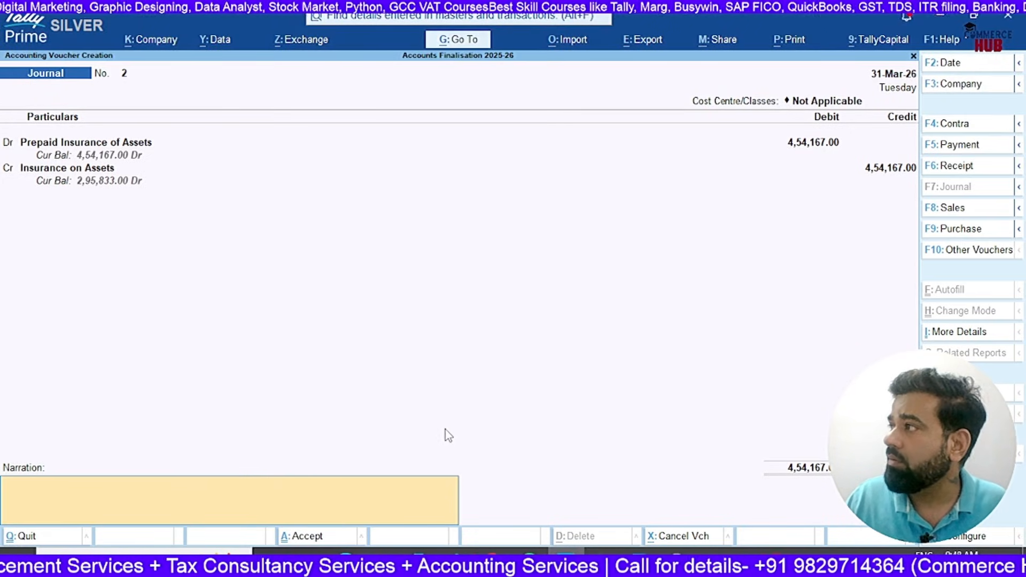
{"action": "key", "text": "alt+Tab"}
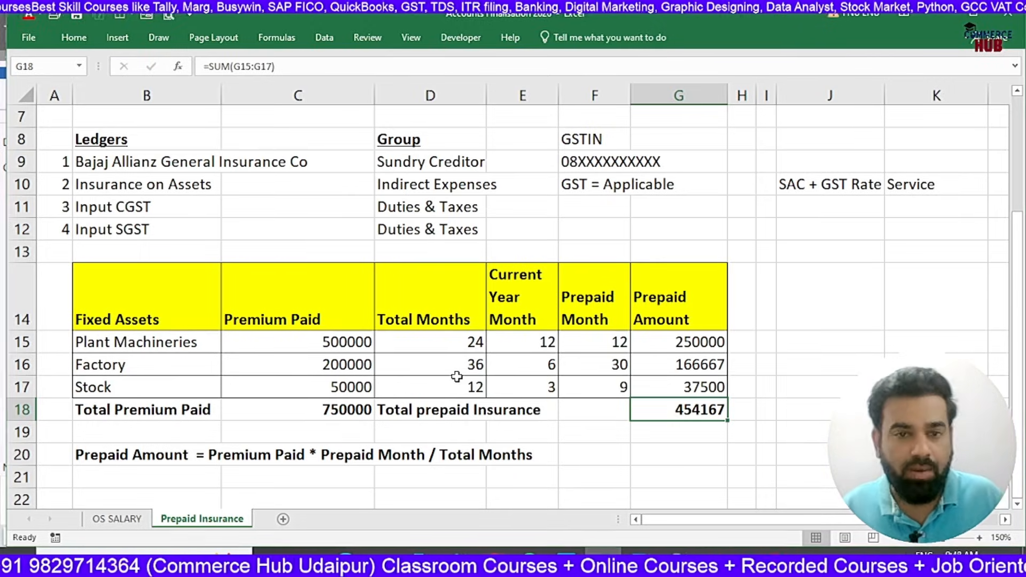
{"action": "key", "text": "alt+Tab"}
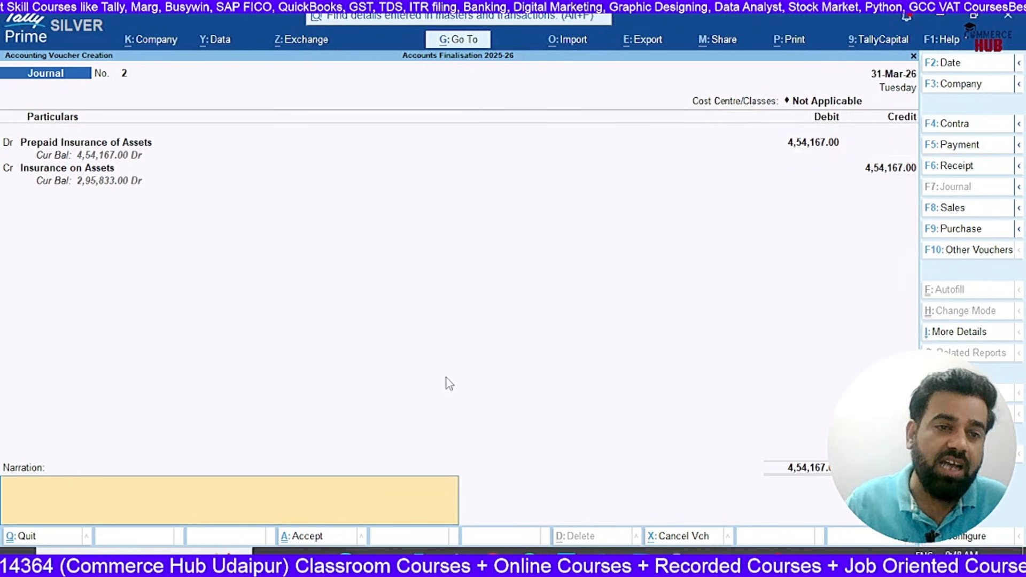
{"action": "key", "text": "alt+Tab"}
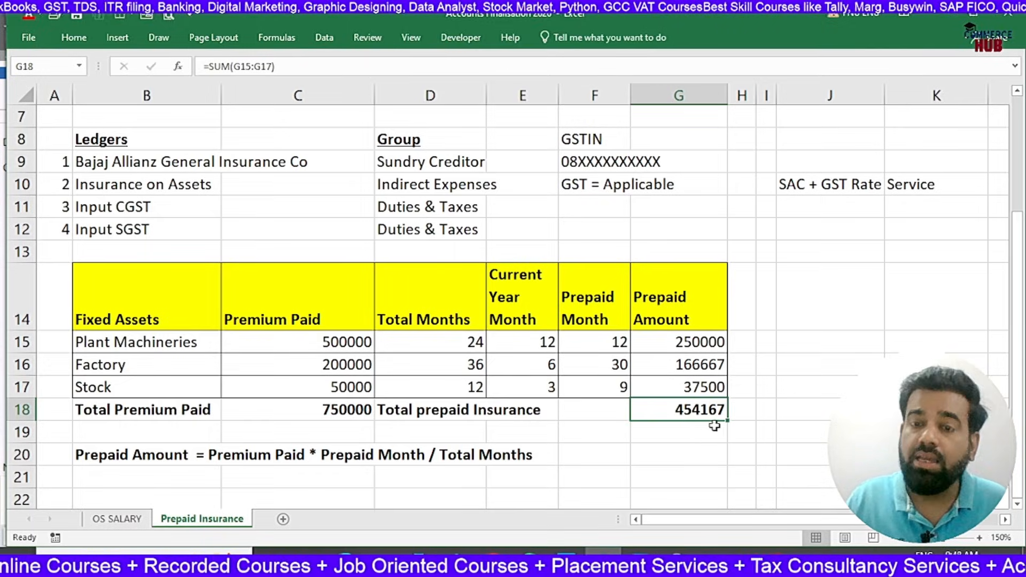
{"action": "key", "text": "alt+Tab"}
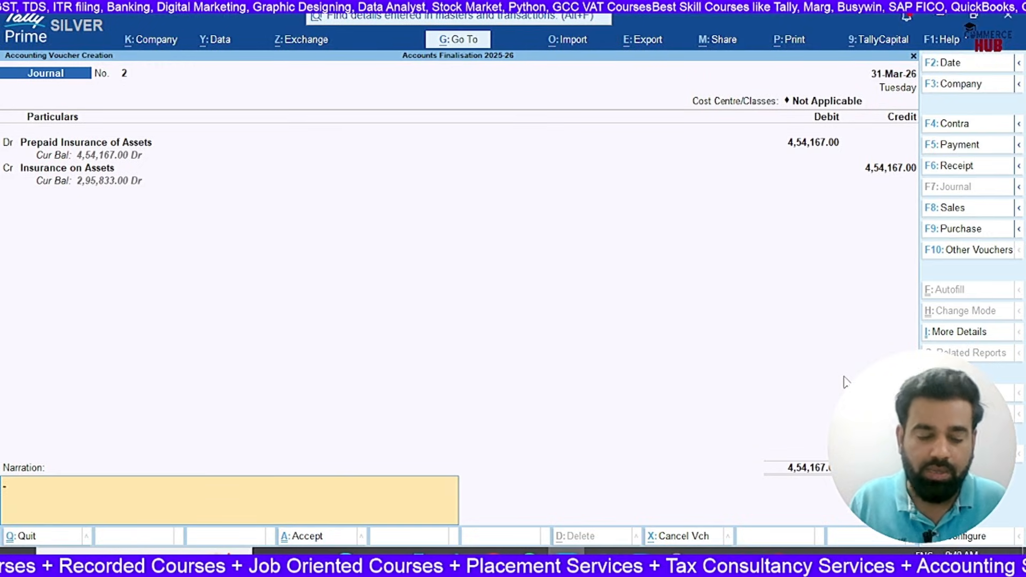
- Enter the narration "Prepaid Insurance on Assets" and save the journal voucher
{"action": "type", "text": "Prepaid"}
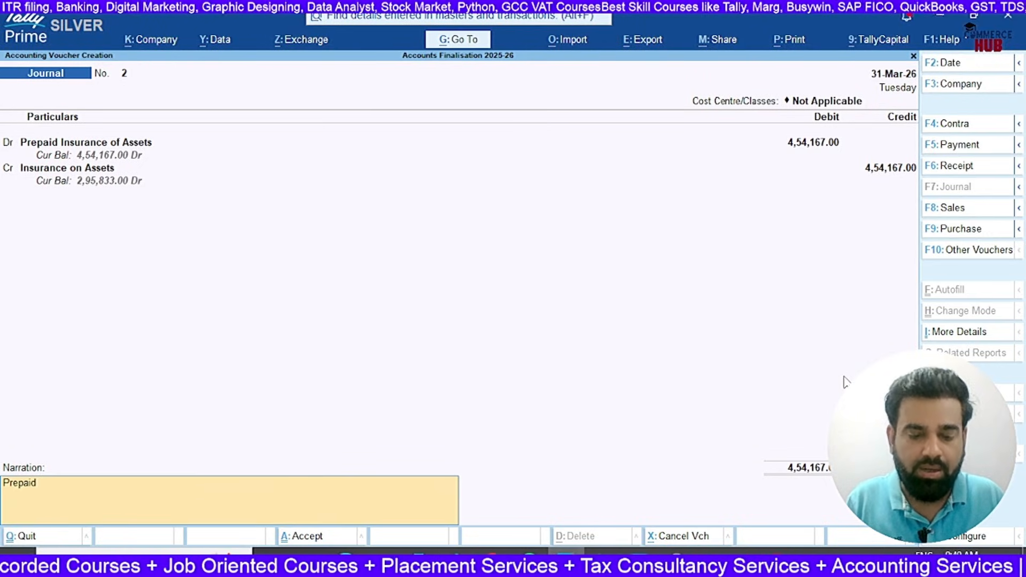
{"action": "type", "text": " Insurance on"}
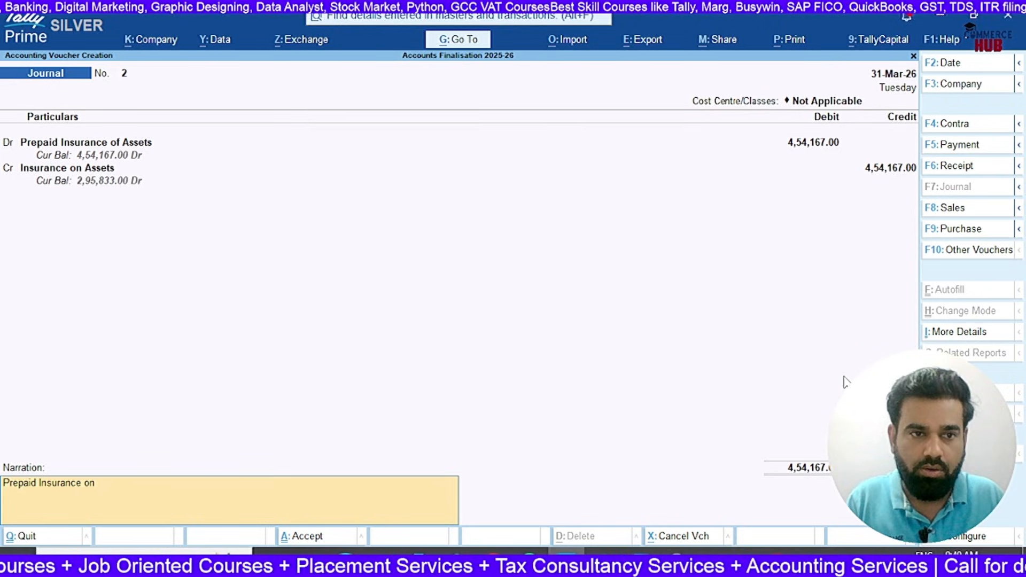
{"action": "type", "text": " Assets"}
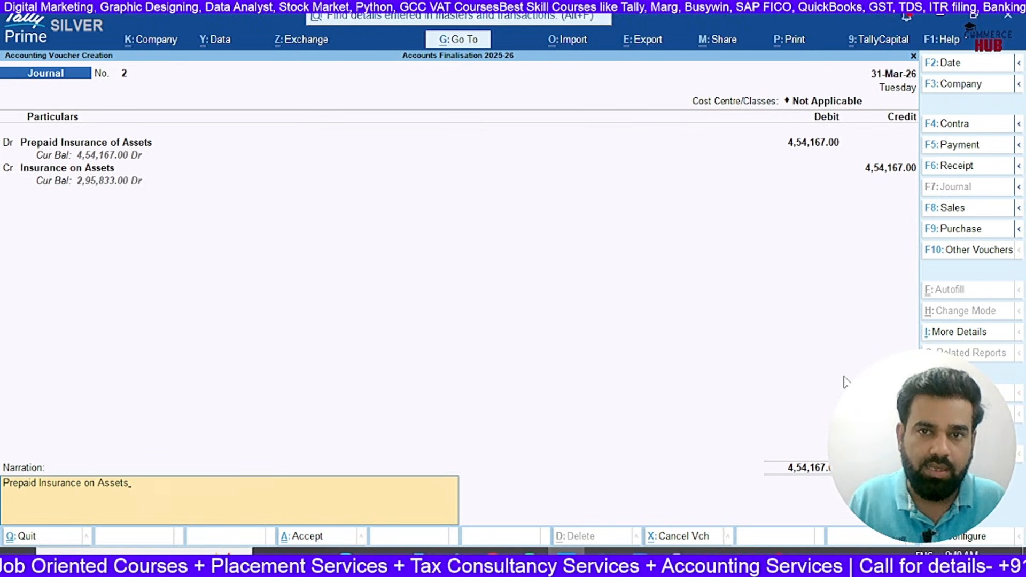
{"action": "key", "text": "Return"}
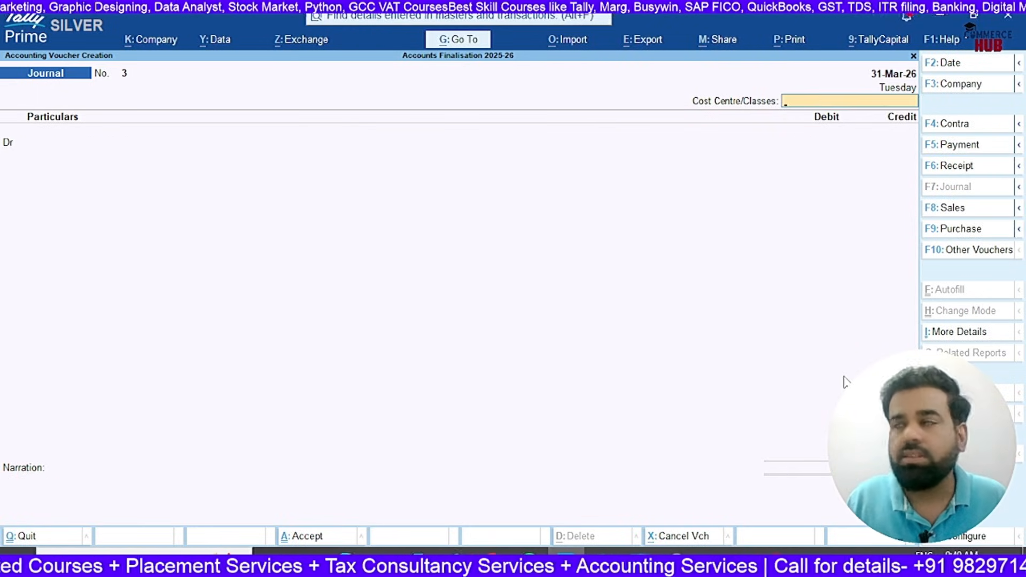
- Leave voucher entry and open the Profit & Loss A/c with Indirect Expenses expanded to its ledgers
{"action": "key", "text": "alt+Tab"}
{"action": "key", "text": "alt+Tab"}
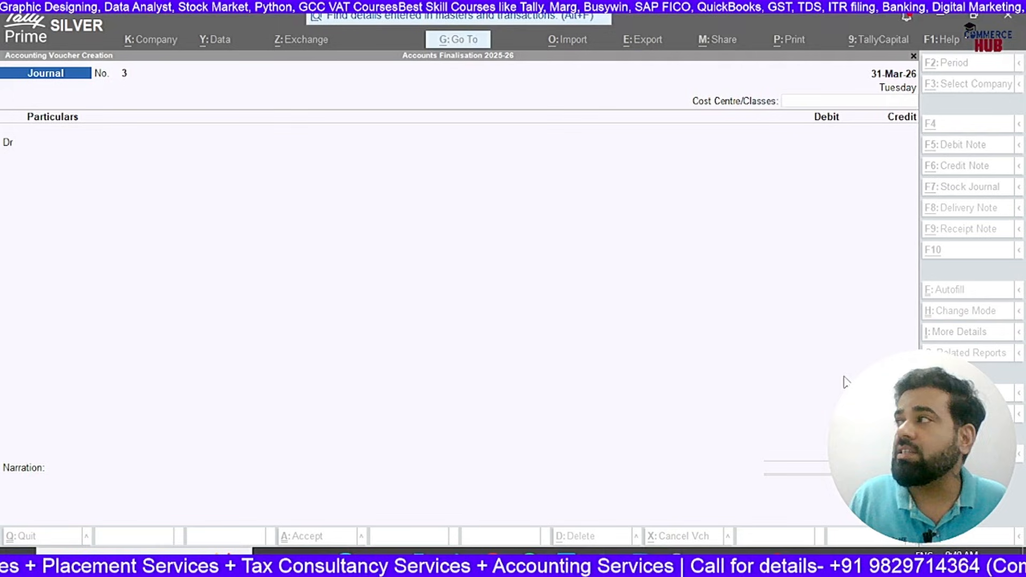
{"action": "key", "text": "Escape"}
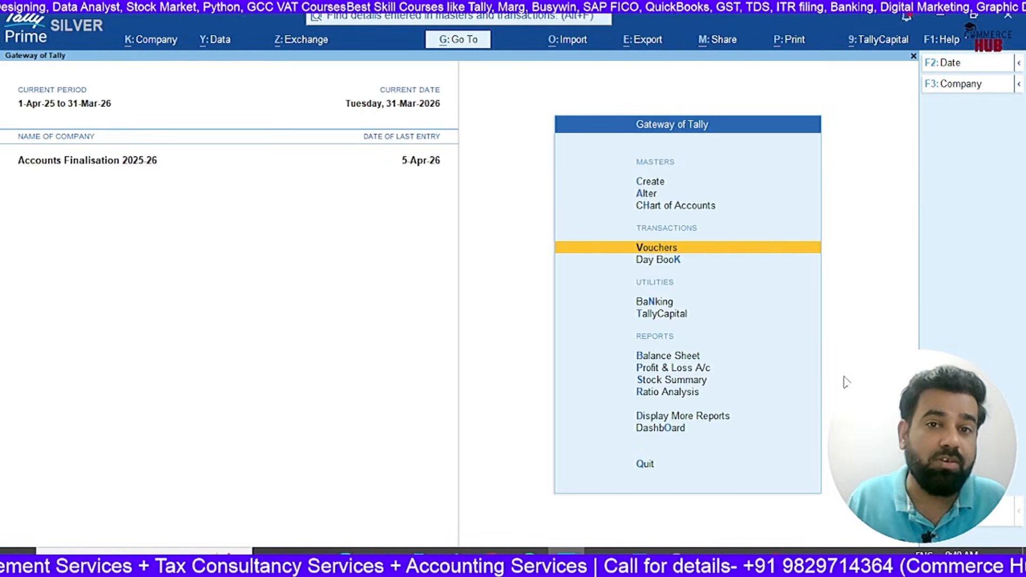
{"action": "key", "text": "Down"}
{"action": "key", "text": "Down"}
{"action": "key", "text": "Down"}
{"action": "key", "text": "Down"}
{"action": "key", "text": "Down"}
{"action": "key", "text": "Return"}
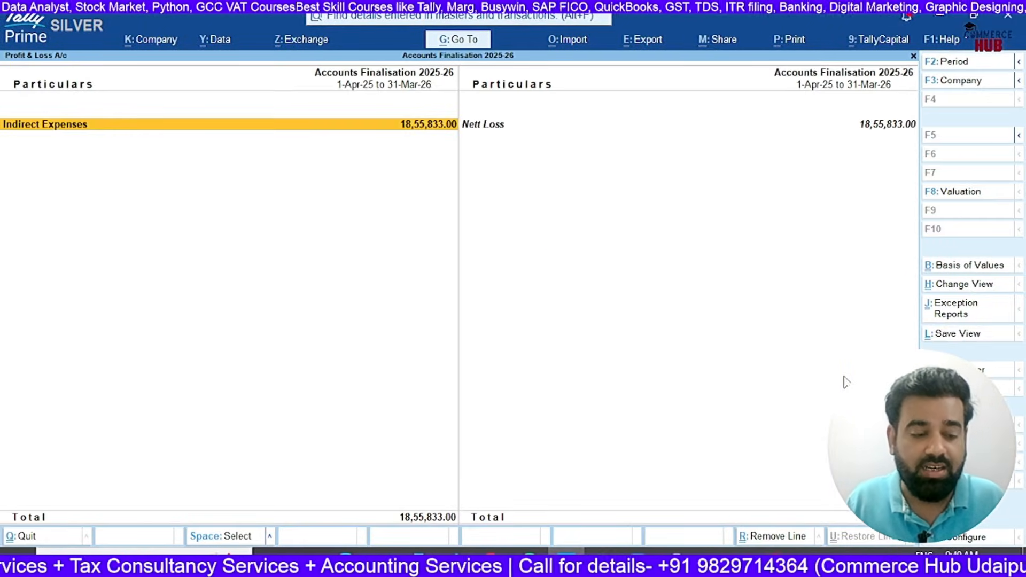
{"action": "key", "text": "alt+F5"}
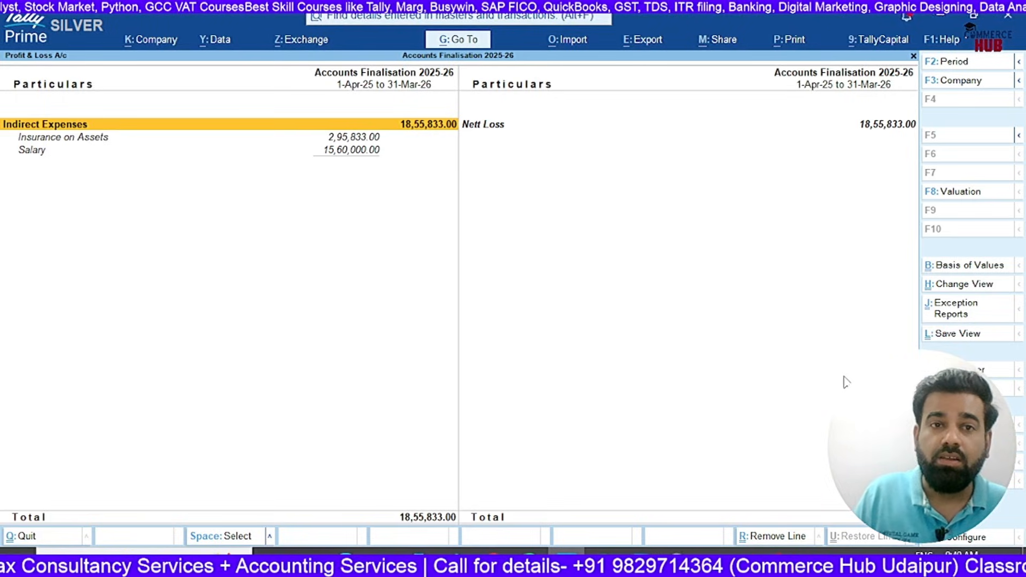
- Check the Insurance on Assets expense in the Profit & Loss A/c against the prepaid insurance calculation in the Excel workbook
{"action": "key", "text": "Down"}
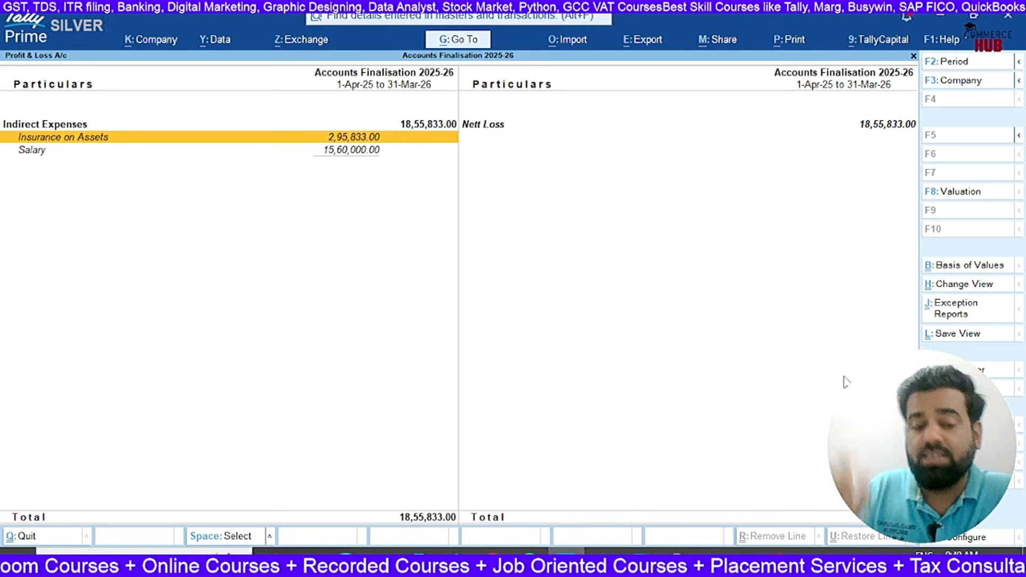
{"action": "key", "text": "alt+Tab"}
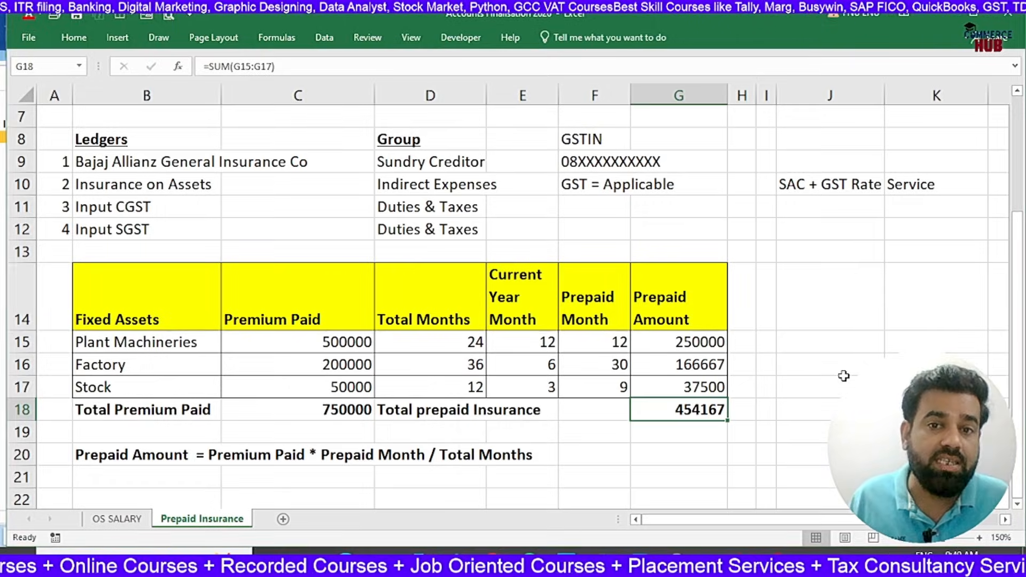
{"action": "key", "text": "alt+Tab"}
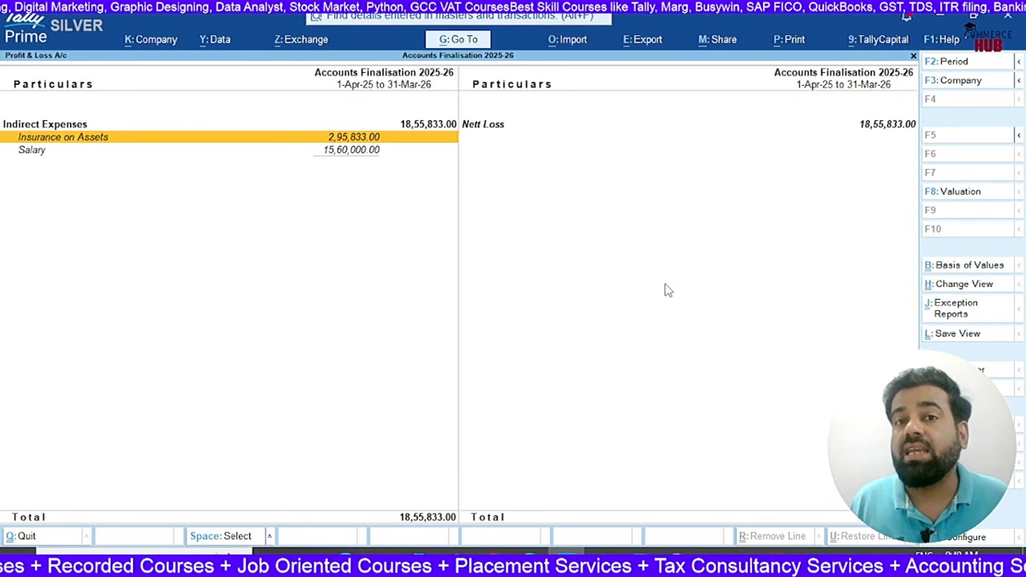
- Open the Balance Sheet and check Prepaid Insurance of Assets under Current Assets against the total prepaid insurance in the Excel workbook
{"action": "key", "text": "Escape"}
{"action": "key", "text": "Up"}
{"action": "key", "text": "Return"}
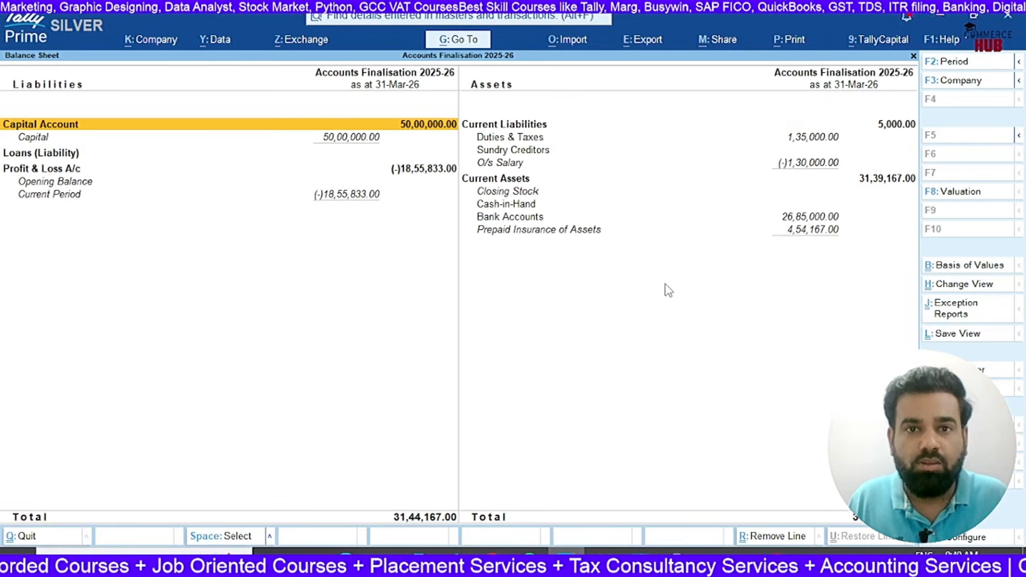
{"action": "key", "text": "Right"}
{"action": "key", "text": "Down"}
{"action": "key", "text": "Down"}
{"action": "key", "text": "Down"}
{"action": "key", "text": "Down"}
{"action": "key", "text": "Down"}
{"action": "key", "text": "Down"}
{"action": "key", "text": "Down"}
{"action": "key", "text": "Down"}
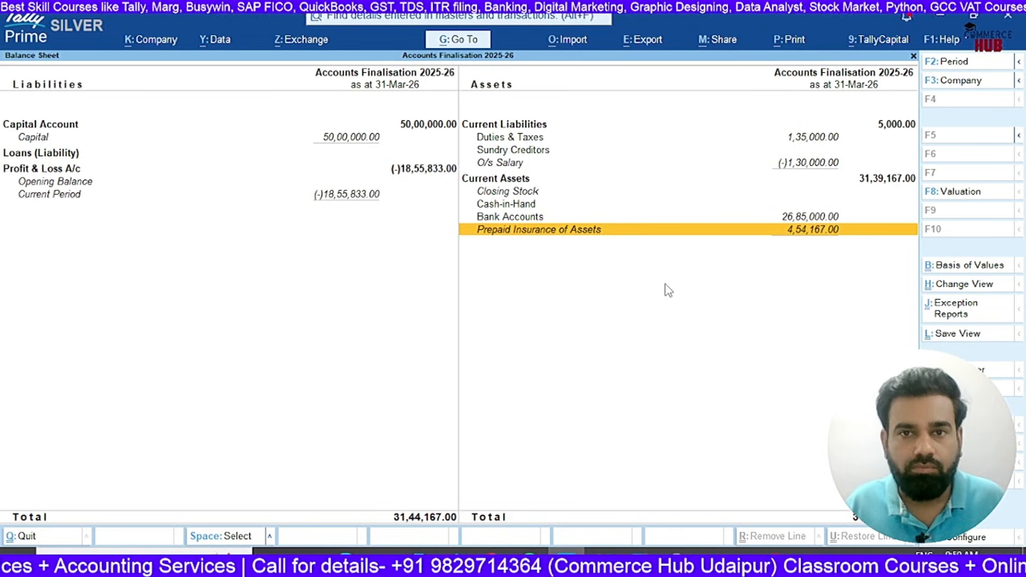
{"action": "key", "text": "alt+Tab"}
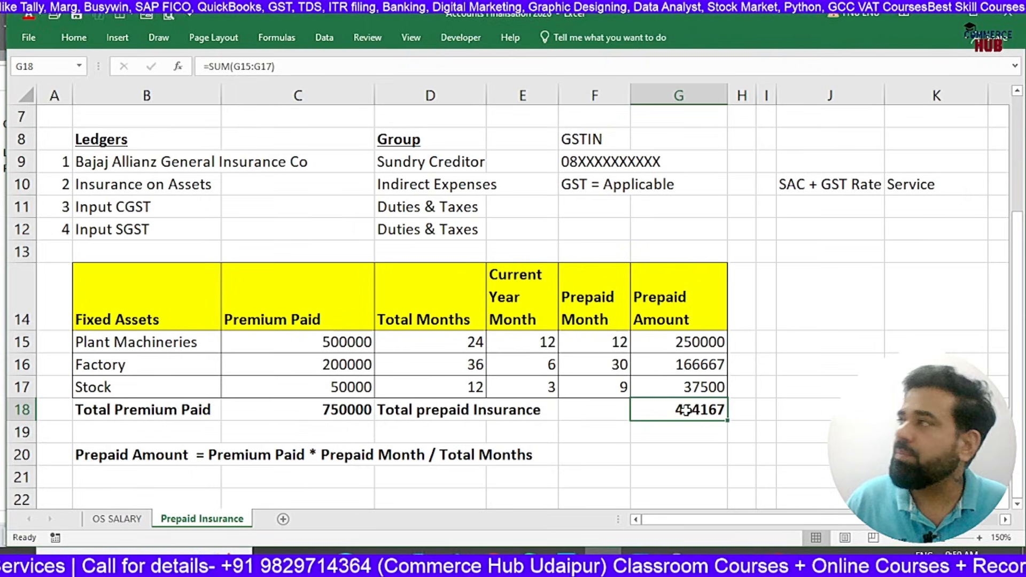
- Enter the debit line "Prepaid Insurance a/c Dr 454167" in cell B22 below the prepaid amount formula
{"action": "scroll", "coordinate": [442, 454], "scroll_direction": "down", "scroll_amount": 2}
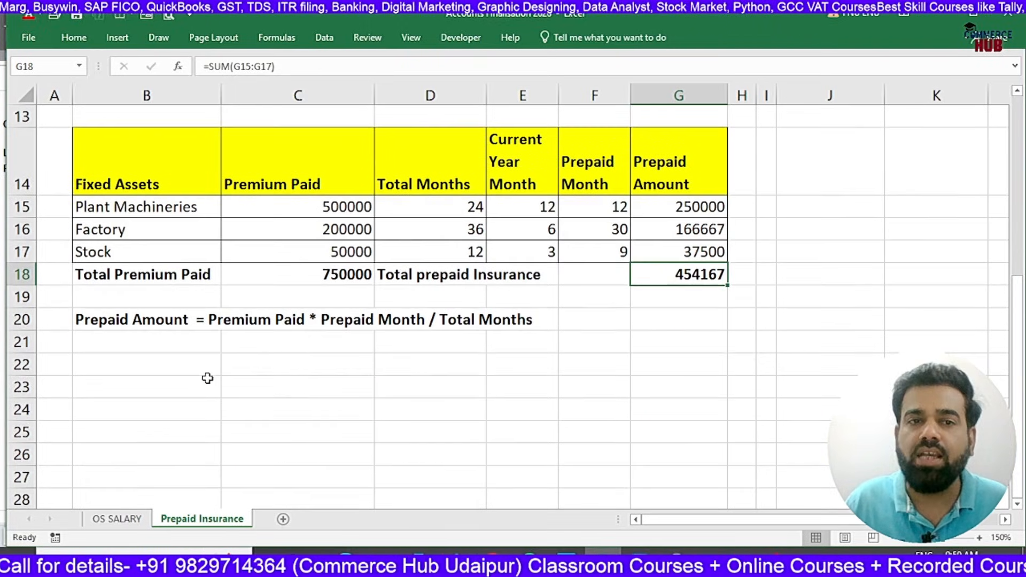
{"action": "left_click", "coordinate": [208, 376]}
{"action": "type", "text": "Pre"}
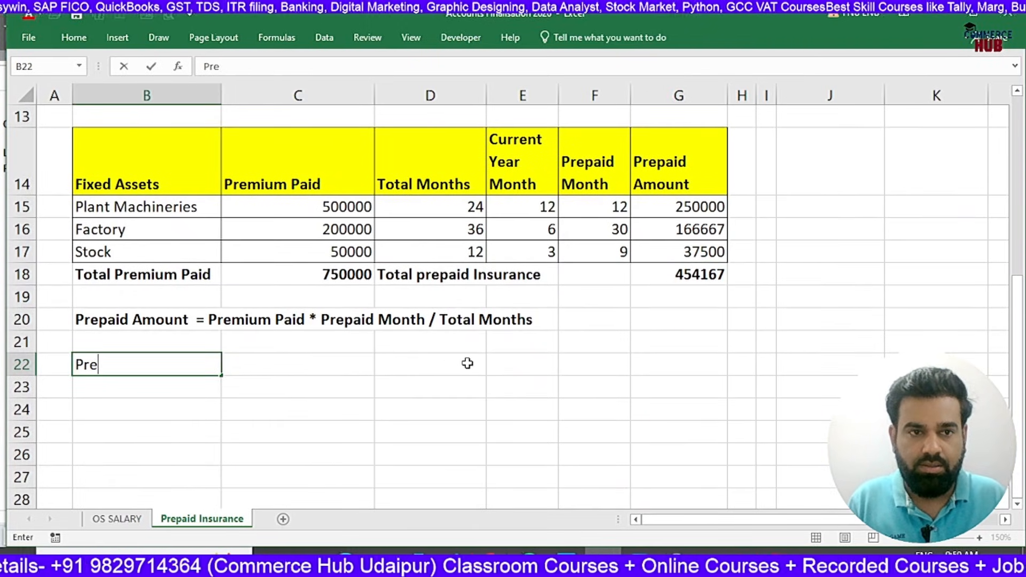
{"action": "type", "text": "paid Insuance"}
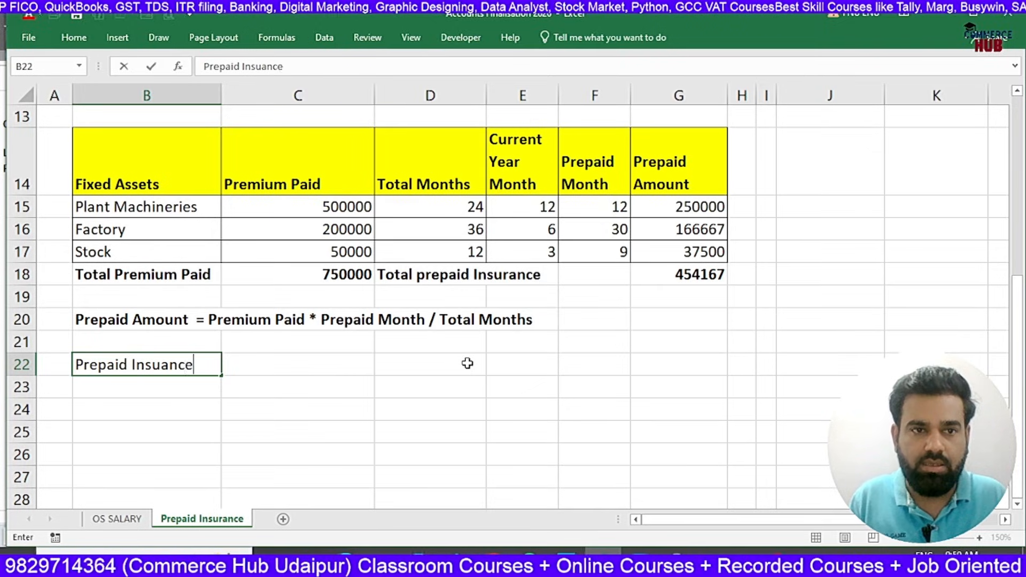
{"action": "key", "text": "BackSpace"}
{"action": "key", "text": "BackSpace"}
{"action": "key", "text": "BackSpace"}
{"action": "key", "text": "BackSpace"}
{"action": "type", "text": "rance a"}
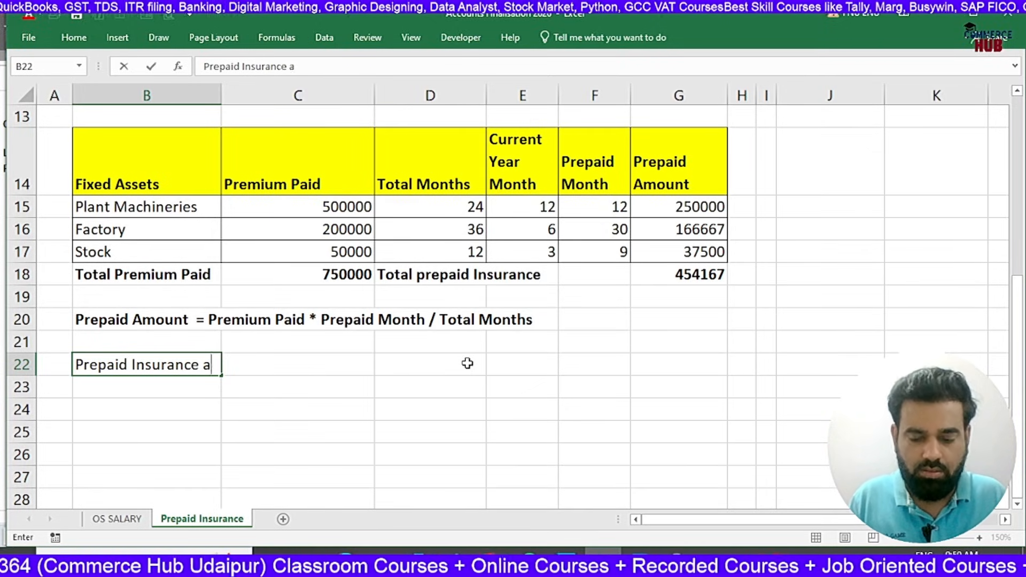
{"action": "type", "text": "/c Dr 454167"}
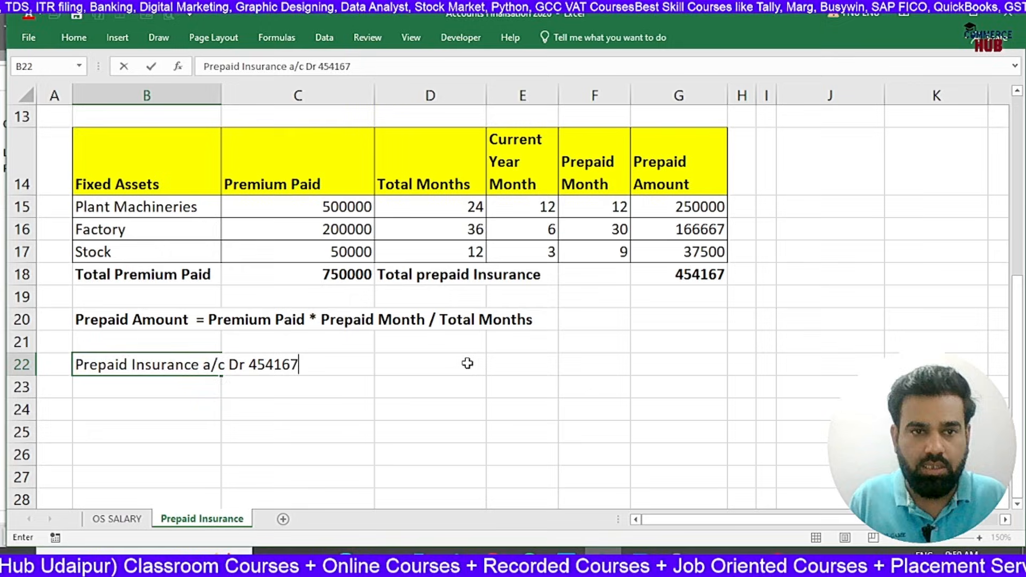
{"action": "key", "text": "Return"}
- Enter the credit line "To Insurance on Assets a/c 454167" in cell C23 and make it bold
{"action": "key", "text": "Right"}
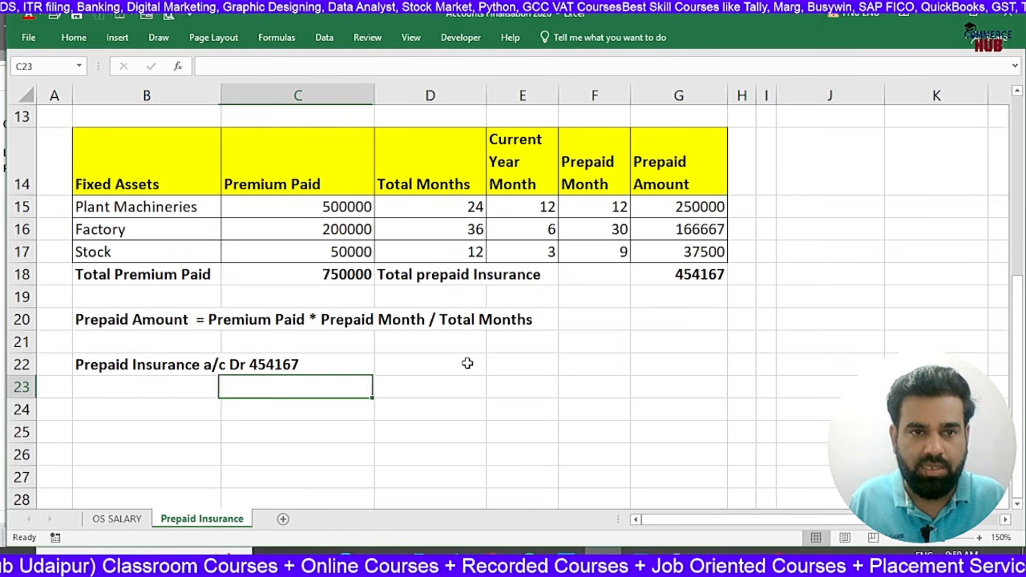
{"action": "type", "text": "To Insuranc"}
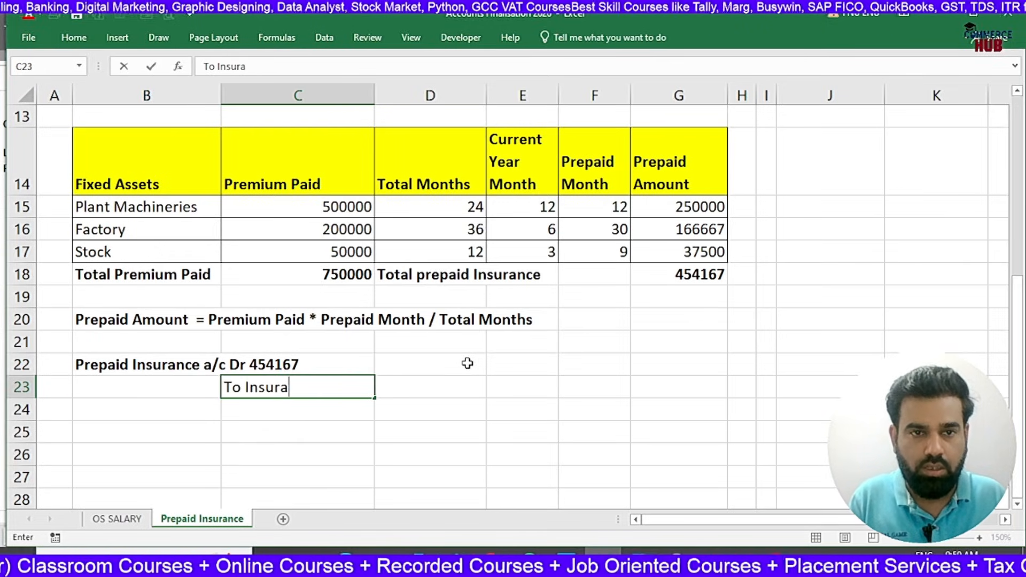
{"action": "key", "text": "BackSpace"}
{"action": "type", "text": "nce on Assets a/c "}
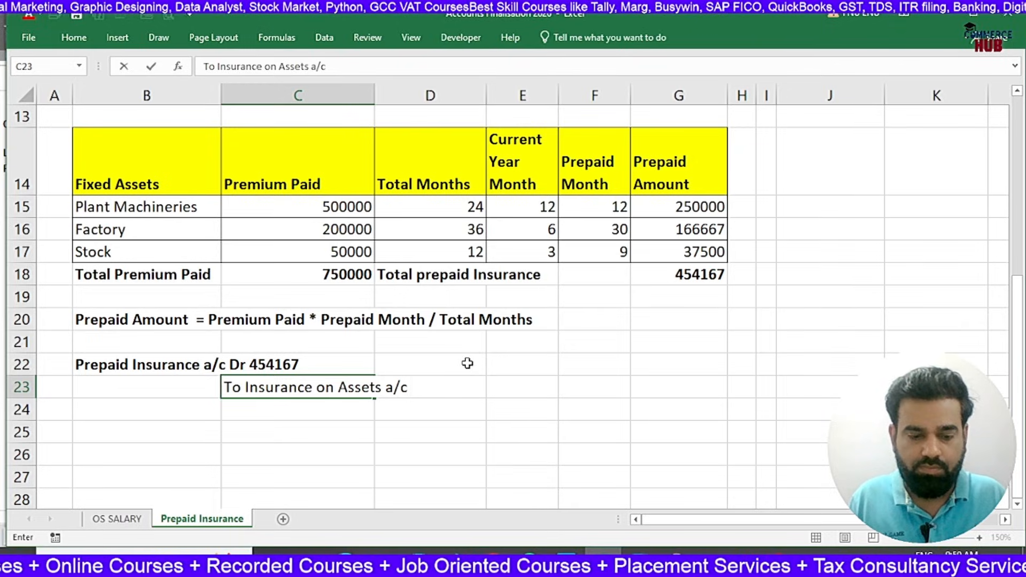
{"action": "type", "text": "454167"}
{"action": "key", "text": "Return"}
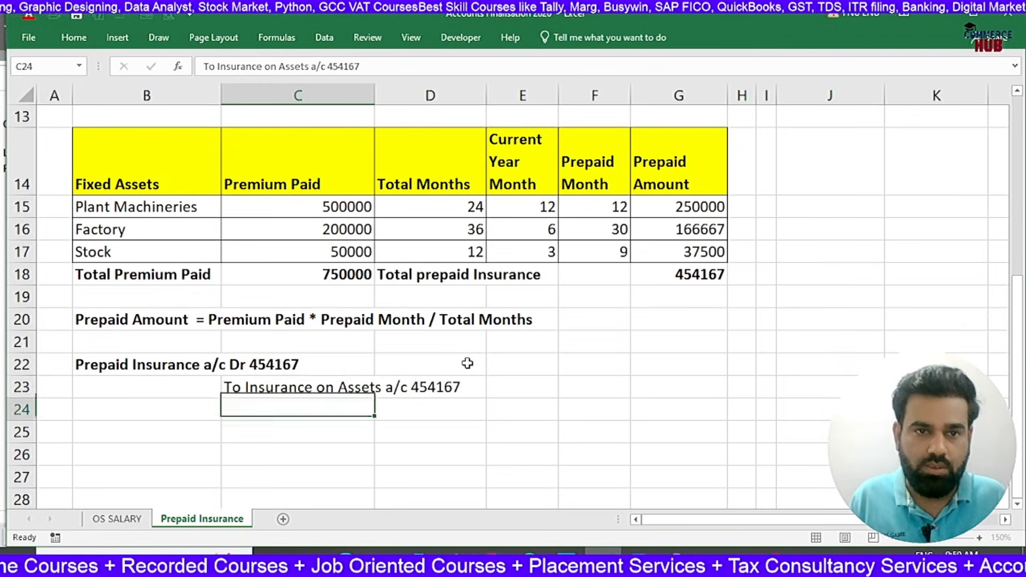
{"action": "key", "text": "Up"}
{"action": "key", "text": "ctrl+b"}
{"action": "key", "text": "Down"}
{"action": "key", "text": "Down"}
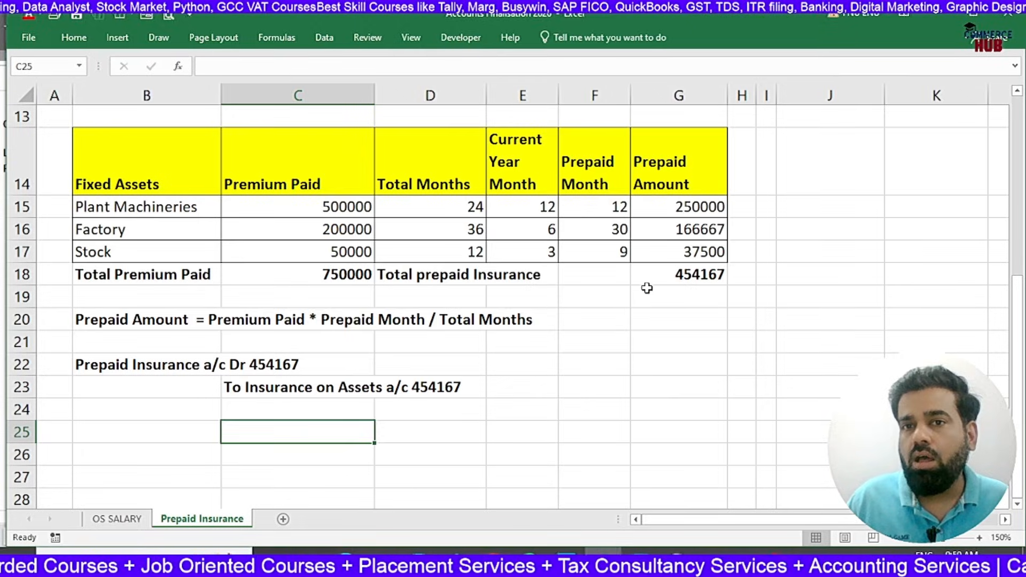
- Switch to TallyPrime, close the Balance Sheet and set the period from 1-4-2026 to 31-3-2027
{"action": "key", "text": "alt+Tab"}
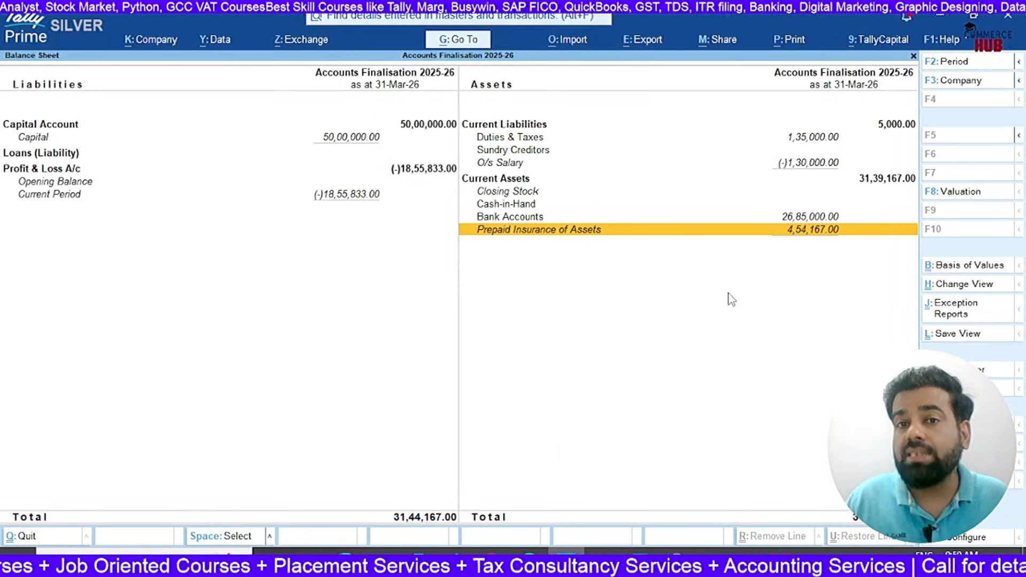
{"action": "key", "text": "Escape"}
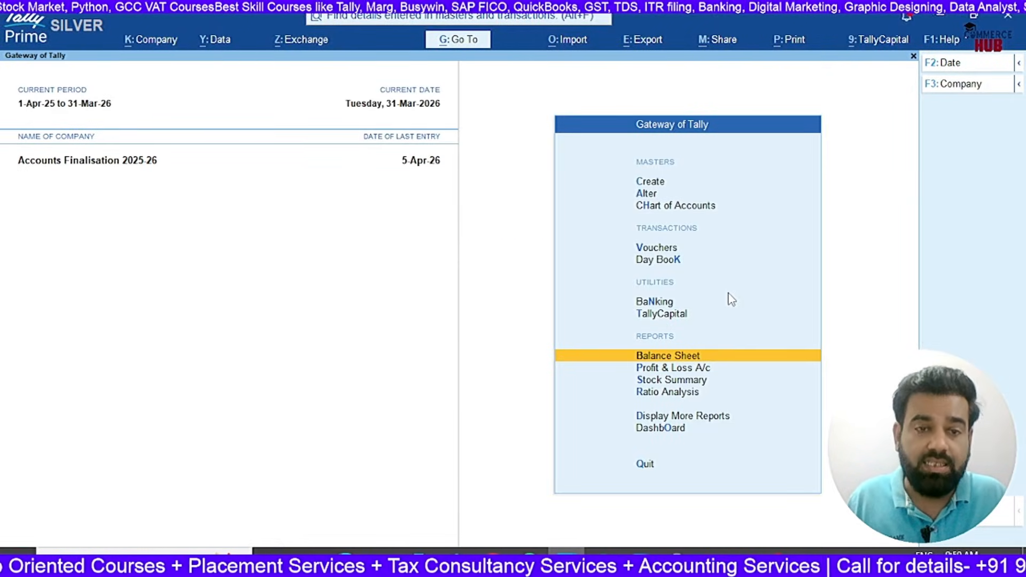
{"action": "key", "text": "alt+F2"}
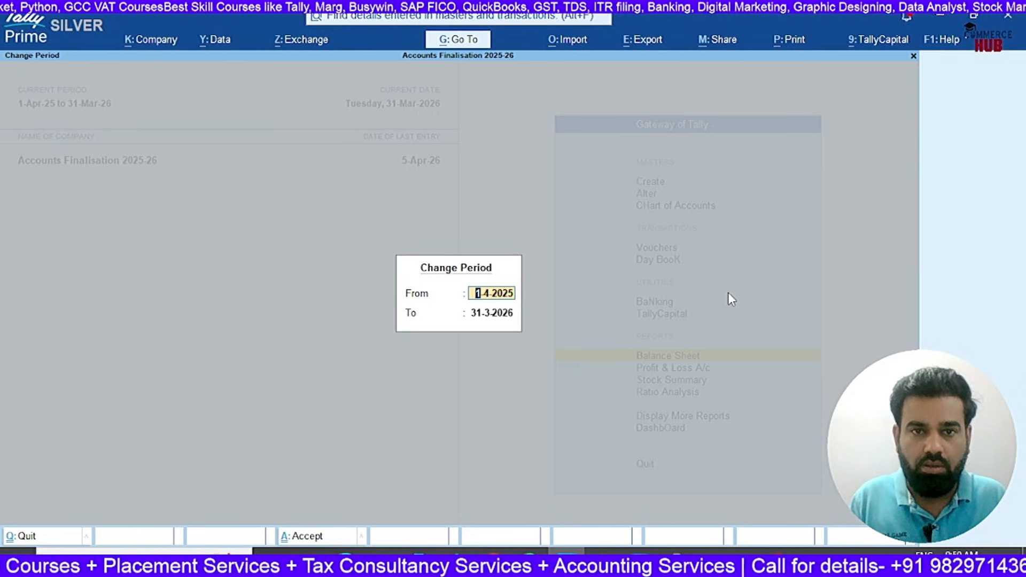
{"action": "type", "text": "1-4-2026"}
{"action": "key", "text": "Return"}
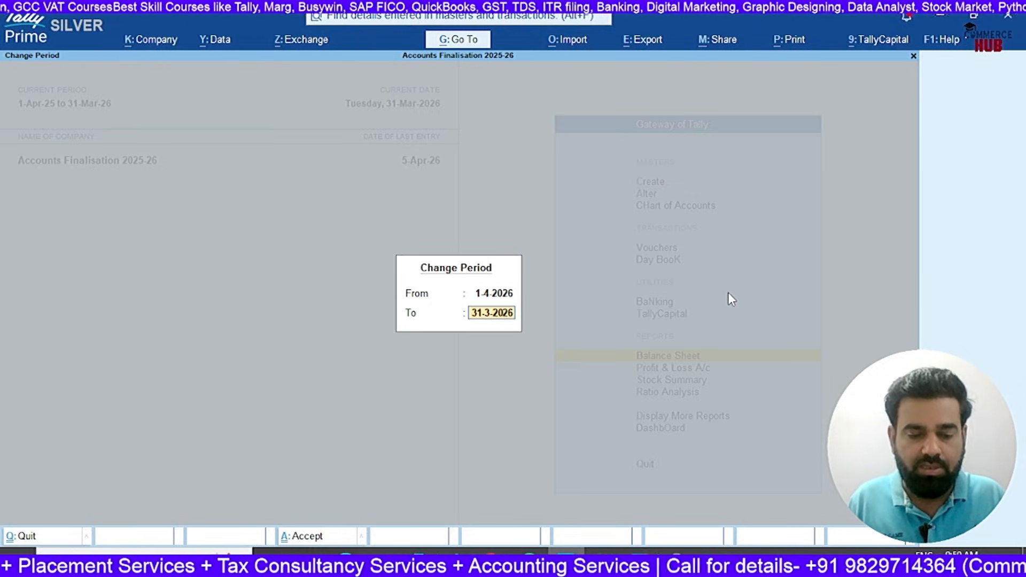
{"action": "type", "text": "31-3-2027"}
{"action": "key", "text": "Return"}
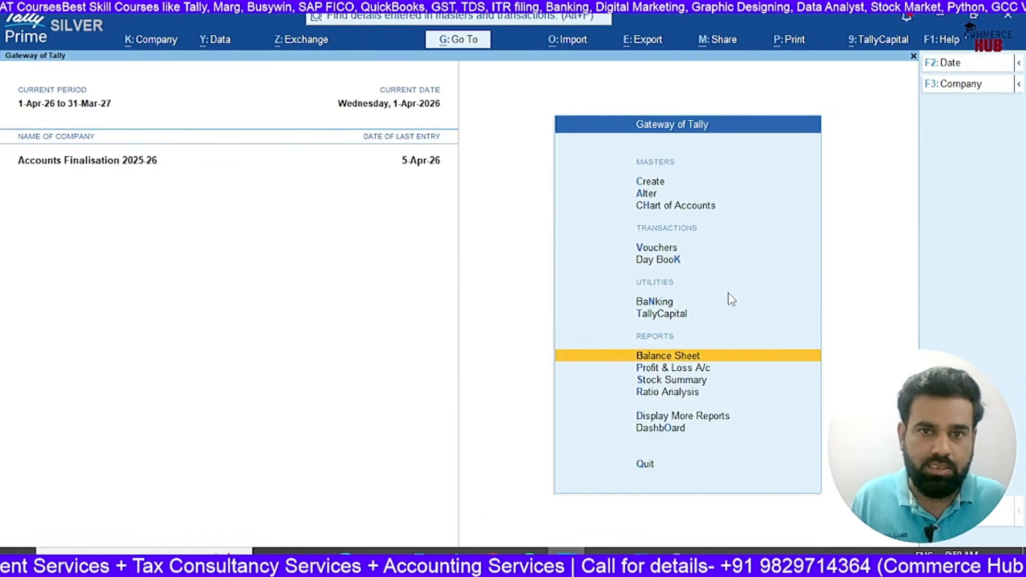
- Check the Profit & Loss A/c for Indirect Expenses in the new financial year and return to the Gateway of Tally
{"action": "key", "text": "Up"}
{"action": "key", "text": "Up"}
{"action": "key", "text": "Up"}
{"action": "key", "text": "Up"}
{"action": "key", "text": "Down"}
{"action": "key", "text": "Down"}
{"action": "key", "text": "Down"}
{"action": "key", "text": "Down"}
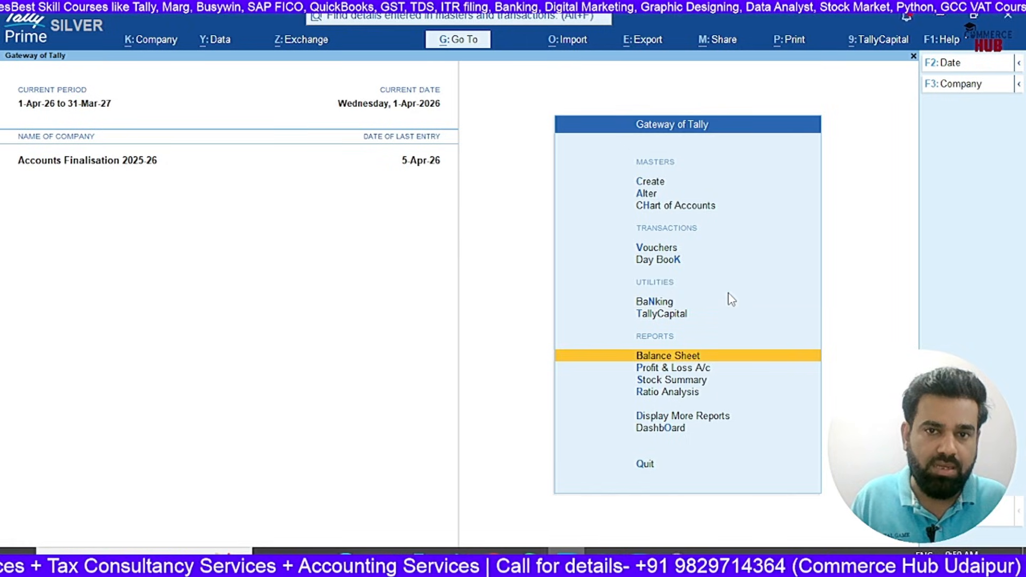
{"action": "key", "text": "Down"}
{"action": "key", "text": "Return"}
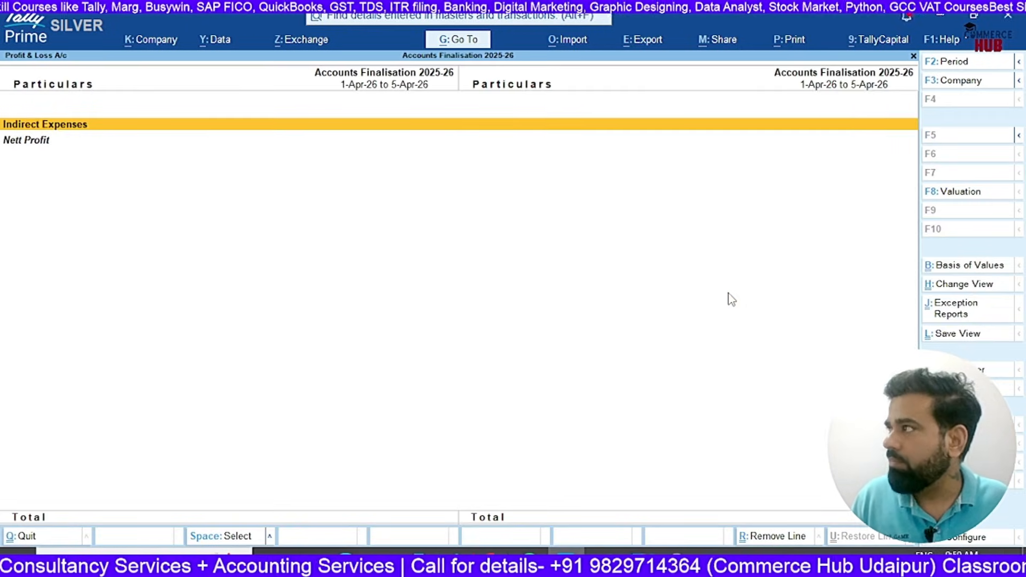
{"action": "key", "text": "Escape"}
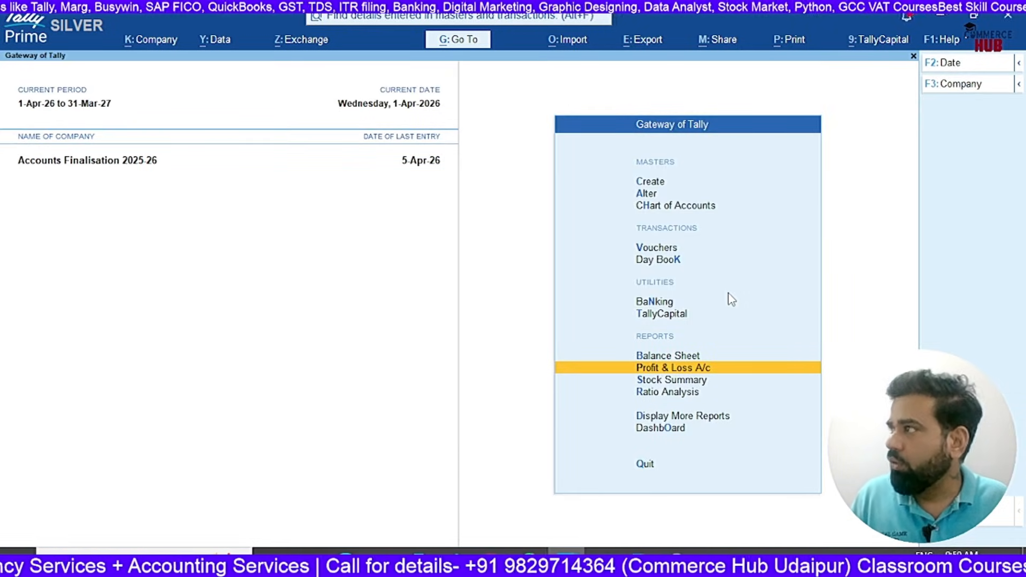
- Open the new year's Balance Sheet in detailed form and check Prepaid Insurance of Assets under Current Assets
{"action": "key", "text": "Up"}
{"action": "key", "text": "Return"}
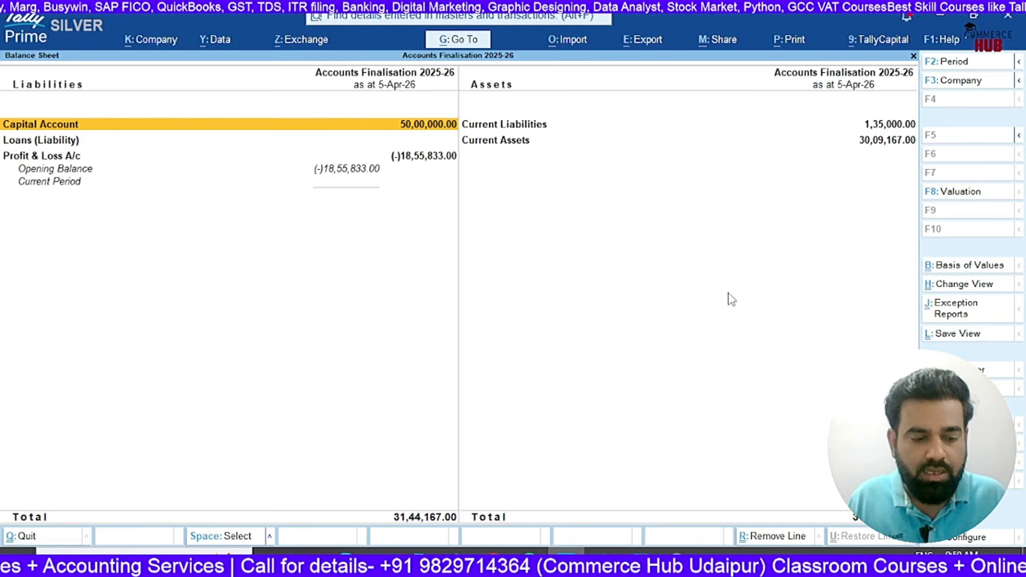
{"action": "key", "text": "alt+F5"}
{"action": "key", "text": "Right"}
{"action": "key", "text": "Down"}
{"action": "key", "text": "Down"}
{"action": "key", "text": "Down"}
{"action": "key", "text": "Down"}
{"action": "key", "text": "Down"}
{"action": "key", "text": "Down"}
{"action": "key", "text": "Down"}
{"action": "key", "text": "Down"}
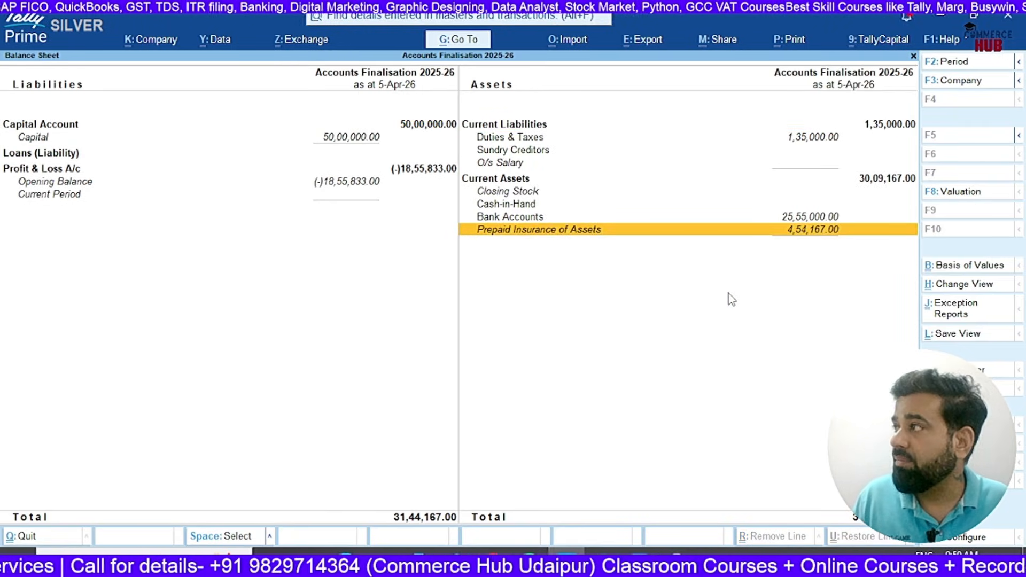
- Switch to the Excel workbook and insert two blank rows above the Fixed Assets prepaid table
{"action": "key", "text": "alt+Tab"}
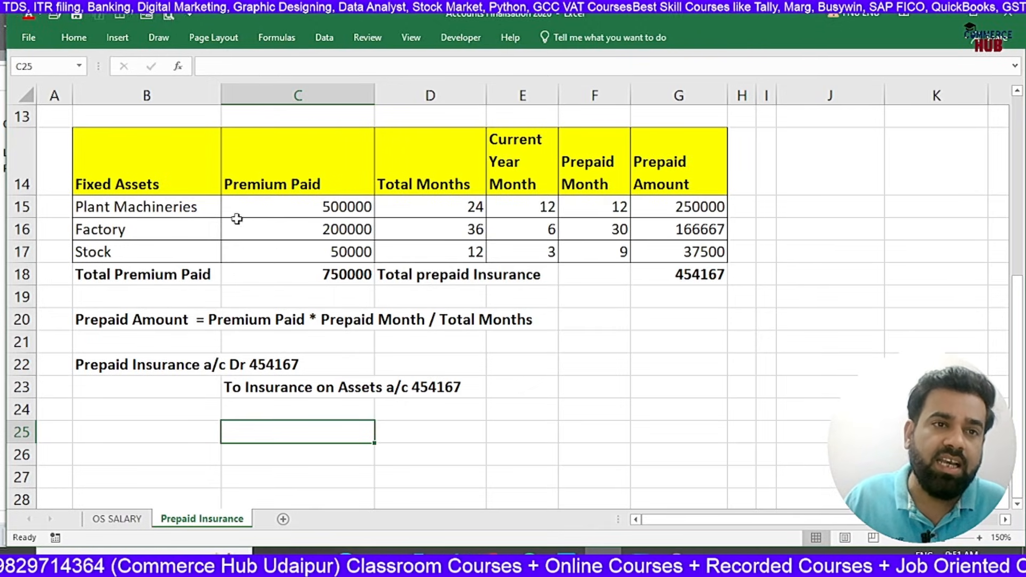
{"action": "left_click", "coordinate": [182, 207]}
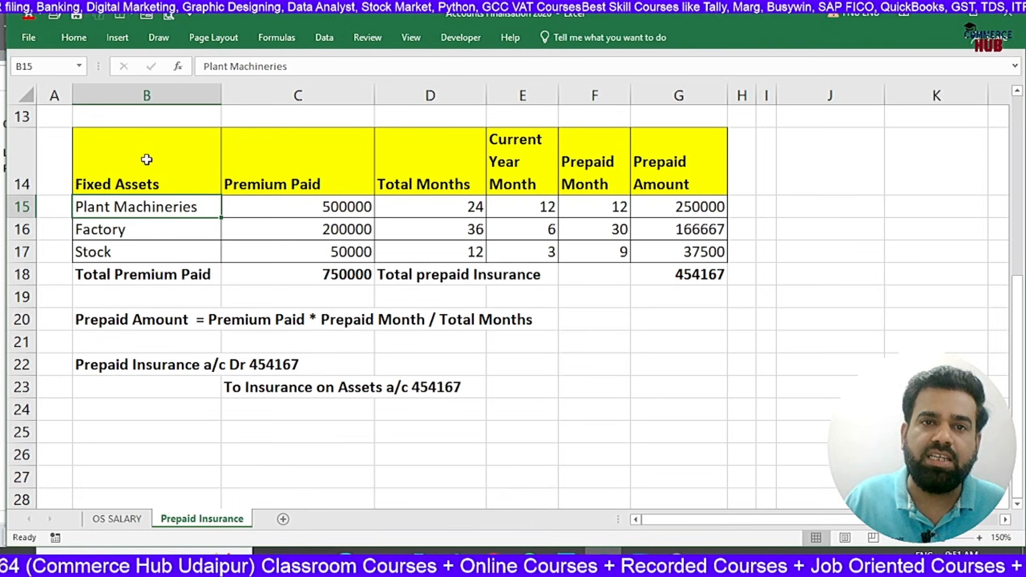
{"action": "scroll", "coordinate": [148, 160], "scroll_direction": "up", "scroll_amount": 1}
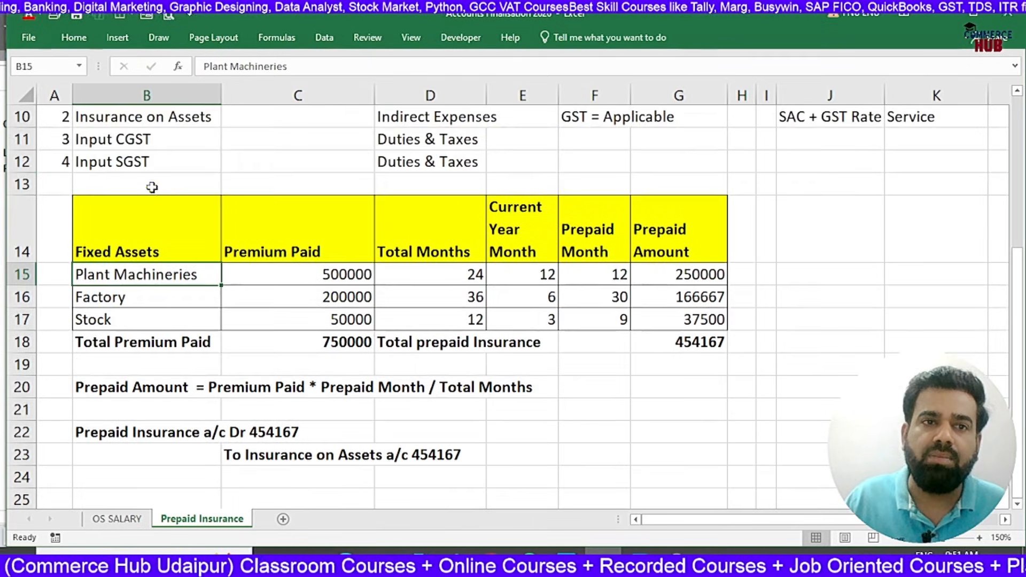
{"action": "left_click", "coordinate": [661, 346]}
{"action": "left_click", "coordinate": [668, 368]}
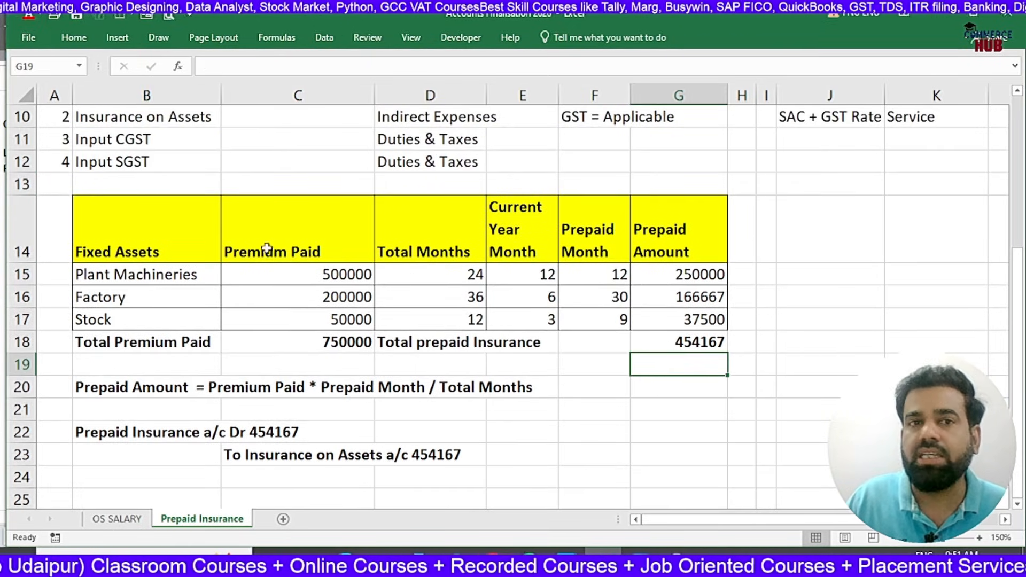
{"action": "left_click", "coordinate": [22, 185]}
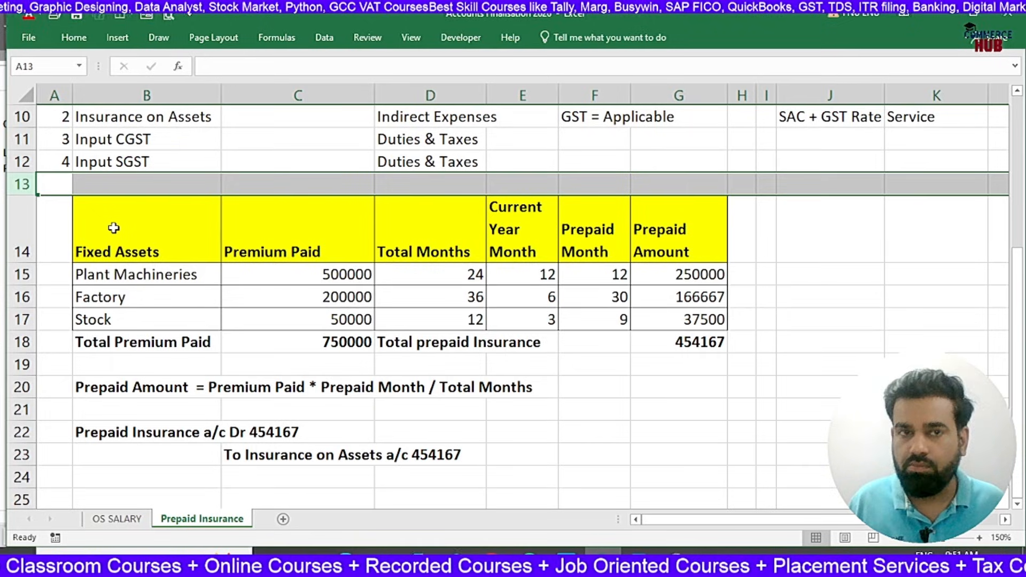
{"action": "key", "text": "ctrl+shift+plus"}
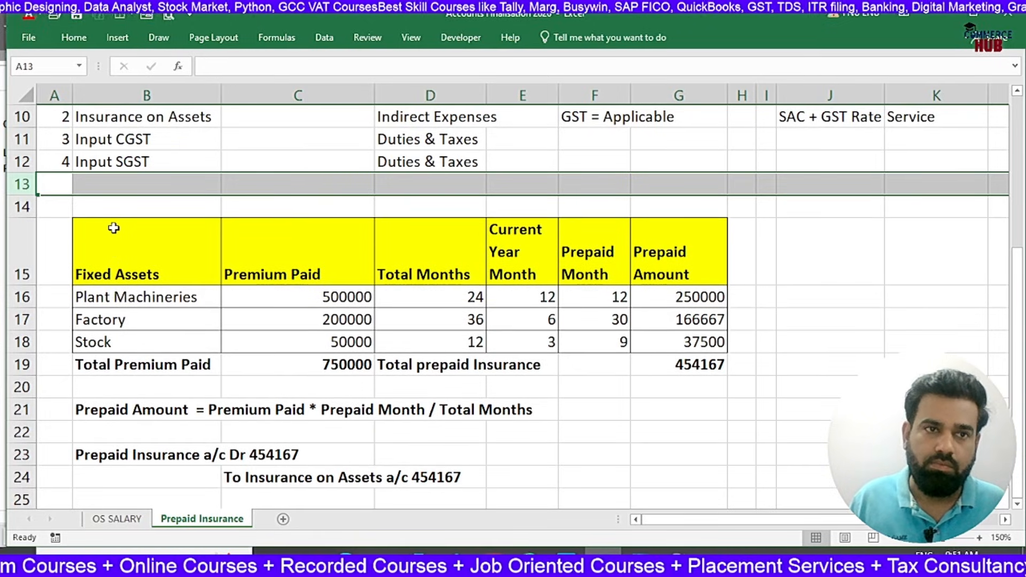
{"action": "key", "text": "ctrl+shift+plus"}
- Add the bold heading "1st Year" in cell B15 above the prepaid table
{"action": "left_click", "coordinate": [147, 227]}
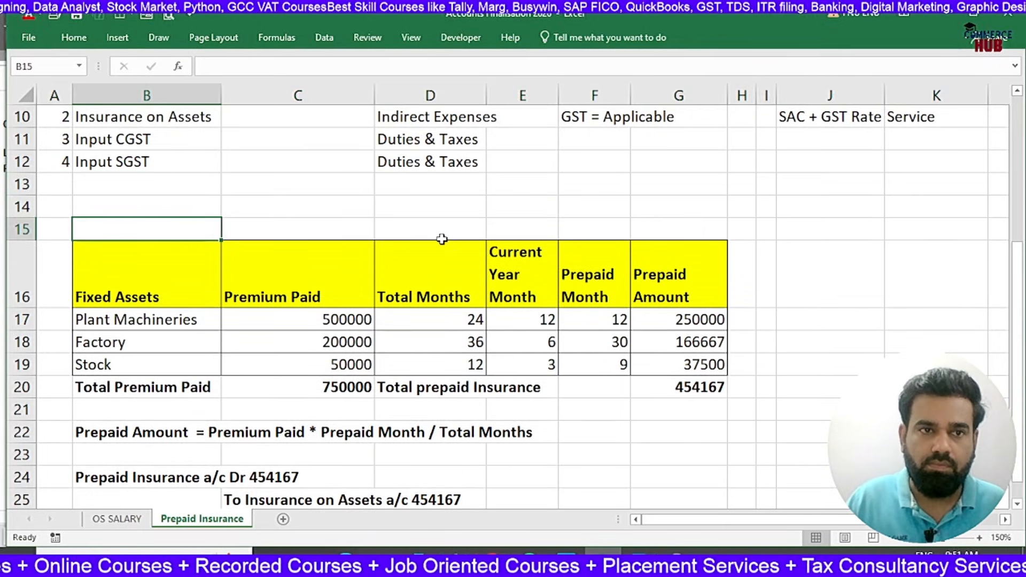
{"action": "type", "text": "1st"}
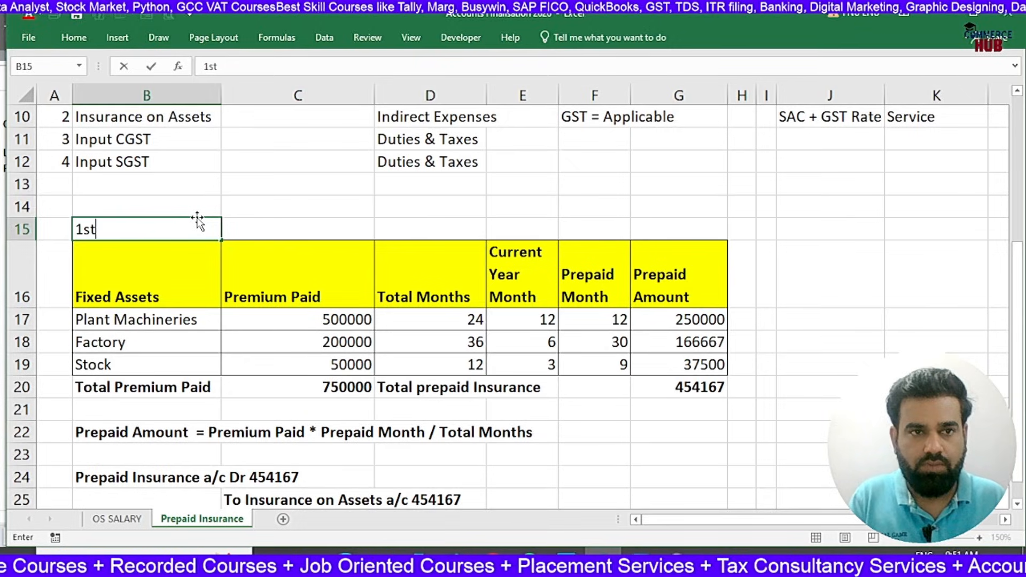
{"action": "type", "text": " Year"}
{"action": "key", "text": "Return"}
{"action": "left_click", "coordinate": [197, 220]}
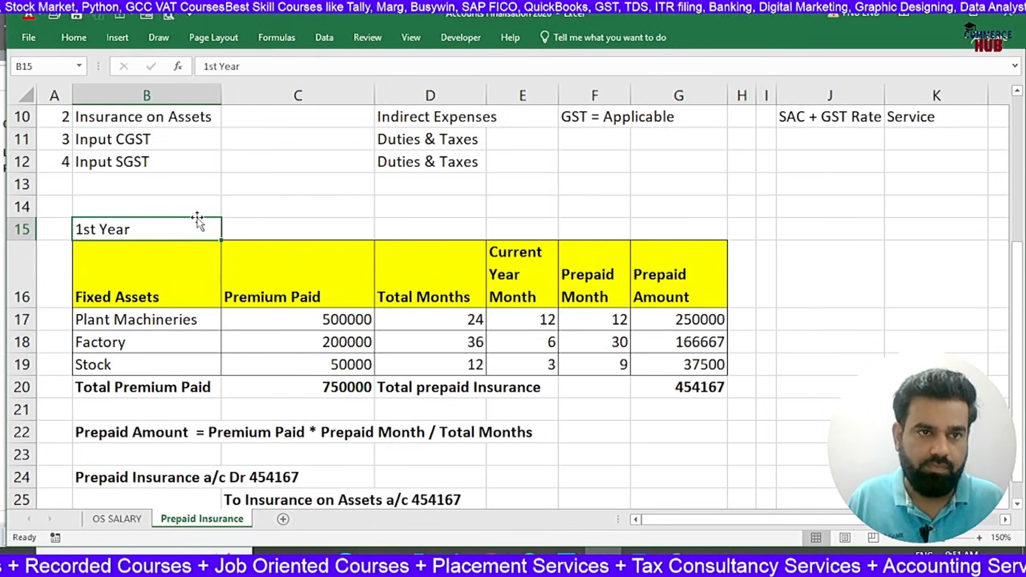
{"action": "key", "text": "ctrl+b"}
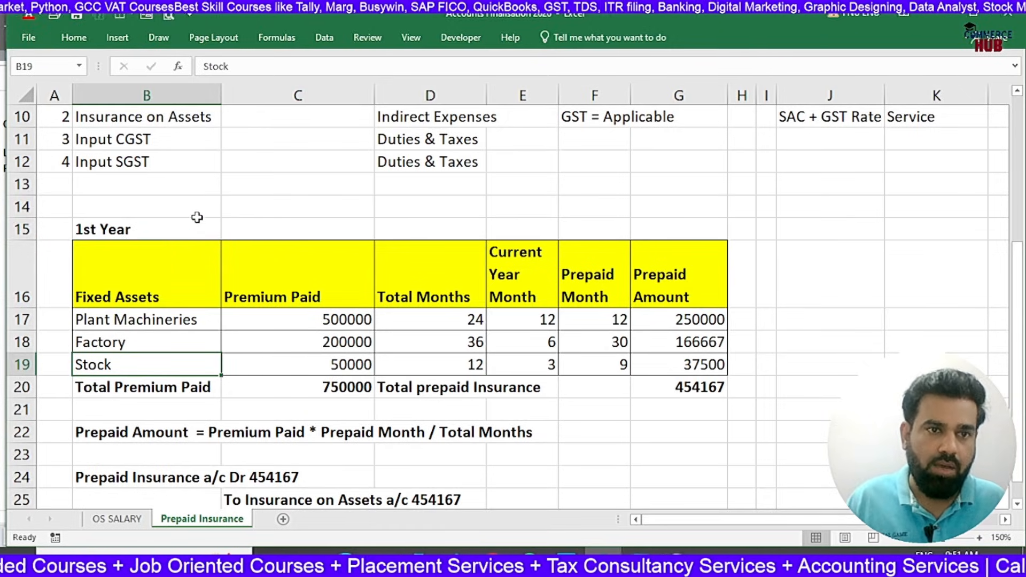
- Copy the 1st Year heading with its prepaid table, including the totals row, to cell B27 below the journal entry
{"action": "left_click_drag", "start_coordinate": [200, 242], "coordinate": [696, 387]}
{"action": "key", "text": "ctrl+c"}
{"action": "scroll", "coordinate": [689, 387], "scroll_direction": "down", "scroll_amount": 2}
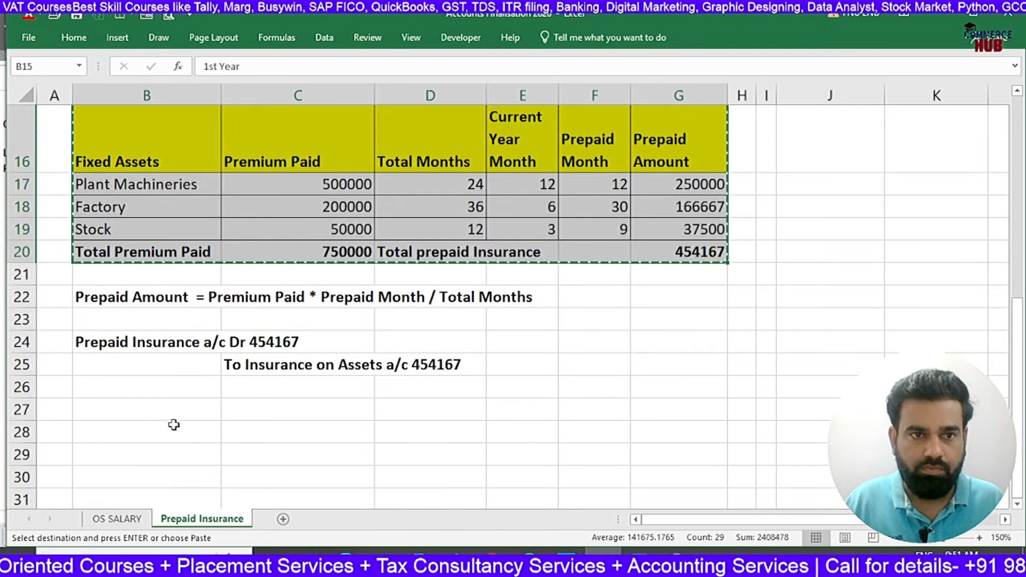
{"action": "left_click", "coordinate": [165, 411]}
{"action": "key", "text": "ctrl+v"}
{"action": "scroll", "coordinate": [216, 405], "scroll_direction": "down", "scroll_amount": 1}
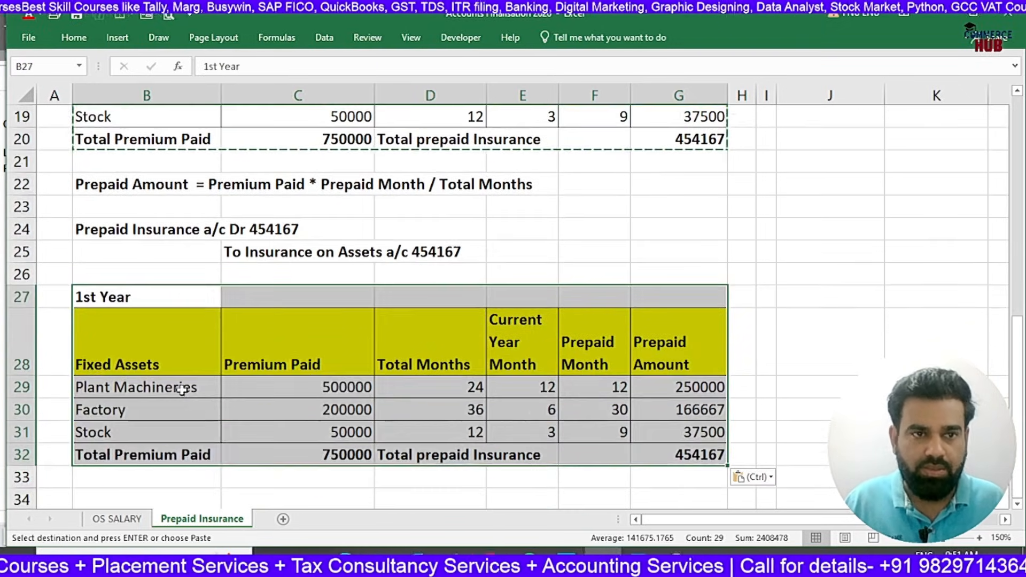
- Change the copied table's heading to "2nd Year" and select the Plant Machineries total months cell
{"action": "double_click", "coordinate": [90, 297]}
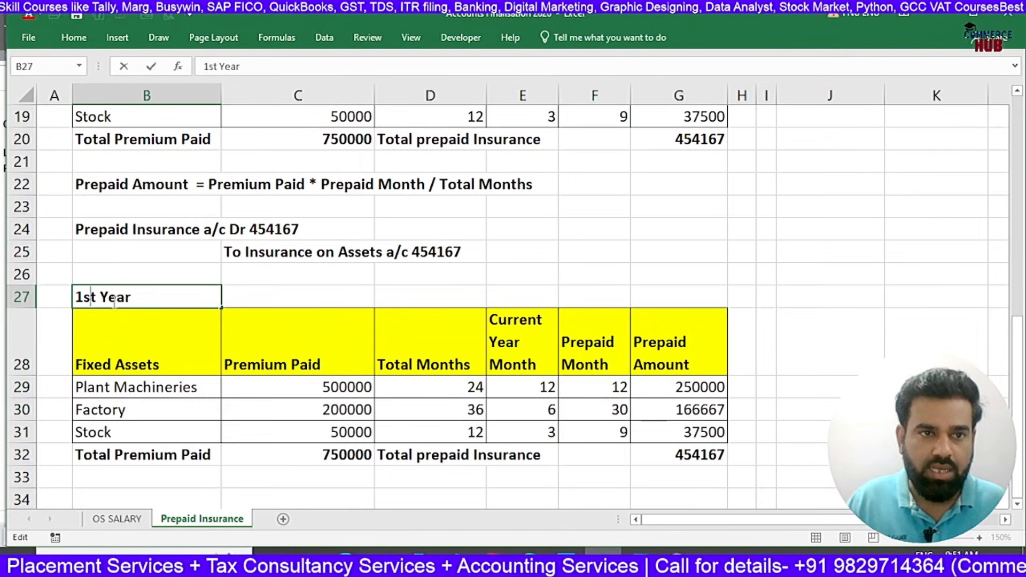
{"action": "key", "text": "BackSpace"}
{"action": "type", "text": "2nd"}
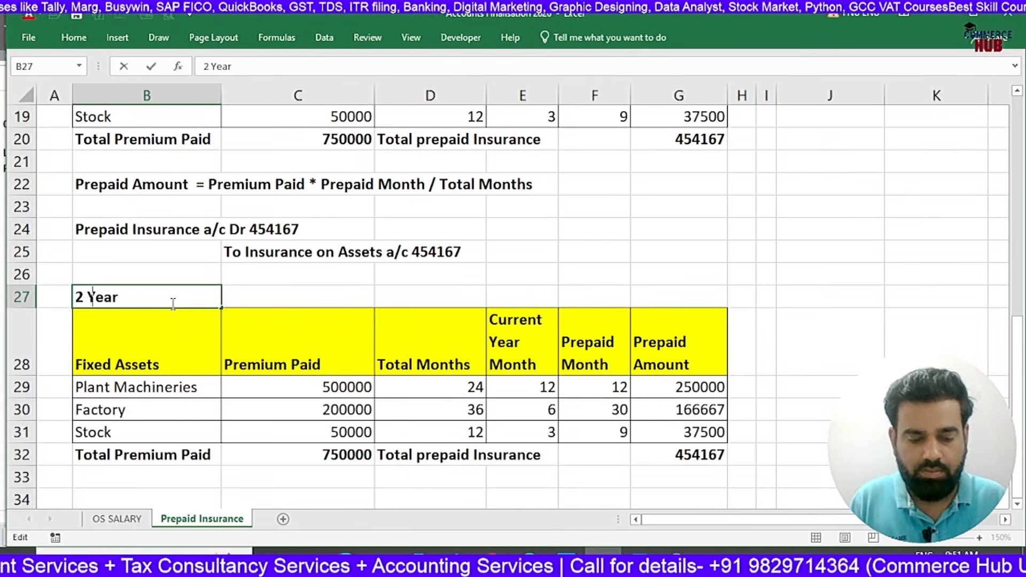
{"action": "key", "text": "Return"}
{"action": "key", "text": "Return"}
{"action": "key", "text": "Right"}
{"action": "key", "text": "Right"}
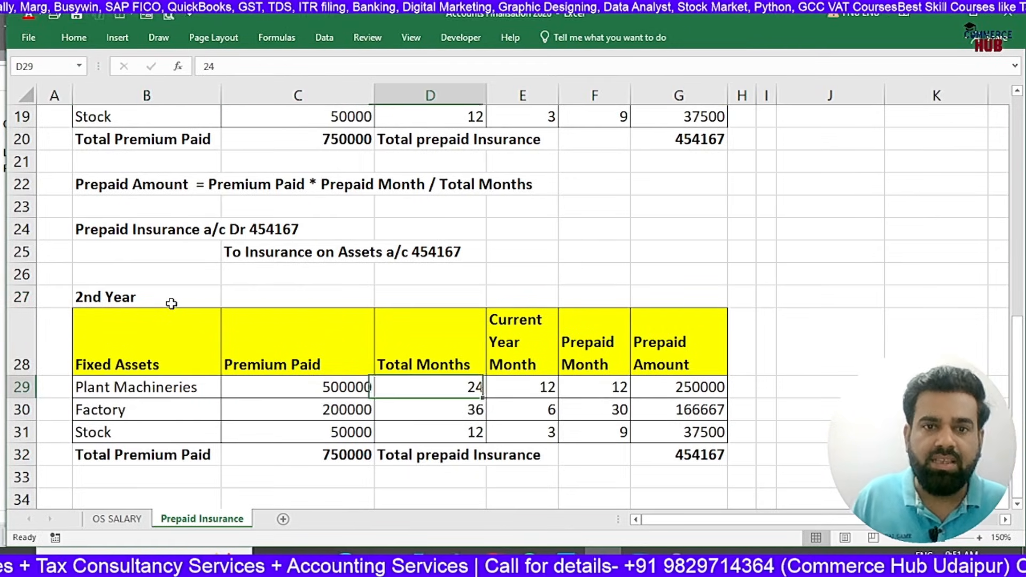
- Review the Plant Machineries row of the 2nd Year table: premium paid, total months, current year month, prepaid month and prepaid amount
{"action": "key", "text": "Left"}
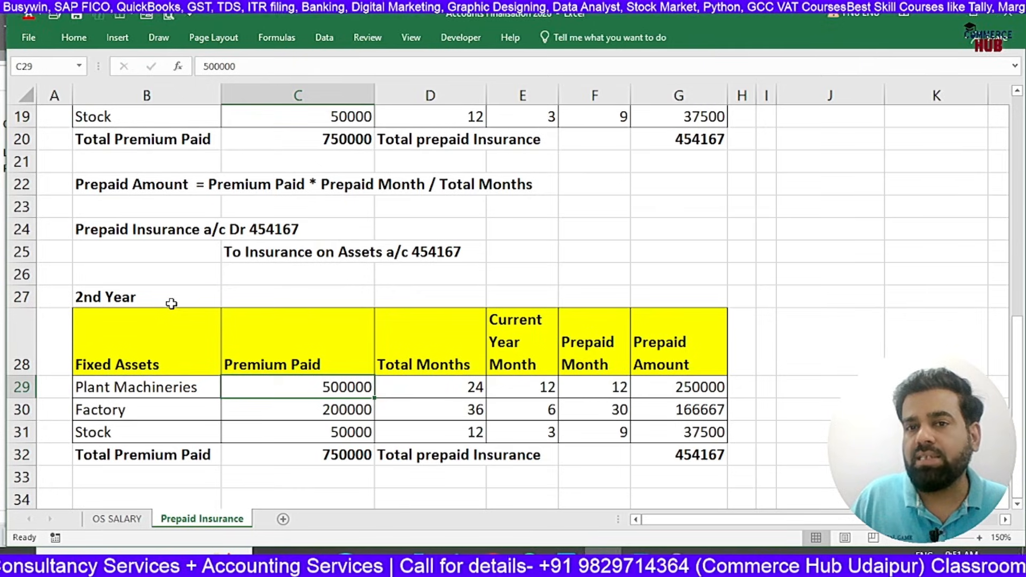
{"action": "key", "text": "Right"}
{"action": "key", "text": "Right"}
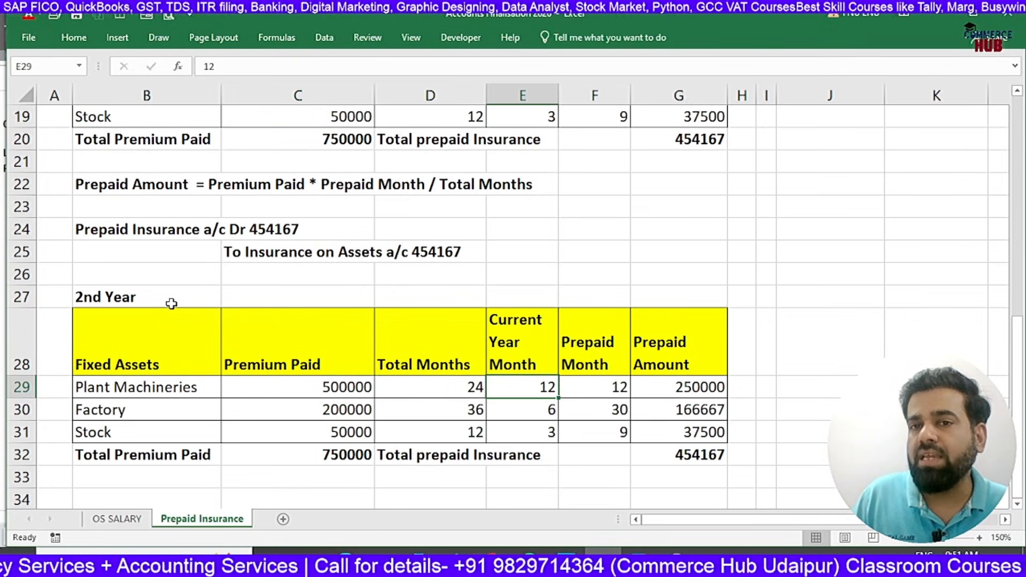
{"action": "key", "text": "Left"}
{"action": "key", "text": "Right"}
{"action": "key", "text": "Right"}
{"action": "key", "text": "Right"}
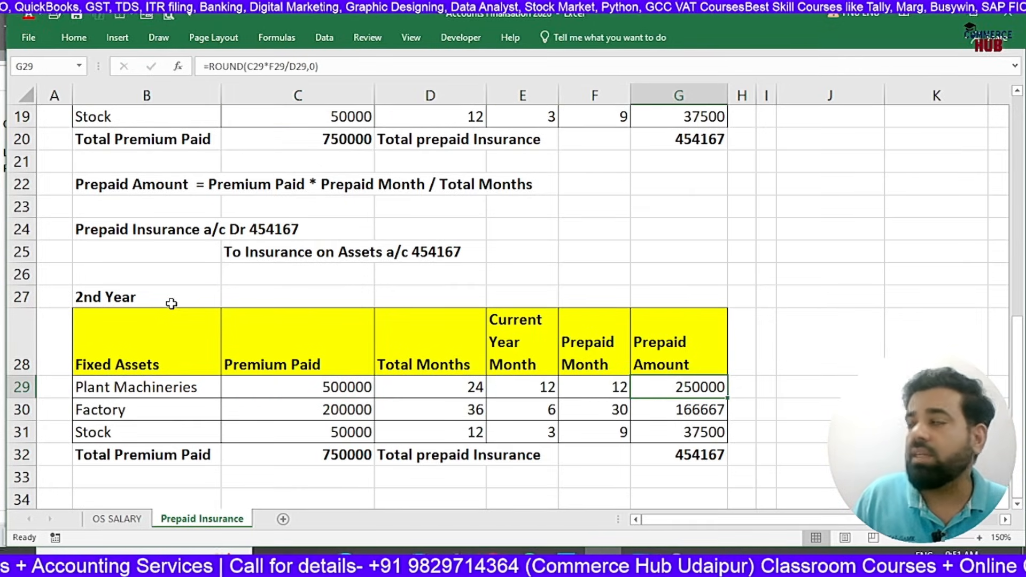
{"action": "left_click", "coordinate": [529, 384]}
{"action": "left_click", "coordinate": [470, 393]}
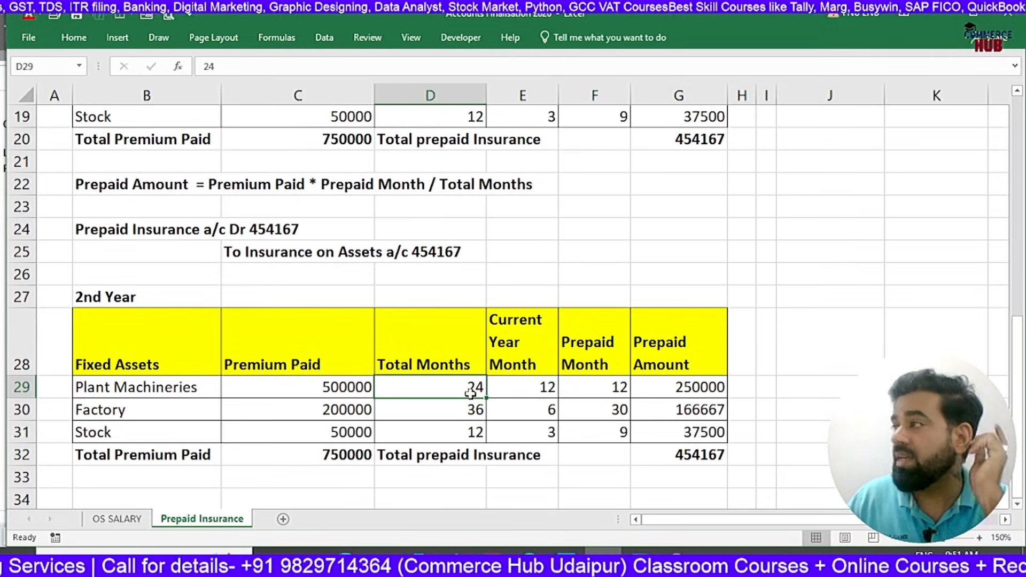
{"action": "left_click", "coordinate": [540, 390]}
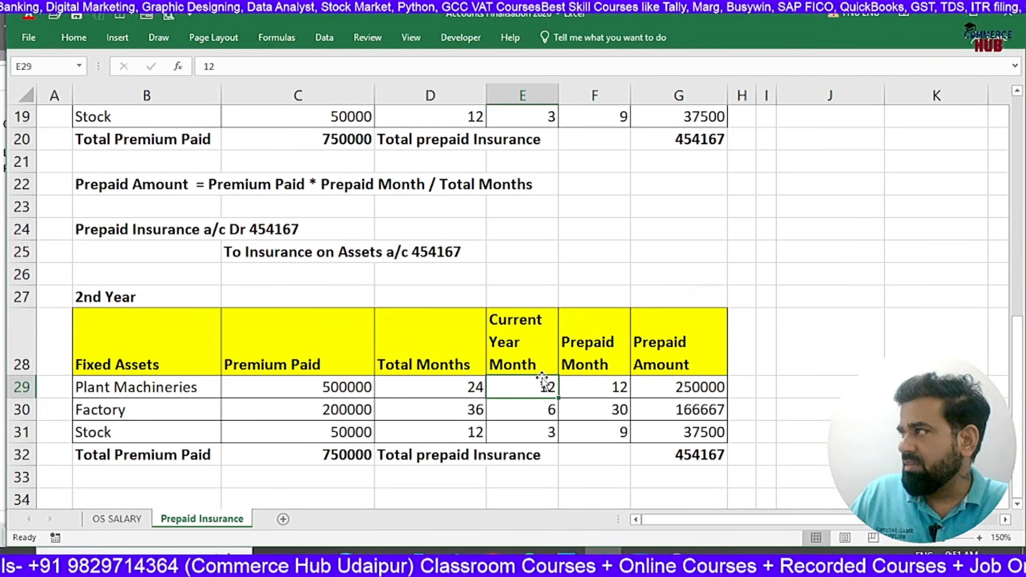
{"action": "left_click", "coordinate": [585, 390]}
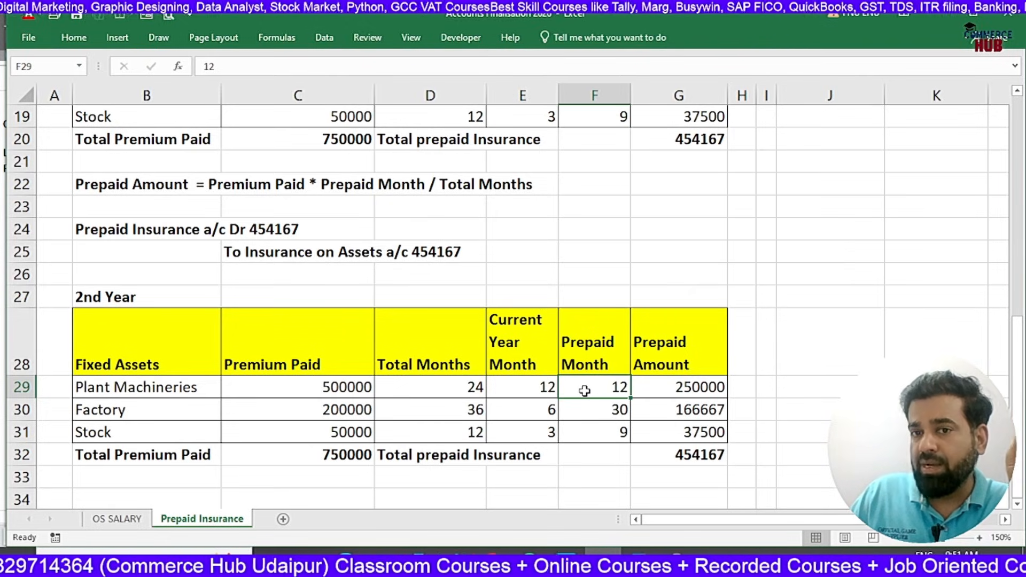
- Clear the Current Year Month column in the 2nd Year table and move the Prepaid Month column with its values into its place
{"action": "left_click_drag", "start_coordinate": [514, 340], "coordinate": [531, 428]}
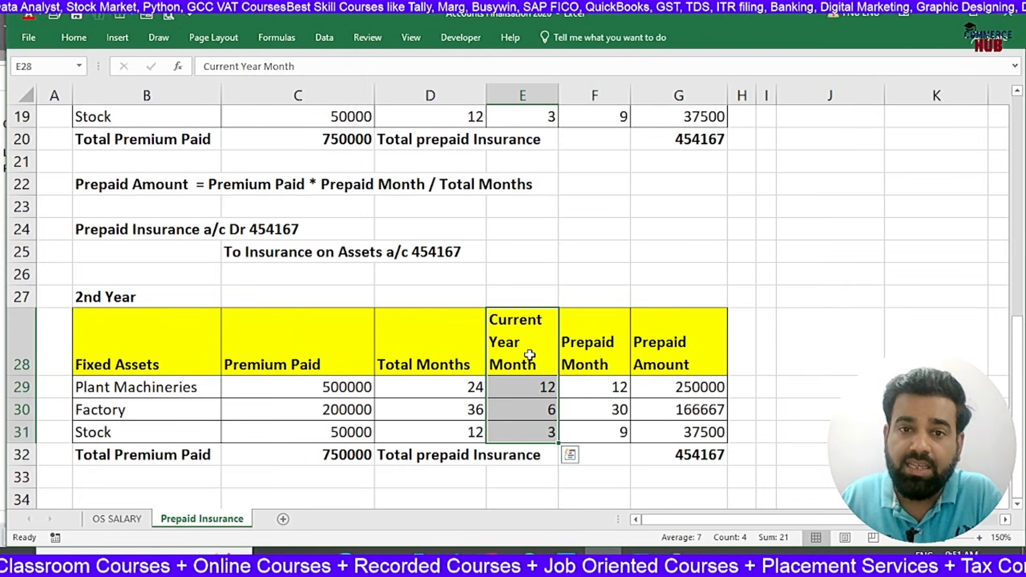
{"action": "key", "text": "Delete"}
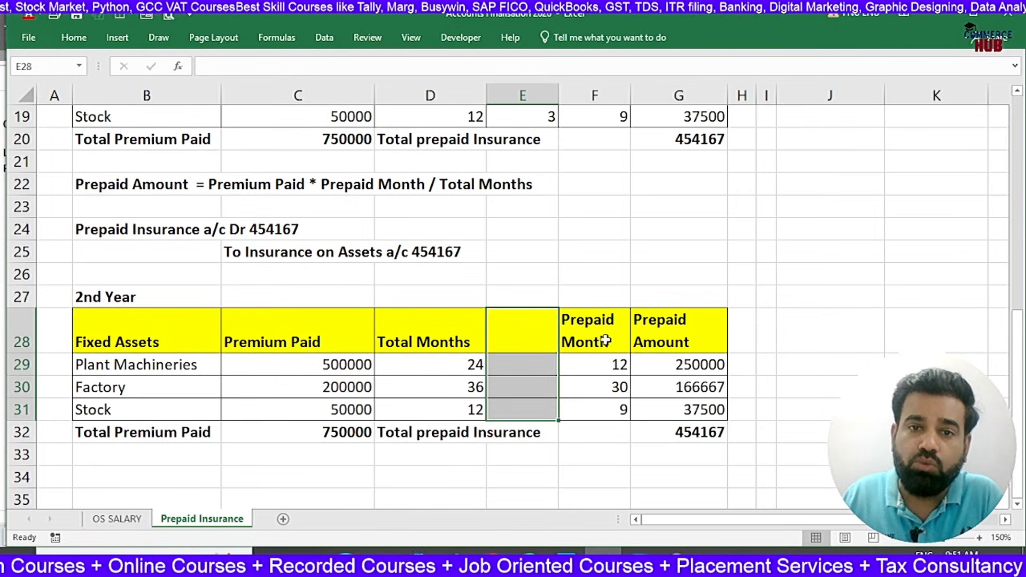
{"action": "left_click", "coordinate": [748, 323]}
{"action": "left_click_drag", "start_coordinate": [585, 337], "coordinate": [607, 407]}
{"action": "key", "text": "ctrl+c"}
{"action": "left_click", "coordinate": [533, 342]}
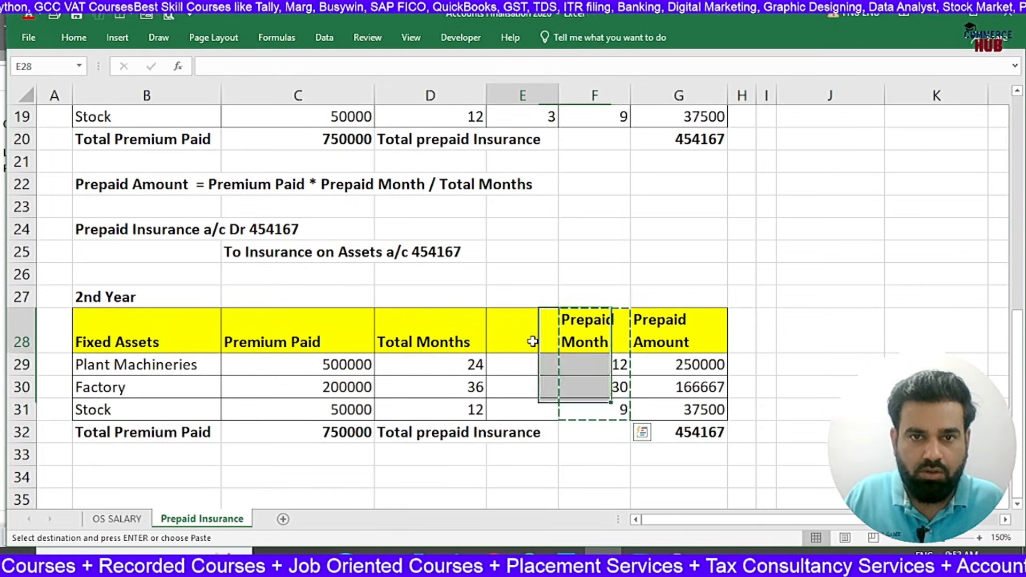
{"action": "key", "text": "ctrl+v"}
{"action": "left_click", "coordinate": [593, 331]}
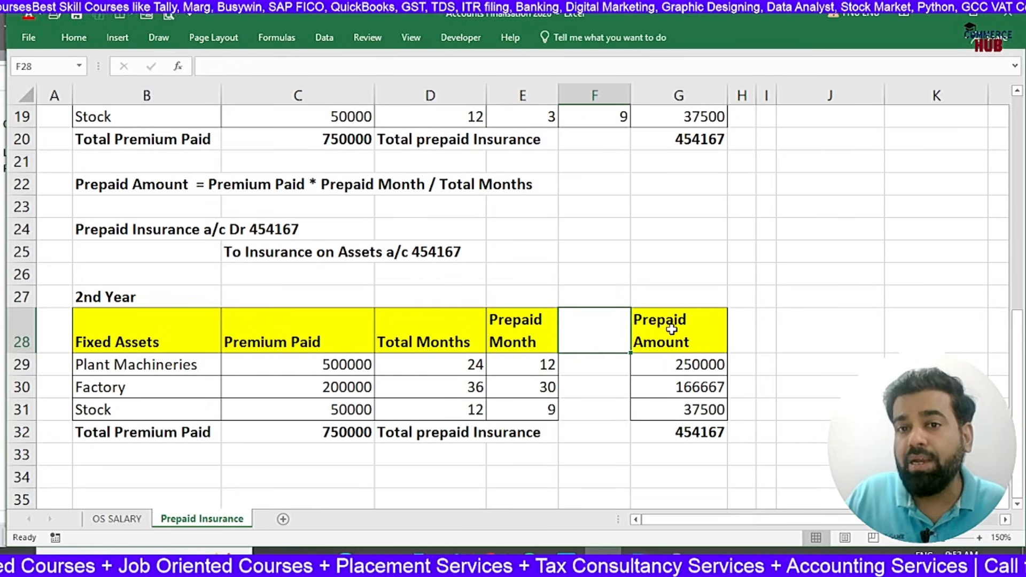
- Enter the heading "Current Year Months for 2nd Year" in cell F28, between Prepaid Month and Prepaid Amount
{"action": "left_click", "coordinate": [521, 372]}
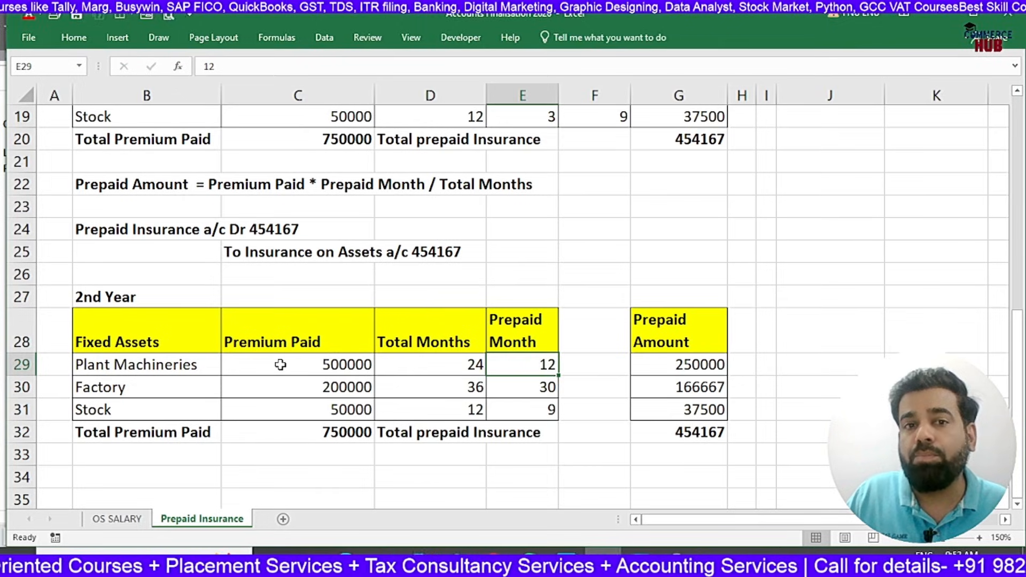
{"action": "left_click", "coordinate": [299, 365]}
{"action": "left_click", "coordinate": [451, 371]}
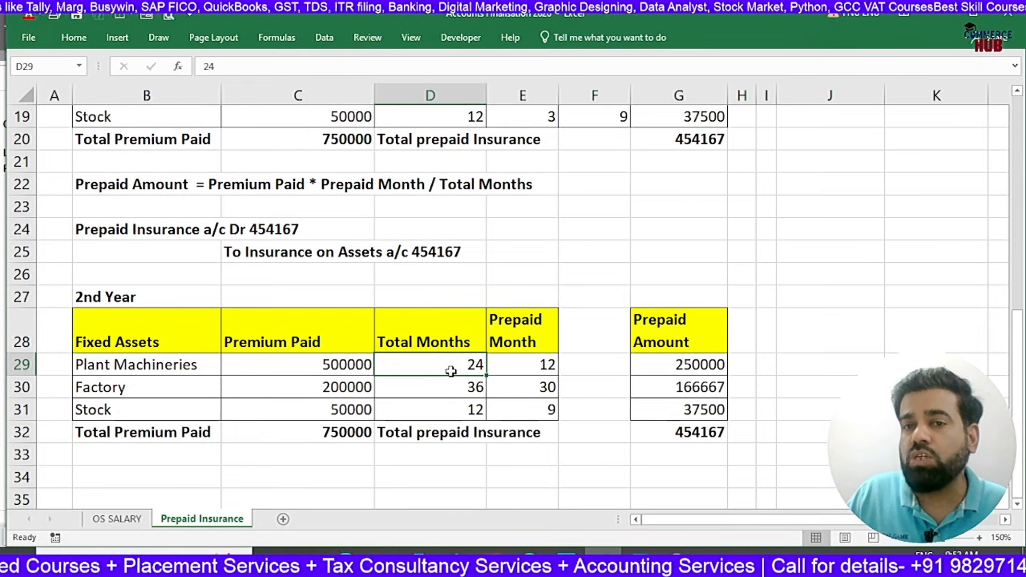
{"action": "left_click", "coordinate": [515, 362]}
{"action": "left_click", "coordinate": [596, 336]}
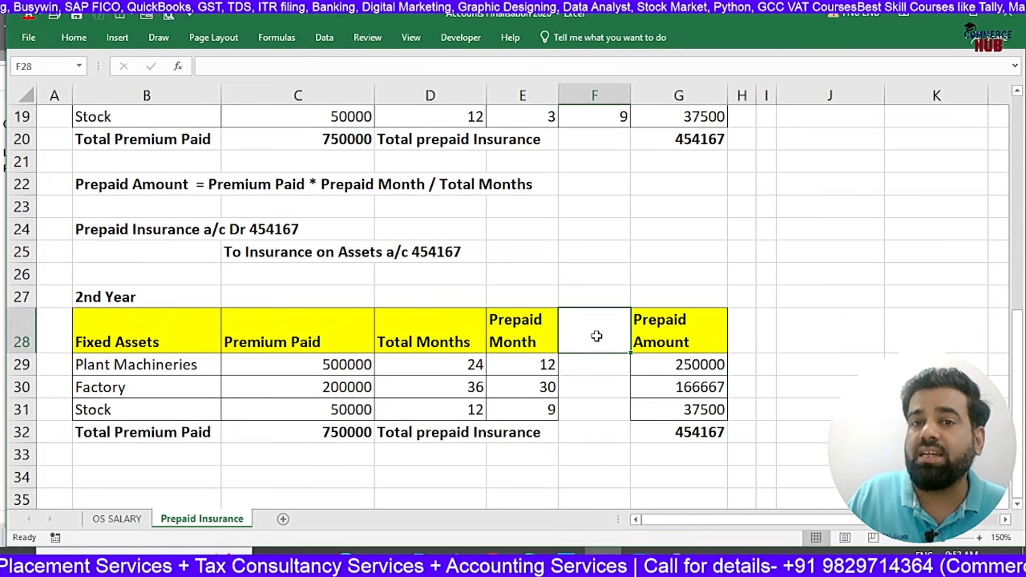
{"action": "type", "text": "Current "}
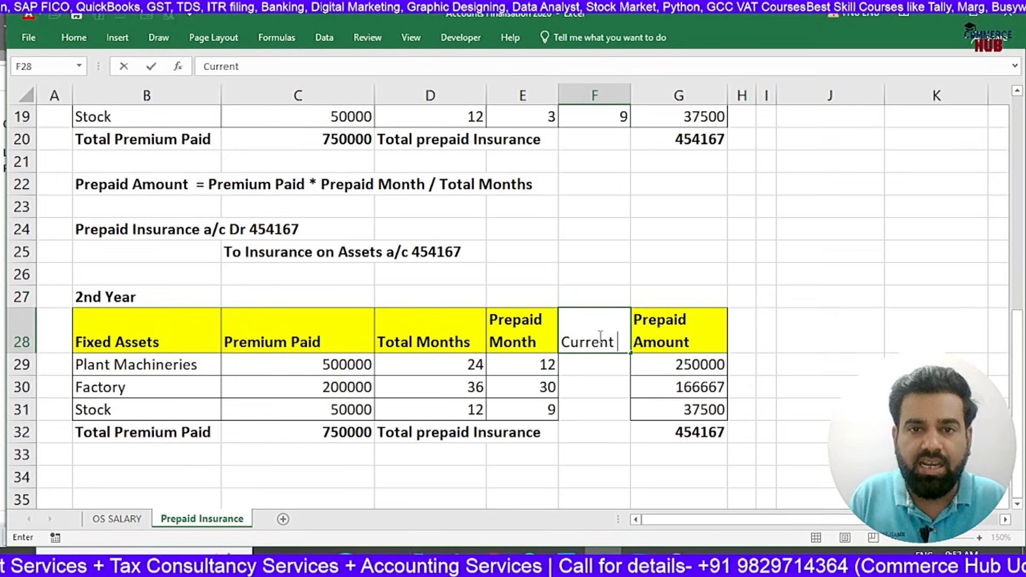
{"action": "type", "text": "Month"}
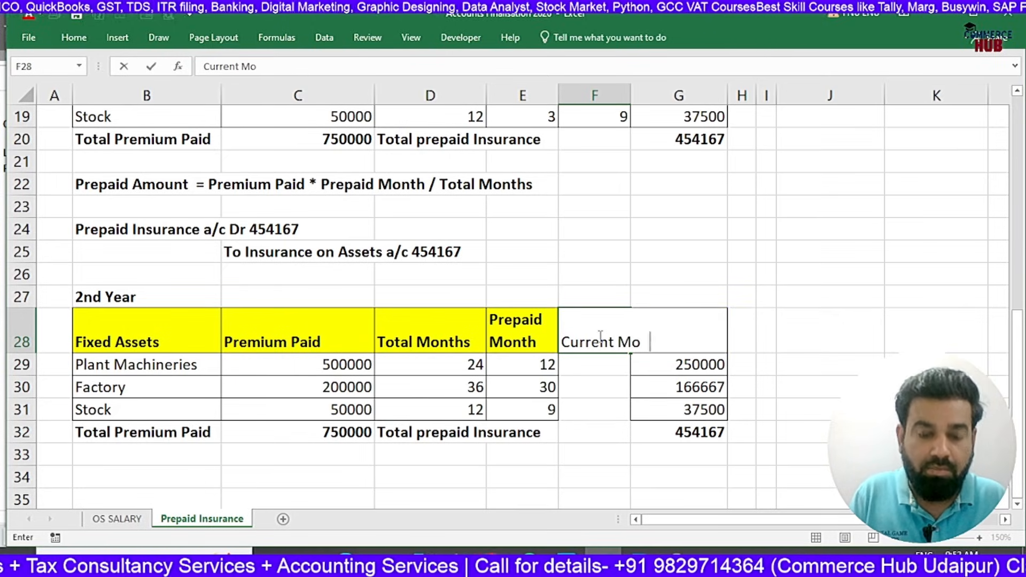
{"action": "key", "text": "BackSpace"}
{"action": "key", "text": "BackSpace"}
{"action": "key", "text": "BackSpace"}
{"action": "key", "text": "BackSpace"}
{"action": "key", "text": "BackSpace"}
{"action": "key", "text": "BackSpace"}
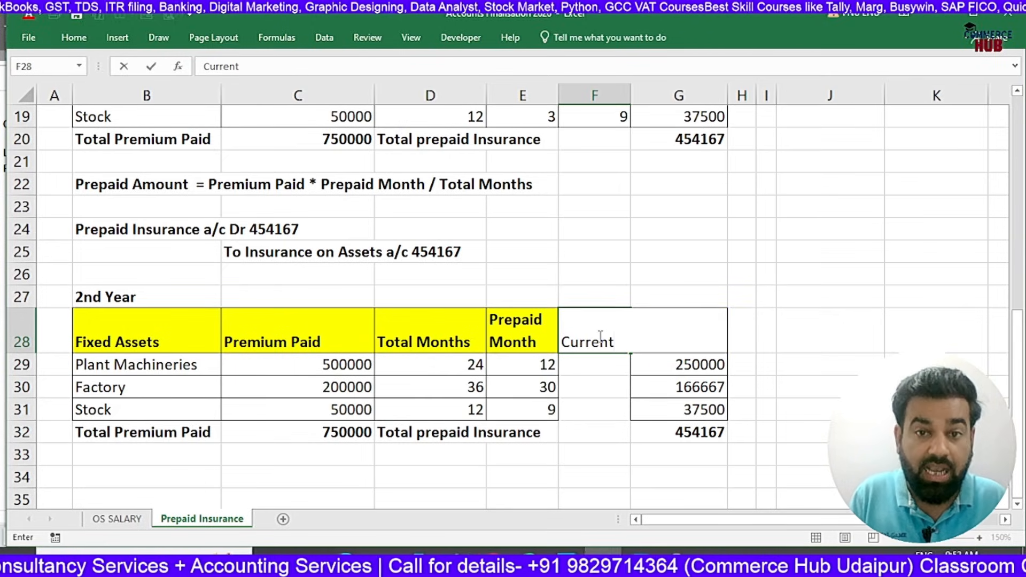
{"action": "type", "text": "Year Mon"}
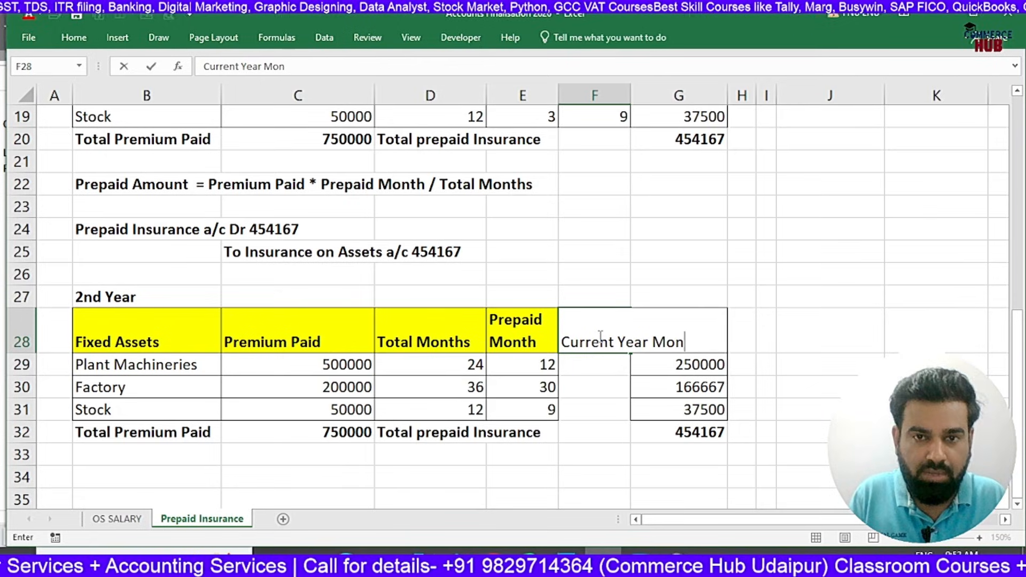
{"action": "type", "text": "th sfor "}
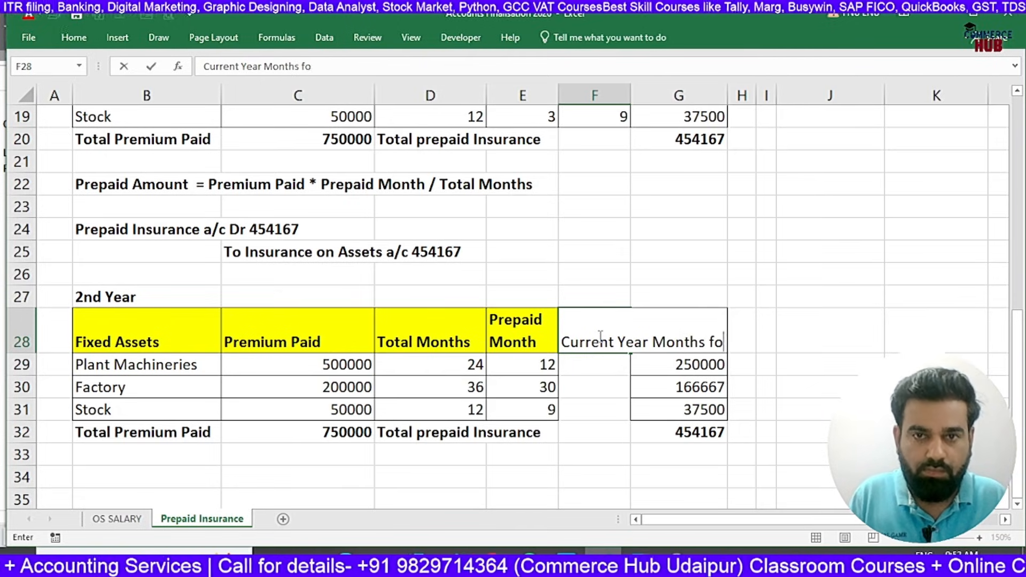
{"action": "type", "text": "2nd Year"}
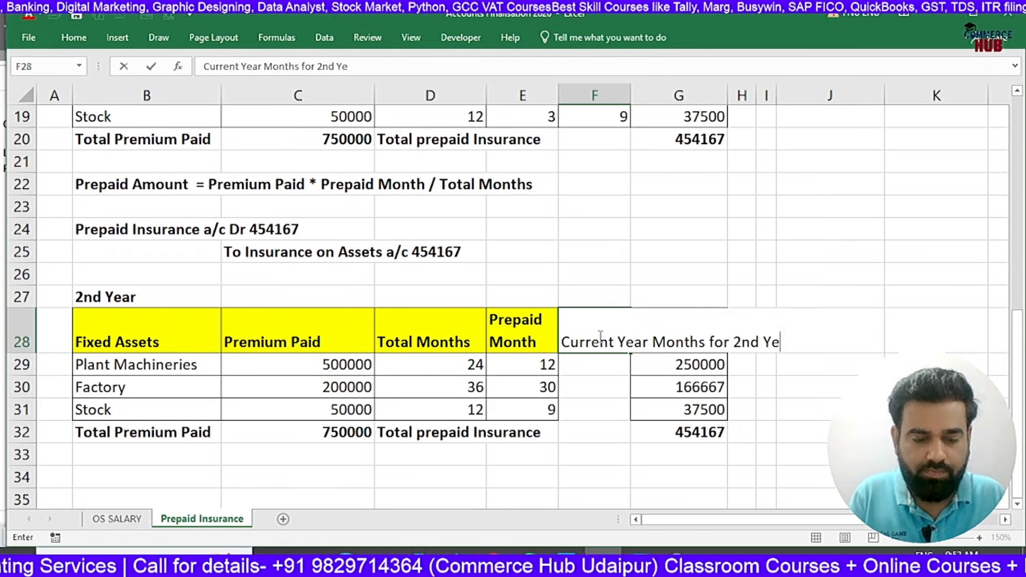
{"action": "key", "text": "Return"}
- Wrap the text of the Current Year Months for 2nd Year heading in cell F28
{"action": "left_click", "coordinate": [598, 335]}
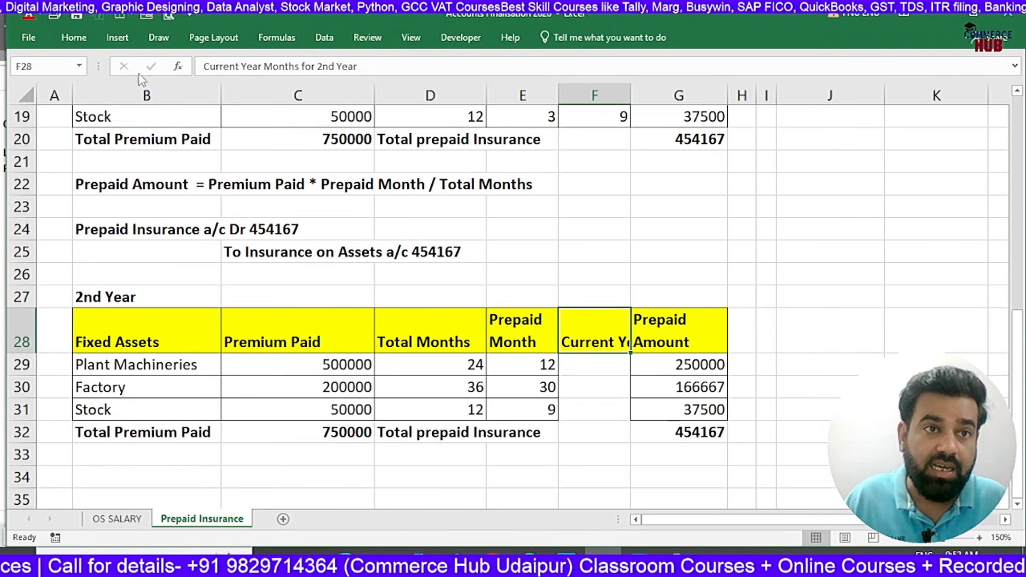
{"action": "left_click", "coordinate": [88, 37]}
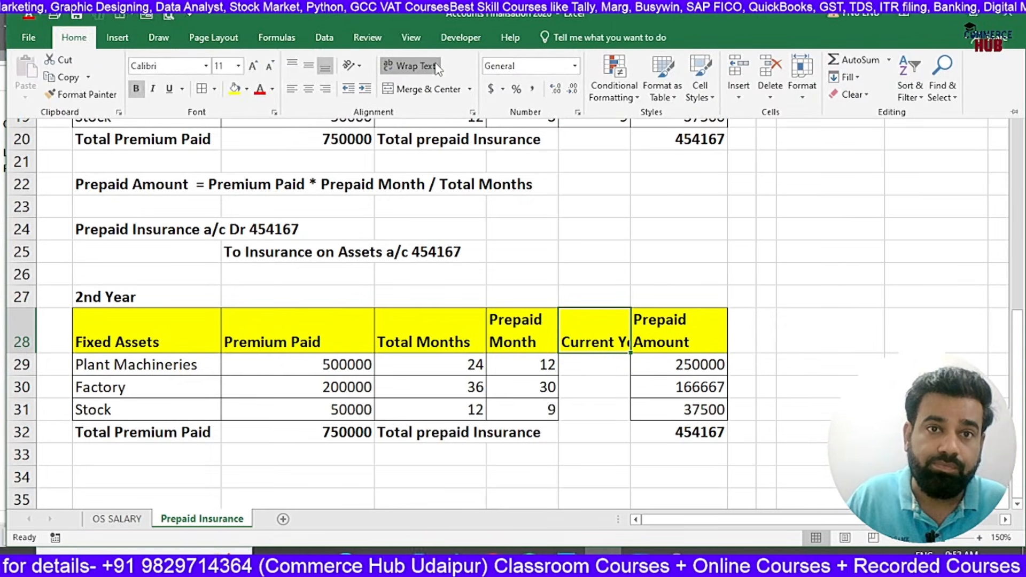
{"action": "left_click", "coordinate": [437, 69]}
{"action": "scroll", "coordinate": [608, 279], "scroll_direction": "down", "scroll_amount": 2}
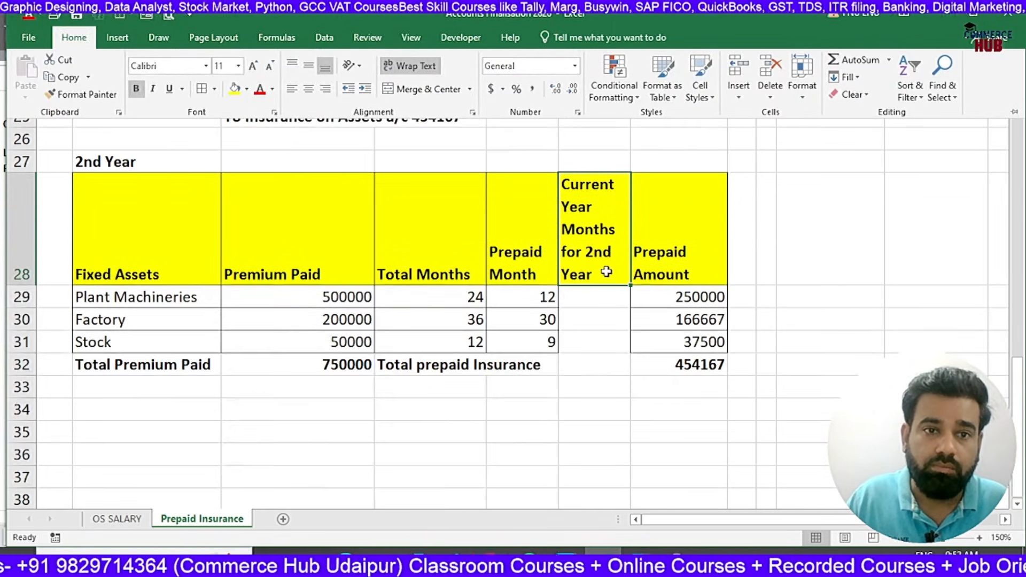
- Check the assets' insurance dates and periods, and enter 12 as the Plant Machineries current year months for the 2nd year
{"action": "left_click", "coordinate": [593, 298]}
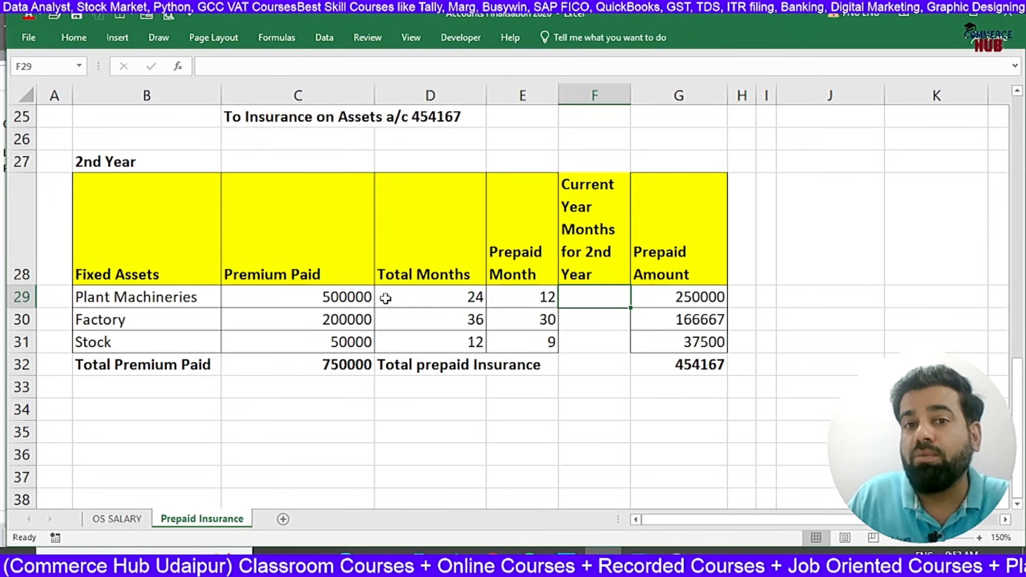
{"action": "scroll", "coordinate": [254, 261], "scroll_direction": "up", "scroll_amount": 6}
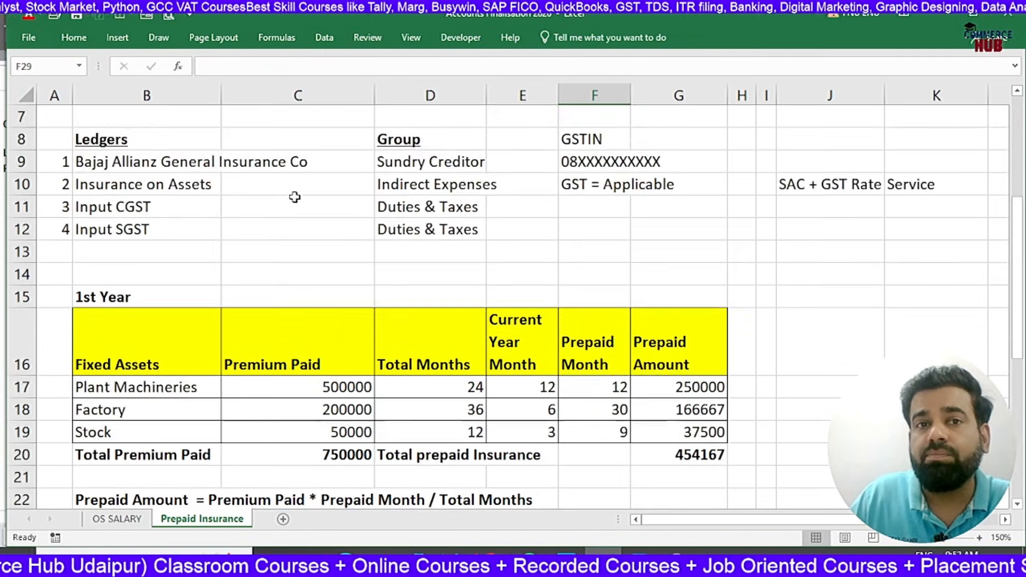
{"action": "scroll", "coordinate": [296, 195], "scroll_direction": "up", "scroll_amount": 2}
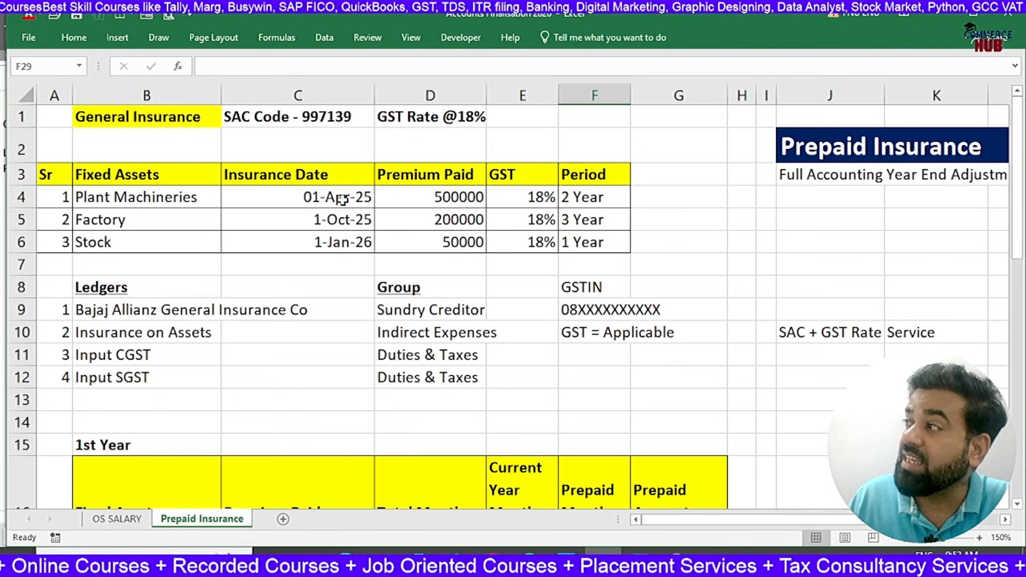
{"action": "scroll", "coordinate": [514, 211], "scroll_direction": "down", "scroll_amount": 3}
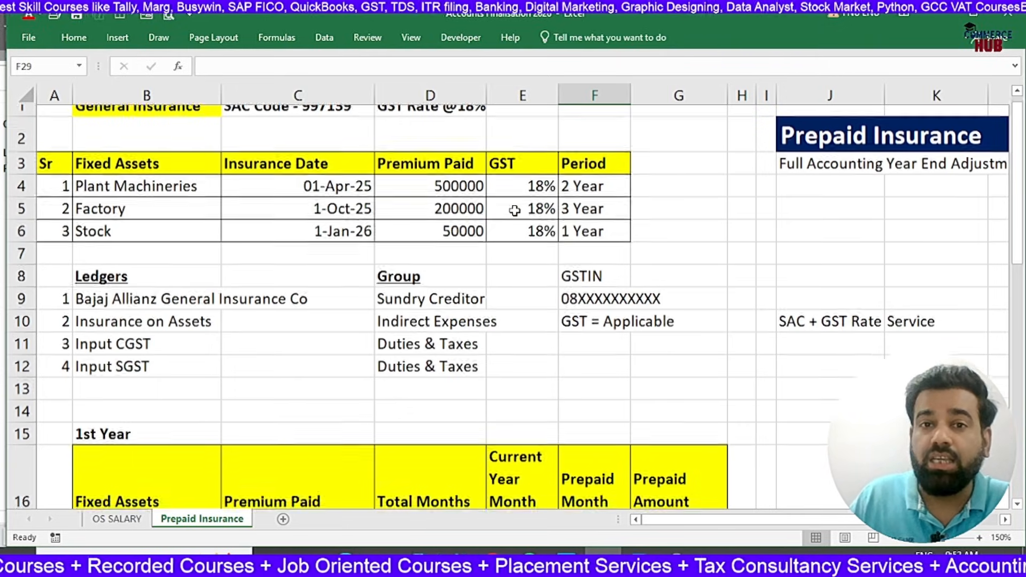
{"action": "scroll", "coordinate": [556, 363], "scroll_direction": "down", "scroll_amount": 5}
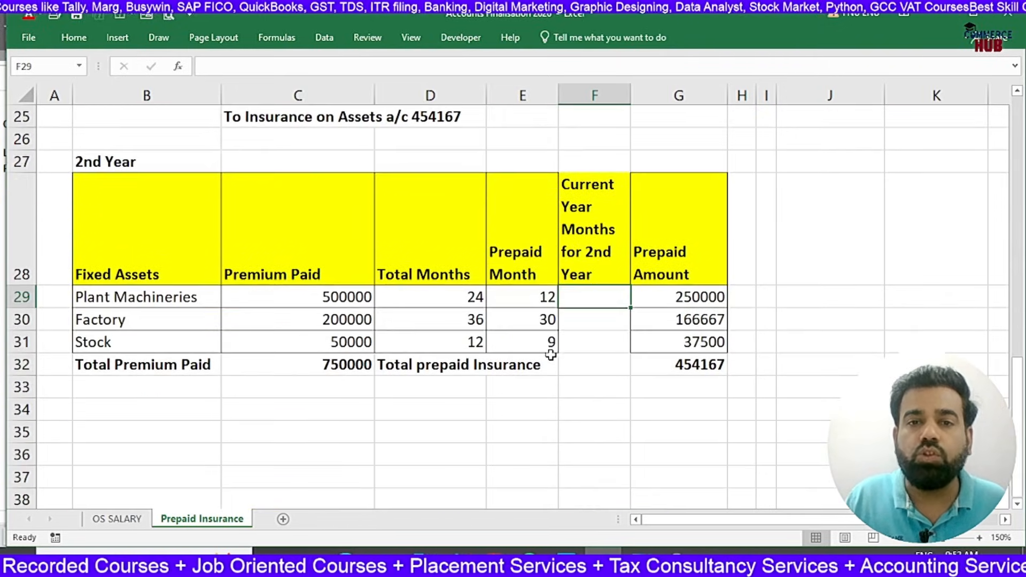
{"action": "type", "text": "12"}
{"action": "key", "text": "Tab"}
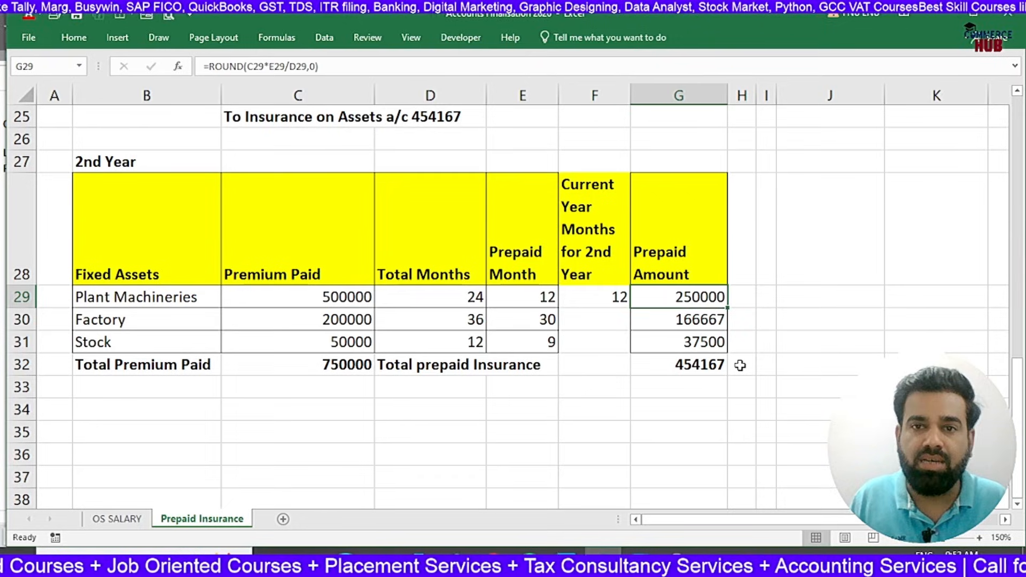
- Clear the Plant Machineries prepaid amount in the 2nd Year table and change that column's heading to "Current Year Expense"
{"action": "key", "text": "Delete"}
{"action": "key", "text": "Up"}
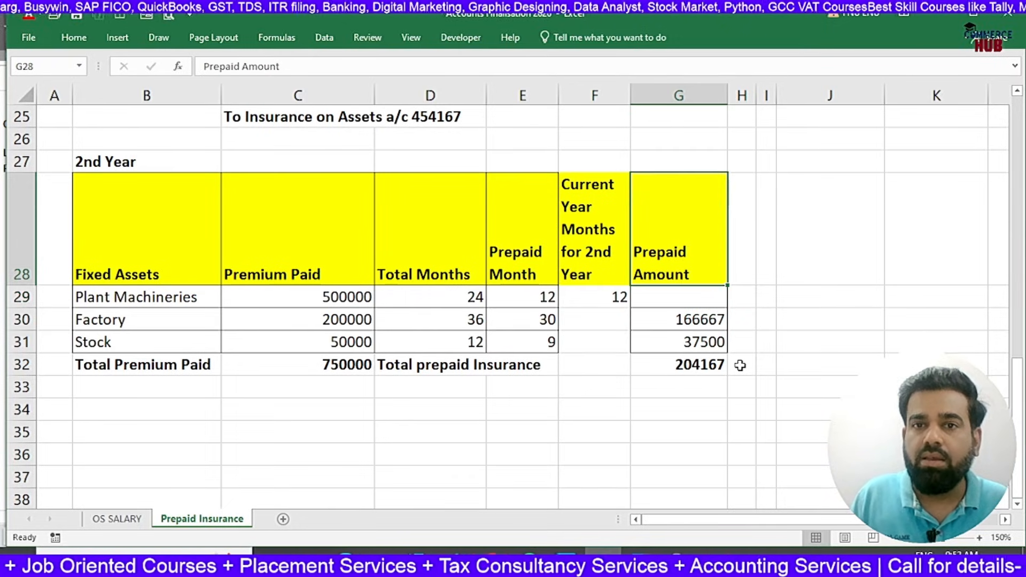
{"action": "left_click", "coordinate": [665, 326]}
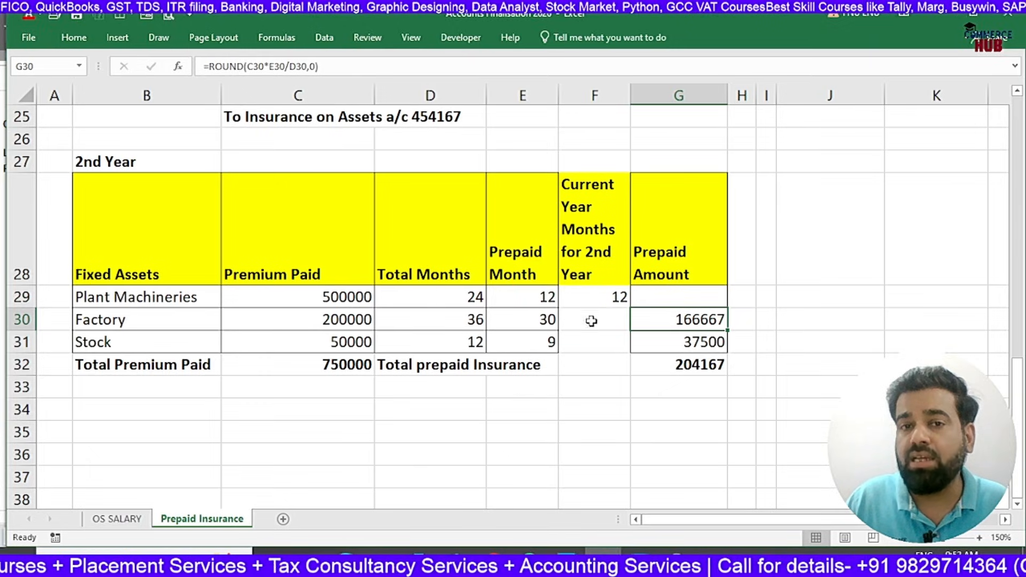
{"action": "left_click", "coordinate": [687, 255]}
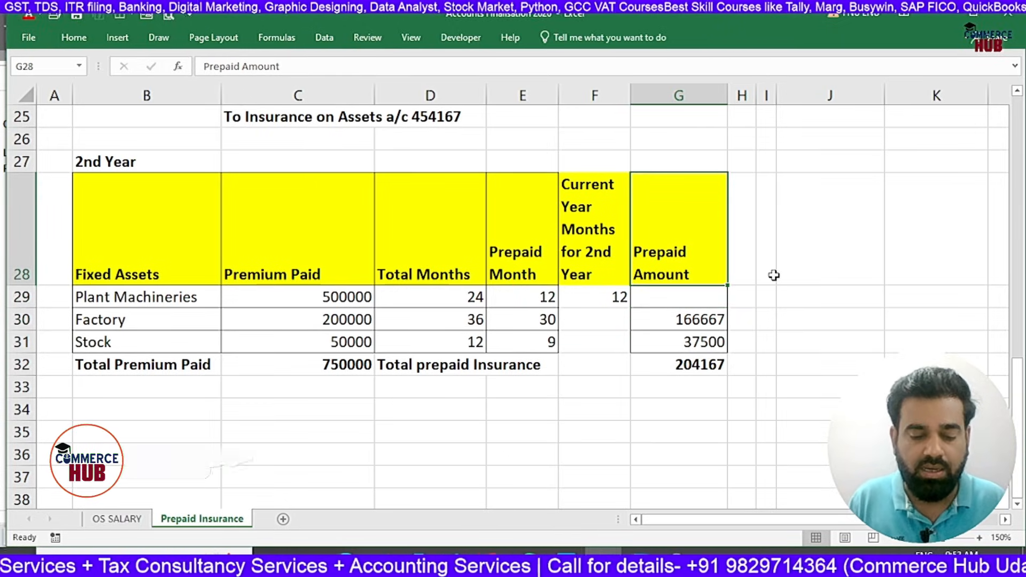
{"action": "type", "text": "Current Yer"}
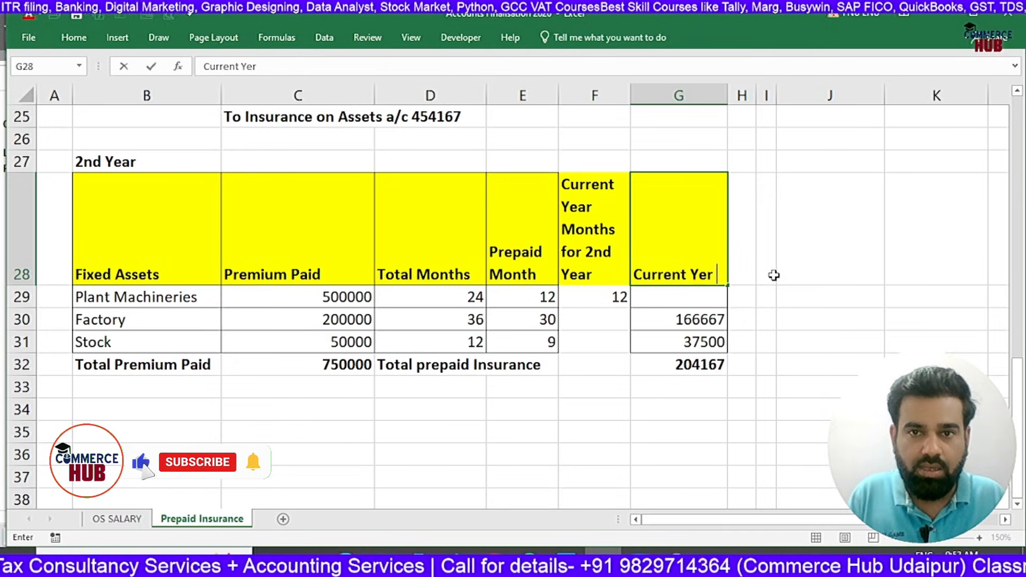
{"action": "key", "text": "BackSpace"}
{"action": "type", "text": "ar E"}
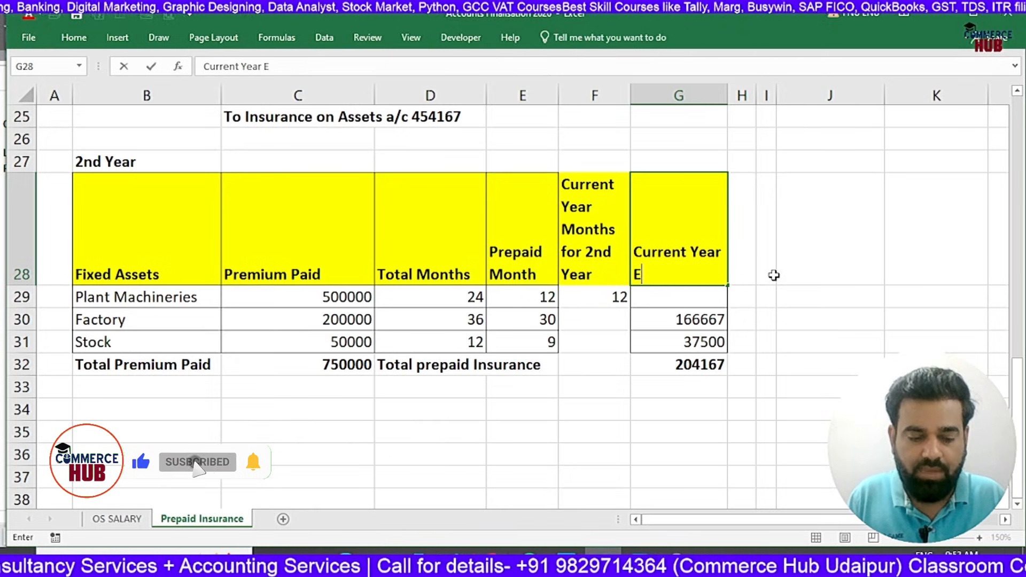
{"action": "type", "text": "xpense"}
{"action": "key", "text": "ctrl+Return"}
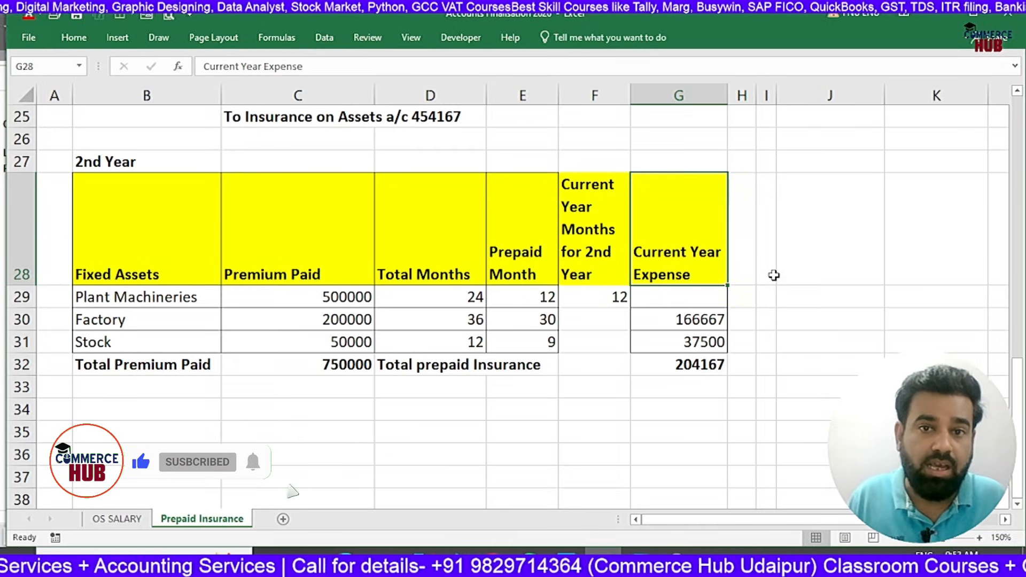
- Apply borders to the Current Year Months for 2nd Year column, cells F28 to F31
{"action": "left_click_drag", "start_coordinate": [607, 209], "coordinate": [596, 336]}
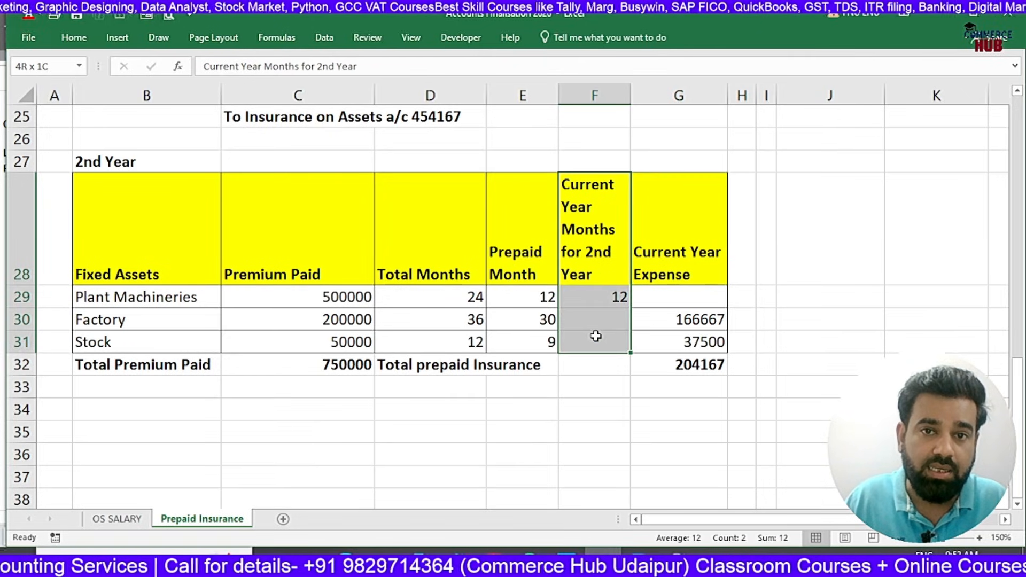
{"action": "left_click", "coordinate": [74, 37]}
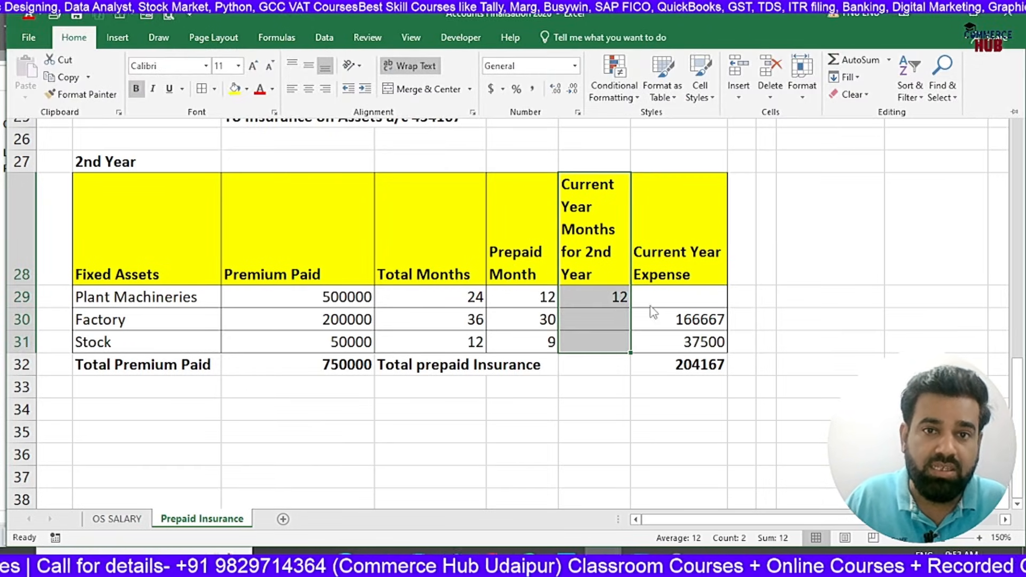
{"action": "left_click", "coordinate": [676, 302]}
{"action": "left_click", "coordinate": [676, 300]}
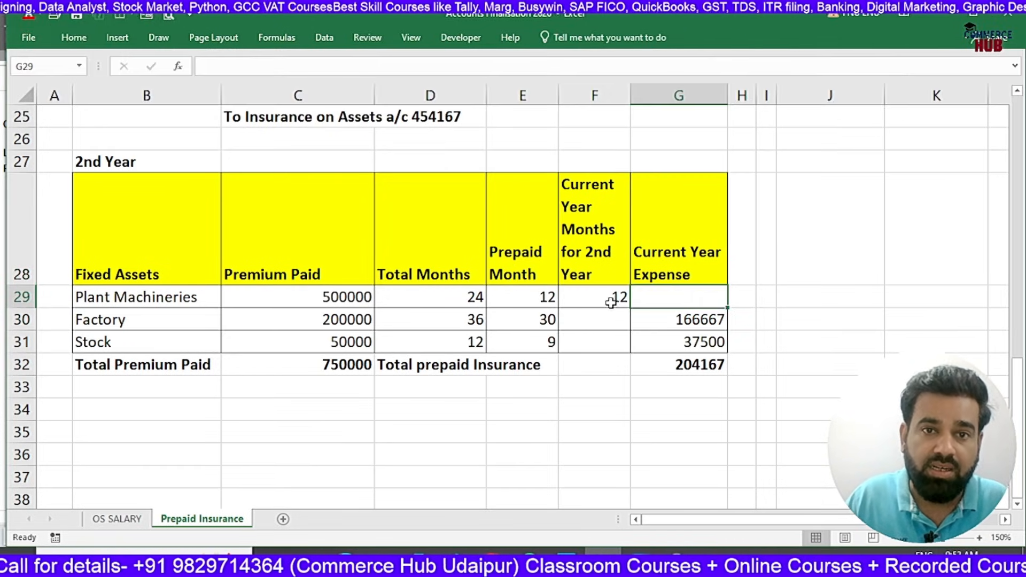
- Clear the Factory and Stock amounts under Current Year Expense, cells G30 and G31
{"action": "left_click", "coordinate": [528, 295]}
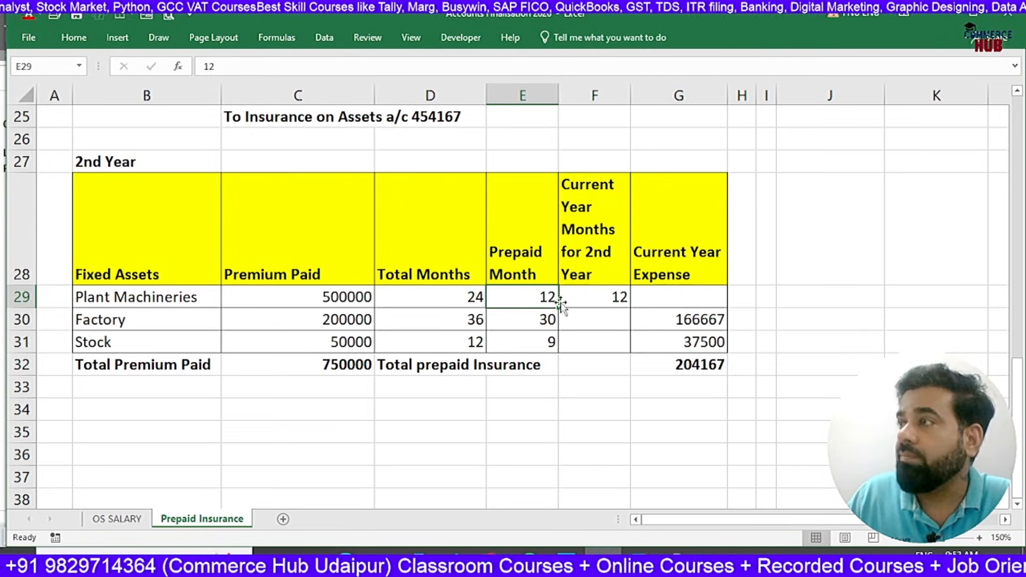
{"action": "left_click", "coordinate": [666, 324]}
{"action": "left_click_drag", "start_coordinate": [666, 325], "coordinate": [669, 335]}
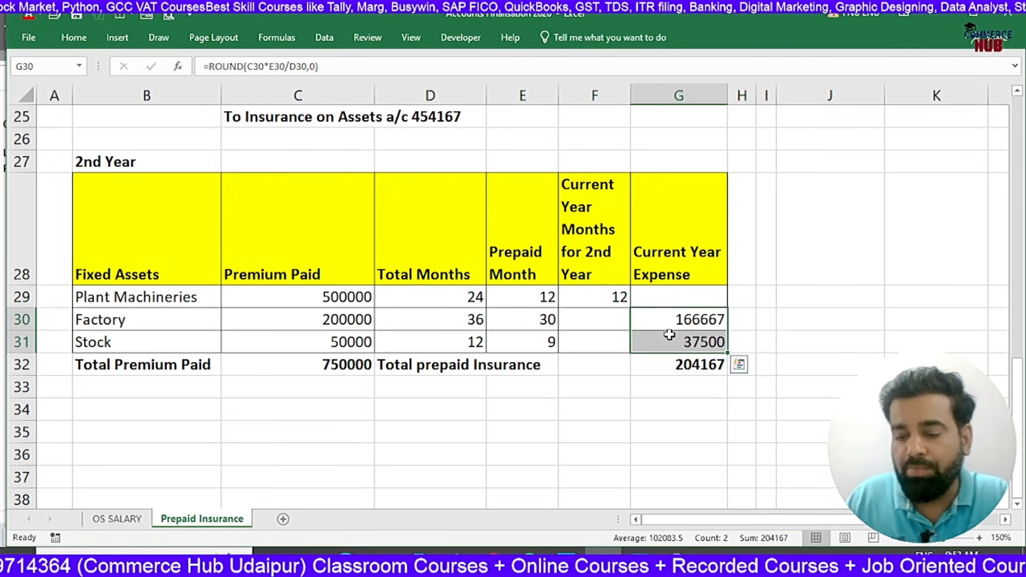
{"action": "key", "text": "Delete"}
- Change the total row label in cell D32 to "Total Insurance Expenses"
{"action": "left_click", "coordinate": [461, 359]}
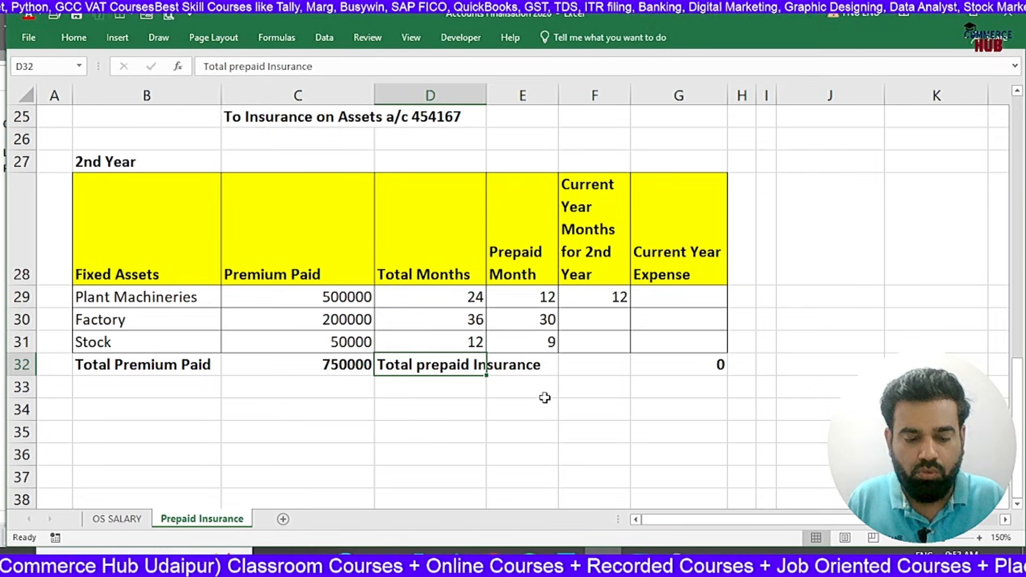
{"action": "type", "text": "Total Insur"}
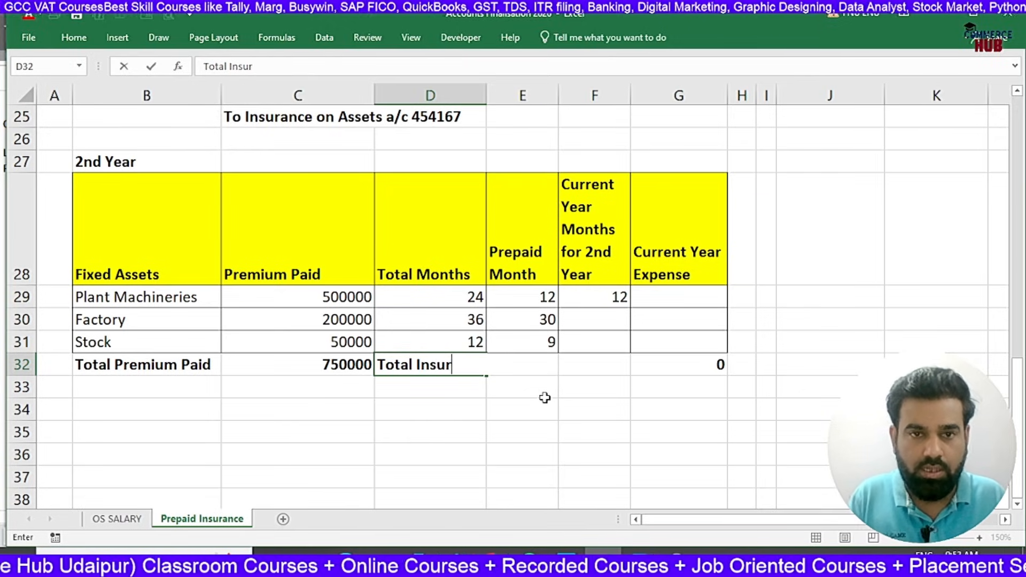
{"action": "type", "text": "ance Expenses"}
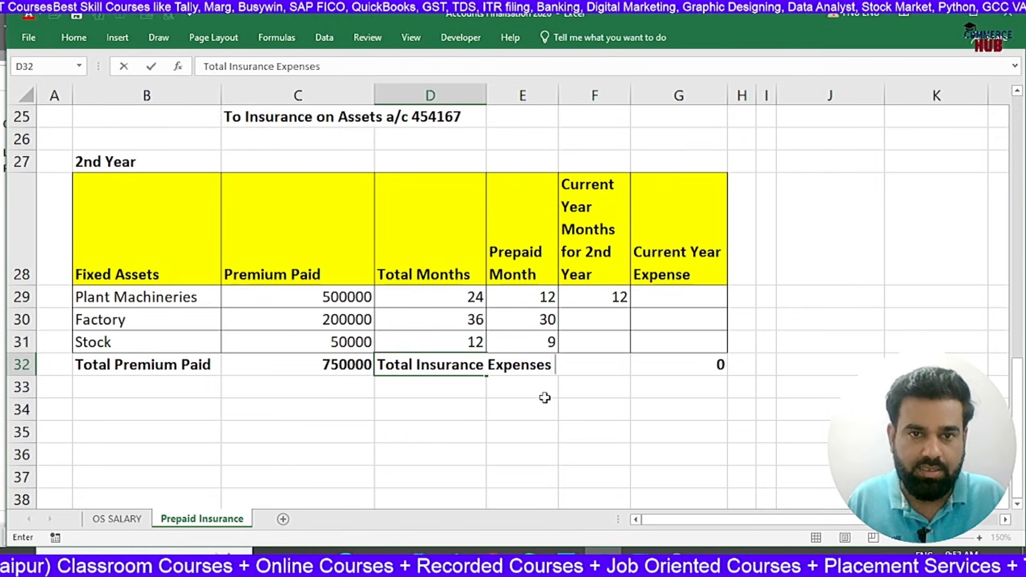
{"action": "key", "text": "Return"}
- Try clearing the Total Premium Paid label and its sum in row 32, and undo both deletions
{"action": "key", "text": "Up"}
{"action": "key", "text": "Left"}
{"action": "key", "text": "Left"}
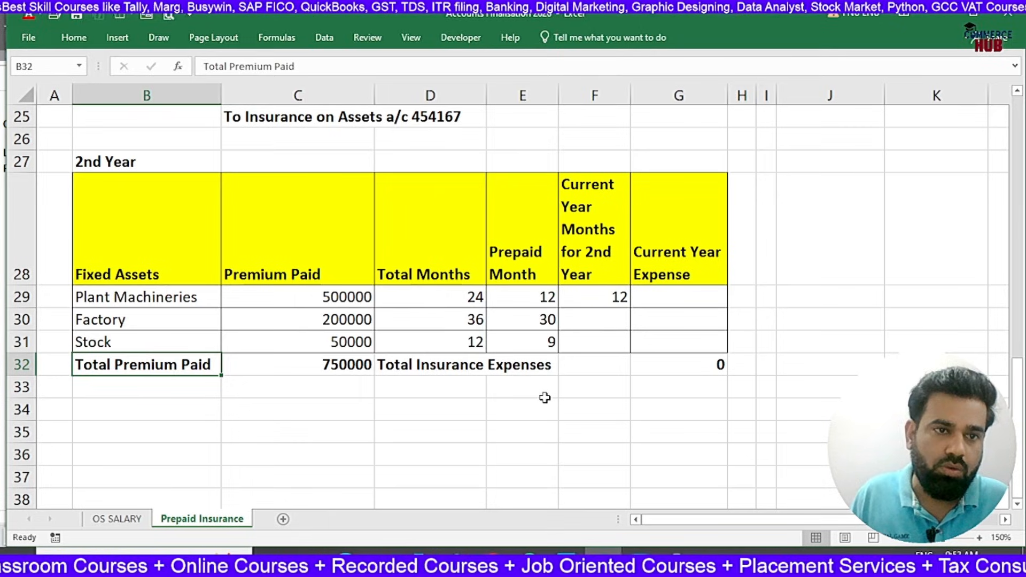
{"action": "key", "text": "Right"}
{"action": "key", "text": "Right"}
{"action": "key", "text": "Left"}
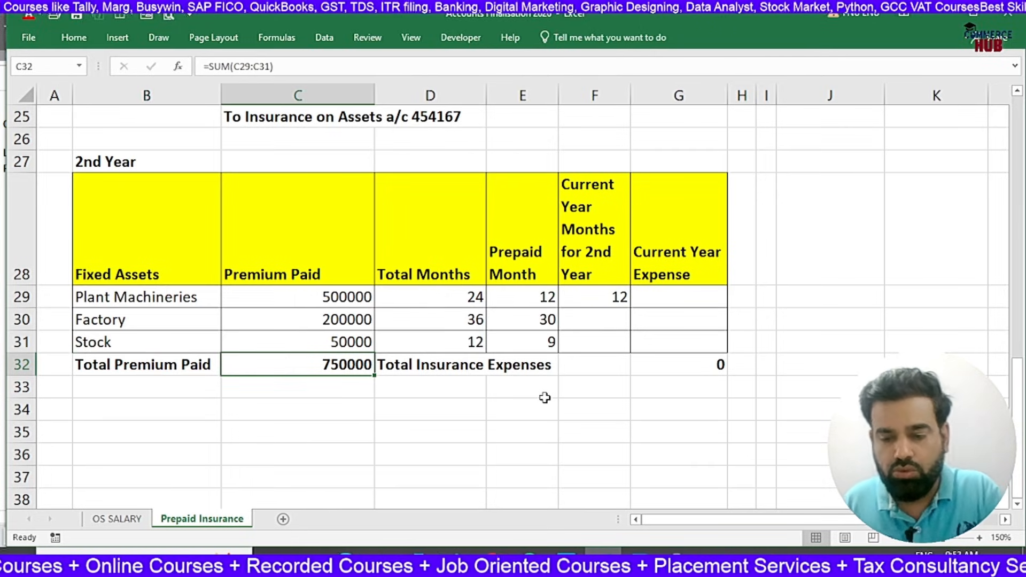
{"action": "key", "text": "Delete"}
{"action": "key", "text": "Left"}
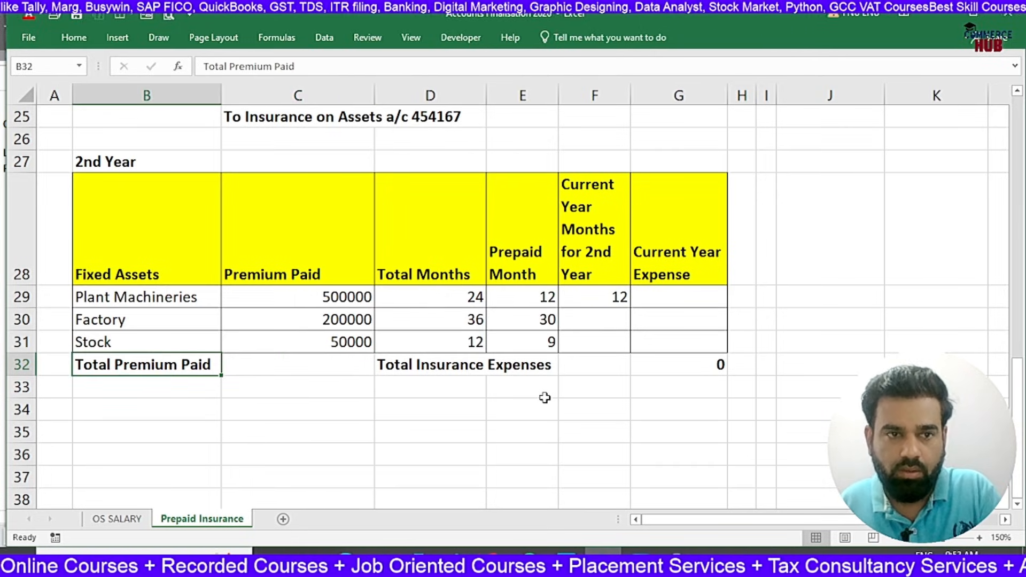
{"action": "key", "text": "Delete"}
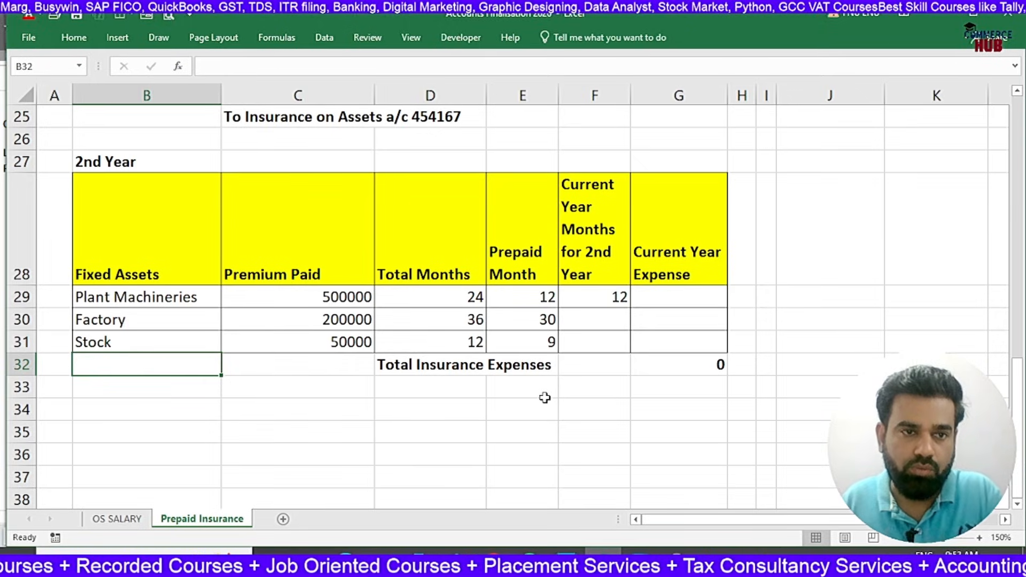
{"action": "key", "text": "Right"}
{"action": "key", "text": "Right"}
{"action": "key", "text": "Left"}
{"action": "key", "text": "Left"}
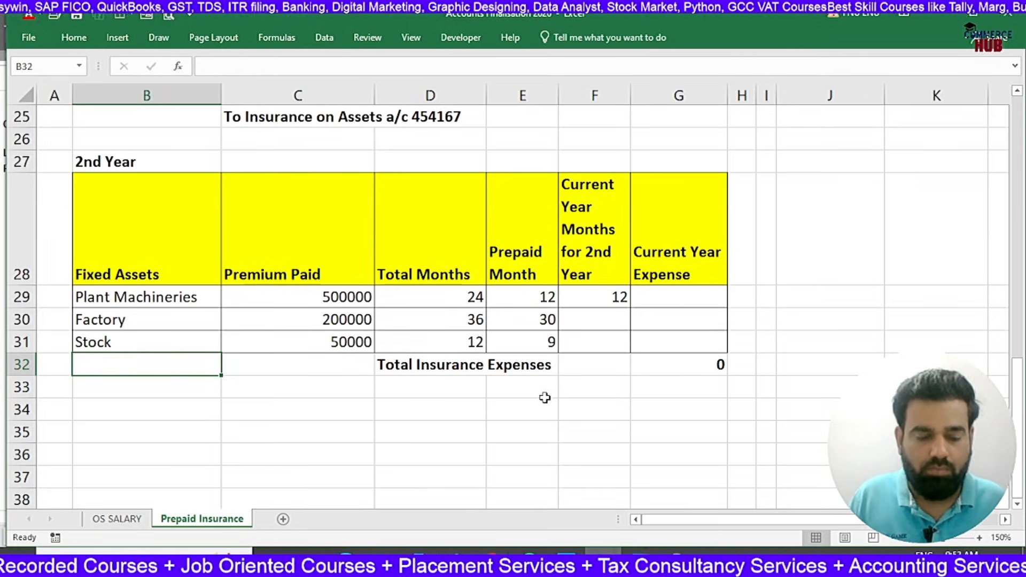
{"action": "key", "text": "ctrl+z"}
{"action": "key", "text": "ctrl+z"}
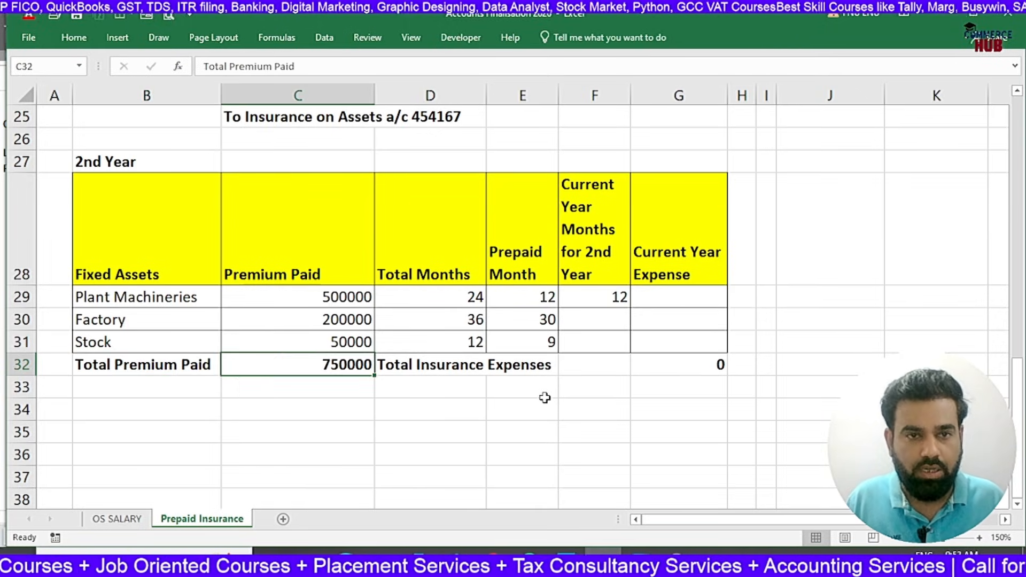
- Enter "F.Y.2026-27" in cell C27 beside the 2nd Year label and make it bold
{"action": "key", "text": "Right"}
{"action": "left_click", "coordinate": [594, 299]}
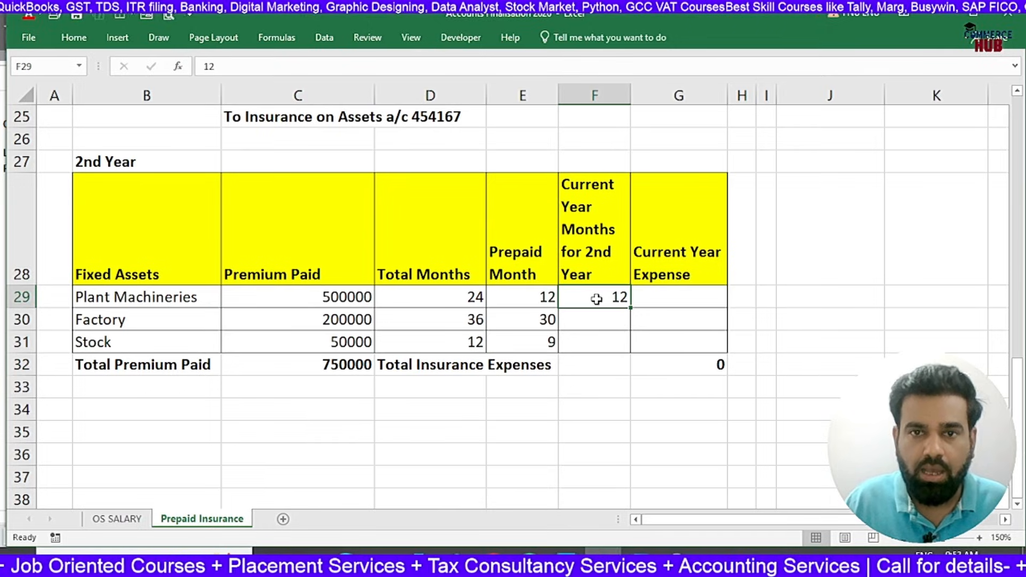
{"action": "left_click", "coordinate": [346, 295]}
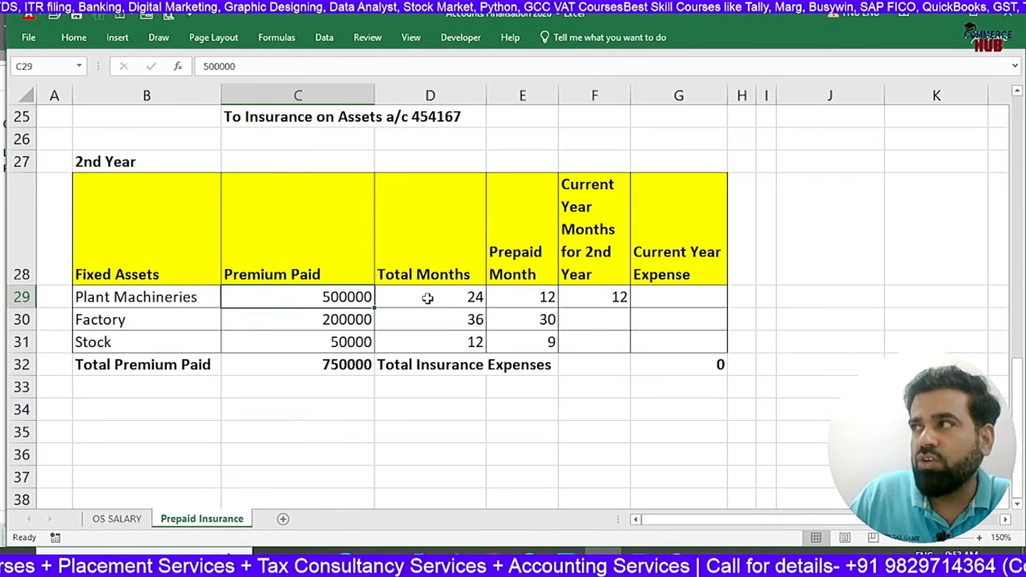
{"action": "left_click", "coordinate": [466, 300]}
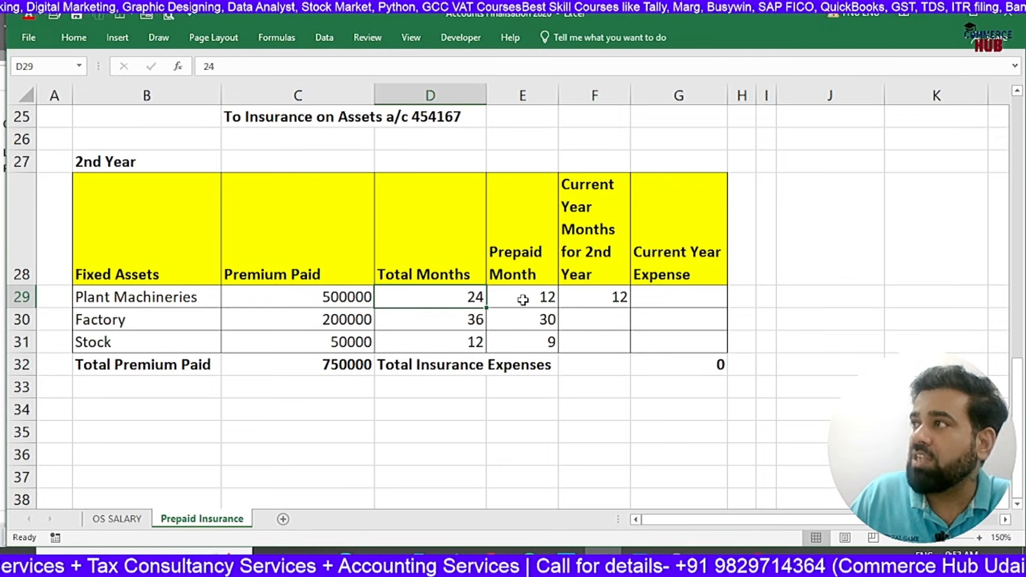
{"action": "left_click", "coordinate": [257, 162]}
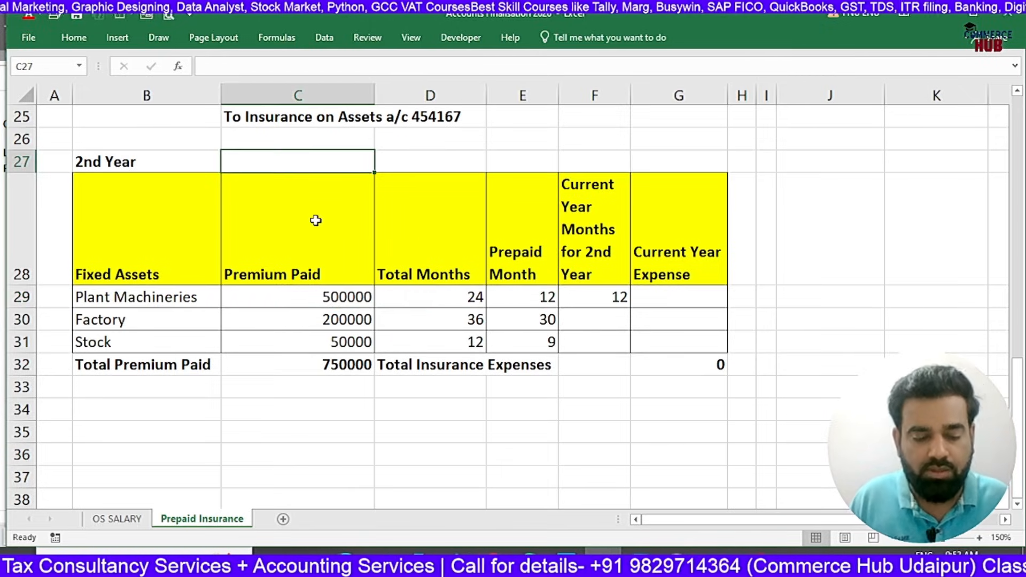
{"action": "type", "text": "Fy"}
{"action": "key", "text": "BackSpace"}
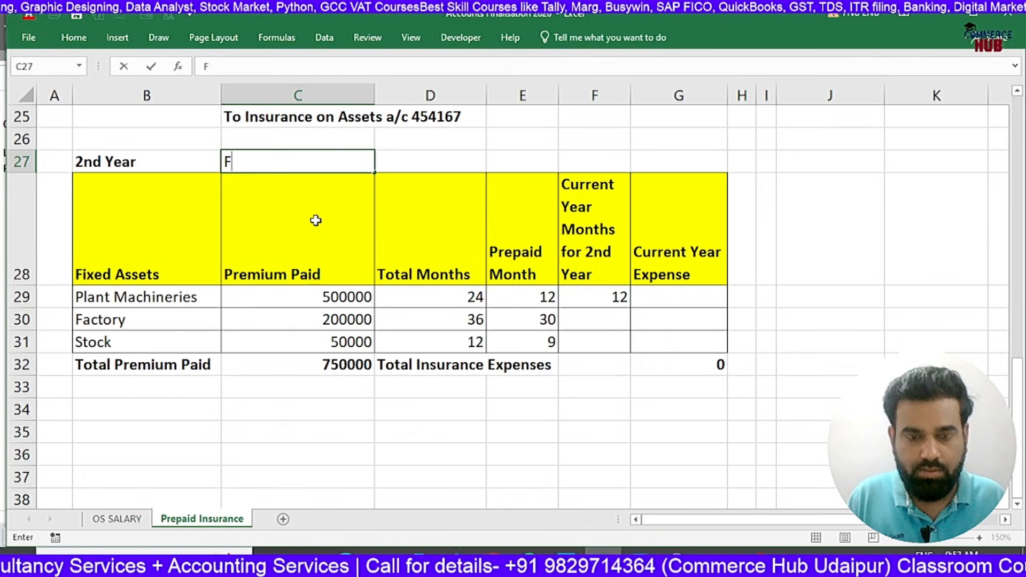
{"action": "type", "text": ".Y.2026-27"}
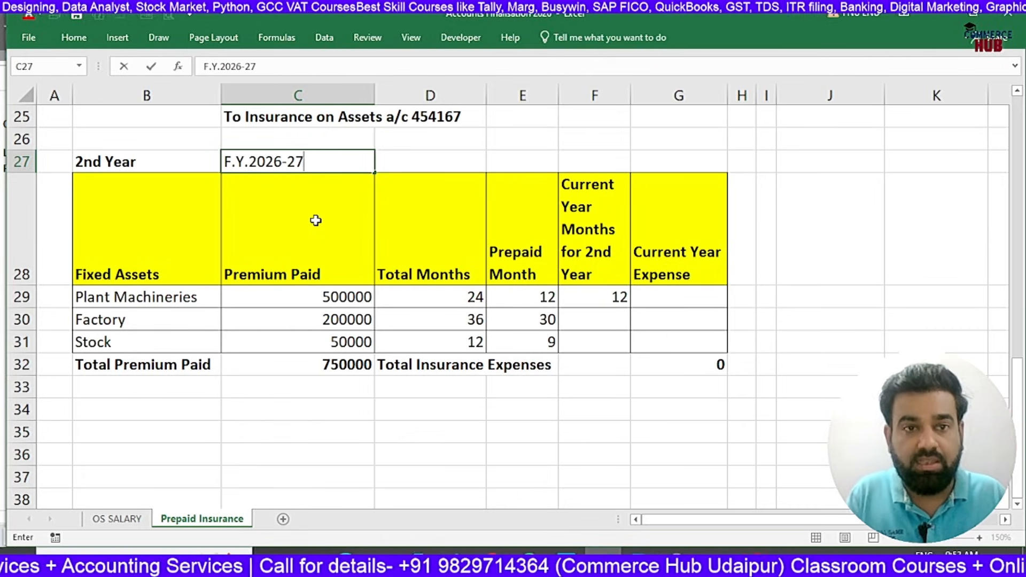
{"action": "key", "text": "Return"}
{"action": "key", "text": "Up"}
{"action": "key", "text": "ctrl+b"}
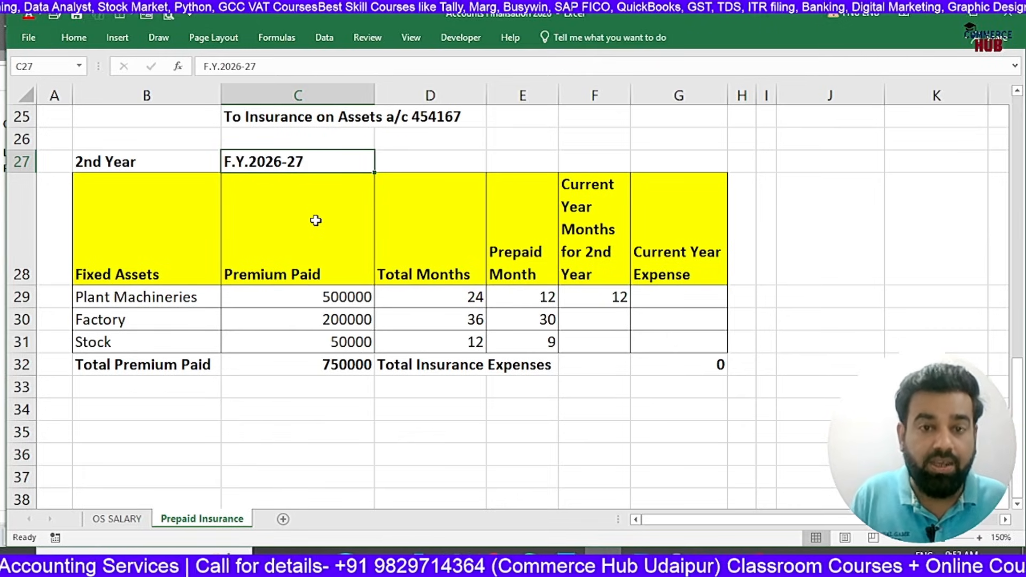
{"action": "left_click", "coordinate": [600, 293]}
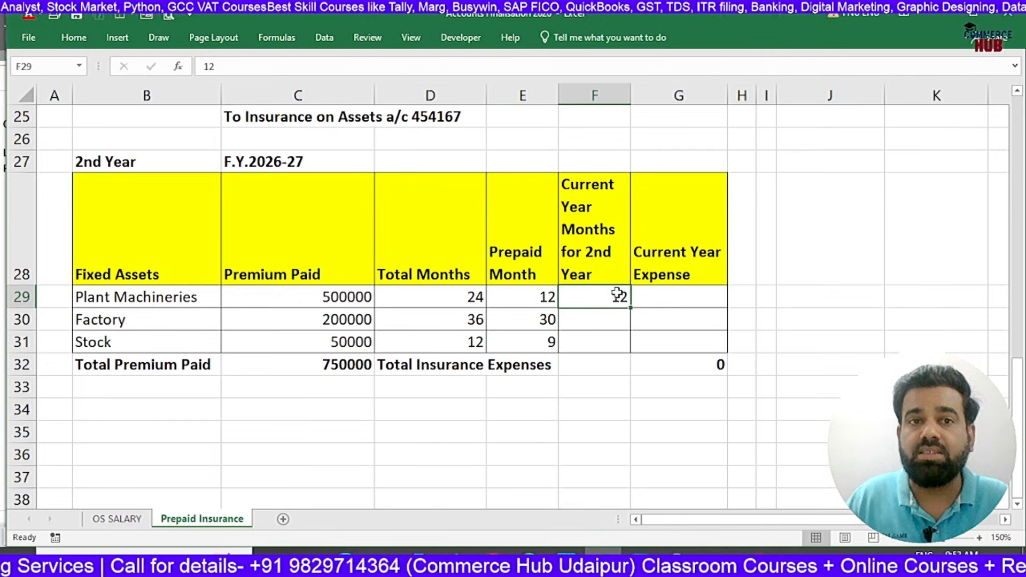
{"action": "left_click", "coordinate": [663, 298]}
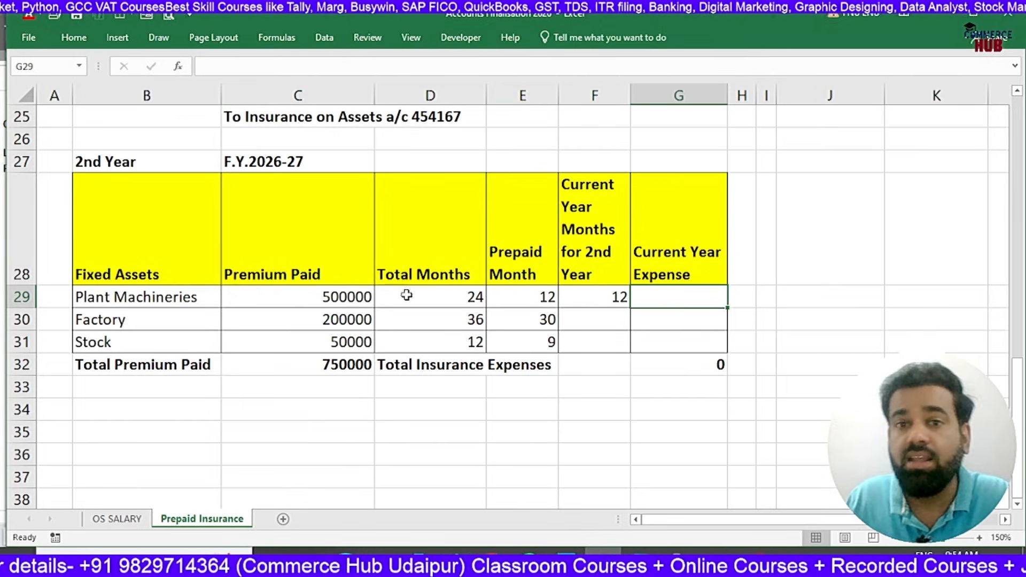
{"action": "left_click", "coordinate": [269, 160]}
{"action": "left_click", "coordinate": [691, 298]}
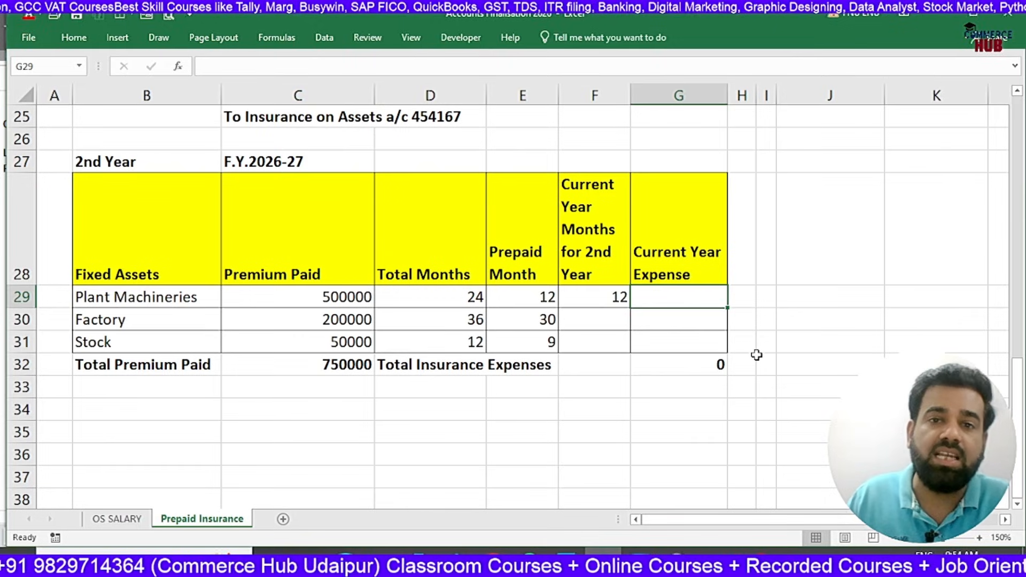
{"action": "type", "text": "="}
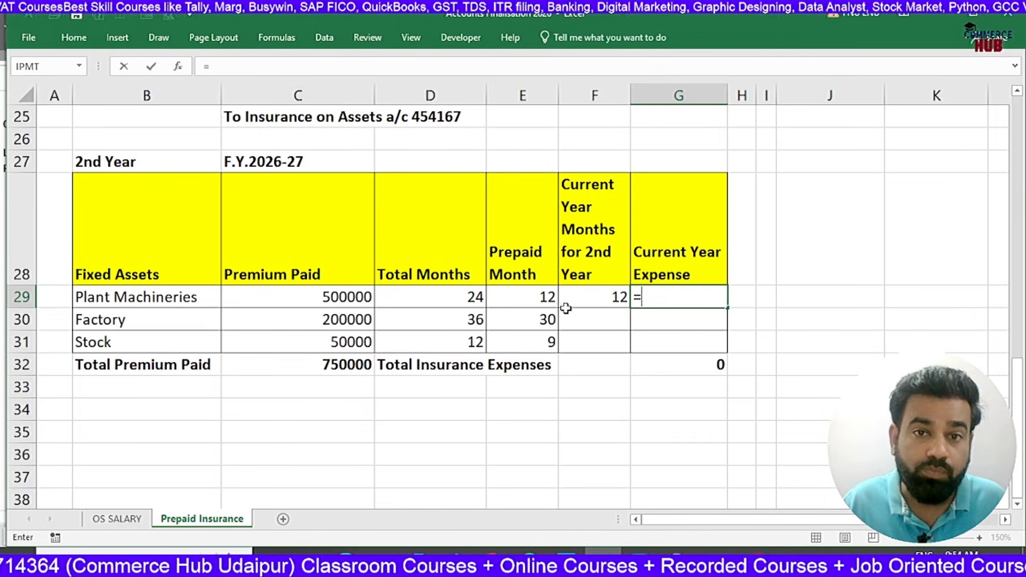
{"action": "left_click", "coordinate": [335, 297]}
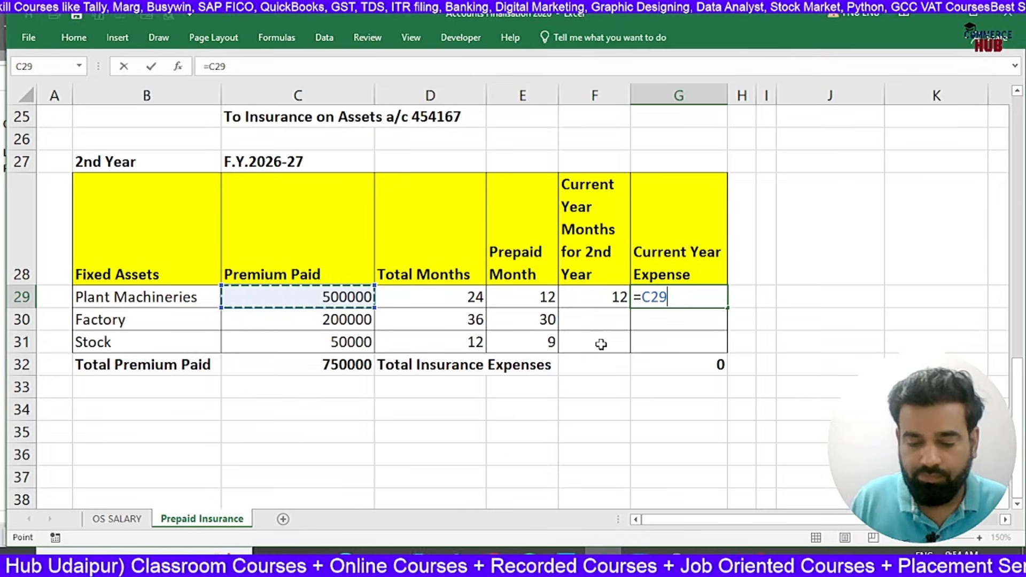
{"action": "type", "text": "*"}
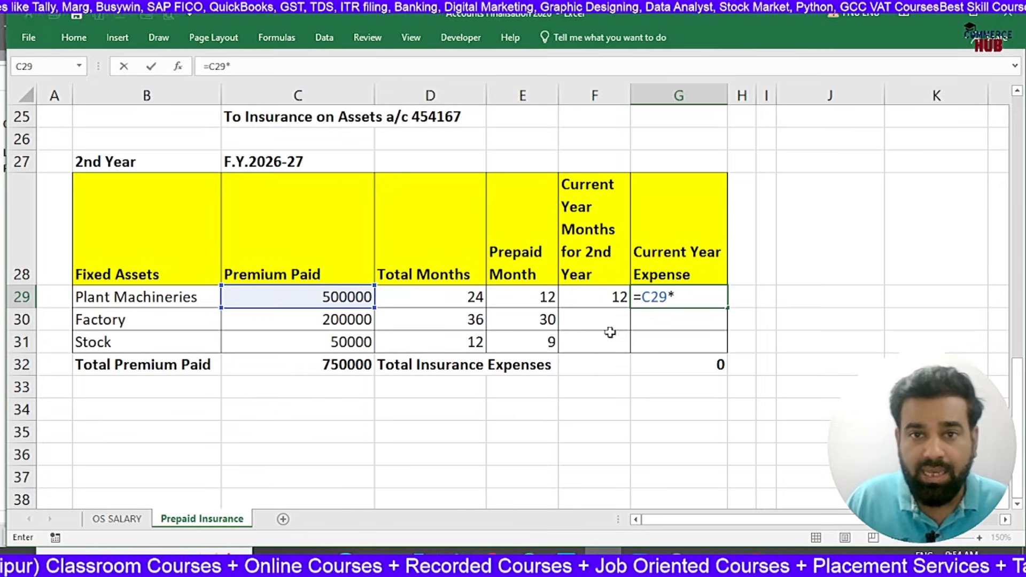
{"action": "left_click", "coordinate": [601, 298]}
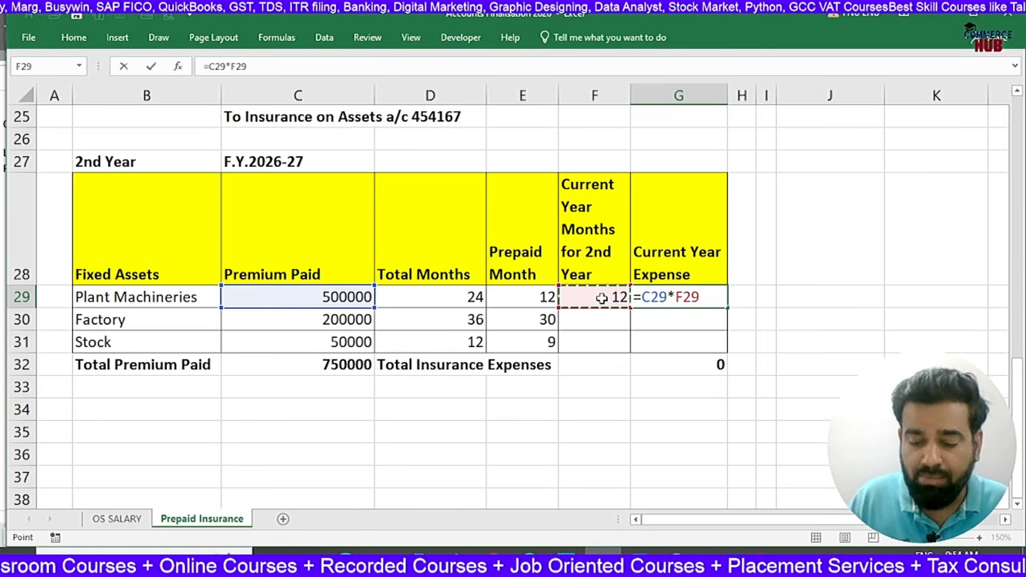
{"action": "type", "text": "/"}
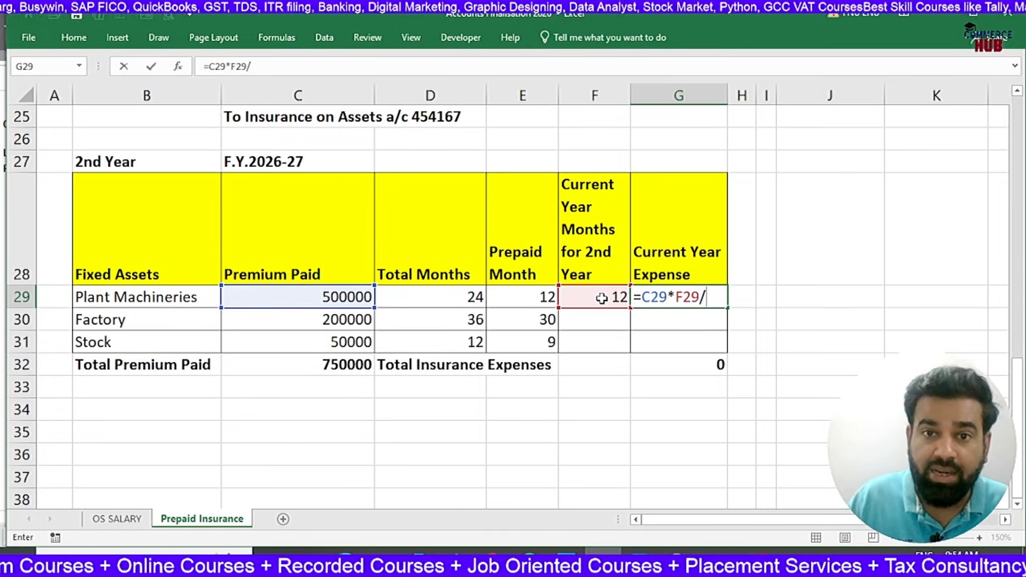
{"action": "left_click", "coordinate": [521, 298]}
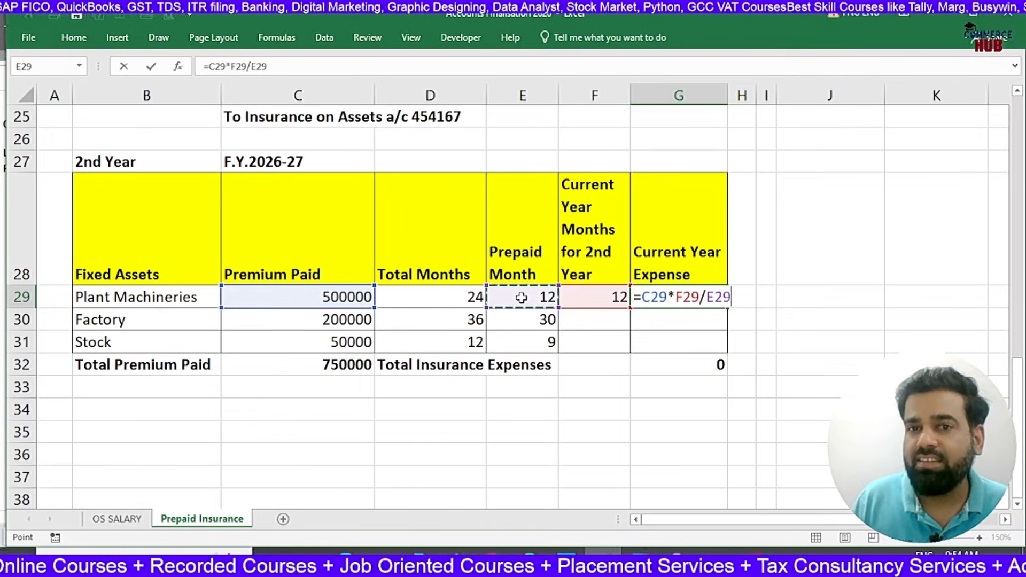
{"action": "left_click", "coordinate": [413, 299]}
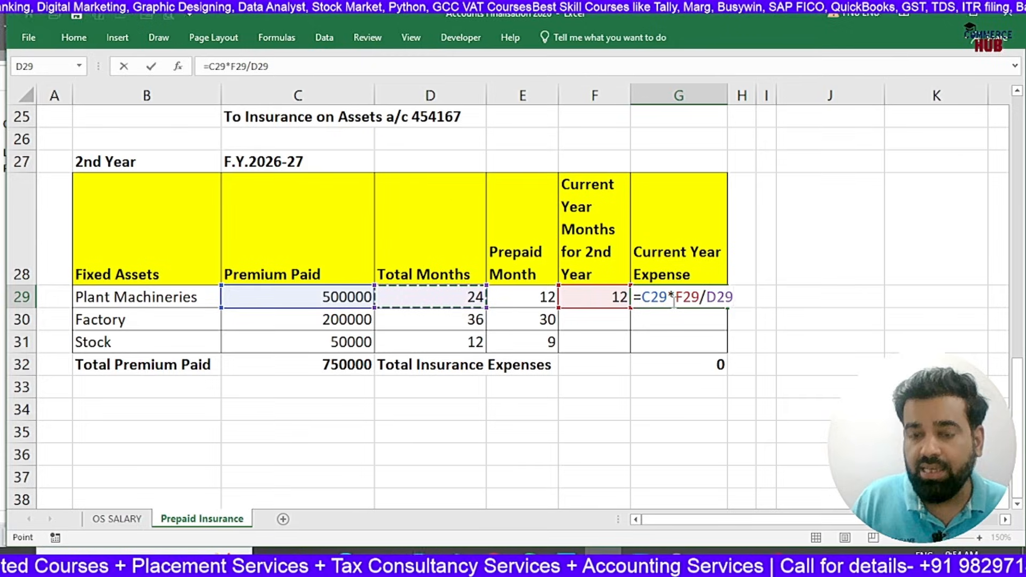
{"action": "key", "text": "BackSpace"}
{"action": "key", "text": "BackSpace"}
{"action": "key", "text": "BackSpace"}
{"action": "key", "text": "BackSpace"}
{"action": "key", "text": "BackSpace"}
{"action": "key", "text": "BackSpace"}
{"action": "key", "text": "BackSpace"}
{"action": "key", "text": "BackSpace"}
{"action": "key", "text": "BackSpace"}
{"action": "key", "text": "BackSpace"}
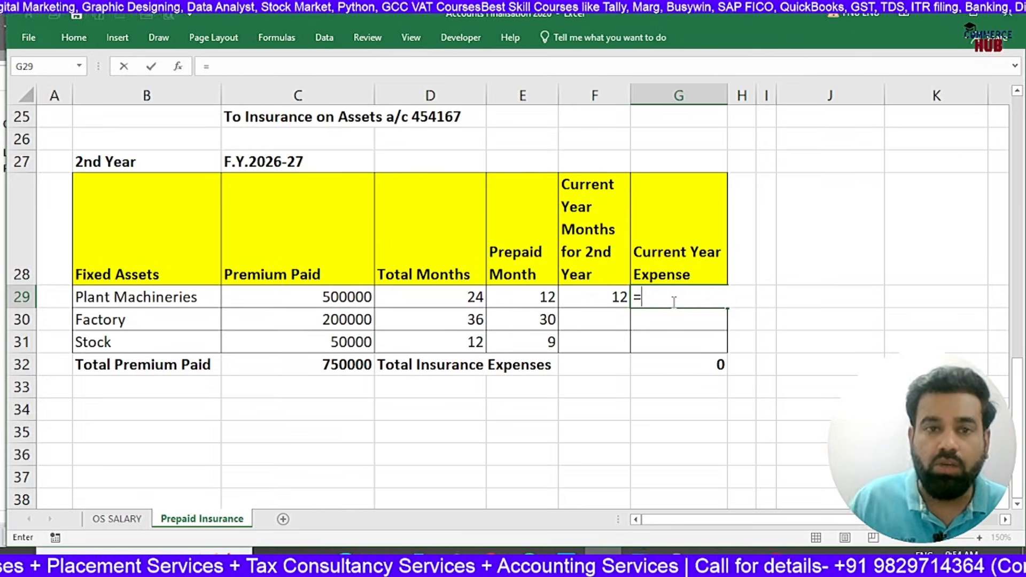
- Complete the Plant Machineries expense formula in cell G29 as =C29*F29/D29
{"action": "left_click", "coordinate": [338, 297]}
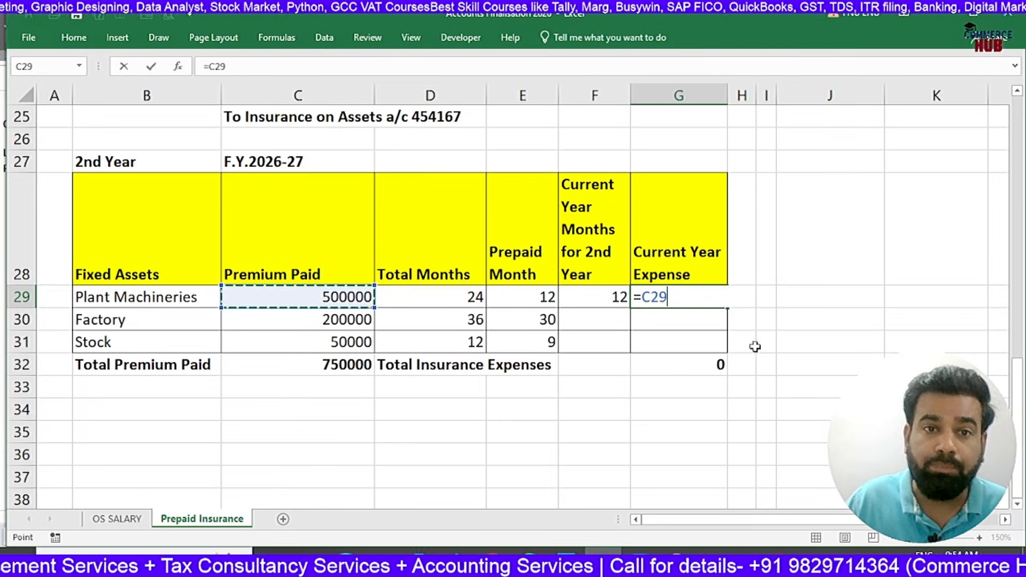
{"action": "type", "text": "*"}
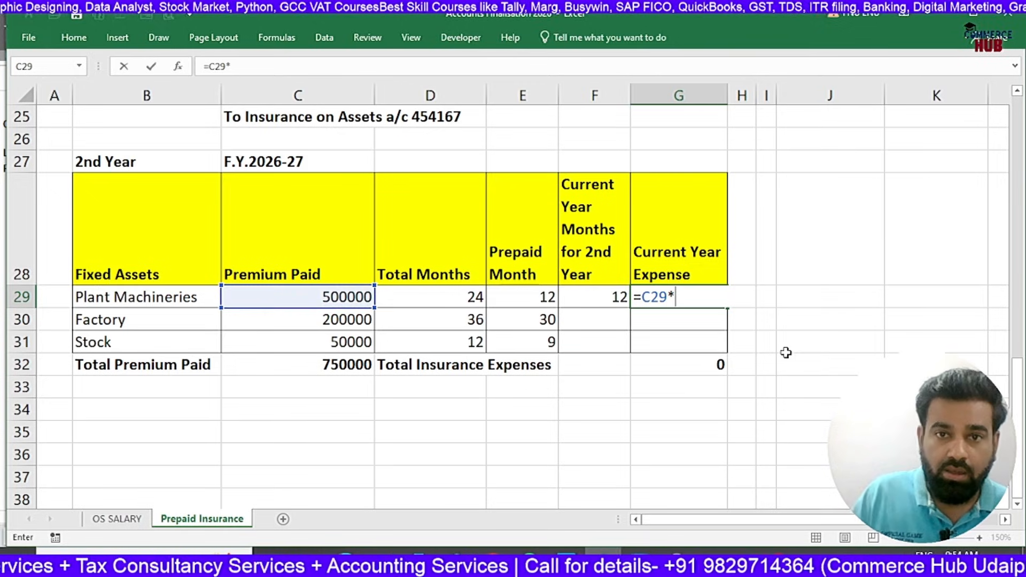
{"action": "left_click", "coordinate": [600, 298]}
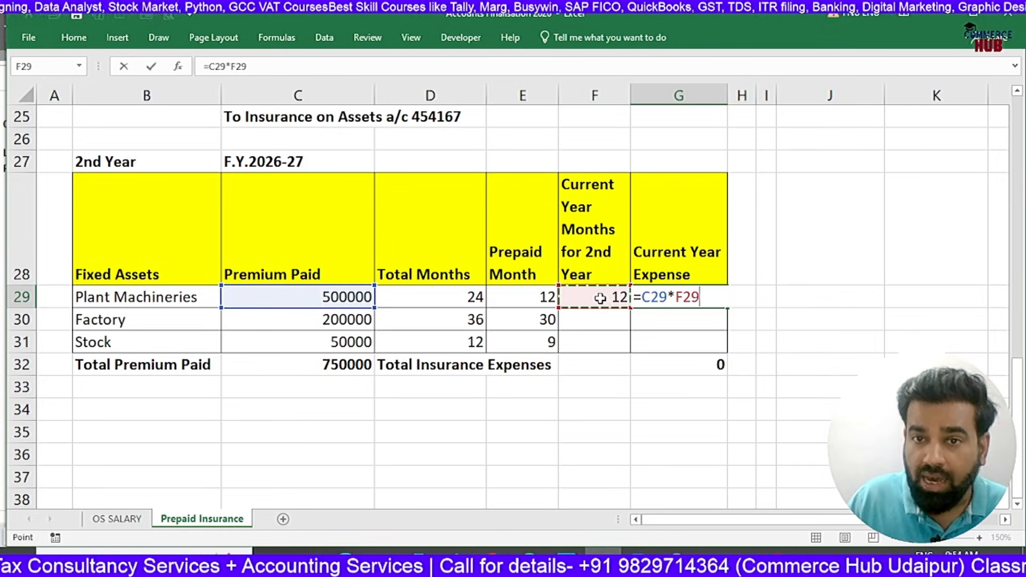
{"action": "type", "text": "/"}
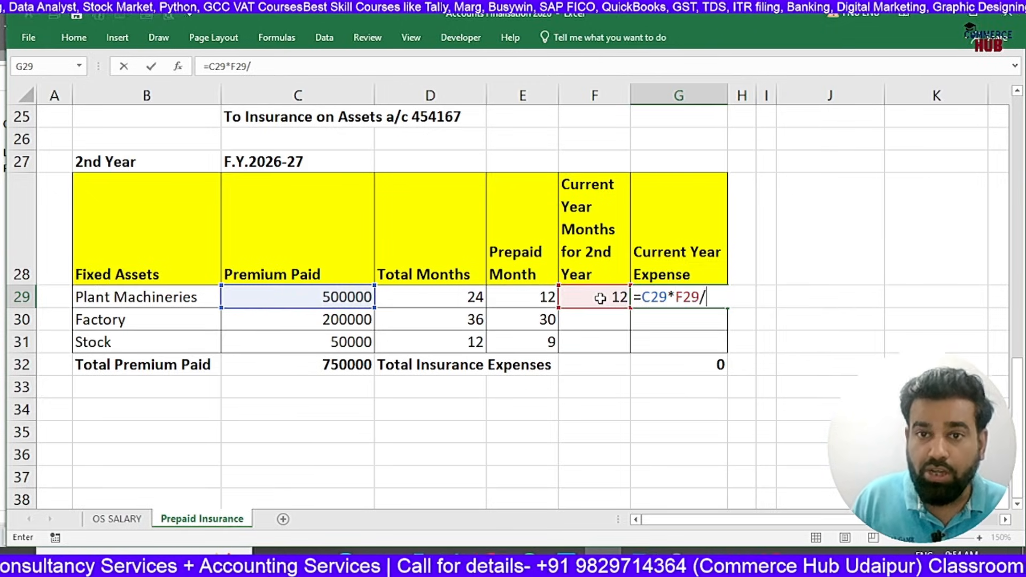
{"action": "left_click", "coordinate": [438, 300]}
{"action": "key", "text": "ctrl+Return"}
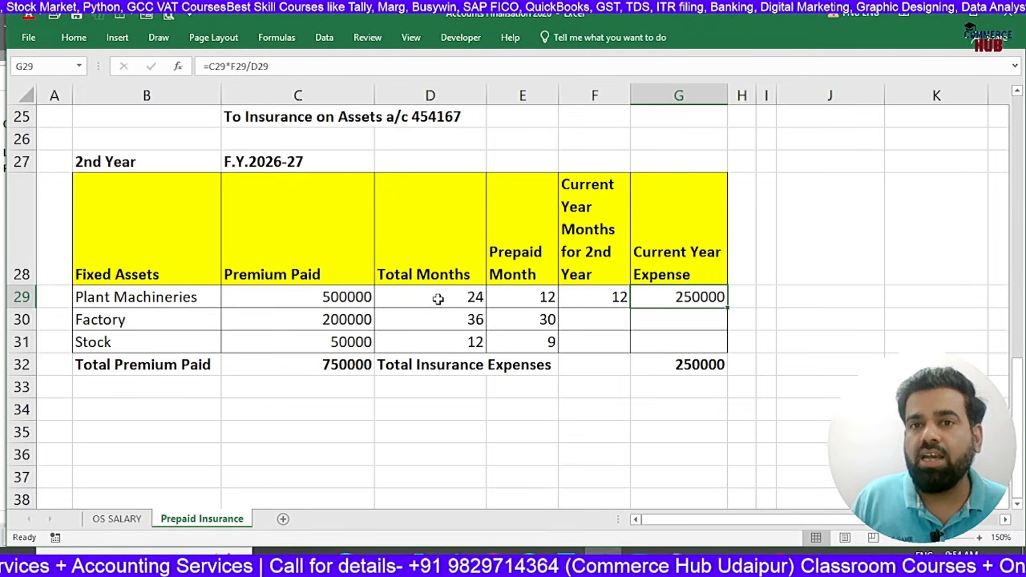
- Add "(FY26-27)" to the end of the Current Year Expense header in cell G28
{"action": "left_click", "coordinate": [277, 162]}
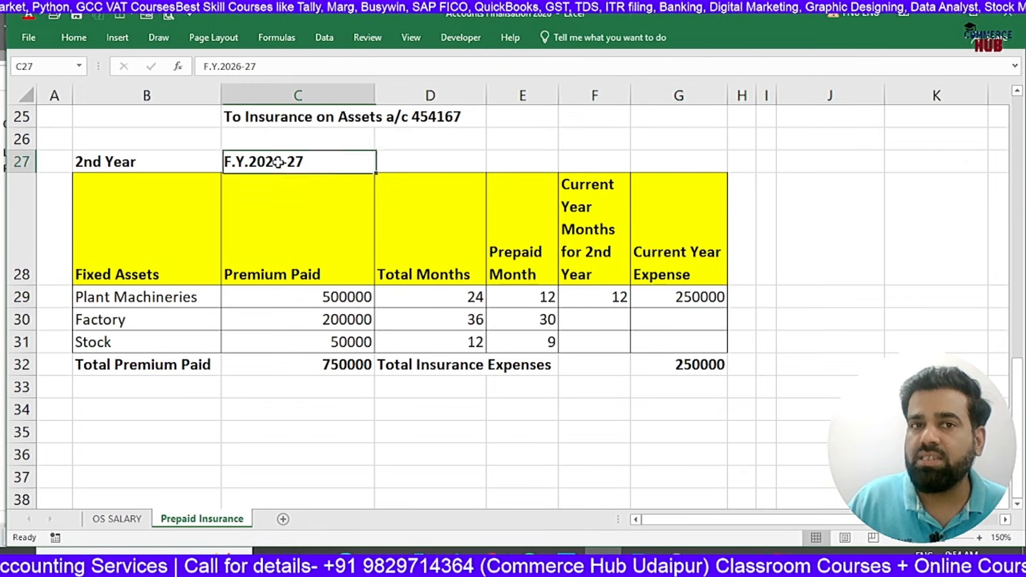
{"action": "left_click", "coordinate": [668, 263]}
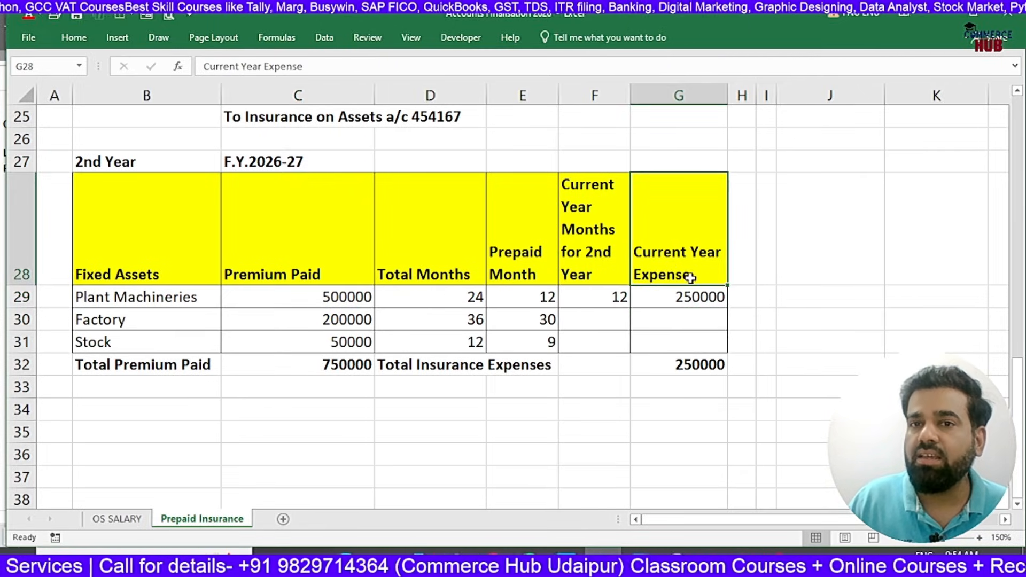
{"action": "double_click", "coordinate": [695, 271]}
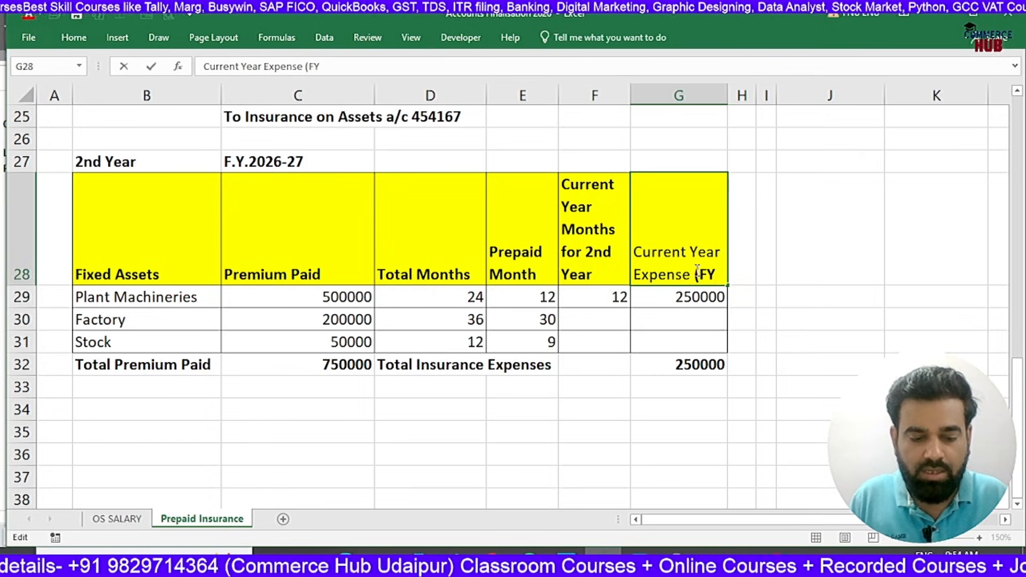
{"action": "type", "text": "(FY26-27"}
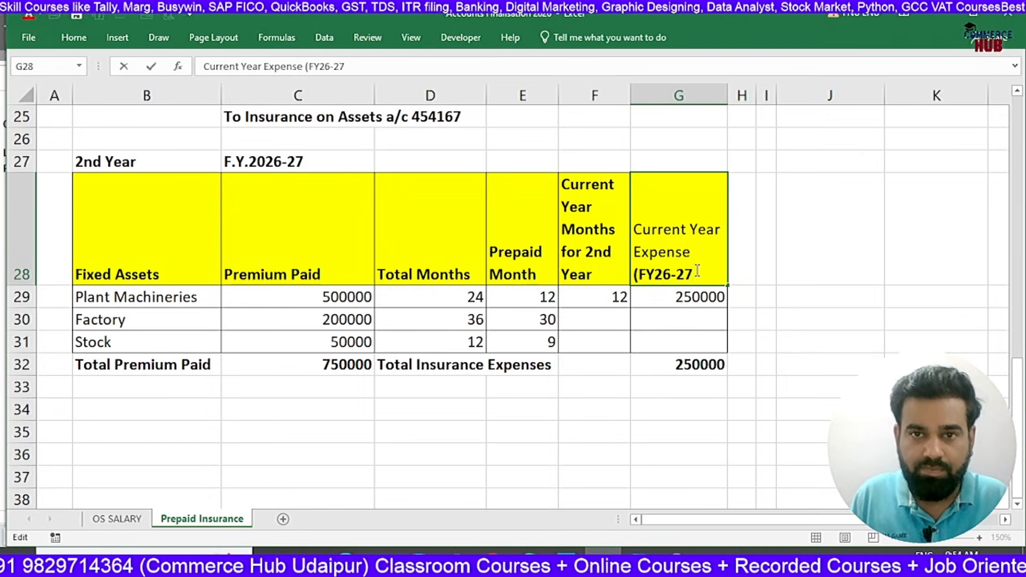
{"action": "type", "text": ")"}
{"action": "key", "text": "Return"}
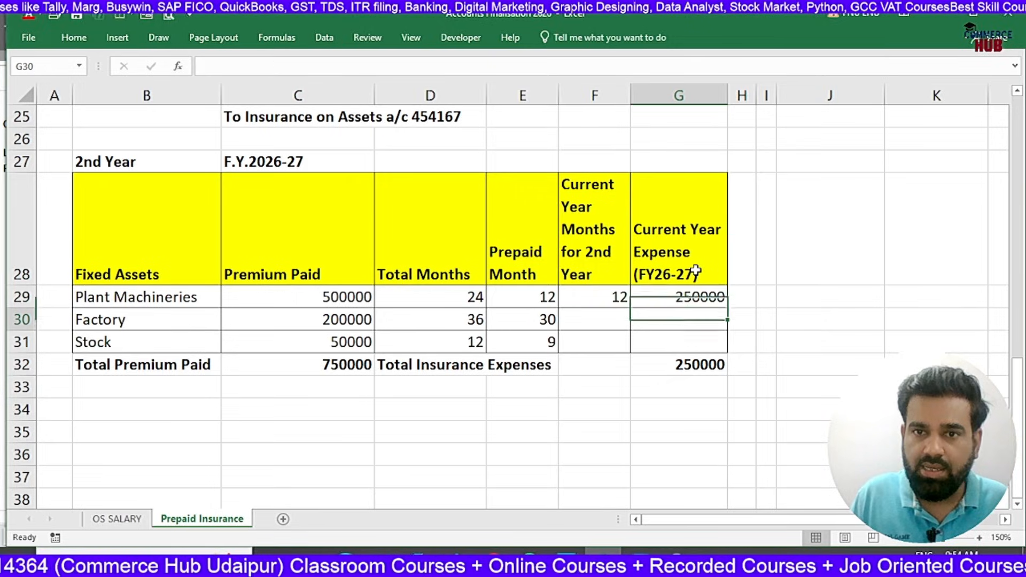
- Enter 12 as the Factory's current year months for the 2nd year in cell F30
{"action": "key", "text": "Left"}
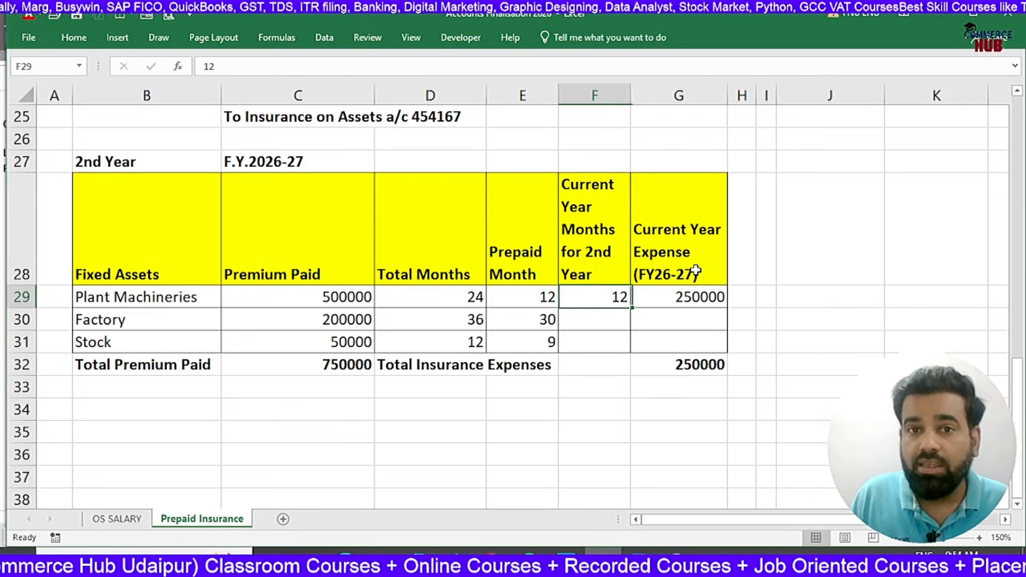
{"action": "key", "text": "Down"}
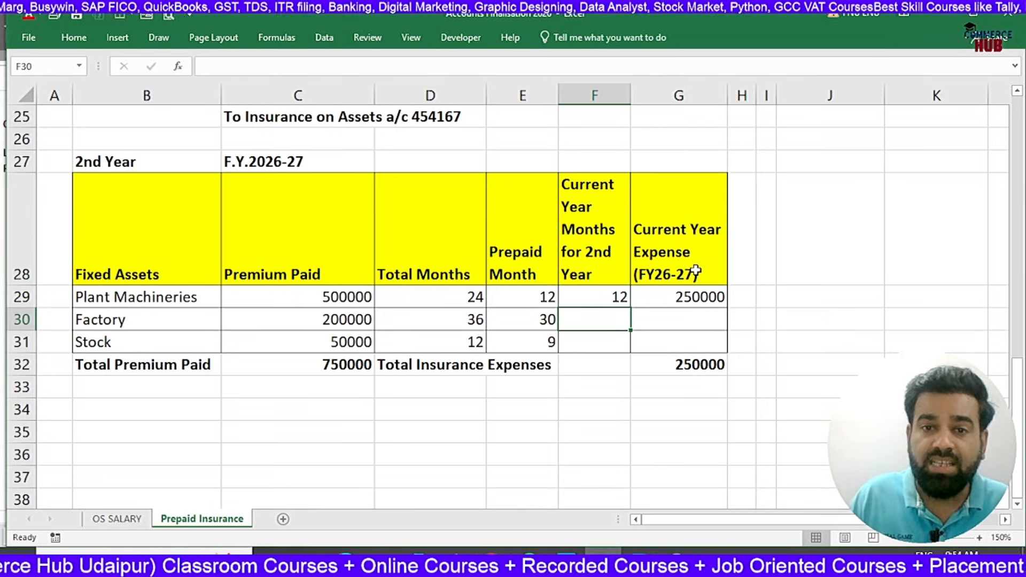
{"action": "left_click", "coordinate": [454, 325]}
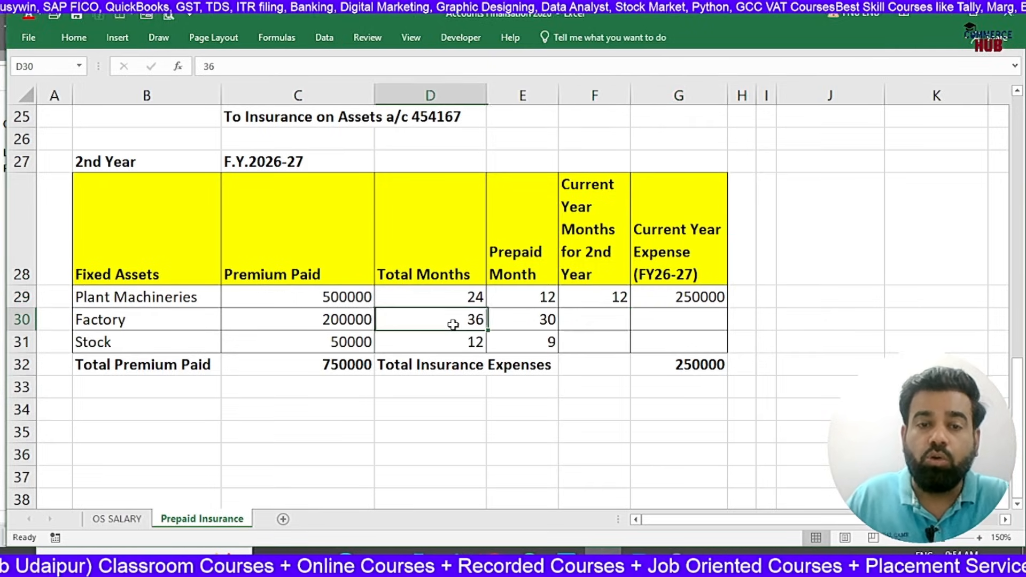
{"action": "left_click", "coordinate": [368, 329]}
{"action": "left_click", "coordinate": [446, 319]}
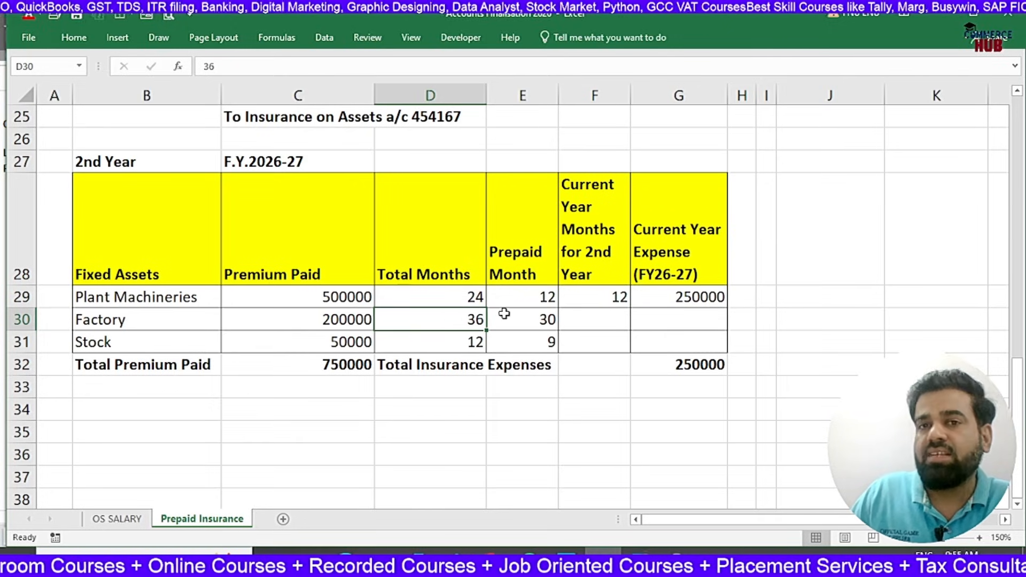
{"action": "left_click", "coordinate": [527, 319]}
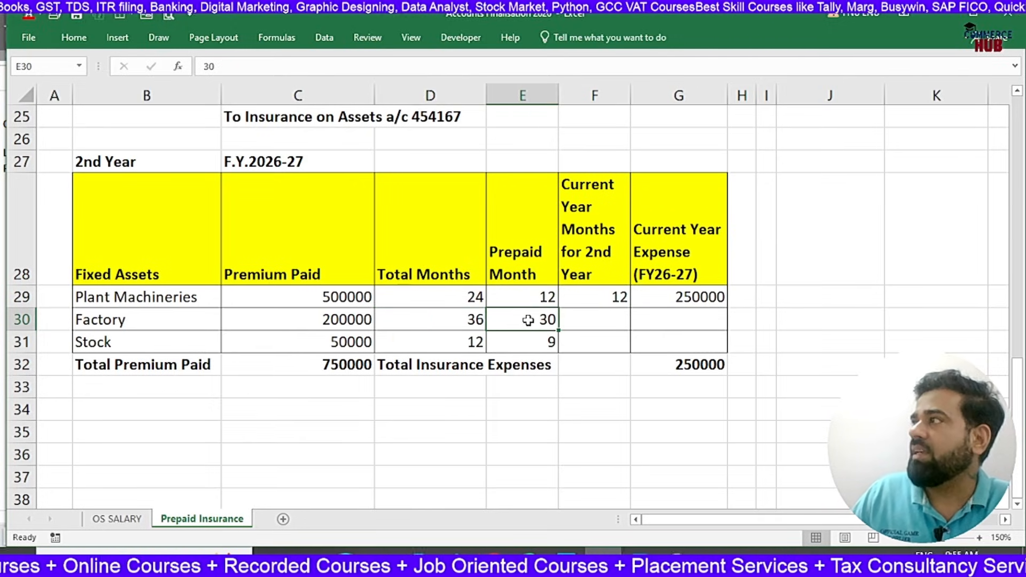
{"action": "left_click", "coordinate": [584, 321]}
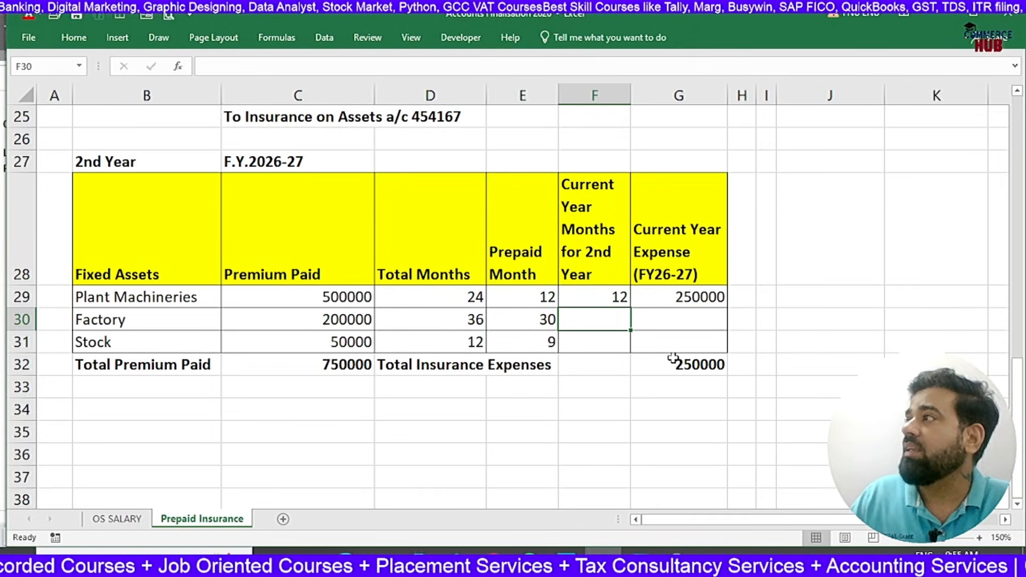
{"action": "type", "text": "12"}
{"action": "key", "text": "Tab"}
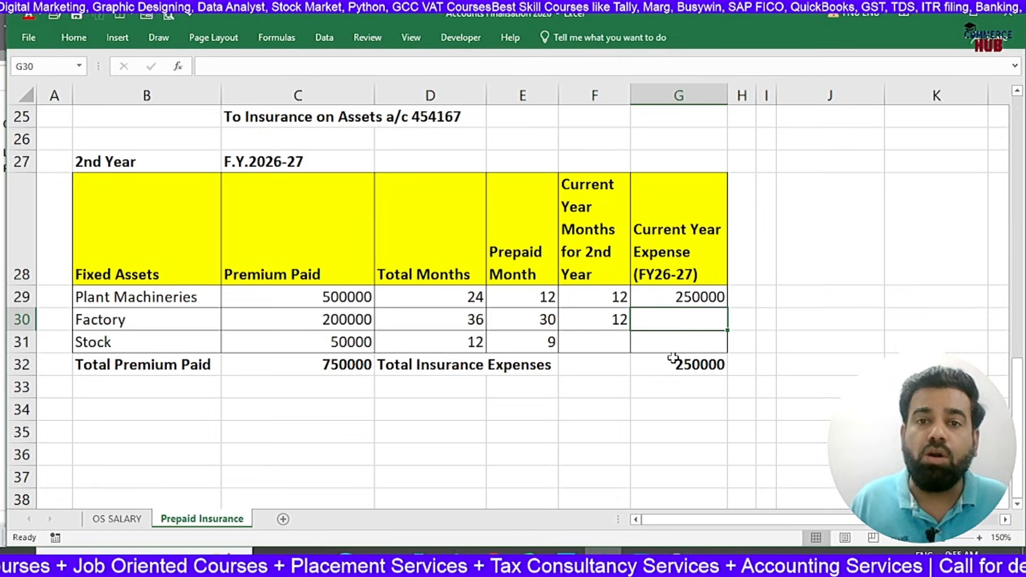
- Calculate the Factory's current year expense in cell G30 with the formula =C30*F30/D30
{"action": "type", "text": "="}
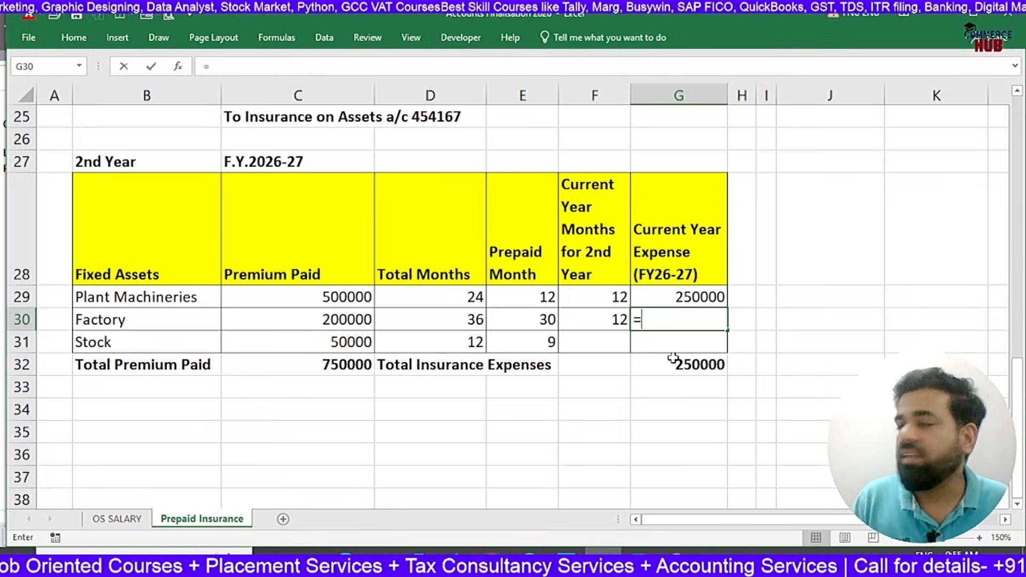
{"action": "left_click", "coordinate": [343, 321]}
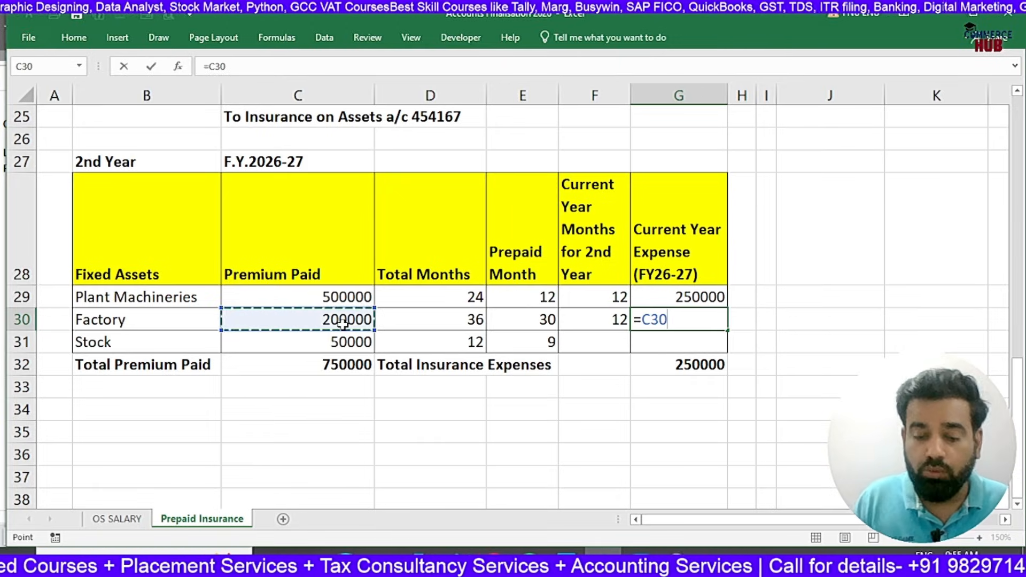
{"action": "type", "text": "*"}
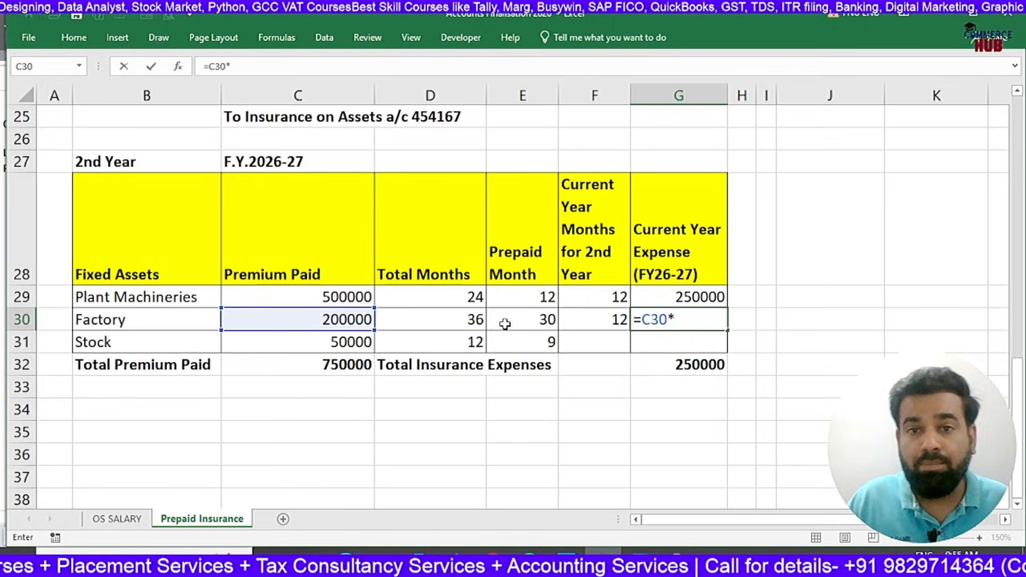
{"action": "left_click", "coordinate": [584, 319]}
{"action": "type", "text": "/"}
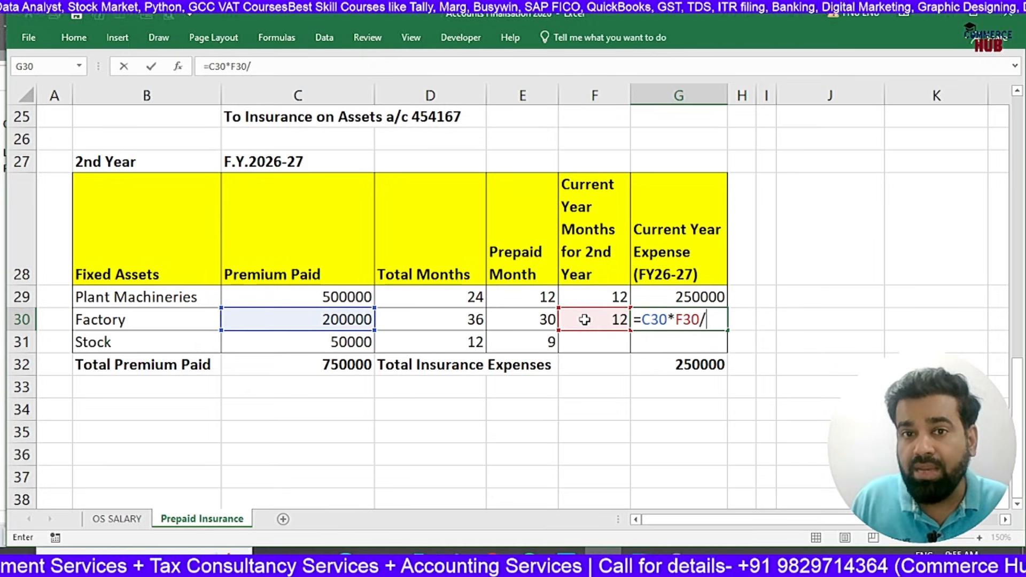
{"action": "left_click", "coordinate": [466, 318]}
{"action": "key", "text": "ctrl+Return"}
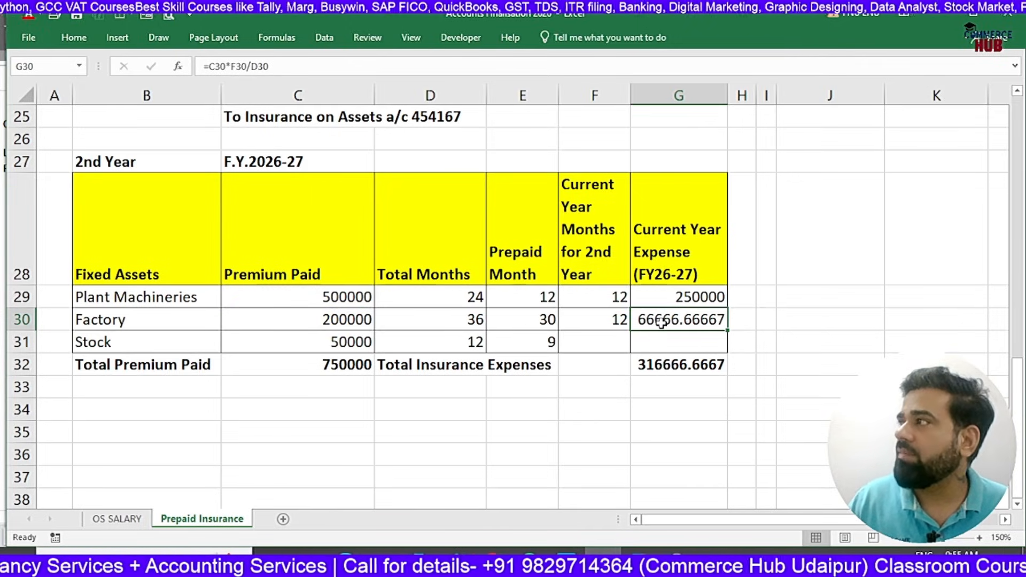
- Wrap the G29 expense formula in ROUND with 0 digits and fill it down through the Stock row, G31
{"action": "double_click", "coordinate": [661, 296]}
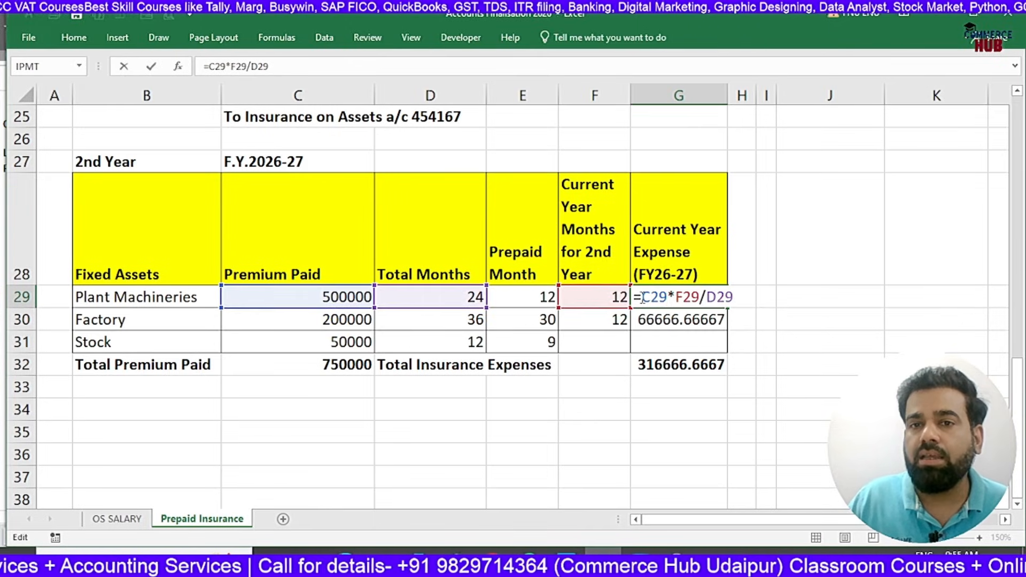
{"action": "type", "text": "round("}
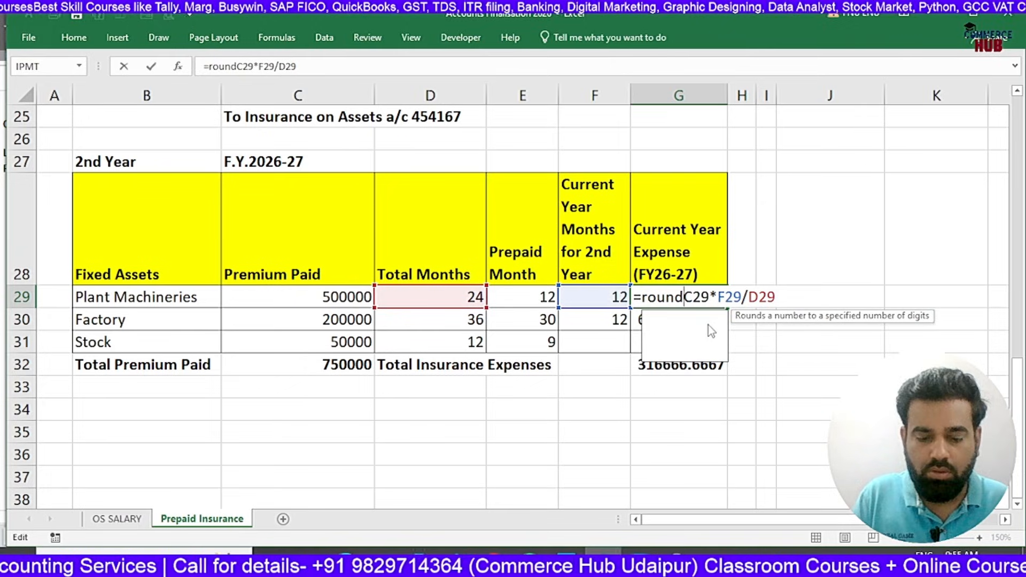
{"action": "key", "text": "Right"}
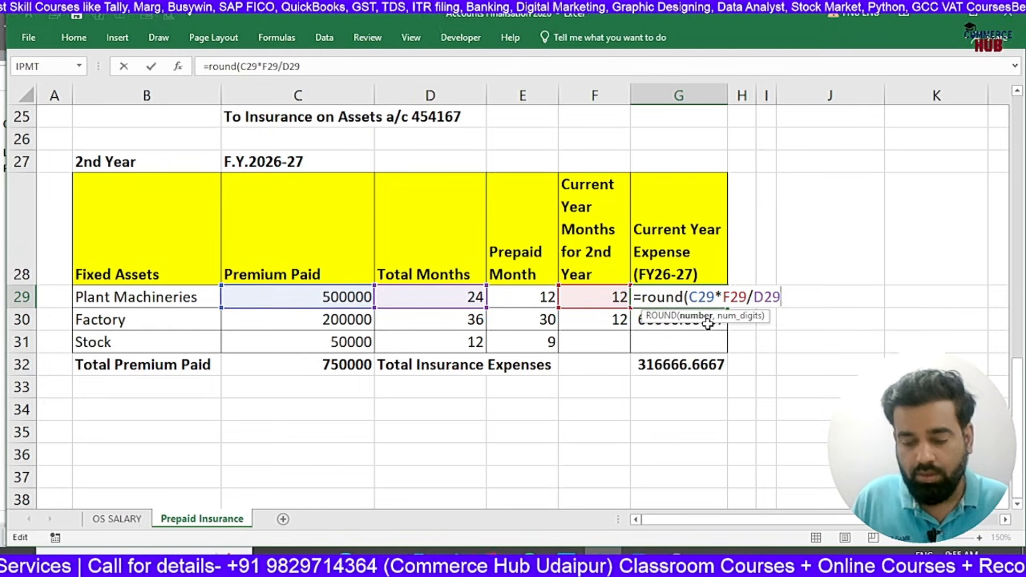
{"action": "type", "text": ",0)"}
{"action": "key", "text": "Return"}
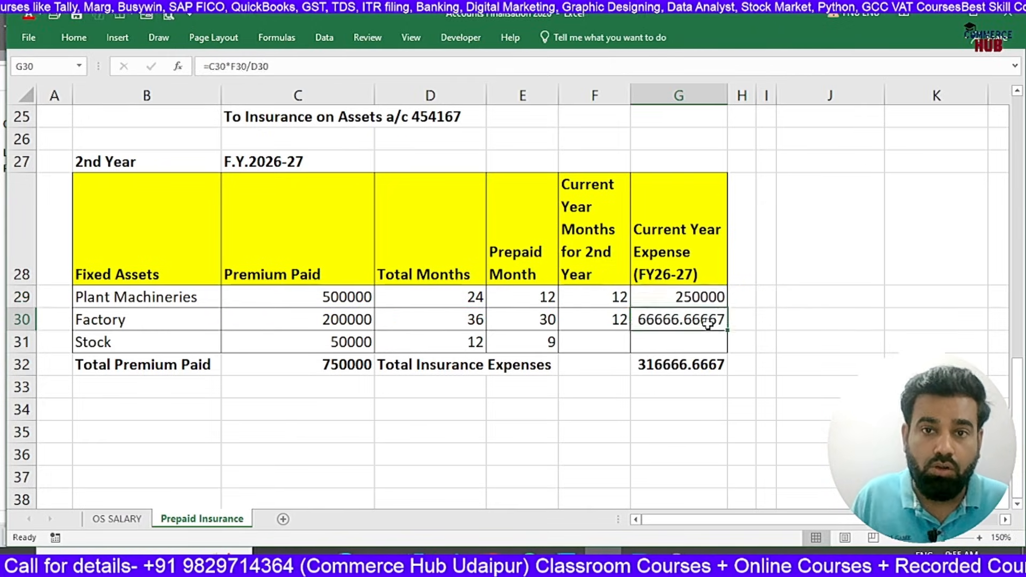
{"action": "key", "text": "Up"}
{"action": "left_click_drag", "start_coordinate": [726, 308], "coordinate": [722, 350]}
- Add "(Fy25-26)" to the end of the Prepaid Month header in cell E28
{"action": "left_click", "coordinate": [614, 342]}
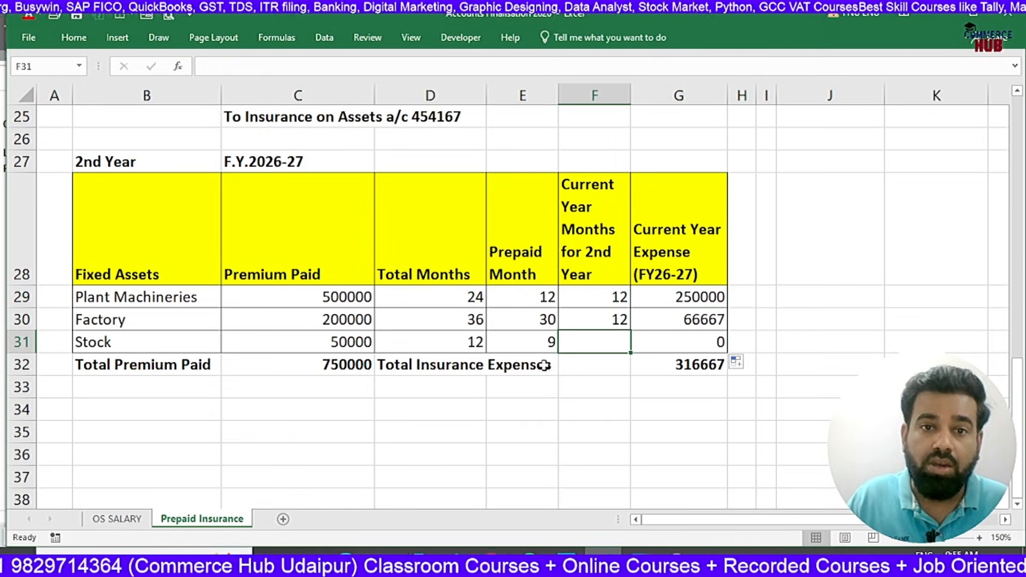
{"action": "left_click", "coordinate": [427, 345]}
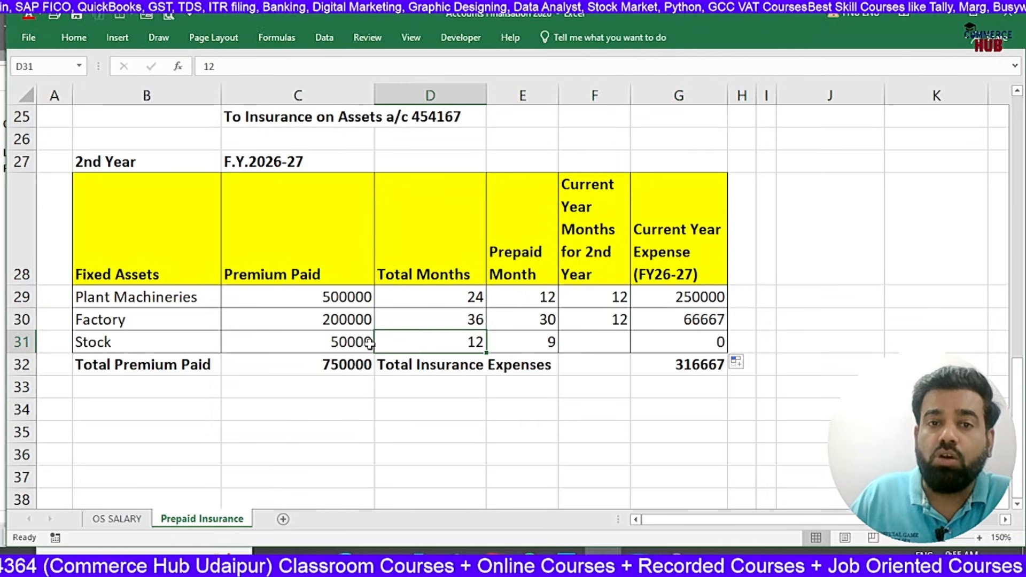
{"action": "left_click", "coordinate": [343, 340]}
{"action": "left_click", "coordinate": [434, 342]}
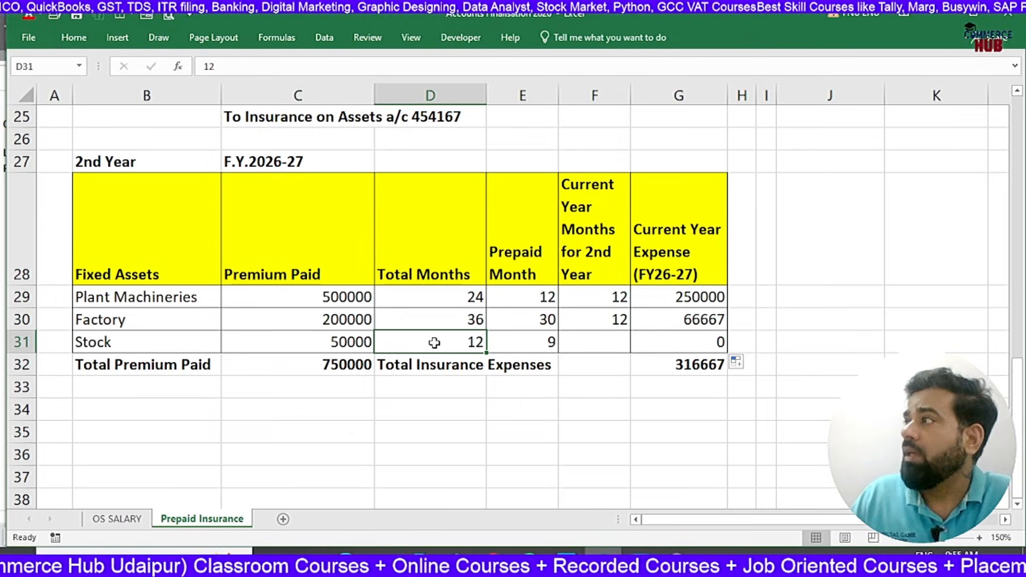
{"action": "left_click", "coordinate": [529, 338]}
{"action": "double_click", "coordinate": [552, 269]}
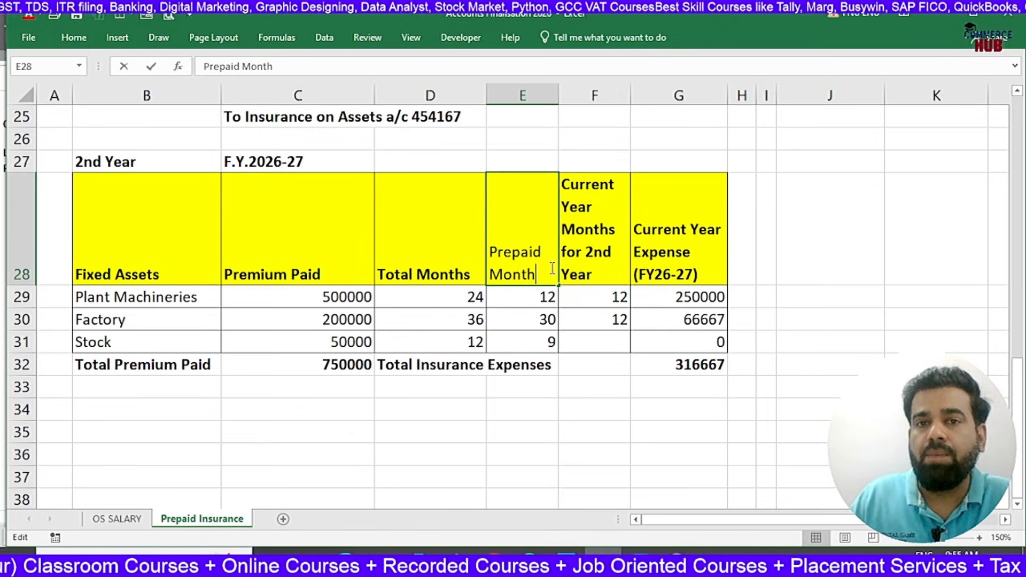
{"action": "type", "text": "(Fy"}
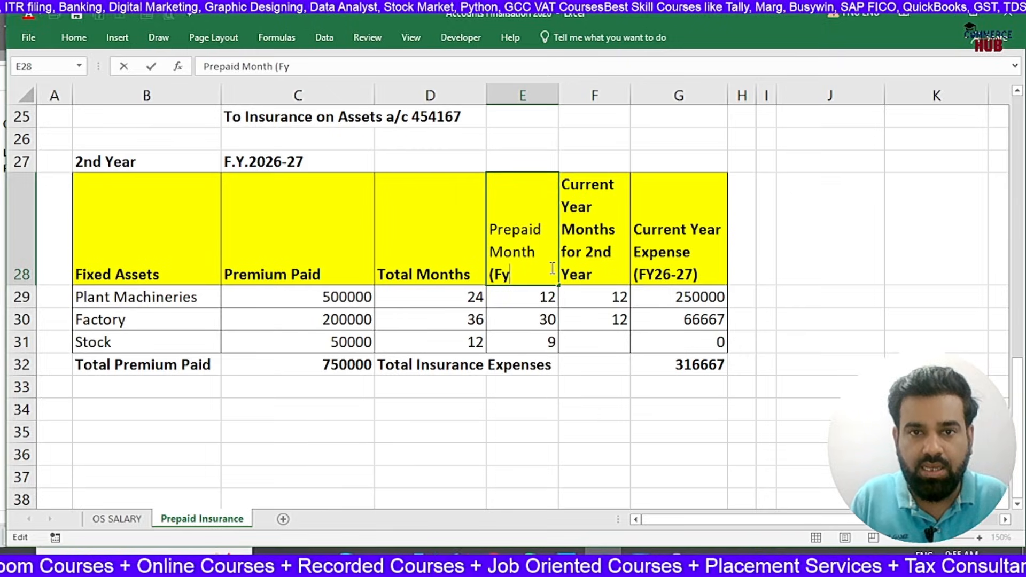
{"action": "type", "text": "25-26)"}
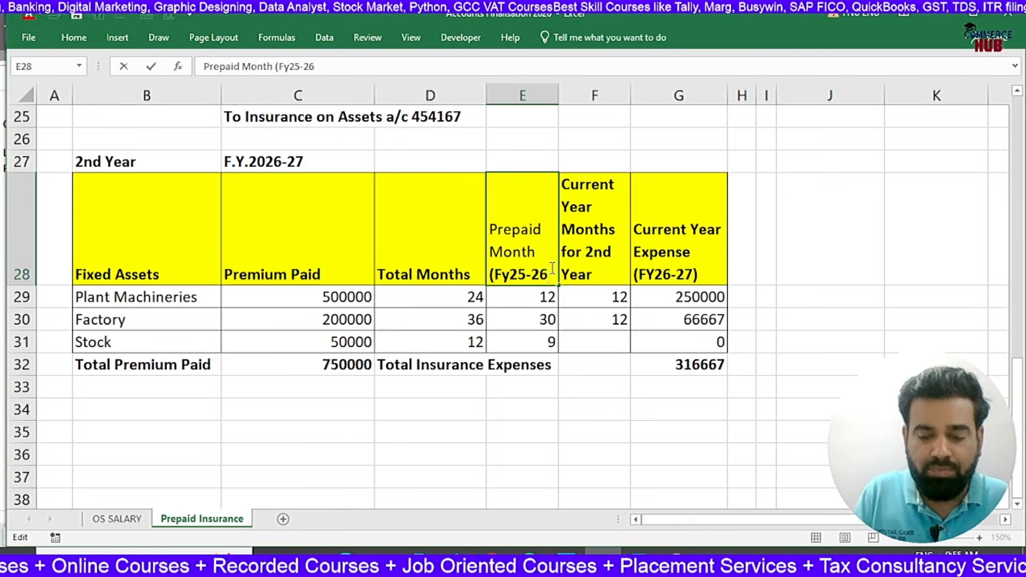
{"action": "key", "text": "Return"}
{"action": "key", "text": "Return"}
{"action": "key", "text": "Return"}
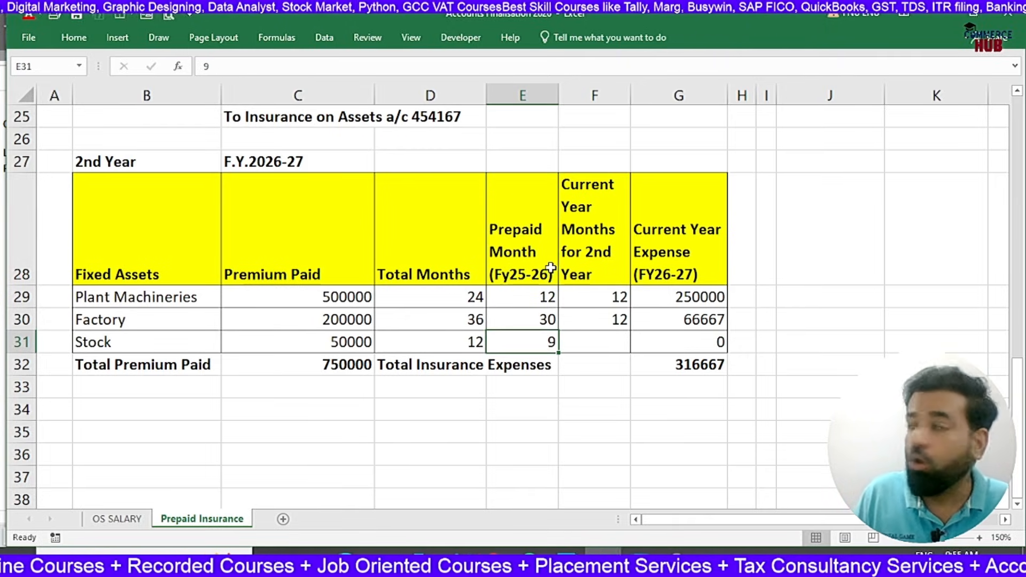
{"action": "key", "text": "Left"}
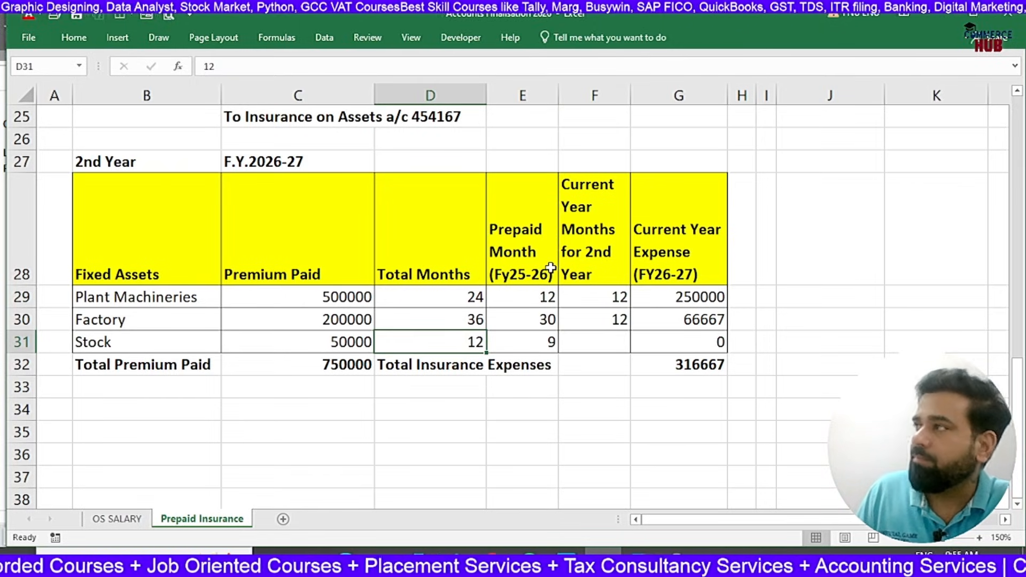
{"action": "key", "text": "Right"}
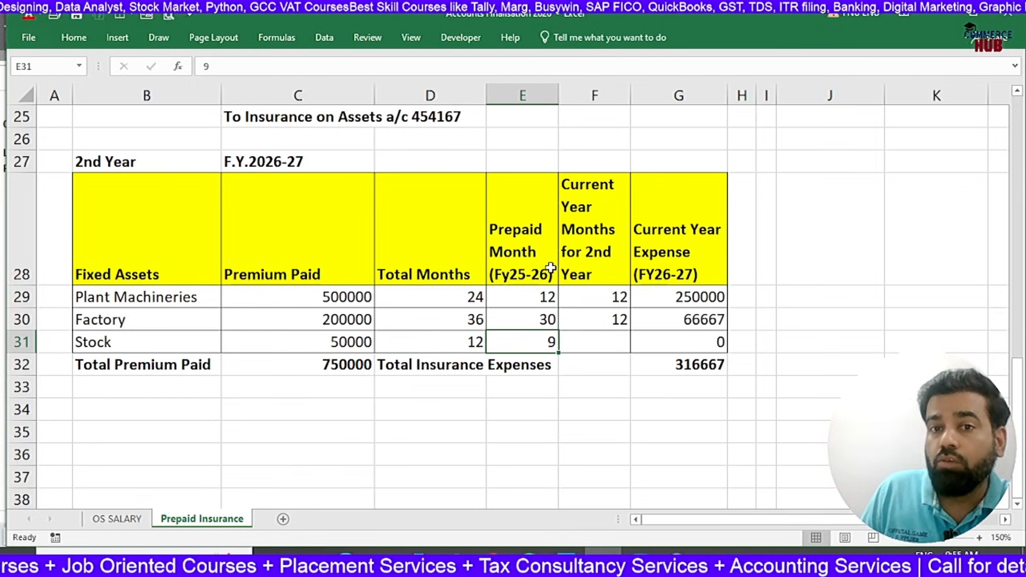
- Enter 9 as the Stock's current year months for the 2nd year in cell F31
{"action": "key", "text": "Up"}
{"action": "key", "text": "Up"}
{"action": "key", "text": "Up"}
{"action": "key", "text": "Down"}
{"action": "key", "text": "Down"}
{"action": "key", "text": "Down"}
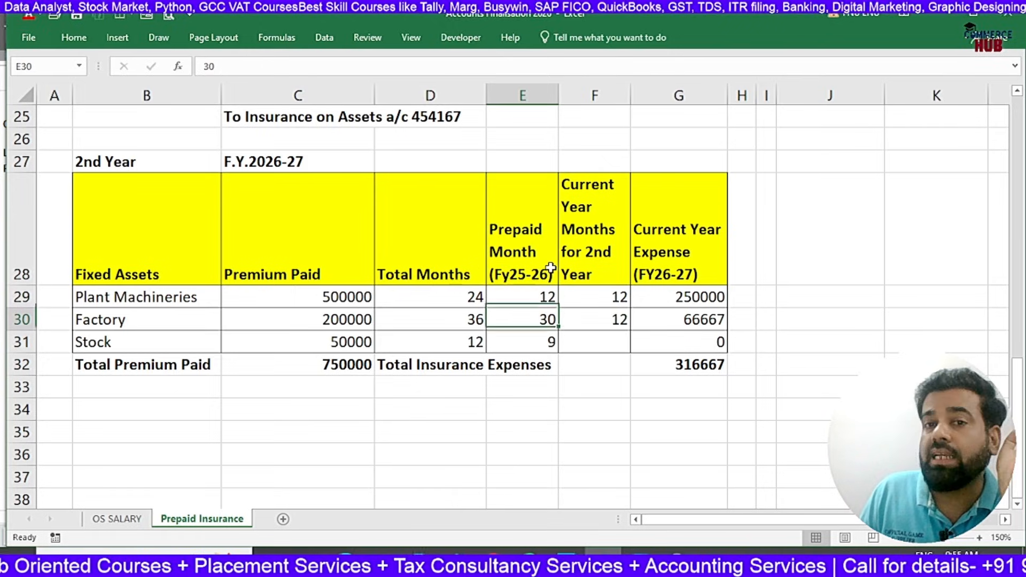
{"action": "key", "text": "Right"}
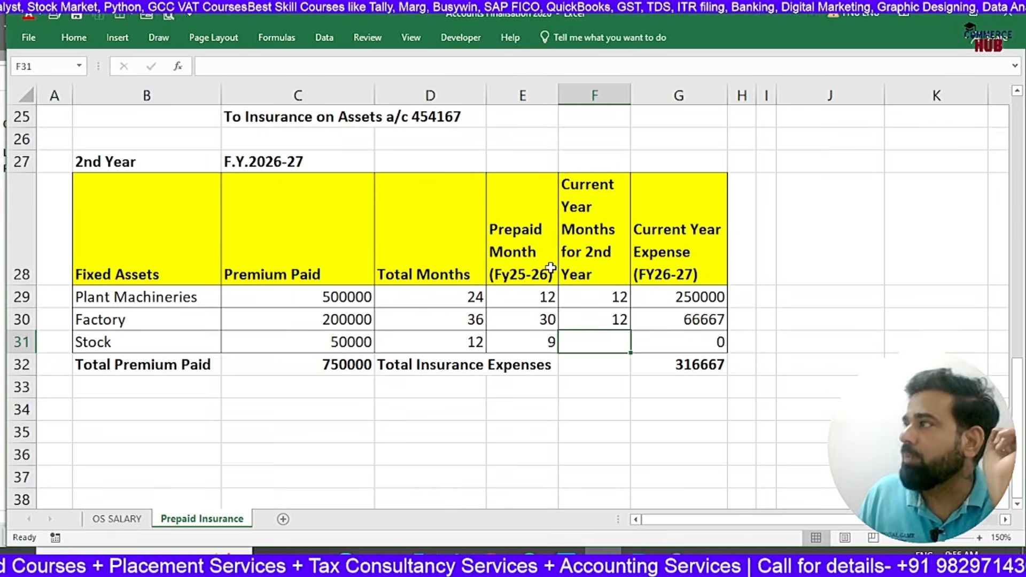
{"action": "type", "text": "9"}
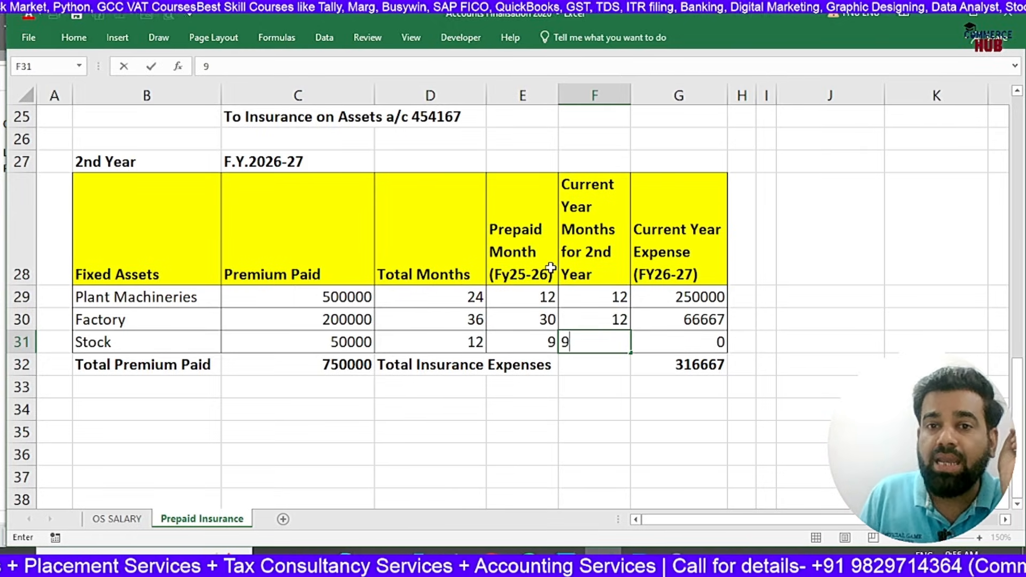
{"action": "key", "text": "Right"}
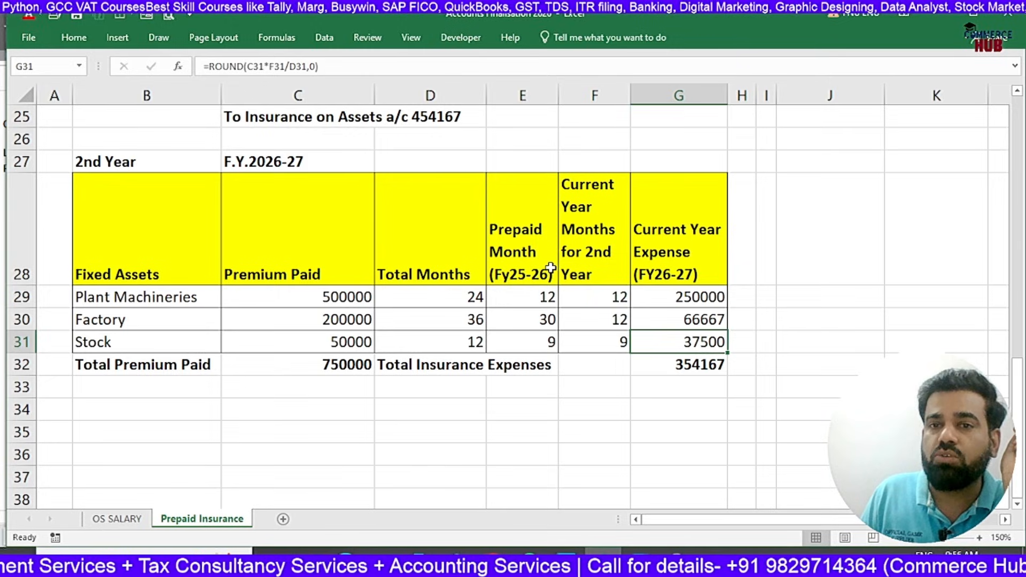
{"action": "key", "text": "Down"}
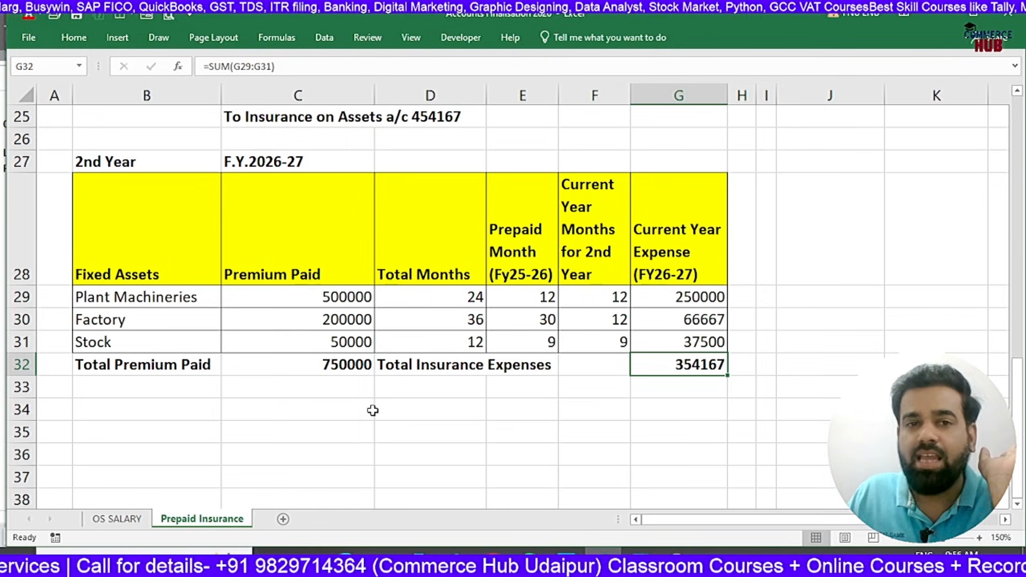
- Copy the two-line prepaid insurance journal entry in B24:C25 to cell B34, below the second-year table
{"action": "scroll", "coordinate": [335, 274], "scroll_direction": "up", "scroll_amount": 2}
{"action": "left_click_drag", "start_coordinate": [138, 226], "coordinate": [277, 250]}
{"action": "key", "text": "ctrl+c"}
{"action": "scroll", "coordinate": [281, 257], "scroll_direction": "down", "scroll_amount": 3}
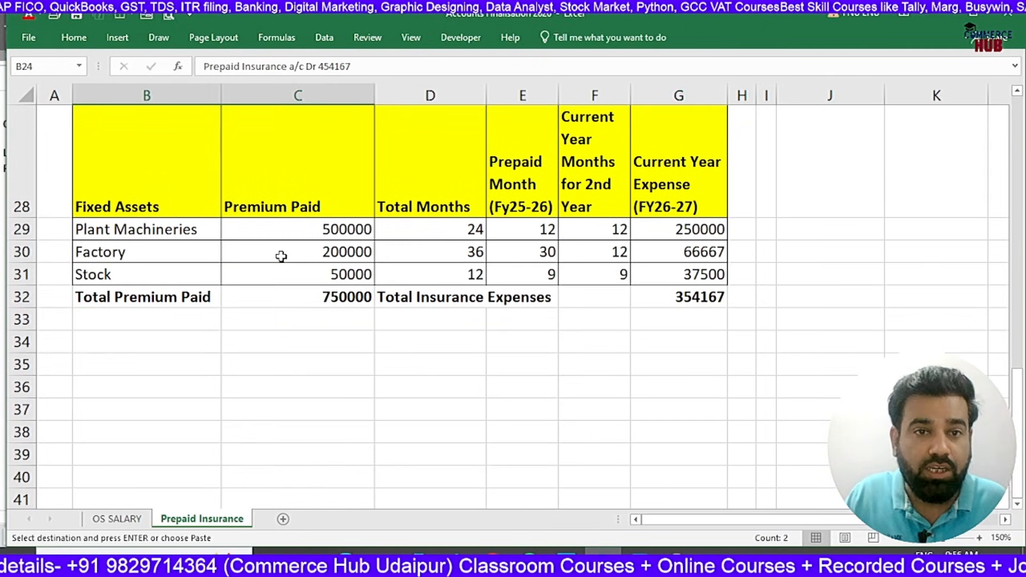
{"action": "left_click", "coordinate": [213, 340]}
{"action": "key", "text": "ctrl+v"}
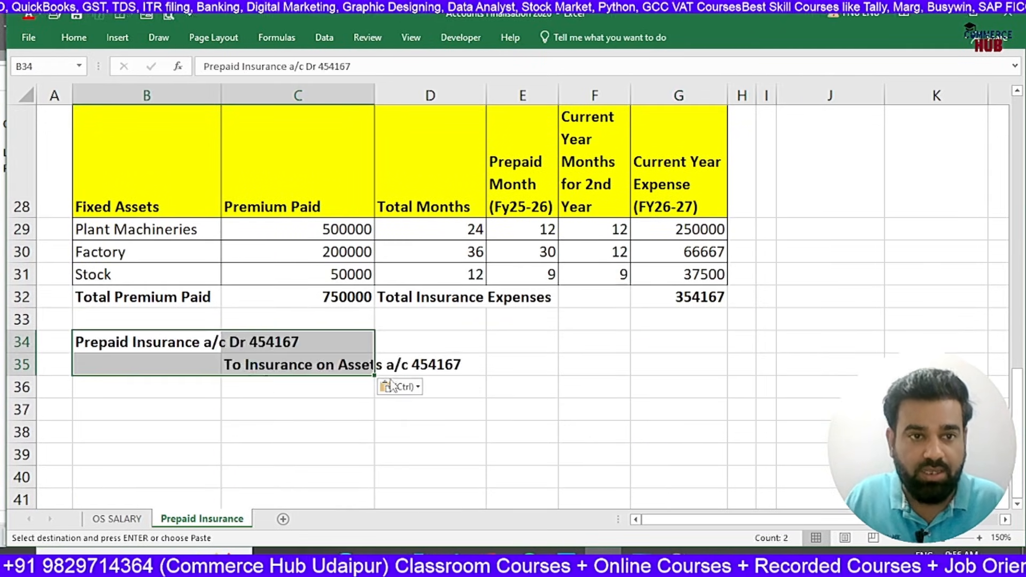
- Replace the debit line in B34 with "Insurance on Assets a/c Dr 354167"
{"action": "left_click", "coordinate": [202, 342]}
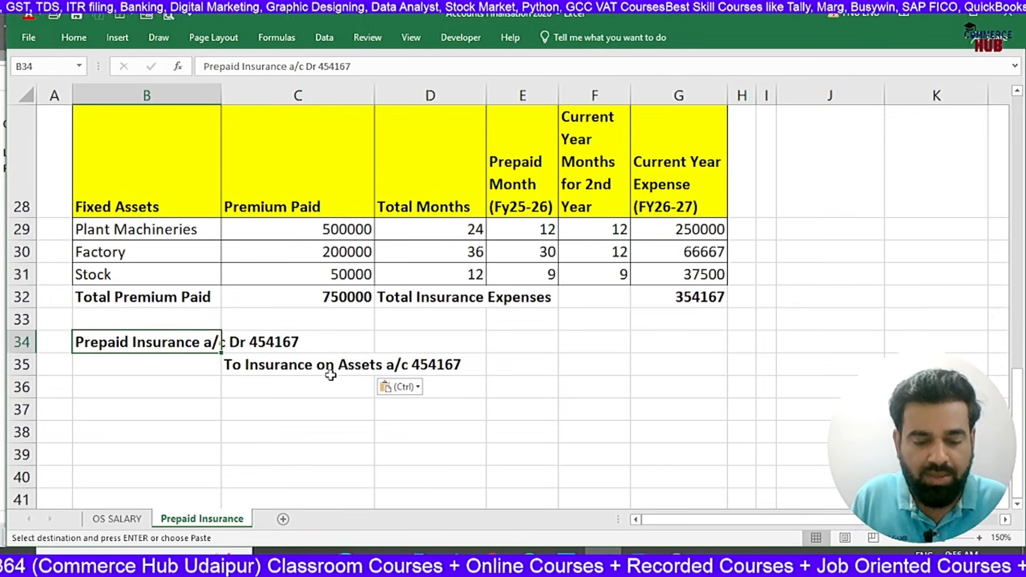
{"action": "type", "text": "Insurance on "}
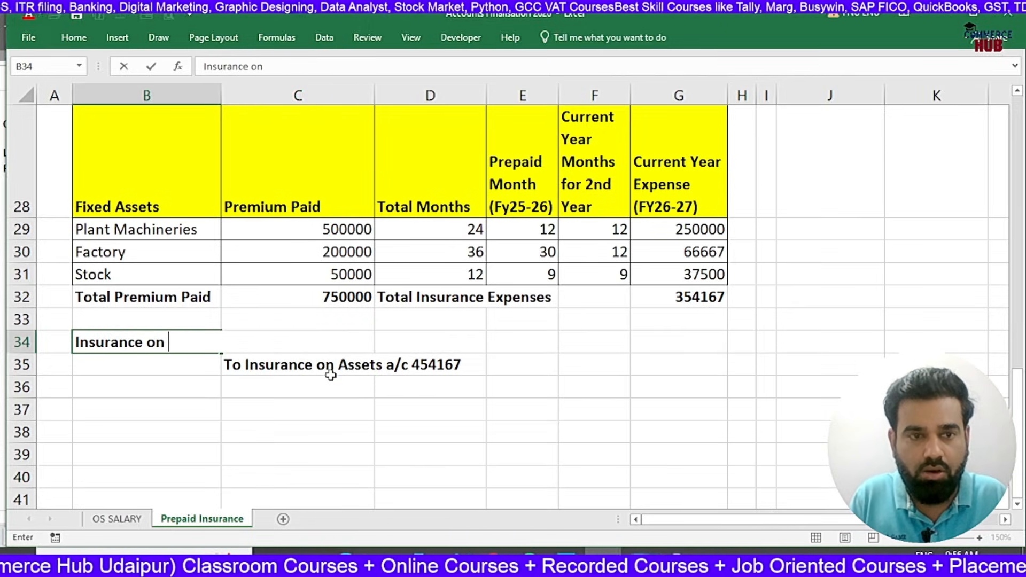
{"action": "type", "text": "Assets a/c Dr "}
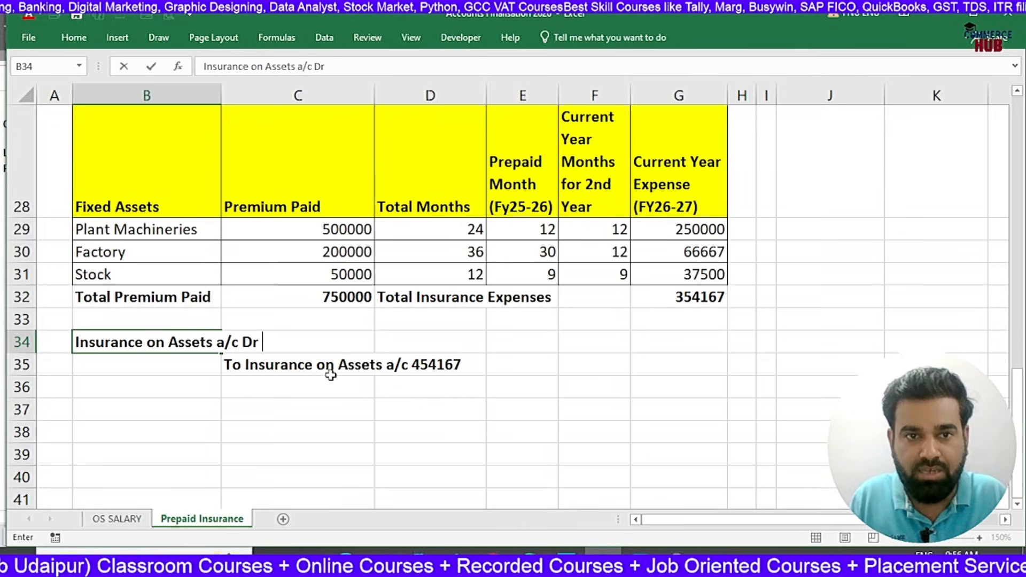
{"action": "type", "text": "354167"}
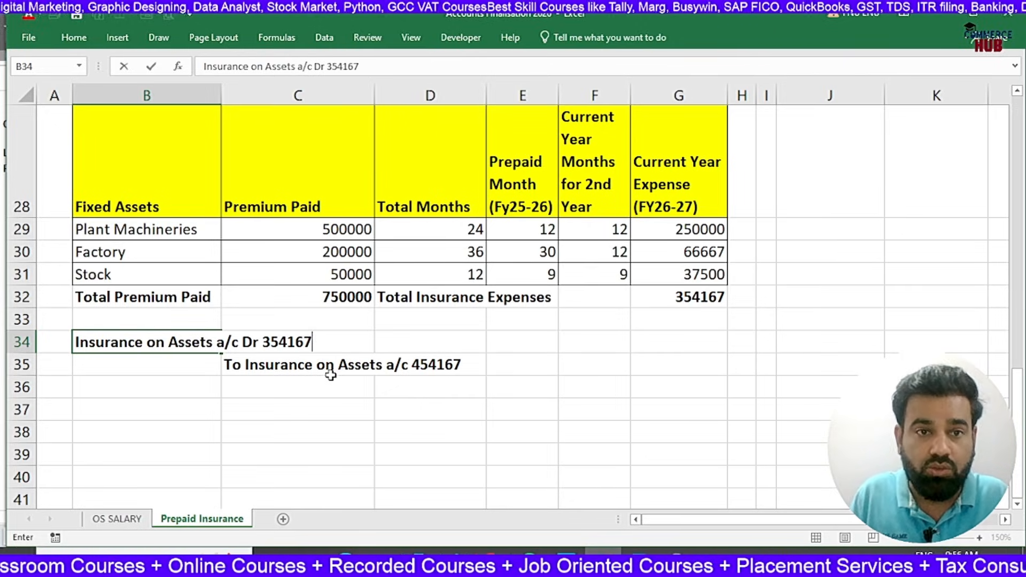
{"action": "key", "text": "Return"}
- Replace the credit line in C35 with "To Prepaid Insurance a/c 354167"
{"action": "left_click", "coordinate": [331, 374]}
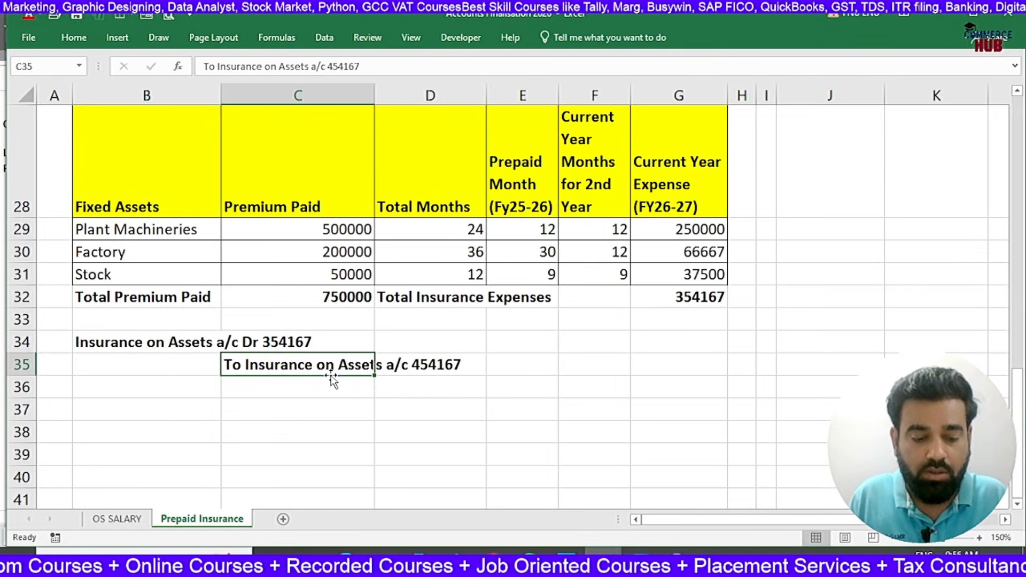
{"action": "type", "text": "To Prepaid "}
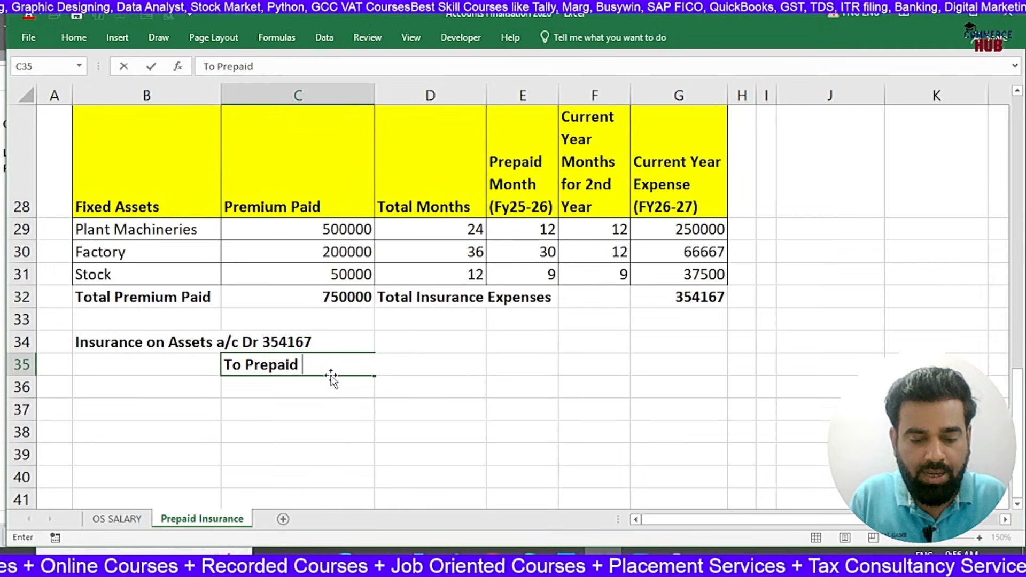
{"action": "type", "text": "Insurance a/c "}
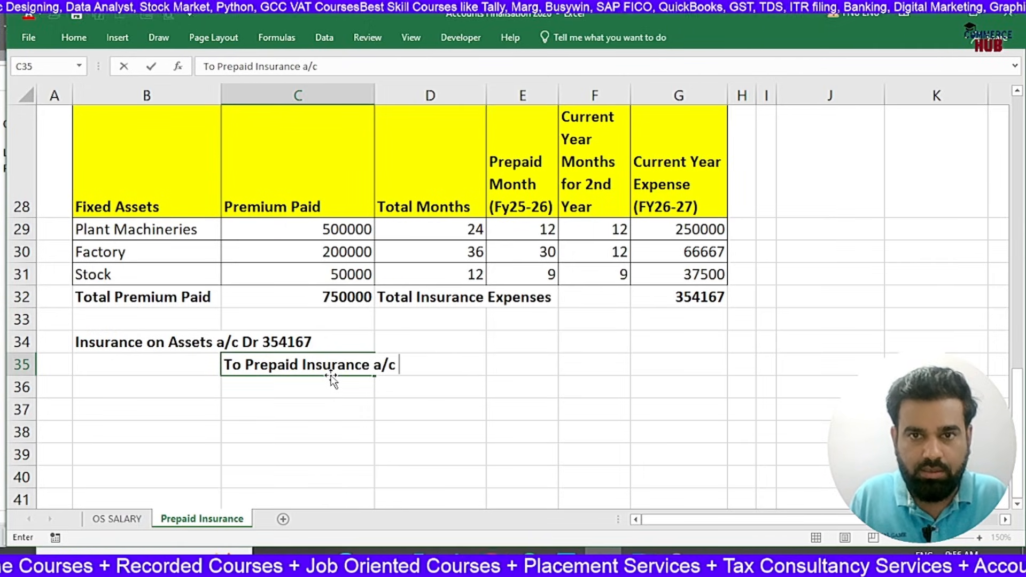
{"action": "type", "text": "354167"}
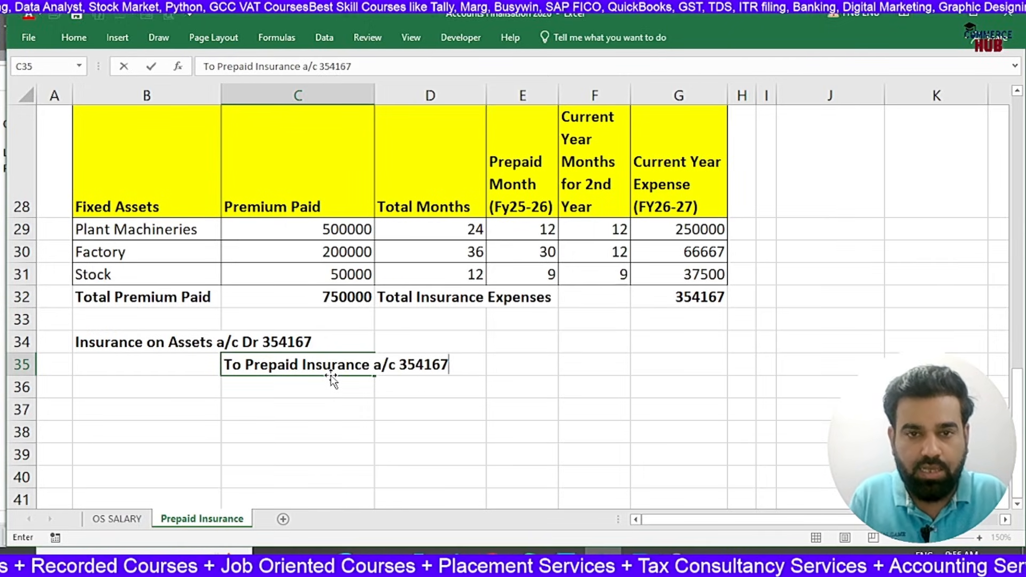
{"action": "key", "text": "Return"}
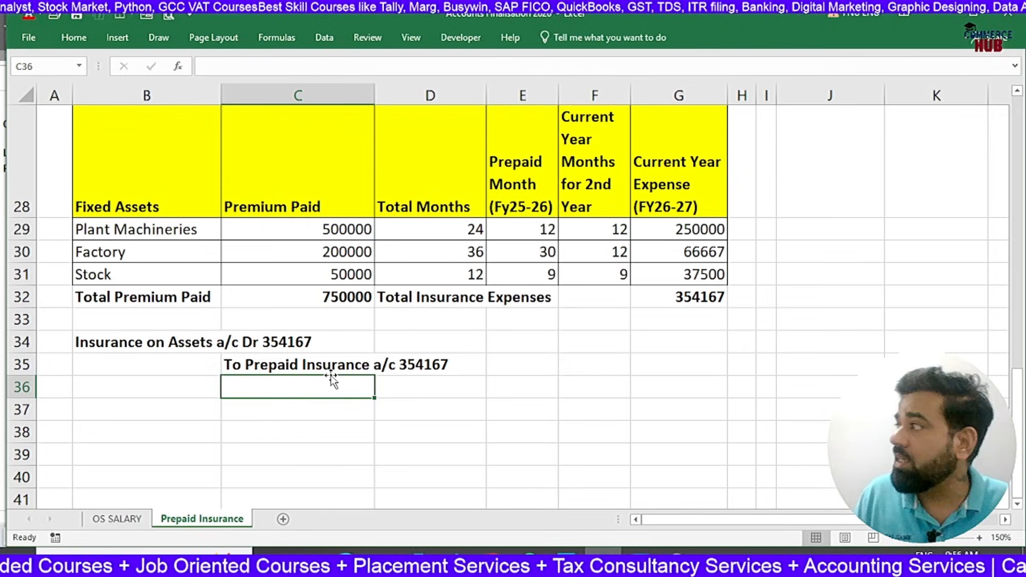
{"action": "key", "text": "Up"}
{"action": "key", "text": "Up"}
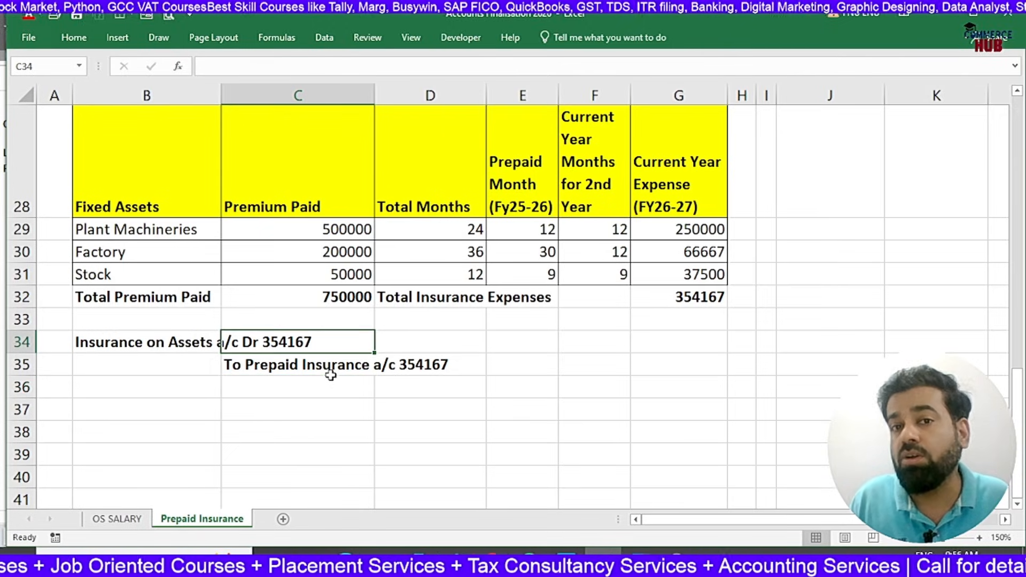
{"action": "left_click", "coordinate": [666, 204]}
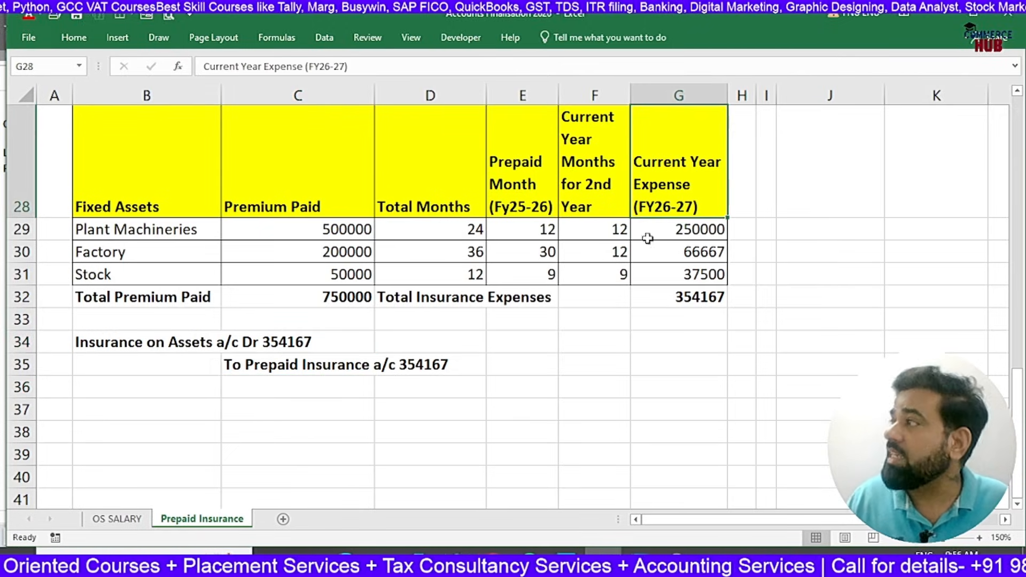
- Switch to TallyPrime, leave the balance sheet and start a journal voucher dated 31-3-27
{"action": "key", "text": "alt+Tab"}
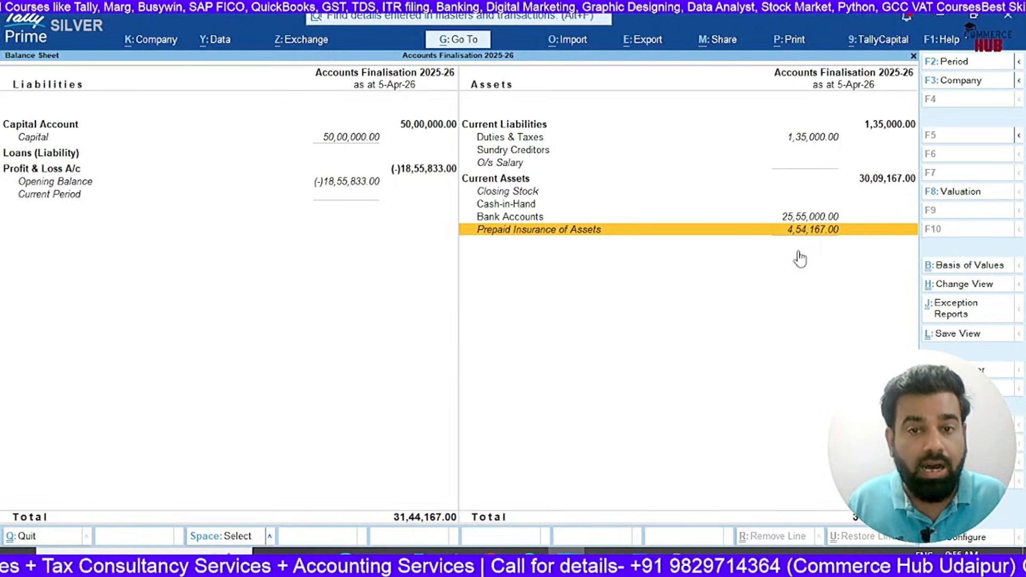
{"action": "key", "text": "Escape"}
{"action": "key", "text": "Up"}
{"action": "key", "text": "Up"}
{"action": "key", "text": "Up"}
{"action": "key", "text": "Up"}
{"action": "key", "text": "Return"}
{"action": "key", "text": "F2"}
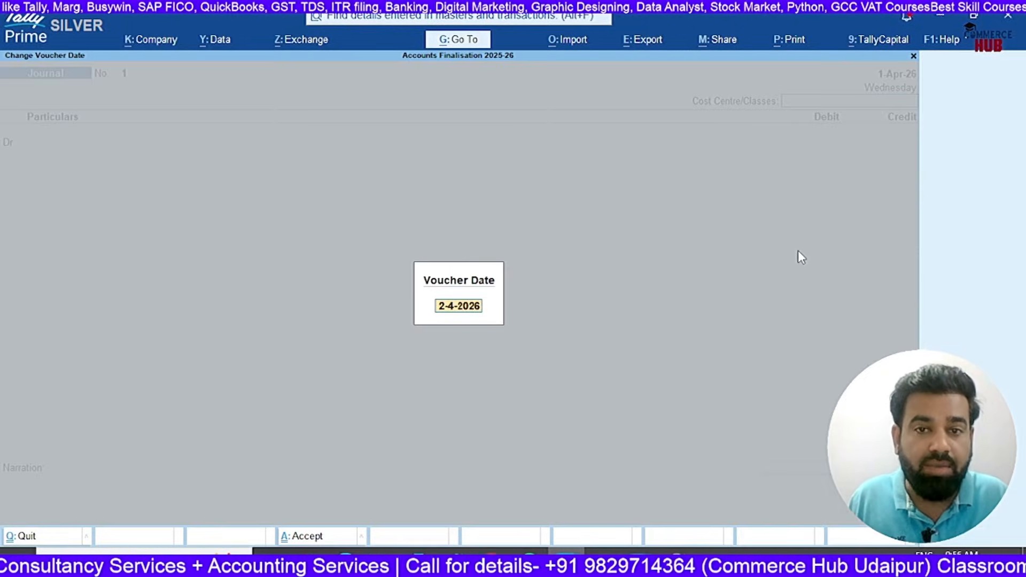
{"action": "type", "text": "31-3-27"}
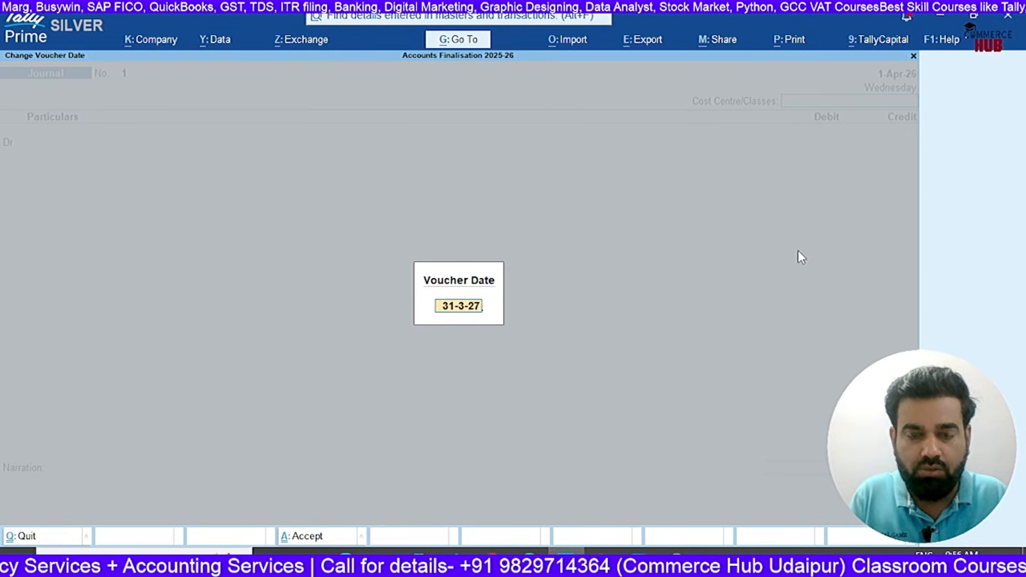
{"action": "key", "text": "Return"}
{"action": "key", "text": "Return"}
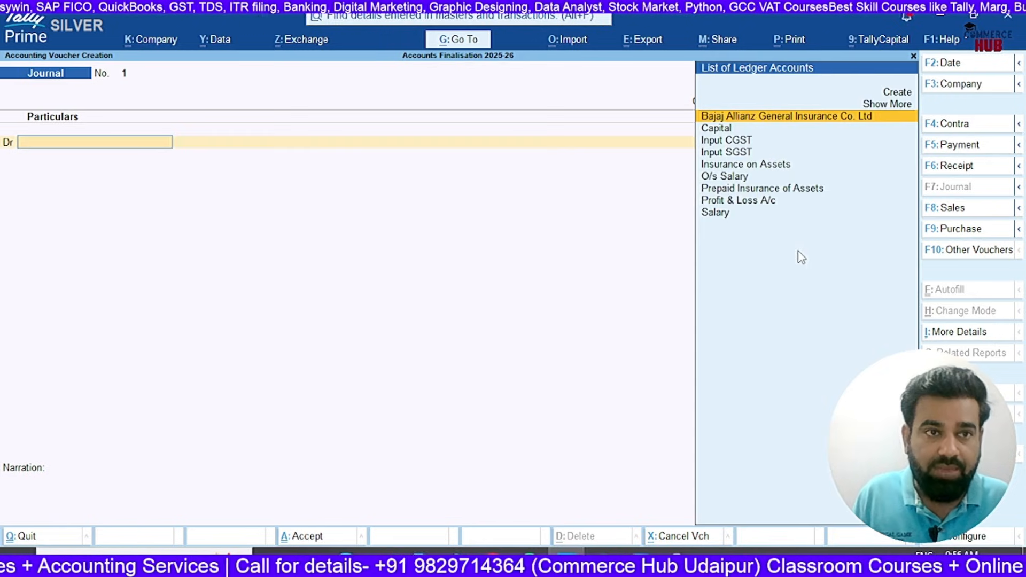
- Debit the Insurance on Assets ledger with 354167, the total insurance expense from the Excel table
{"action": "type", "text": "insur"}
{"action": "key", "text": "Return"}
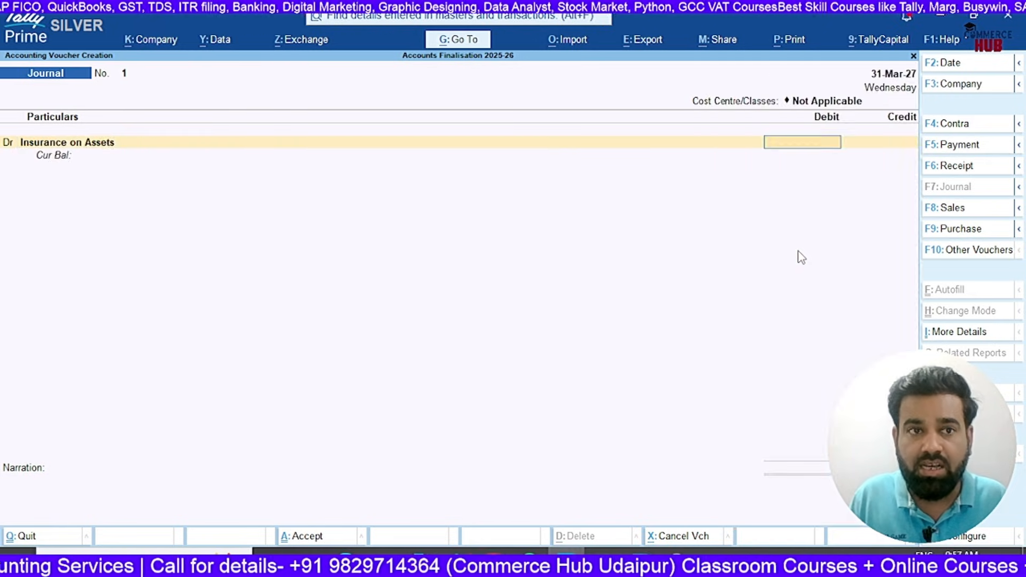
{"action": "key", "text": "alt+Tab"}
{"action": "left_click", "coordinate": [685, 299]}
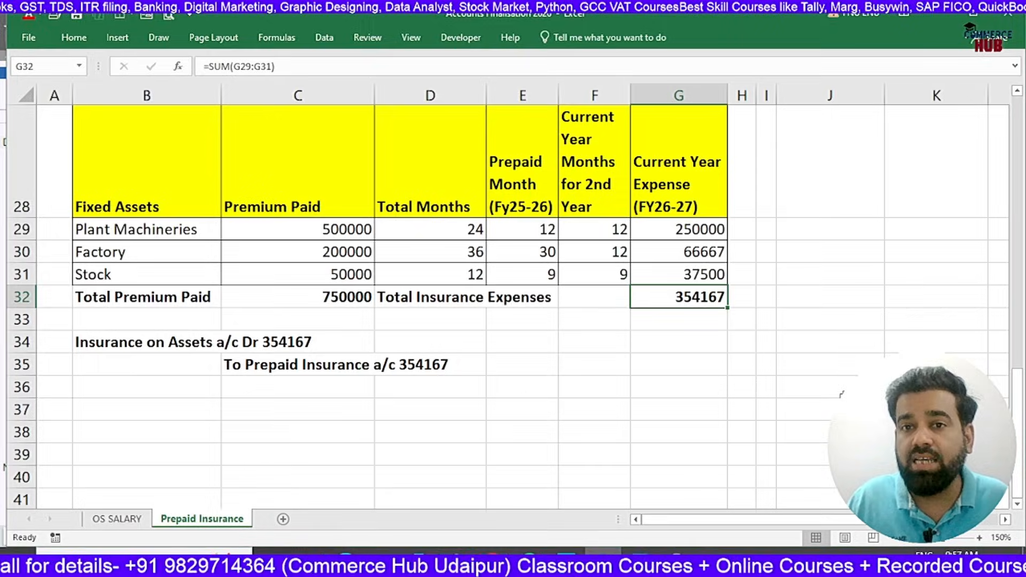
{"action": "key", "text": "alt+Tab"}
{"action": "type", "text": "354167"}
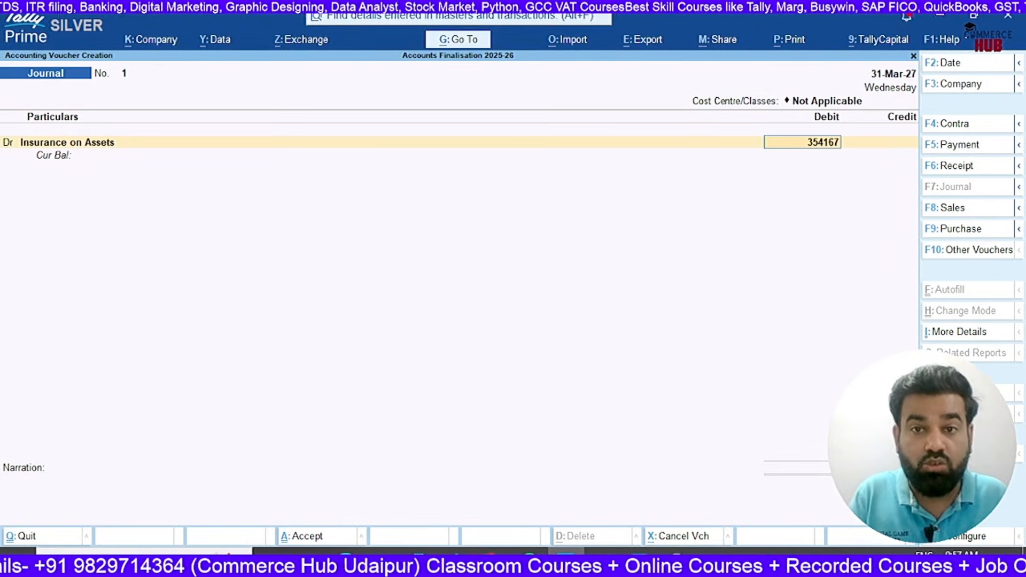
{"action": "key", "text": "Return"}
- Credit Prepaid Insurance of Assets with 3,54,167, add the narration "Prepaid adjusted with current year expenses" and save the voucher
{"action": "key", "text": "Return"}
{"action": "type", "text": "Pre"}
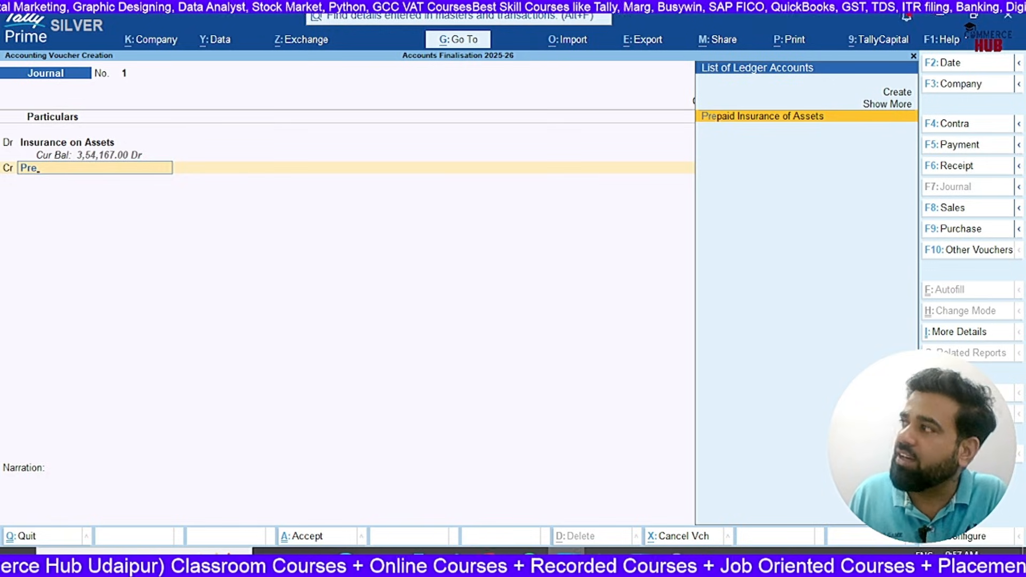
{"action": "key", "text": "Return"}
{"action": "key", "text": "Return"}
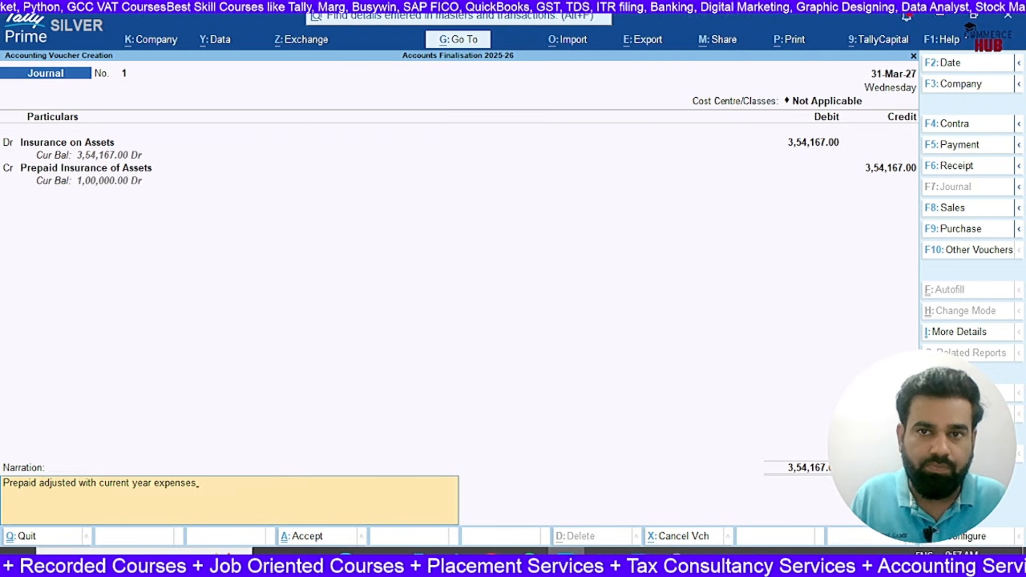
{"action": "key", "text": "alt+Tab"}
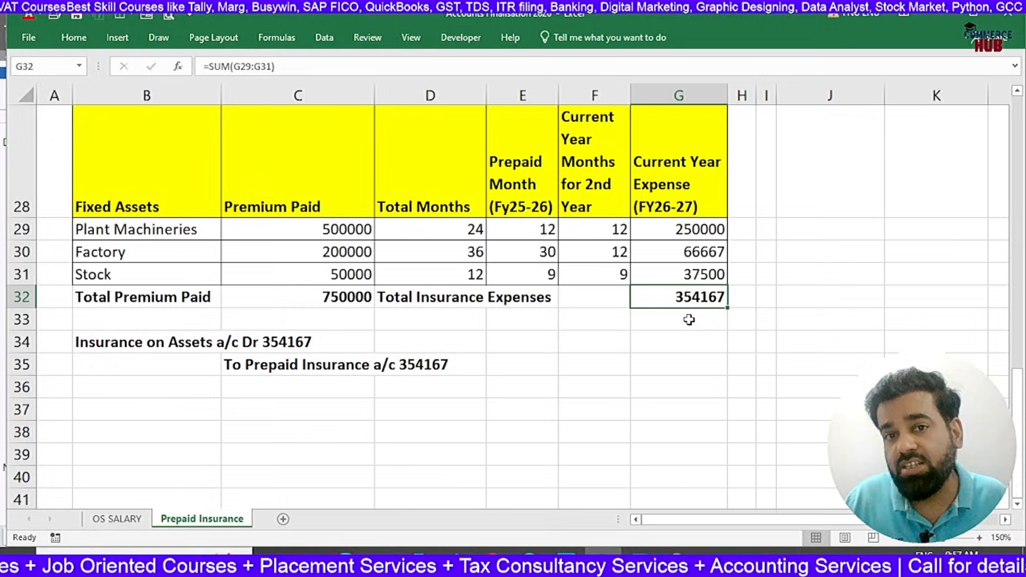
{"action": "key", "text": "alt+Tab"}
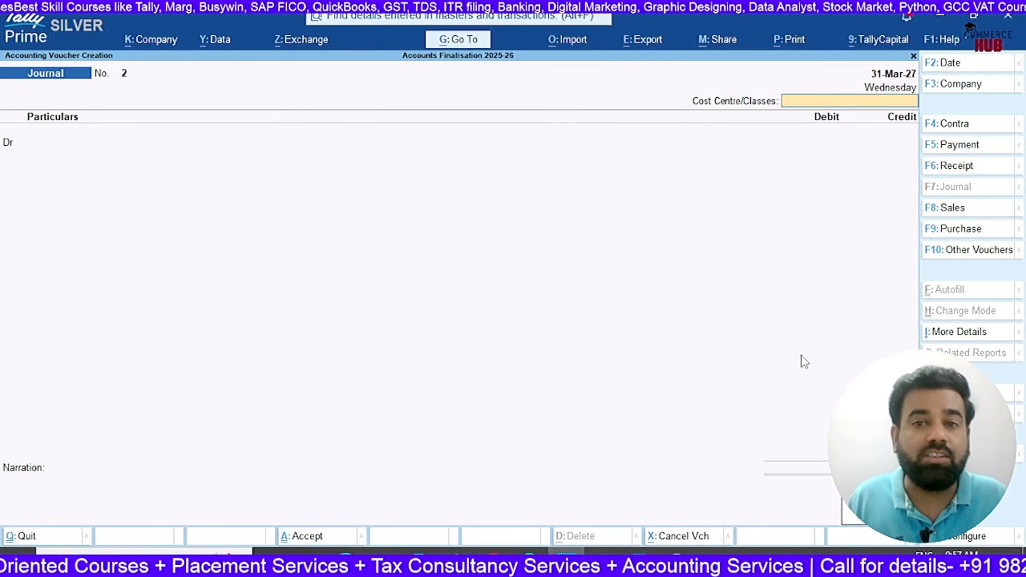
- Open the balance sheet in detailed form and check the Prepaid Insurance of Assets balance under Current Assets
{"action": "key", "text": "Escape"}
{"action": "key", "text": "Down"}
{"action": "key", "text": "Down"}
{"action": "key", "text": "Down"}
{"action": "key", "text": "Down"}
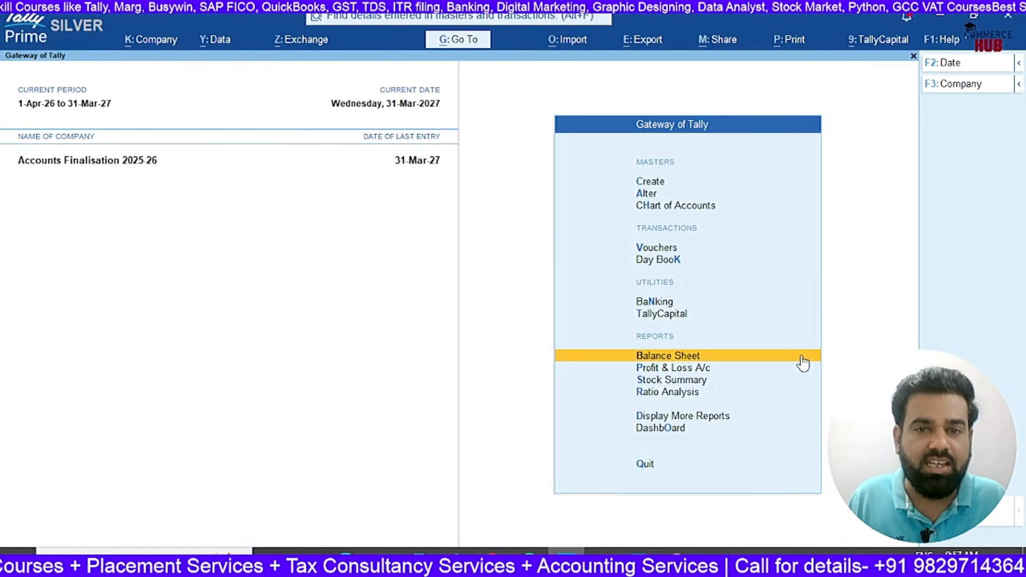
{"action": "left_click", "coordinate": [803, 363]}
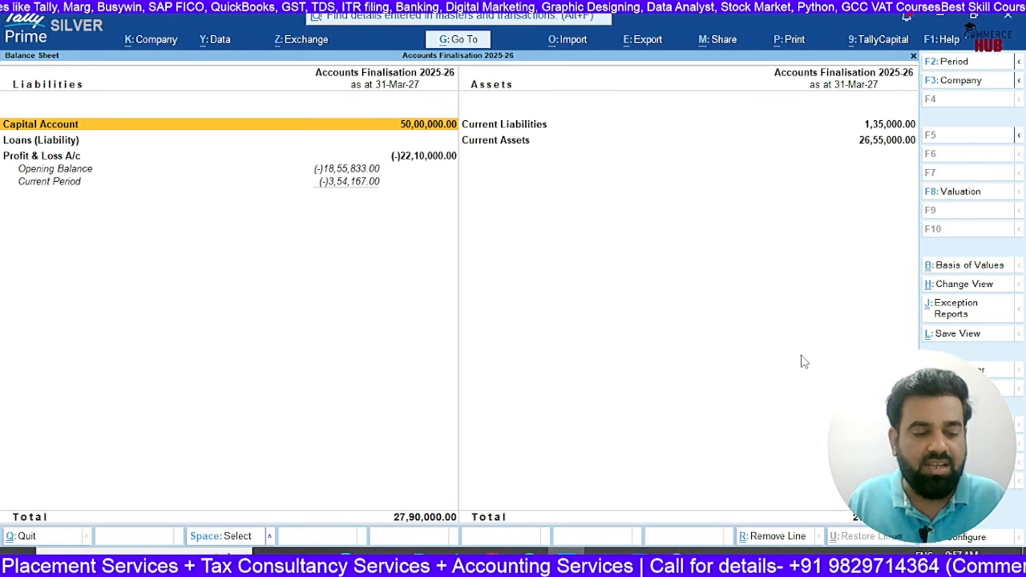
{"action": "key", "text": "alt+F5"}
{"action": "key", "text": "Right"}
{"action": "key", "text": "Down"}
{"action": "key", "text": "Down"}
{"action": "key", "text": "Down"}
{"action": "key", "text": "Down"}
{"action": "key", "text": "Down"}
{"action": "key", "text": "Down"}
{"action": "key", "text": "Down"}
{"action": "key", "text": "Down"}
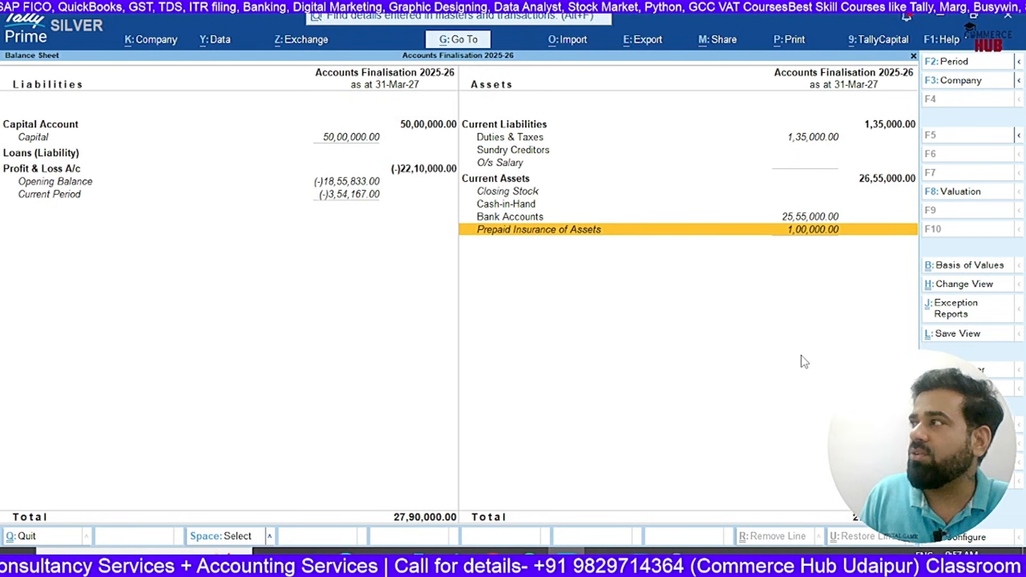
- Switch to Excel and review the Plant Machineries, Factory and Stock insurance rows, comparing the Factory policy with TallyPrime's remaining prepaid balance
{"action": "key", "text": "alt+Tab"}
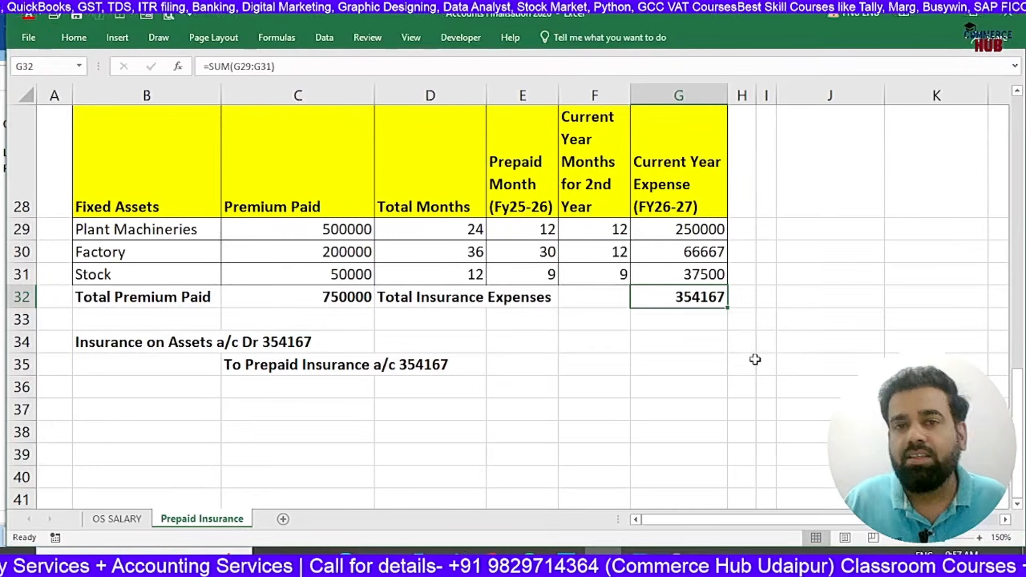
{"action": "left_click_drag", "start_coordinate": [369, 277], "coordinate": [643, 275]}
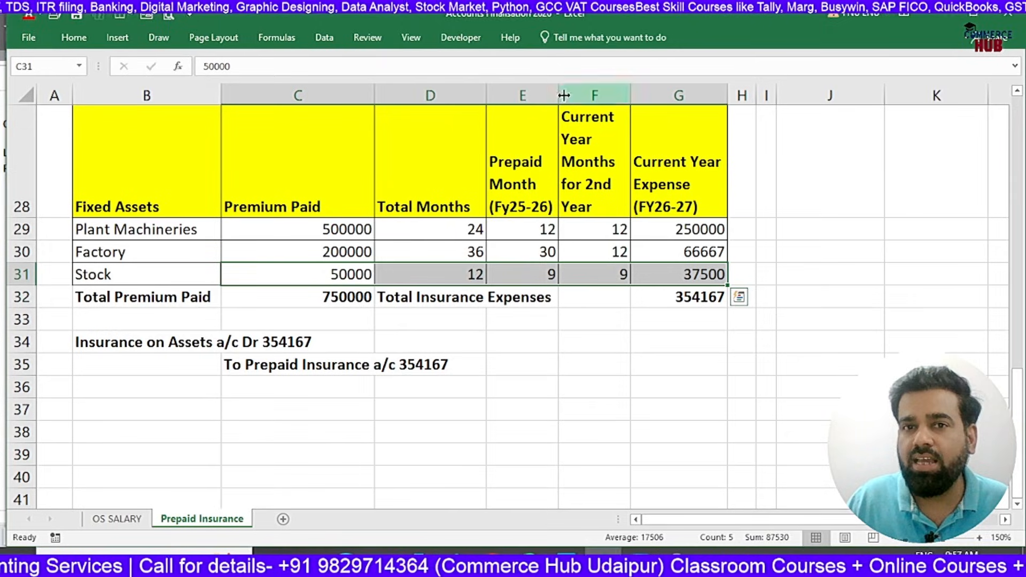
{"action": "left_click_drag", "start_coordinate": [345, 228], "coordinate": [637, 226]}
{"action": "left_click", "coordinate": [440, 246]}
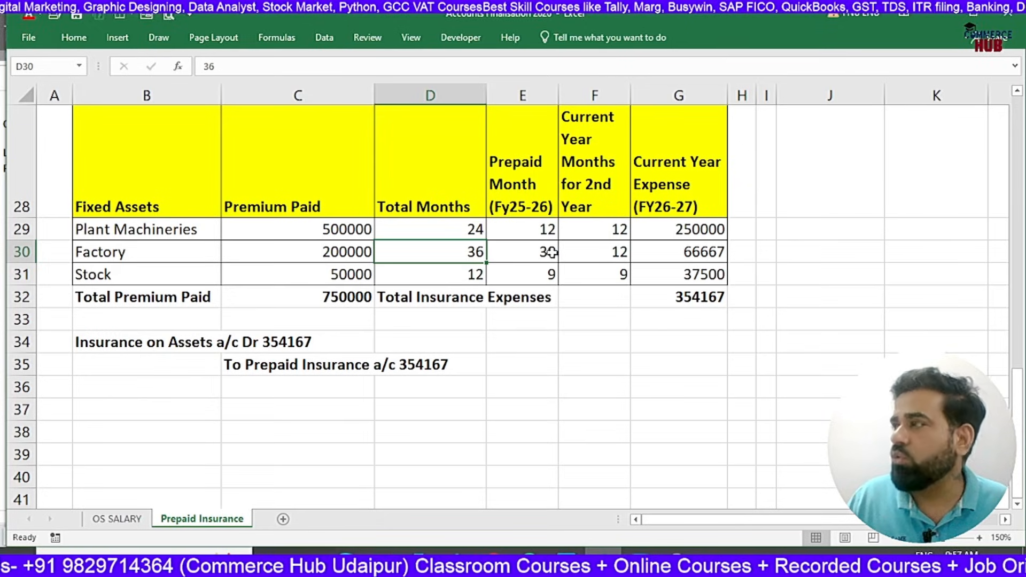
{"action": "left_click", "coordinate": [612, 251]}
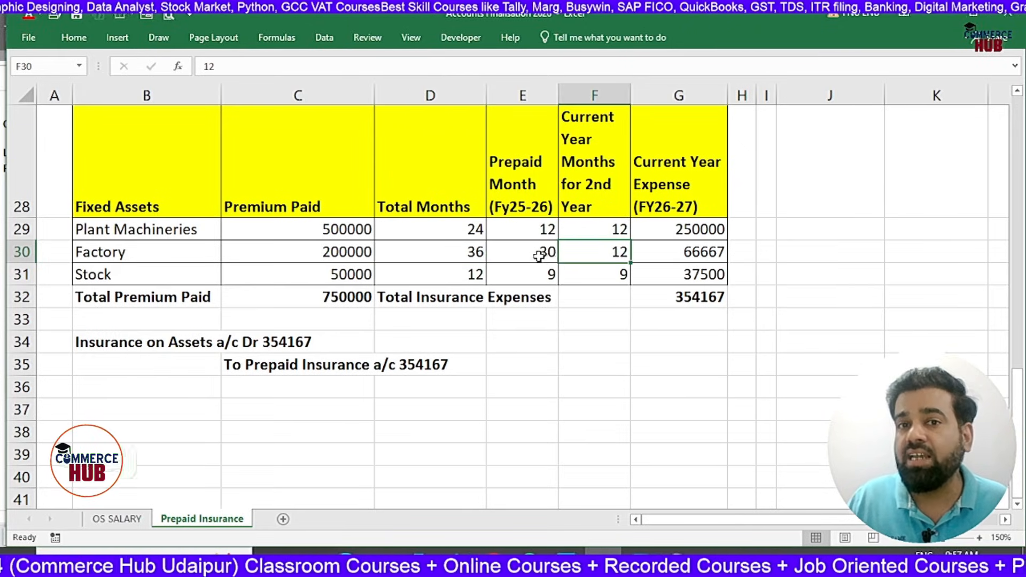
{"action": "left_click", "coordinate": [372, 255]}
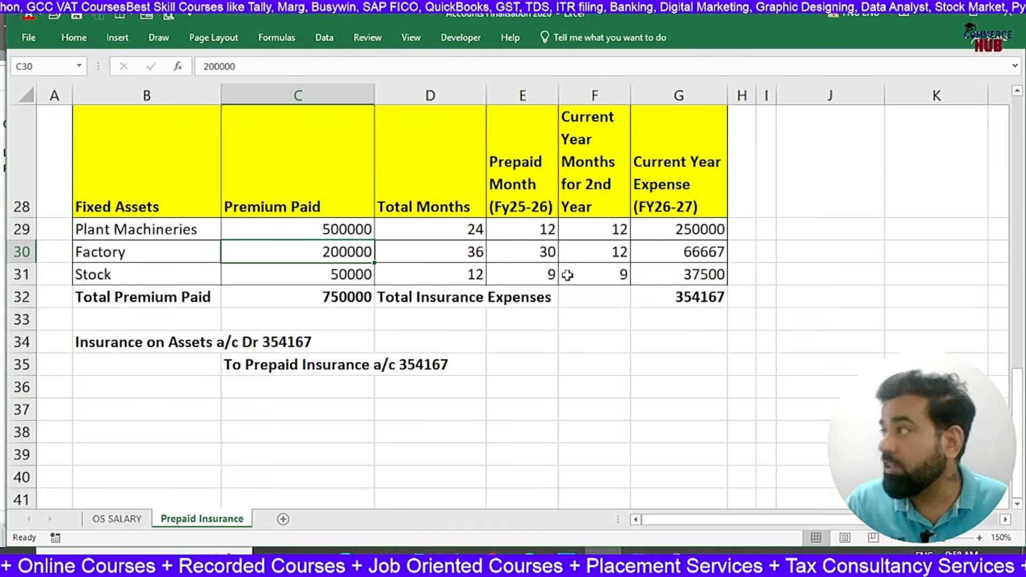
{"action": "left_click", "coordinate": [668, 253]}
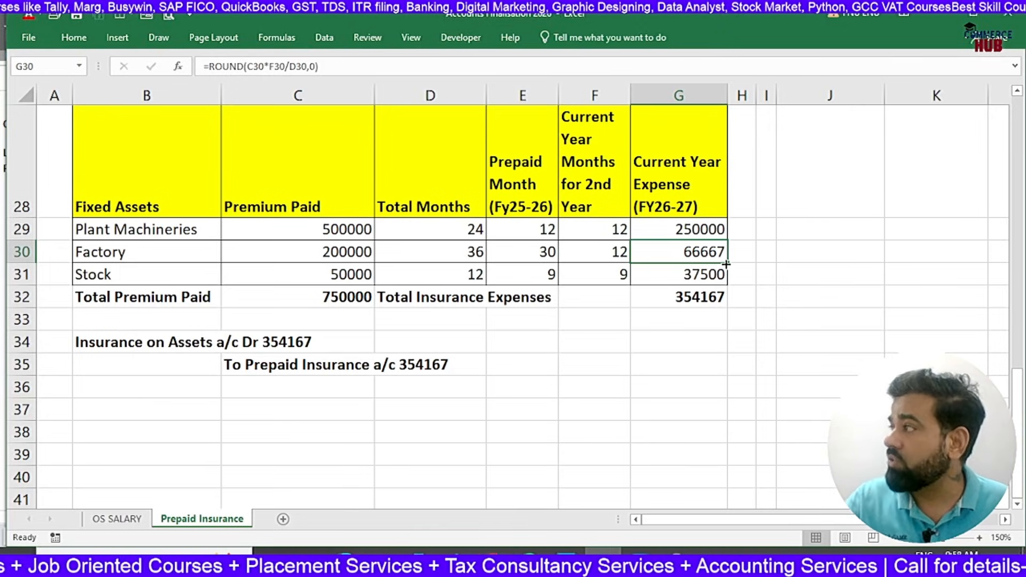
{"action": "left_click", "coordinate": [443, 255]}
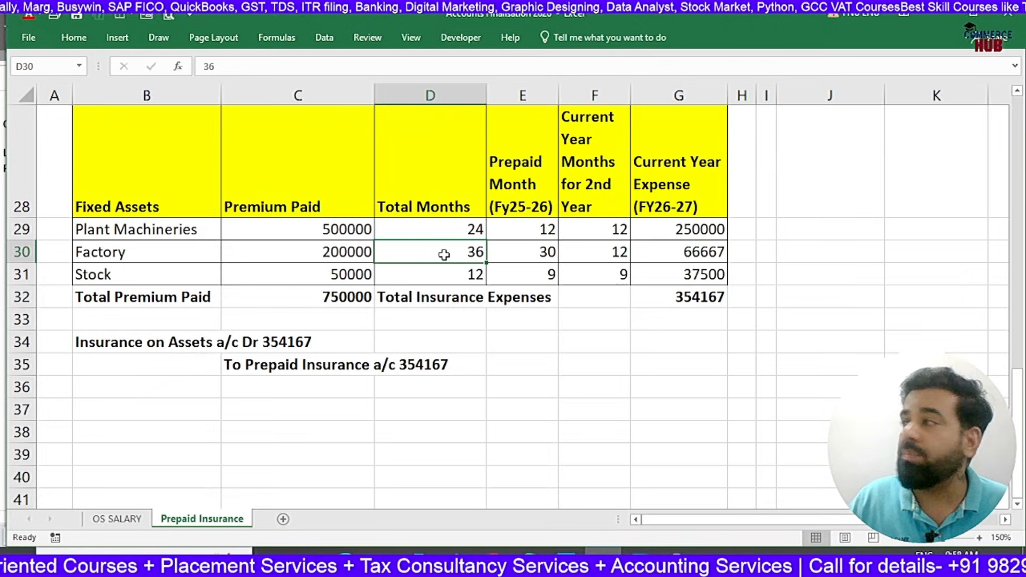
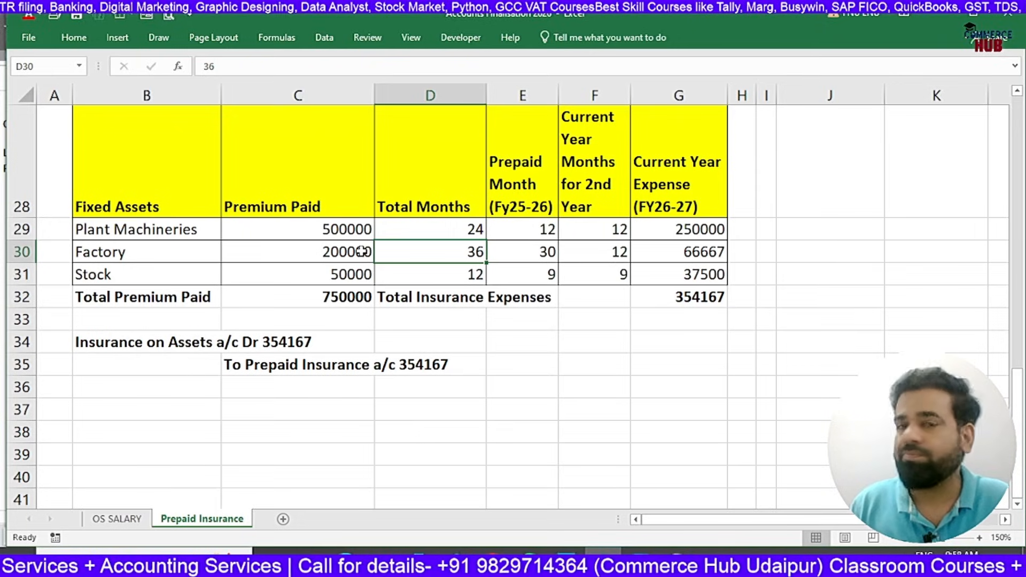
{"action": "key", "text": "alt+Tab"}
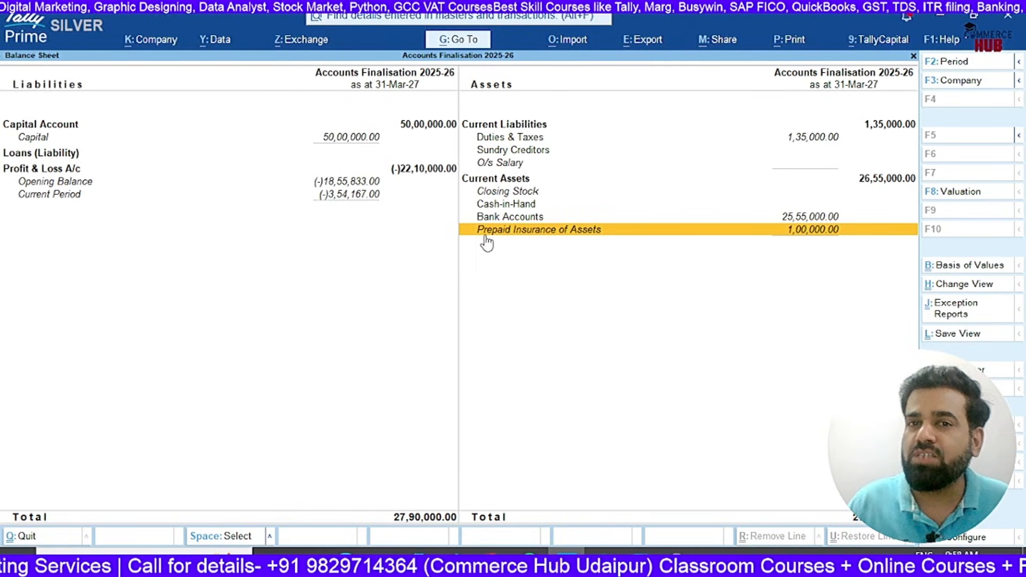
{"action": "key", "text": "alt+Tab"}
{"action": "left_click", "coordinate": [154, 255]}
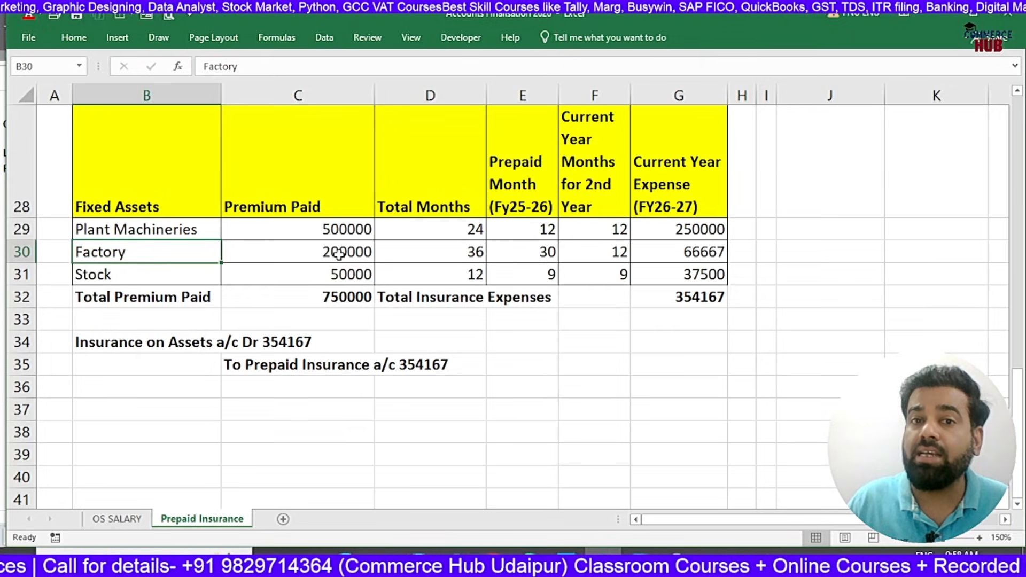
- Switch to TallyPrime, open the Profit & Loss A/c in detailed form and check Insurance on Assets under Indirect Expenses
{"action": "key", "text": "alt+Tab"}
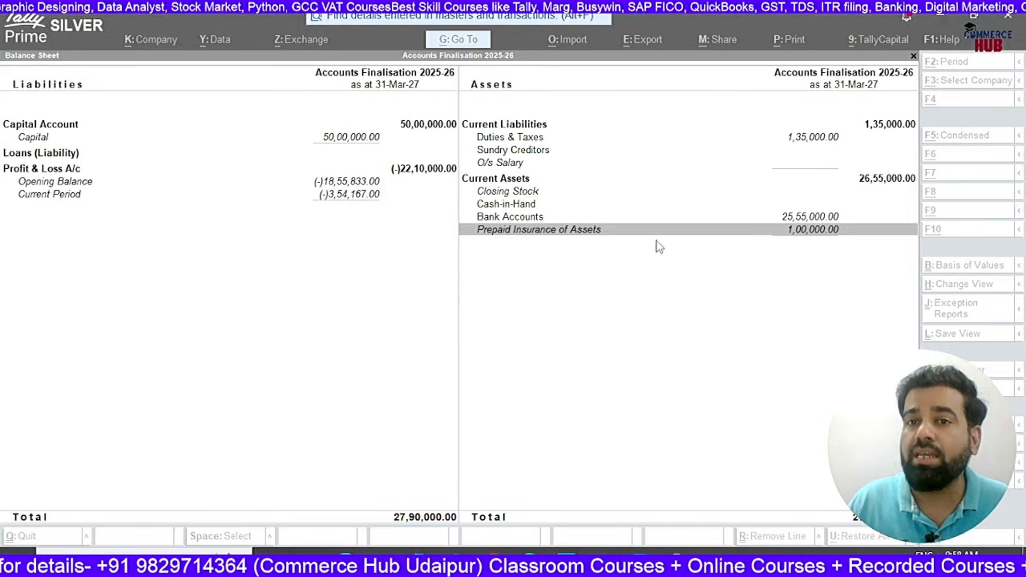
{"action": "key", "text": "Left"}
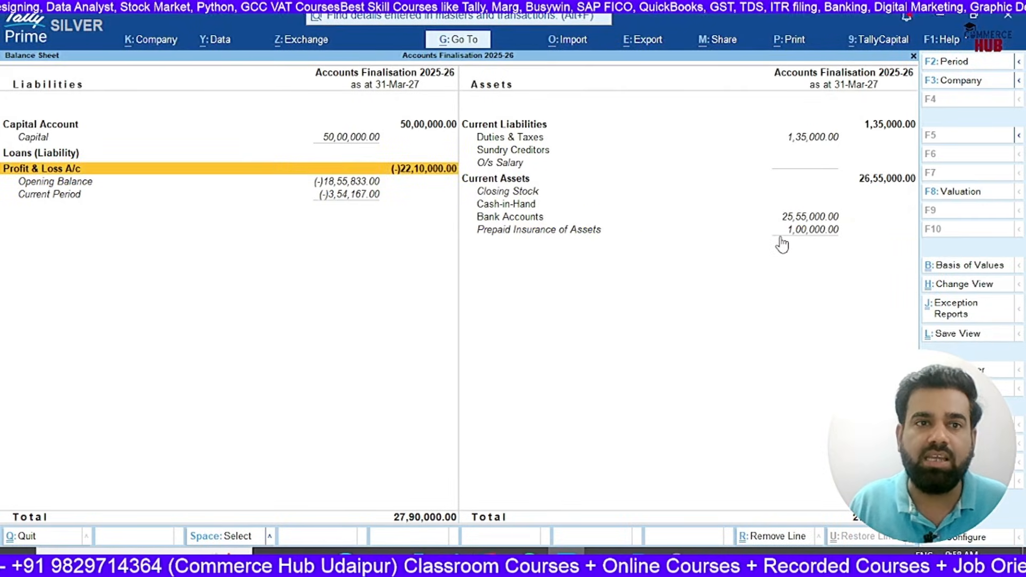
{"action": "key", "text": "Return"}
{"action": "key", "text": "alt+F5"}
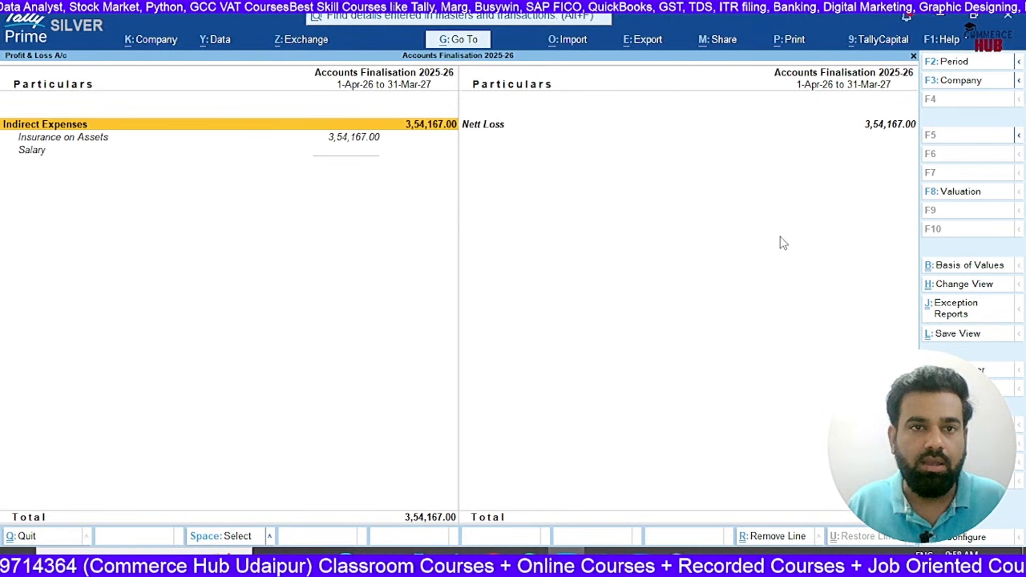
{"action": "key", "text": "Down"}
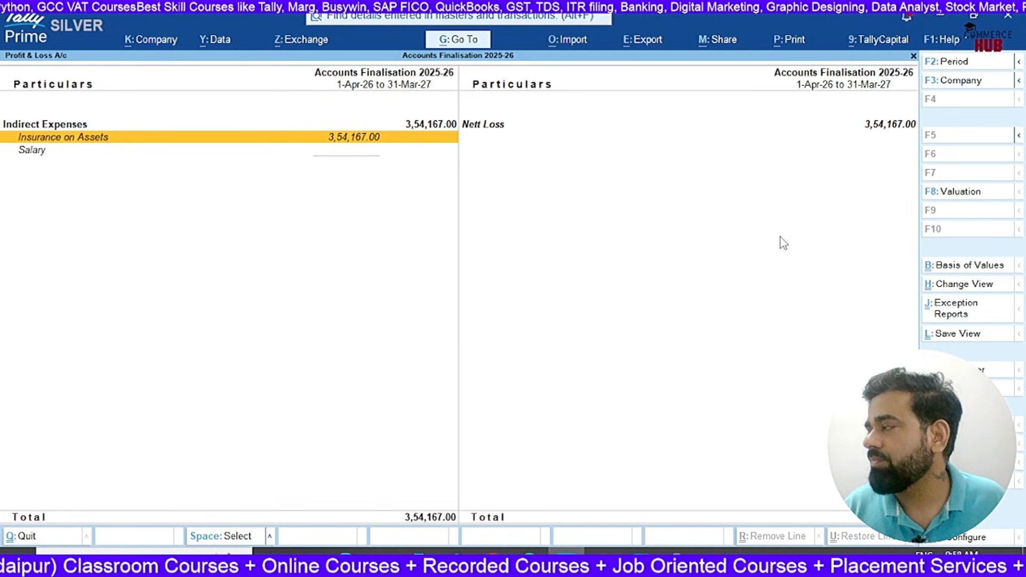
- Switch to Excel and review the Plant Machineries, Stock and Factory rows of the F.Y.2026-27 insurance table for cover continuing beyond the year
{"action": "key", "text": "alt+Tab"}
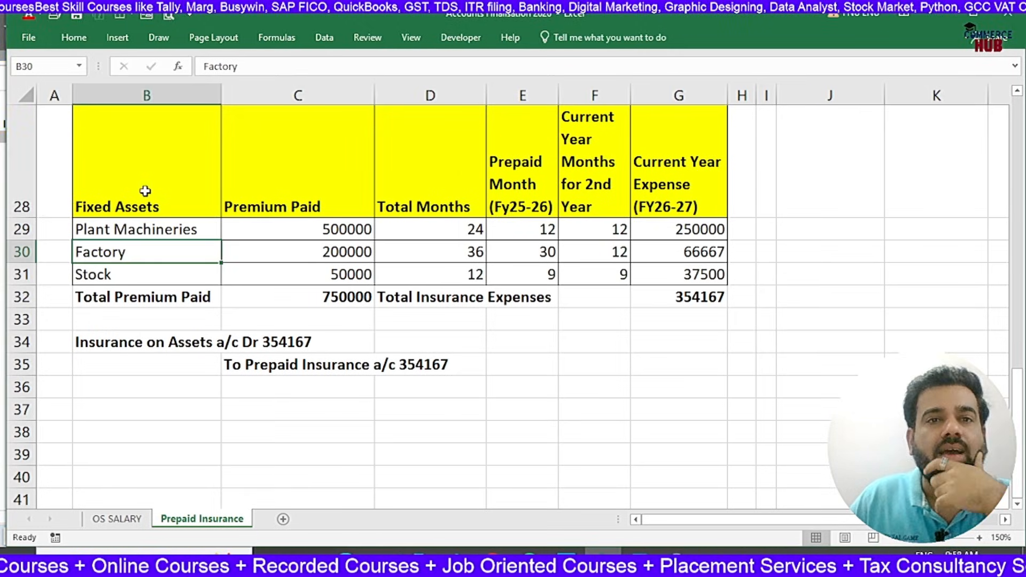
{"action": "scroll", "coordinate": [150, 225], "scroll_direction": "up", "scroll_amount": 2}
{"action": "scroll", "coordinate": [214, 267], "scroll_direction": "down", "scroll_amount": 2}
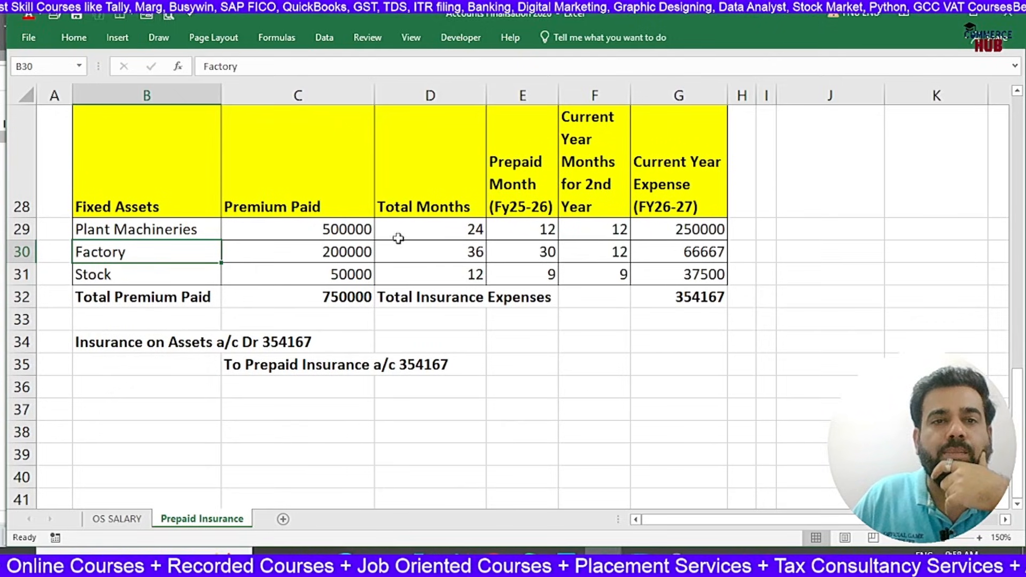
{"action": "left_click_drag", "start_coordinate": [144, 229], "coordinate": [695, 225]}
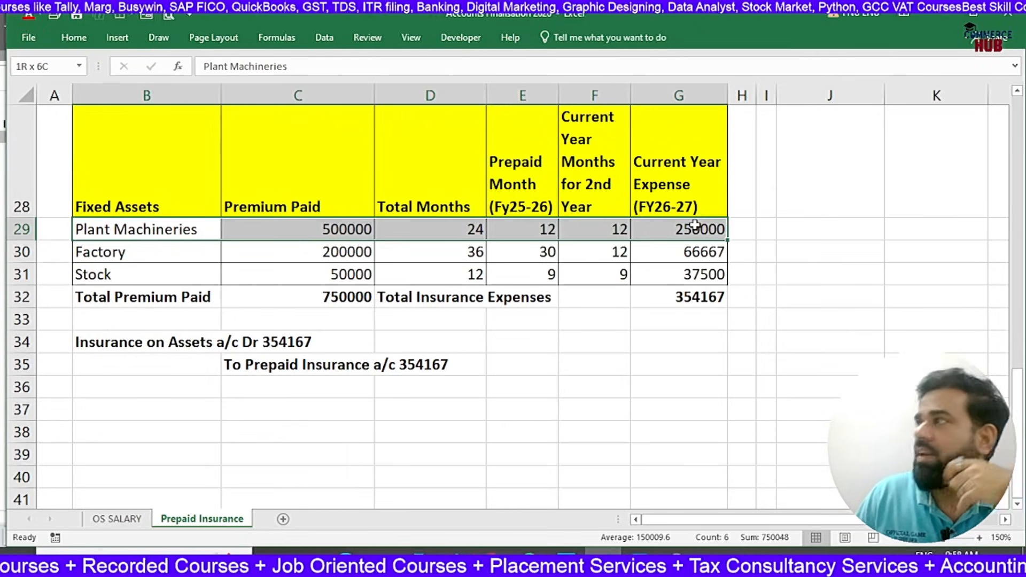
{"action": "left_click_drag", "start_coordinate": [133, 274], "coordinate": [680, 277]}
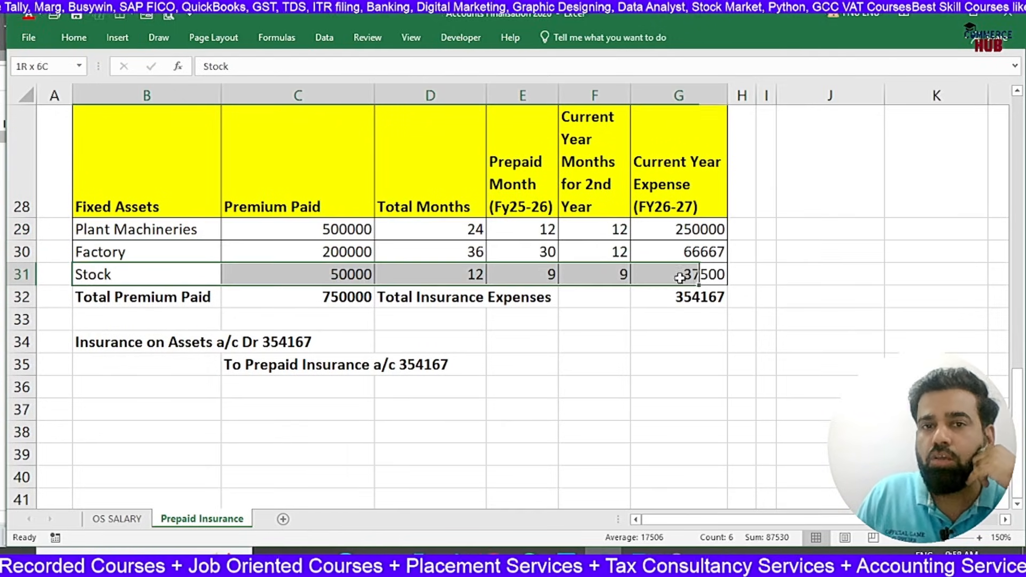
{"action": "left_click", "coordinate": [180, 258]}
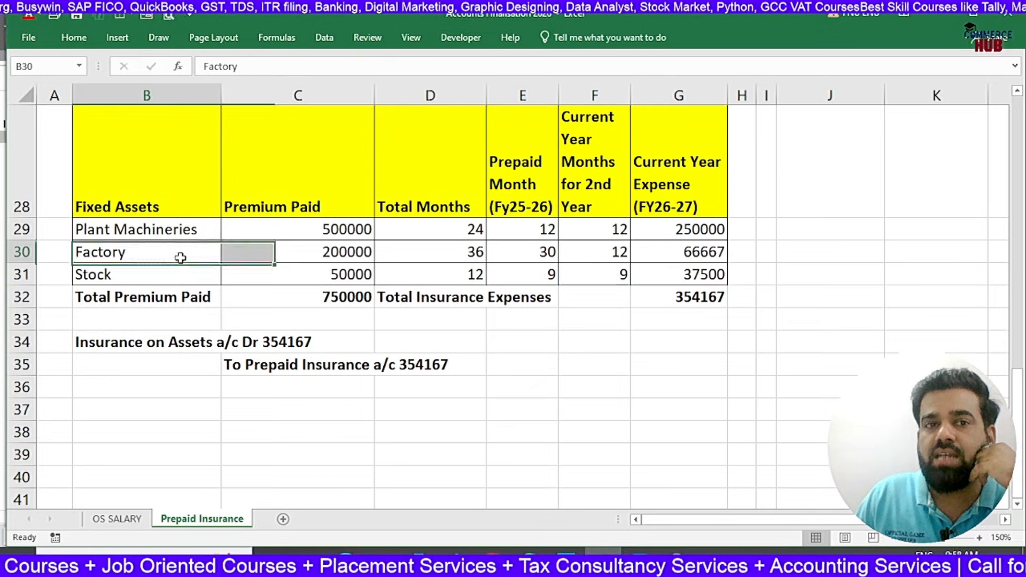
{"action": "left_click_drag", "start_coordinate": [180, 258], "coordinate": [683, 267]}
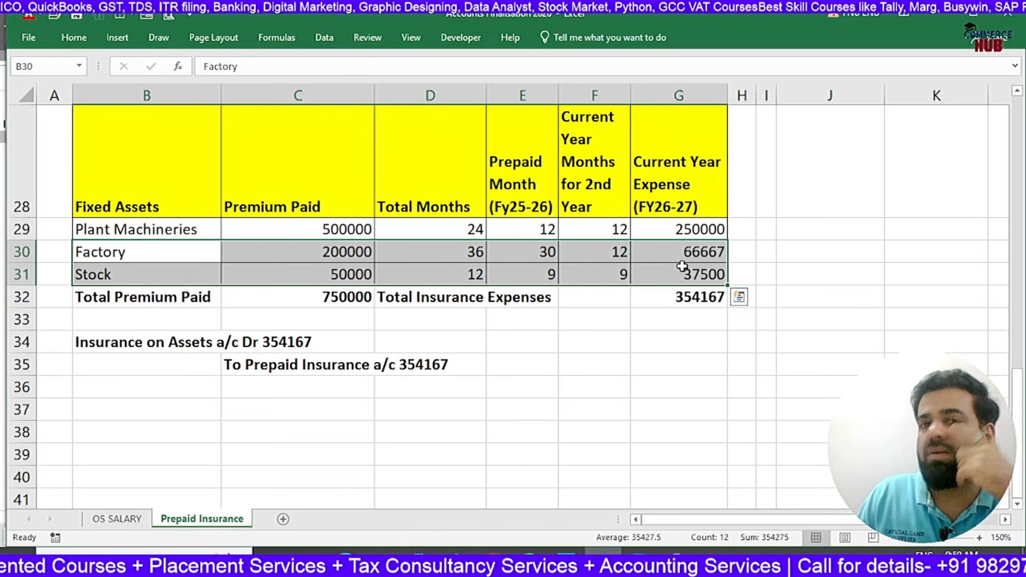
- Copy the 2nd Year insurance table with its heading row and total row (B27:G32) to cell B38
{"action": "scroll", "coordinate": [188, 206], "scroll_direction": "up", "scroll_amount": 2}
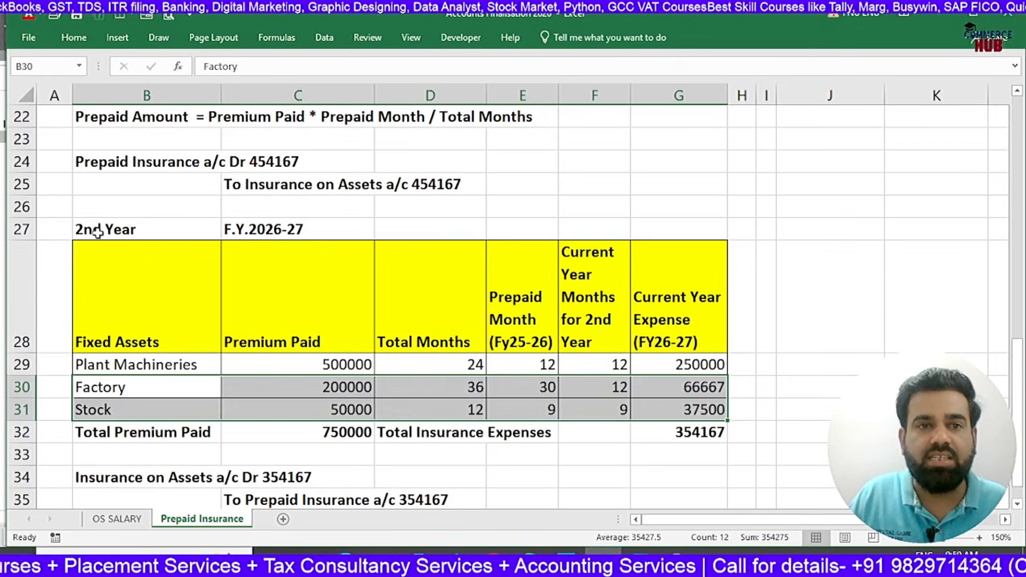
{"action": "left_click_drag", "start_coordinate": [97, 232], "coordinate": [682, 428]}
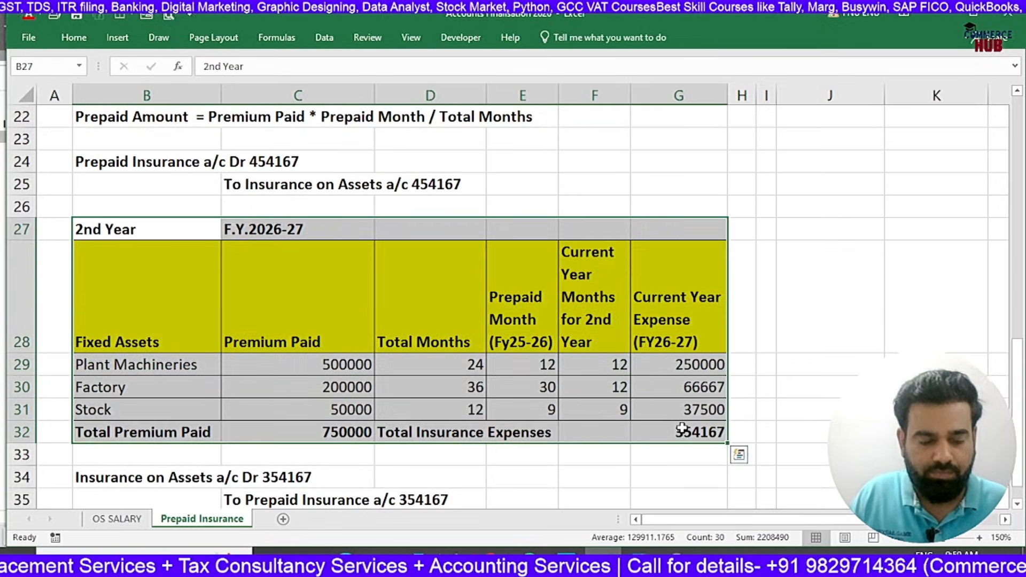
{"action": "key", "text": "ctrl+c"}
{"action": "scroll", "coordinate": [682, 427], "scroll_direction": "down", "scroll_amount": 3}
{"action": "left_click", "coordinate": [175, 264]}
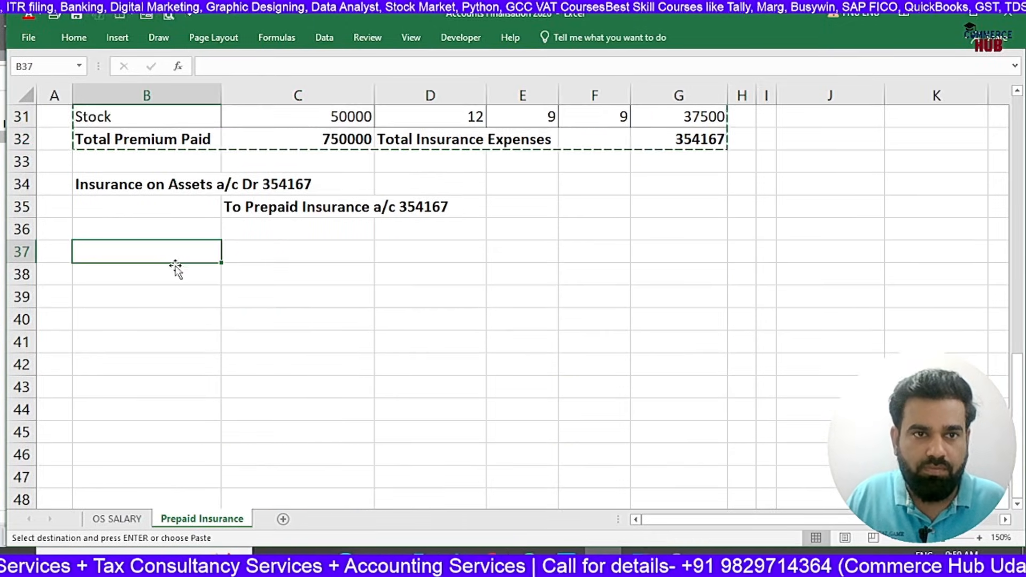
{"action": "left_click", "coordinate": [176, 269]}
{"action": "key", "text": "ctrl+v"}
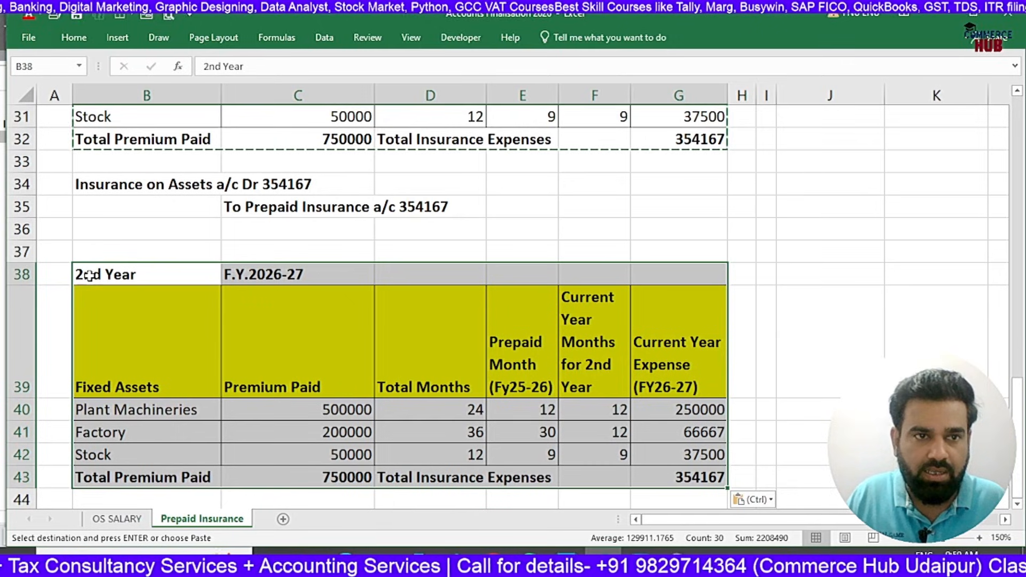
- Change the copied table's year label in B38 to "3rd Year"
{"action": "double_click", "coordinate": [90, 274]}
{"action": "key", "text": "BackSpace"}
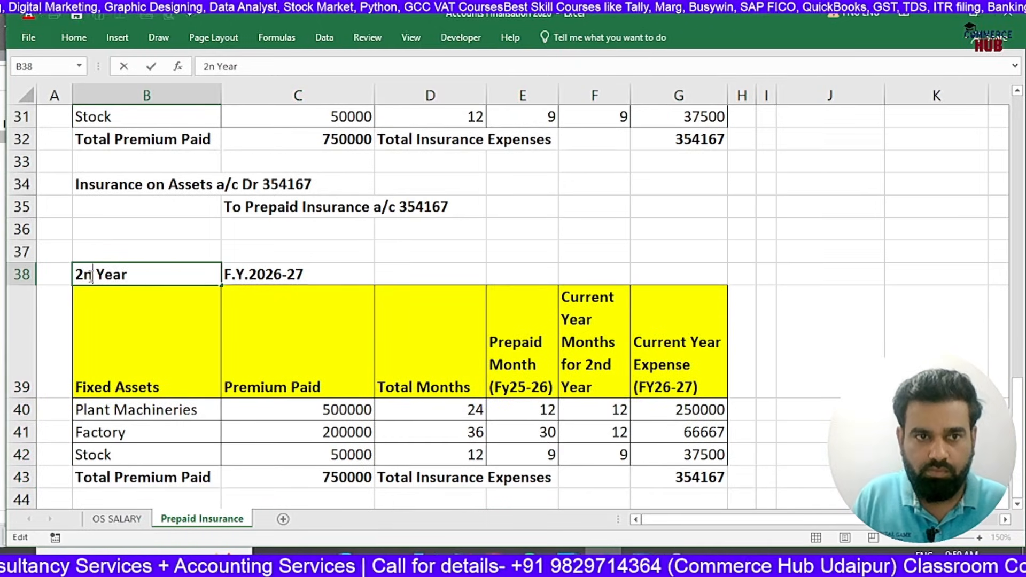
{"action": "key", "text": "BackSpace"}
{"action": "key", "text": "BackSpace"}
{"action": "type", "text": "3rd"}
{"action": "key", "text": "Return"}
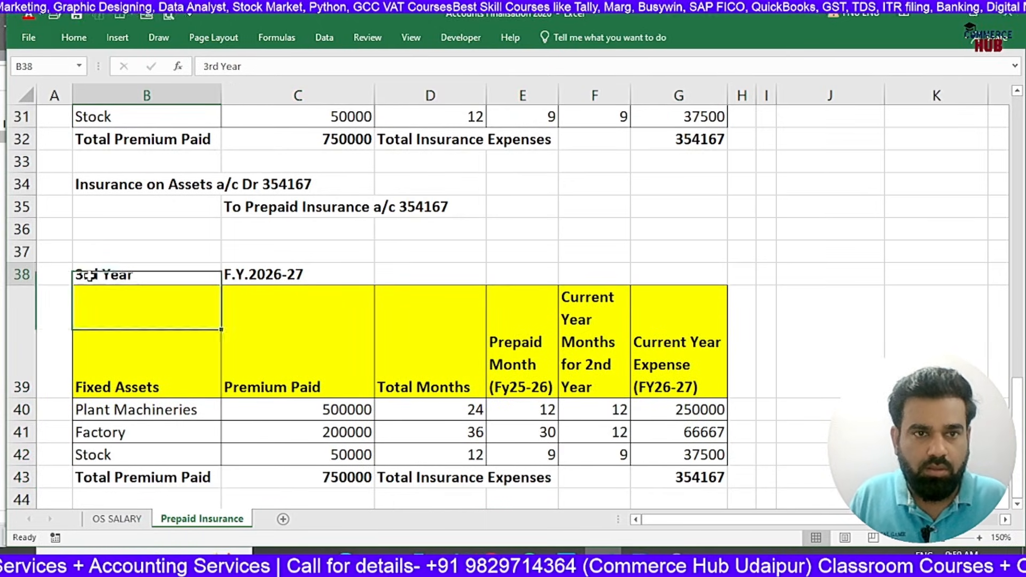
- Change the financial year in C38 of the copied table to "F.Y.2027-28"
{"action": "key", "text": "Right"}
{"action": "key", "text": "F2"}
{"action": "key", "text": "BackSpace"}
{"action": "key", "text": "BackSpace"}
{"action": "key", "text": "BackSpace"}
{"action": "key", "text": "BackSpace"}
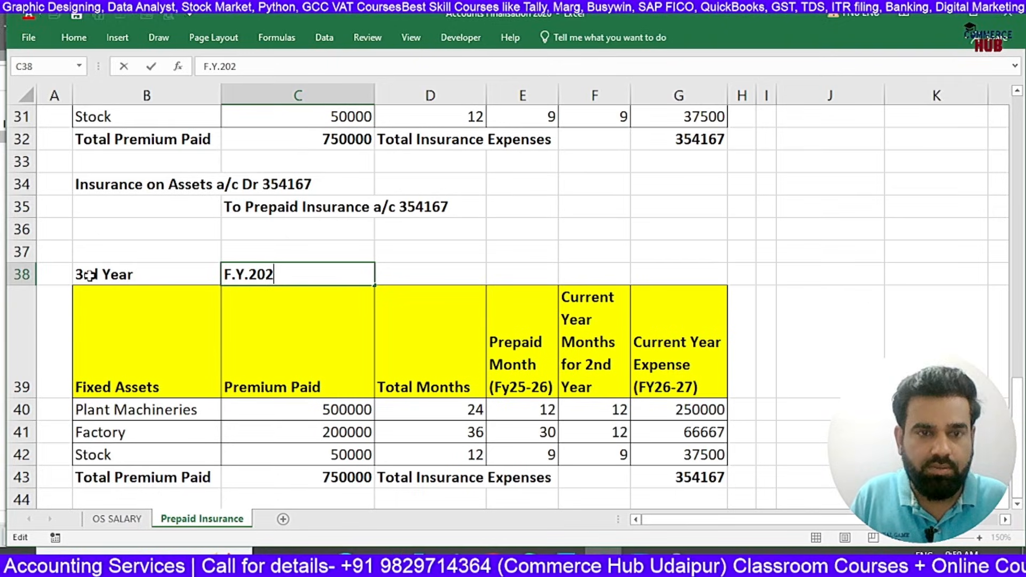
{"action": "type", "text": "7-28"}
{"action": "key", "text": "Return"}
{"action": "key", "text": "Return"}
{"action": "key", "text": "Return"}
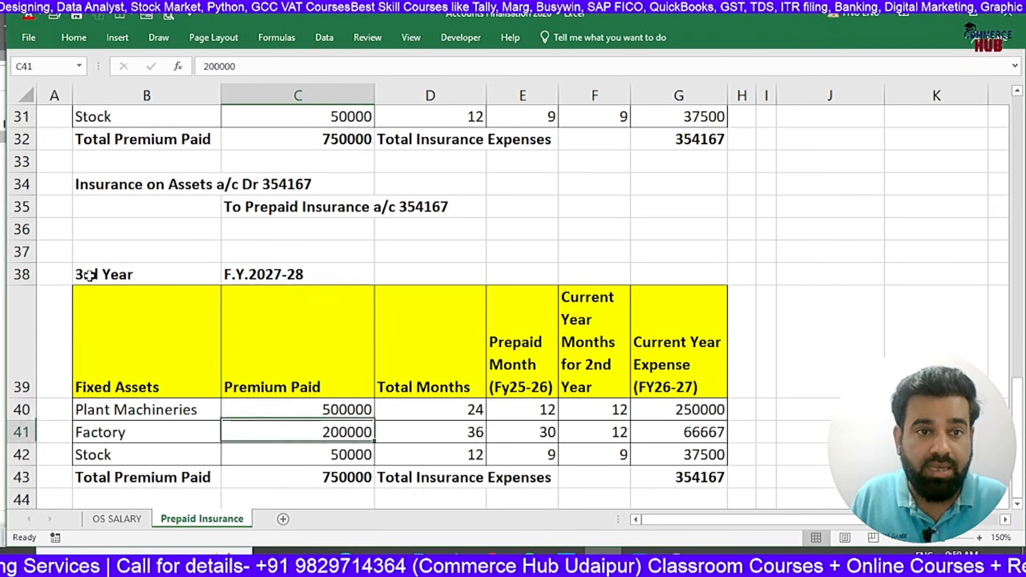
- Change the copied table's prepaid month heading in E39 to "Prepaid Month (Fy26-27)"
{"action": "key", "text": "Up"}
{"action": "key", "text": "Right"}
{"action": "key", "text": "Right"}
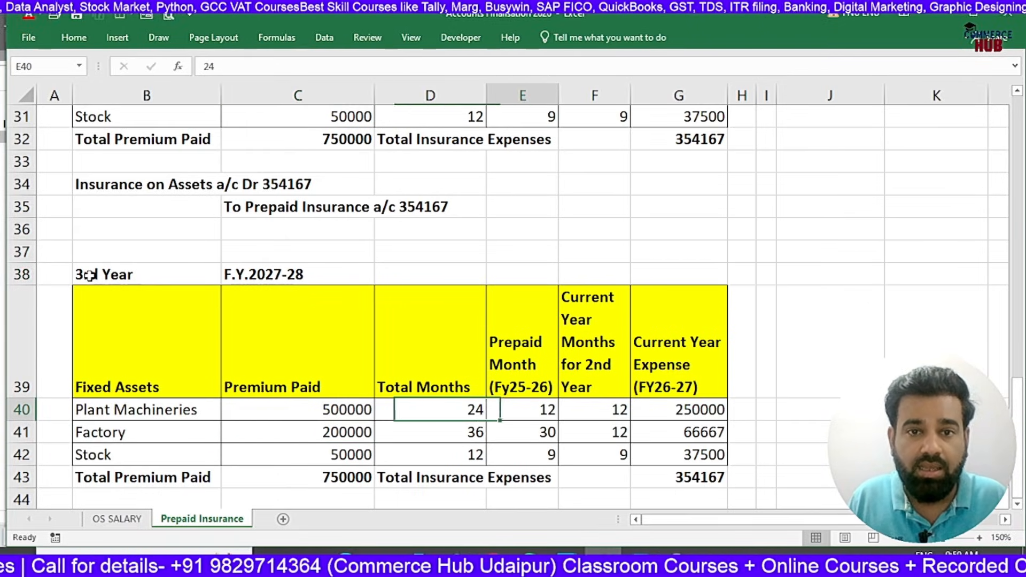
{"action": "scroll", "coordinate": [107, 278], "scroll_direction": "down", "scroll_amount": 1}
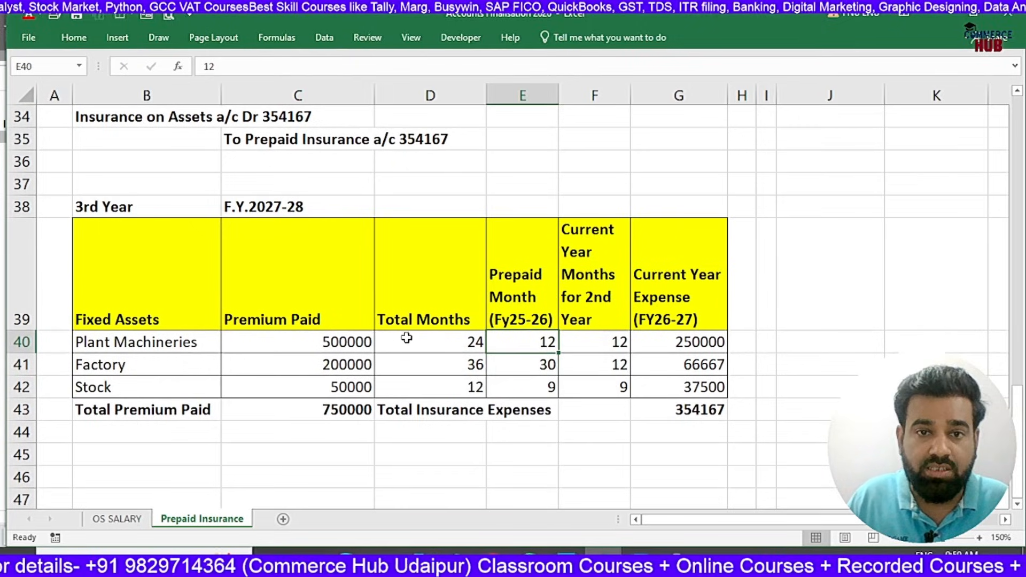
{"action": "left_click", "coordinate": [510, 297]}
{"action": "key", "text": "Down"}
{"action": "key", "text": "Down"}
{"action": "key", "text": "Down"}
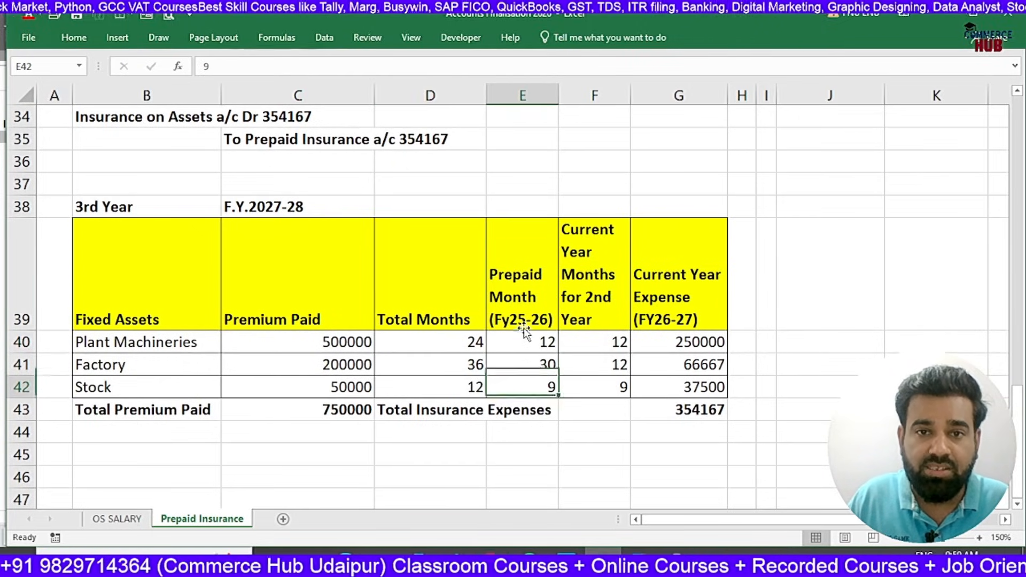
{"action": "left_click", "coordinate": [526, 320]}
{"action": "double_click", "coordinate": [526, 320]}
{"action": "key", "text": "BackSpace"}
{"action": "type", "text": "6"}
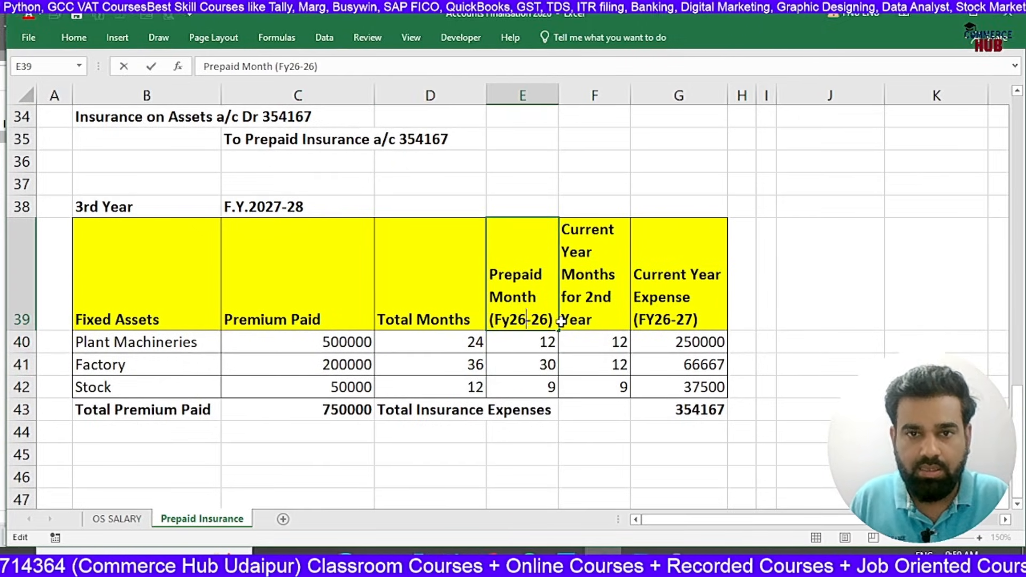
{"action": "key", "text": "Right"}
{"action": "key", "text": "Right"}
{"action": "key", "text": "Right"}
{"action": "key", "text": "BackSpace"}
{"action": "type", "text": "7"}
{"action": "key", "text": "Return"}
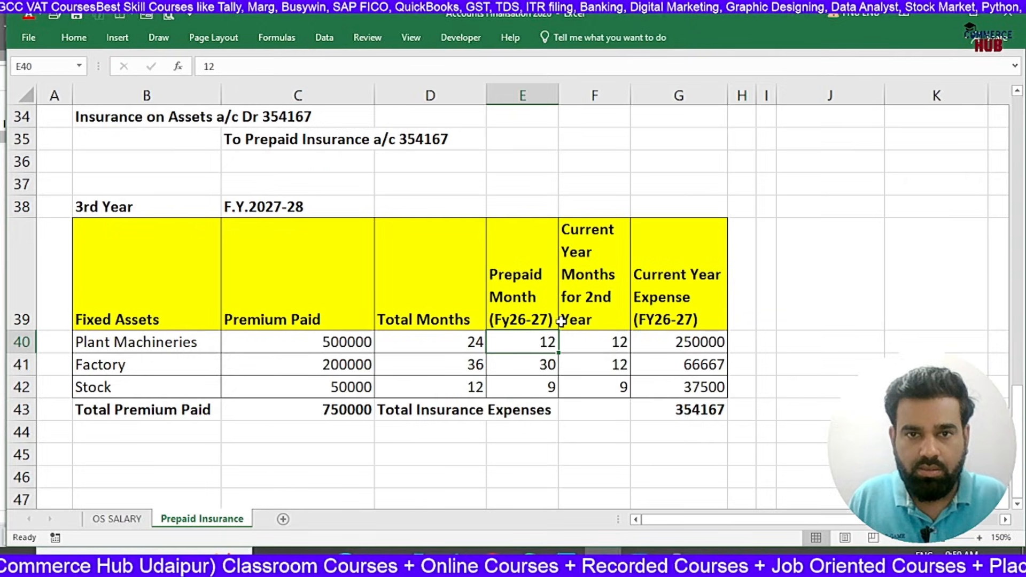
- Change the current-year months heading in F39 of the 3rd Year table to "Current Year Months for 3rd Year"
{"action": "key", "text": "Right"}
{"action": "key", "text": "Up"}
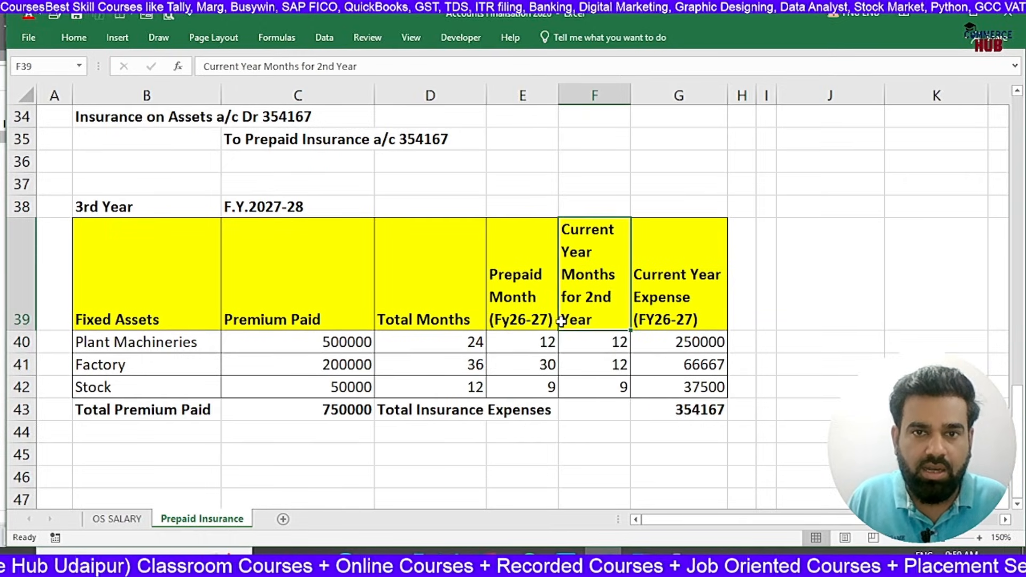
{"action": "key", "text": "Up"}
{"action": "key", "text": "Down"}
{"action": "key", "text": "F2"}
{"action": "key", "text": "Left"}
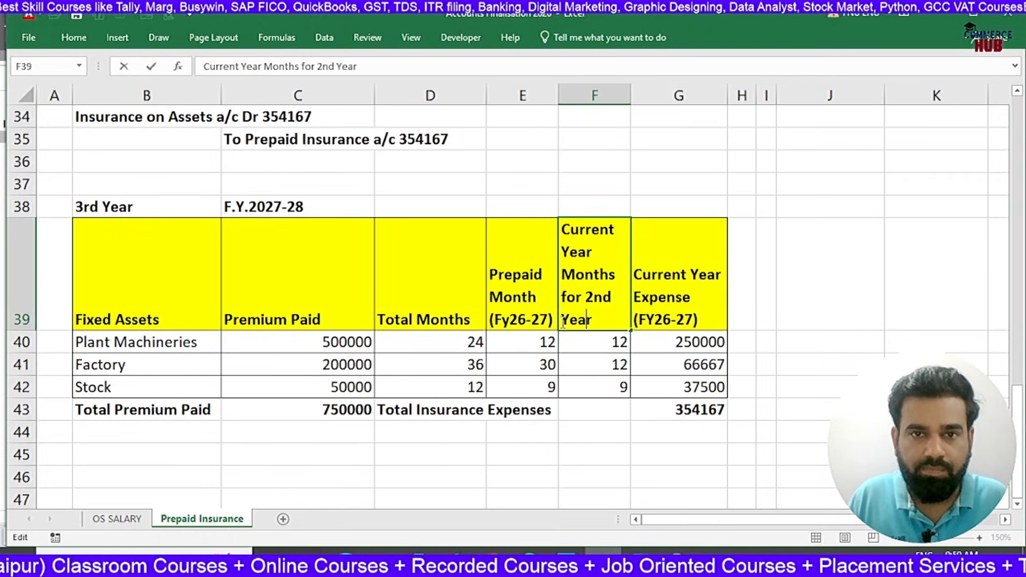
{"action": "key", "text": "Left"}
{"action": "key", "text": "Left"}
{"action": "key", "text": "Left"}
{"action": "key", "text": "Left"}
{"action": "key", "text": "BackSpace"}
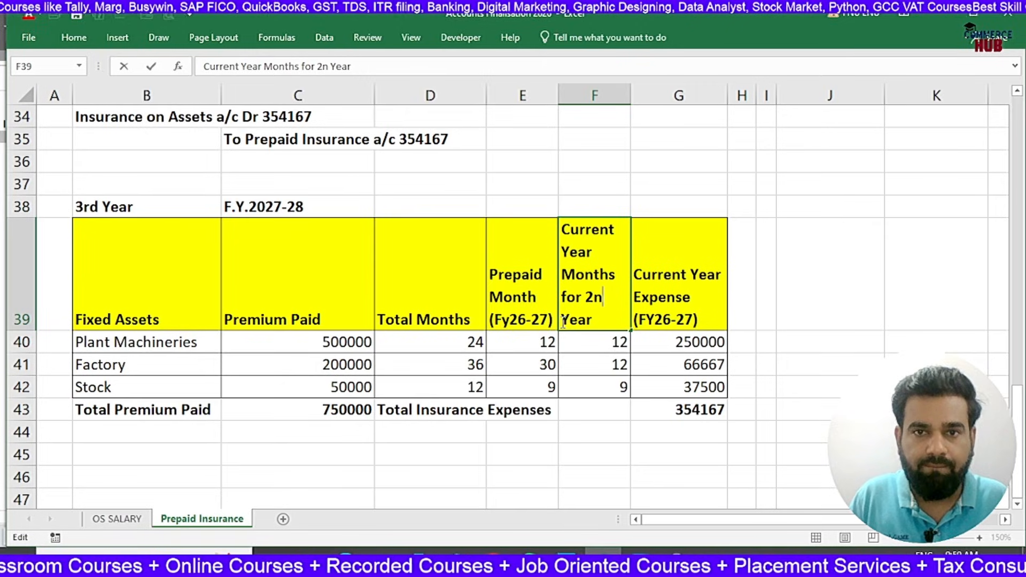
{"action": "key", "text": "BackSpace"}
{"action": "key", "text": "BackSpace"}
{"action": "type", "text": "3rd"}
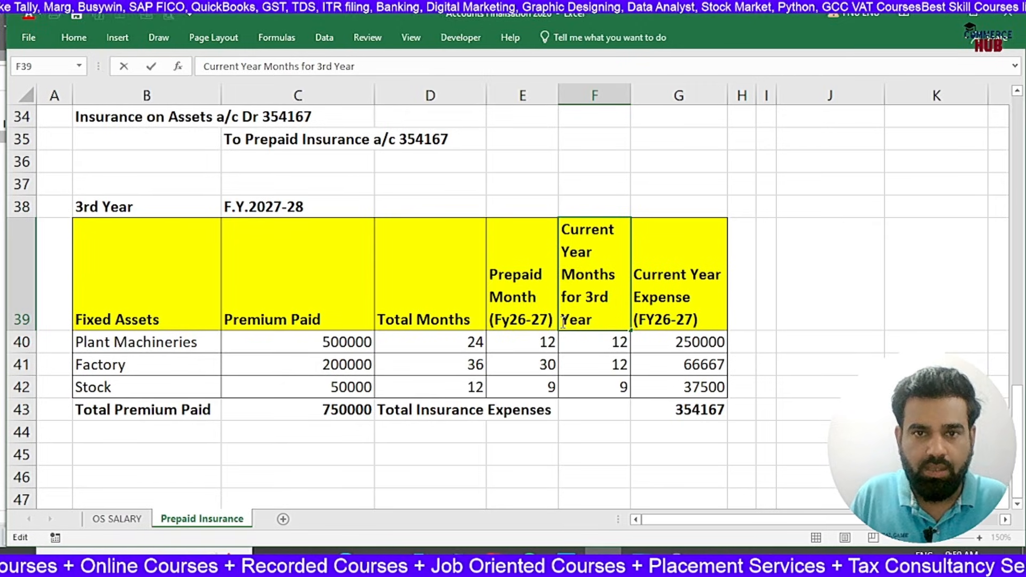
{"action": "key", "text": "Return"}
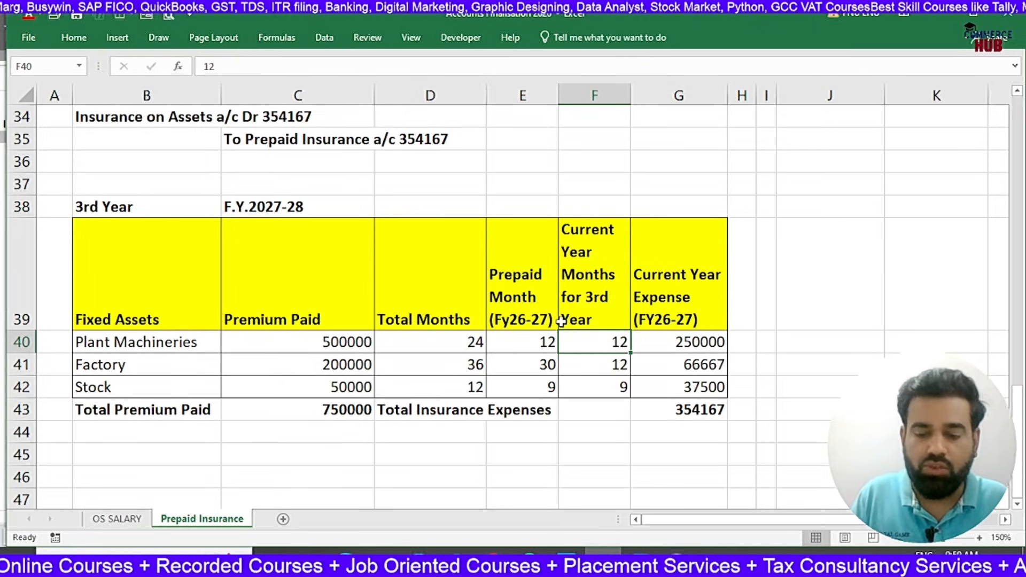
- Set the Plant Machineries current year months for the 3rd year in F40 to 0
{"action": "type", "text": "0"}
{"action": "key", "text": "Return"}
{"action": "key", "text": "Up"}
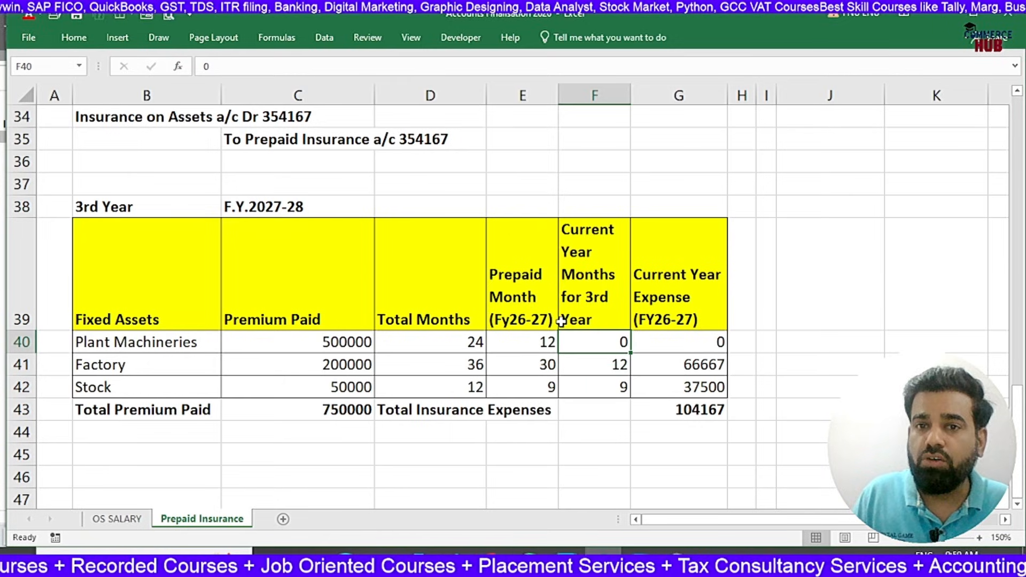
- Change the expense heading in G39 of the 3rd Year table to "Current Year Expense (FY27-28)"
{"action": "key", "text": "Right"}
{"action": "key", "text": "Up"}
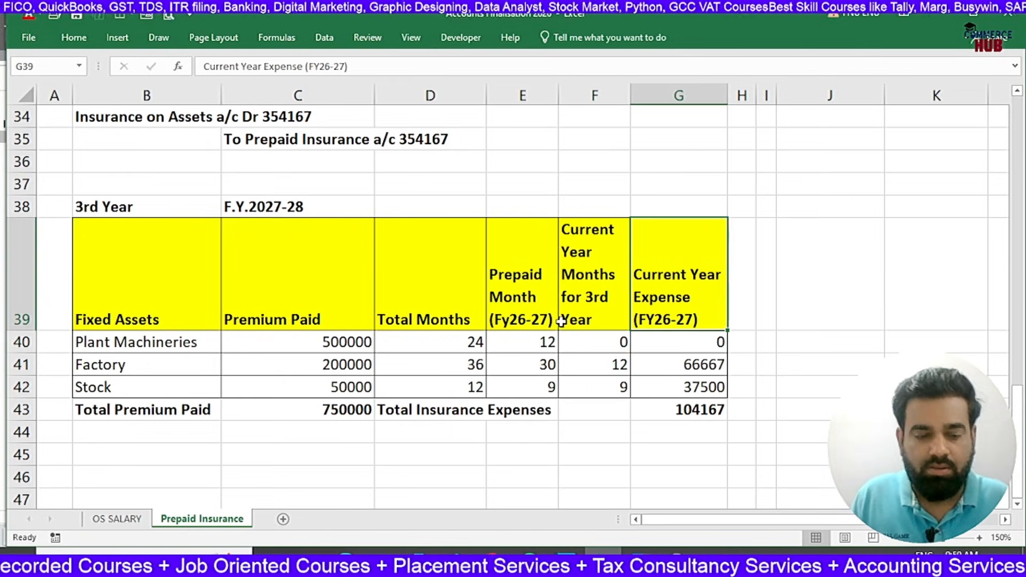
{"action": "key", "text": "F2"}
{"action": "key", "text": "Left"}
{"action": "key", "text": "Left"}
{"action": "key", "text": "Left"}
{"action": "key", "text": "Left"}
{"action": "key", "text": "Left"}
{"action": "key", "text": "Right"}
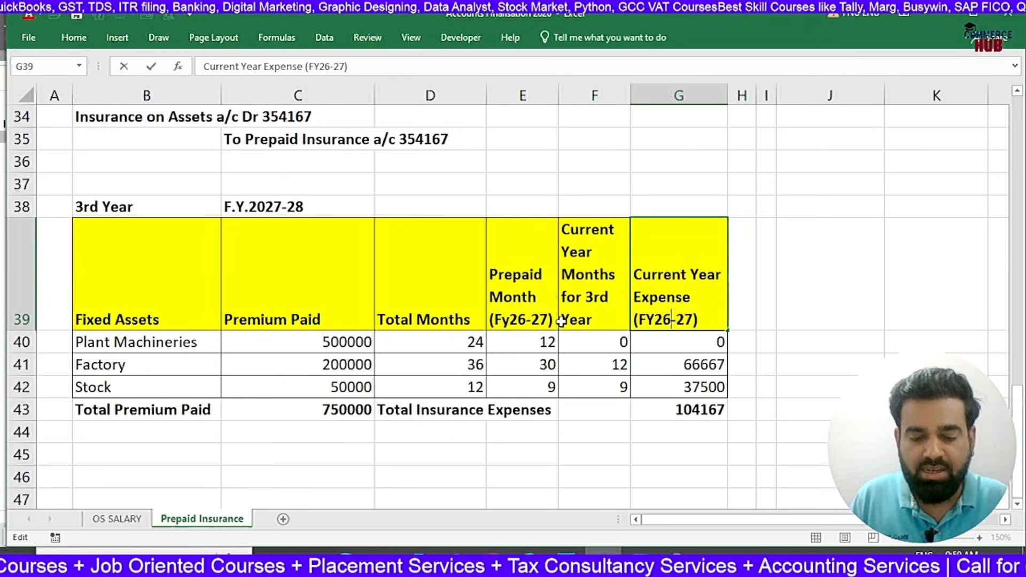
{"action": "key", "text": "BackSpace"}
{"action": "type", "text": "7"}
{"action": "key", "text": "Right"}
{"action": "key", "text": "Right"}
{"action": "key", "text": "Right"}
{"action": "key", "text": "BackSpace"}
{"action": "type", "text": "8"}
{"action": "key", "text": "Return"}
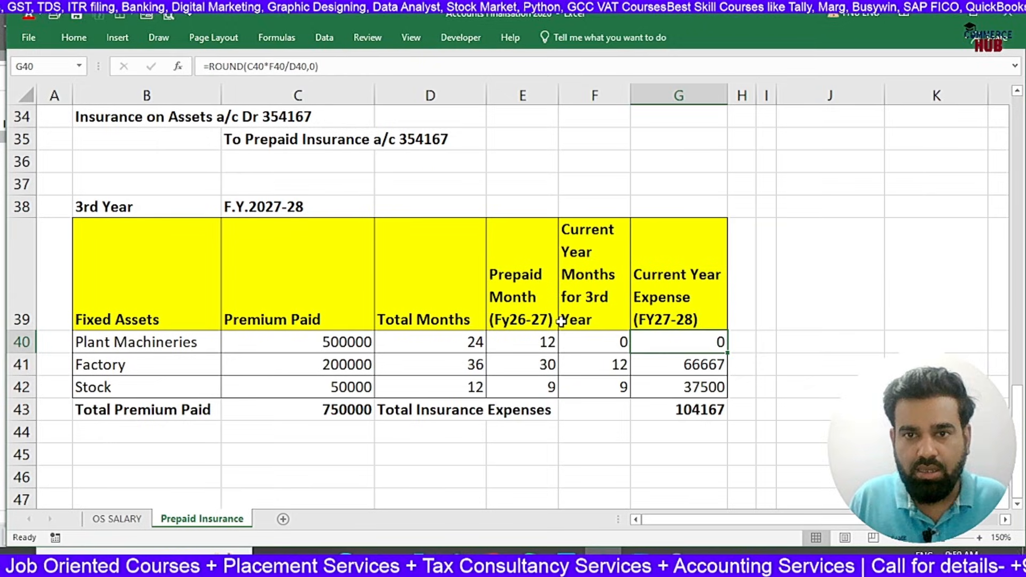
- Set the Factory prepaid months in E41 of the 3rd Year table to 18
{"action": "key", "text": "Down"}
{"action": "key", "text": "Left"}
{"action": "key", "text": "Left"}
{"action": "key", "text": "Left"}
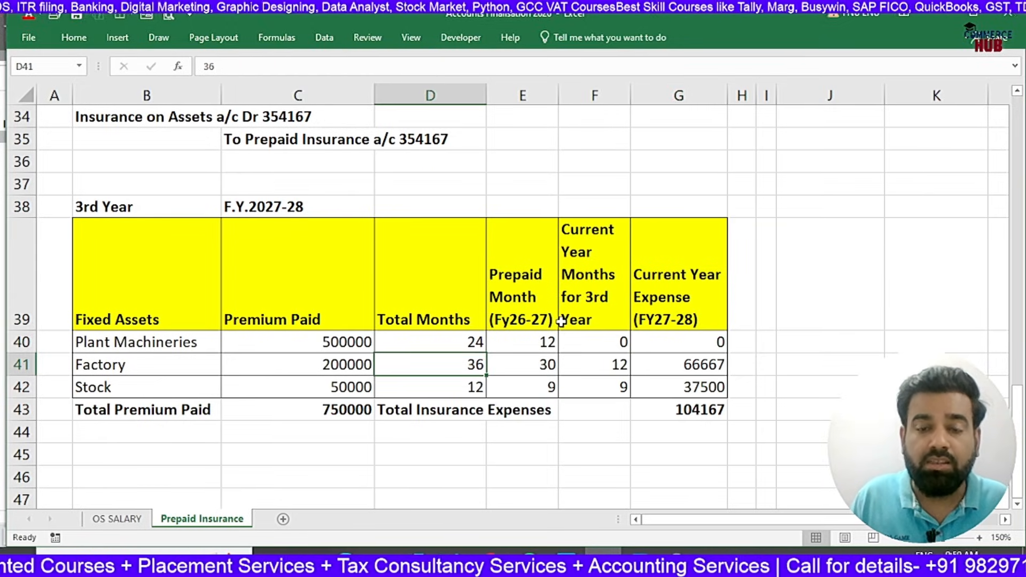
{"action": "key", "text": "Right"}
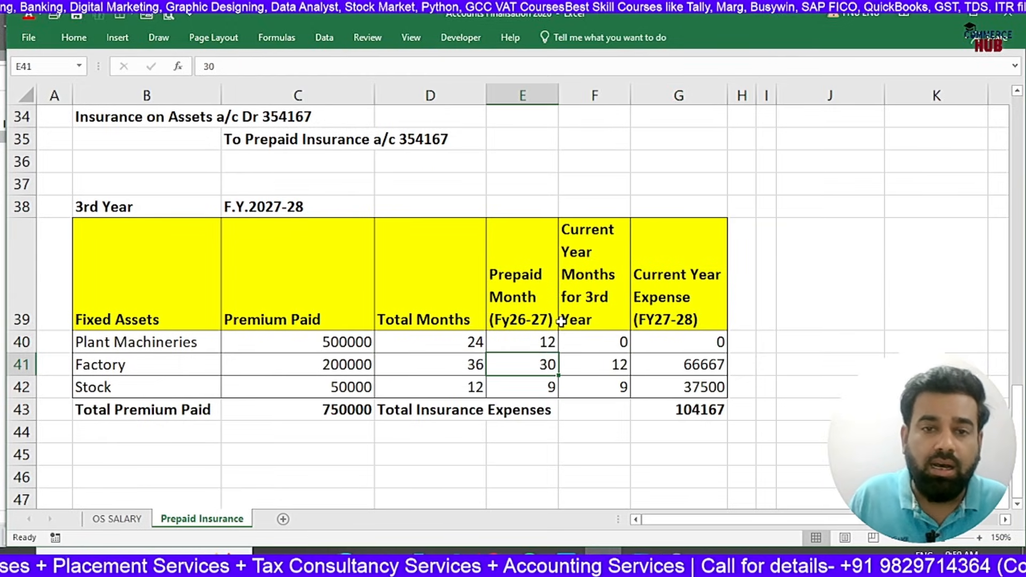
{"action": "key", "text": "Left"}
{"action": "key", "text": "Right"}
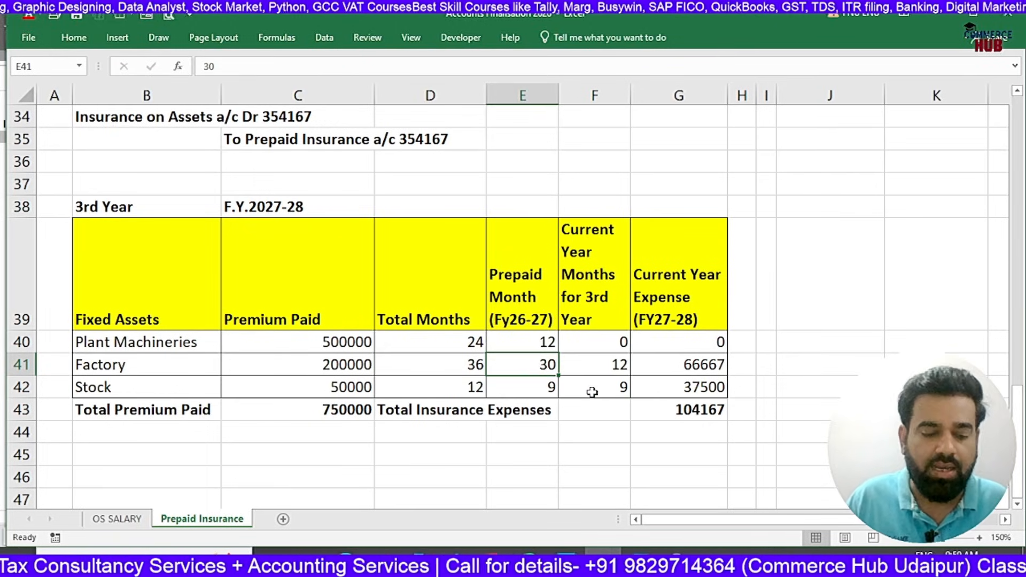
{"action": "type", "text": "18"}
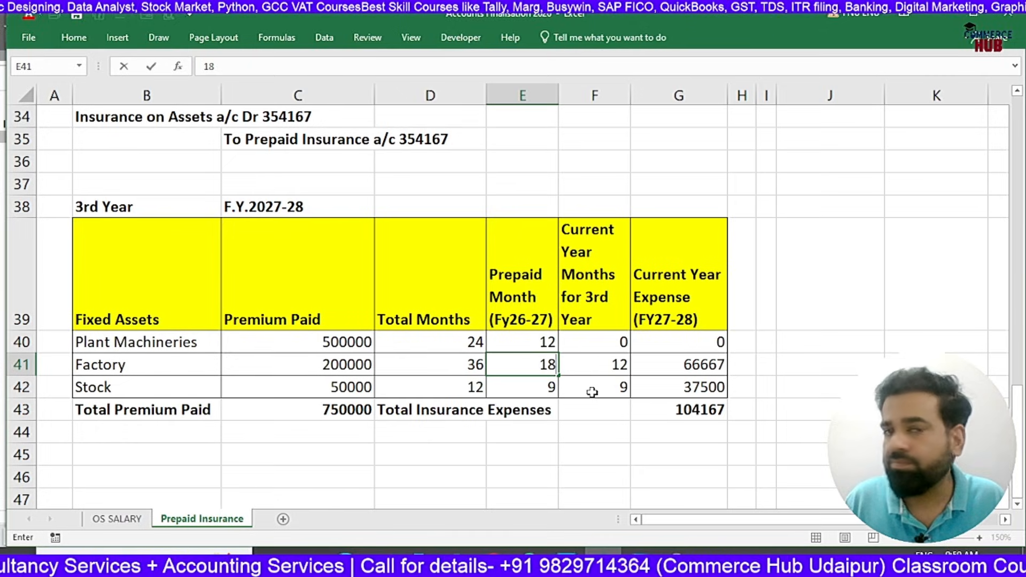
{"action": "key", "text": "Return"}
{"action": "key", "text": "Up"}
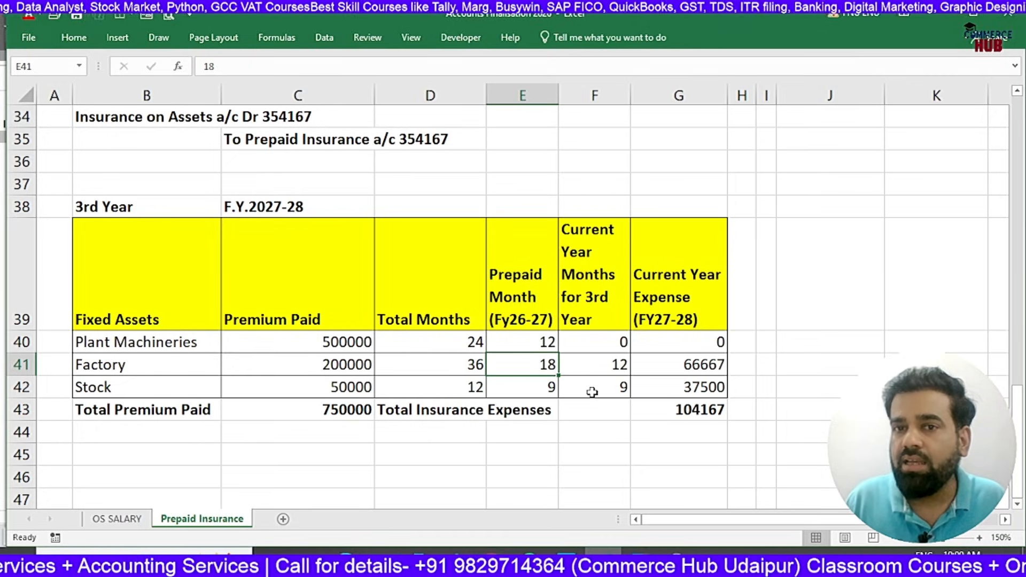
{"action": "key", "text": "Right"}
{"action": "key", "text": "Right"}
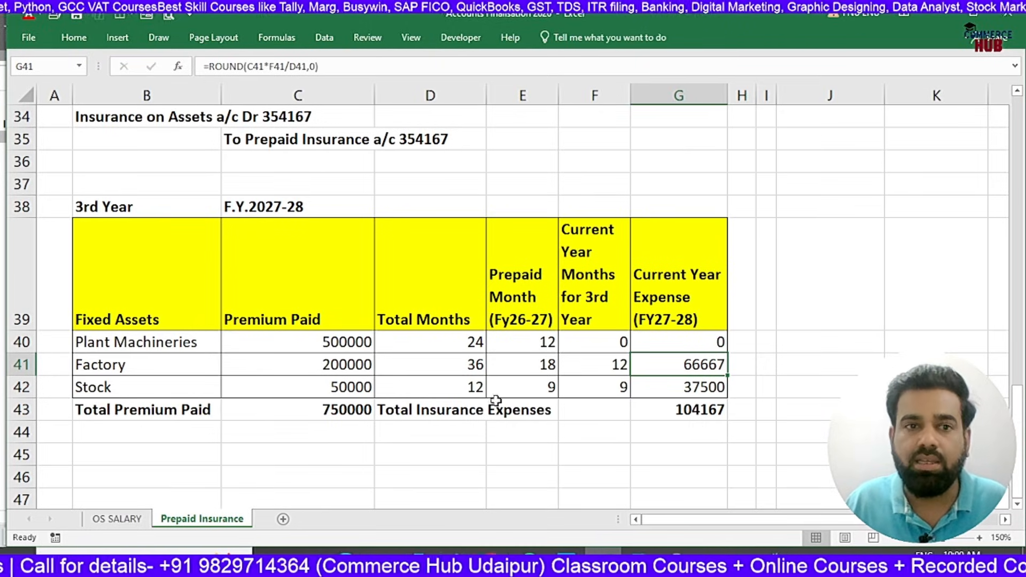
- Set the Stock current year months for the 3rd year in F42 to 0 and check the expense total
{"action": "left_click", "coordinate": [475, 389]}
{"action": "left_click", "coordinate": [532, 392]}
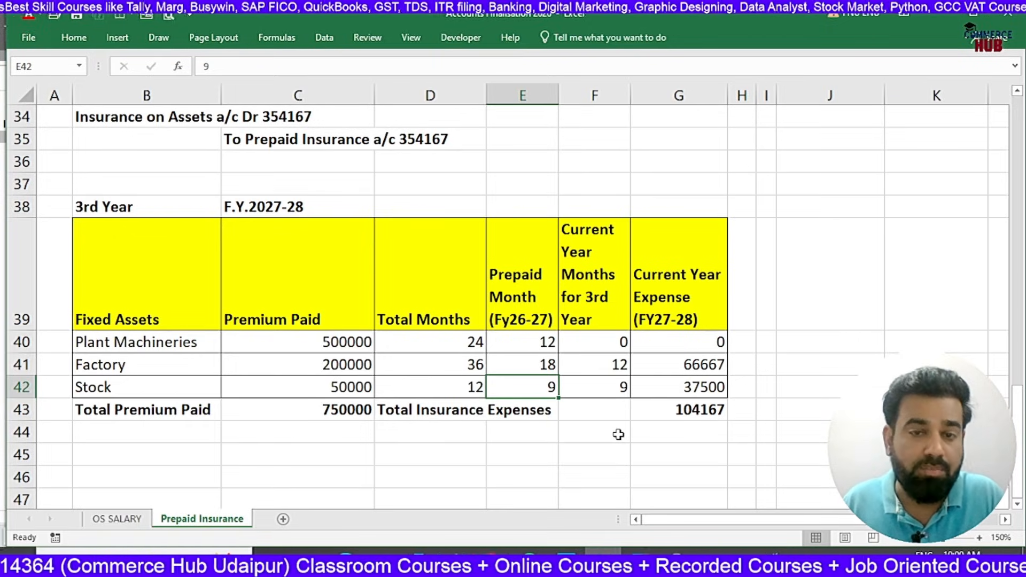
{"action": "key", "text": "Right"}
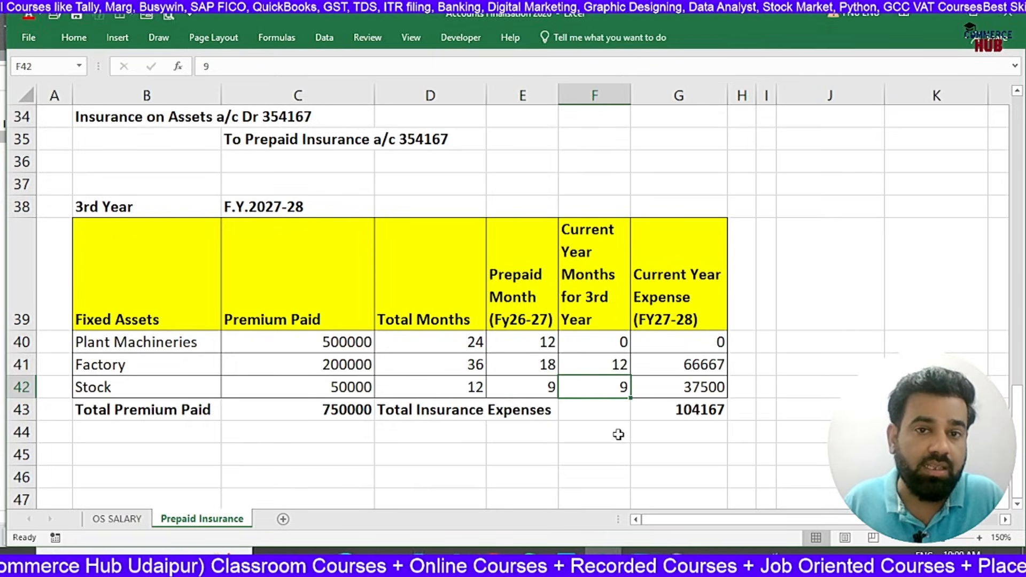
{"action": "type", "text": "0"}
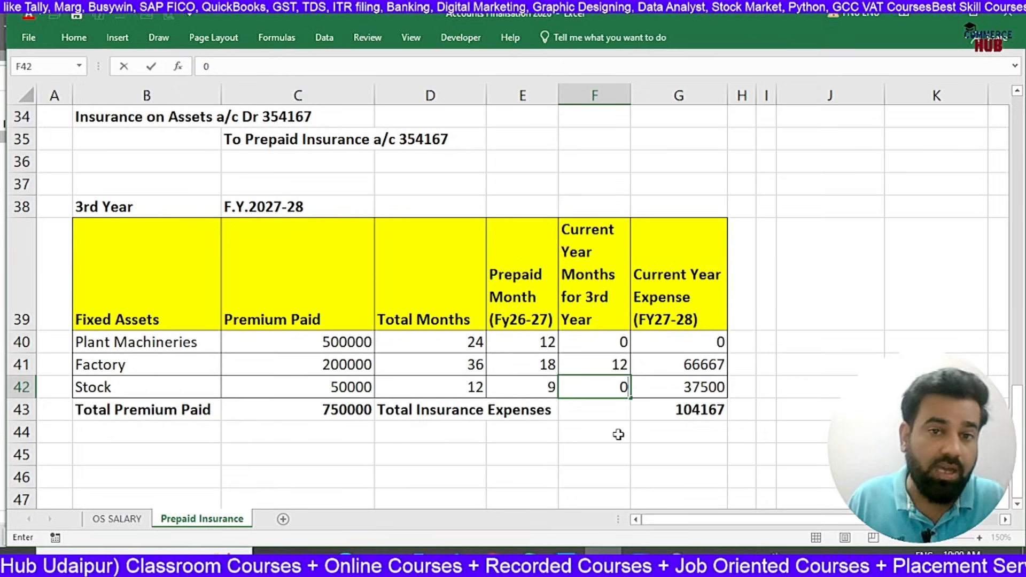
{"action": "key", "text": "Return"}
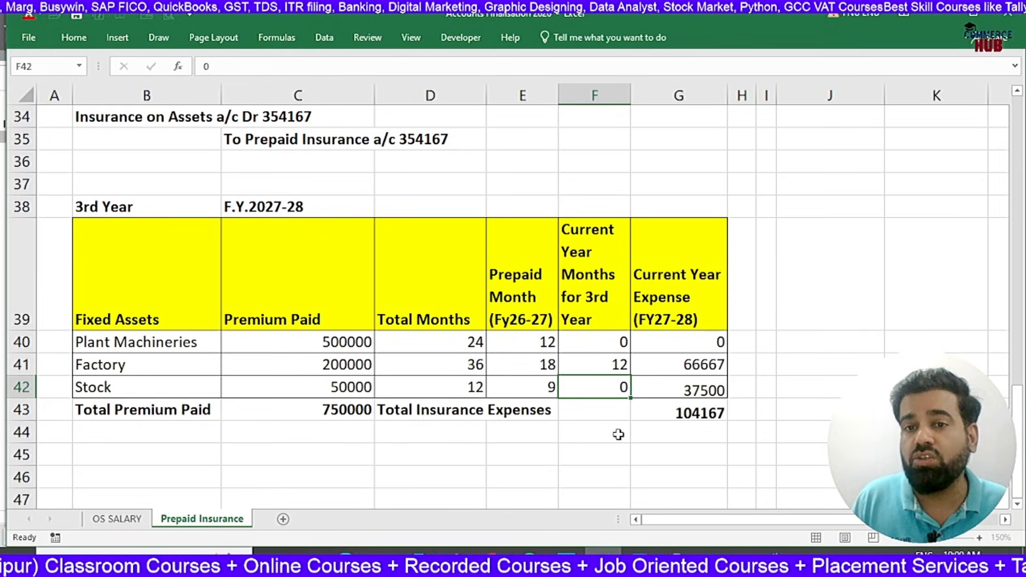
{"action": "key", "text": "Up"}
{"action": "key", "text": "Down"}
{"action": "key", "text": "Right"}
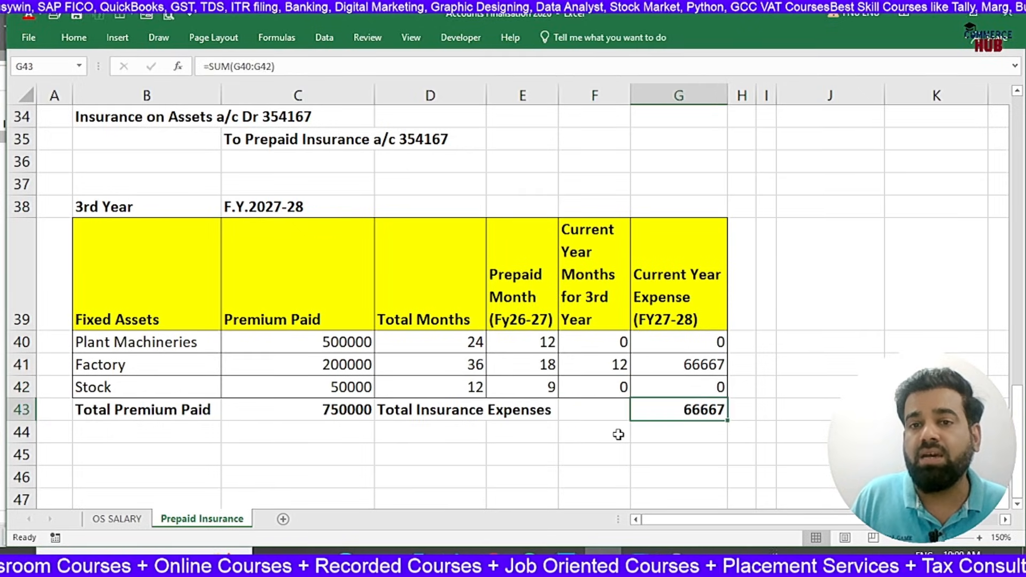
{"action": "key", "text": "Right"}
{"action": "key", "text": "Left"}
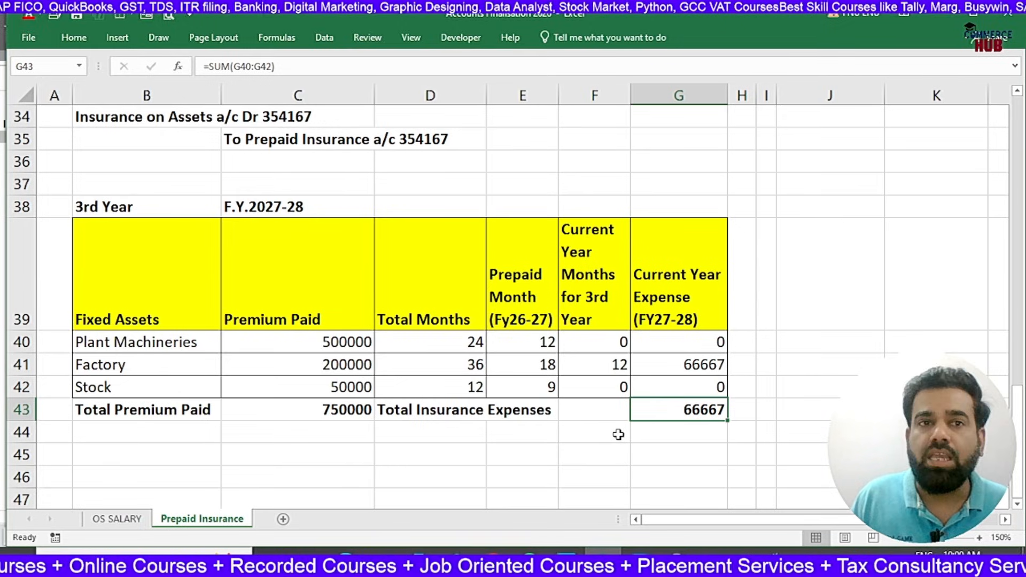
- Copy the 2nd Year journal entry in B34:C35 to B45, below the 3rd Year table
{"action": "left_click_drag", "start_coordinate": [149, 118], "coordinate": [276, 140]}
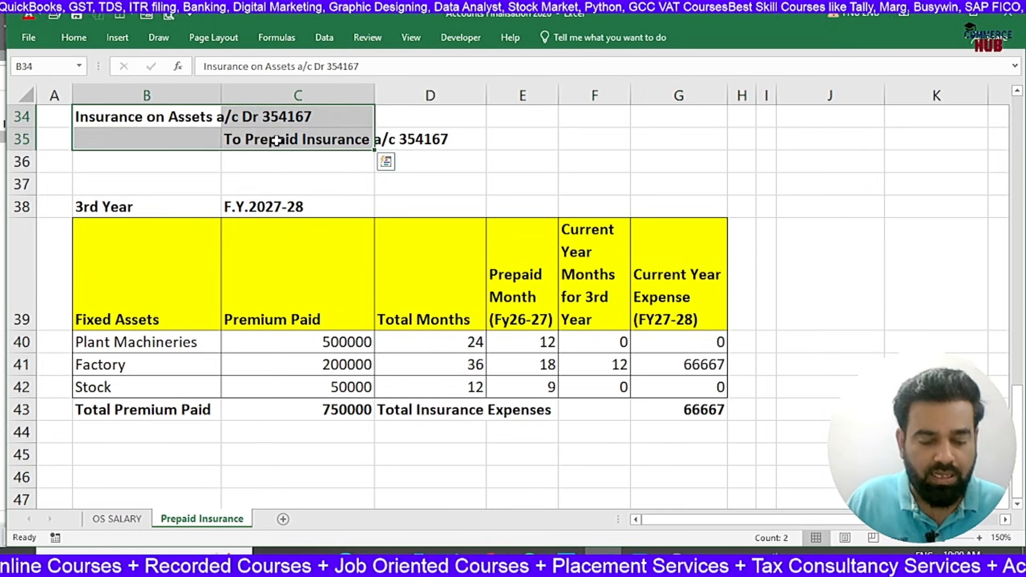
{"action": "key", "text": "ctrl+c"}
{"action": "left_click", "coordinate": [199, 454]}
{"action": "key", "text": "ctrl+v"}
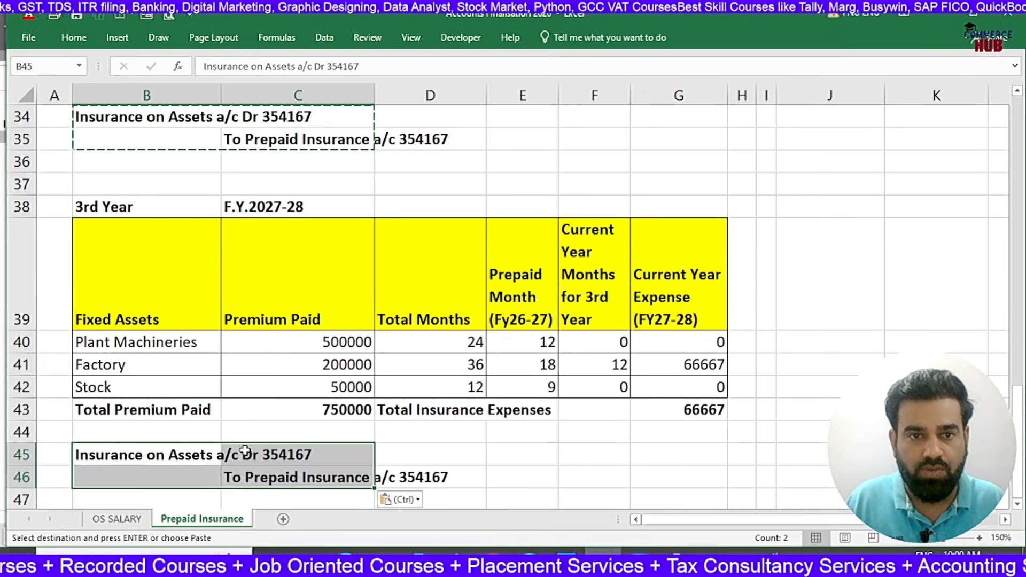
- Change the amount of the copied debit line in B45 so it reads "Insurance on Assets a/c Dr 66667"
{"action": "double_click", "coordinate": [327, 455]}
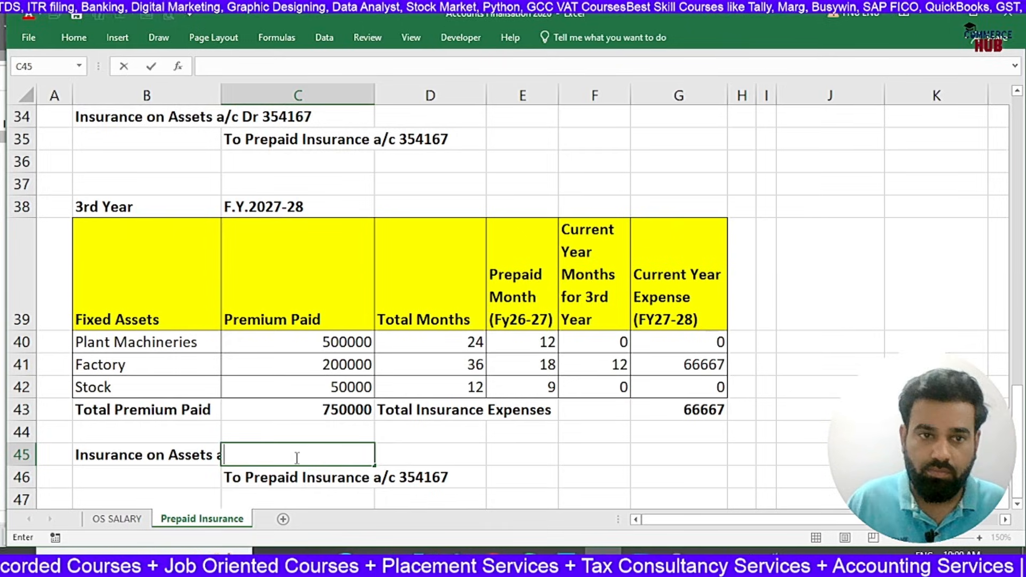
{"action": "left_click", "coordinate": [149, 454]}
{"action": "double_click", "coordinate": [315, 456]}
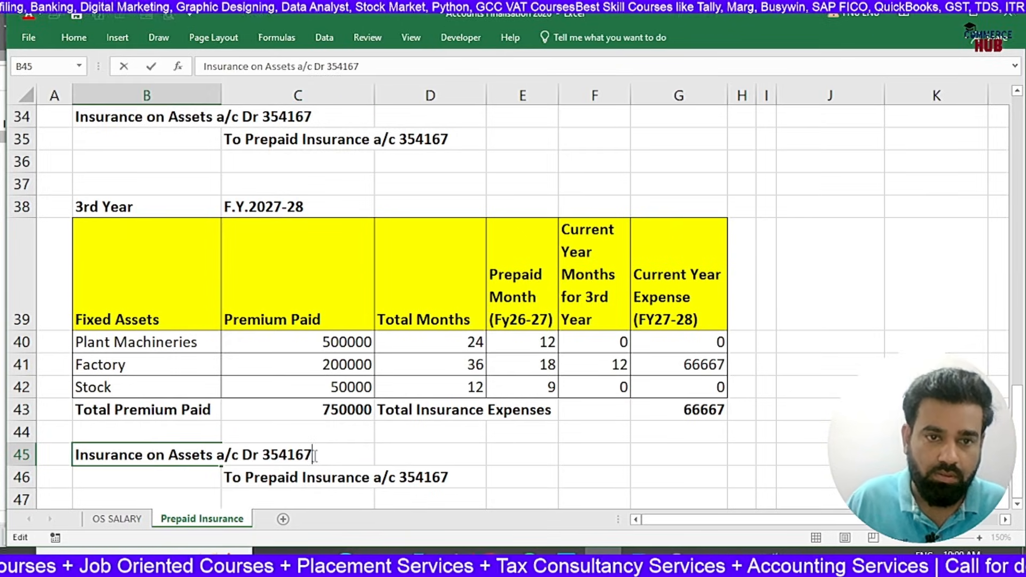
{"action": "key", "text": "BackSpace"}
{"action": "key", "text": "BackSpace"}
{"action": "key", "text": "BackSpace"}
{"action": "key", "text": "BackSpace"}
{"action": "key", "text": "BackSpace"}
{"action": "key", "text": "BackSpace"}
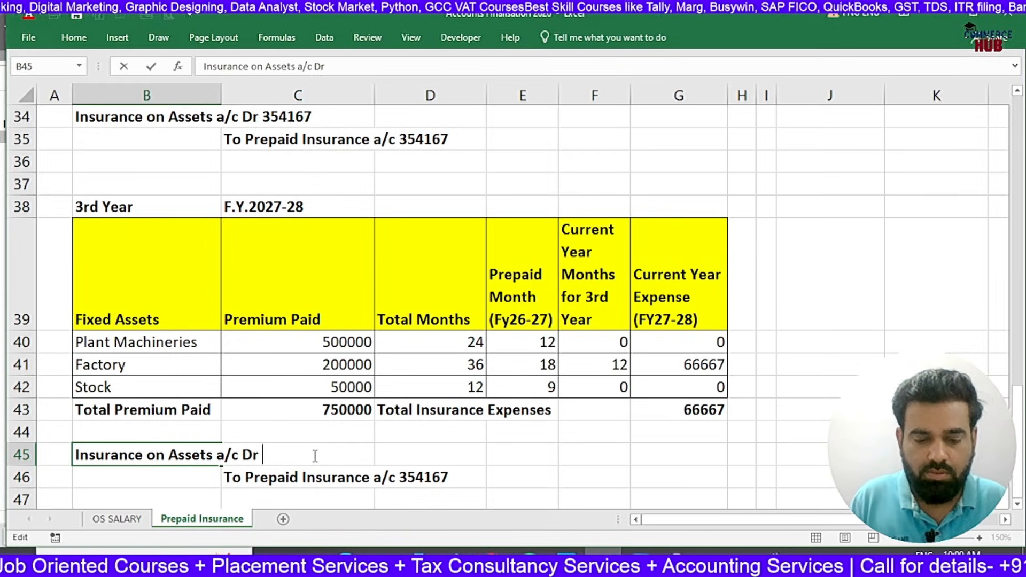
{"action": "type", "text": "66667"}
{"action": "key", "text": "Return"}
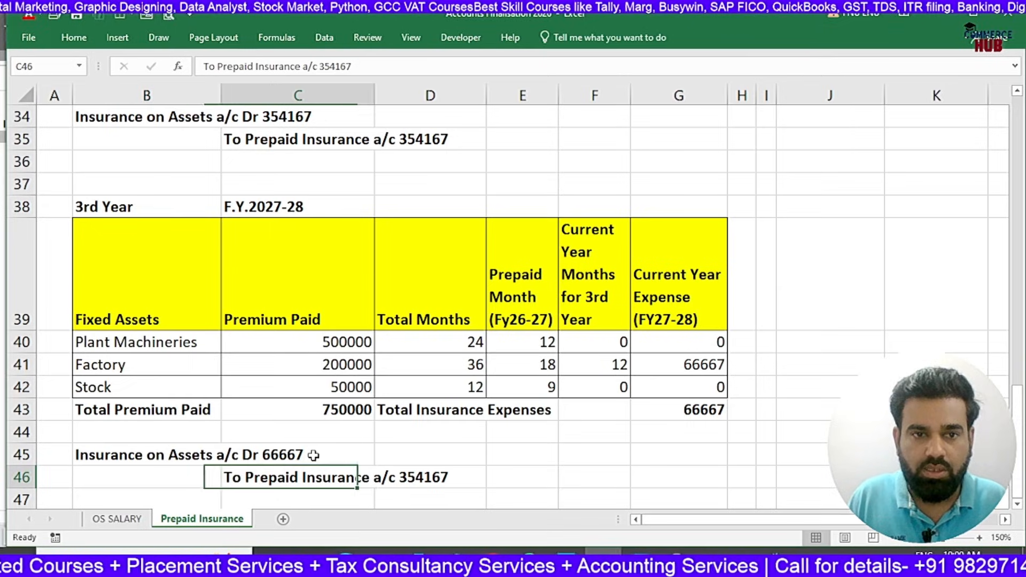
- Change the amount of the copied credit line in C46 so it reads "To Prepaid Insurance a/c 66667"
{"action": "key", "text": "F2"}
{"action": "key", "text": "BackSpace"}
{"action": "key", "text": "BackSpace"}
{"action": "key", "text": "BackSpace"}
{"action": "key", "text": "BackSpace"}
{"action": "key", "text": "BackSpace"}
{"action": "key", "text": "BackSpace"}
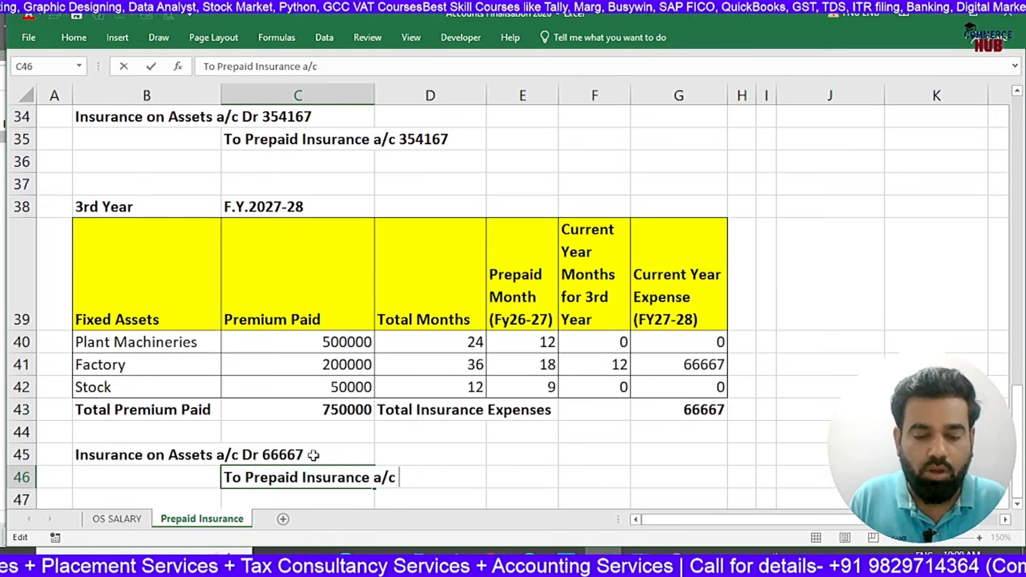
{"action": "type", "text": "66667"}
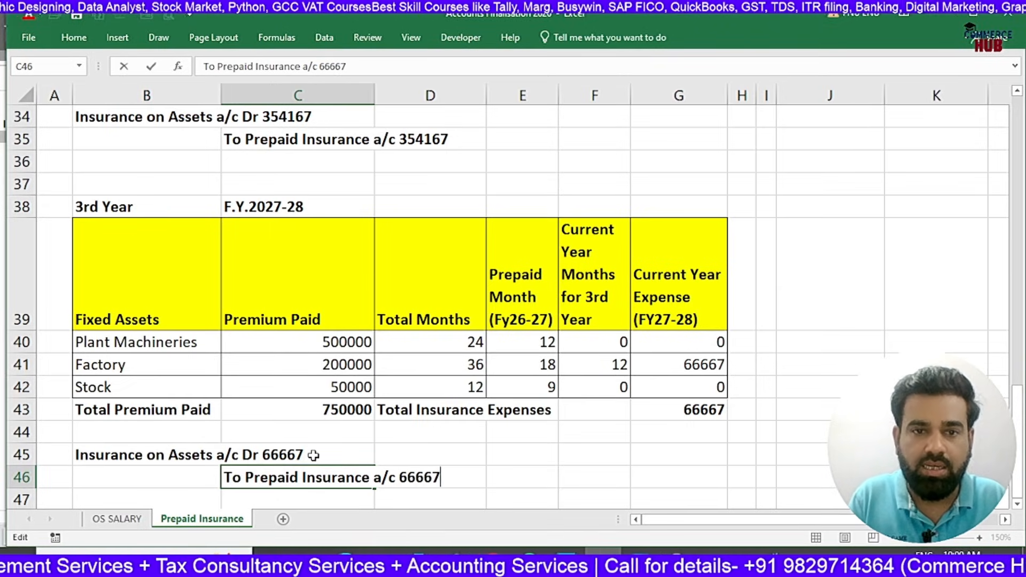
{"action": "key", "text": "Return"}
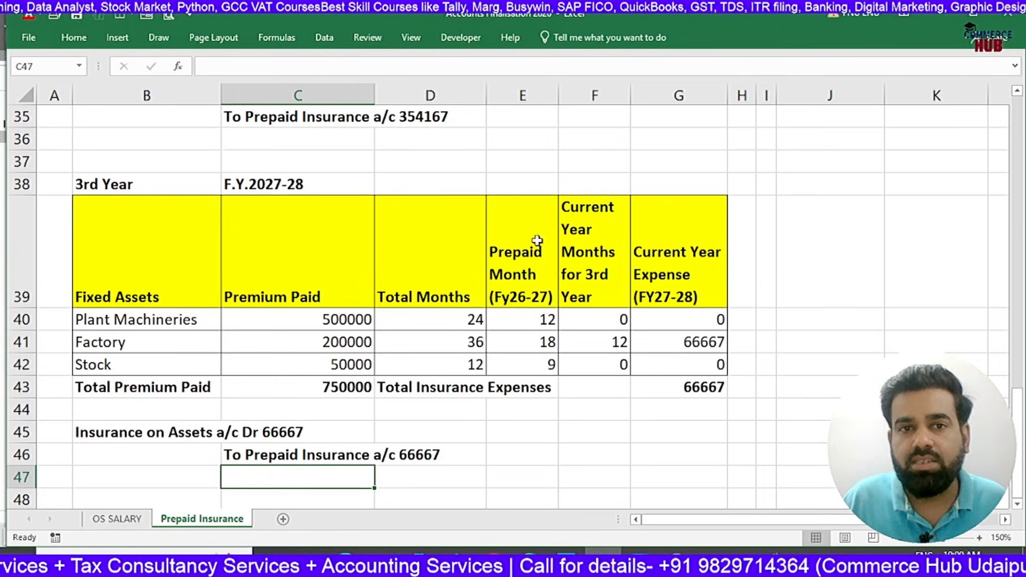
- Switch to TallyPrime and close the Profit & Loss A/c and Balance Sheet reports to return to Gateway of Tally
{"action": "scroll", "coordinate": [542, 239], "scroll_direction": "up", "scroll_amount": 11}
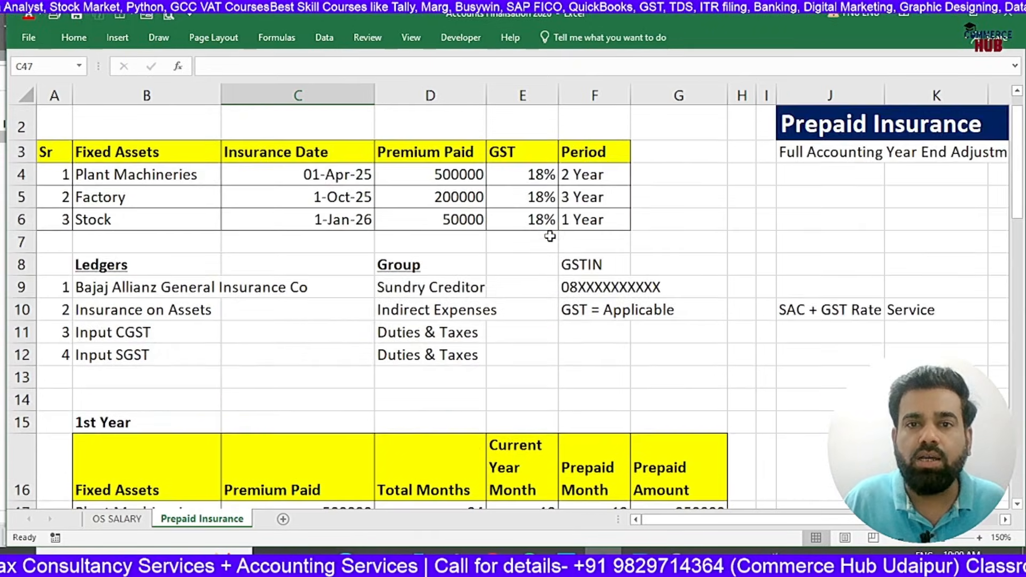
{"action": "scroll", "coordinate": [547, 263], "scroll_direction": "down", "scroll_amount": 3}
{"action": "scroll", "coordinate": [546, 274], "scroll_direction": "down", "scroll_amount": 2}
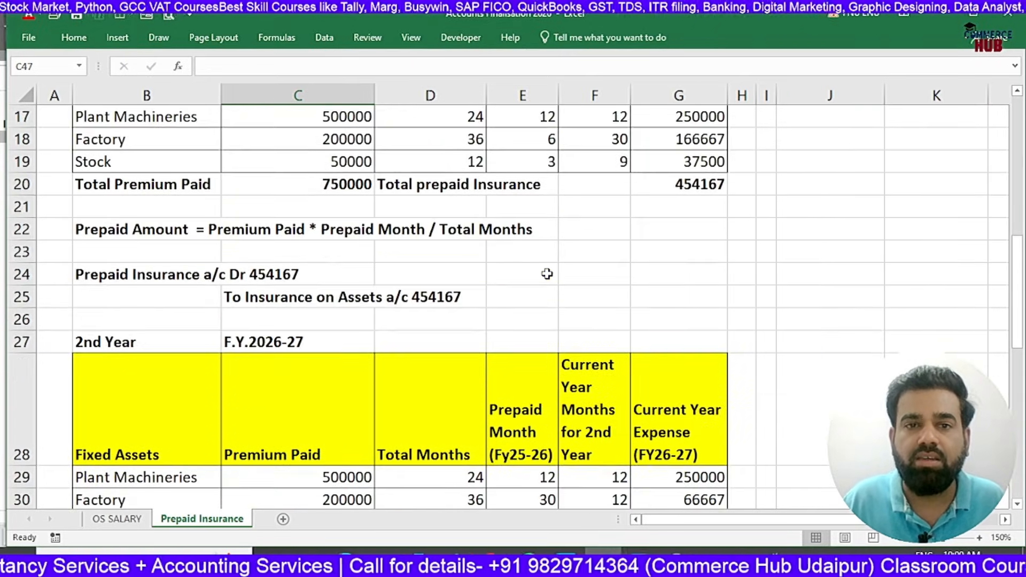
{"action": "key", "text": "alt+Tab"}
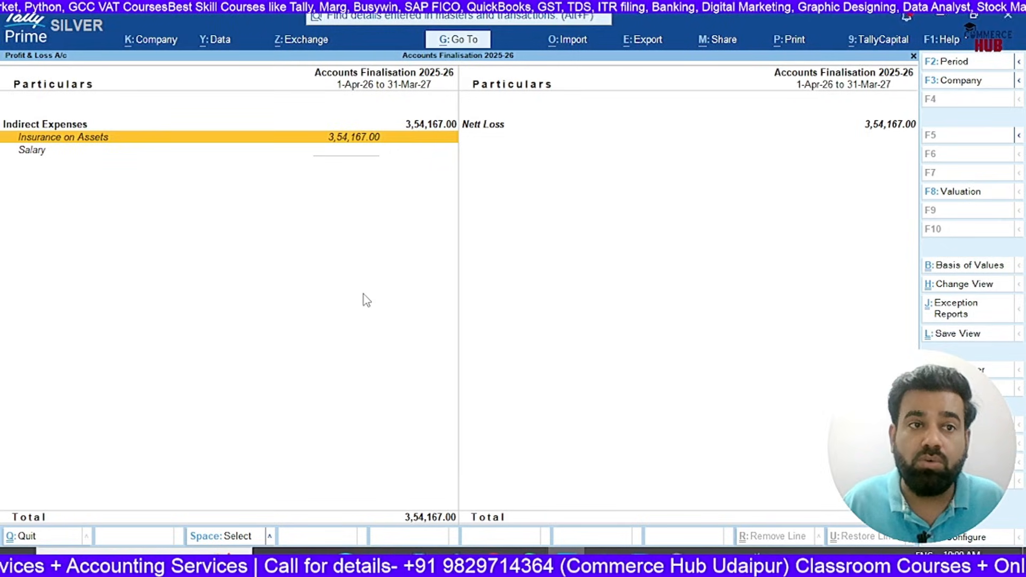
{"action": "key", "text": "Escape"}
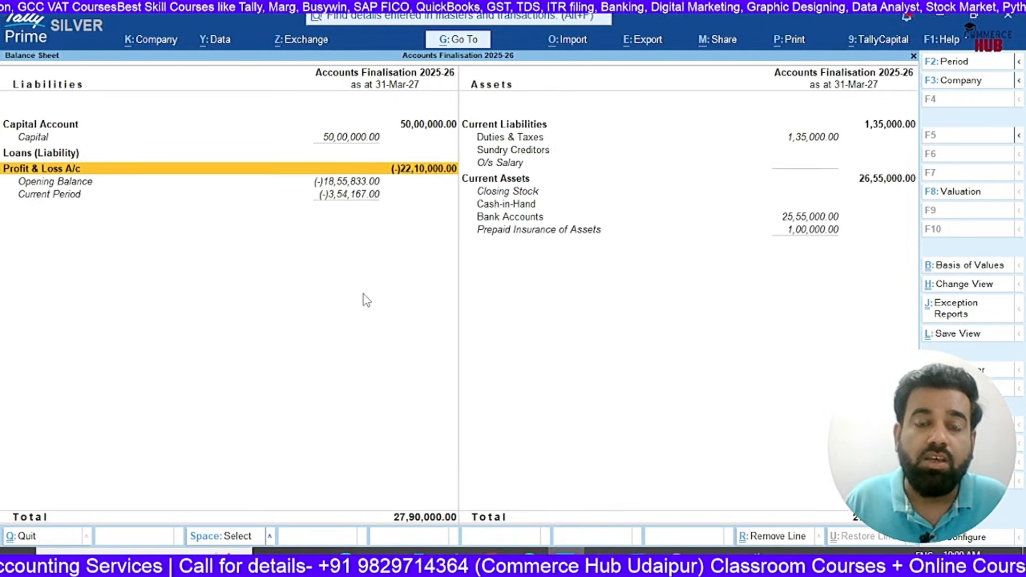
{"action": "key", "text": "Escape"}
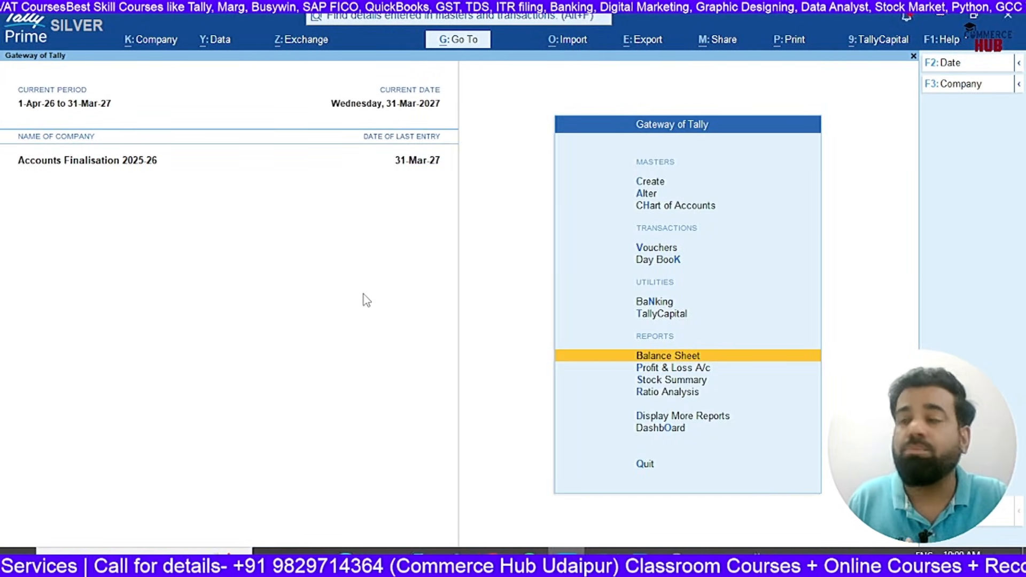
- Switch back to the Excel workbook and review the 1st Year table and the insurance details at the sheet's beginning
{"action": "key", "text": "alt+Tab"}
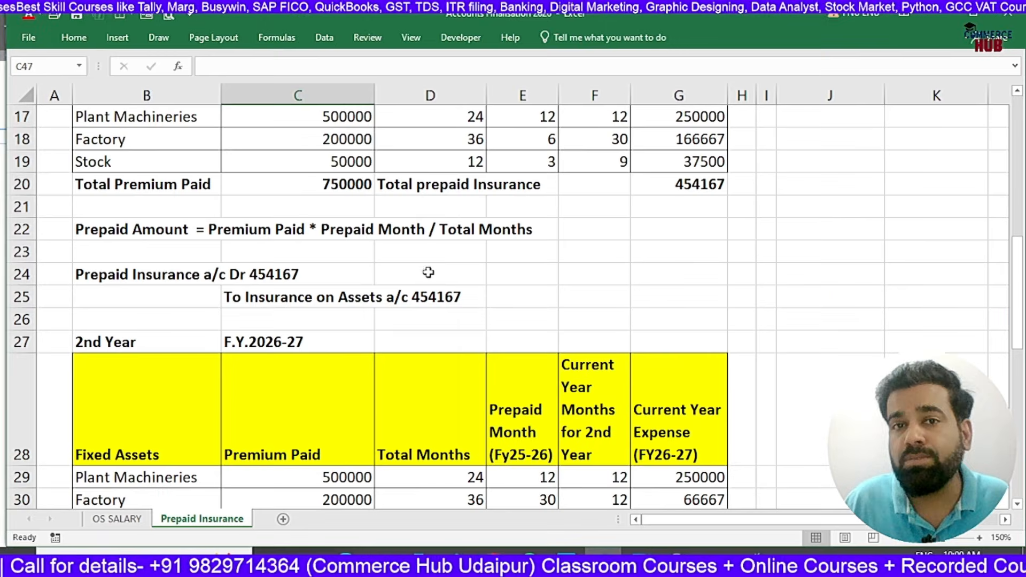
{"action": "scroll", "coordinate": [447, 254], "scroll_direction": "up", "scroll_amount": 2}
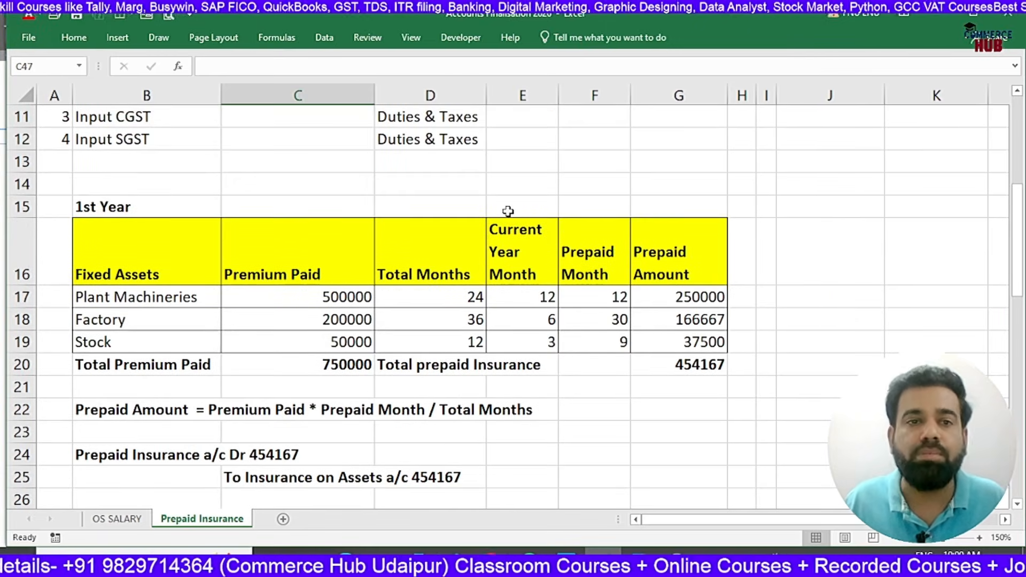
{"action": "scroll", "coordinate": [421, 242], "scroll_direction": "up", "scroll_amount": 3}
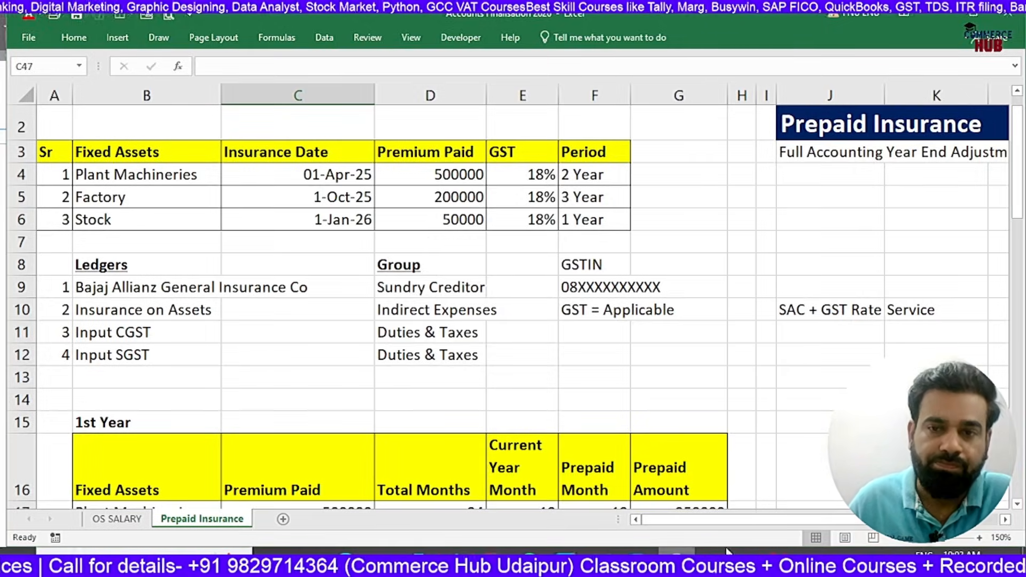
{"action": "left_click", "coordinate": [677, 562]}
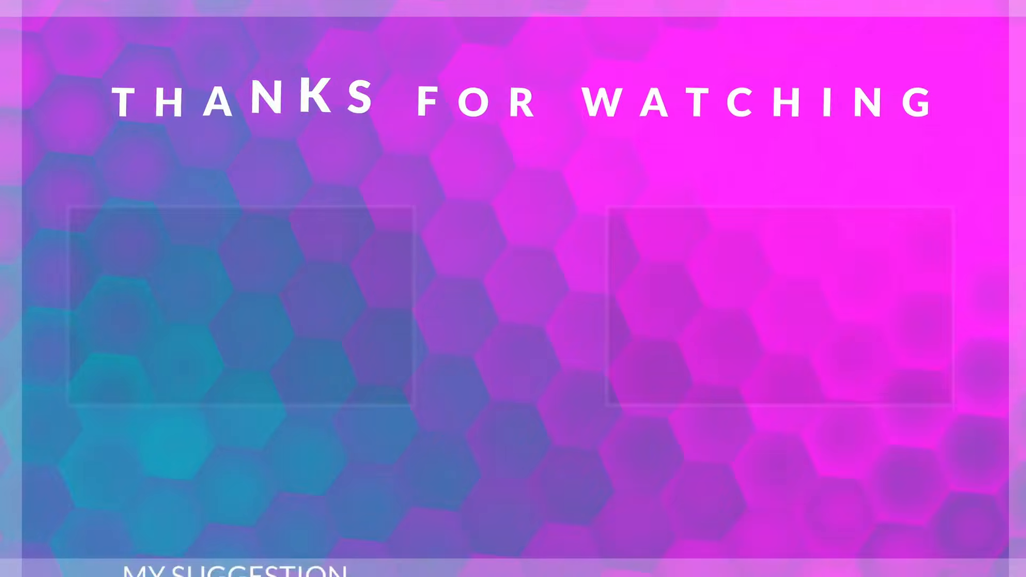